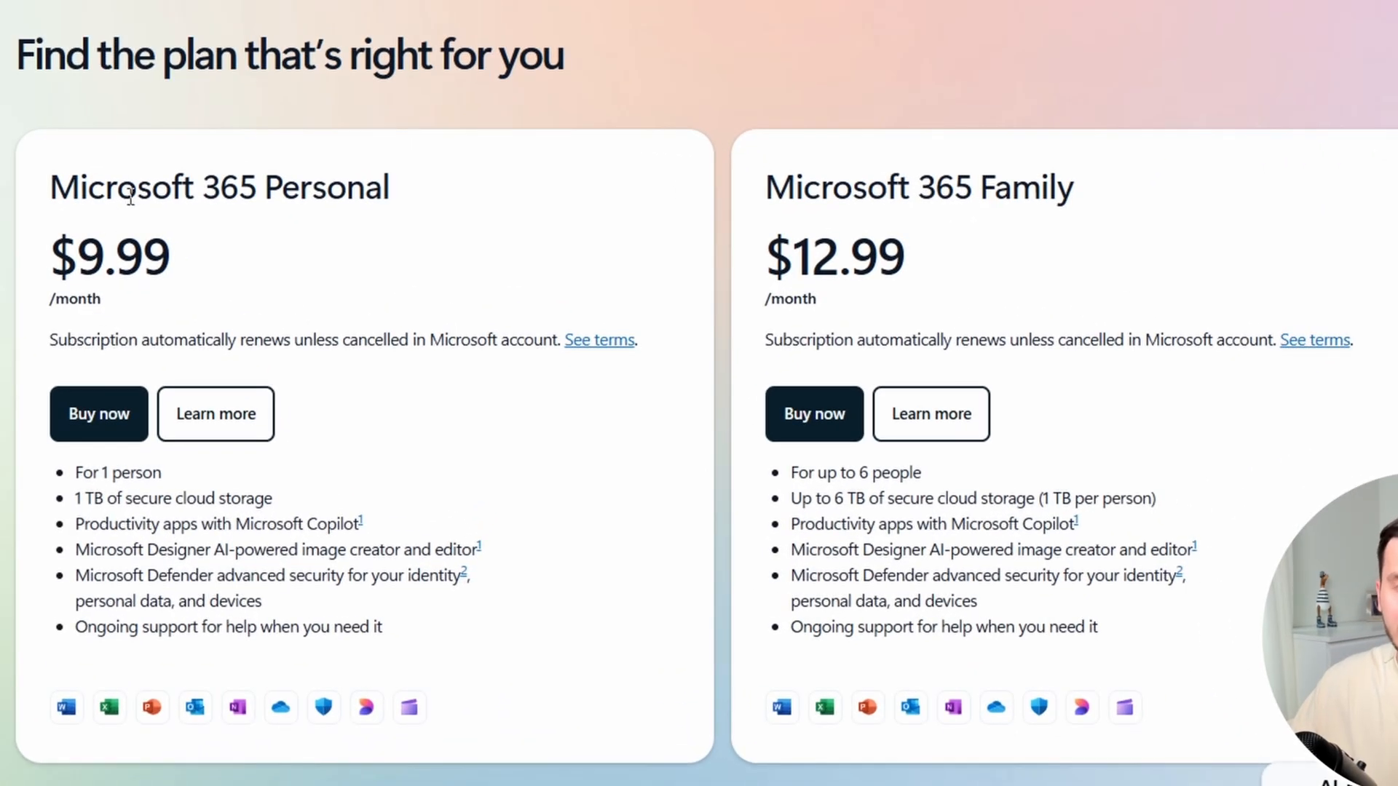
Examine the Microsoft 365 Personal plan's details, including the line on productivity apps with Microsoft Copilot
{"action": "left_click_drag", "start_coordinate": [190, 172], "coordinate": [315, 188]}
{"action": "left_click", "coordinate": [222, 539]}
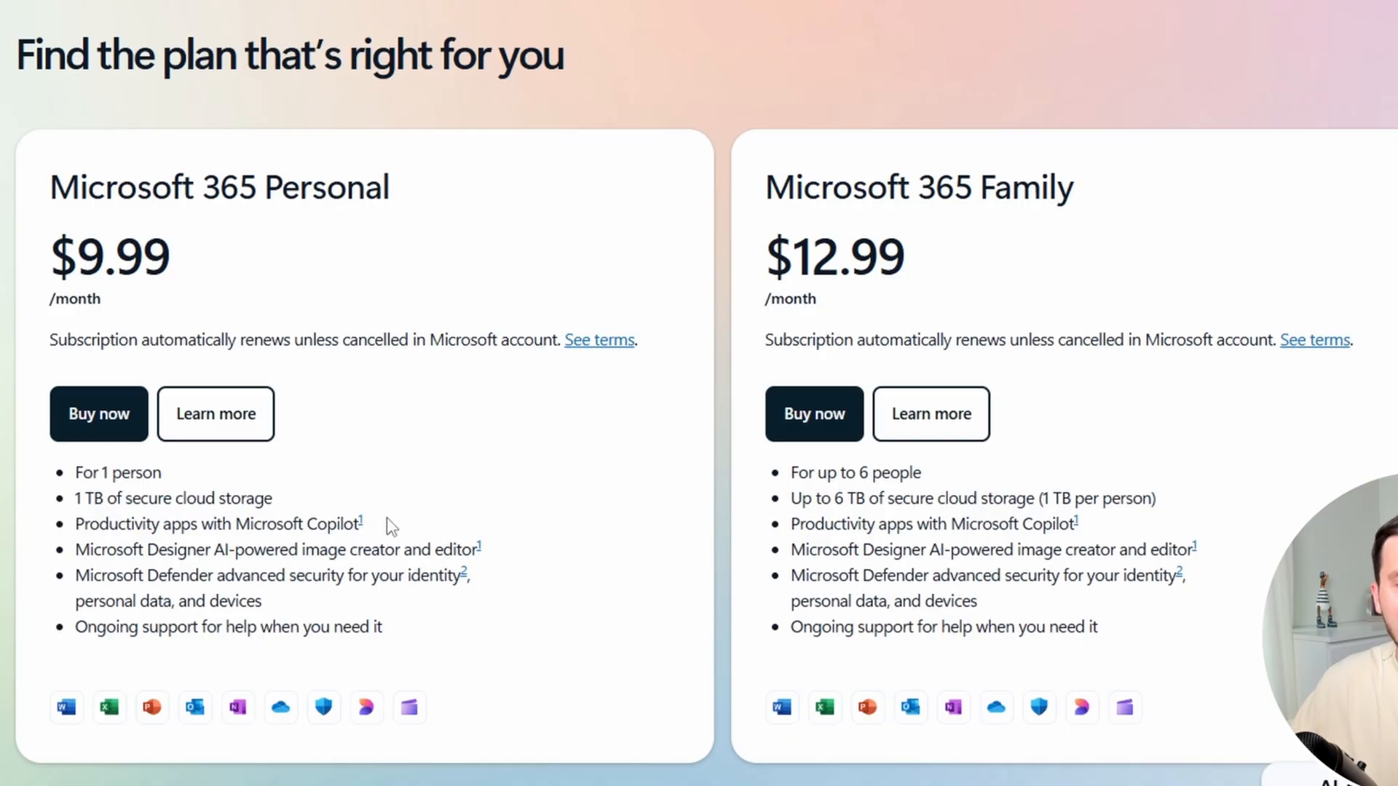
{"action": "left_click_drag", "start_coordinate": [390, 524], "coordinate": [26, 534]}
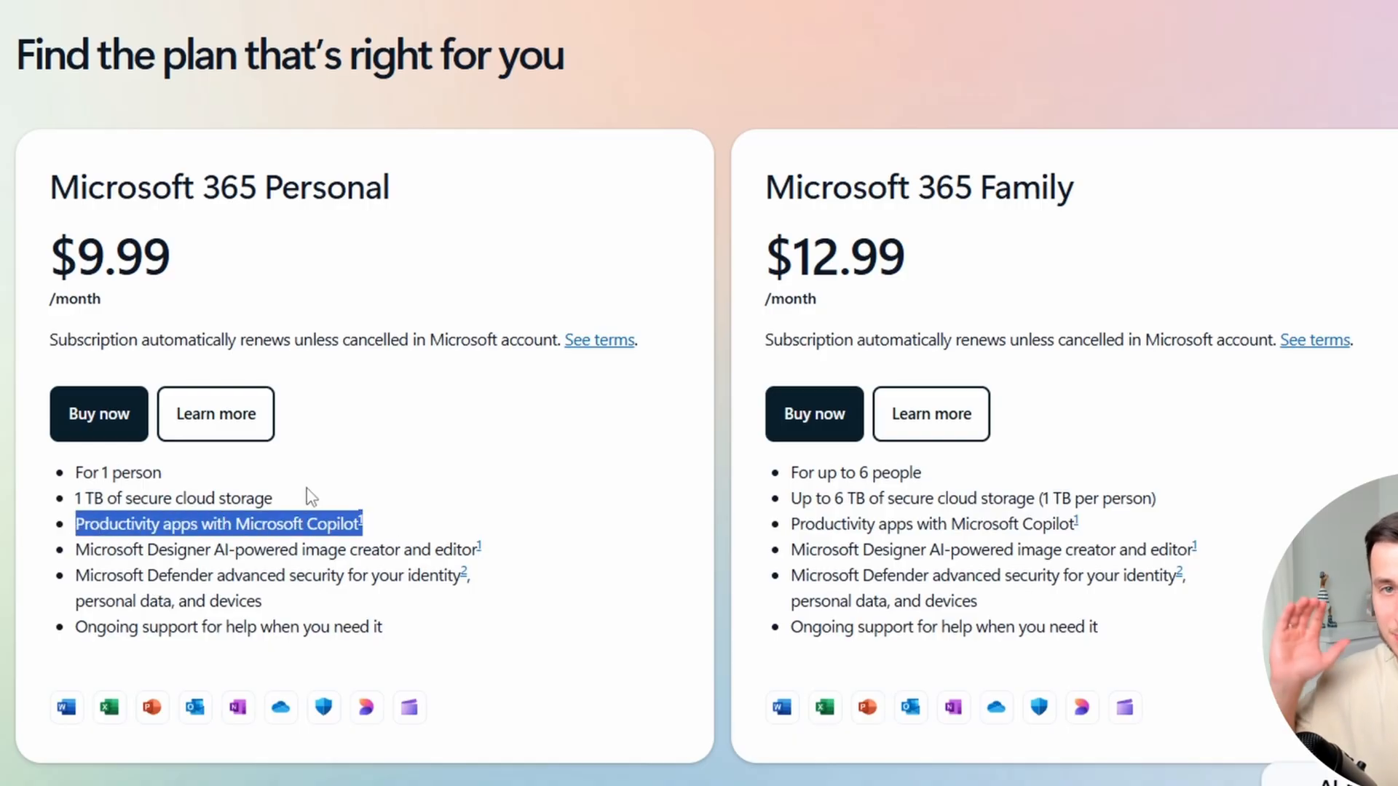
{"action": "left_click", "coordinate": [419, 397]}
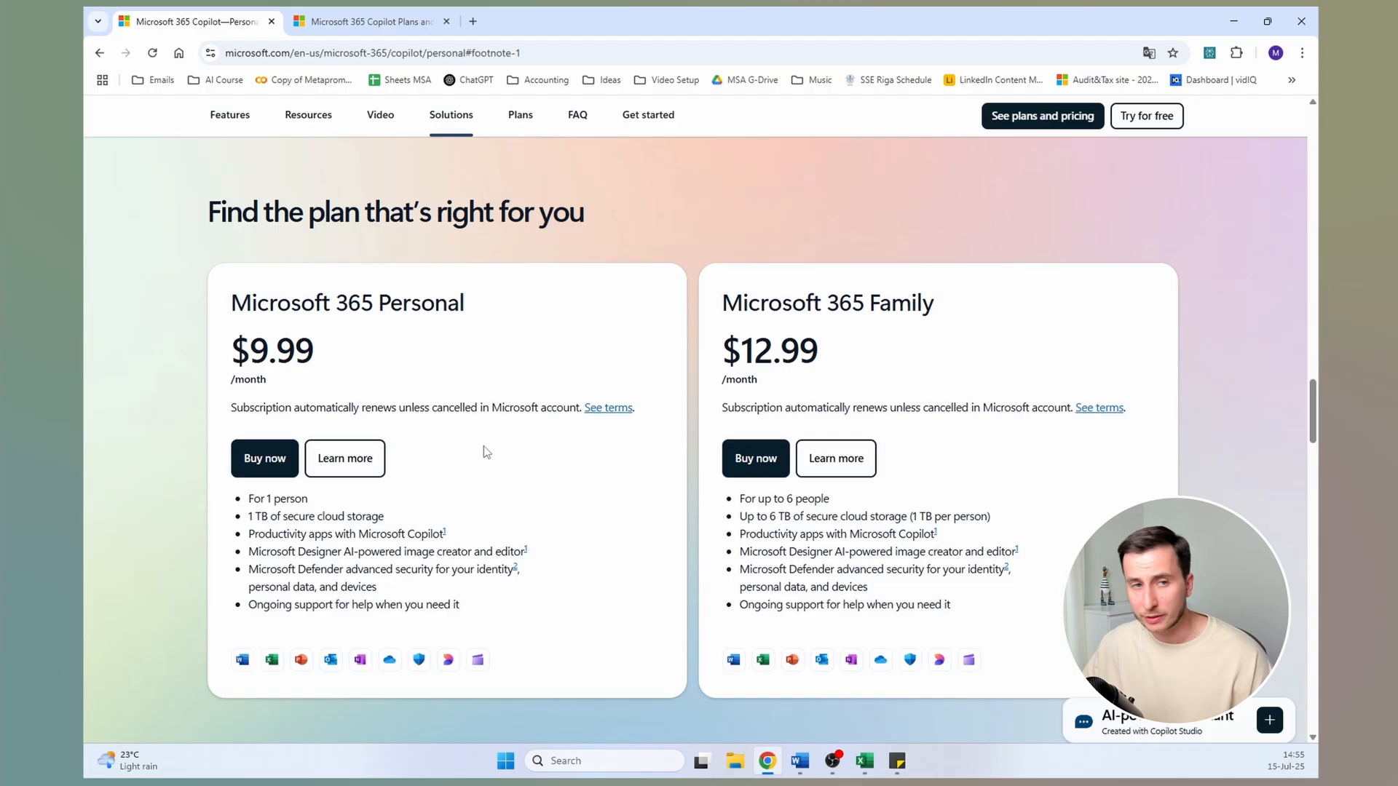
Switch to the Copilot business pricing page and examine the Microsoft 365 Copilot plan's name and price
{"action": "left_click", "coordinate": [372, 22]}
{"action": "left_click_drag", "start_coordinate": [558, 453], "coordinate": [683, 444]}
{"action": "left_click", "coordinate": [685, 445]}
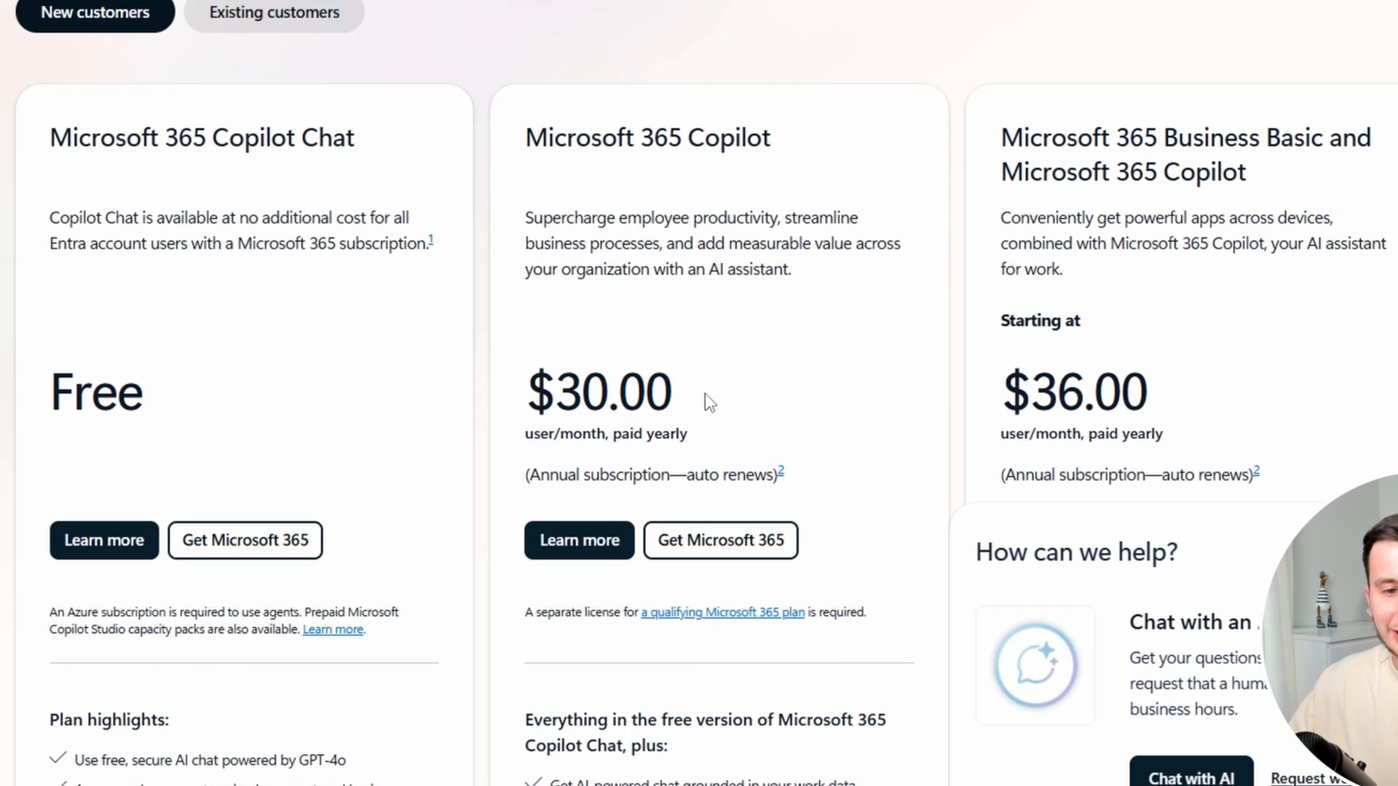
{"action": "left_click_drag", "start_coordinate": [522, 133], "coordinate": [811, 166]}
{"action": "left_click", "coordinate": [792, 147]}
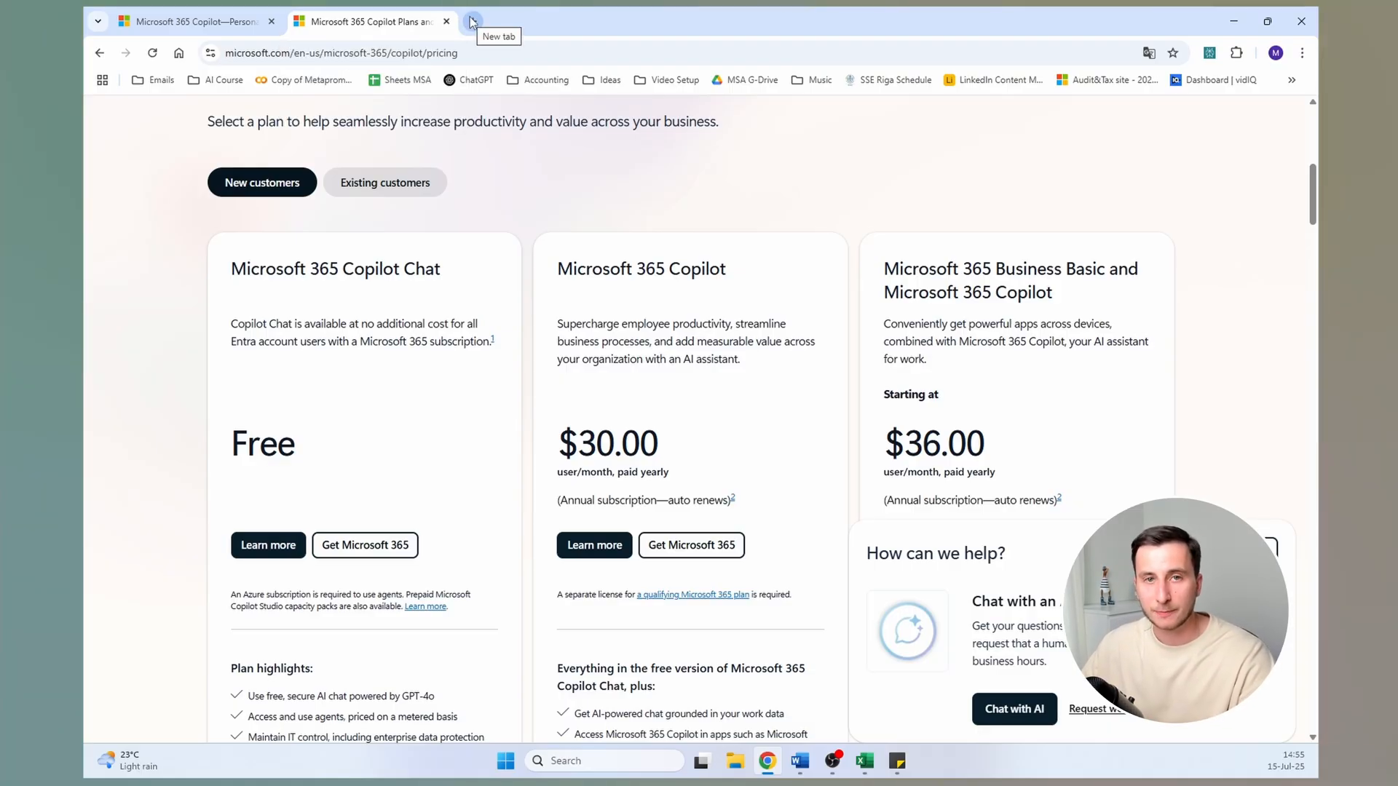
Search the web for "admin center microsoft" in a new browser tab and enter the admin center through the Microsoft 365 Administration result
{"action": "left_click", "coordinate": [471, 22]}
{"action": "type", "text": "adm"}
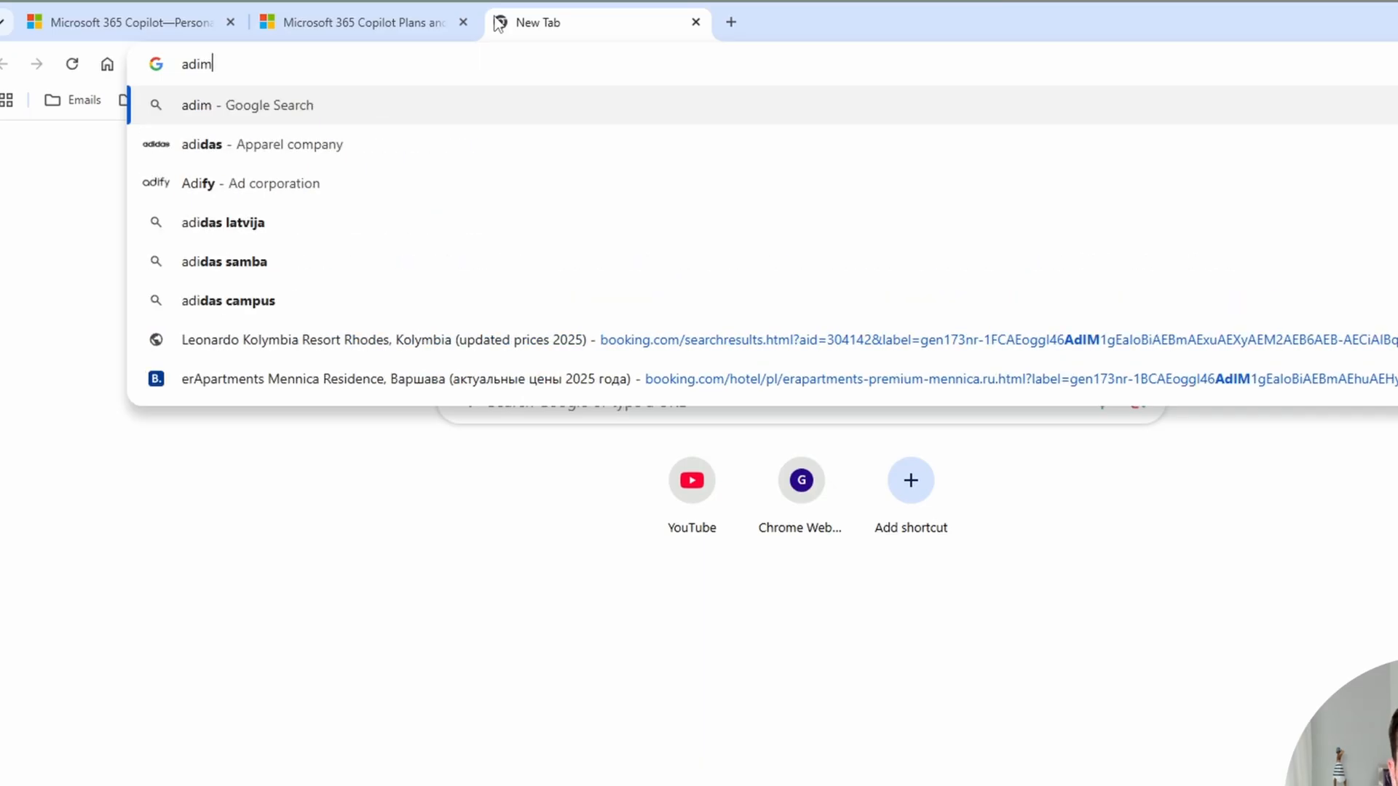
{"action": "key", "text": "BackSpace"}
{"action": "type", "text": "dmi"}
{"action": "key", "text": "BackSpace"}
{"action": "key", "text": "BackSpace"}
{"action": "key", "text": "BackSpace"}
{"action": "type", "text": "min center microsoft"}
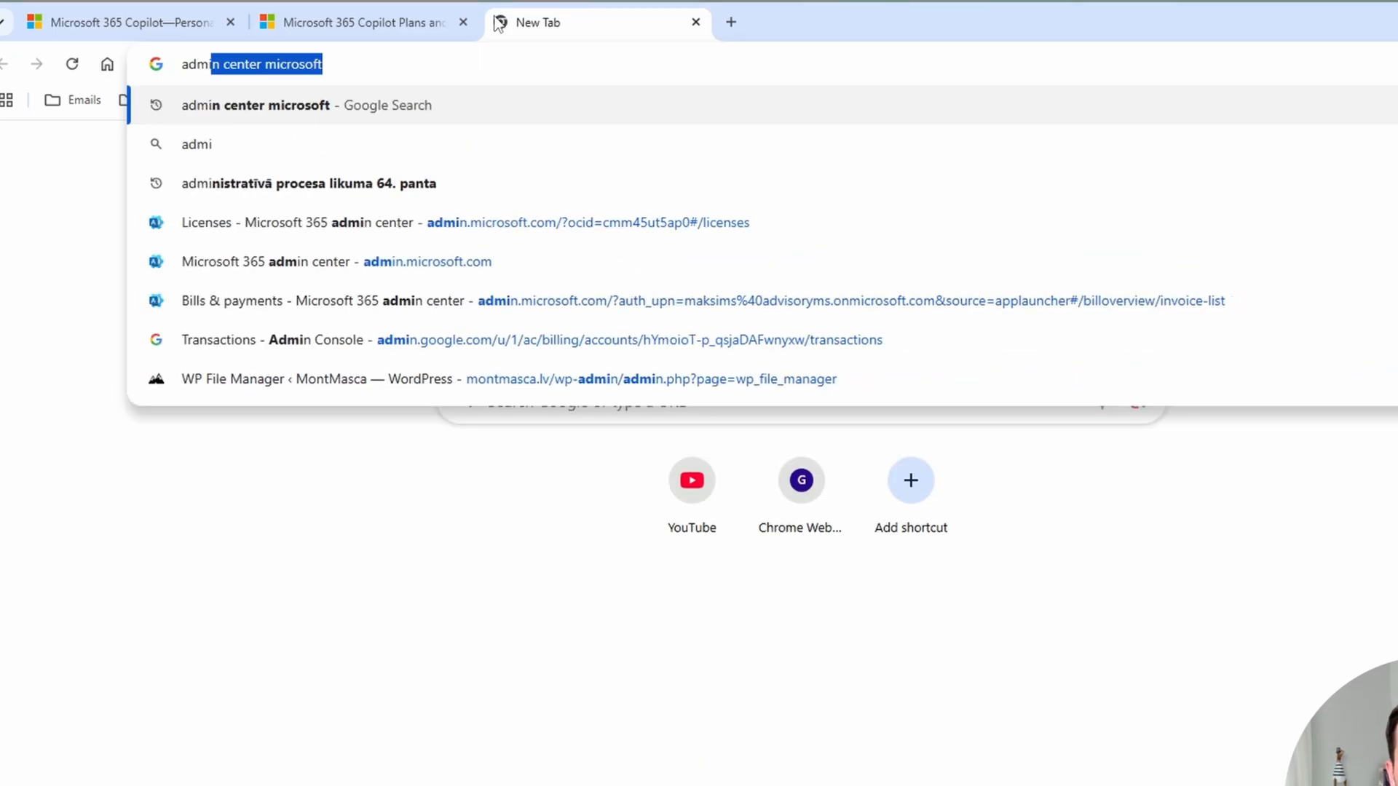
{"action": "key", "text": "Return"}
{"action": "left_click", "coordinate": [259, 366]}
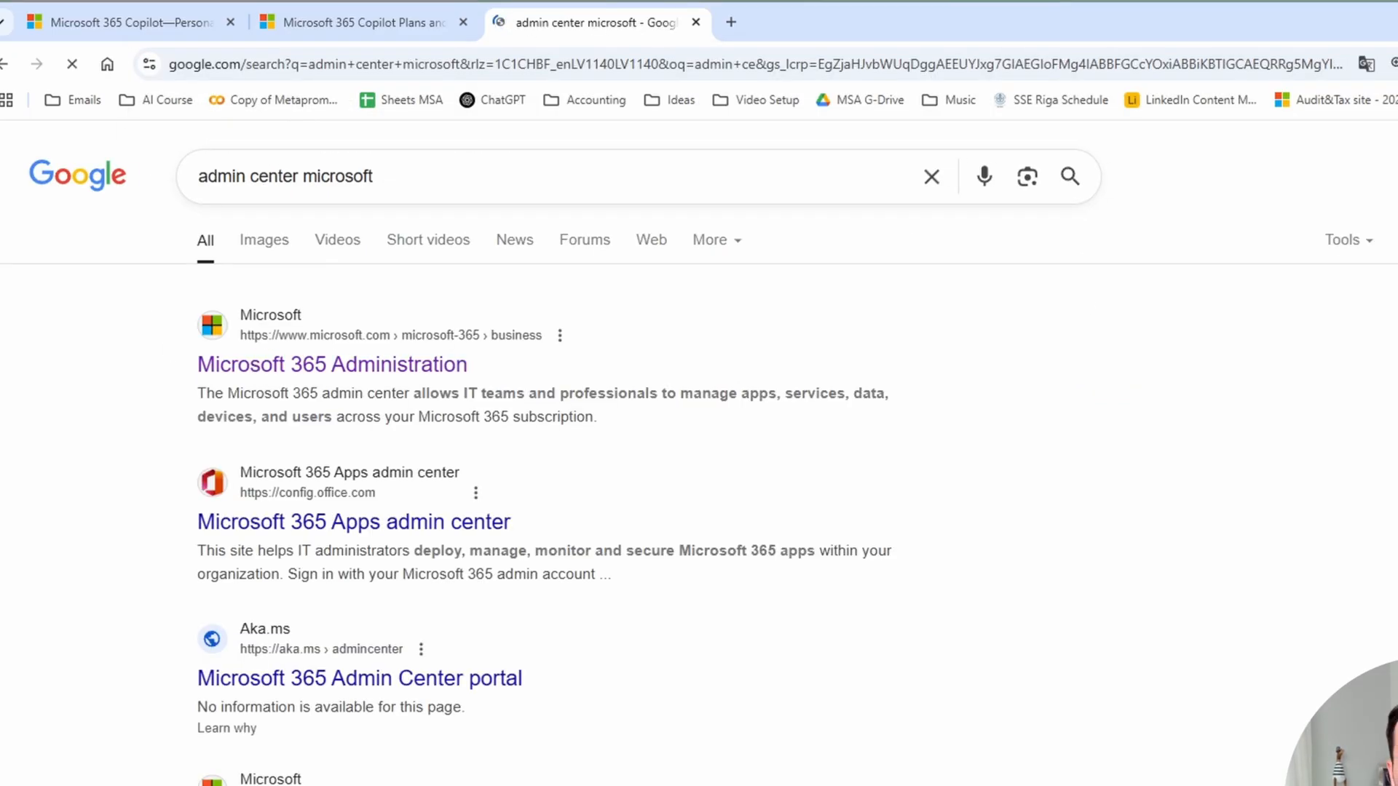
{"action": "left_click", "coordinate": [1376, 147]}
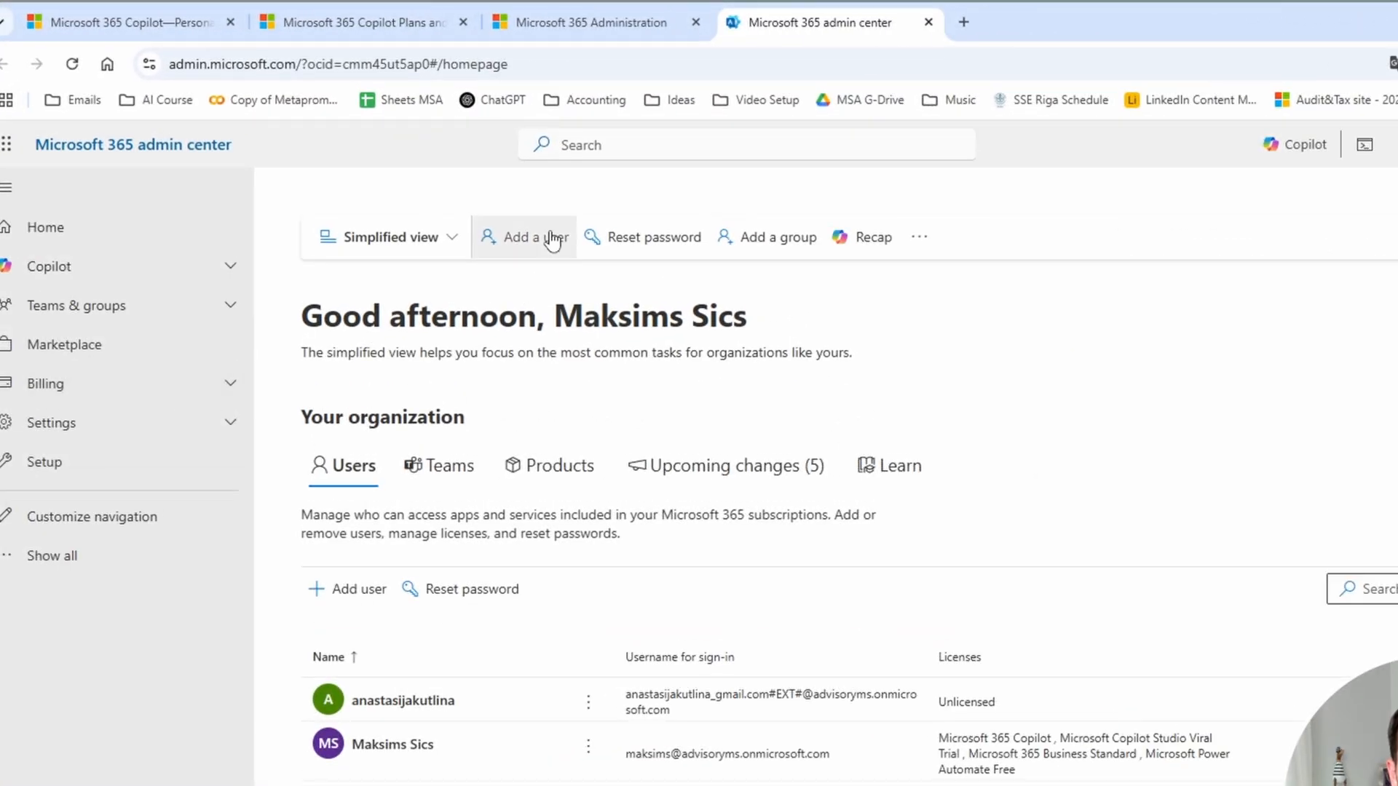
Search the admin center for Microsoft 365 Copilot and open its Marketplace product page
{"action": "left_click", "coordinate": [693, 140]}
{"action": "type", "text": "mirosoft 365 copilot"}
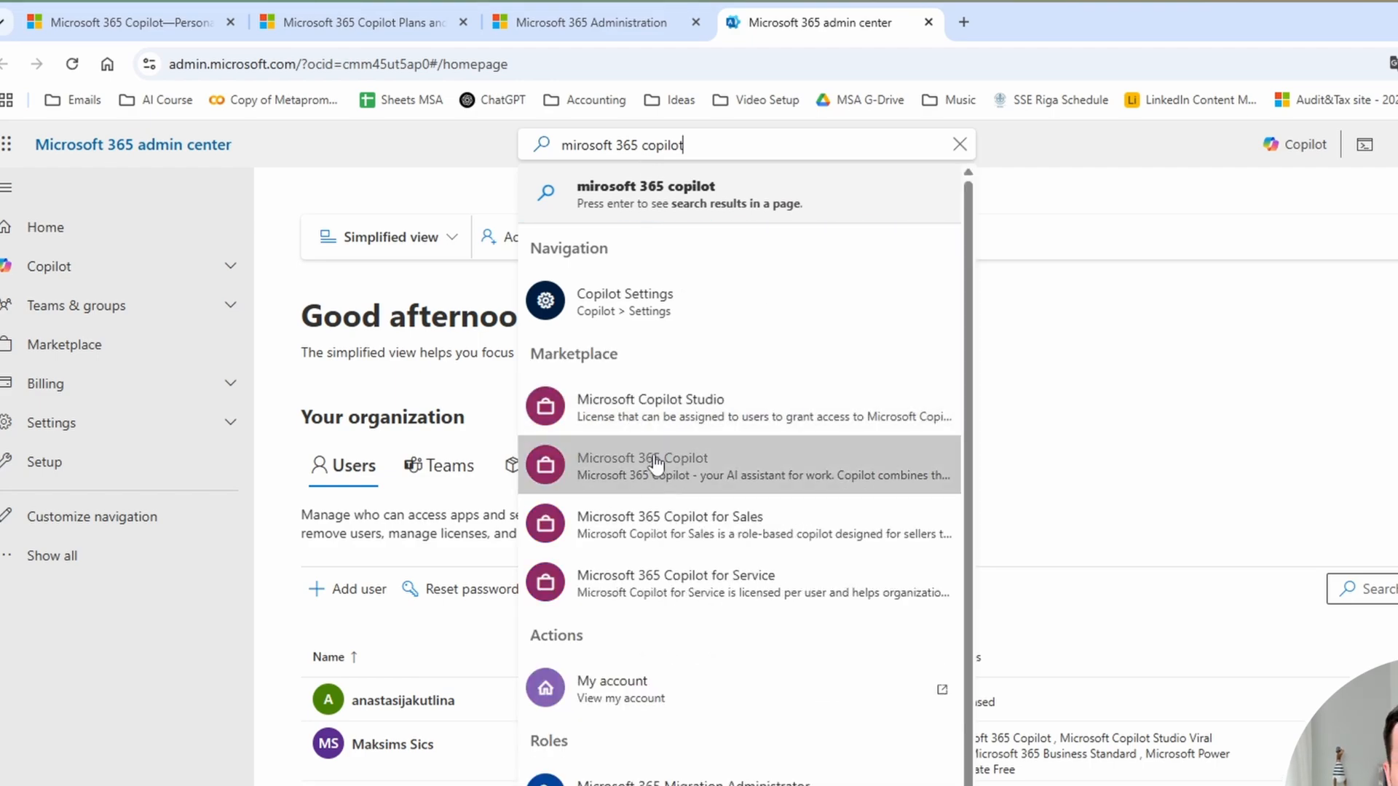
{"action": "left_click", "coordinate": [603, 465]}
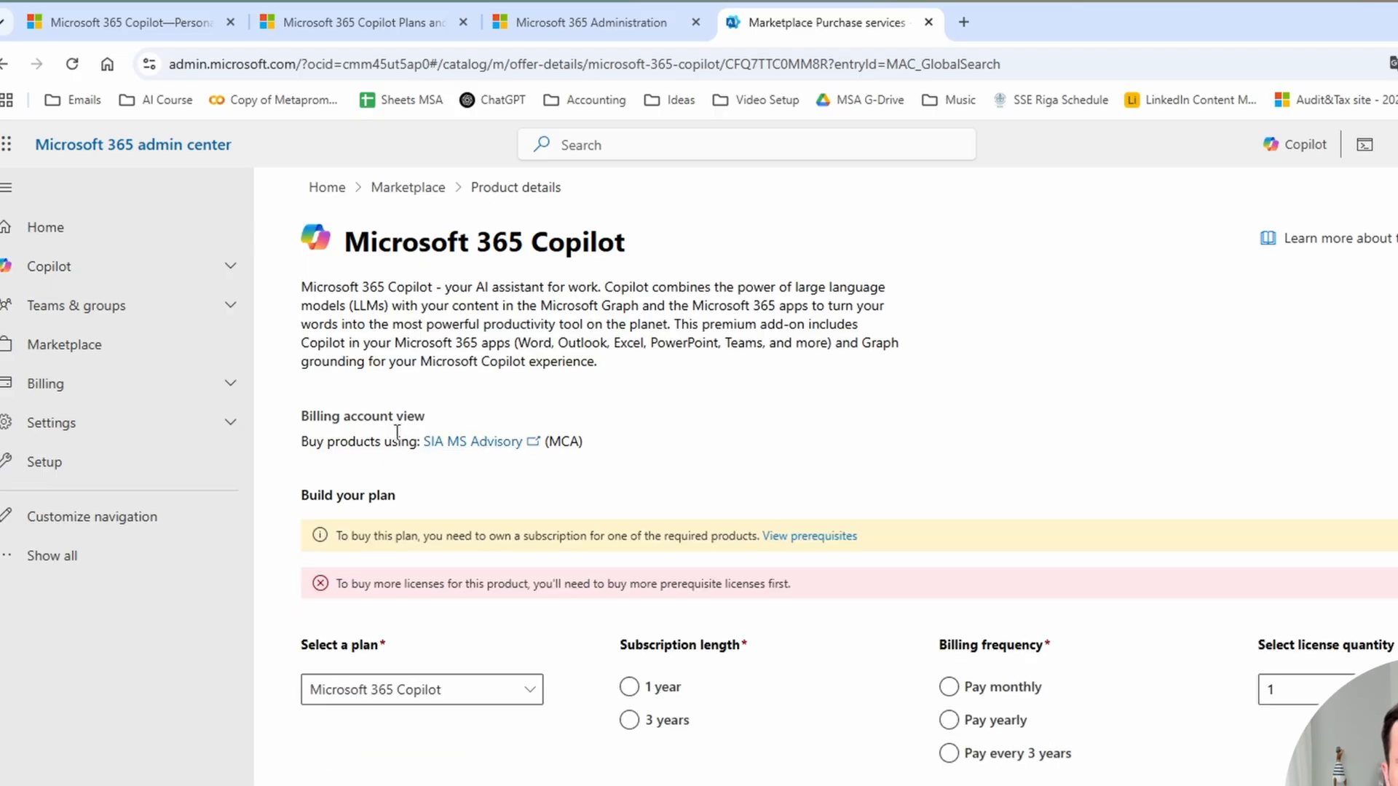
Examine which billing account is used to buy the Microsoft 365 Copilot product
{"action": "left_click_drag", "start_coordinate": [369, 442], "coordinate": [581, 441]}
{"action": "left_click", "coordinate": [631, 447]}
{"action": "left_click_drag", "start_coordinate": [392, 442], "coordinate": [472, 447]}
{"action": "left_click", "coordinate": [473, 444]}
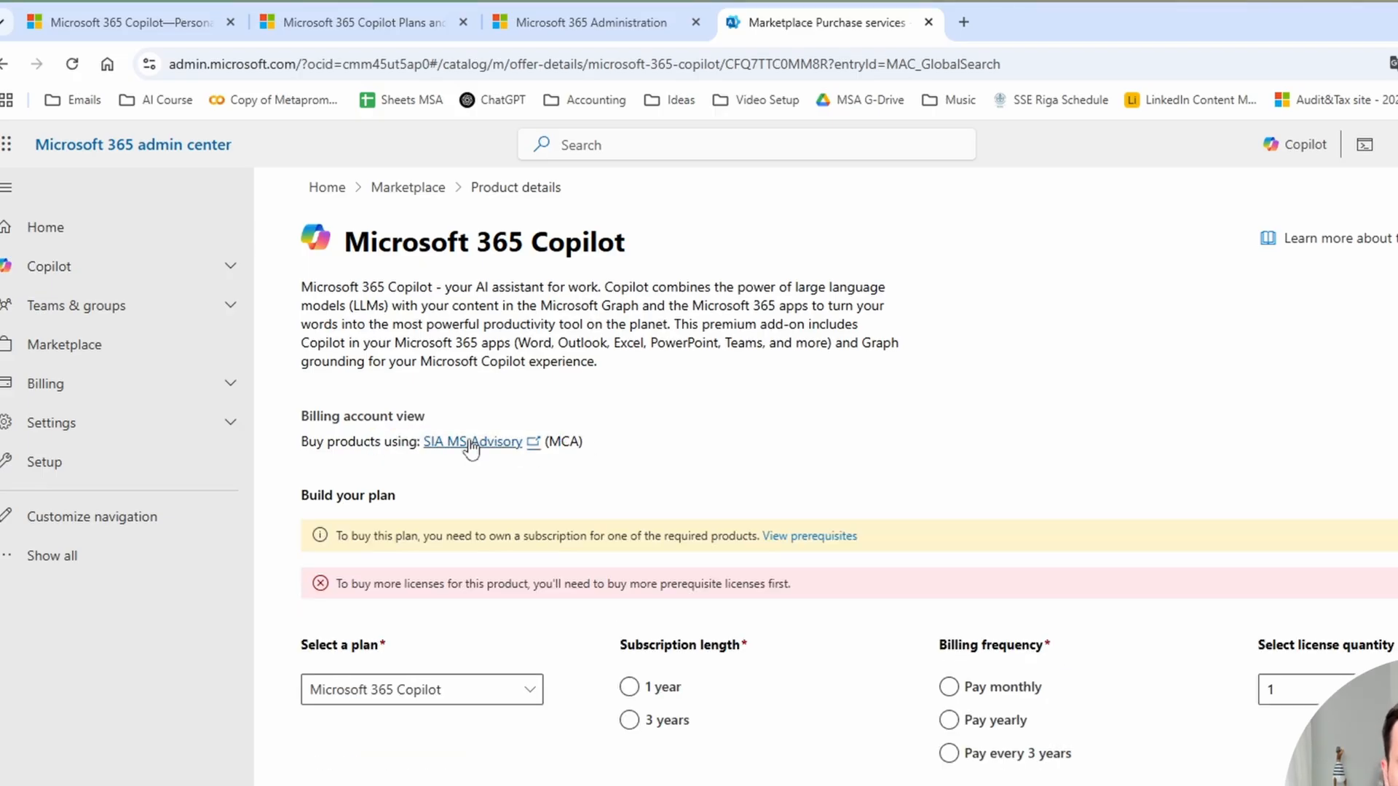
Choose a 1 year subscription paid monthly for the Microsoft 365 Copilot plan and review the purchase options and pricing
{"action": "scroll", "coordinate": [754, 418], "scroll_direction": "down", "scroll_amount": 3}
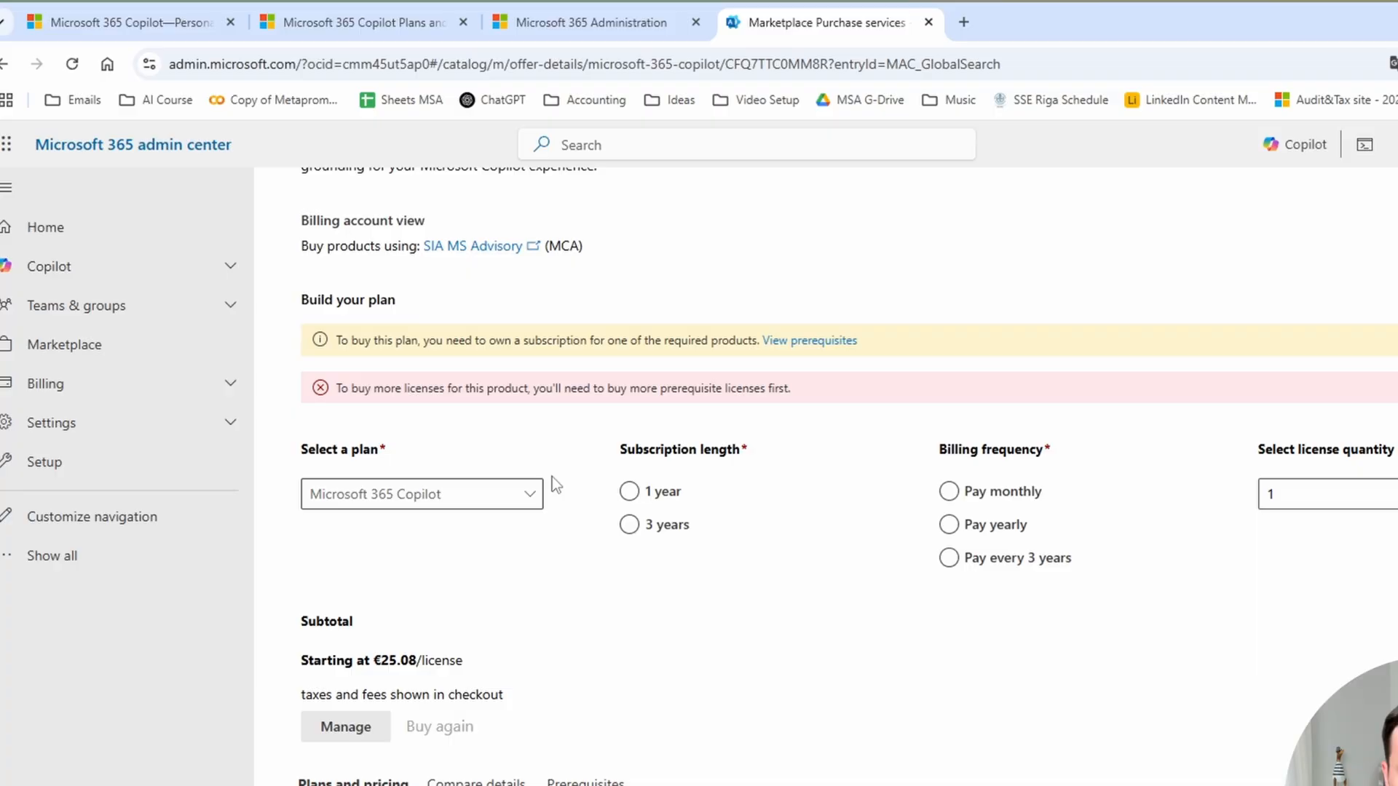
{"action": "left_click", "coordinate": [670, 495]}
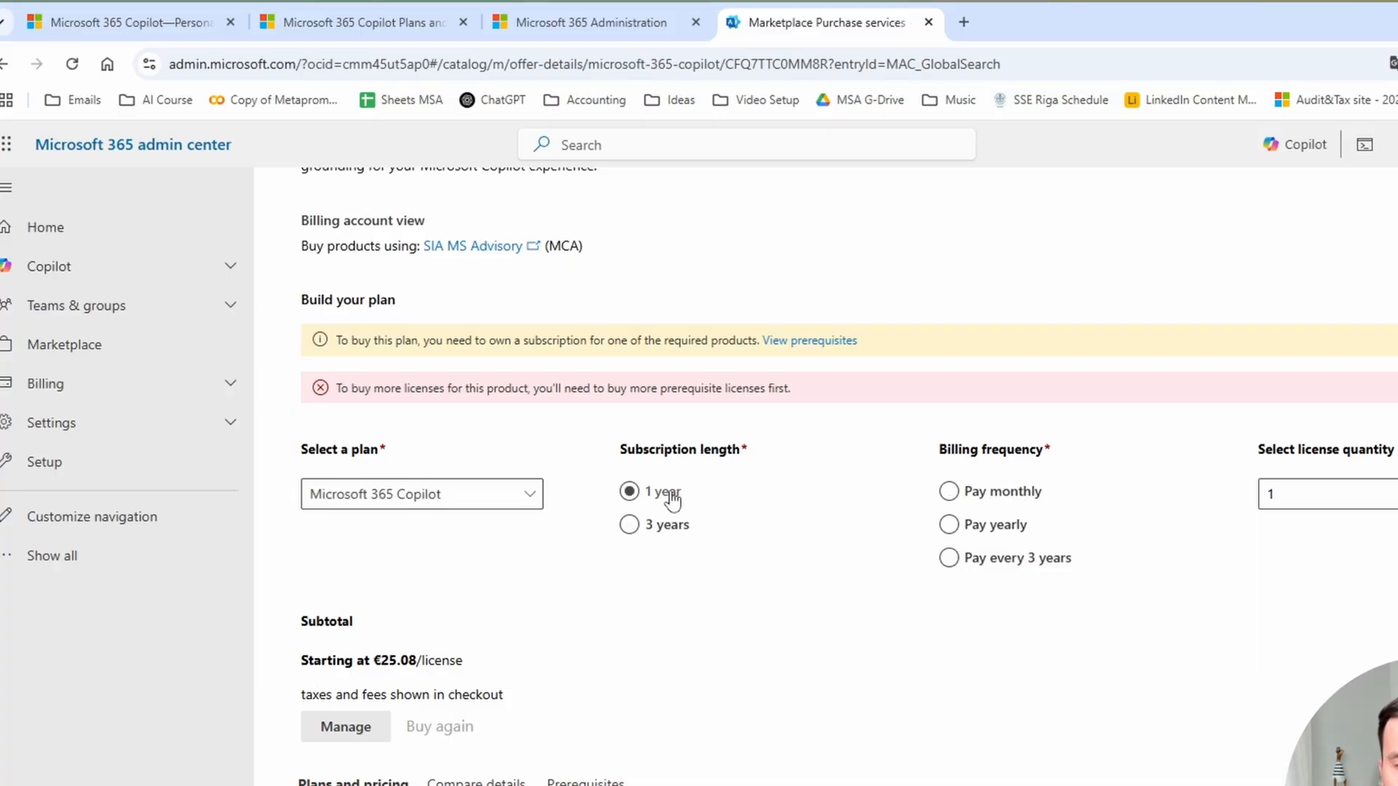
{"action": "left_click", "coordinate": [963, 501]}
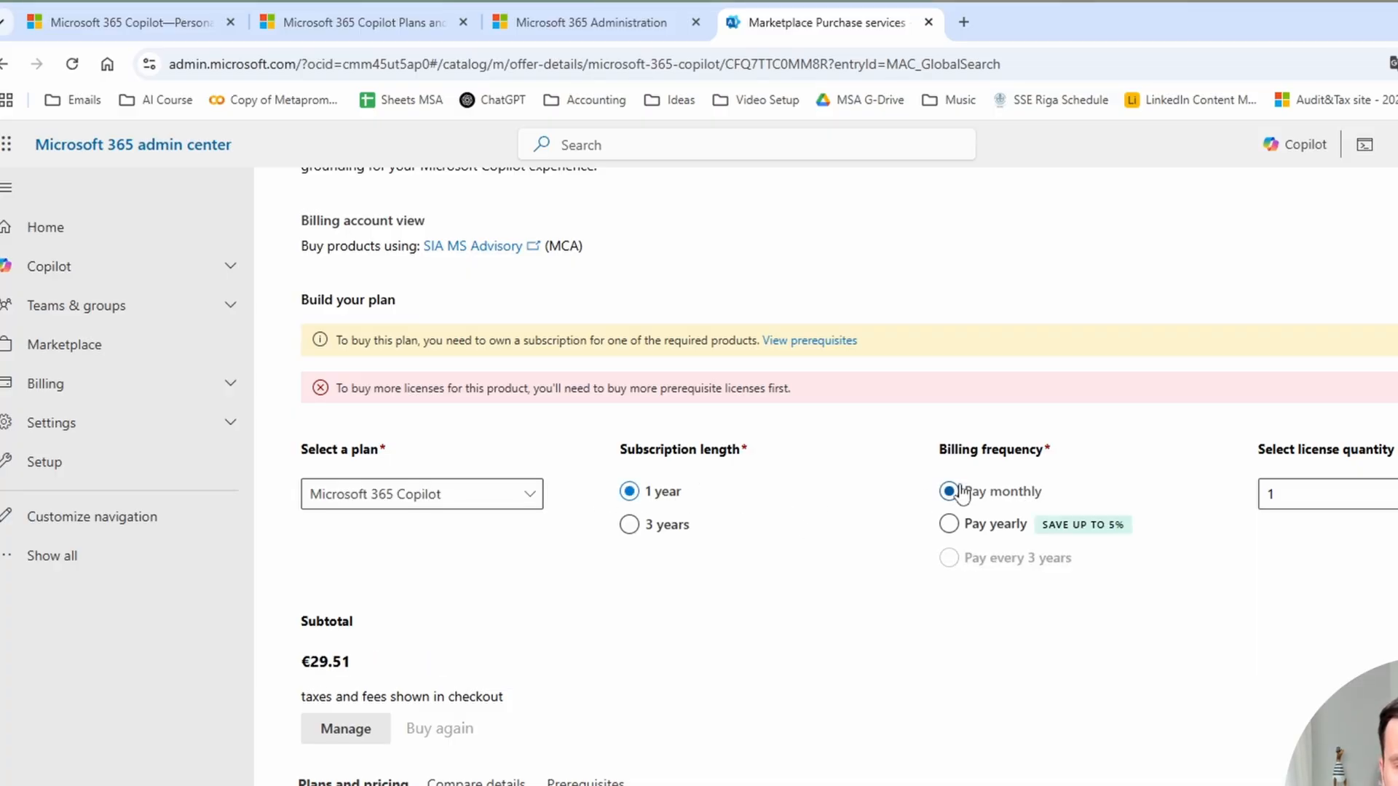
{"action": "scroll", "coordinate": [922, 394], "scroll_direction": "down", "scroll_amount": 5}
{"action": "scroll", "coordinate": [920, 398], "scroll_direction": "up", "scroll_amount": 7}
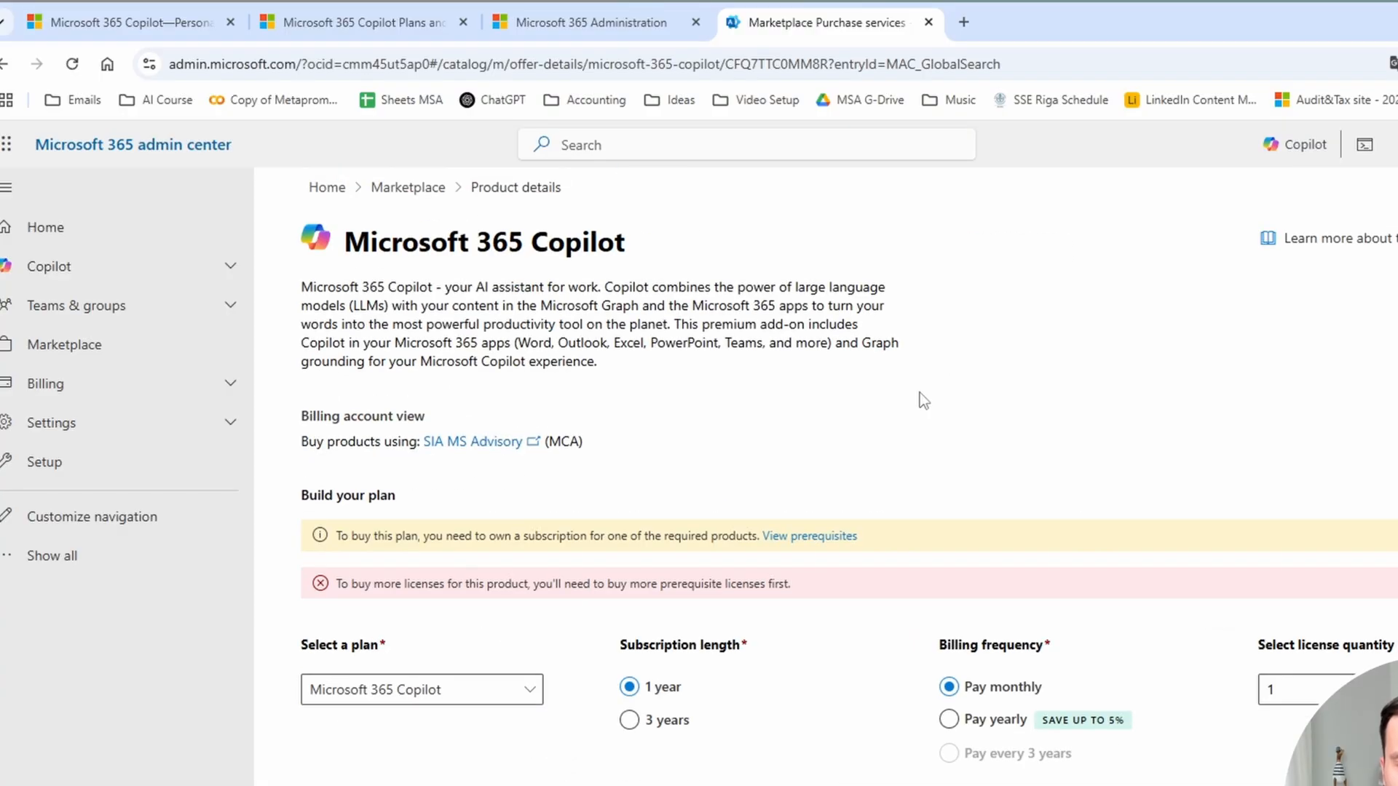
{"action": "scroll", "coordinate": [605, 564], "scroll_direction": "down", "scroll_amount": 6}
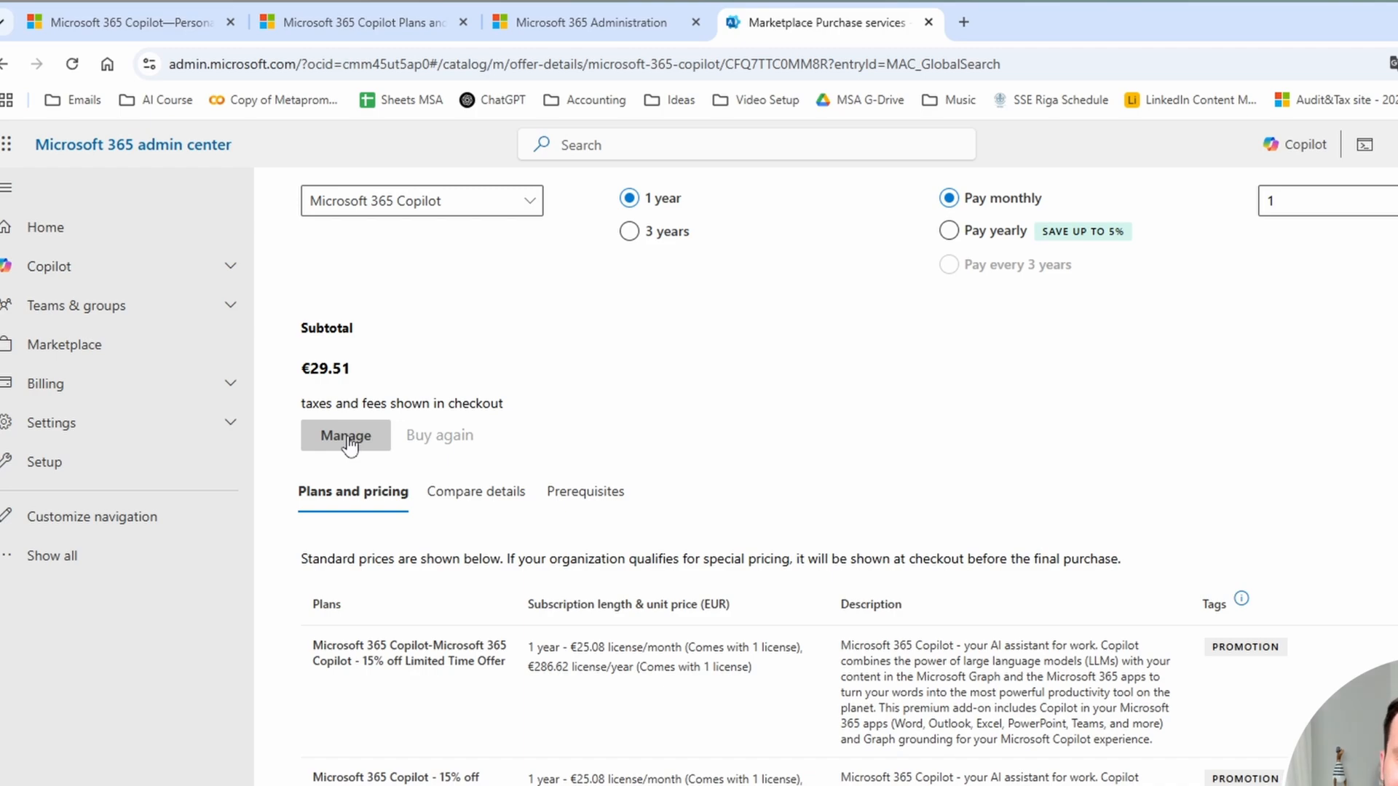
{"action": "scroll", "coordinate": [501, 370], "scroll_direction": "up", "scroll_amount": 6}
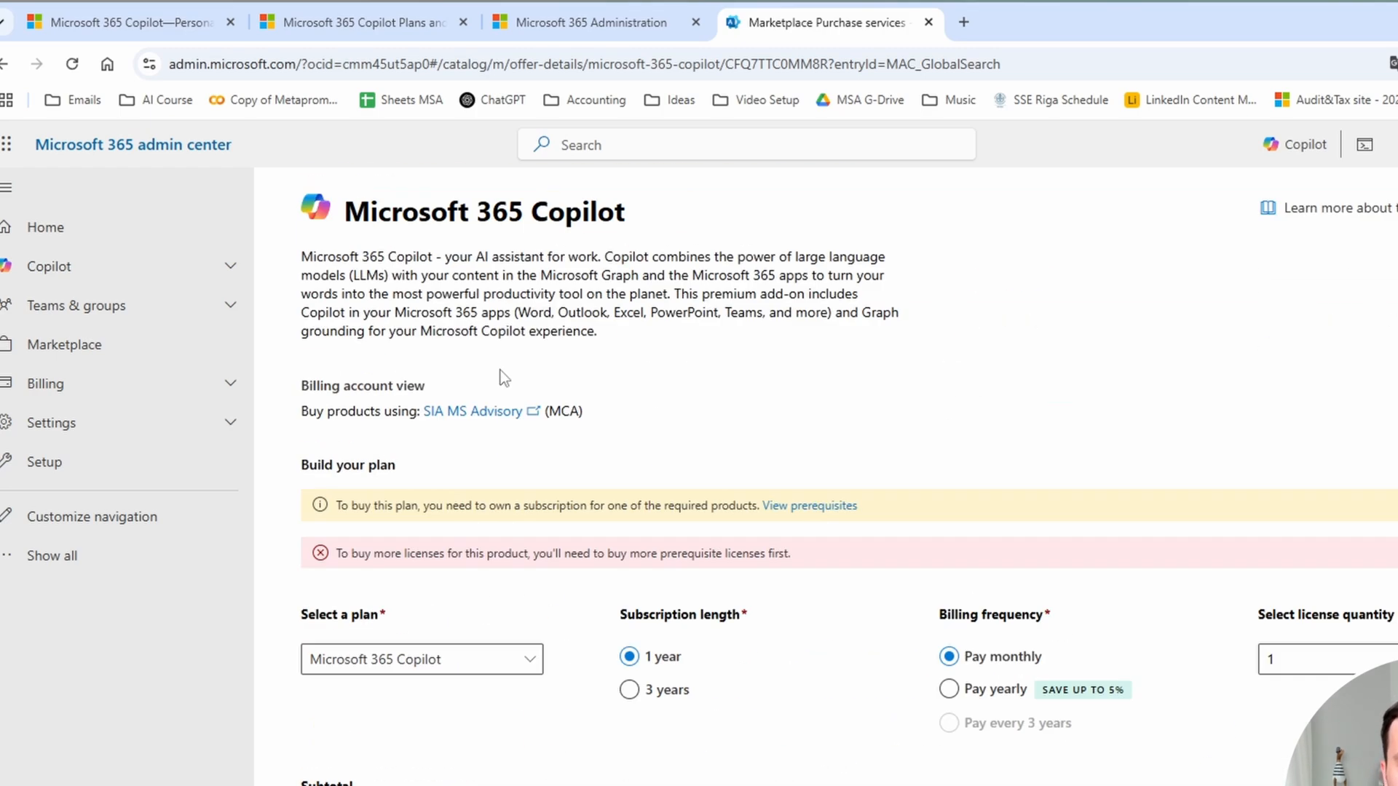
{"action": "scroll", "coordinate": [362, 750], "scroll_direction": "down", "scroll_amount": 5}
{"action": "scroll", "coordinate": [490, 502], "scroll_direction": "up", "scroll_amount": 5}
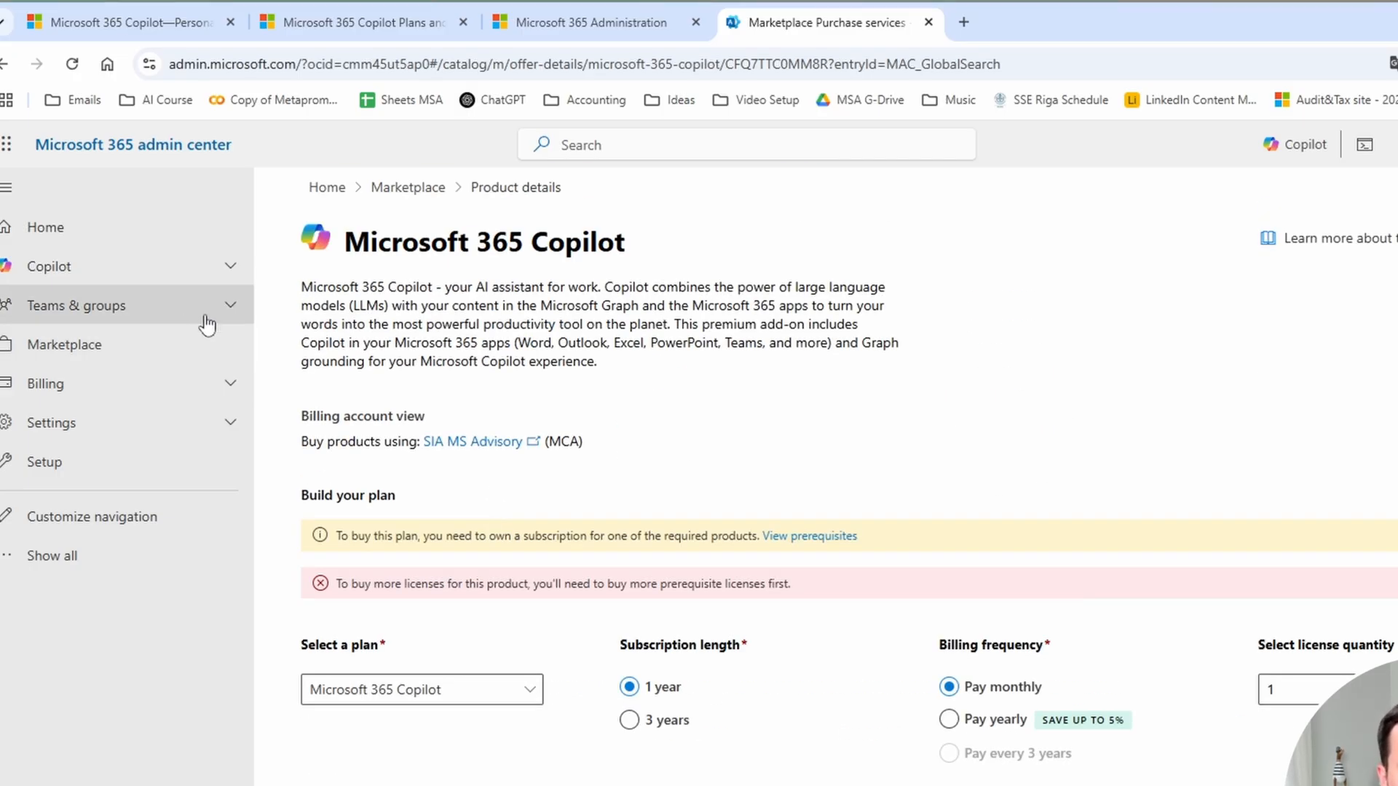
Open the Microsoft 365 Copilot entry in the organization's billing licenses
{"action": "left_click", "coordinate": [208, 384]}
{"action": "left_click", "coordinate": [67, 453]}
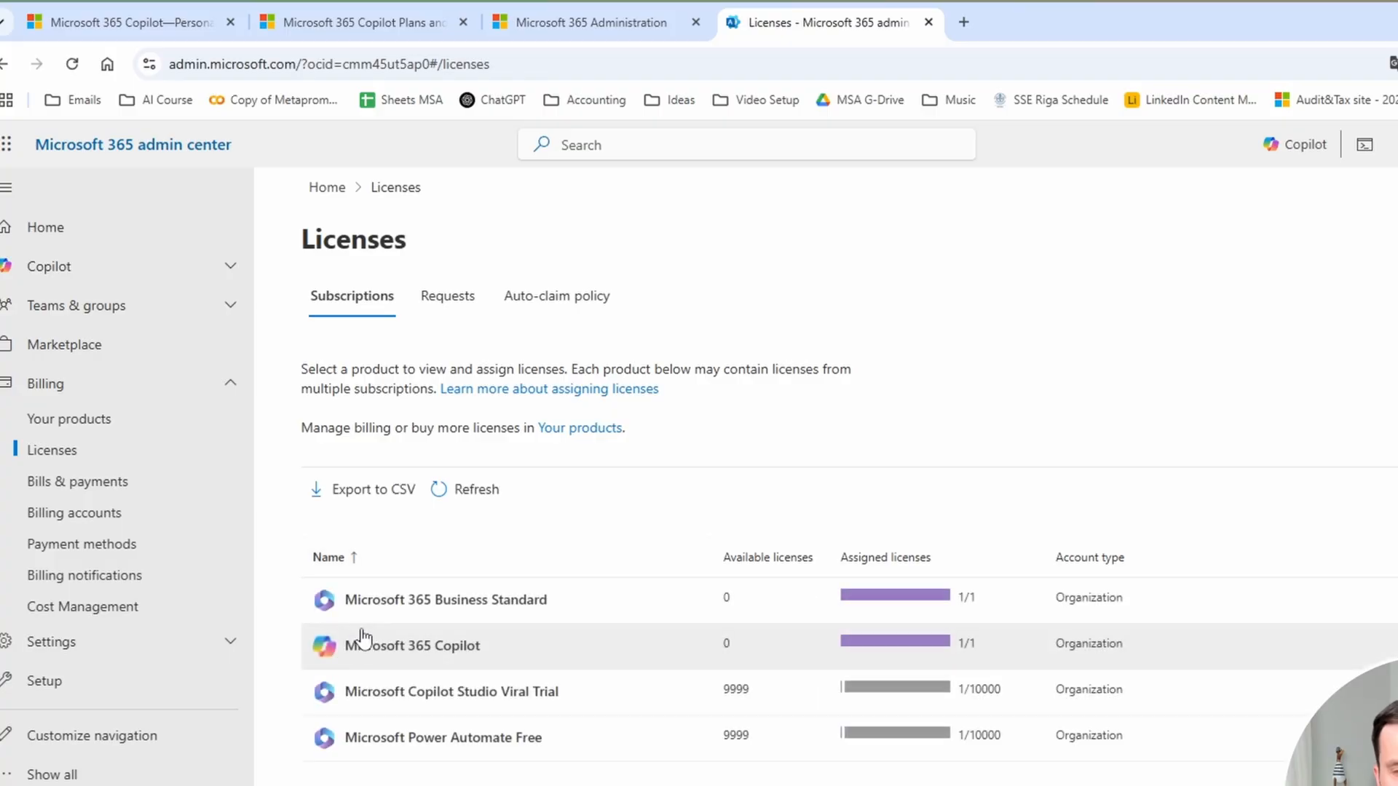
{"action": "left_click", "coordinate": [422, 651]}
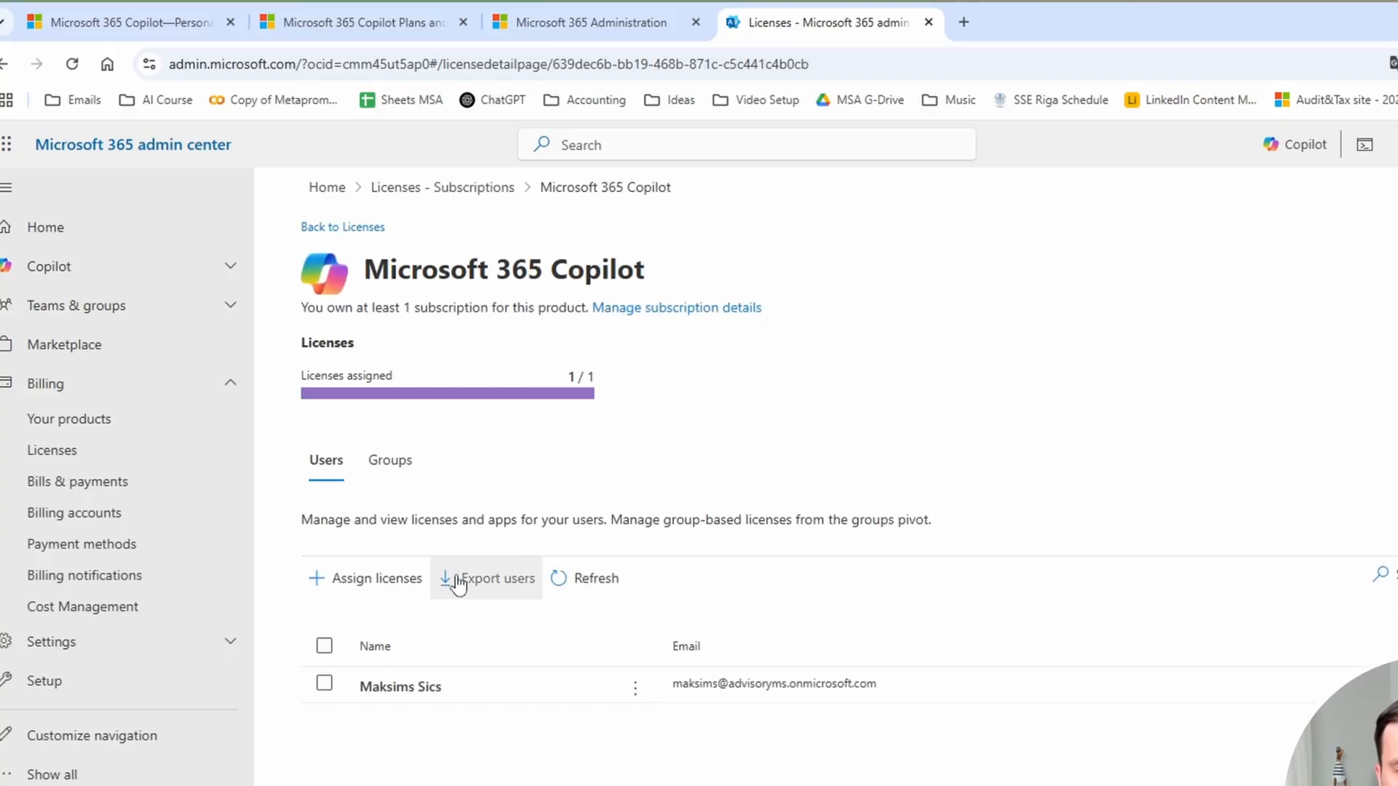
Pick a user in the Microsoft 365 Copilot license assignment and close it without assigning
{"action": "left_click", "coordinate": [360, 578]}
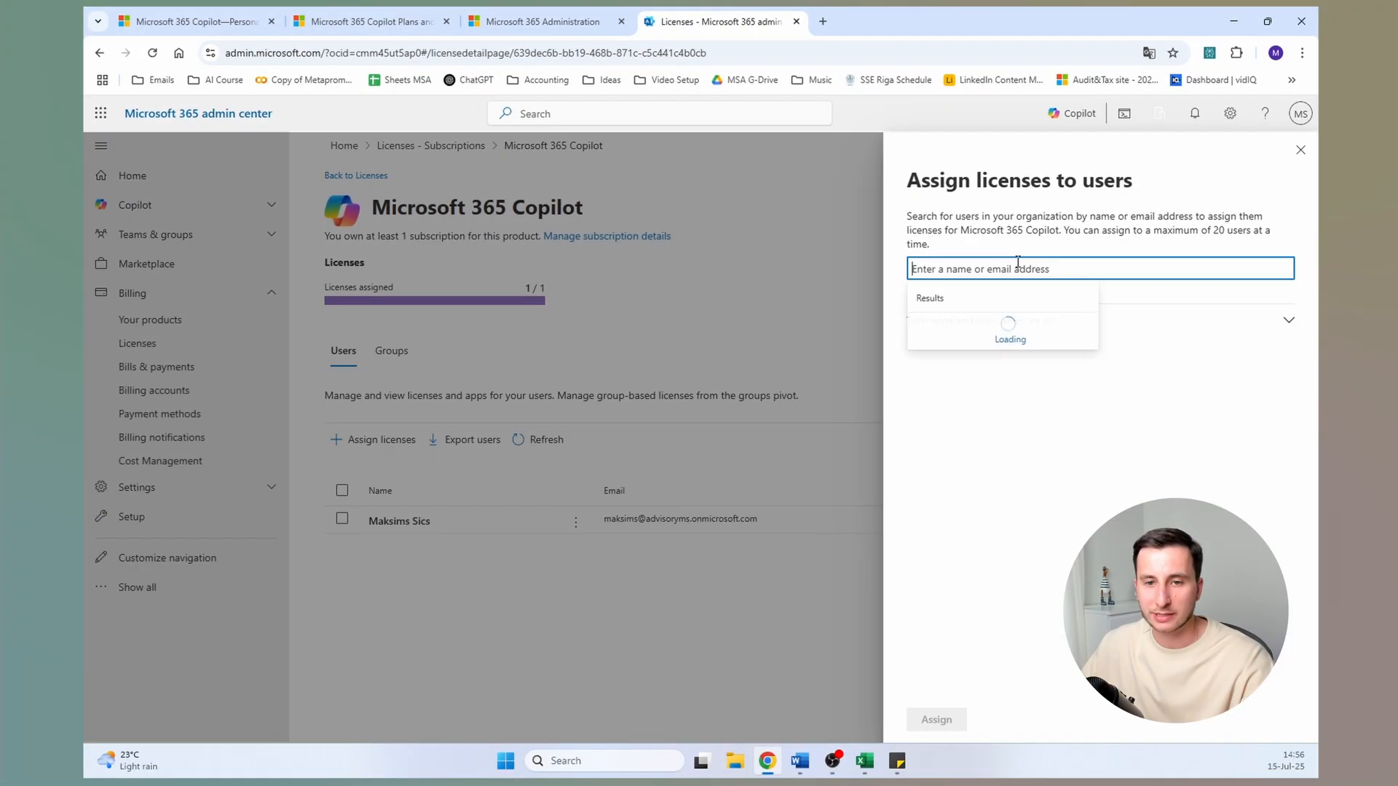
{"action": "left_click", "coordinate": [966, 361]}
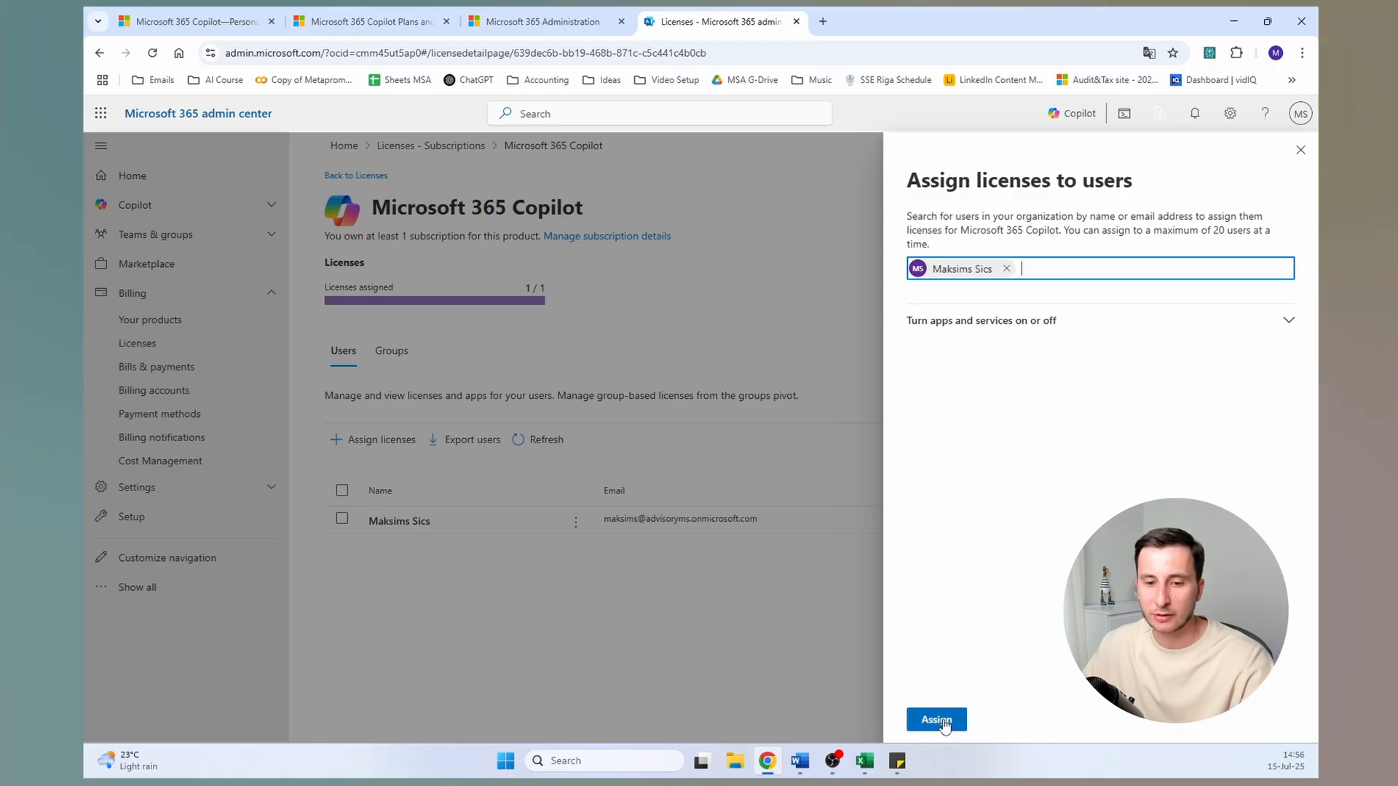
{"action": "left_click", "coordinate": [1300, 151]}
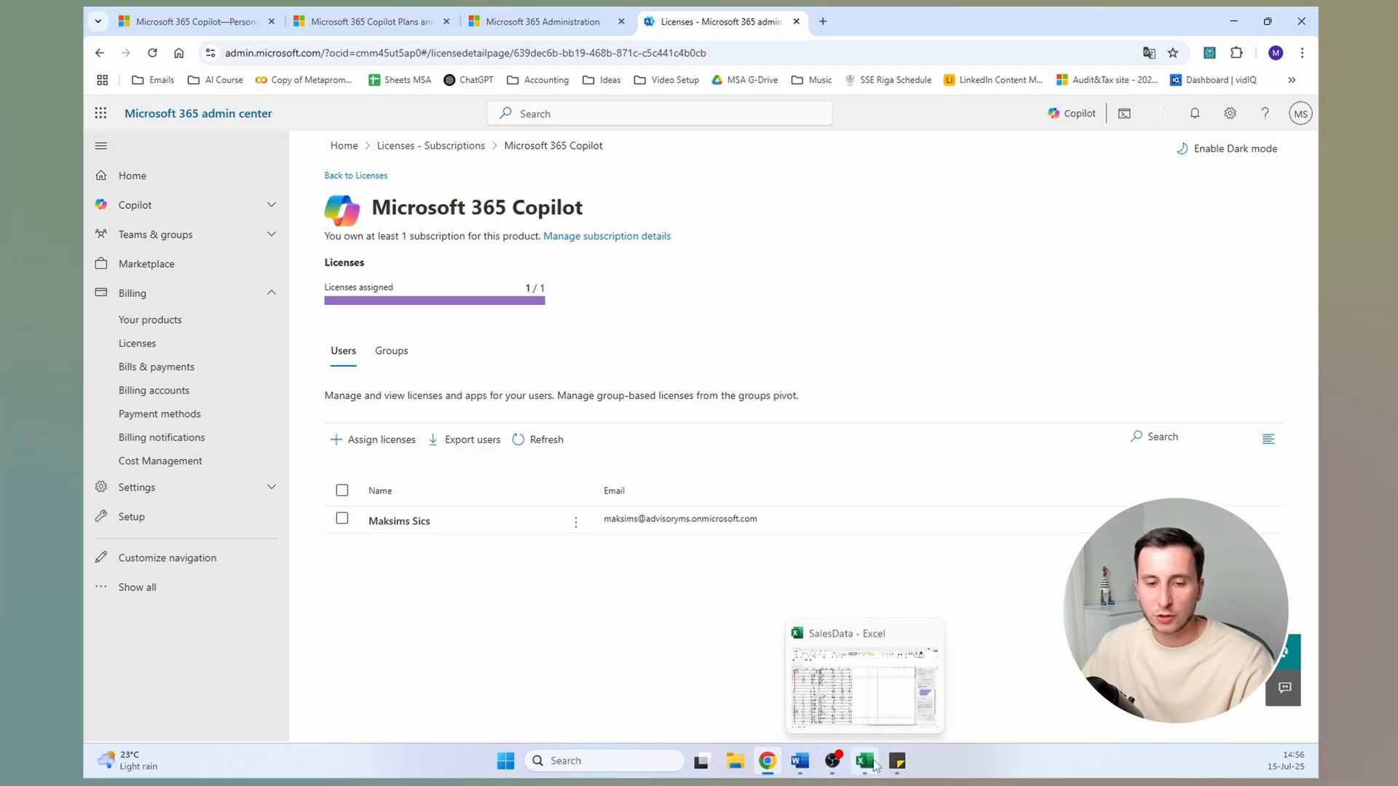
Switch to Excel by launching it from the system search and open its account page
{"action": "left_click", "coordinate": [611, 761]}
{"action": "type", "text": "excel"}
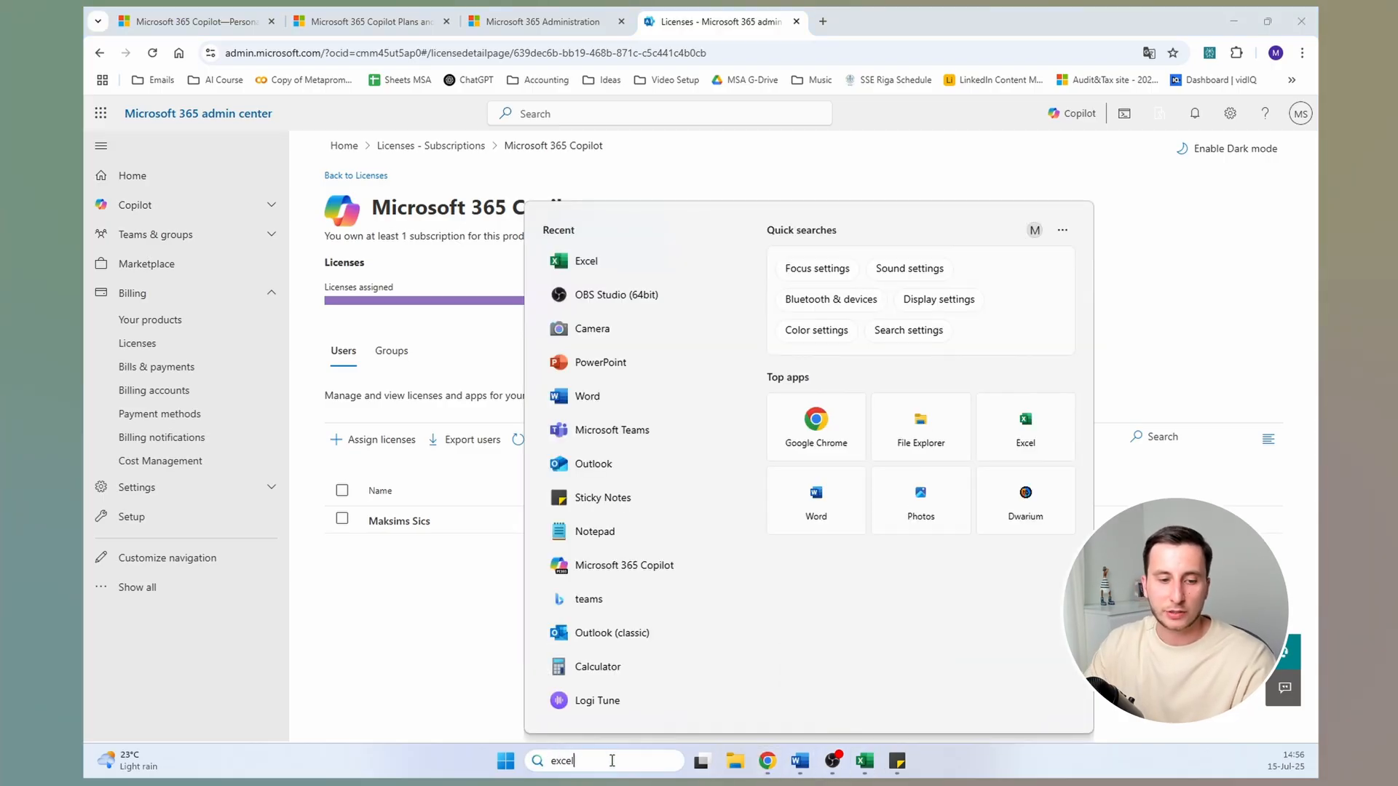
{"action": "key", "text": "Return"}
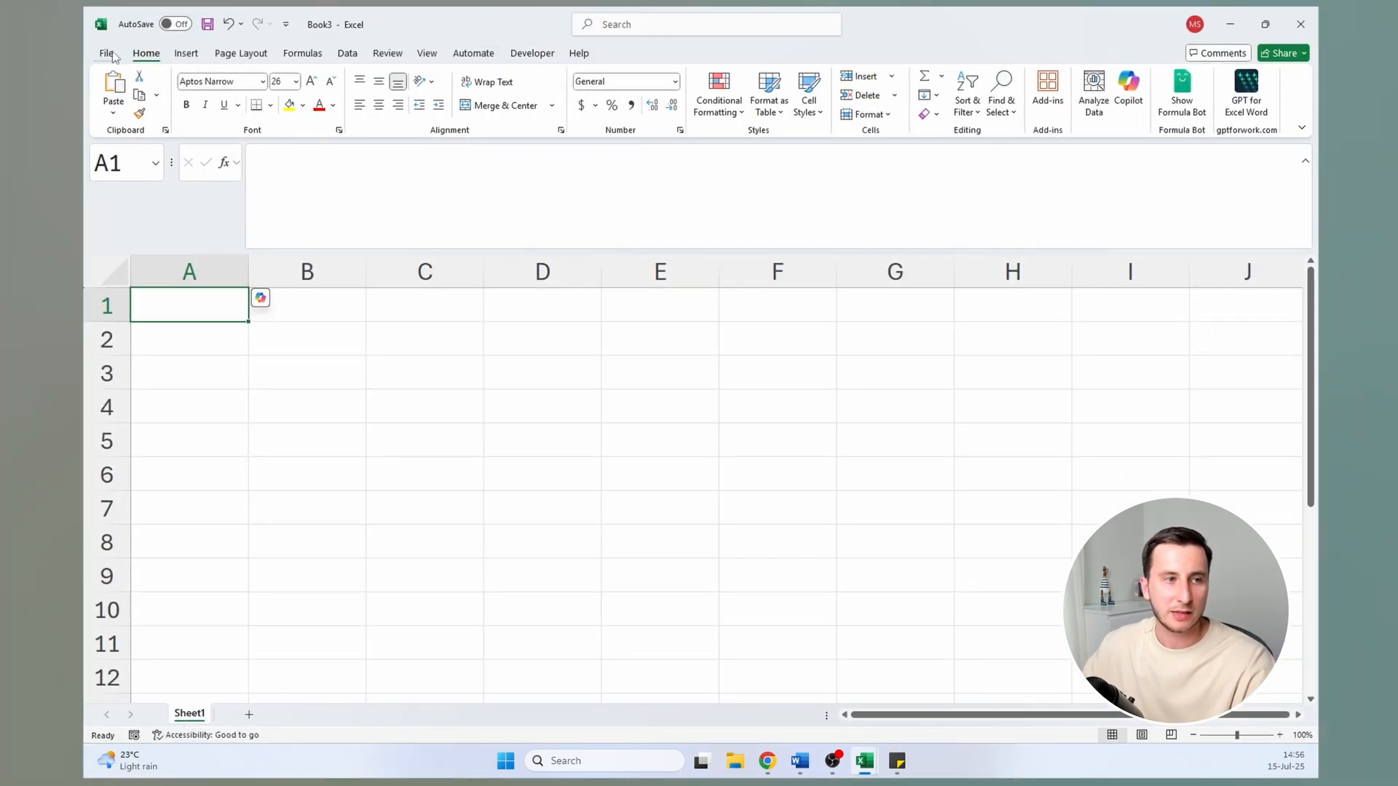
{"action": "left_click", "coordinate": [107, 53]}
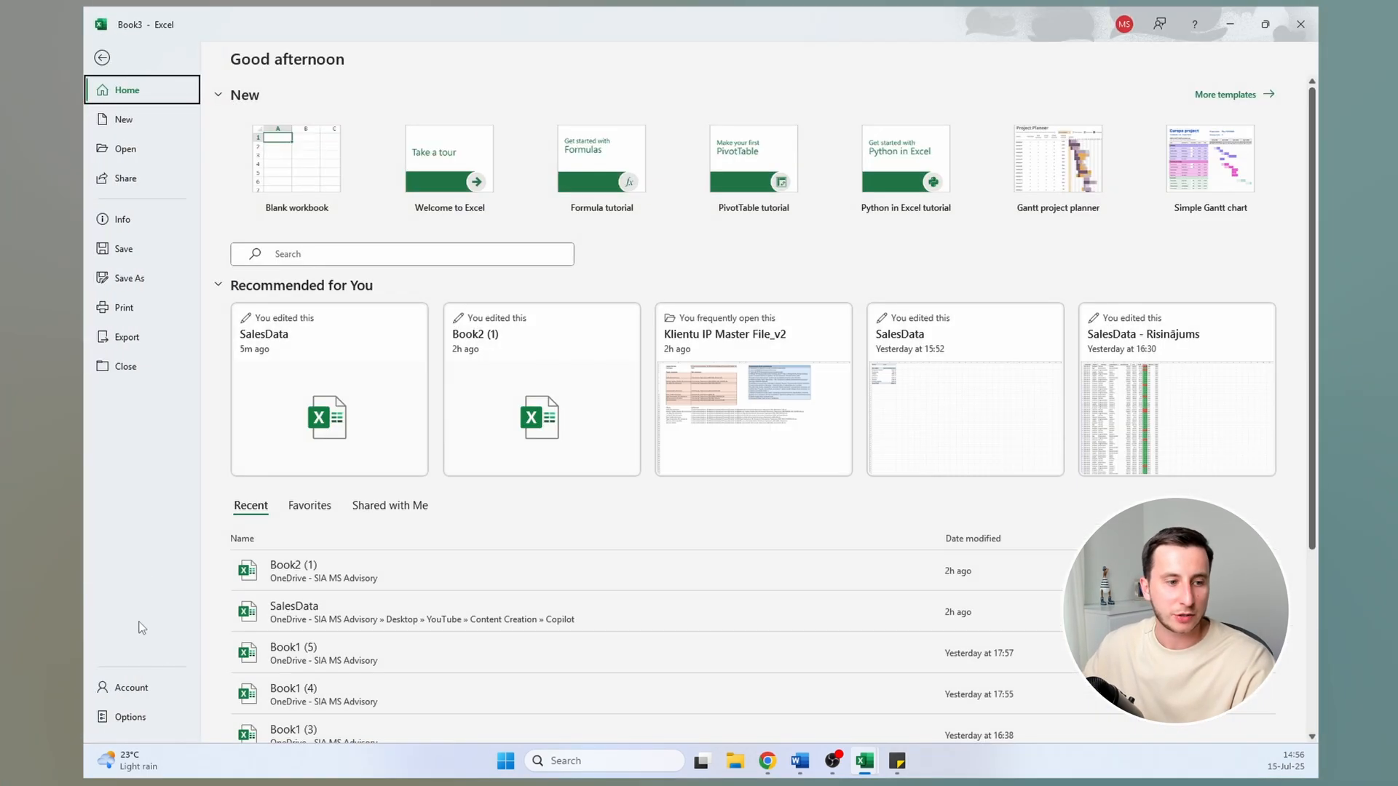
{"action": "left_click", "coordinate": [112, 683]}
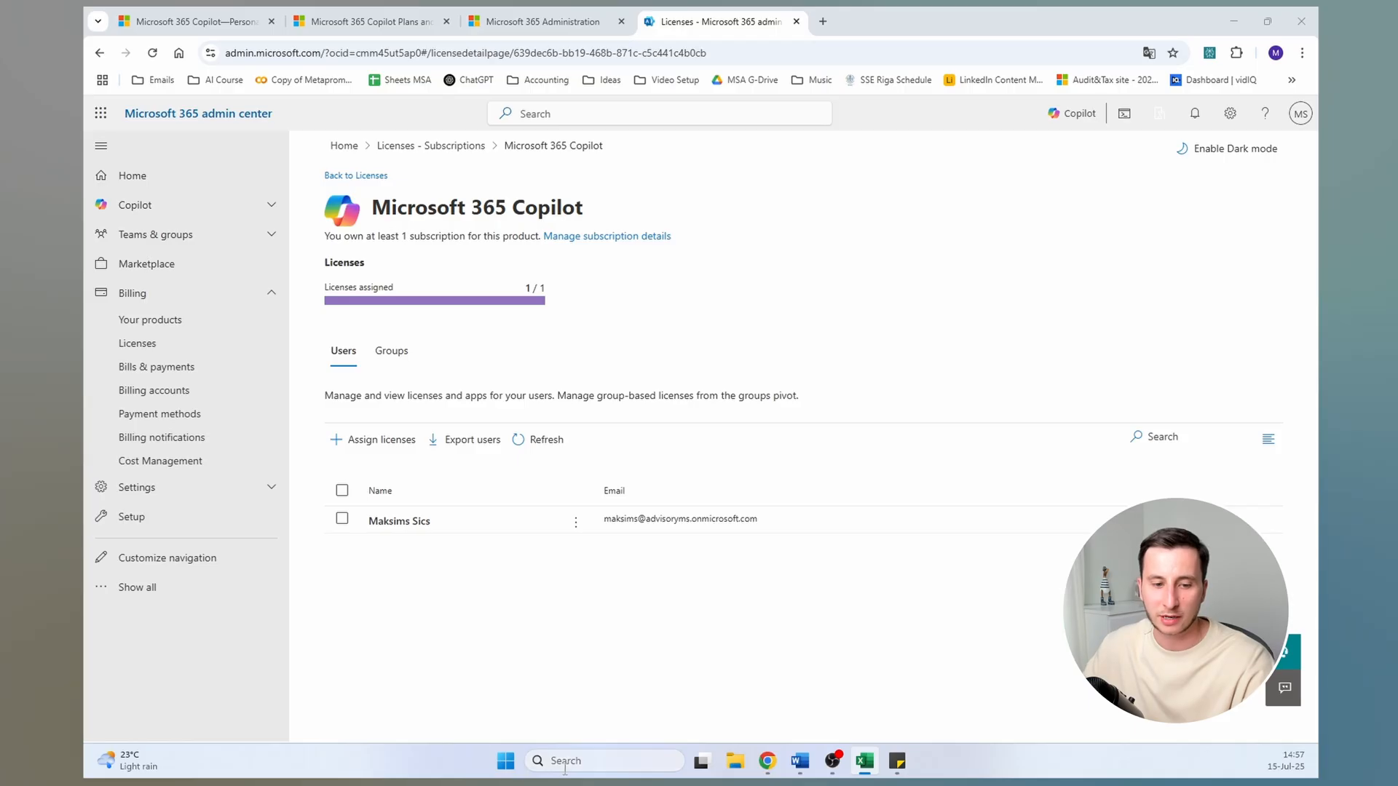
Launch Excel again, create a blank workbook and dismiss the Start with Copilot prompt
{"action": "left_click", "coordinate": [650, 762]}
{"action": "type", "text": "excel"}
{"action": "key", "text": "Return"}
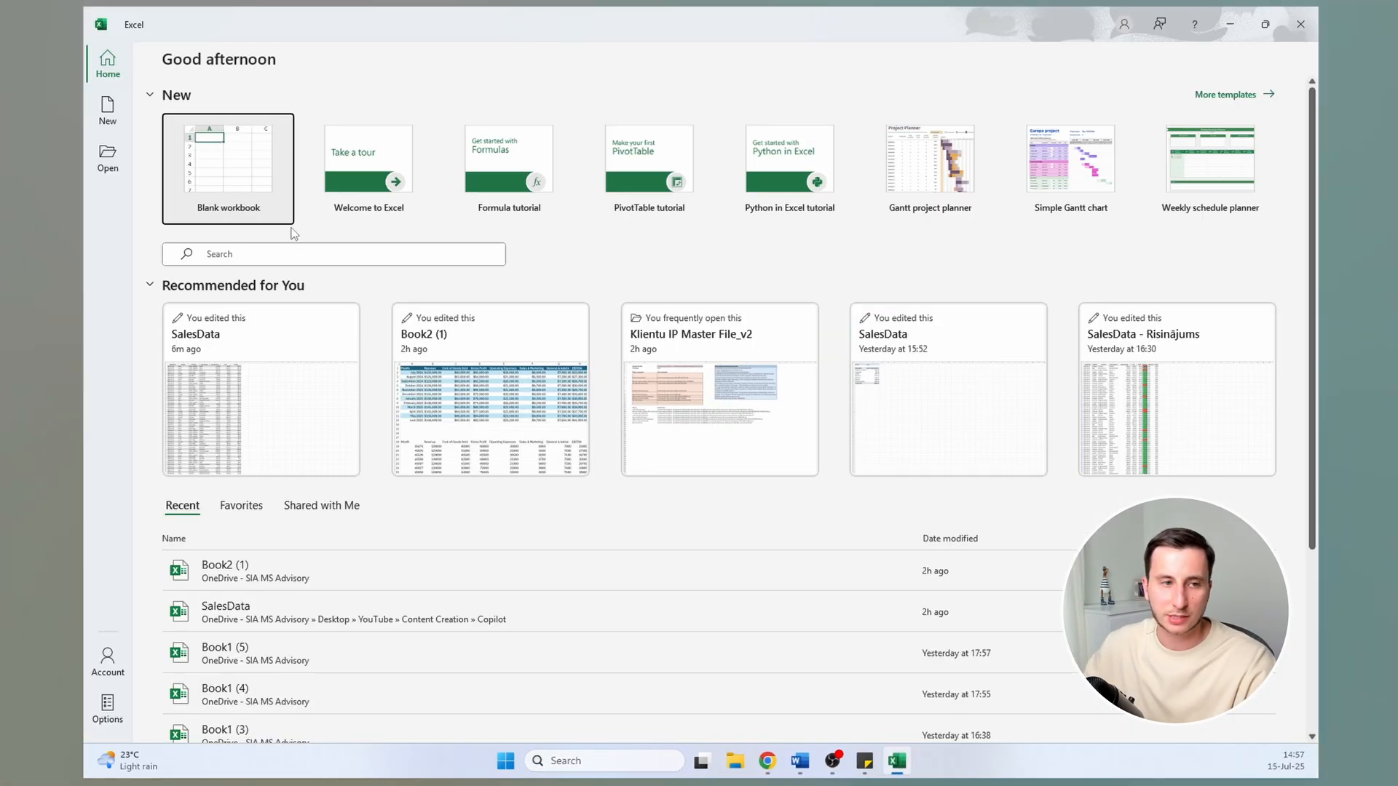
{"action": "left_click", "coordinate": [248, 189]}
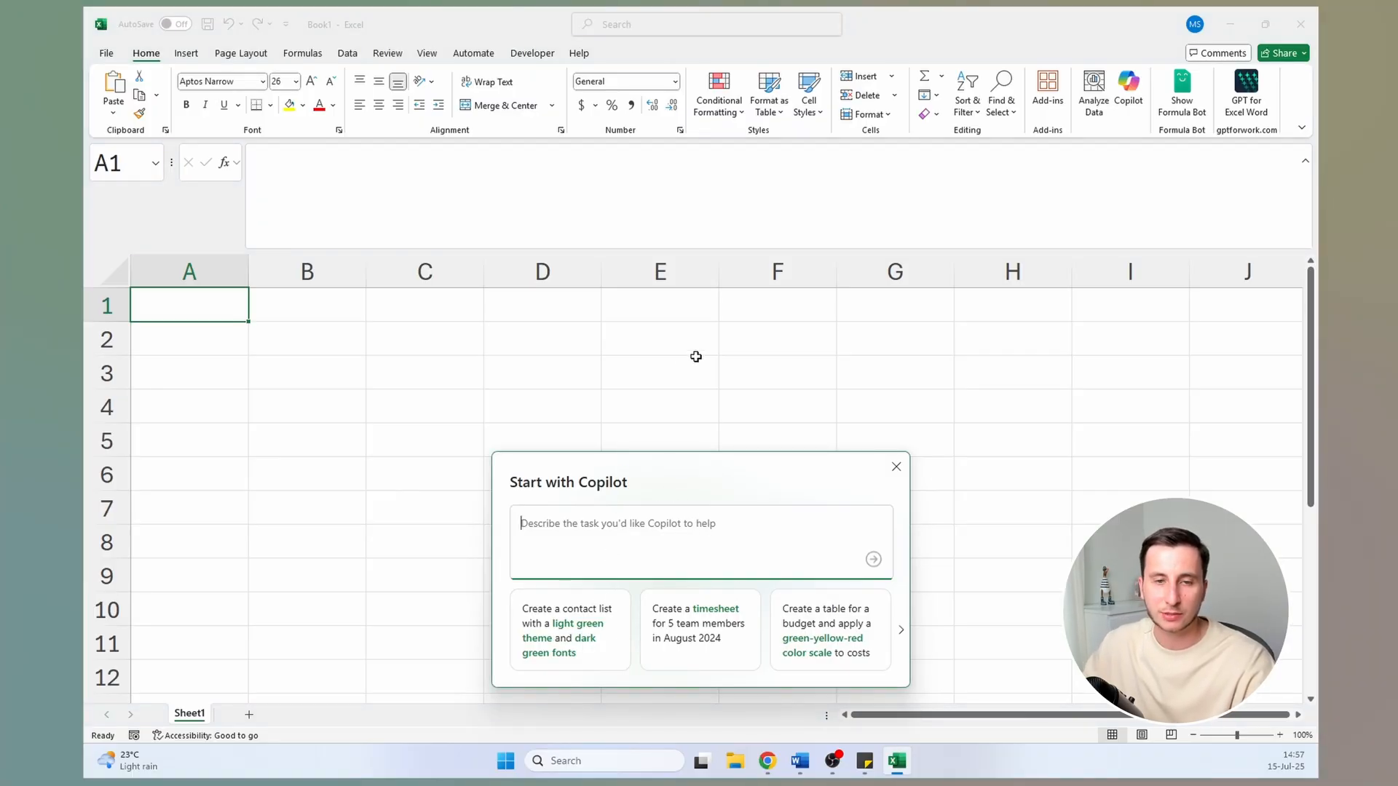
{"action": "left_click", "coordinate": [896, 467]}
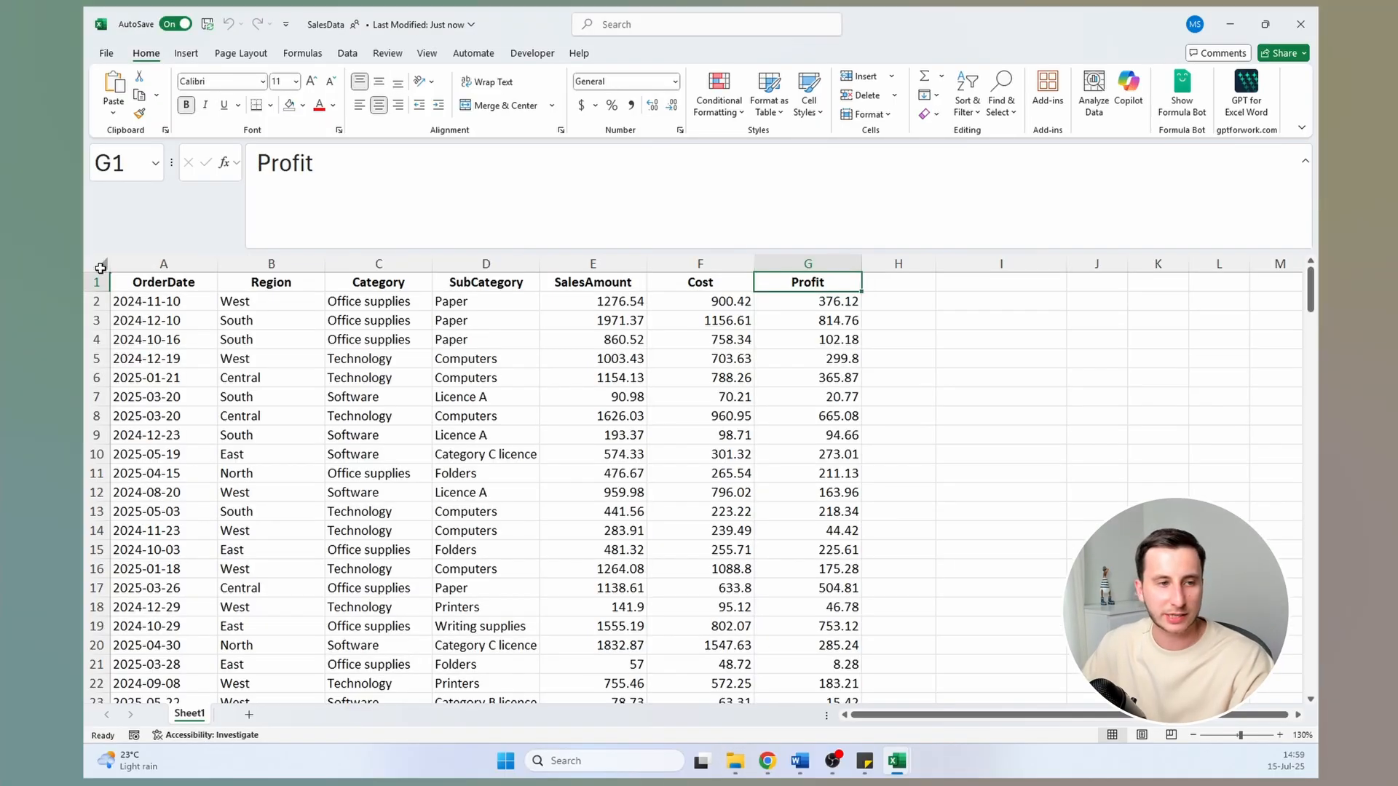
Go through the SalesData column headers from OrderDate to Profit and open Copilot for the sheet
{"action": "left_click", "coordinate": [182, 287]}
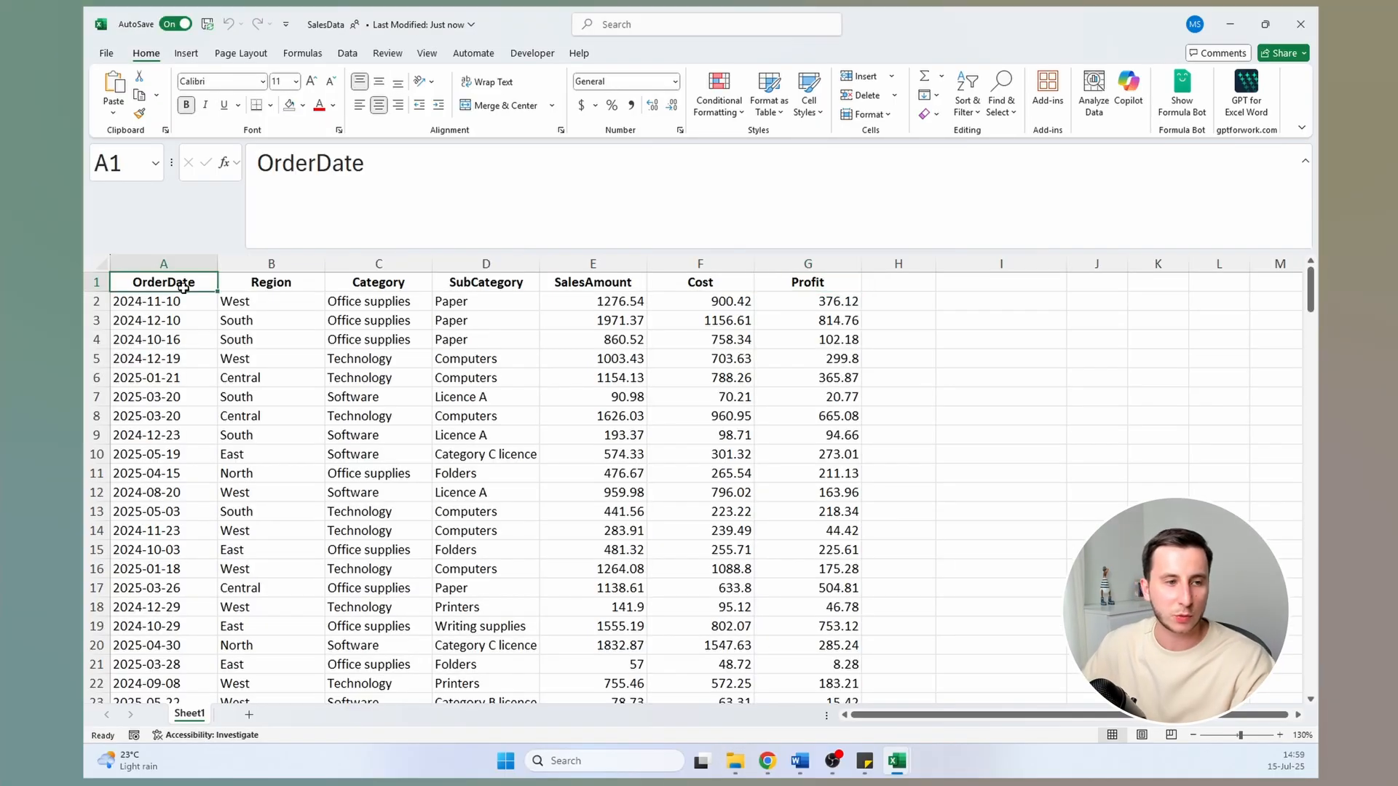
{"action": "left_click", "coordinate": [279, 290]}
{"action": "left_click", "coordinate": [369, 284]}
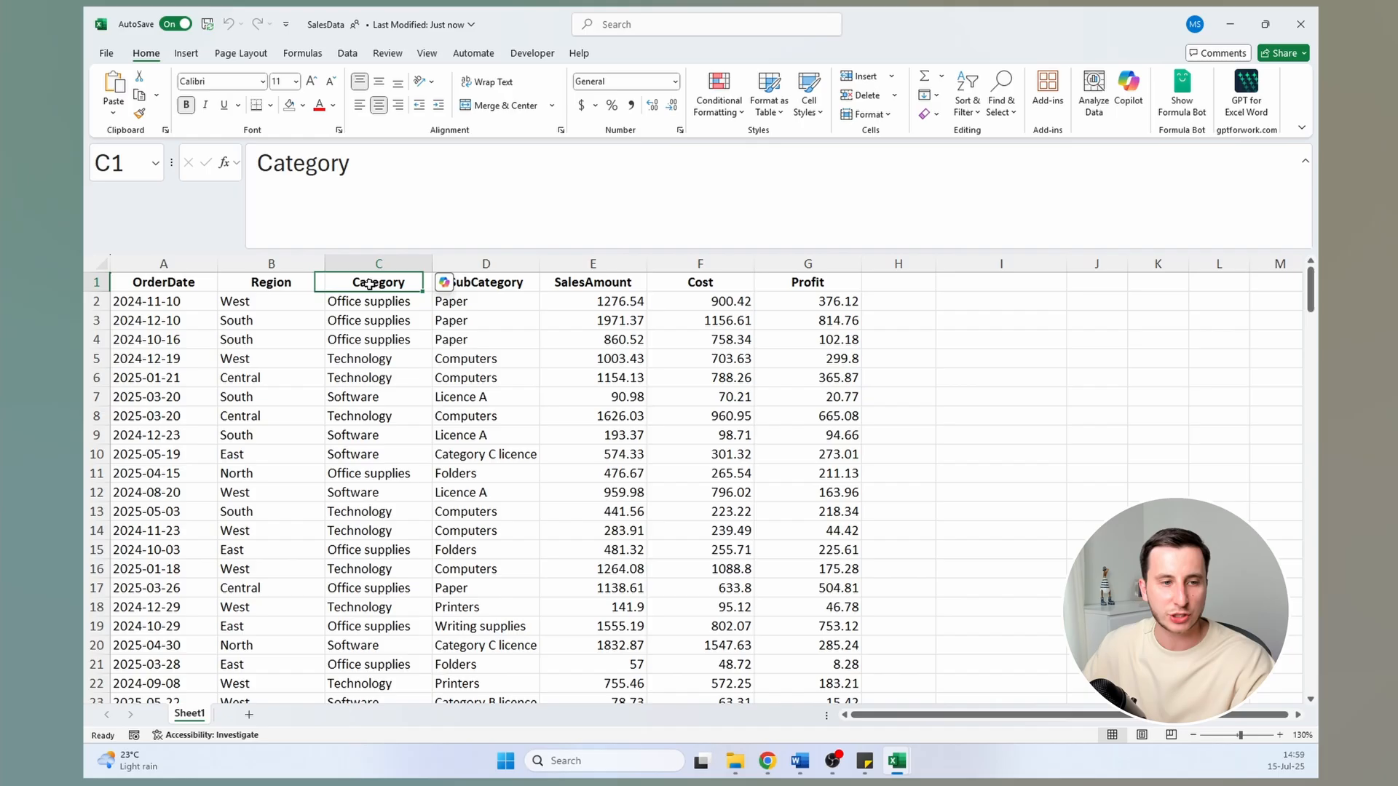
{"action": "left_click", "coordinate": [592, 282]}
{"action": "left_click", "coordinate": [696, 282]}
{"action": "left_click", "coordinate": [796, 282]}
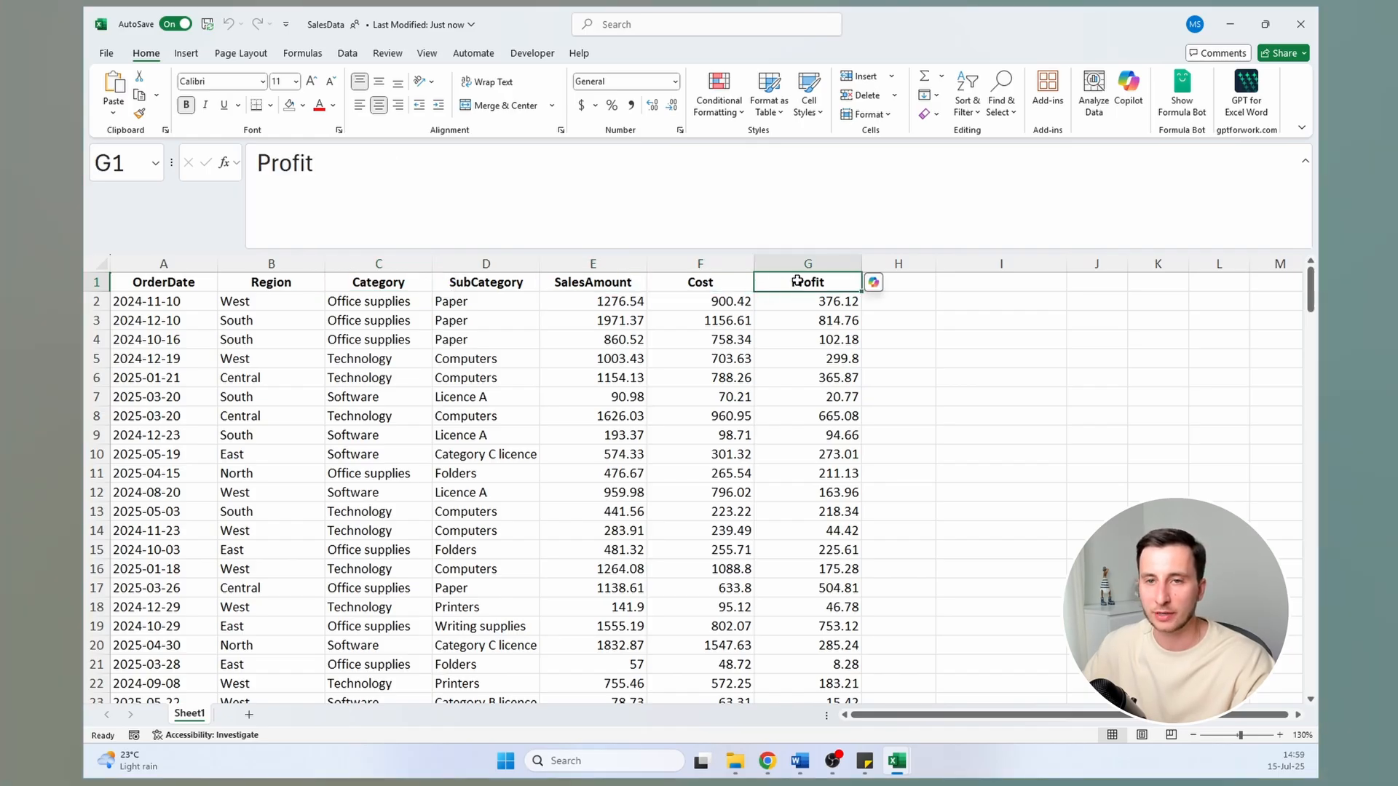
{"action": "left_click", "coordinate": [1127, 95]}
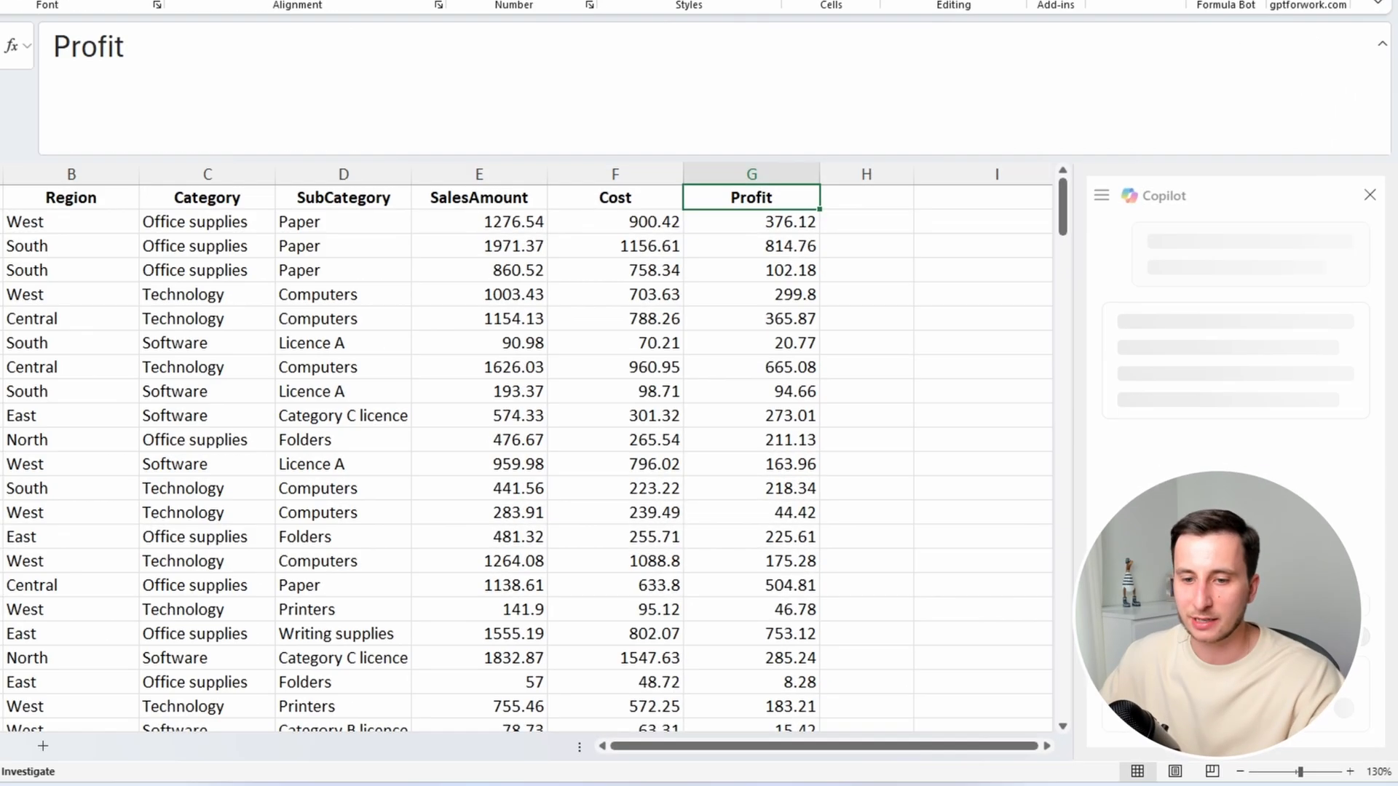
Ask Copilot which category was the most profitable
{"action": "left_click", "coordinate": [1178, 702]}
{"action": "type", "text": "whcih catego"}
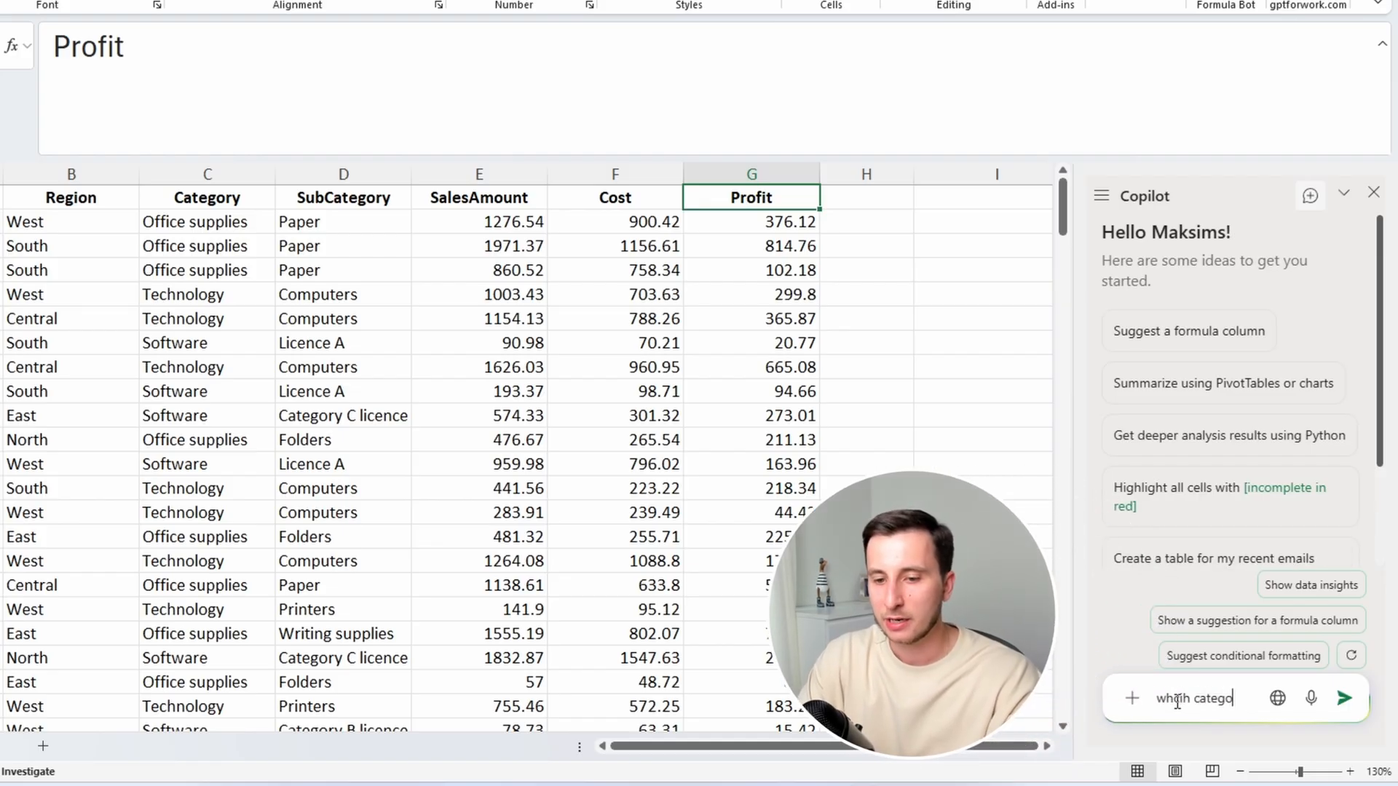
{"action": "type", "text": "ry was the most prodfi"}
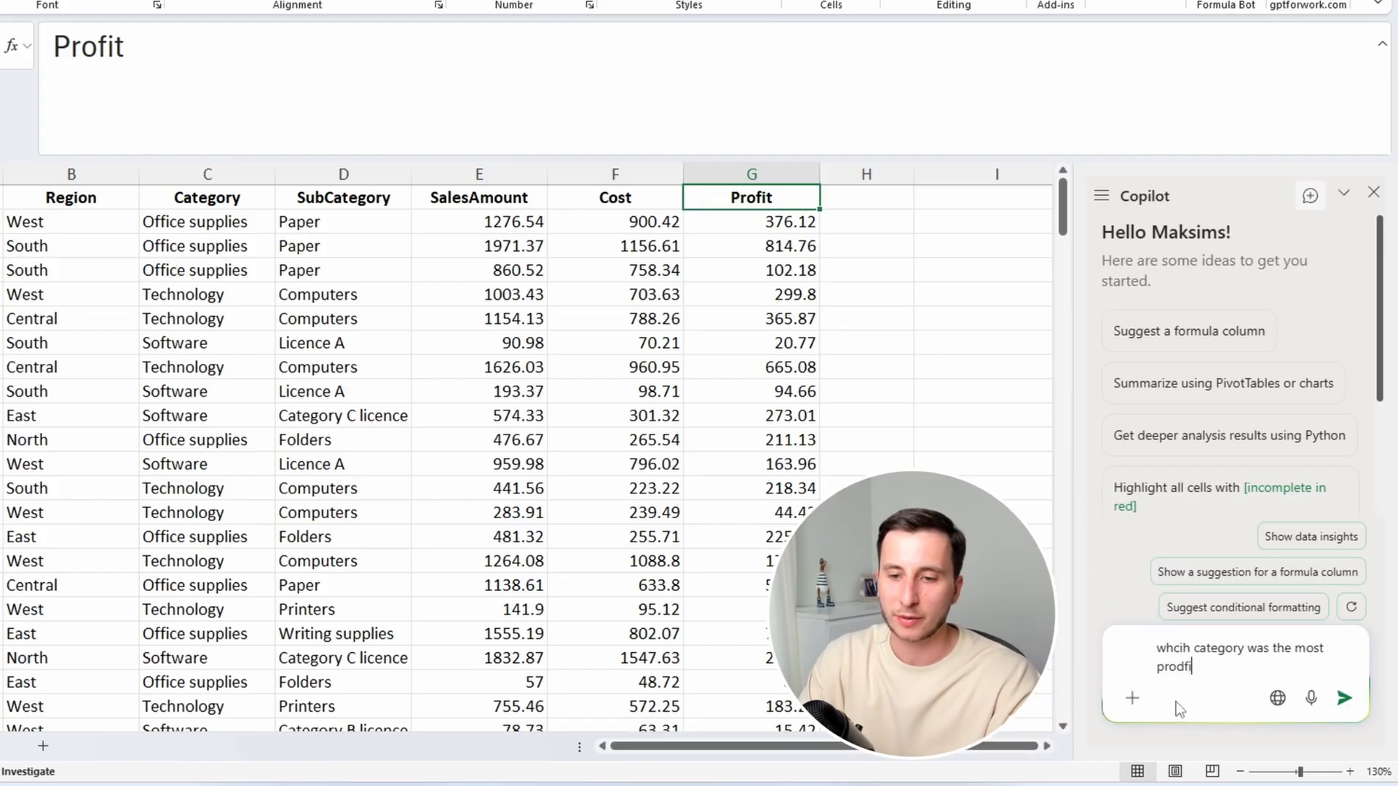
{"action": "key", "text": "BackSpace"}
{"action": "key", "text": "BackSpace"}
{"action": "key", "text": "BackSpace"}
{"action": "type", "text": "fitabnle"}
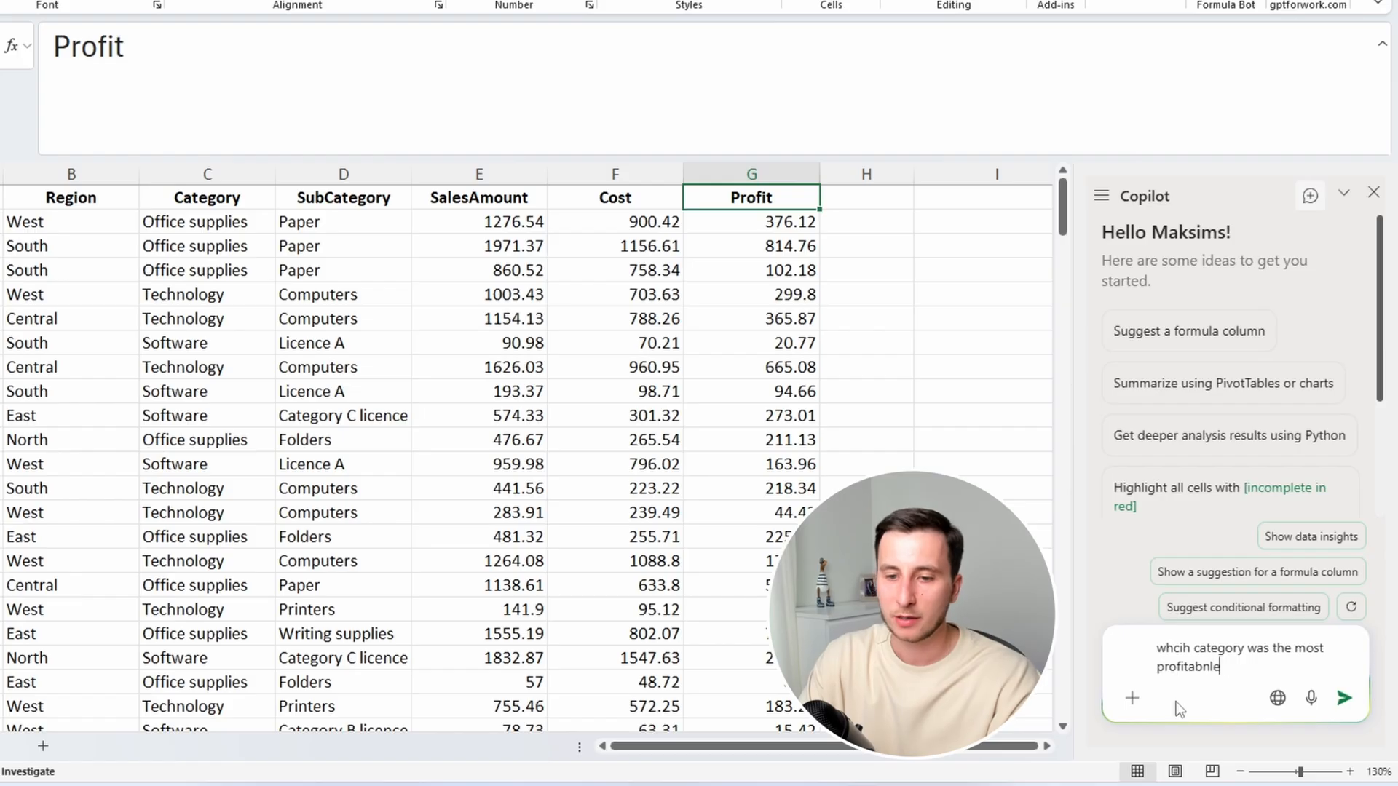
{"action": "type", "text": "/"}
{"action": "key", "text": "Return"}
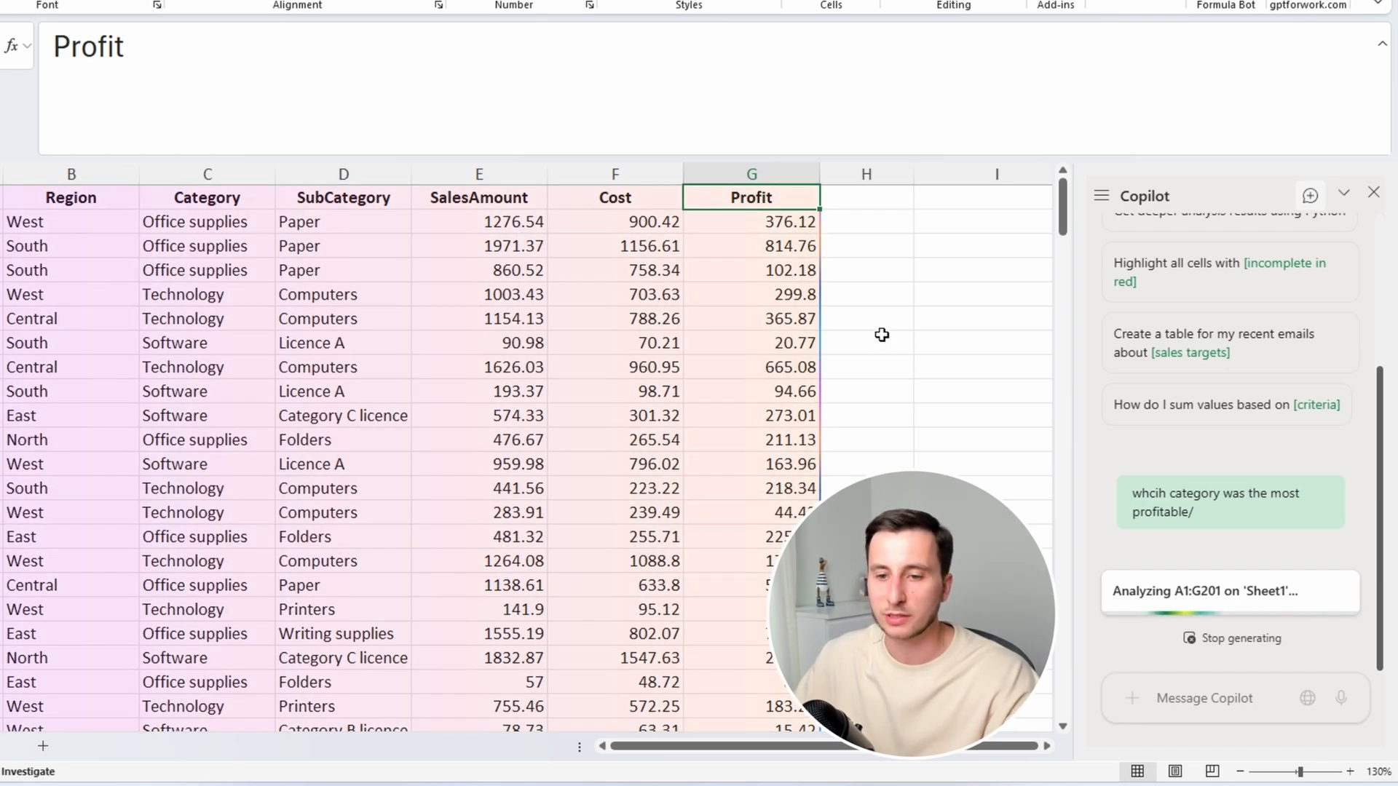
Look over the Category column data and check the top category named in Copilot's answer
{"action": "left_click", "coordinate": [228, 222]}
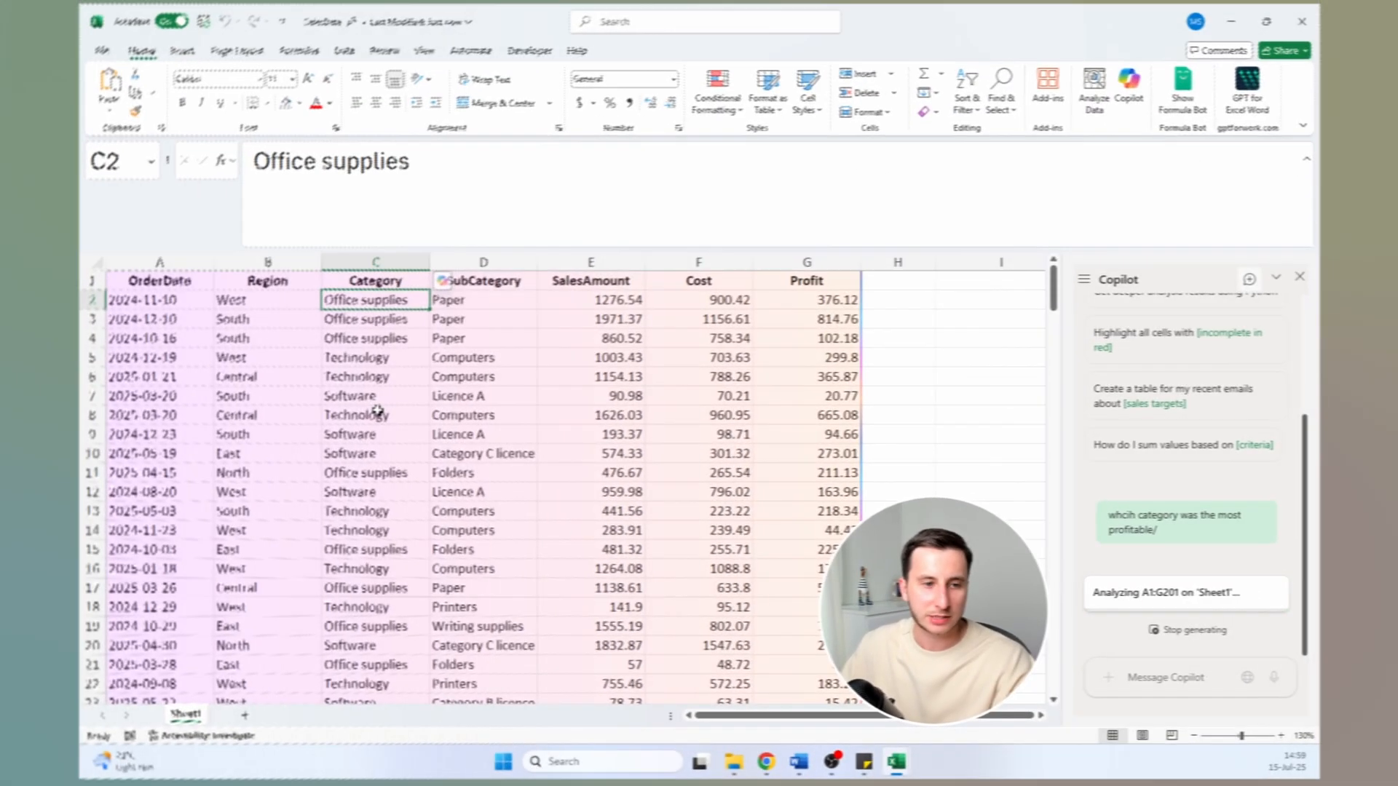
{"action": "scroll", "coordinate": [209, 363], "scroll_direction": "down", "scroll_amount": 5}
{"action": "scroll", "coordinate": [380, 412], "scroll_direction": "up", "scroll_amount": 5}
{"action": "left_click_drag", "start_coordinate": [1148, 479], "coordinate": [1087, 476]}
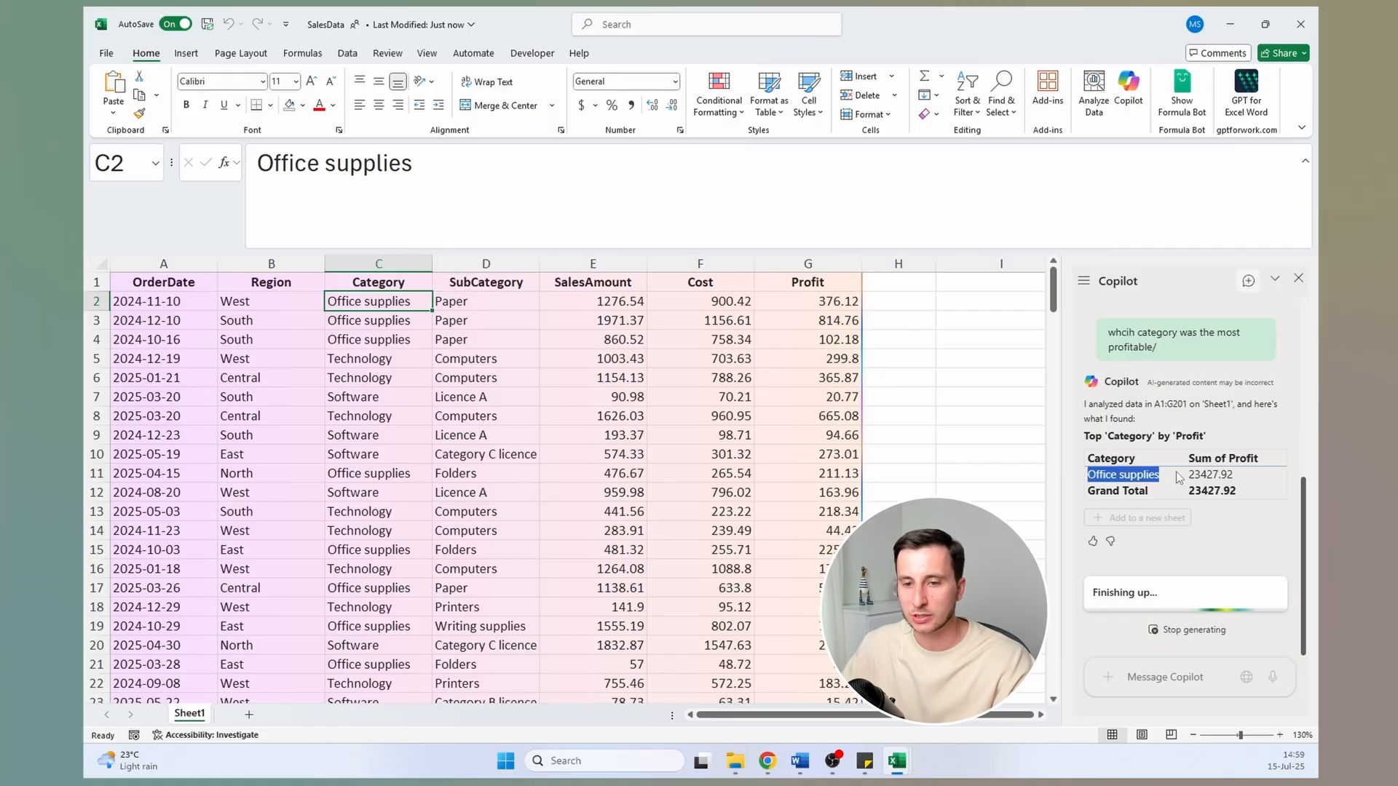
List the unique categories from cell I2 down with =UNIQUE(C2:C201)
{"action": "left_click", "coordinate": [962, 304]}
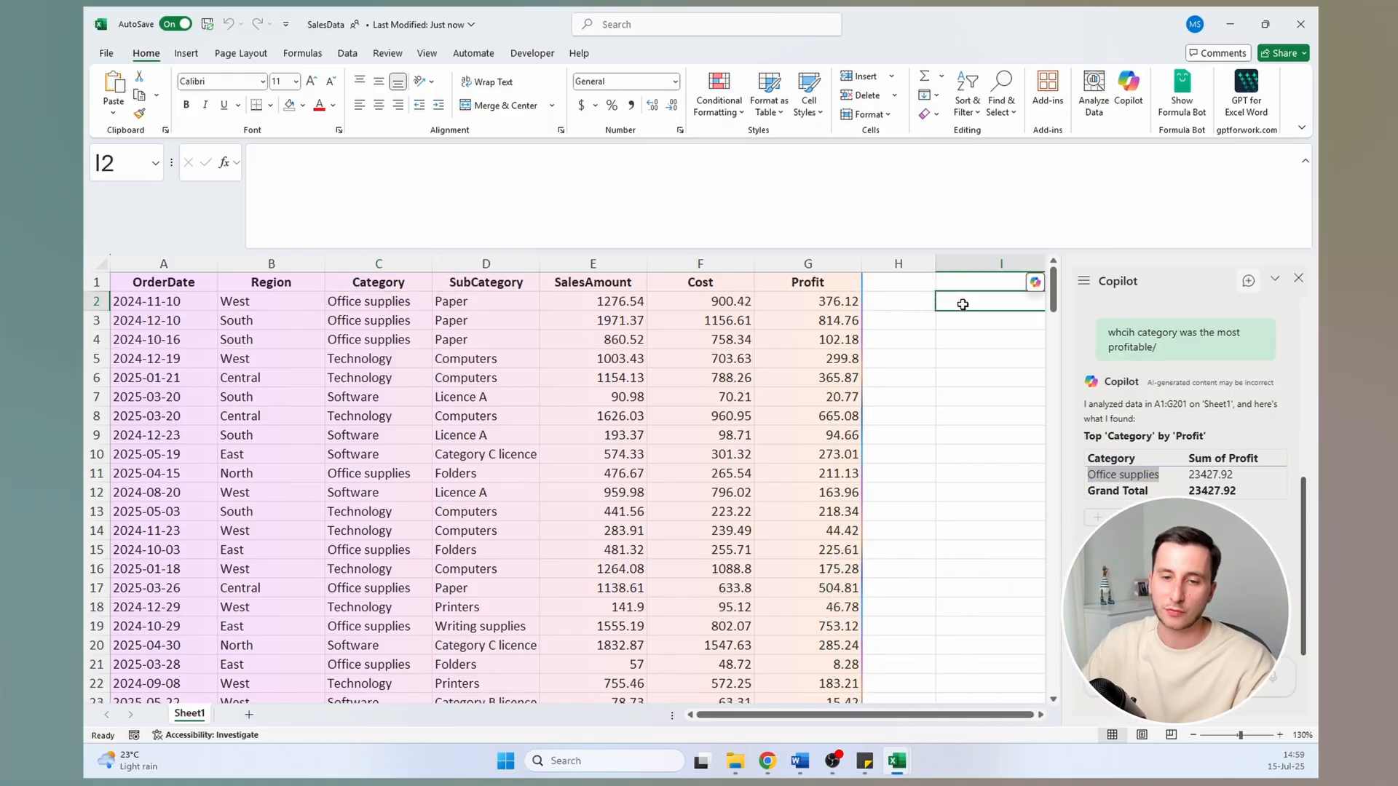
{"action": "key", "text": "Up"}
{"action": "key", "text": "Right"}
{"action": "key", "text": "Down"}
{"action": "key", "text": "Left"}
{"action": "type", "text": "=uniq"}
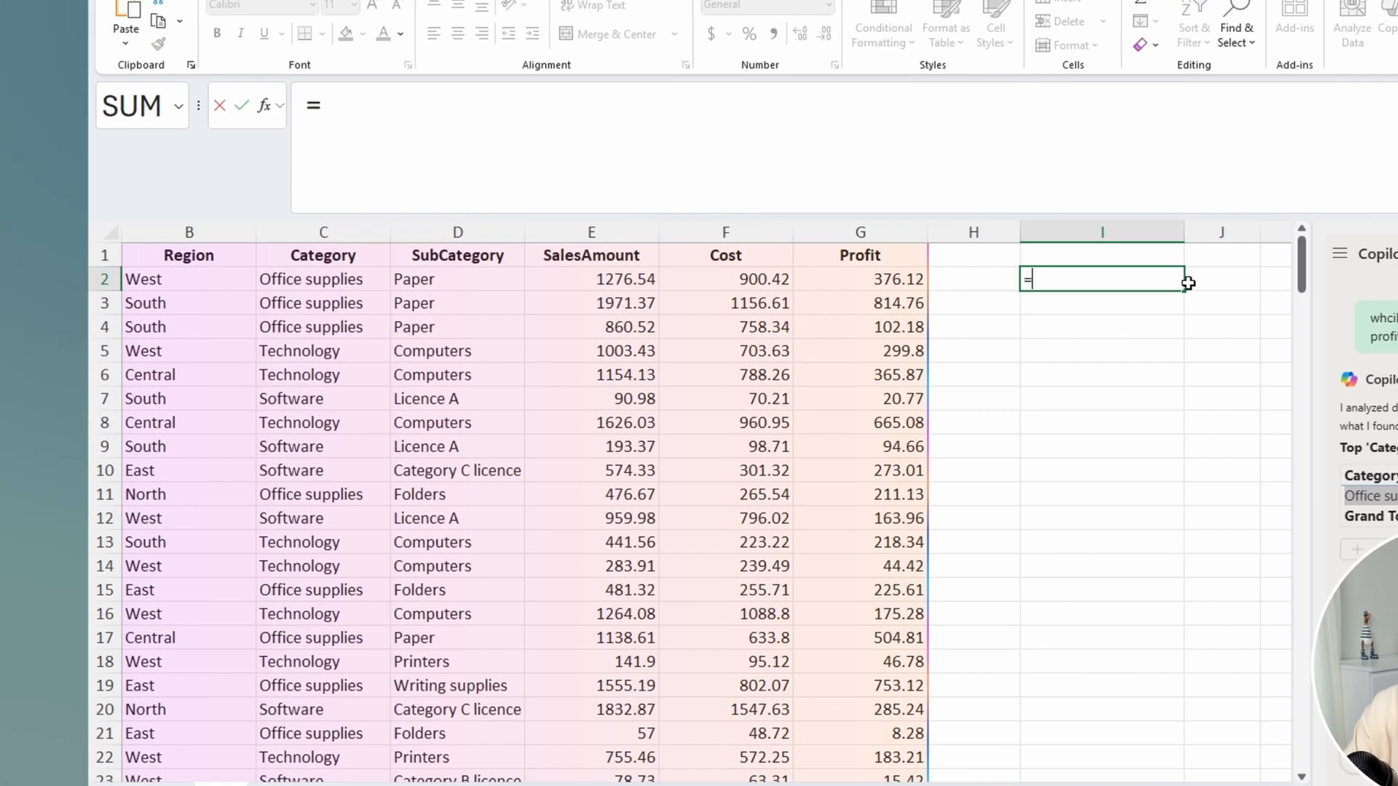
{"action": "key", "text": "Tab"}
{"action": "key", "text": "ctrl+Left"}
{"action": "key", "text": "ctrl+Left"}
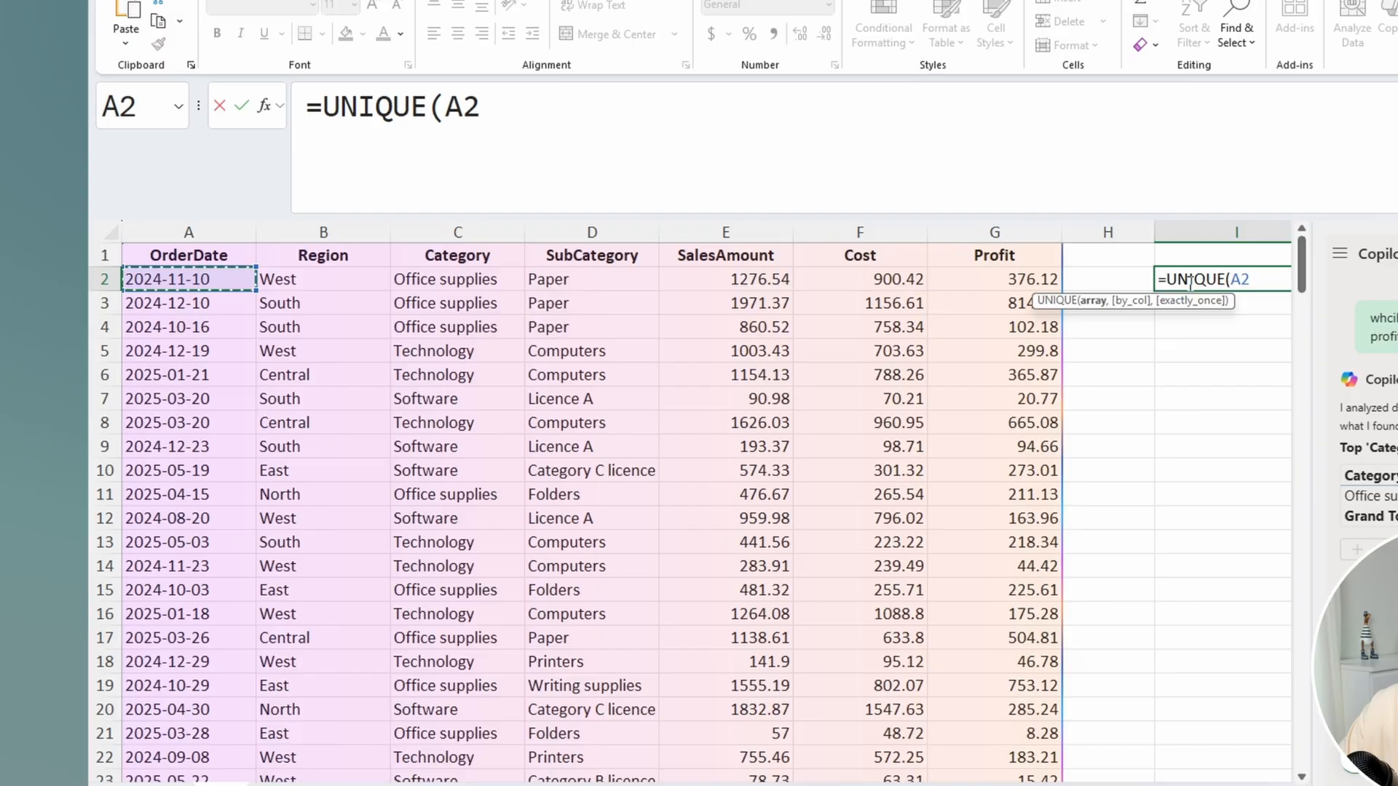
{"action": "key", "text": "Right"}
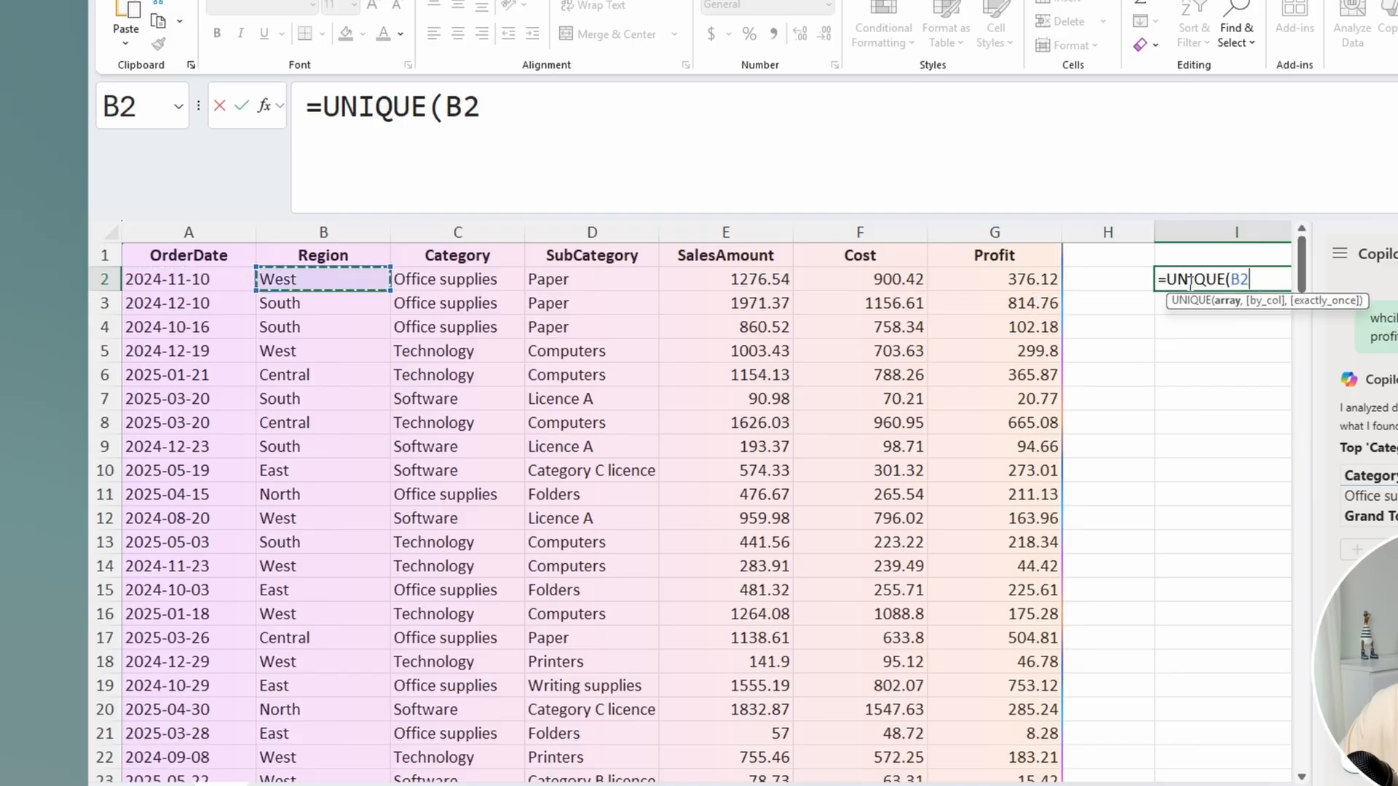
{"action": "key", "text": "Right"}
{"action": "key", "text": "ctrl+shift+Down"}
{"action": "key", "text": "ctrl+Return"}
Start a SUMIFS formula in J2 with the absolute Profit range $G$2:$G$201 as the sum range
{"action": "key", "text": "Right"}
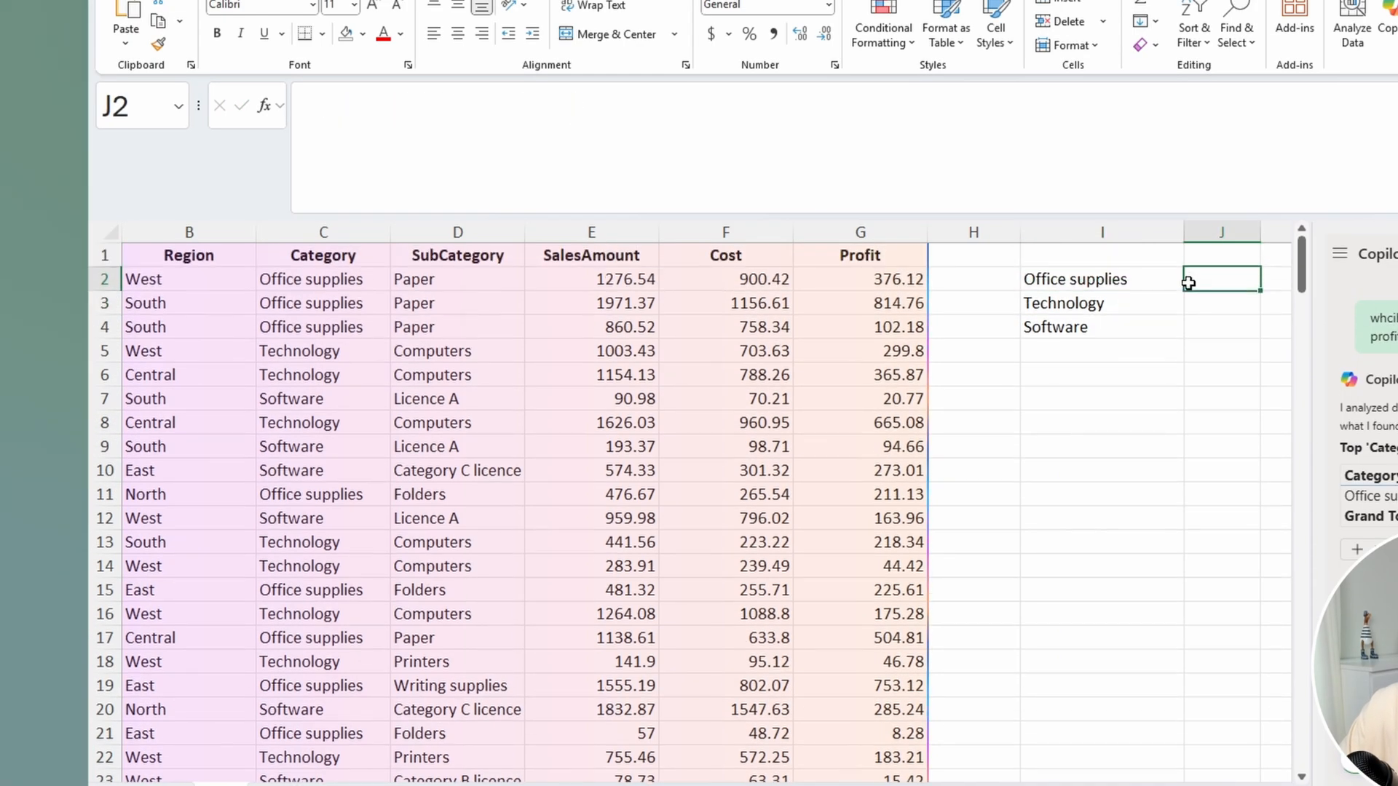
{"action": "type", "text": "=sumifs"}
{"action": "key", "text": "Tab"}
{"action": "key", "text": "Left"}
{"action": "key", "text": "Left"}
{"action": "key", "text": "Left"}
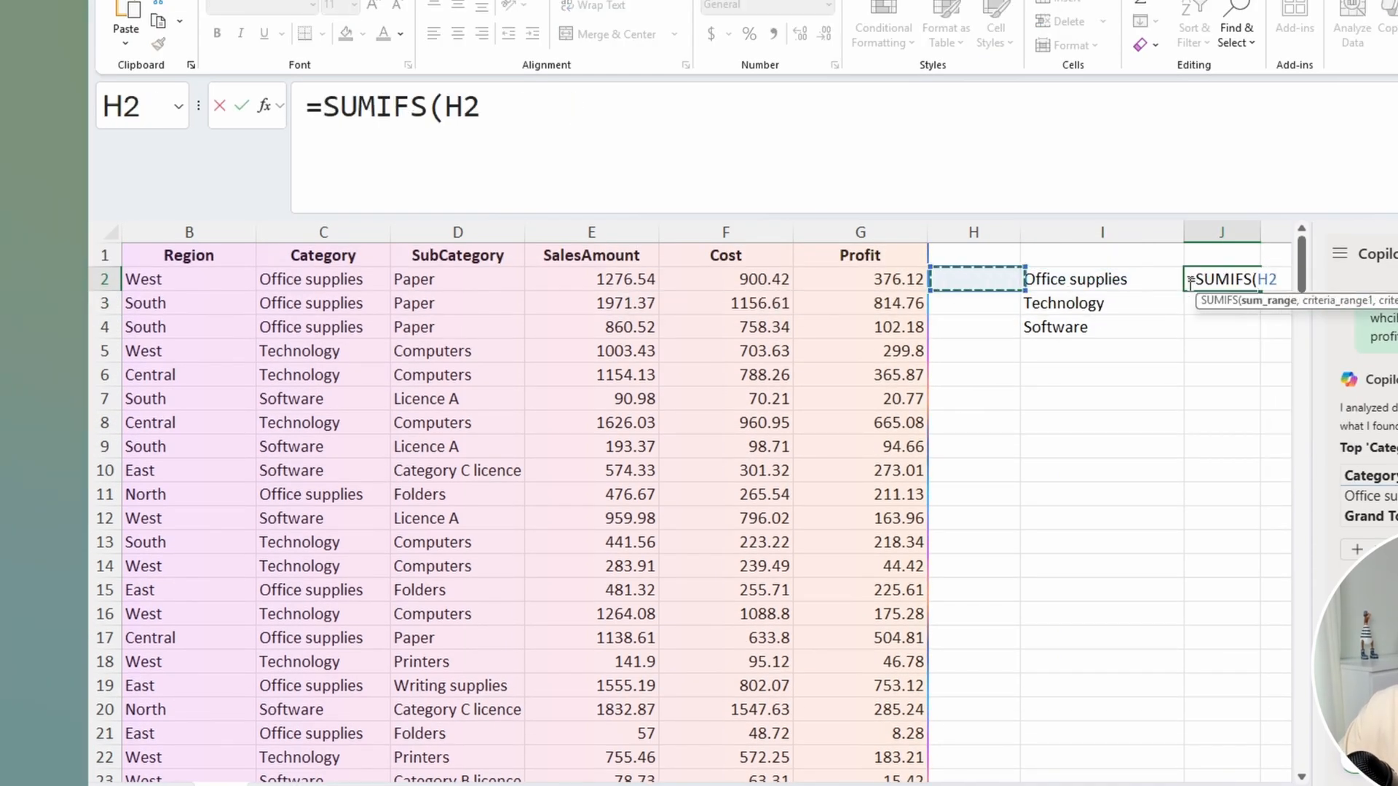
{"action": "key", "text": "ctrl+shift+Down"}
{"action": "key", "text": "F4"}
{"action": "type", "text": ","}
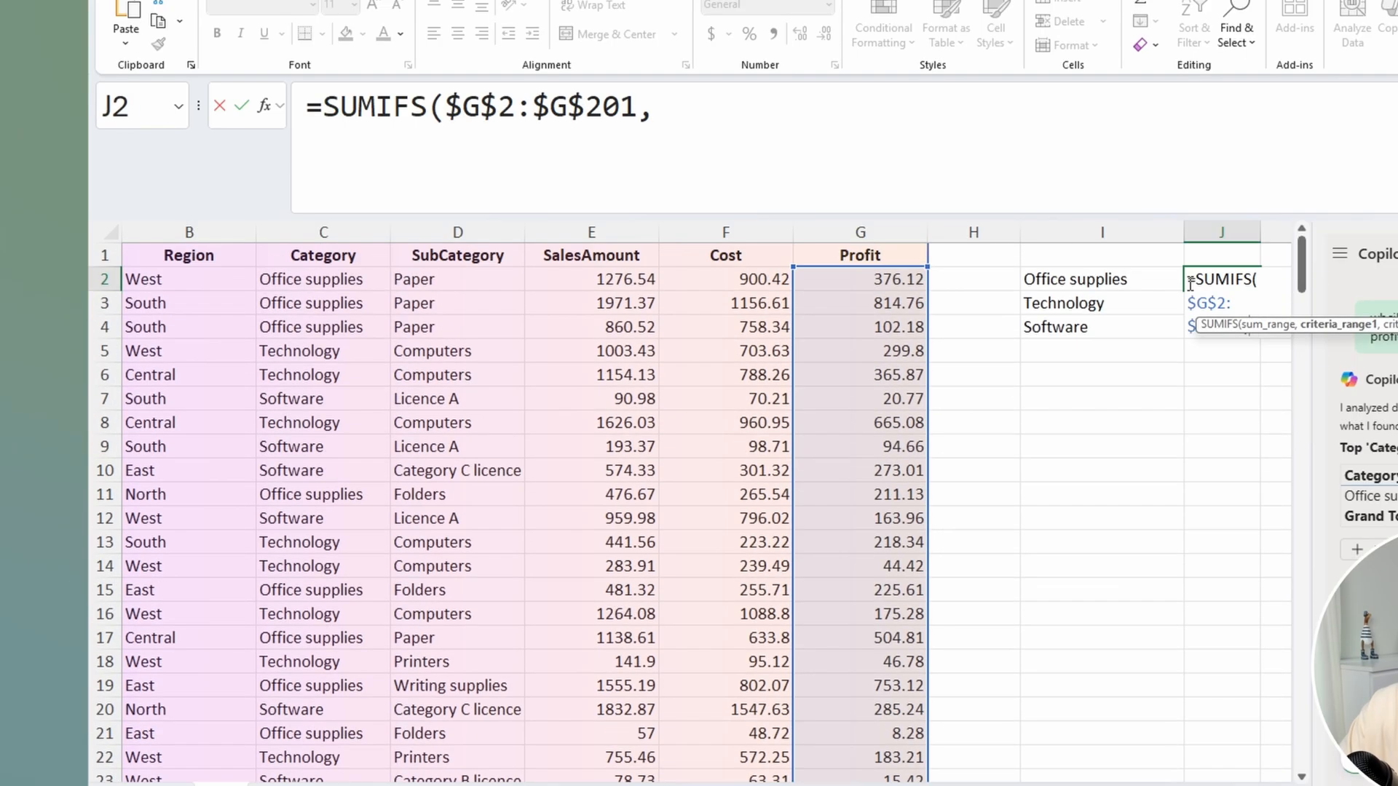
Complete the SUMIFS formula with $C$2:$C$201 as criteria range and the spilled category list I2# as criteria
{"action": "key", "text": "Home"}
{"action": "key", "text": "Right"}
{"action": "key", "text": "Right"}
{"action": "key", "text": "Right"}
{"action": "key", "text": "Left"}
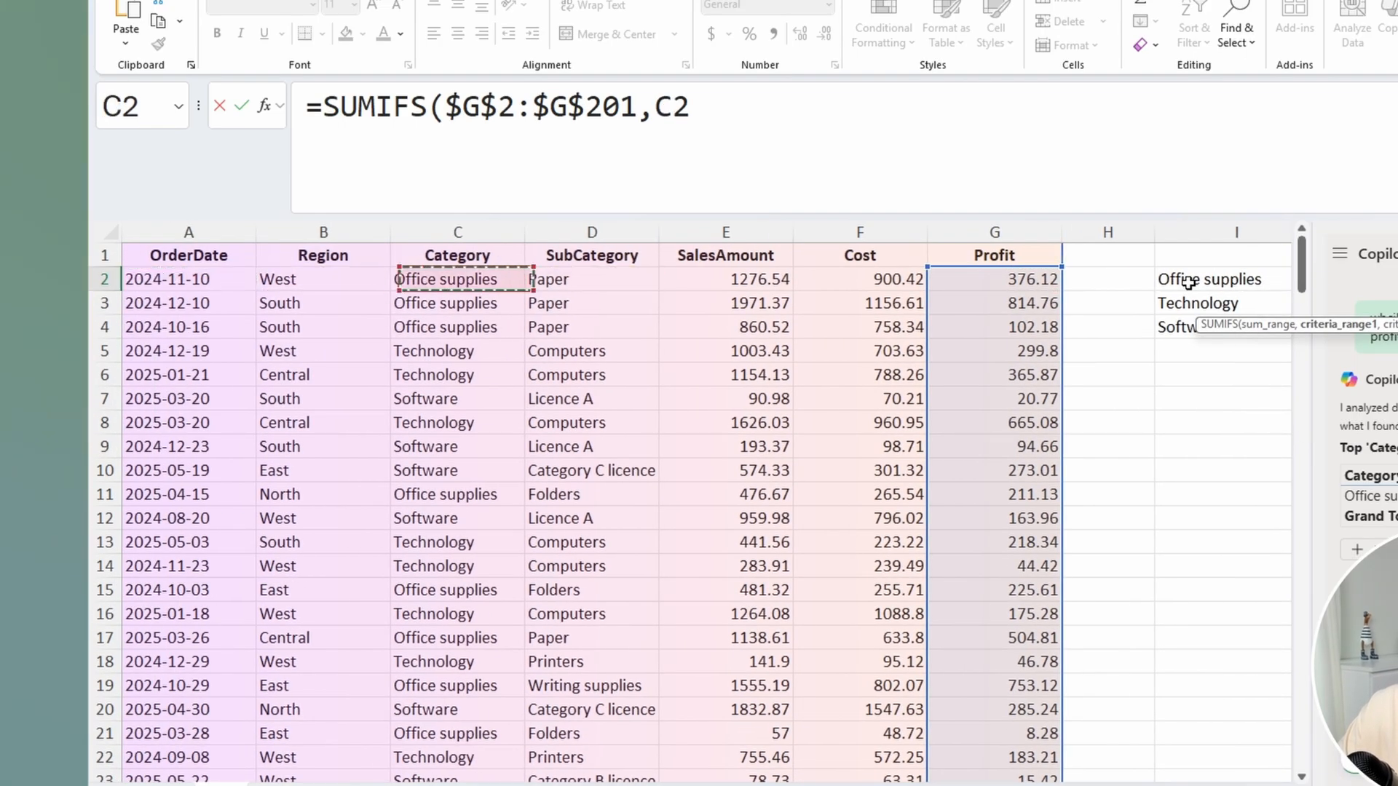
{"action": "key", "text": "ctrl+shift+Down"}
{"action": "key", "text": "F4"}
{"action": "type", "text": ","}
{"action": "key", "text": "Left"}
{"action": "key", "text": "ctrl+shift+Down"}
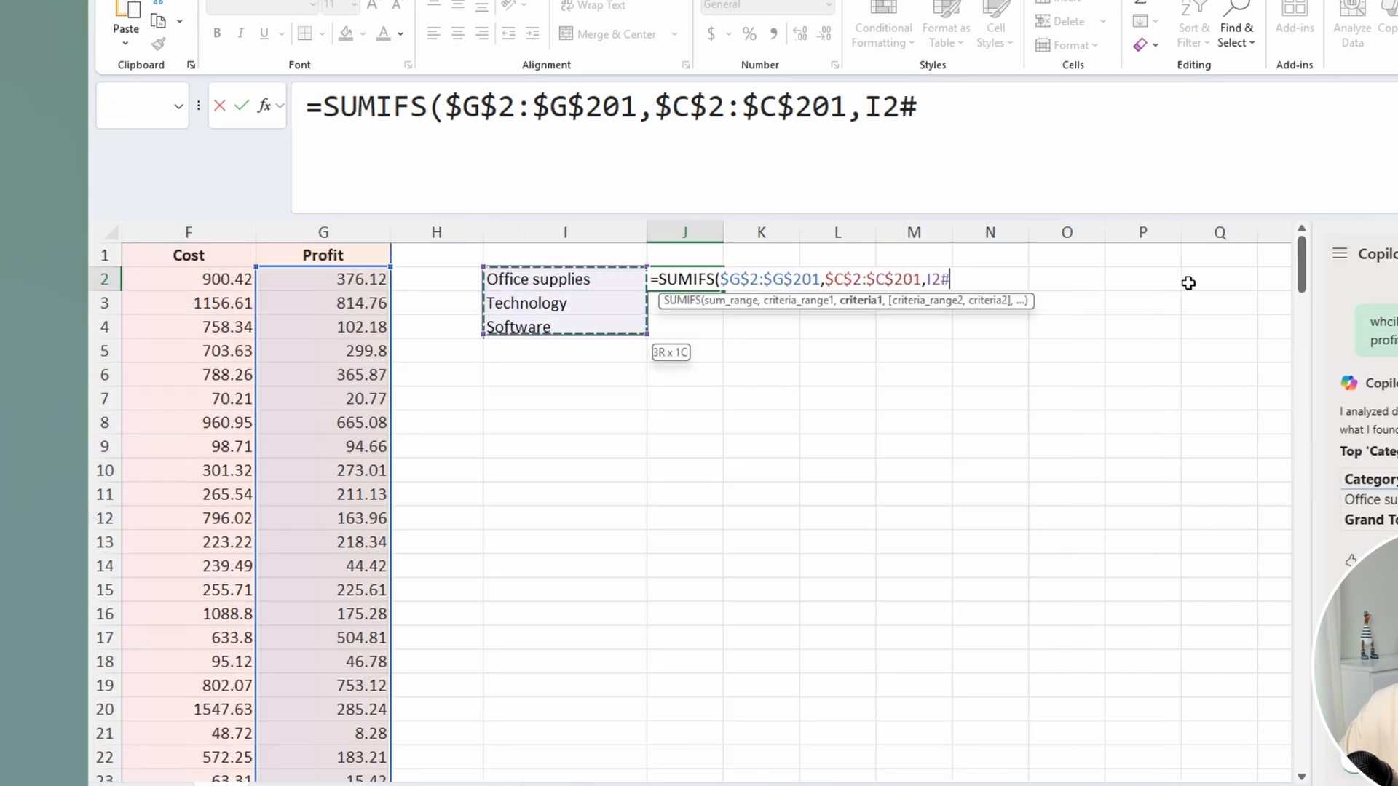
{"action": "key", "text": "Return"}
{"action": "key", "text": "Up"}
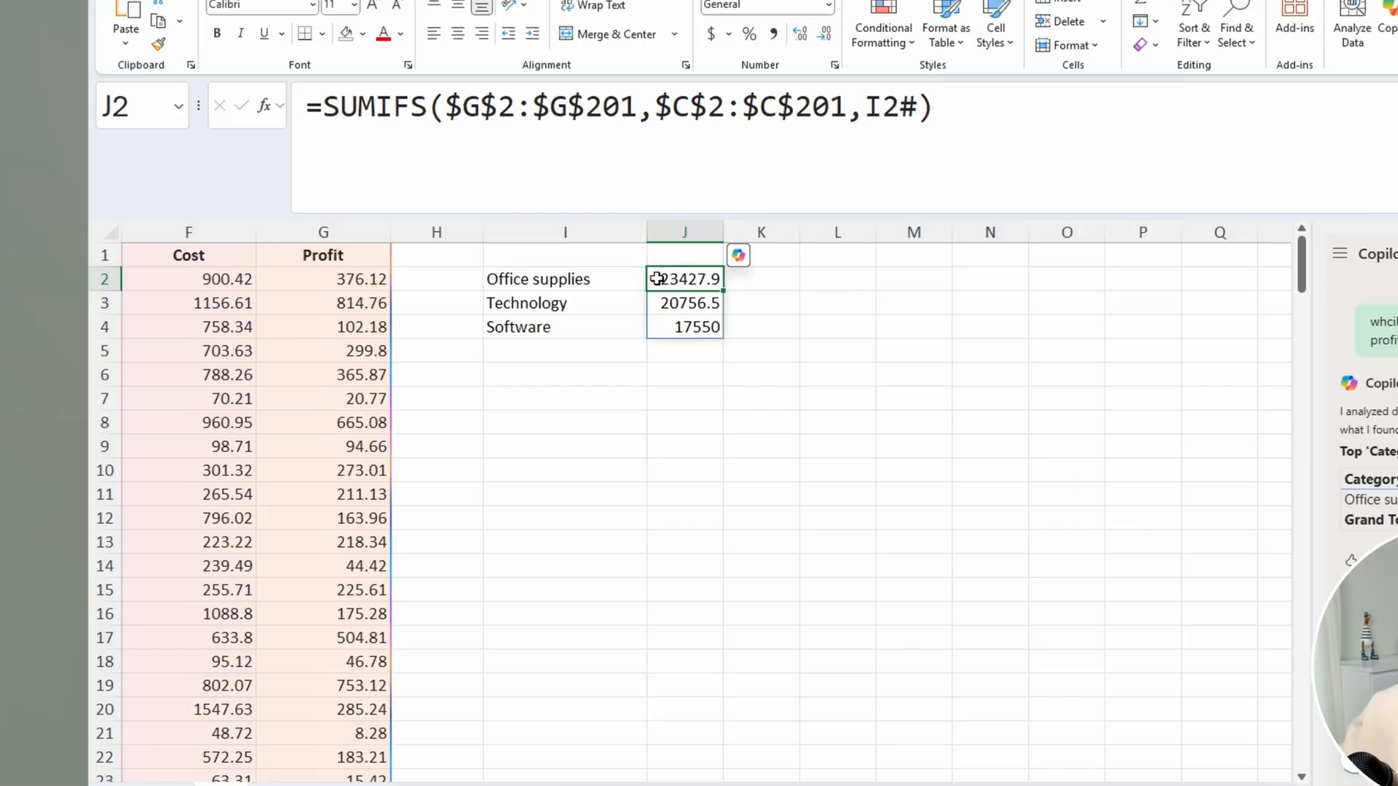
Compare the calculated profit per category in I2:J4 with the category and sum in Copilot's answer
{"action": "left_click", "coordinate": [574, 280]}
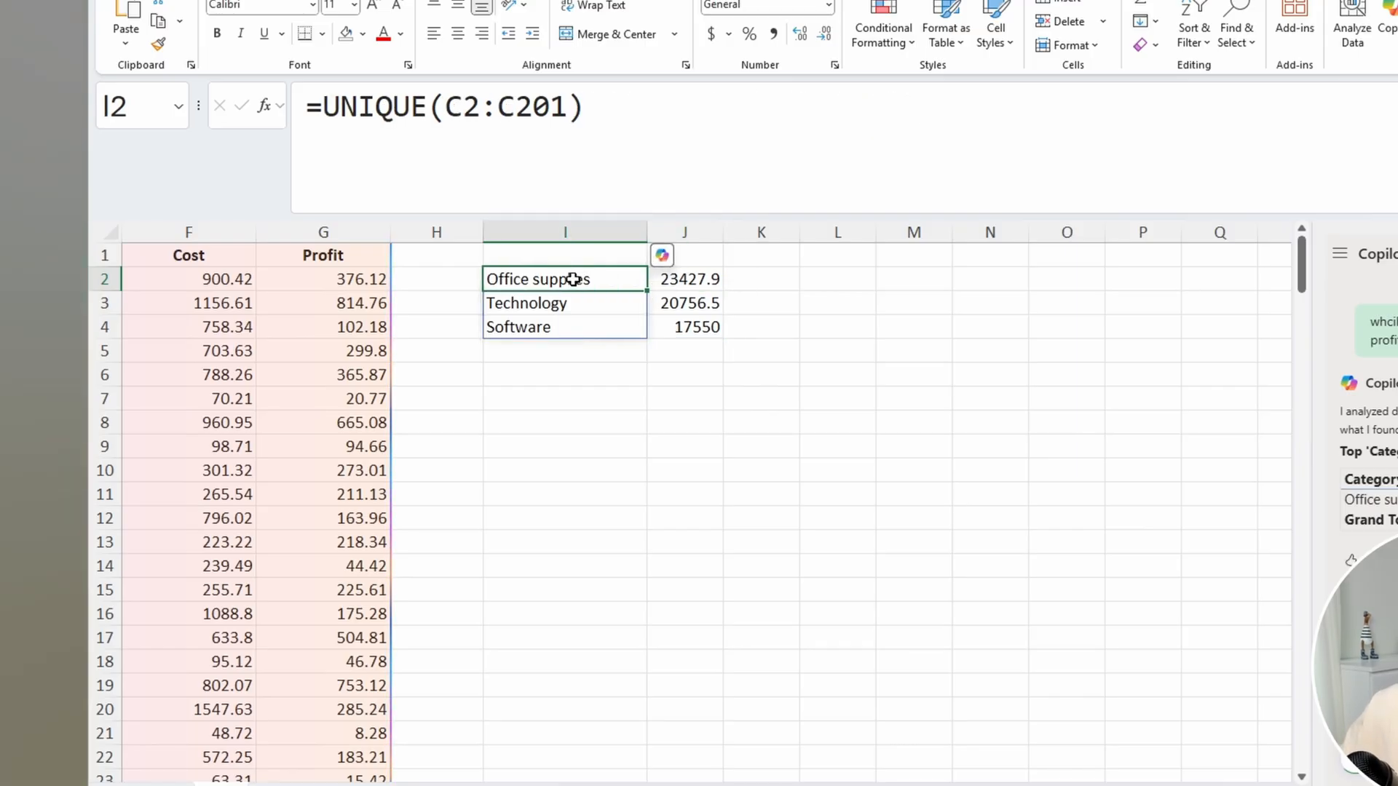
{"action": "left_click", "coordinate": [688, 283]}
{"action": "scroll", "coordinate": [711, 297], "scroll_direction": "up", "scroll_amount": 3}
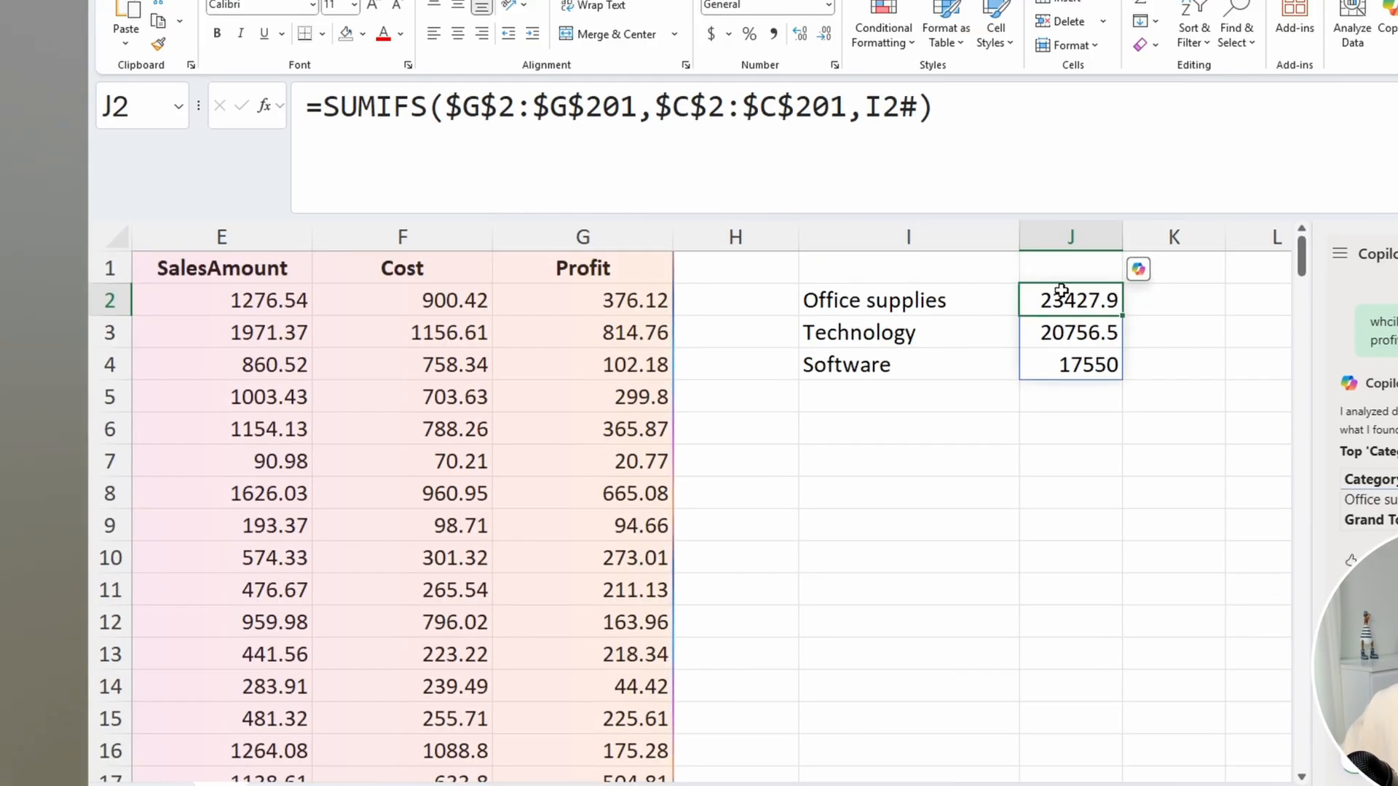
{"action": "left_click_drag", "start_coordinate": [1061, 302], "coordinate": [1070, 366]}
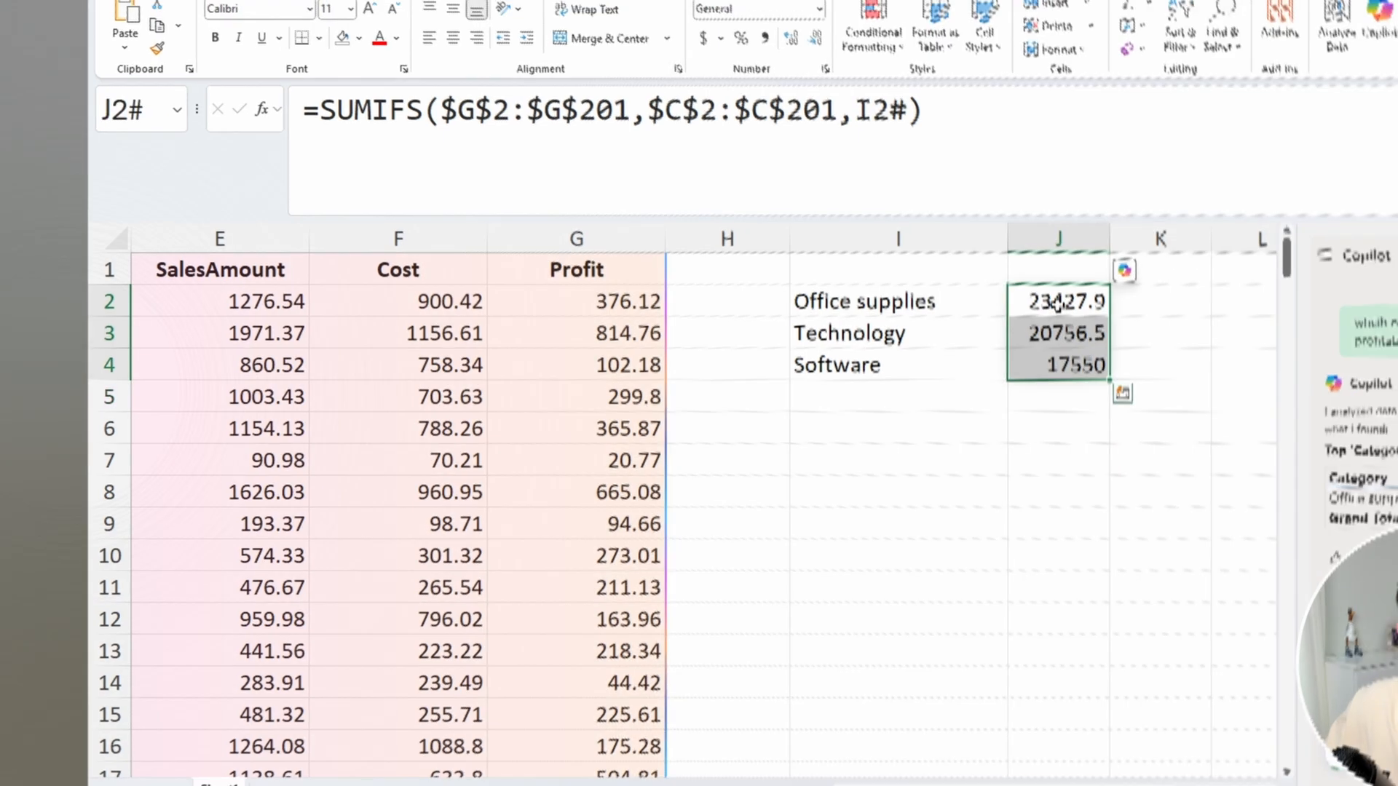
{"action": "left_click", "coordinate": [1061, 305]}
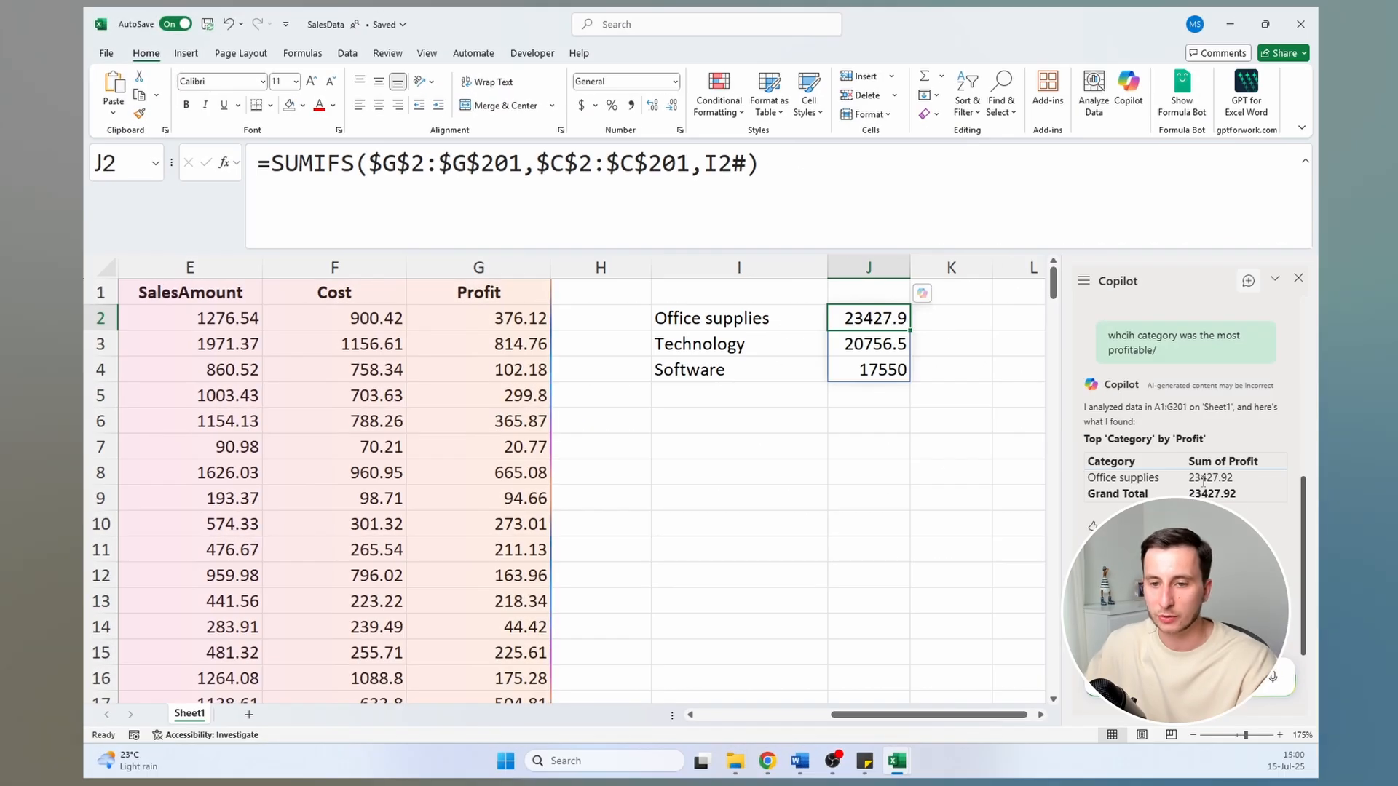
{"action": "left_click_drag", "start_coordinate": [1188, 478], "coordinate": [1081, 483]}
{"action": "left_click", "coordinate": [1235, 477]}
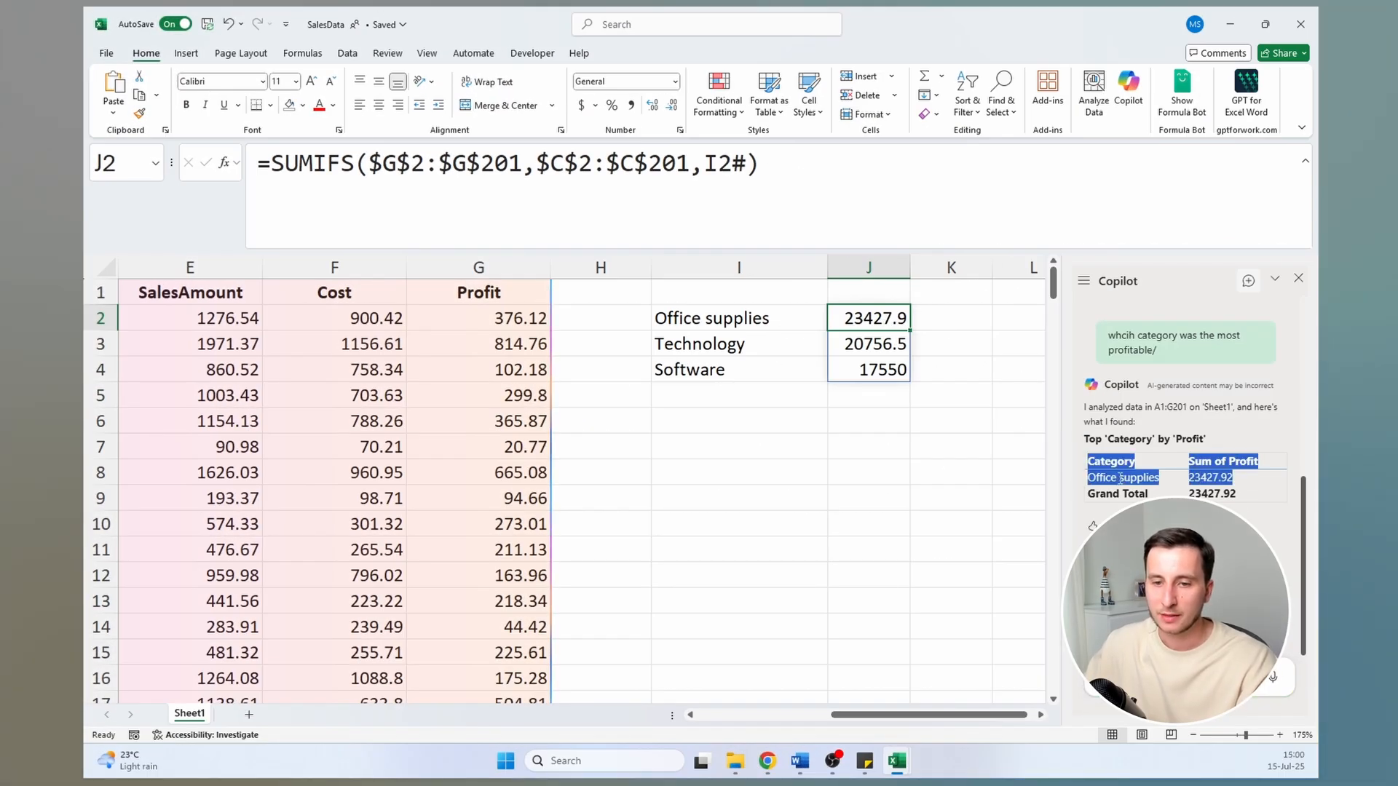
{"action": "left_click", "coordinate": [1081, 485]}
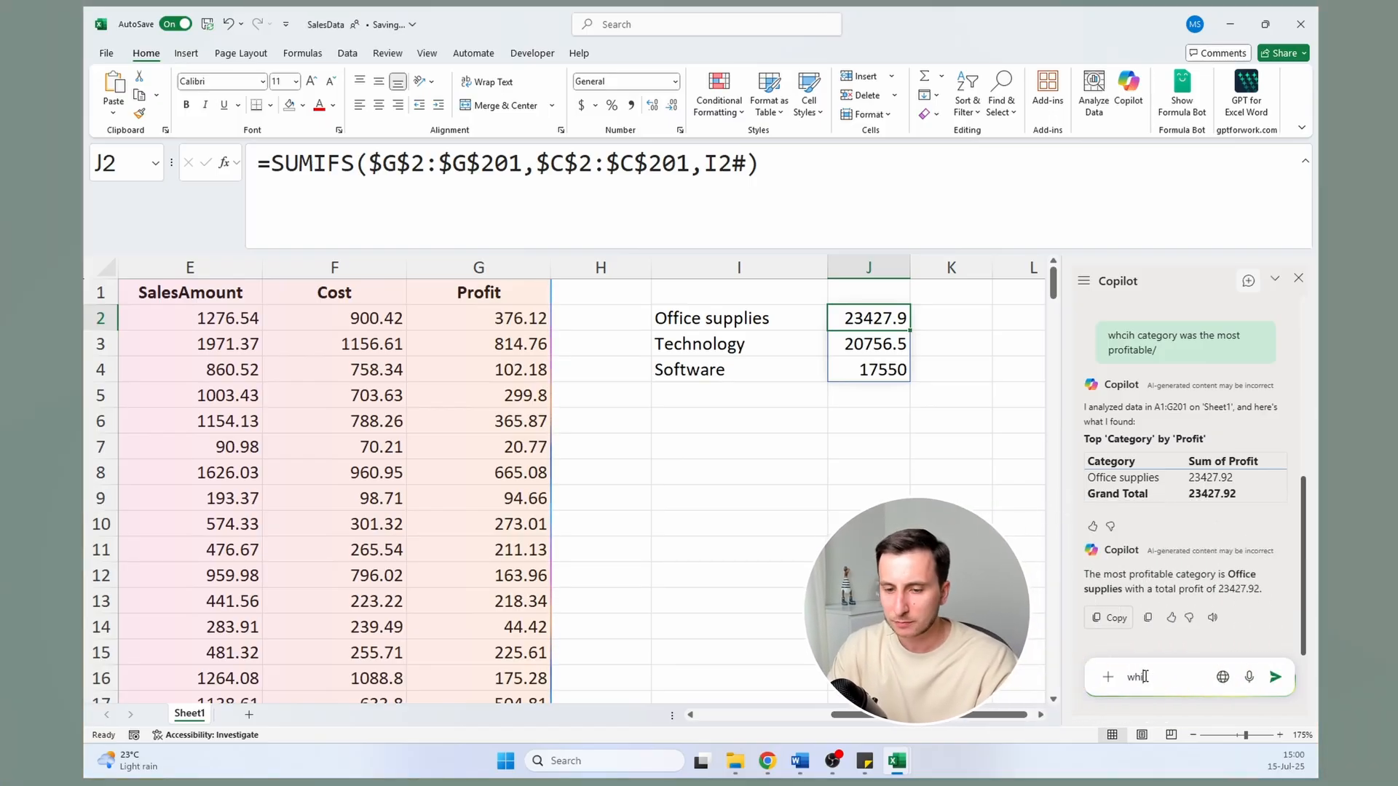
Ask Copilot which subcategory made the biggest revenue in July 2025
{"action": "type", "text": "ory mad"}
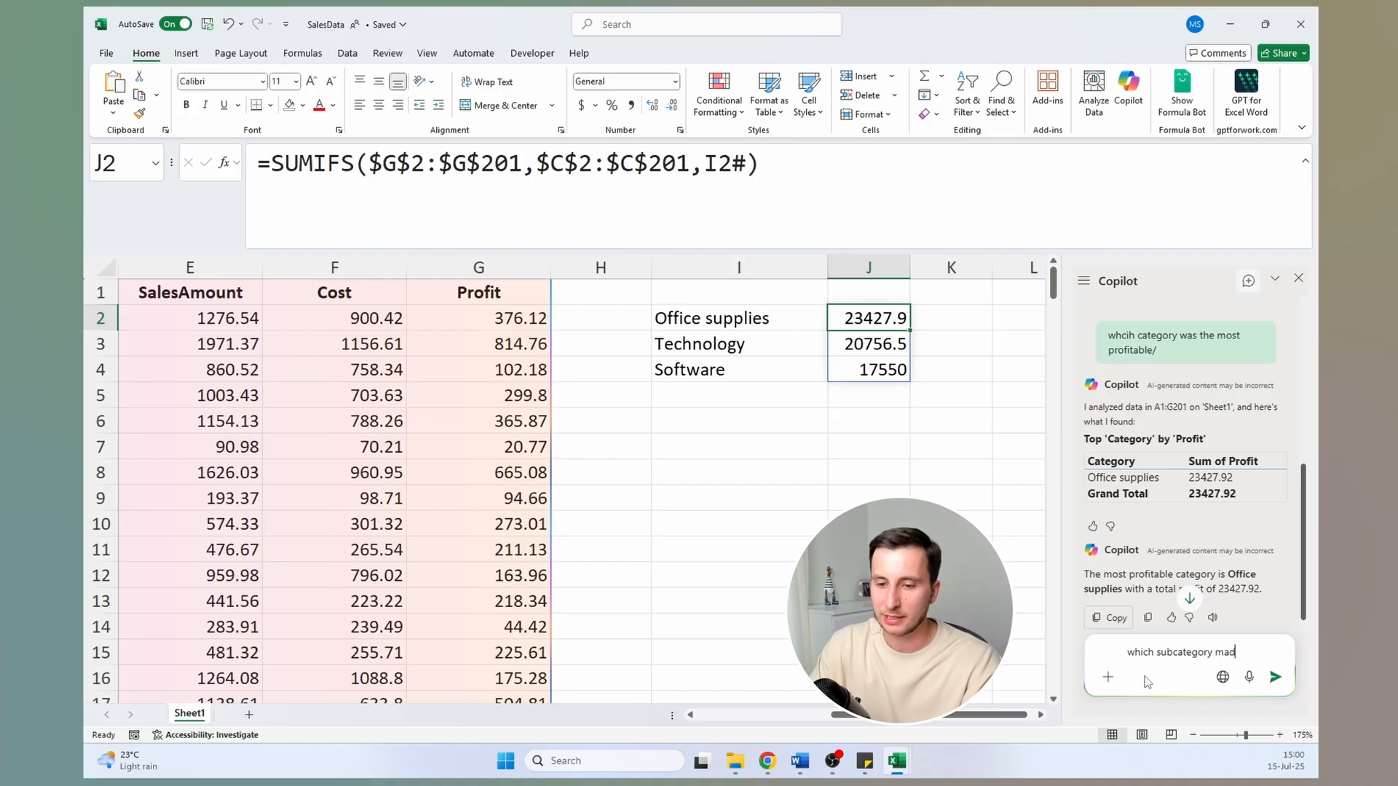
{"action": "type", "text": "e the biggest rev"}
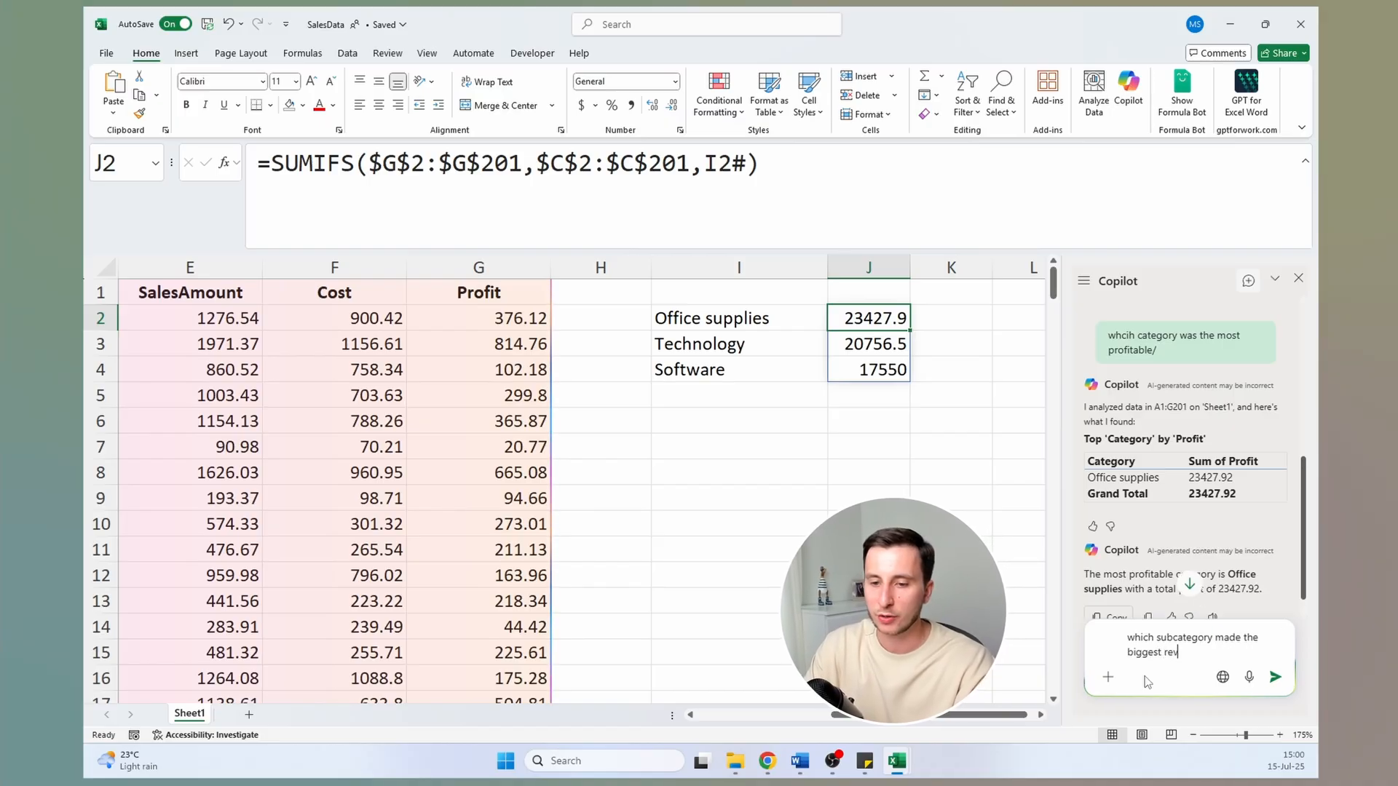
{"action": "type", "text": "enue in July 2025?"}
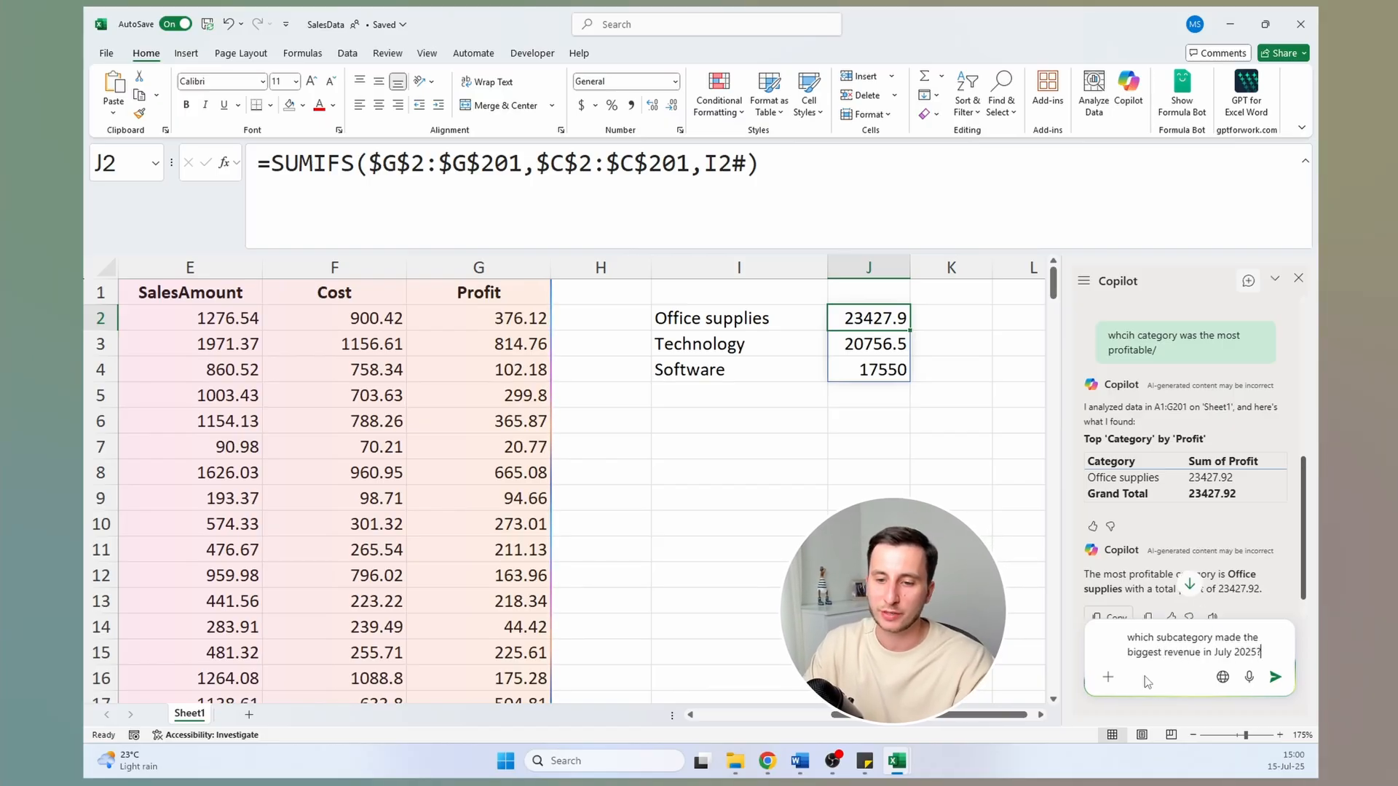
{"action": "key", "text": "ctrl+a"}
{"action": "key", "text": "Return"}
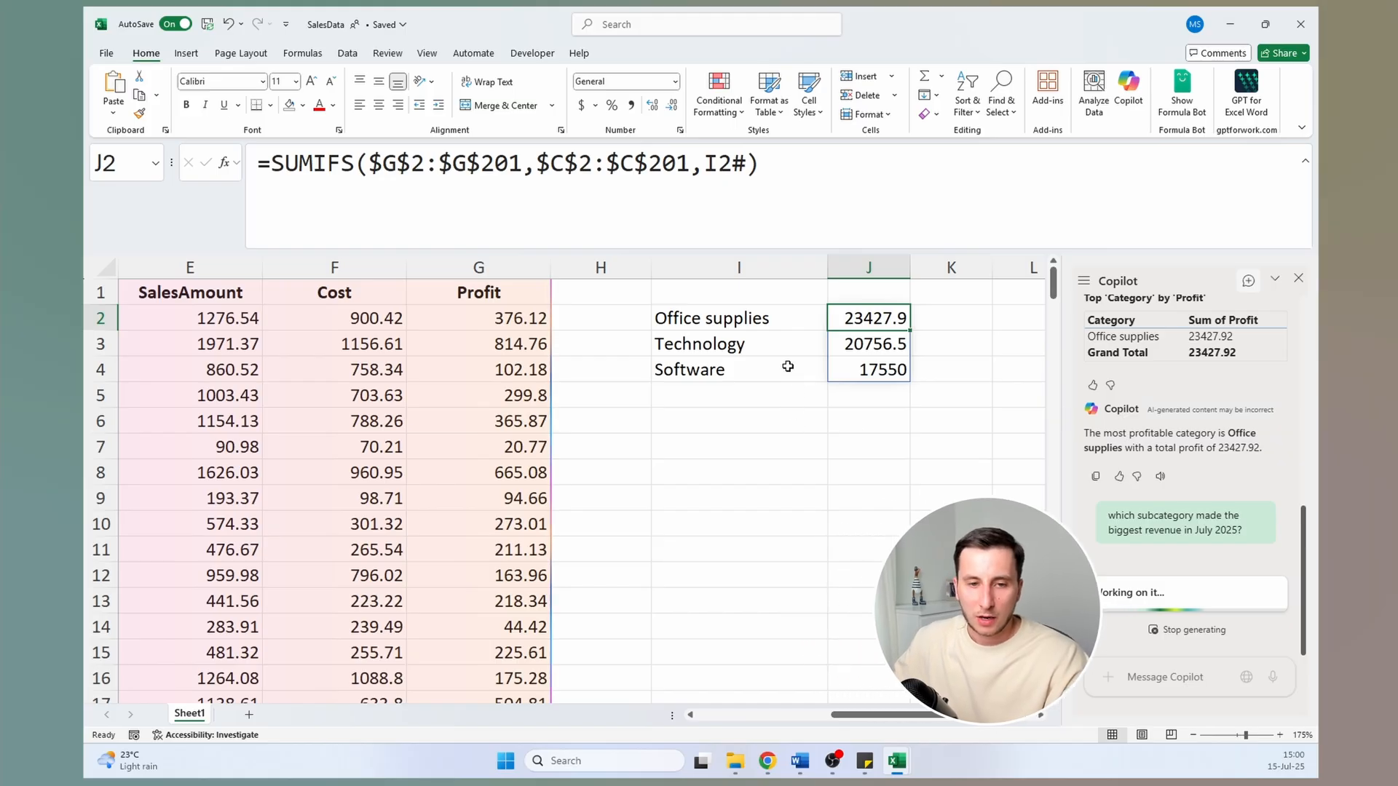
Turn on filters for the sales table's header row
{"action": "left_click", "coordinate": [717, 319]}
{"action": "key", "text": "ctrl+Up"}
{"action": "key", "text": "ctrl+Left"}
{"action": "key", "text": "ctrl+Left"}
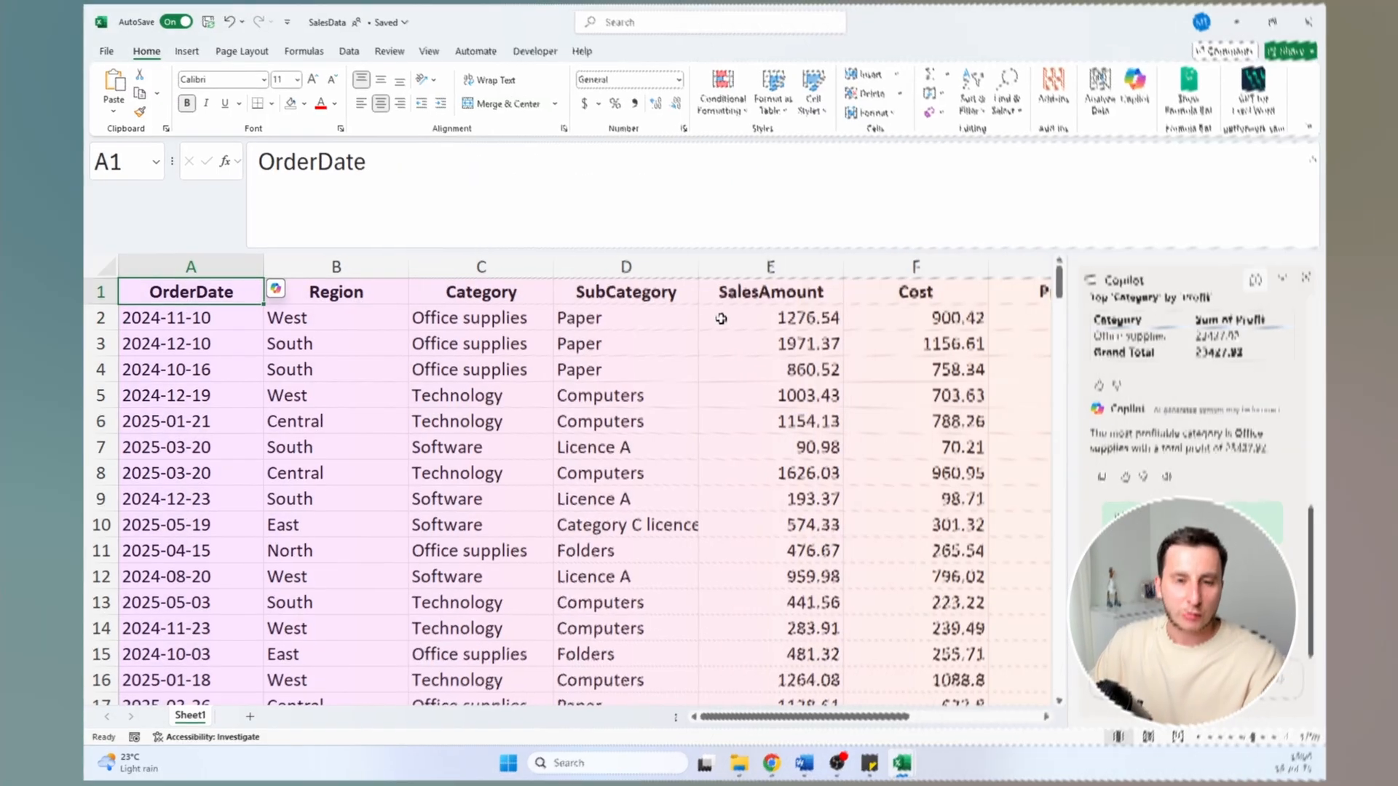
{"action": "key", "text": "ctrl+shift+Right"}
{"action": "key", "text": "alt+a"}
{"action": "key", "text": "t"}
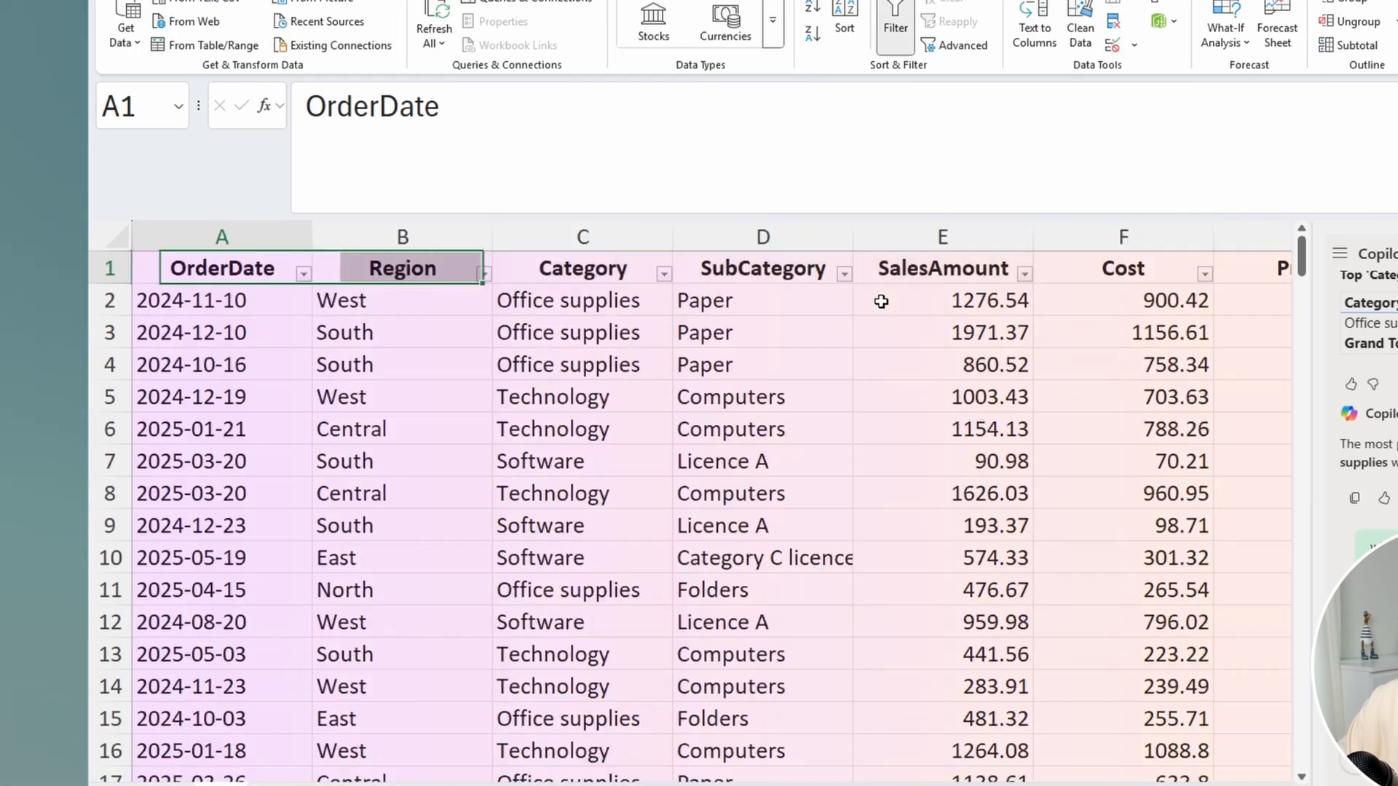
{"action": "key", "text": "BackSpace"}
{"action": "key", "text": "Tab"}
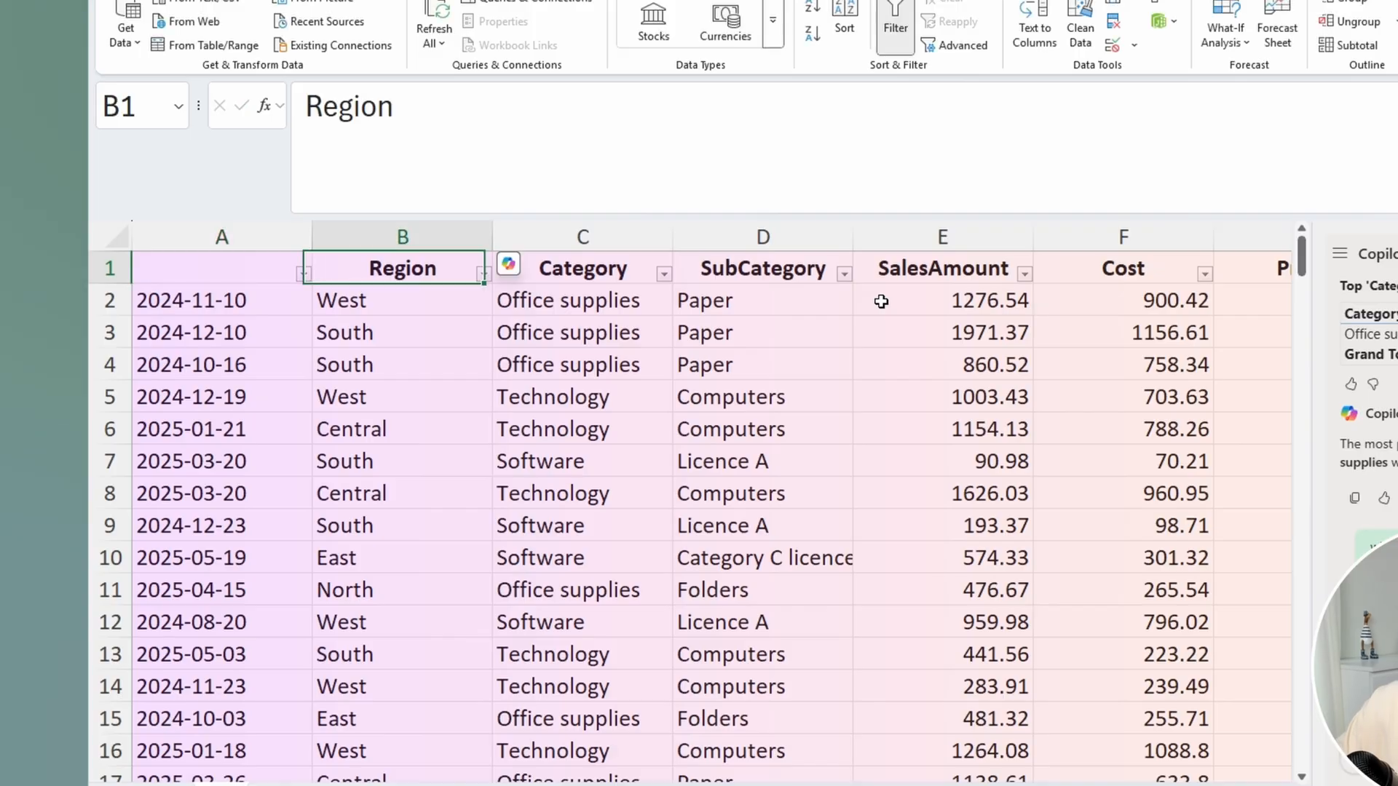
{"action": "key", "text": "shift+Tab"}
{"action": "key", "text": "ctrl+z"}
Check the OrderDate filter list through to its latest dates, close it, and read Copilot's reply to the July question
{"action": "key", "text": "alt+Down"}
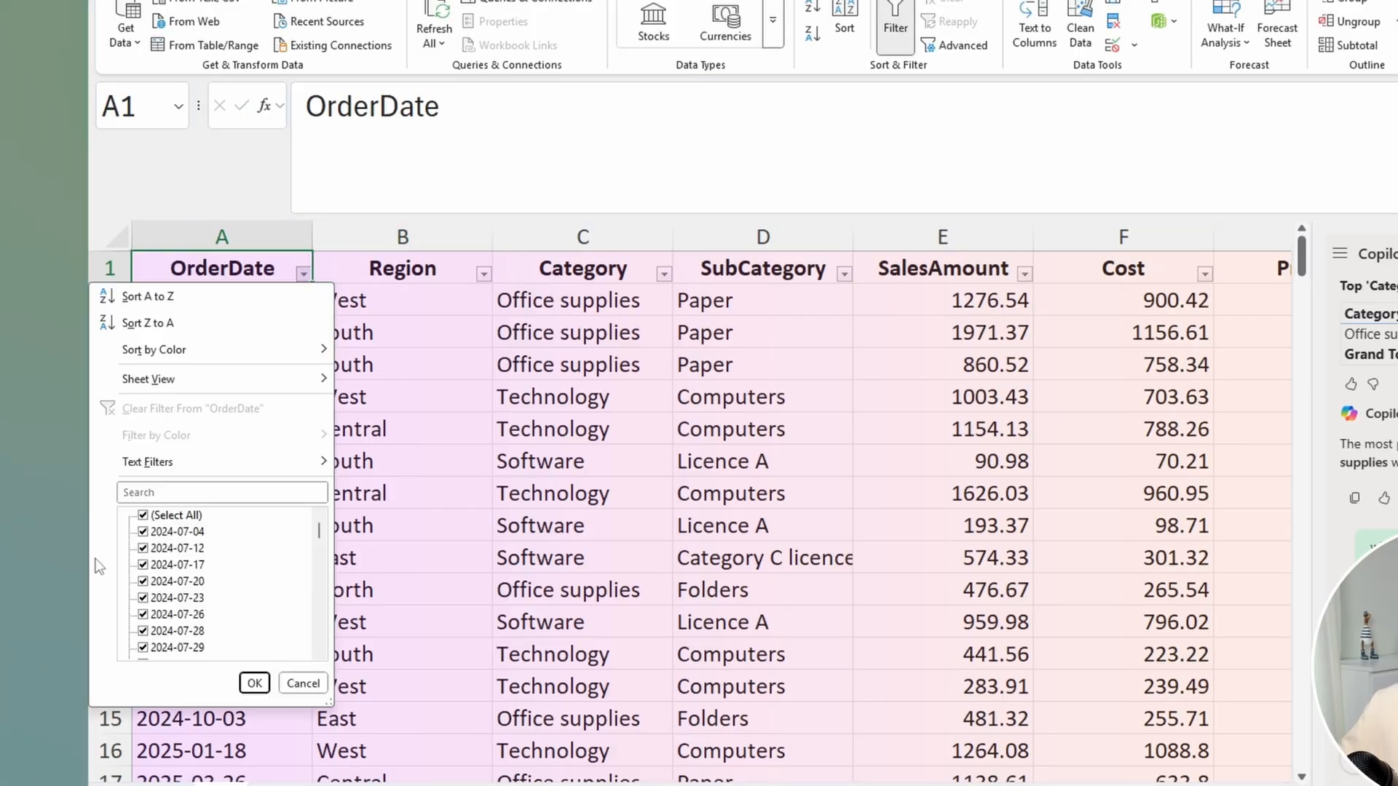
{"action": "scroll", "coordinate": [205, 551], "scroll_direction": "down", "scroll_amount": 3}
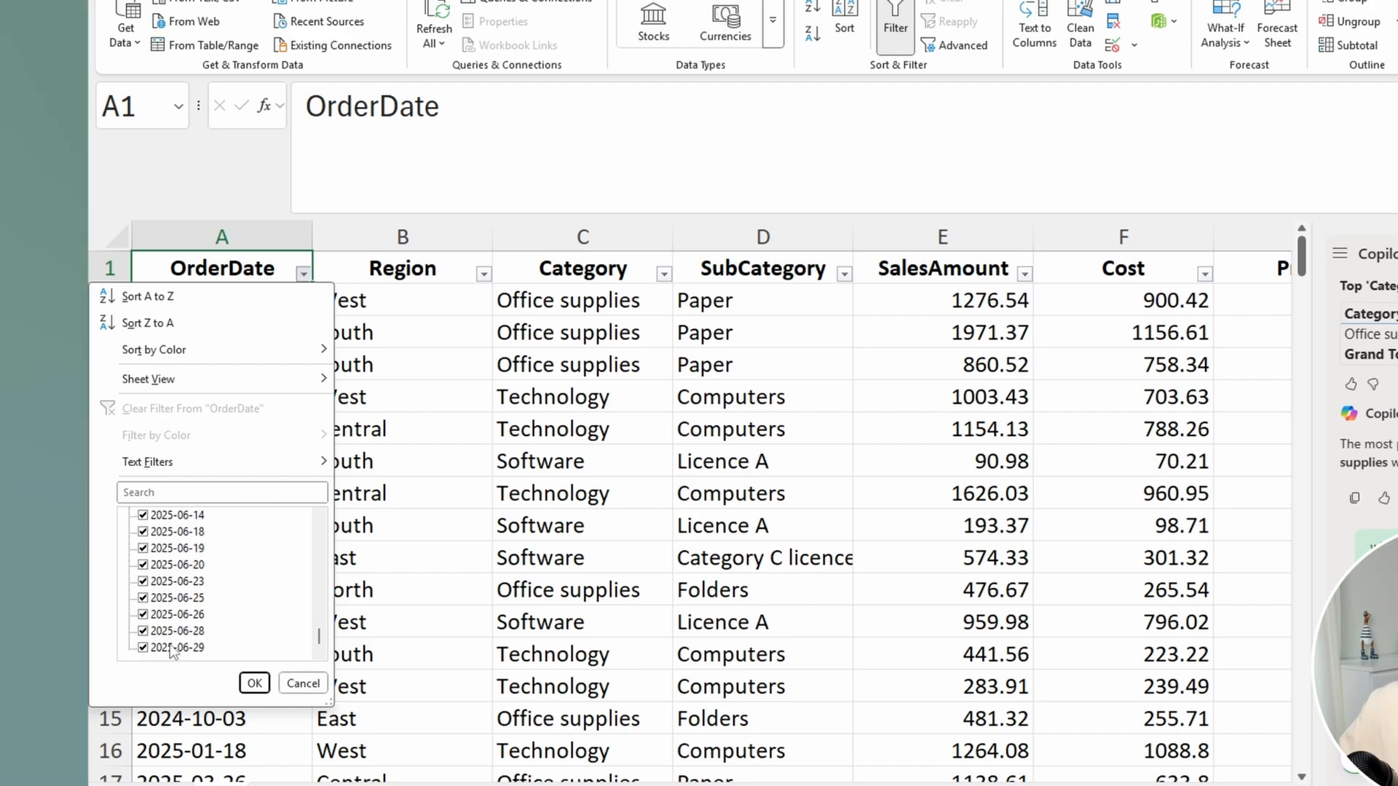
{"action": "left_click", "coordinate": [281, 683]}
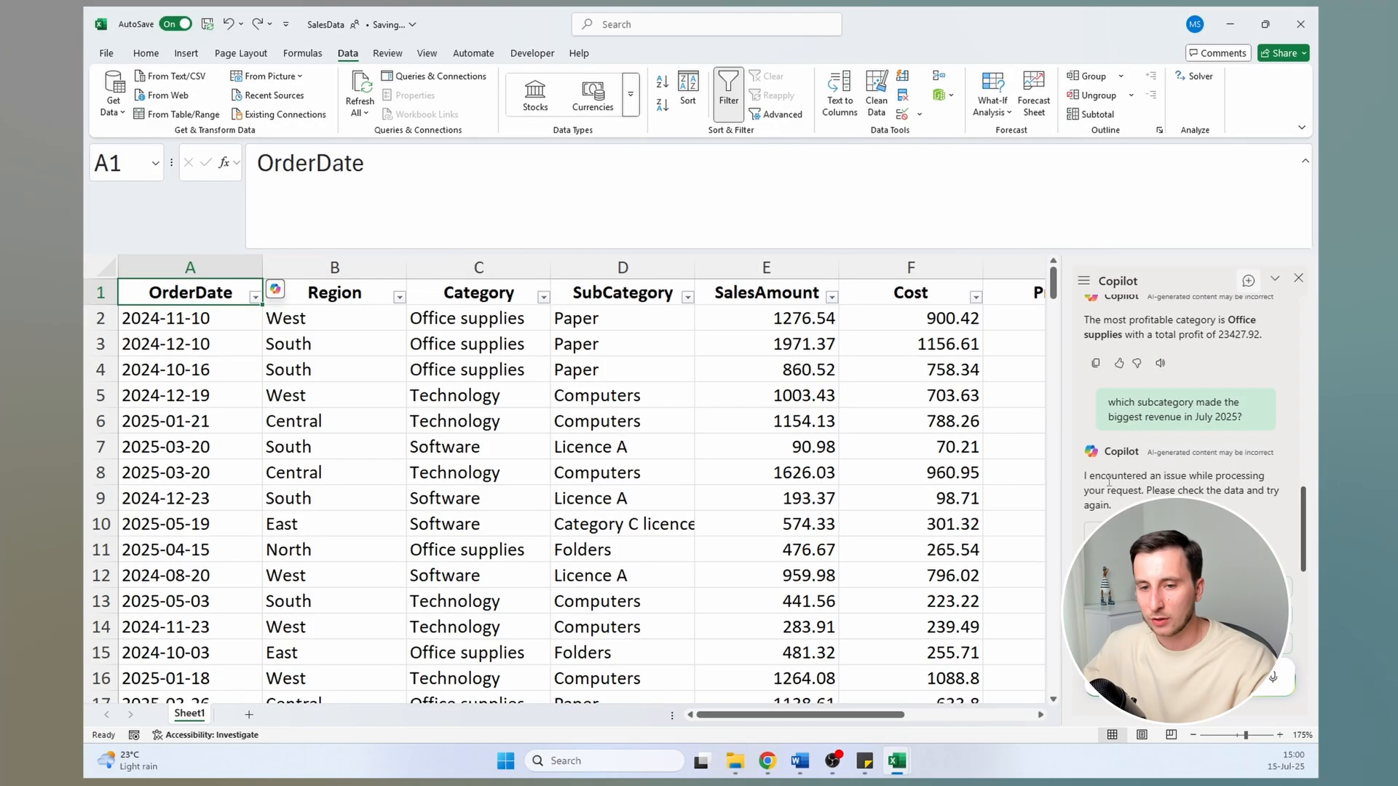
{"action": "mouse_move", "coordinate": [1084, 479]}
{"action": "left_mouse_down"}
{"action": "mouse_move", "coordinate": [1111, 505]}
{"action": "mouse_move", "coordinate": [1085, 475]}
{"action": "left_mouse_up"}
{"action": "left_click", "coordinate": [1187, 424]}
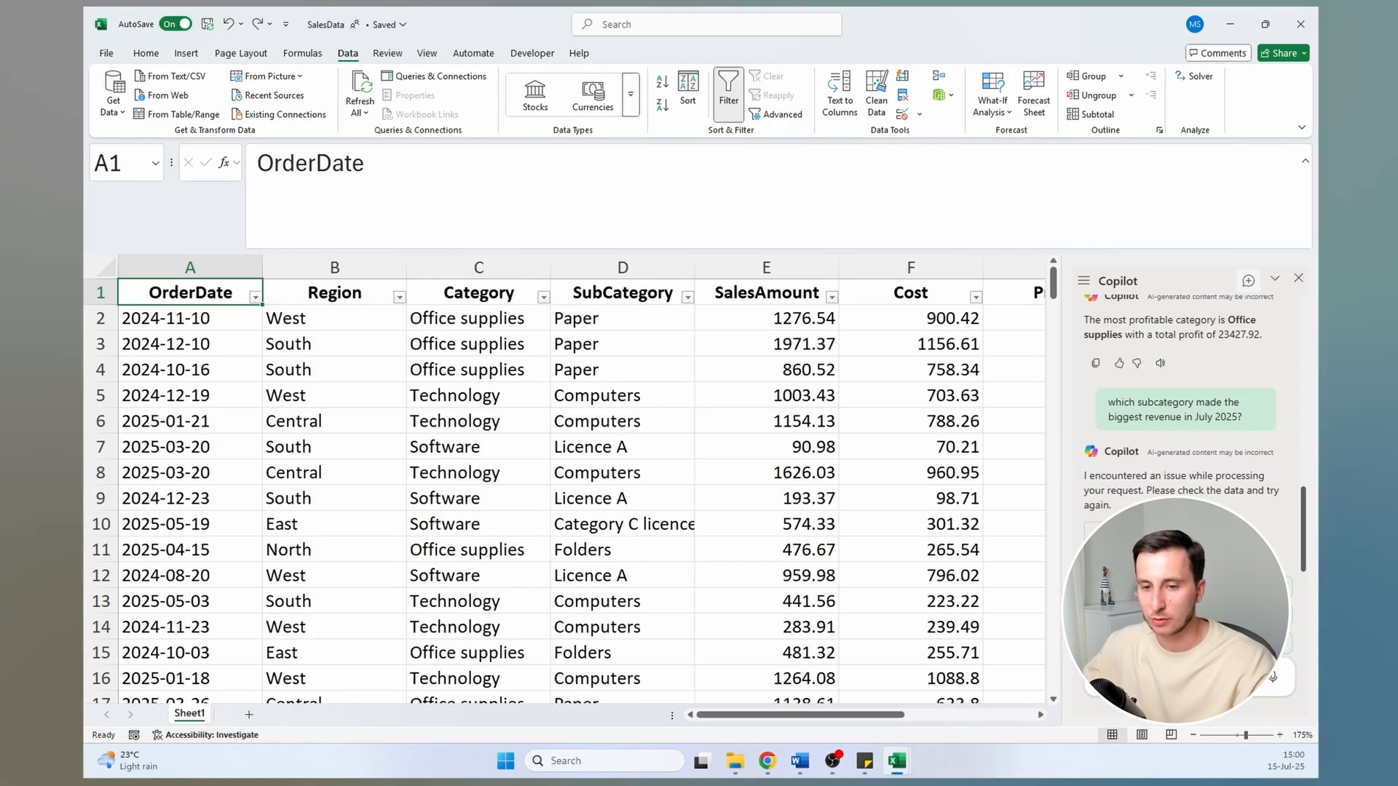
Ask Copilot again which subcategory made the biggest revenue in July 2025 and check the date it searched for
{"action": "left_click", "coordinate": [1188, 677]}
{"action": "type", "text": "which subcategory made the biggest revenue in July 2025?"}
{"action": "key", "text": "Return"}
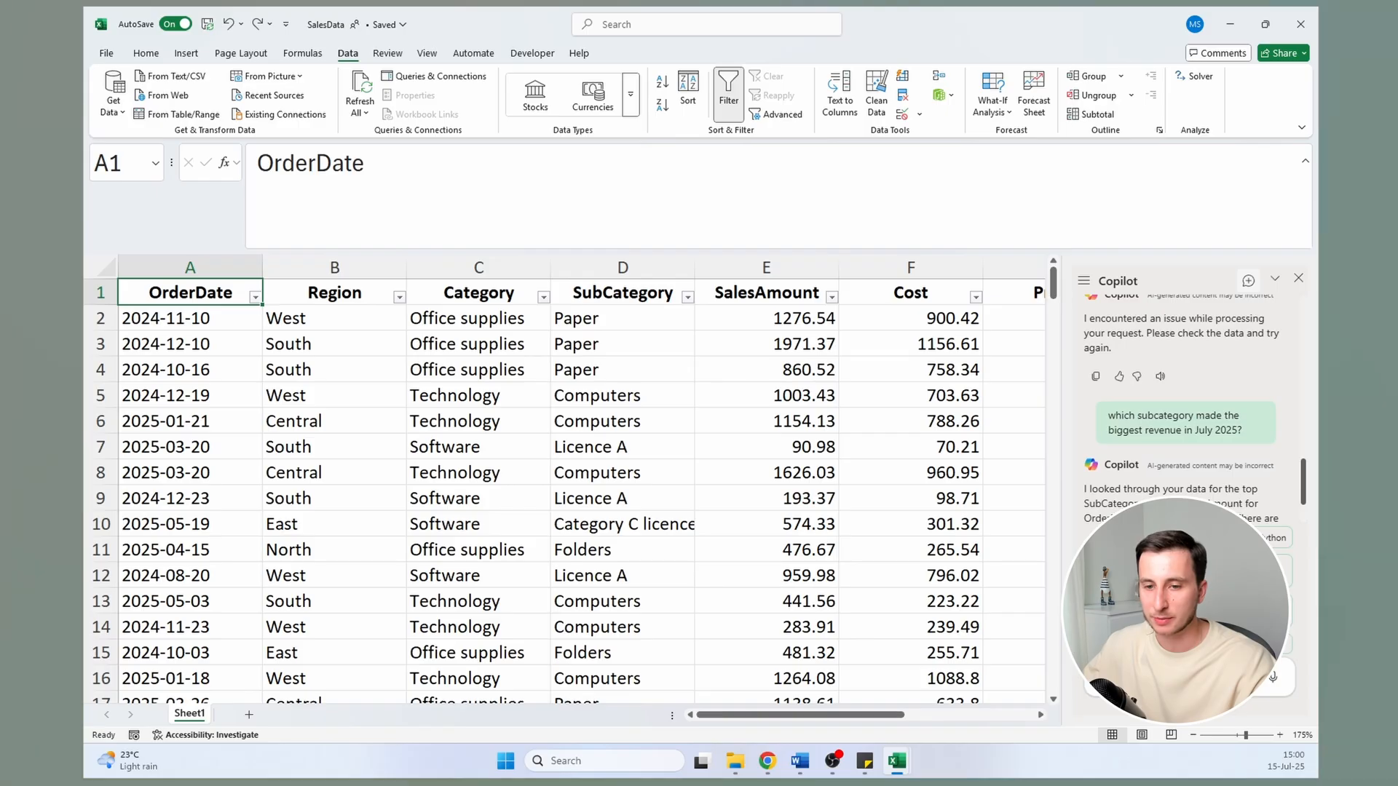
{"action": "left_click_drag", "start_coordinate": [1200, 440], "coordinate": [1260, 441]}
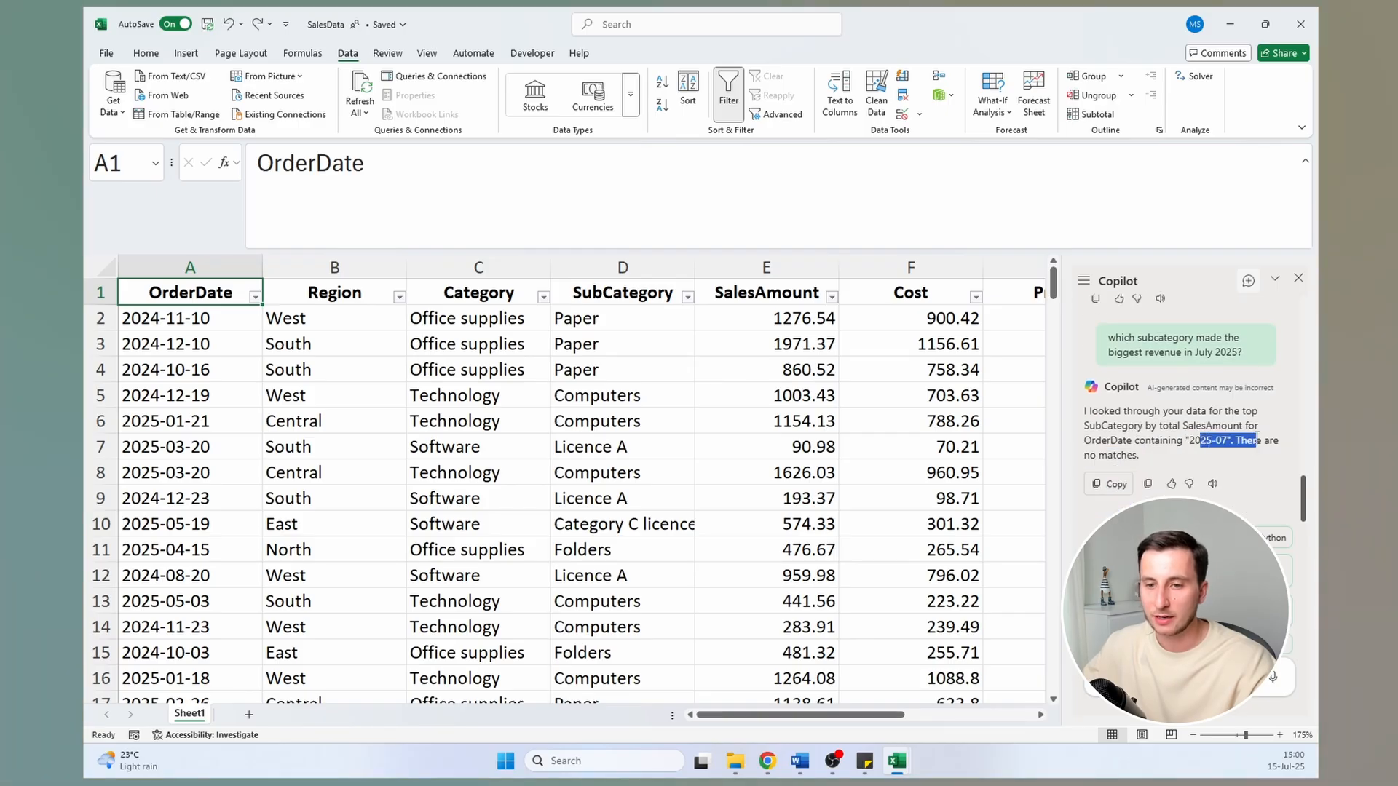
Ask Copilot which subcategory made the biggest revenue in June 2025
{"action": "left_click", "coordinate": [1212, 442]}
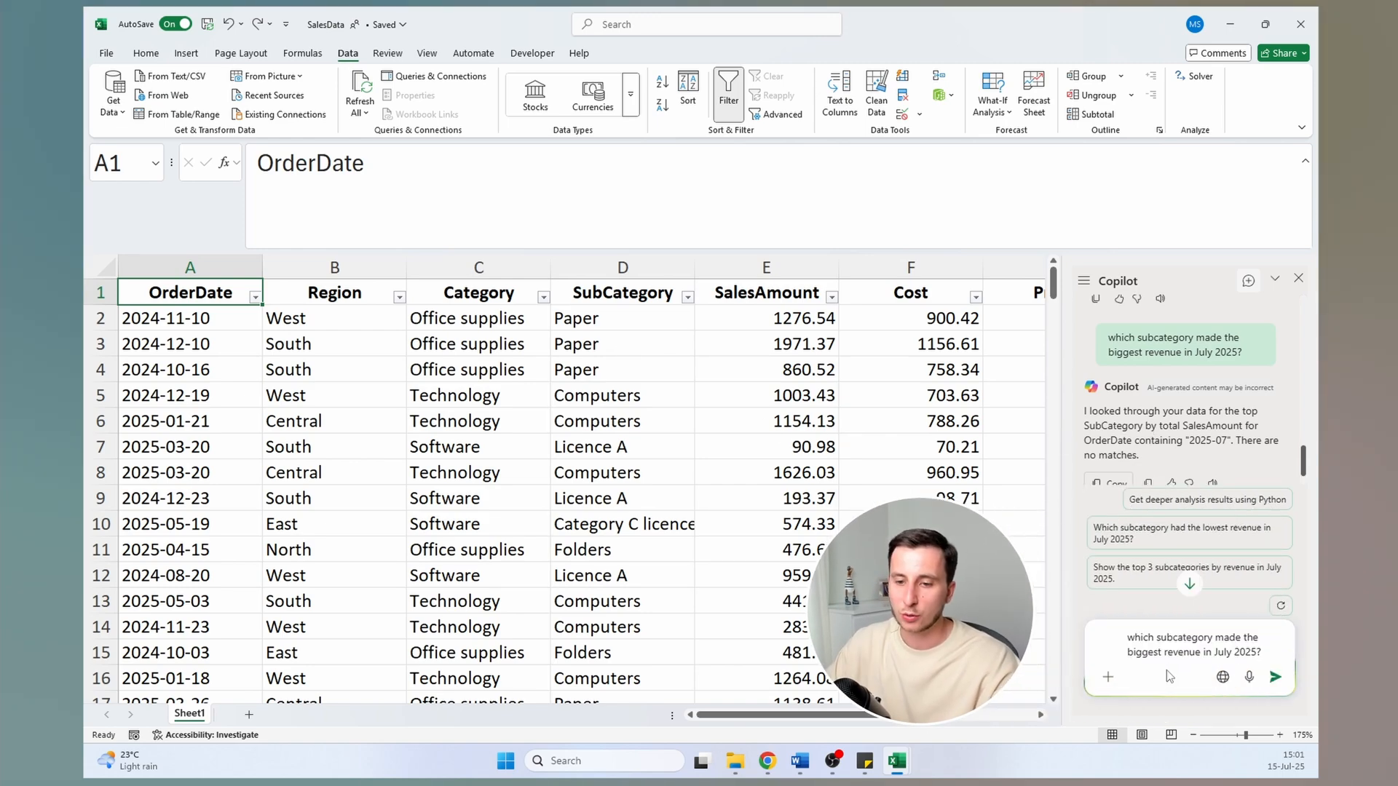
{"action": "type", "text": "June"}
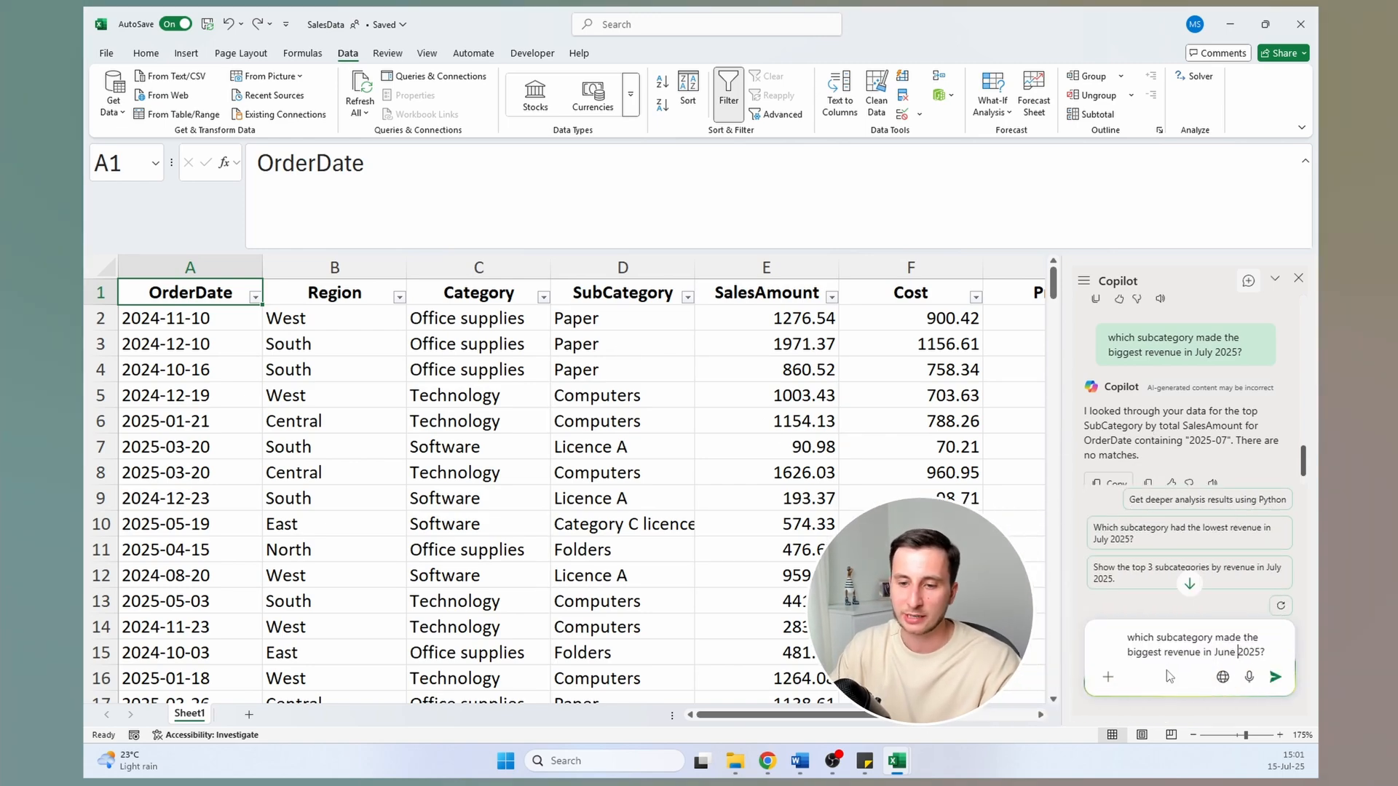
{"action": "key", "text": "Return"}
List the unique values of the Category column, C2:C201, in cell I2 with the UNIQUE function
{"action": "left_click", "coordinate": [972, 348]}
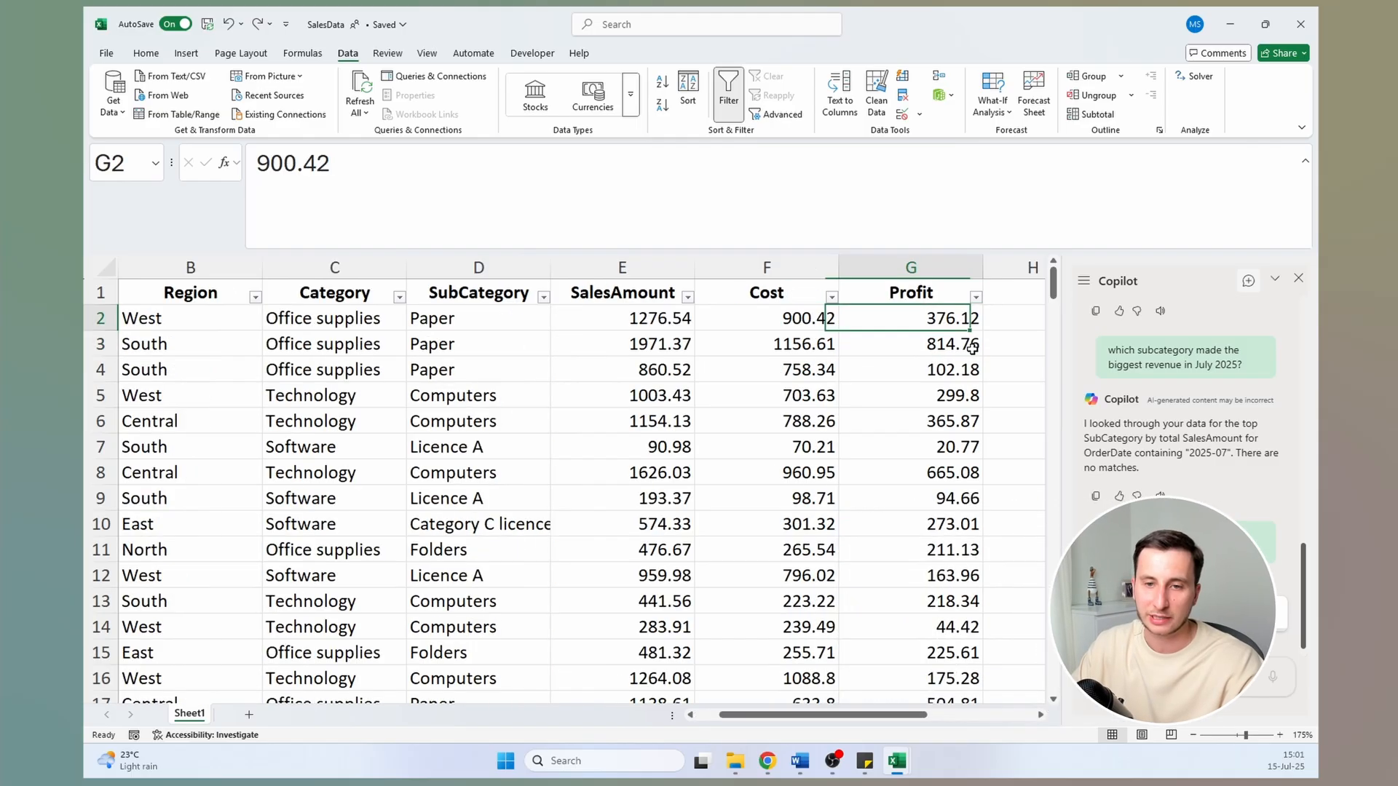
{"action": "key", "text": "Delete"}
{"action": "key", "text": "Left"}
{"action": "key", "text": "Right"}
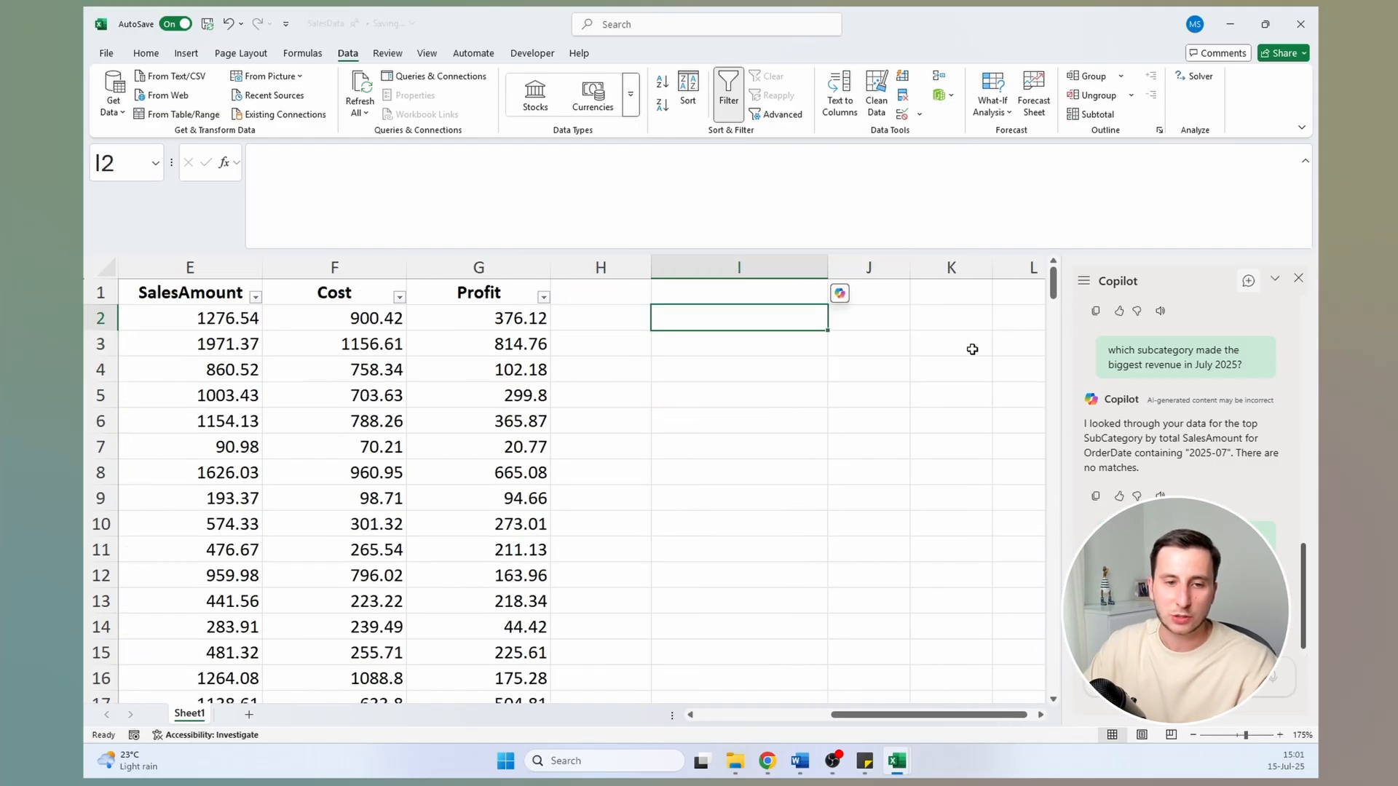
{"action": "type", "text": "=unique("}
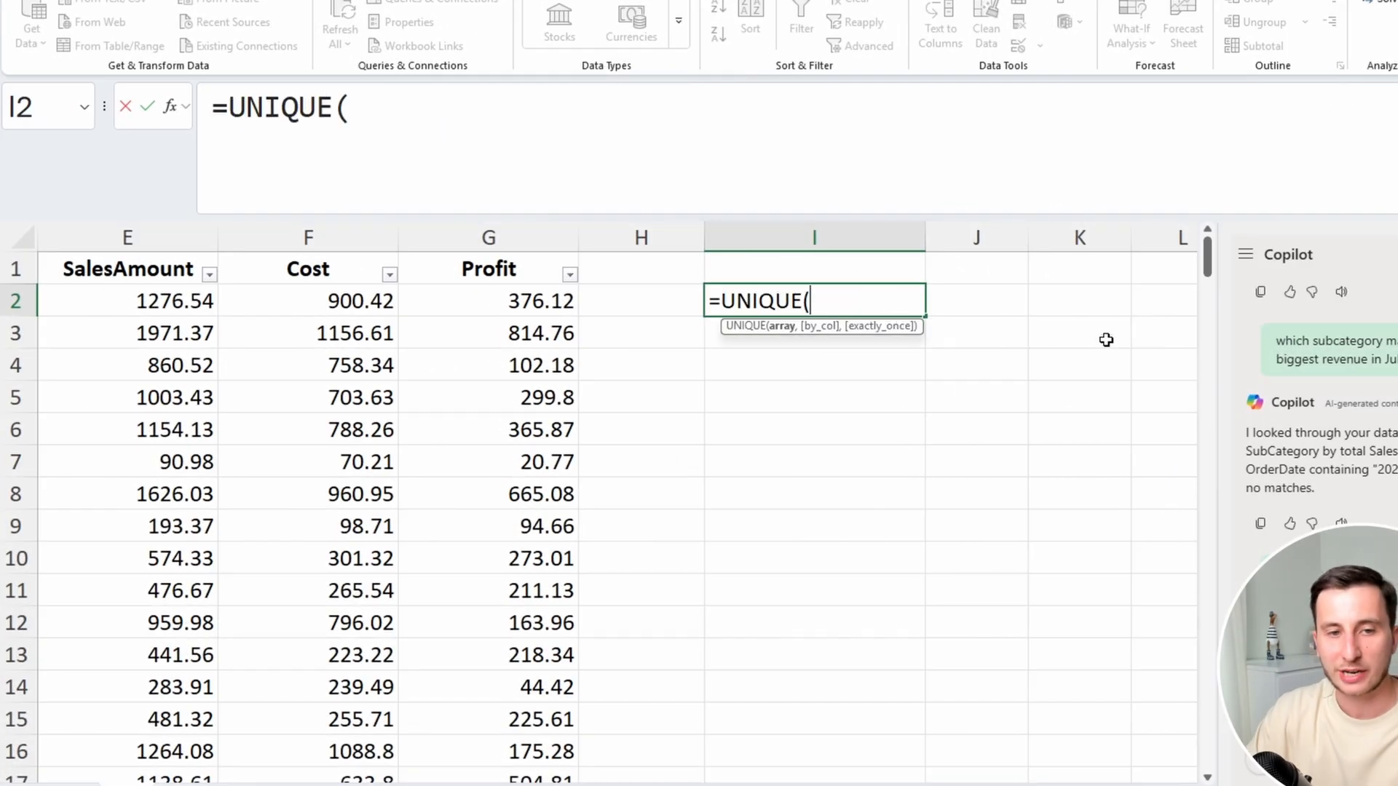
{"action": "key", "text": "Home"}
{"action": "key", "text": "Right"}
{"action": "key", "text": "Right"}
{"action": "key", "text": "Right"}
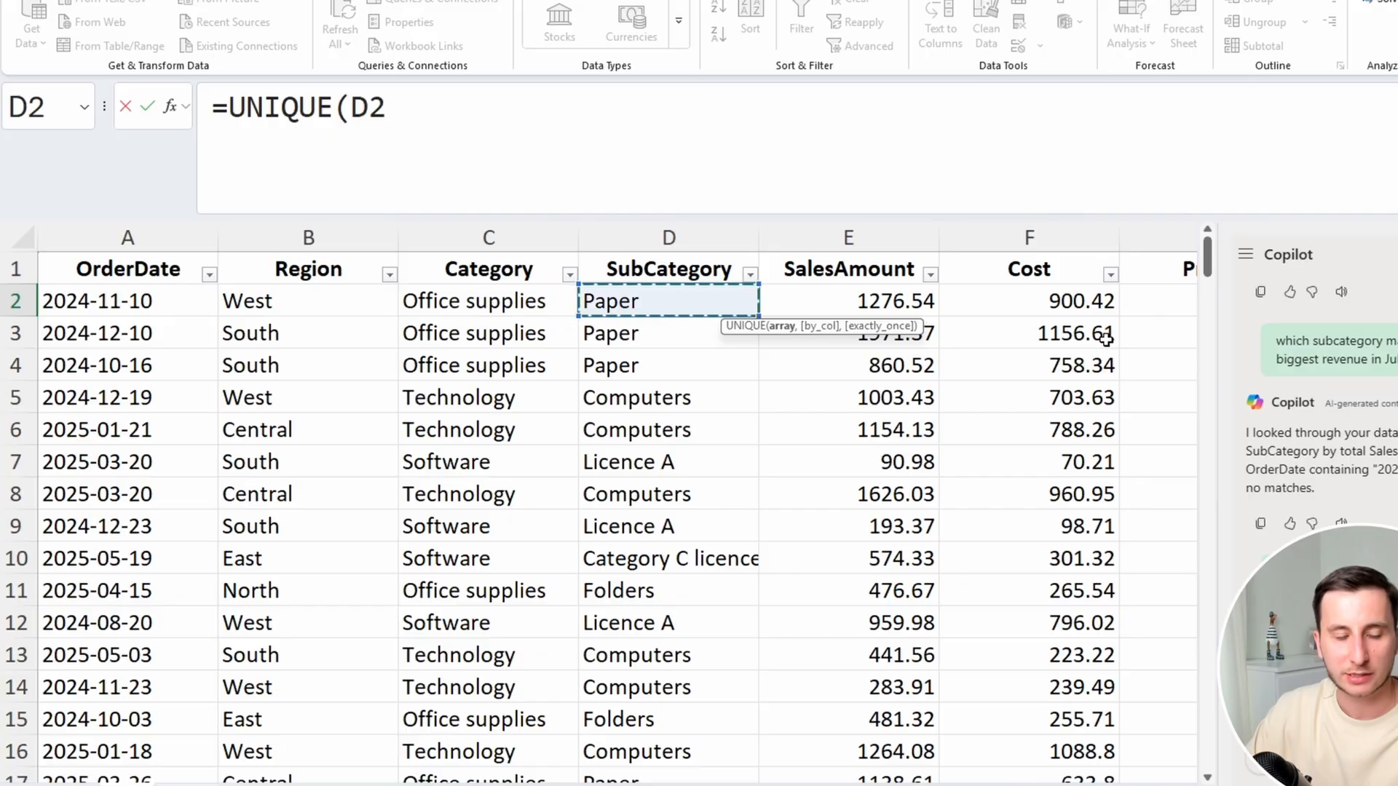
{"action": "key", "text": "Left"}
{"action": "key", "text": "ctrl+shift+Down"}
{"action": "key", "text": "Return"}
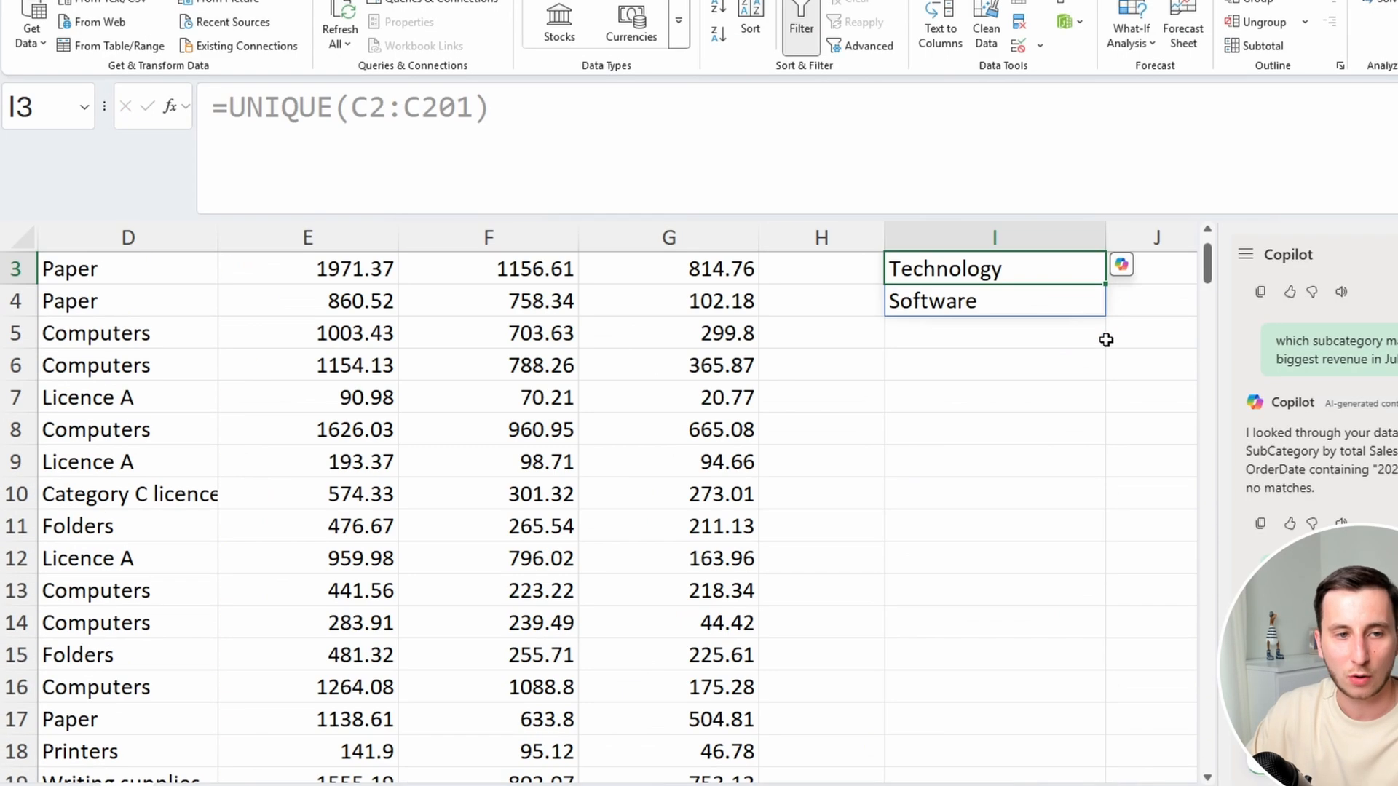
Replace C with D in the formula in I2 so it lists the unique subcategories from D2:D201
{"action": "key", "text": "Up"}
{"action": "key", "text": "F2"}
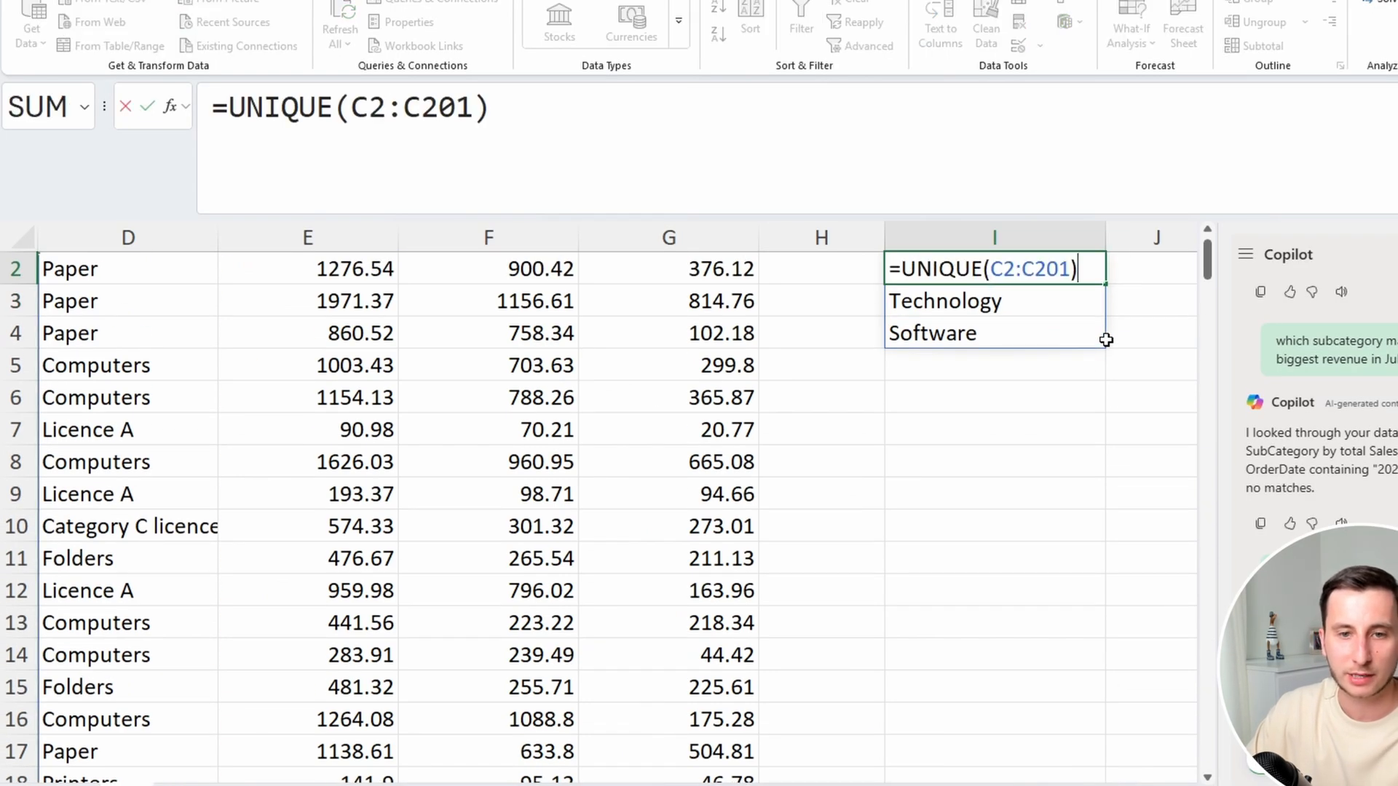
{"action": "key", "text": "Escape"}
{"action": "key", "text": "ctrl+shift+Down"}
{"action": "key", "text": "ctrl+h"}
{"action": "type", "text": "C"}
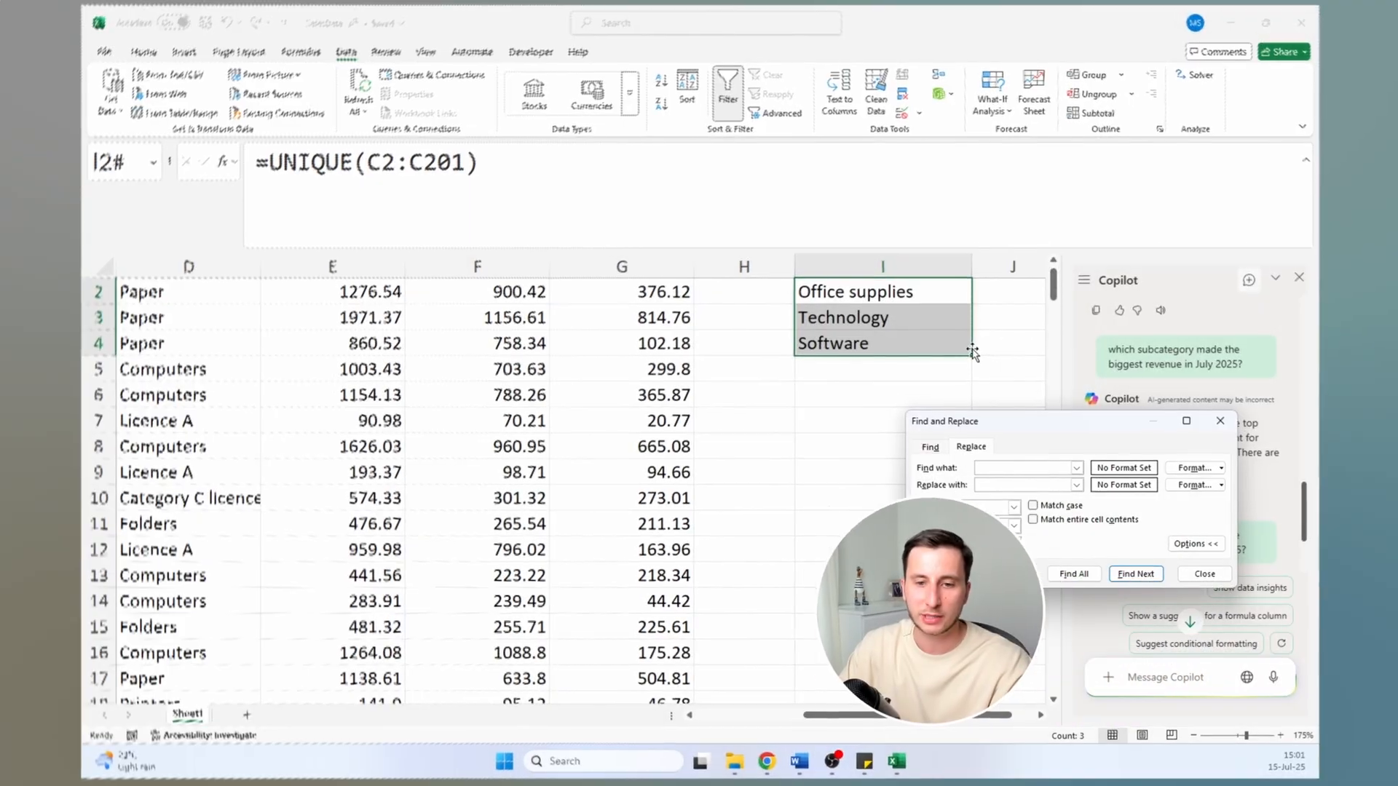
{"action": "key", "text": "Tab"}
{"action": "type", "text": "D"}
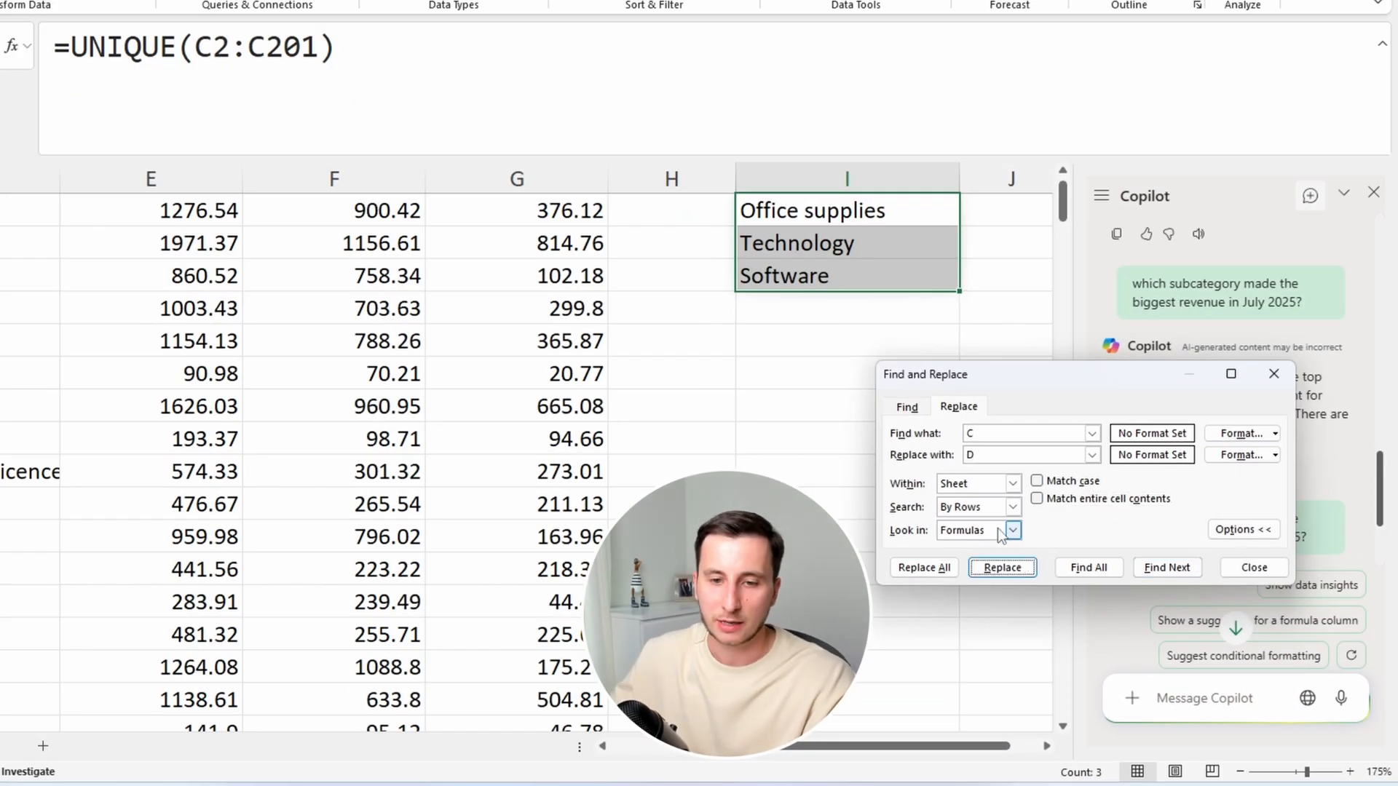
{"action": "left_click", "coordinate": [923, 567]}
{"action": "key", "text": "Return"}
{"action": "left_click", "coordinate": [814, 211]}
{"action": "scroll", "coordinate": [810, 259], "scroll_direction": "up", "scroll_amount": 1}
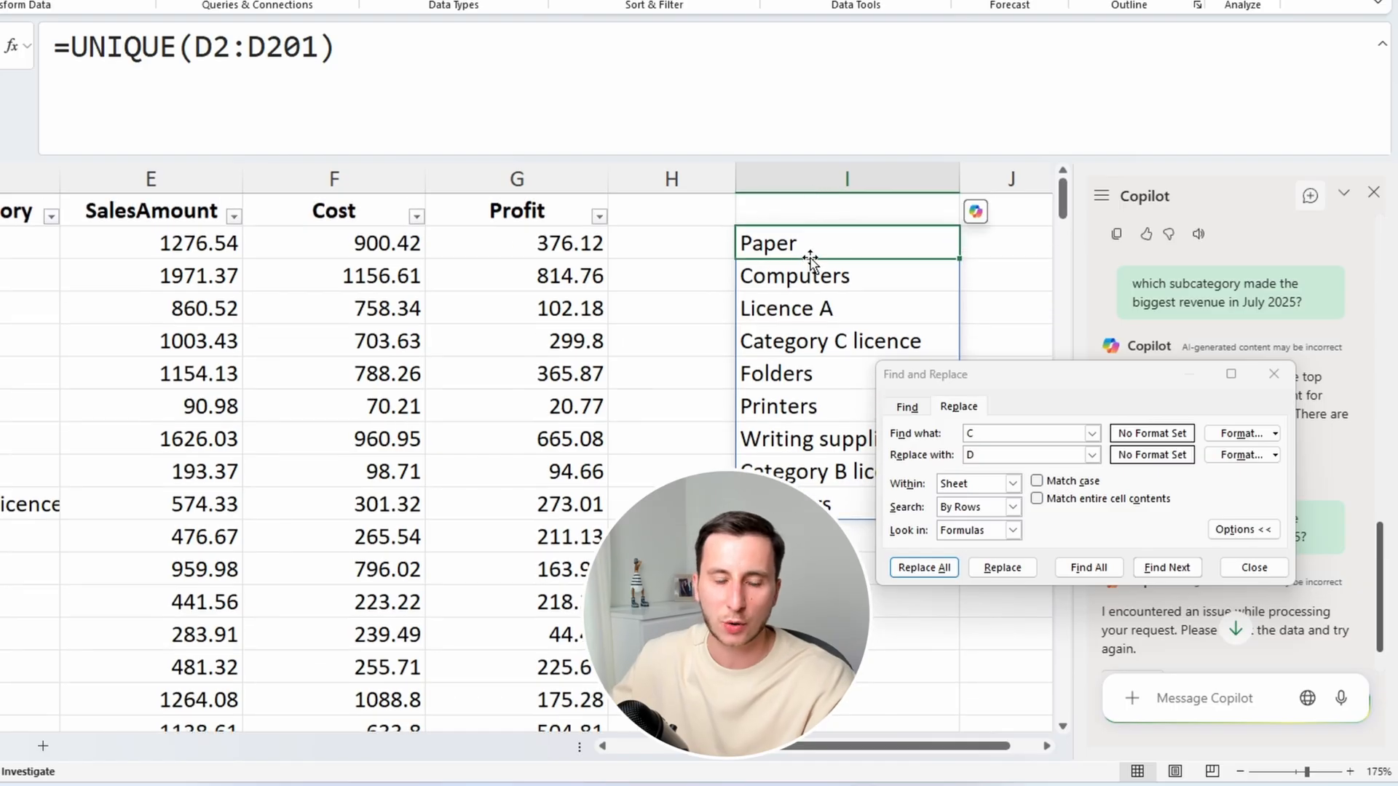
{"action": "left_click", "coordinate": [1269, 380]}
Move the UNIQUE subcategory formula from cell I2 to J2, keeping the range D2:D201
{"action": "left_click", "coordinate": [984, 246]}
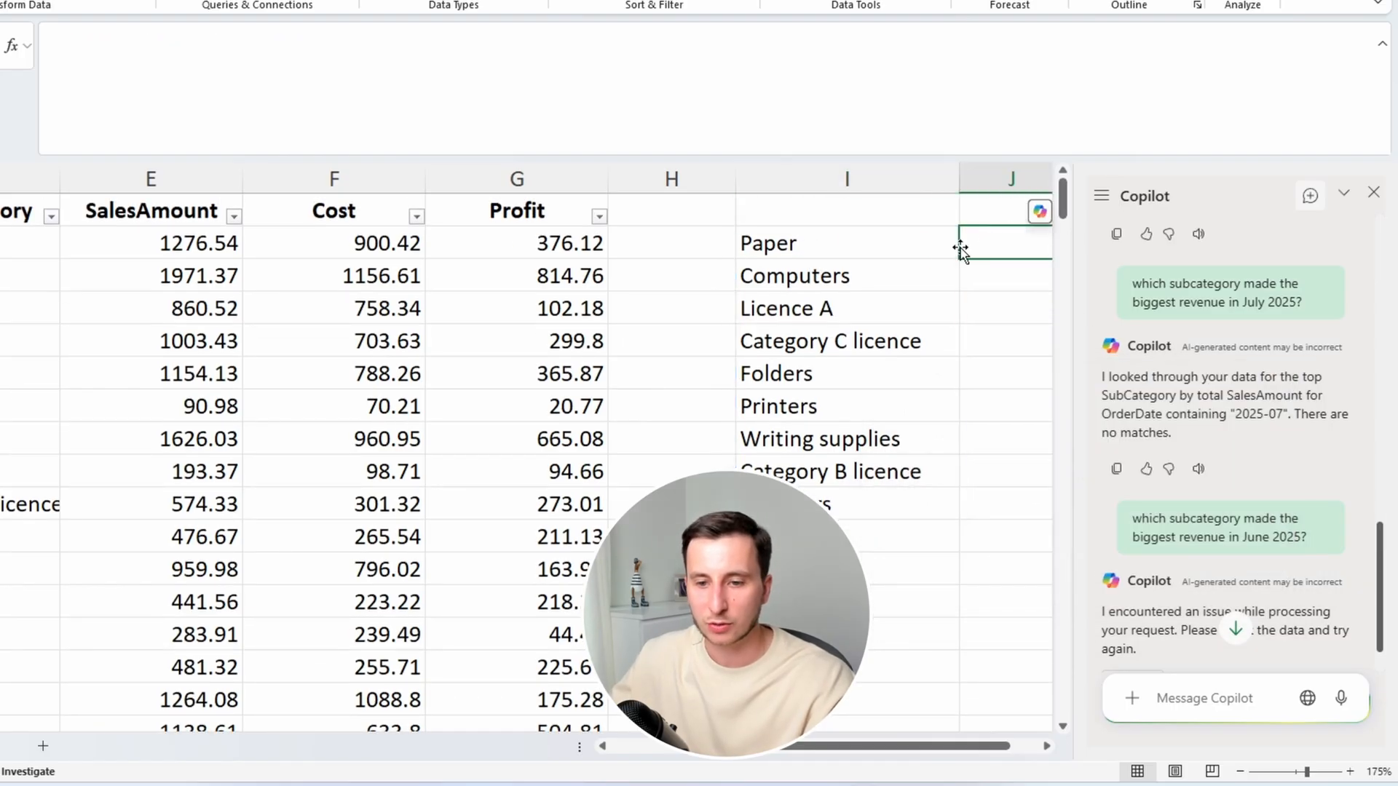
{"action": "left_click", "coordinate": [914, 244]}
{"action": "key", "text": "ctrl+c"}
{"action": "key", "text": "Right"}
{"action": "key", "text": "ctrl+v"}
{"action": "key", "text": "Left"}
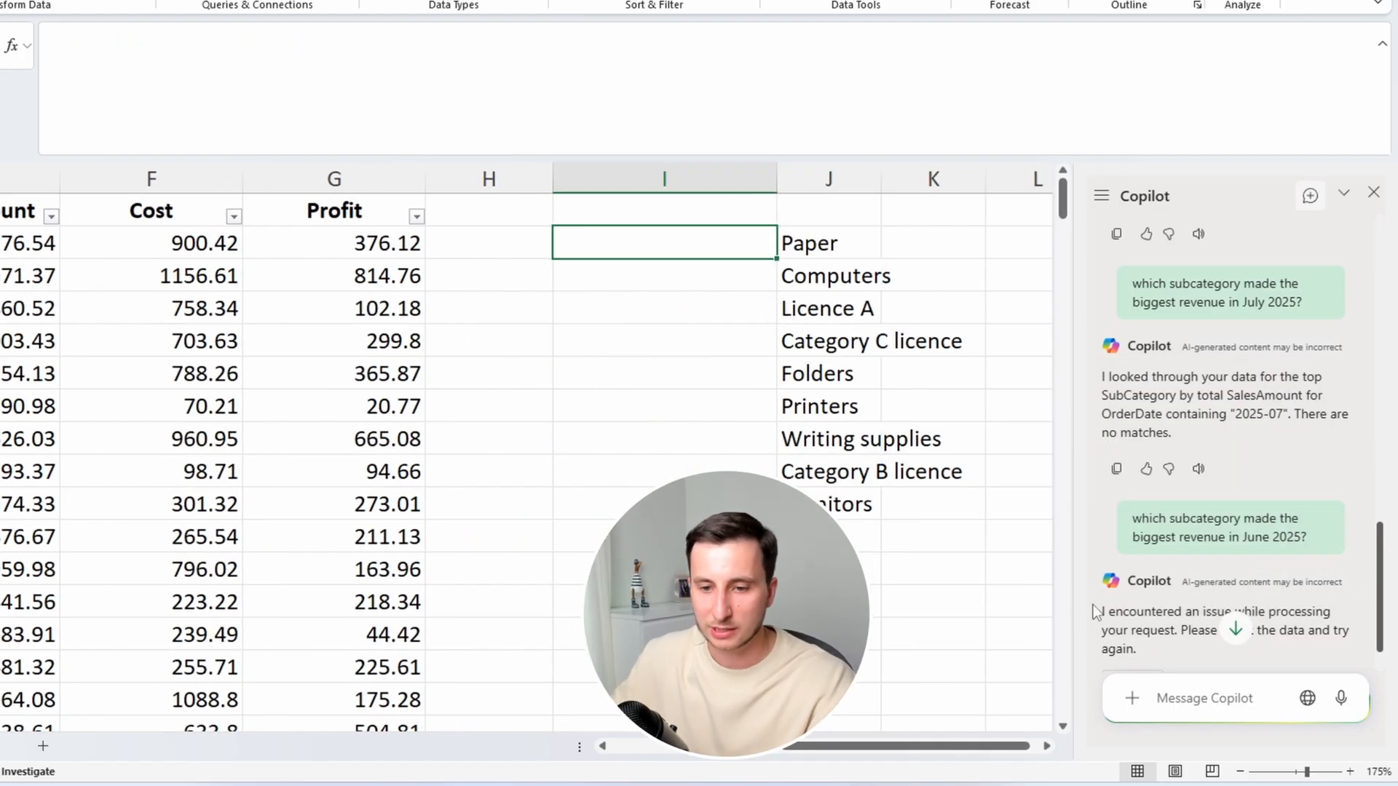
Resend Copilot the question about which subcategory made the biggest revenue in June 2025
{"action": "left_click_drag", "start_coordinate": [1332, 479], "coordinate": [1122, 466]}
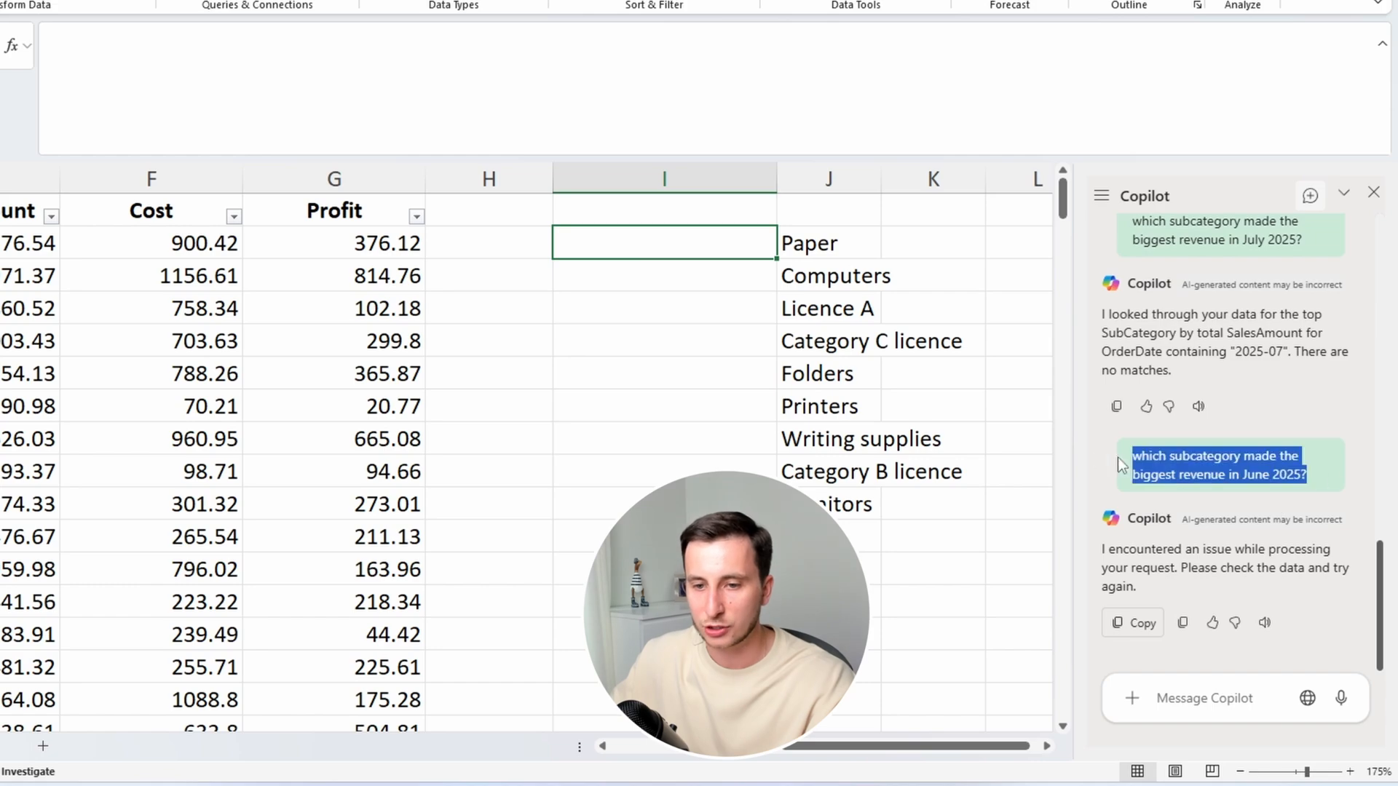
{"action": "left_click", "coordinate": [1191, 693]}
{"action": "key", "text": "ctrl+v"}
{"action": "key", "text": "Return"}
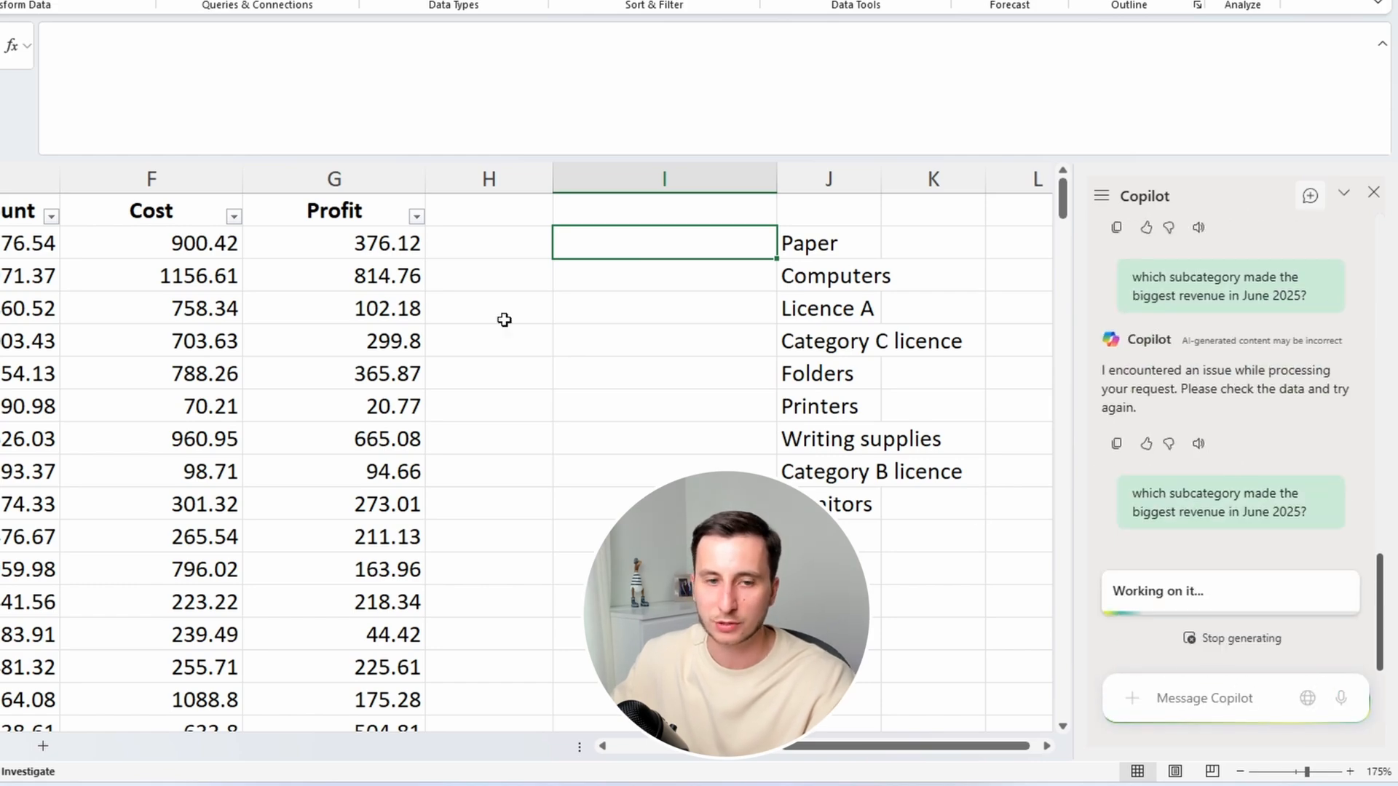
Review the sales table's columns from OrderDate to Profit and the empty cells beside the subcategory list
{"action": "left_click", "coordinate": [472, 230]}
{"action": "left_click", "coordinate": [834, 240]}
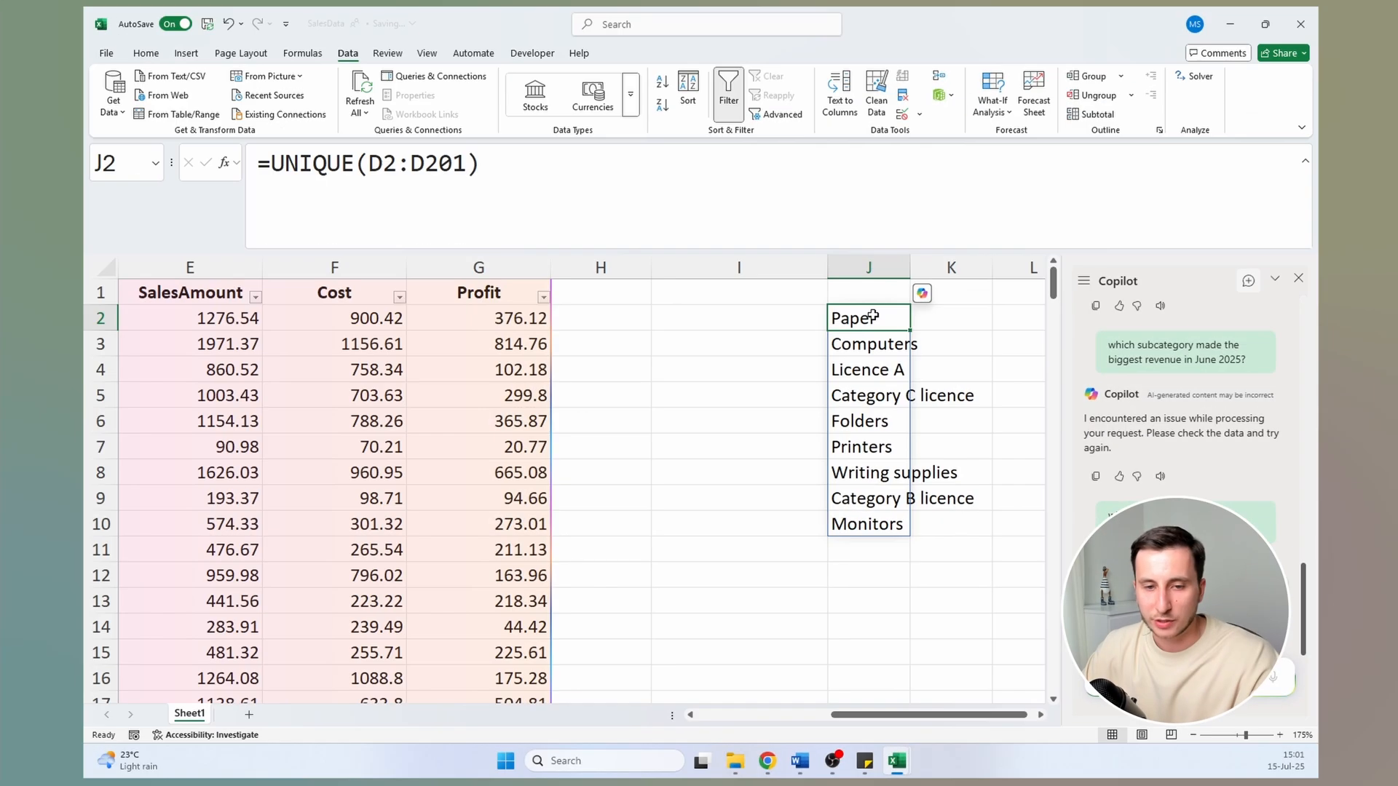
{"action": "key", "text": "Right"}
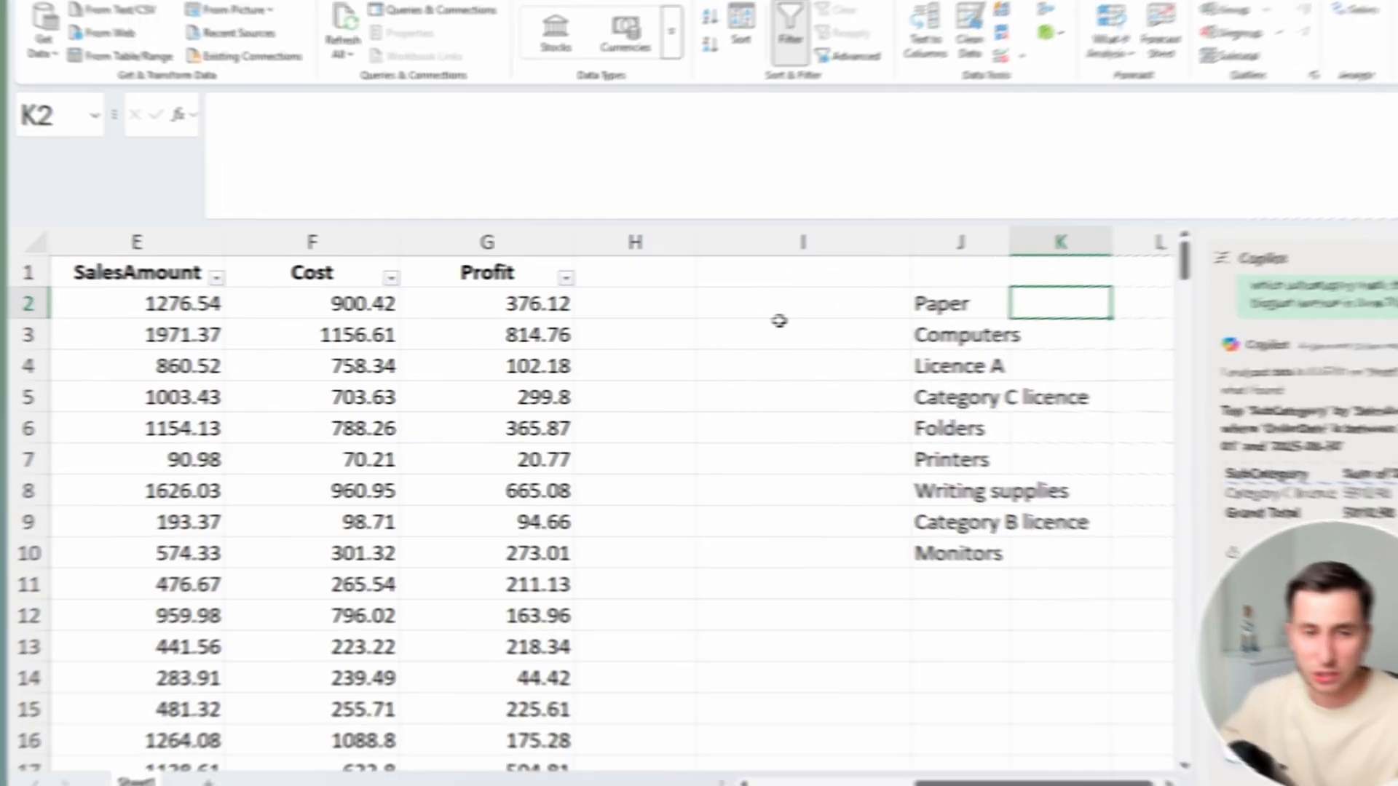
{"action": "left_click", "coordinate": [602, 296]}
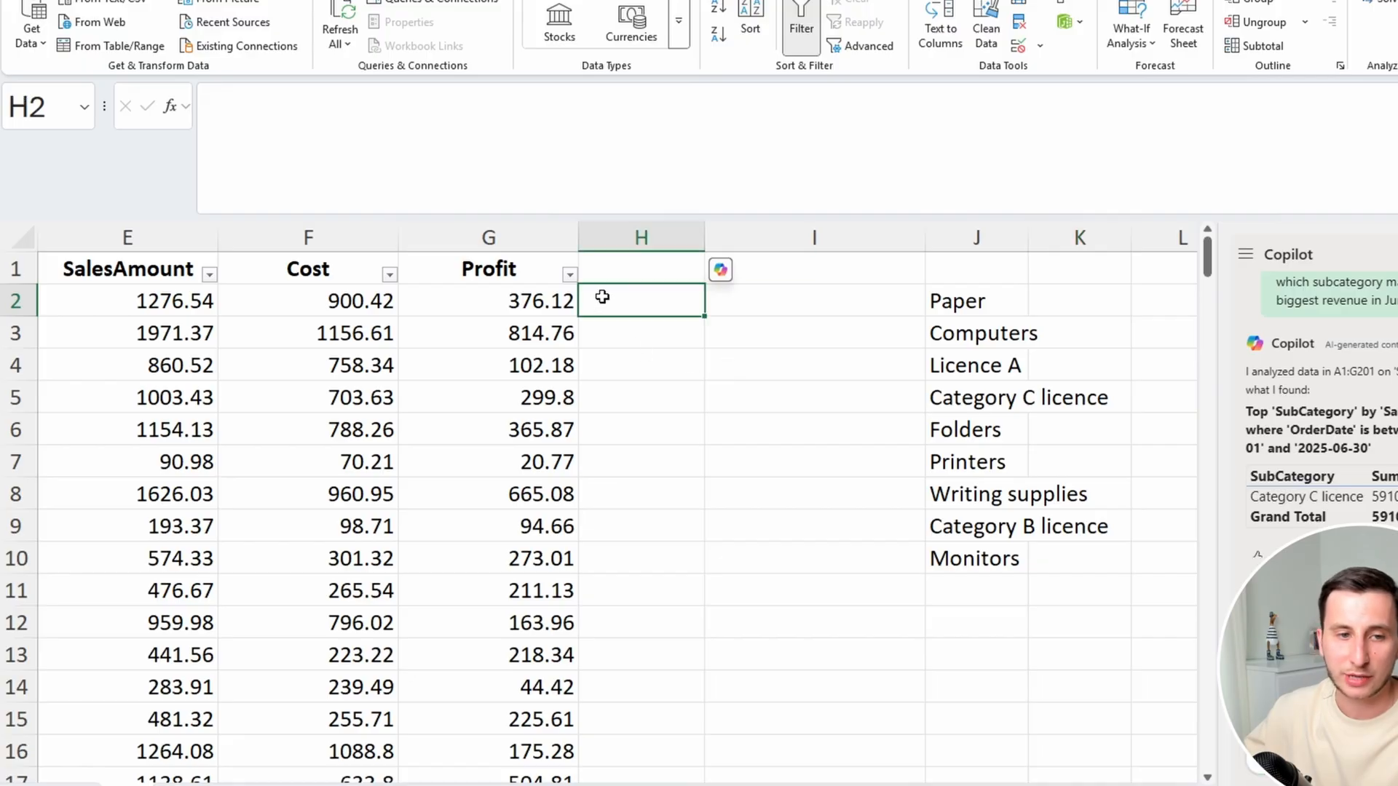
{"action": "key", "text": "Home"}
{"action": "key", "text": "Up"}
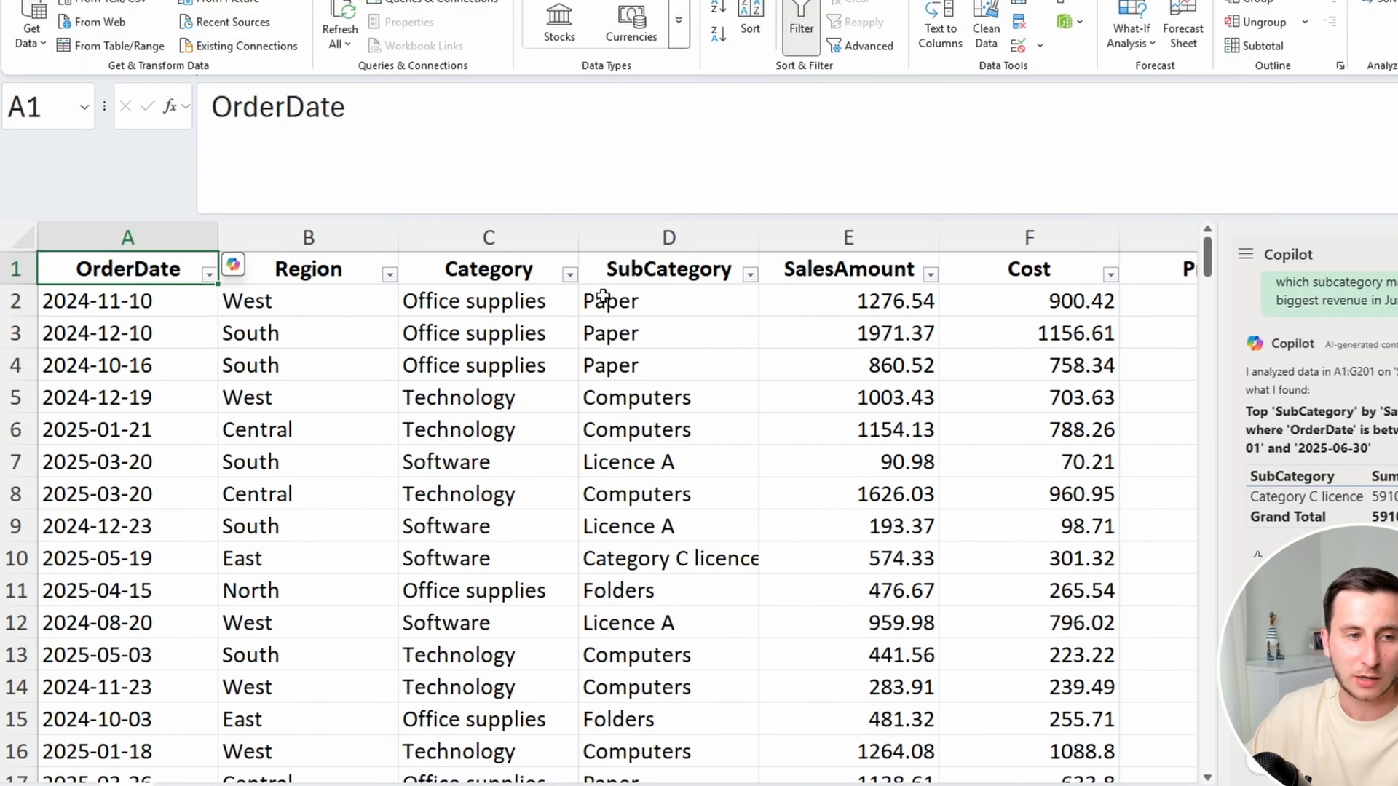
{"action": "key", "text": "Right"}
{"action": "key", "text": "Down"}
{"action": "key", "text": "Left"}
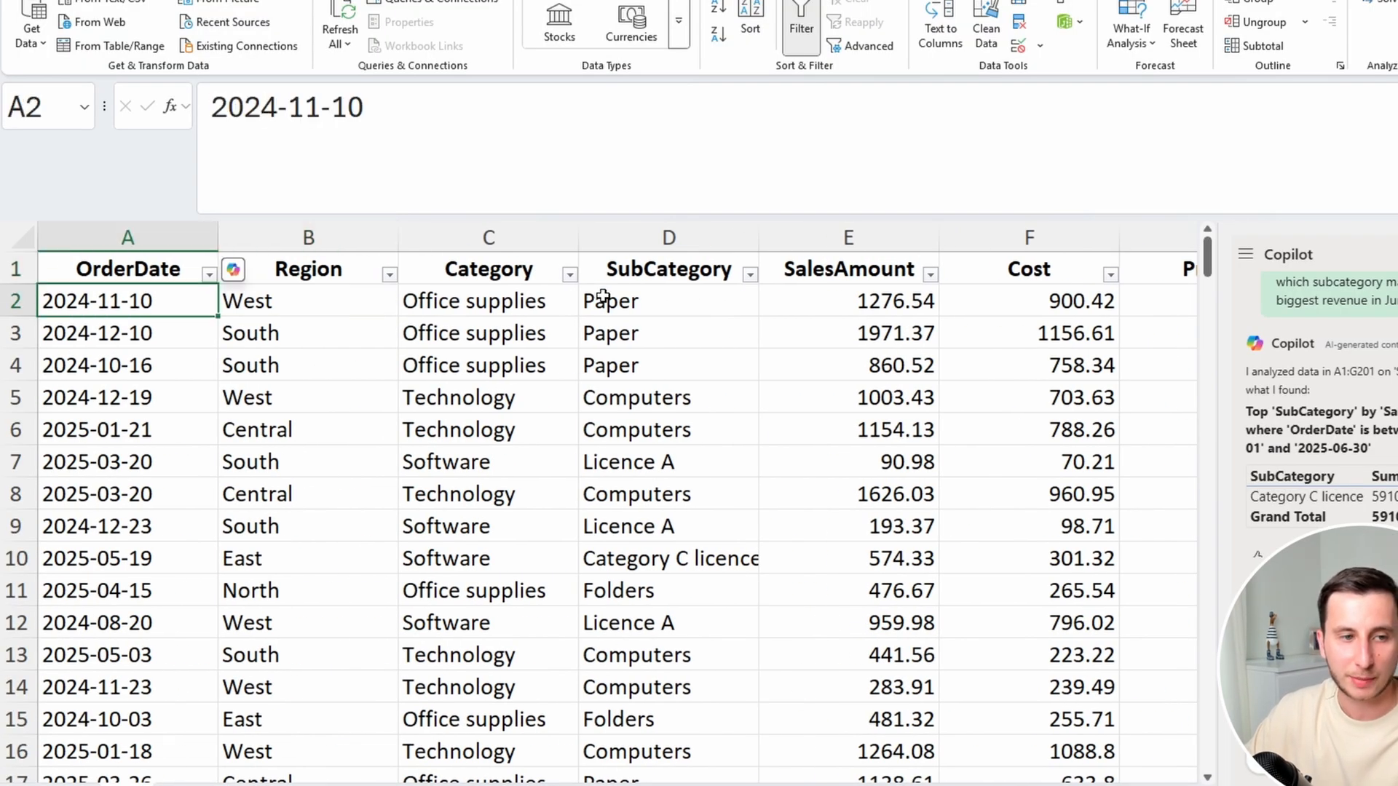
{"action": "key", "text": "Right"}
{"action": "key", "text": "ctrl+Home"}
{"action": "key", "text": "Right"}
{"action": "key", "text": "Right"}
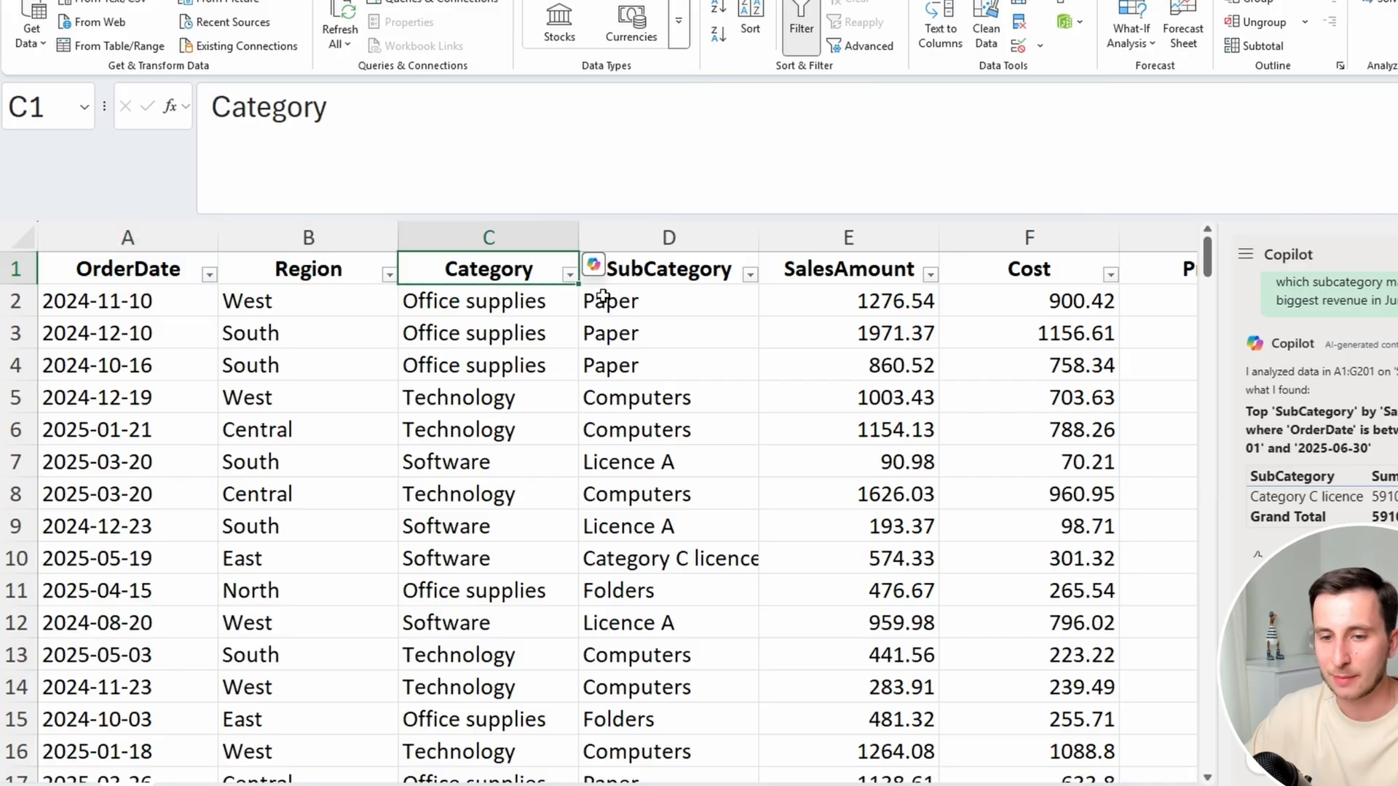
{"action": "key", "text": "Right"}
{"action": "key", "text": "Right"}
{"action": "key", "text": "Right"}
{"action": "key", "text": "Right"}
{"action": "key", "text": "Right"}
{"action": "key", "text": "Down"}
{"action": "key", "text": "Down"}
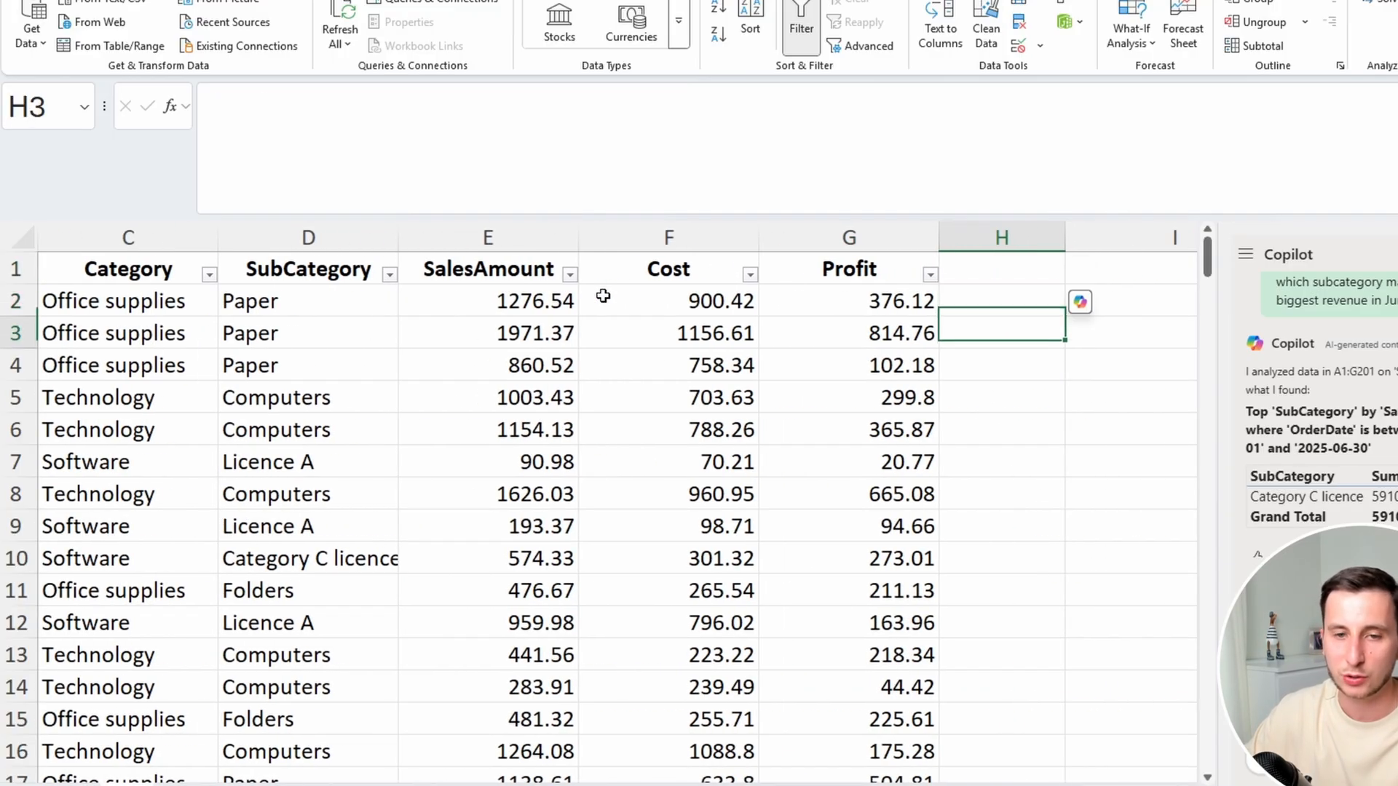
{"action": "key", "text": "Home"}
{"action": "key", "text": "ctrl+Right"}
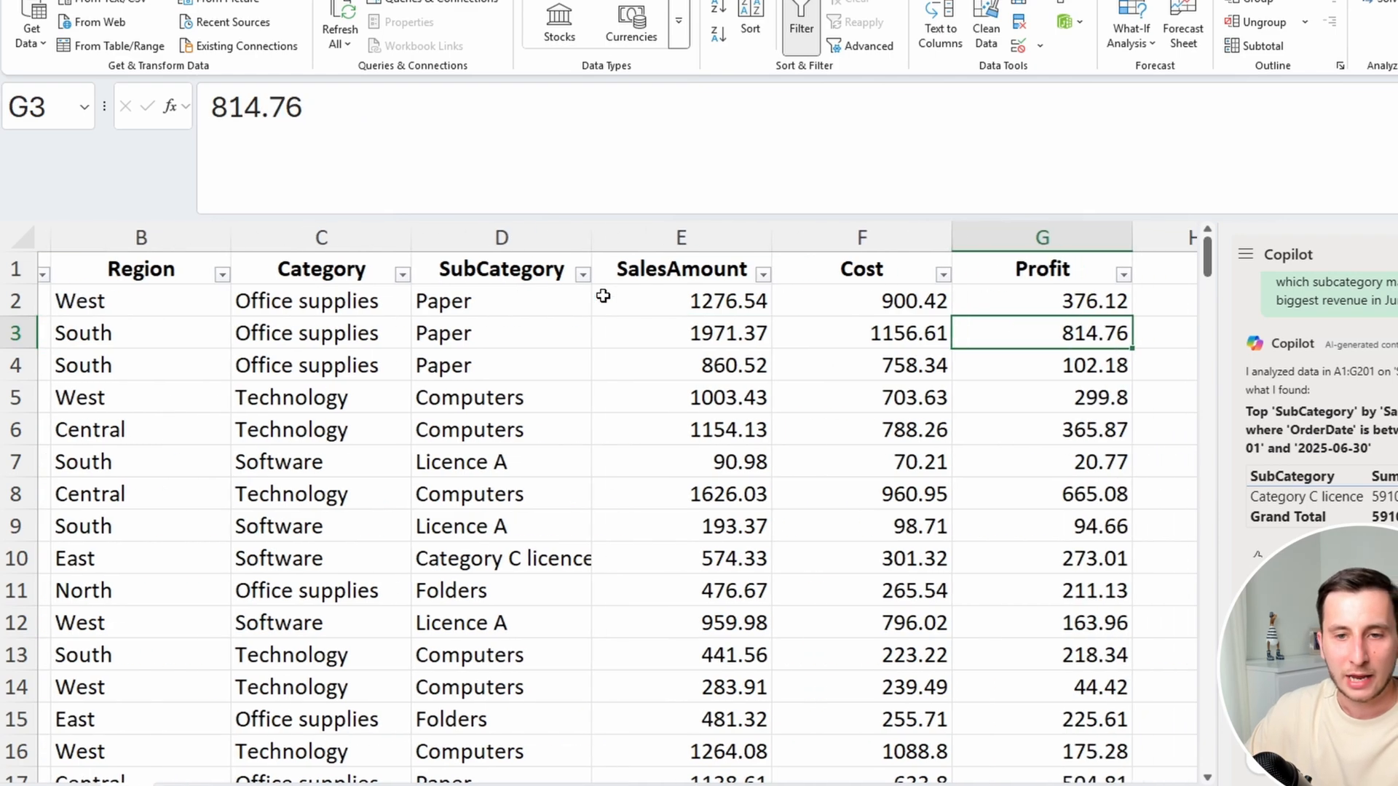
{"action": "key", "text": "ctrl+Right"}
{"action": "key", "text": "Up"}
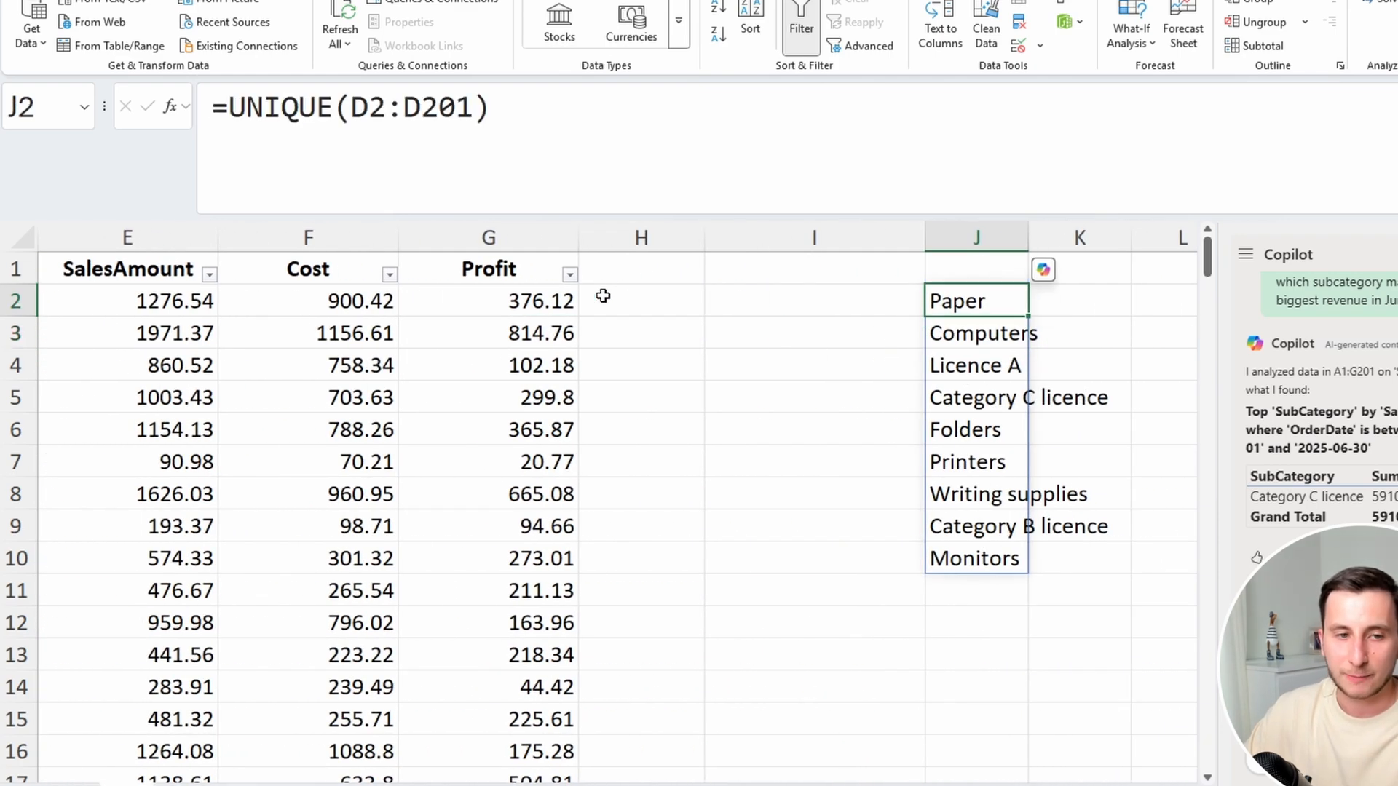
{"action": "left_click", "coordinate": [598, 294]}
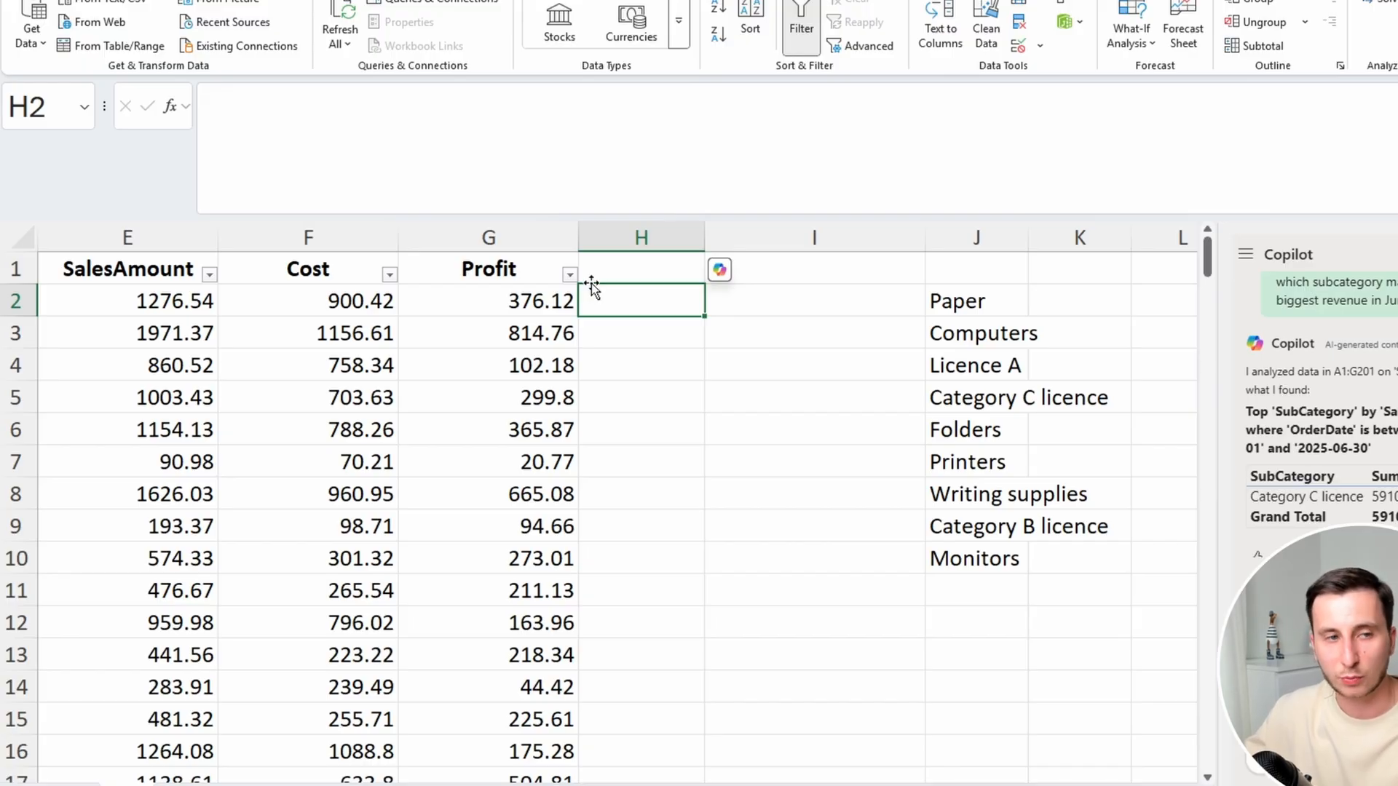
{"action": "left_click", "coordinate": [969, 299]}
{"action": "left_click", "coordinate": [1055, 291]}
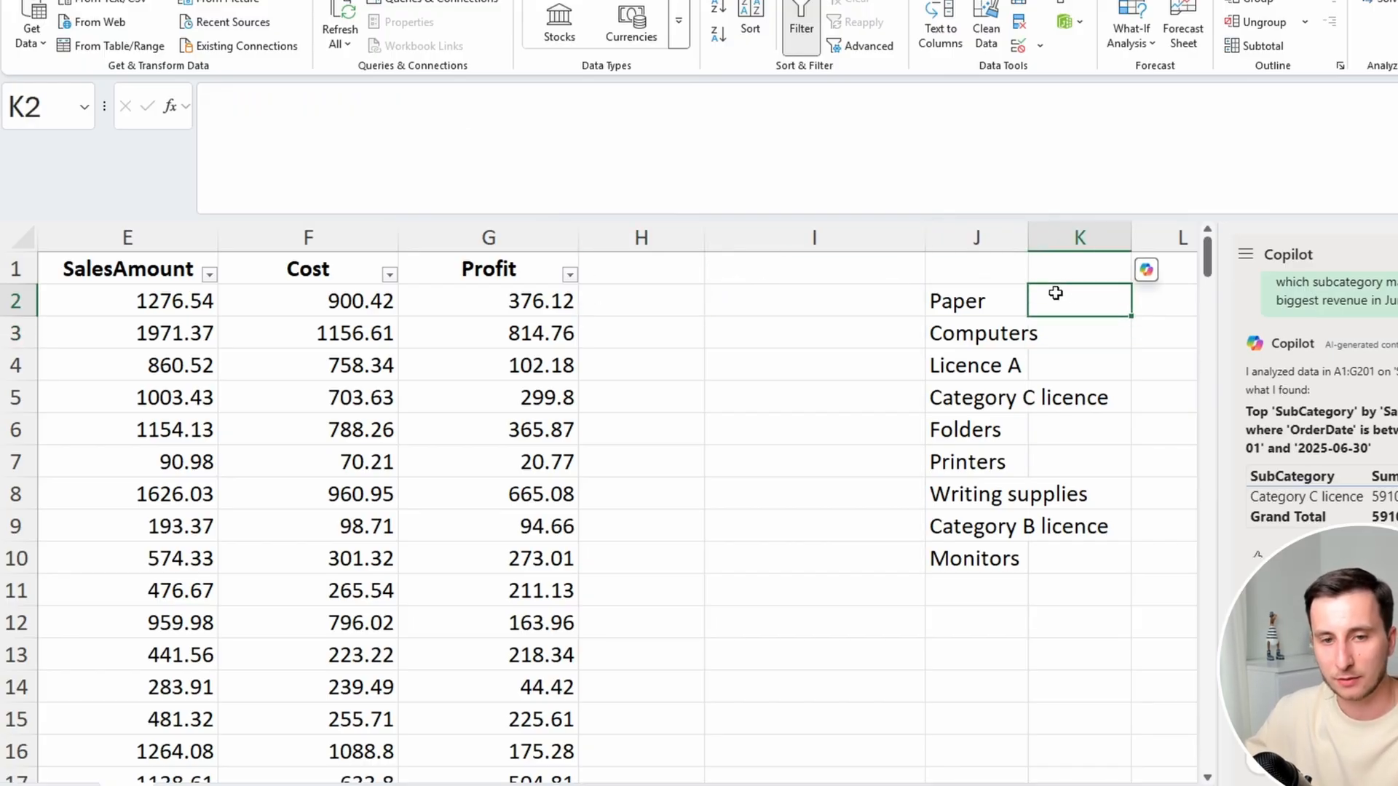
Ask Copilot to "calculate and insert 2 columns with the respective month and year"
{"action": "left_click", "coordinate": [986, 294]}
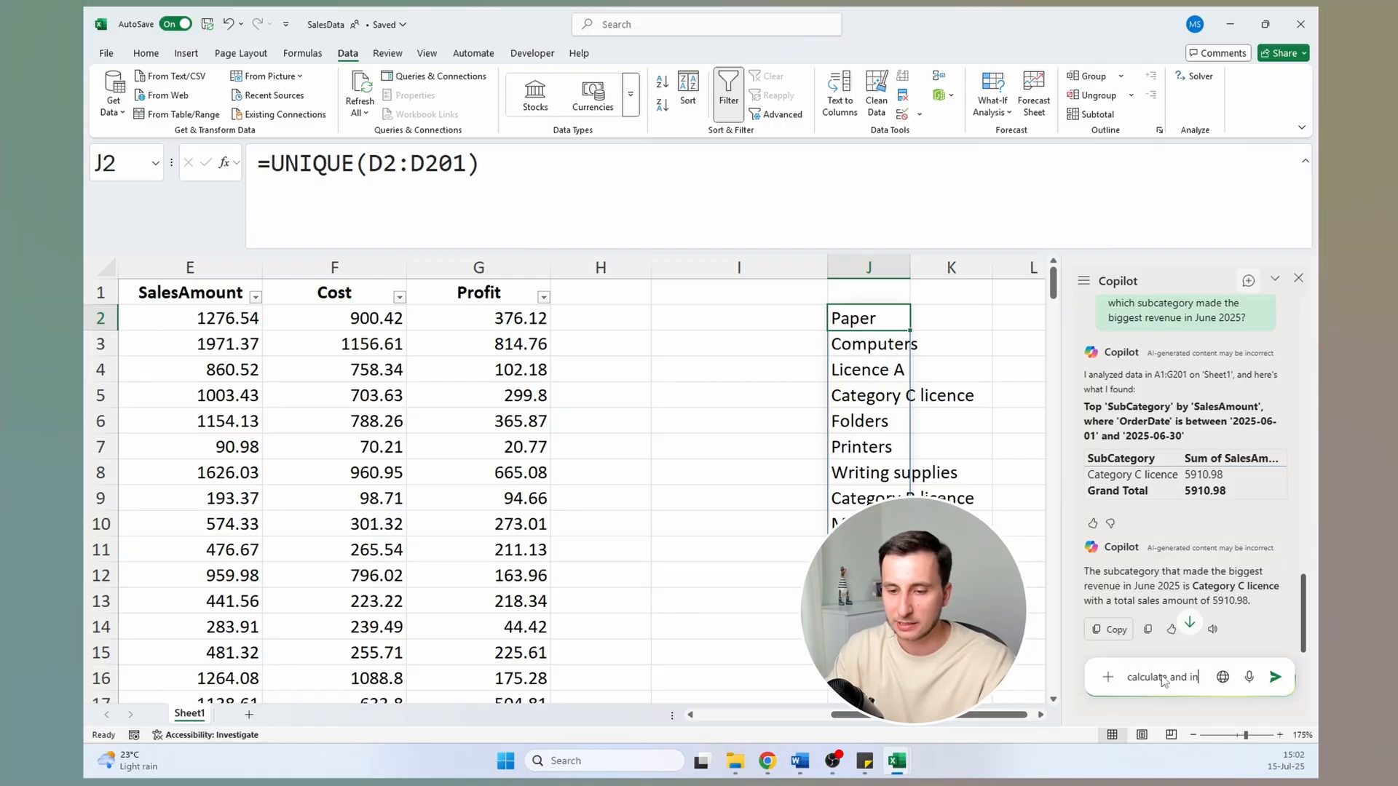
{"action": "type", "text": "ert 2 co"}
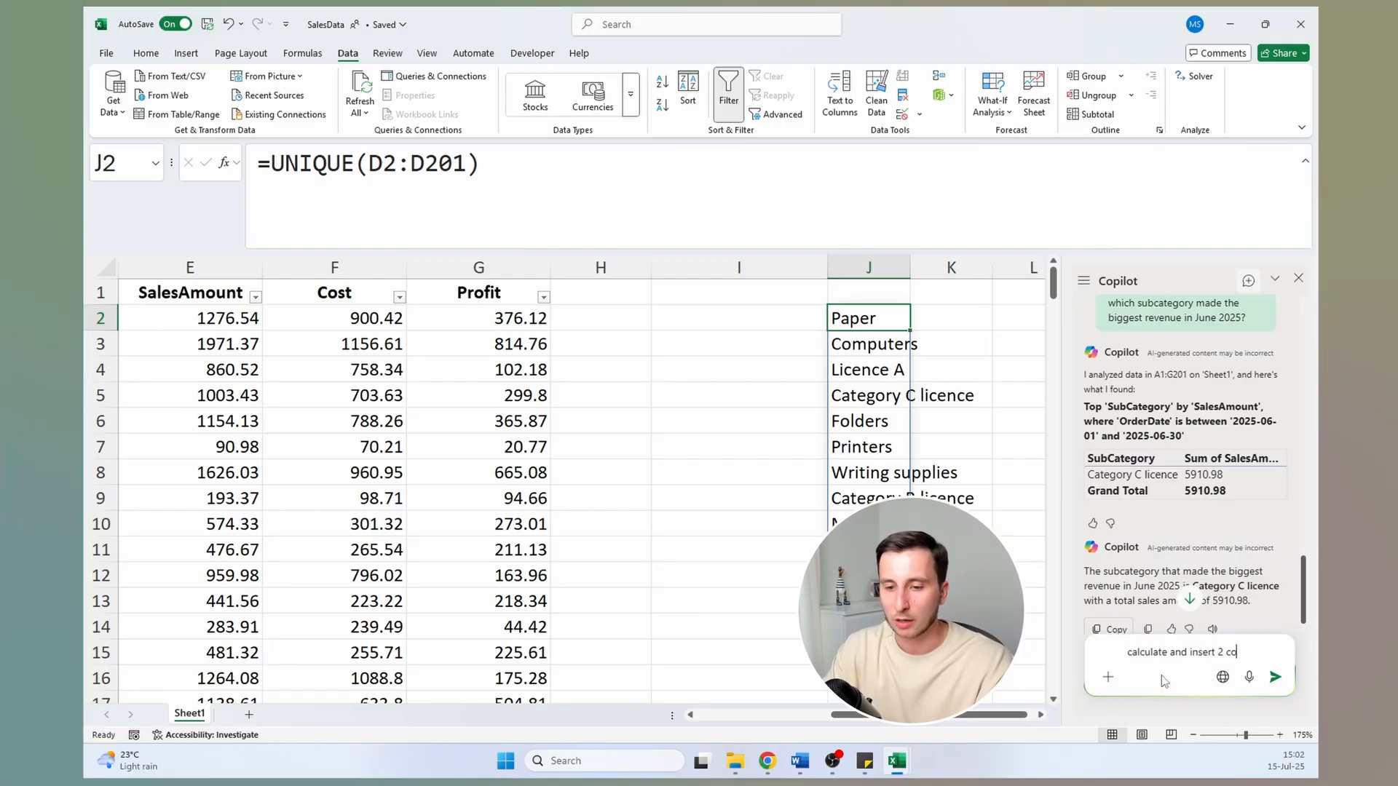
{"action": "type", "text": "lumns with tr"}
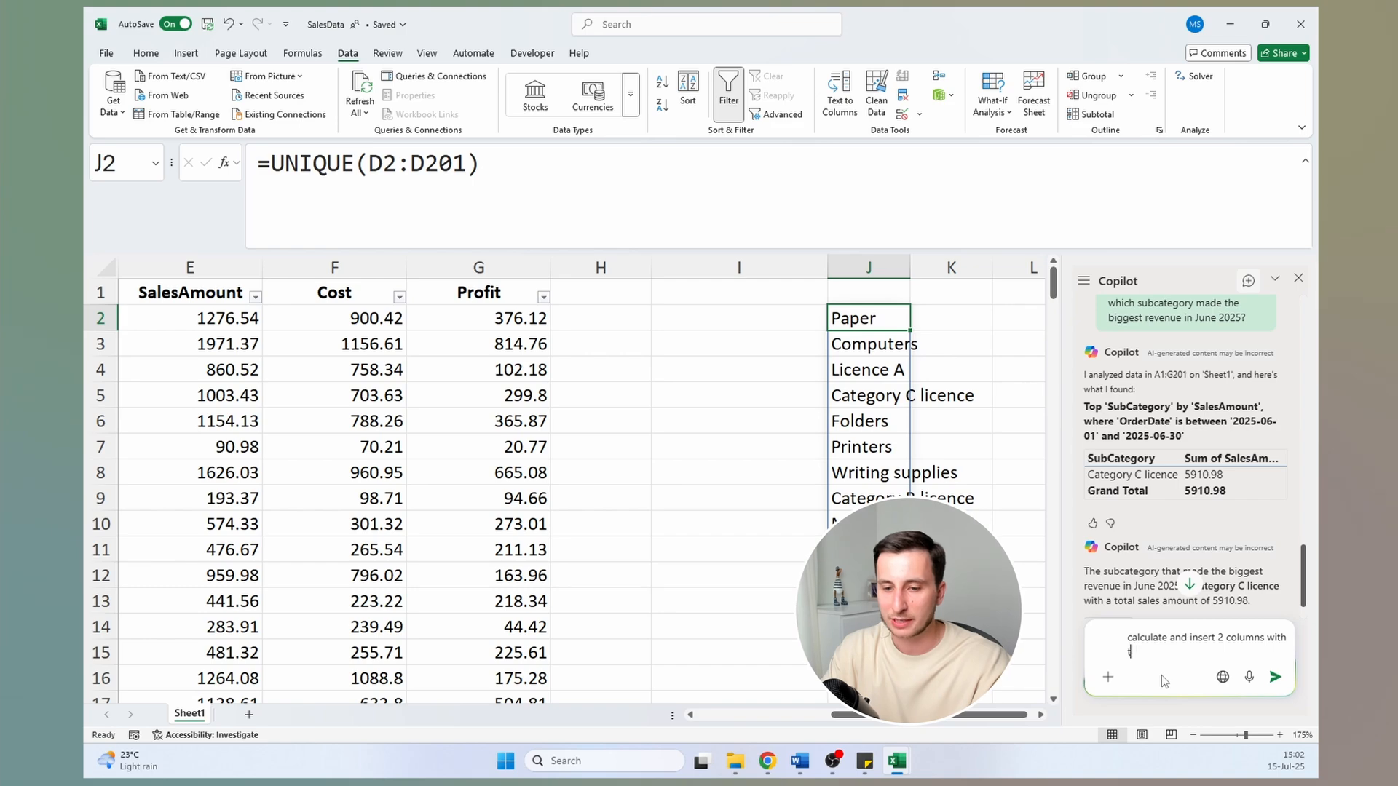
{"action": "type", "text": "e respective month and year"}
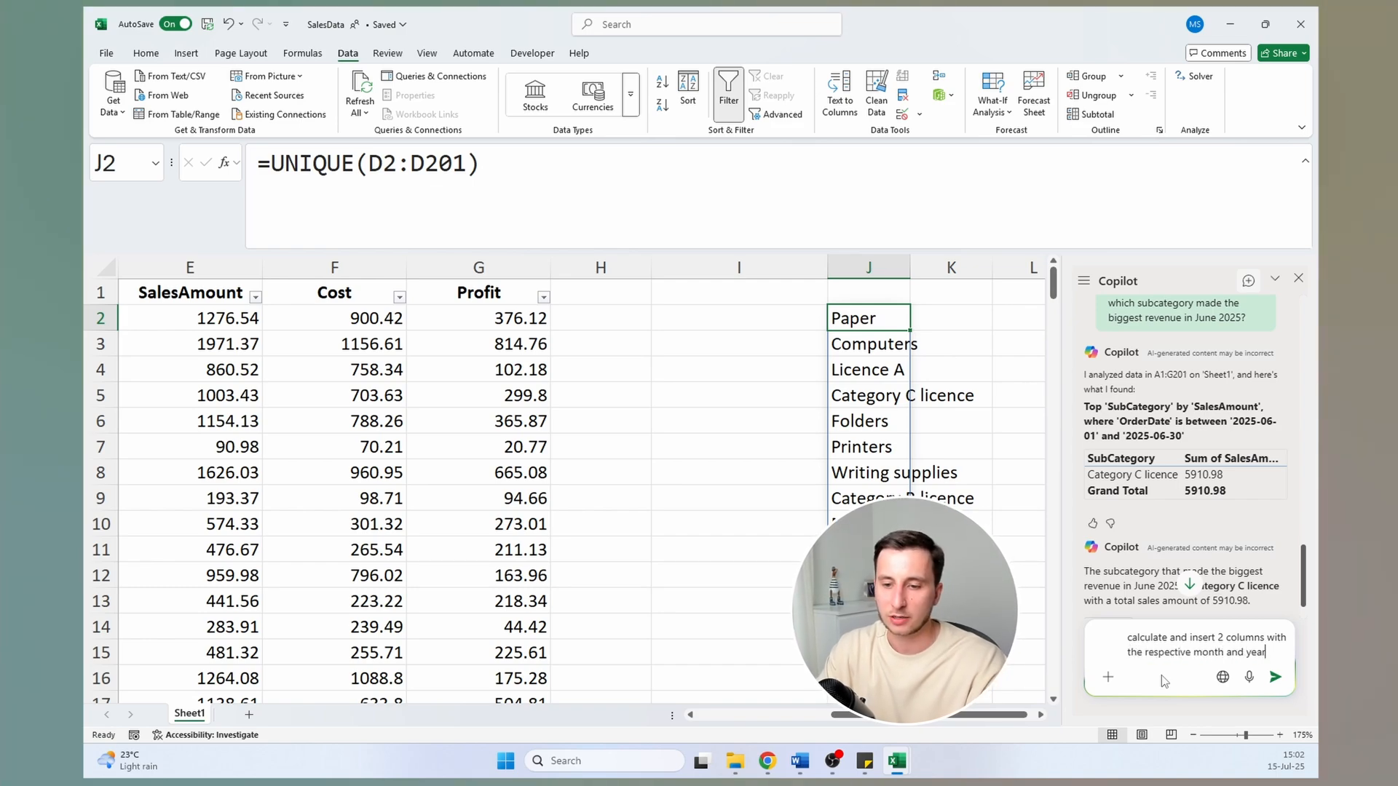
{"action": "key", "text": "Return"}
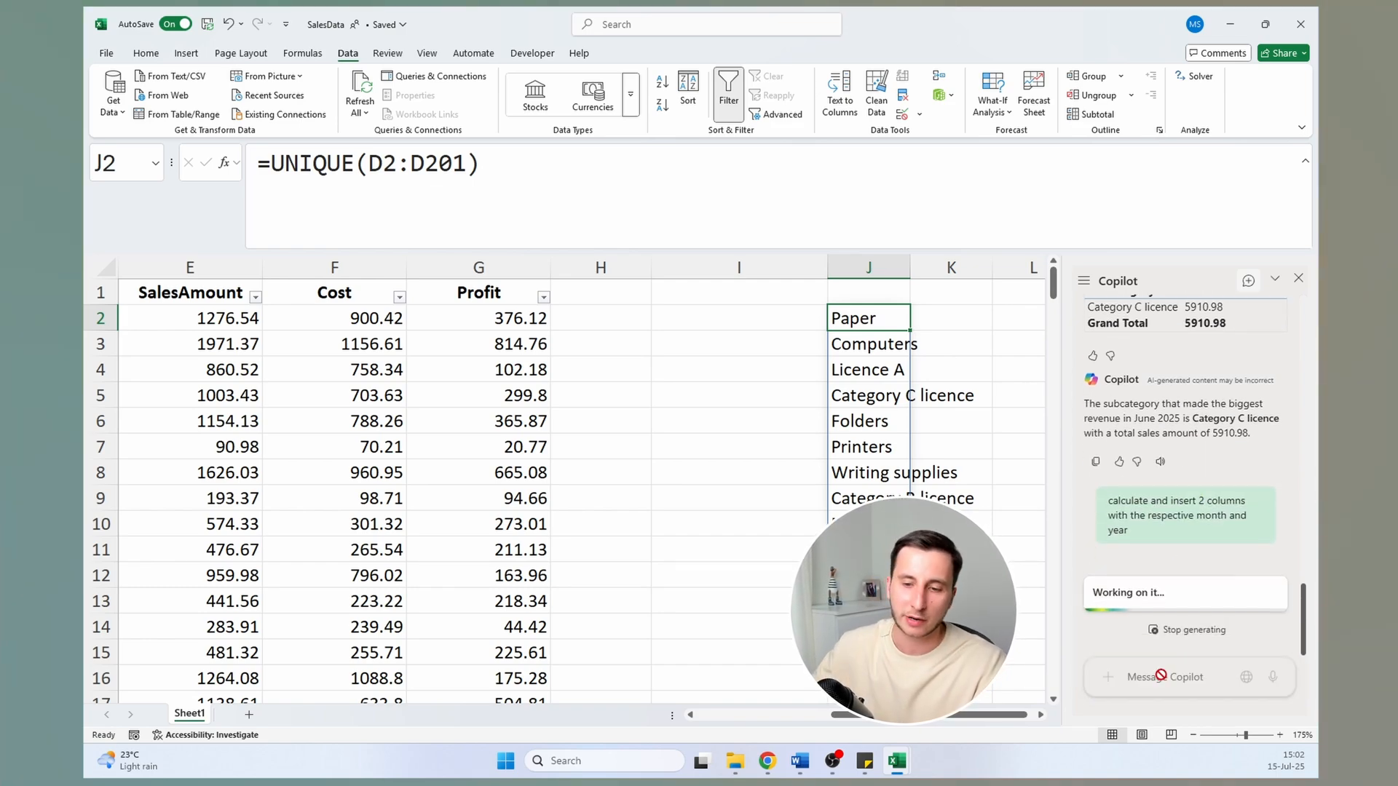
{"action": "left_click", "coordinate": [608, 325]}
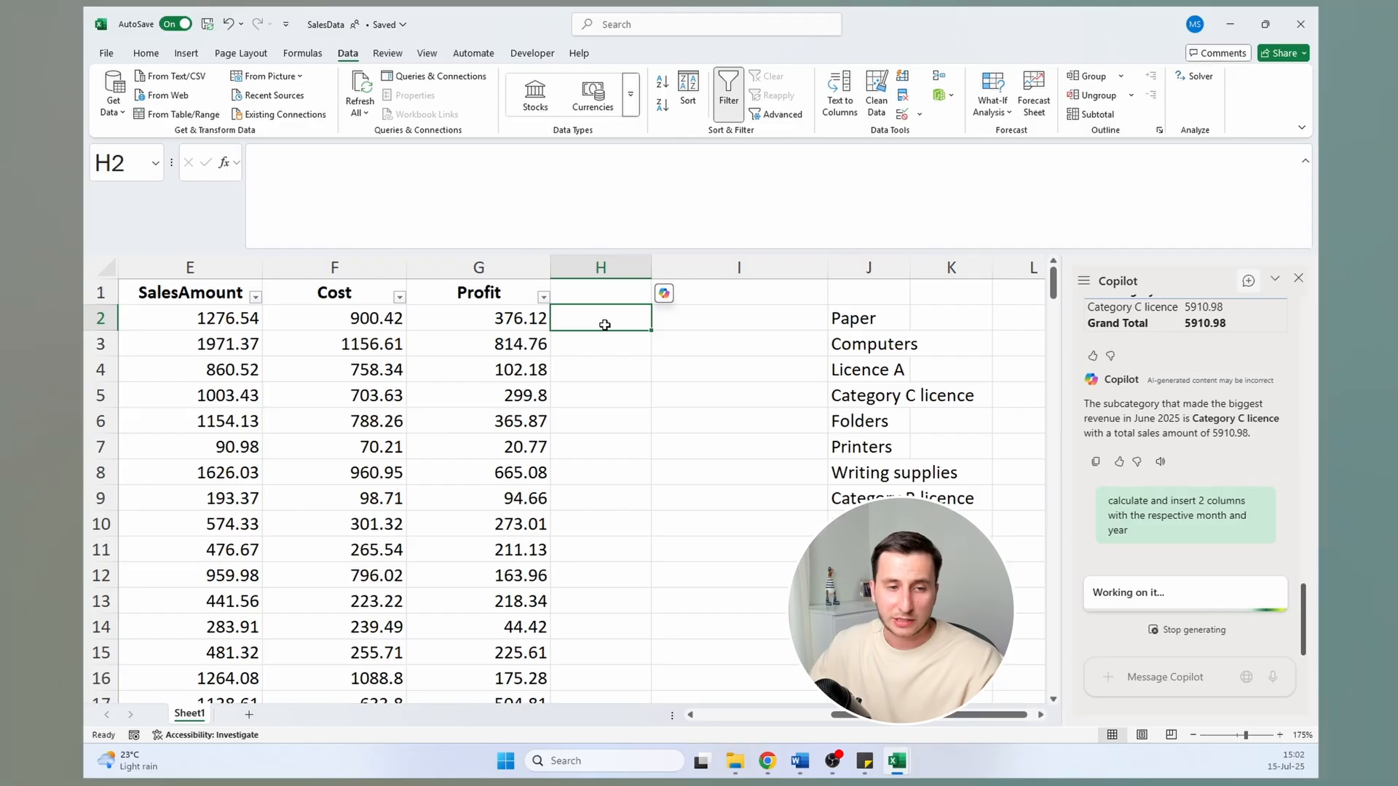
{"action": "left_click", "coordinate": [492, 313]}
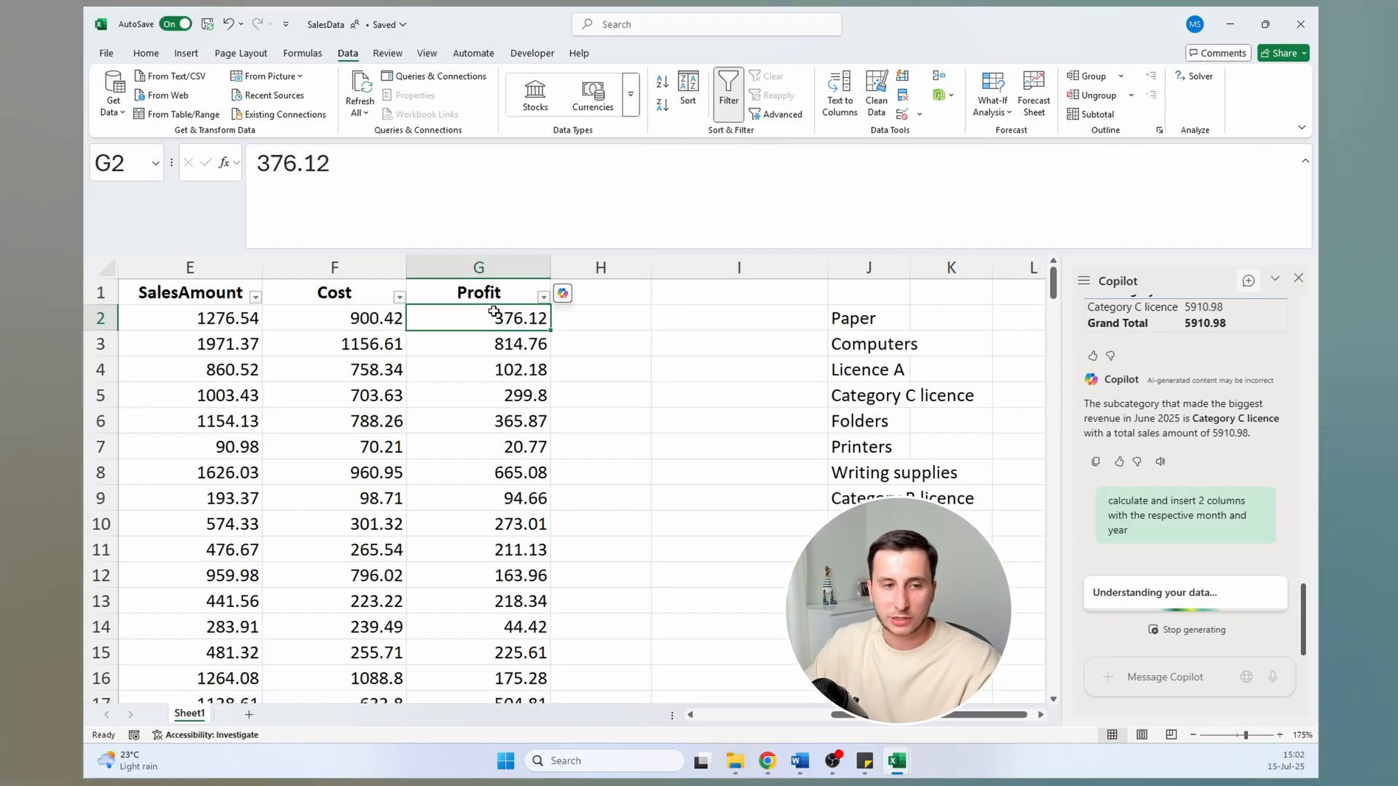
{"action": "key", "text": "ctrl+Left"}
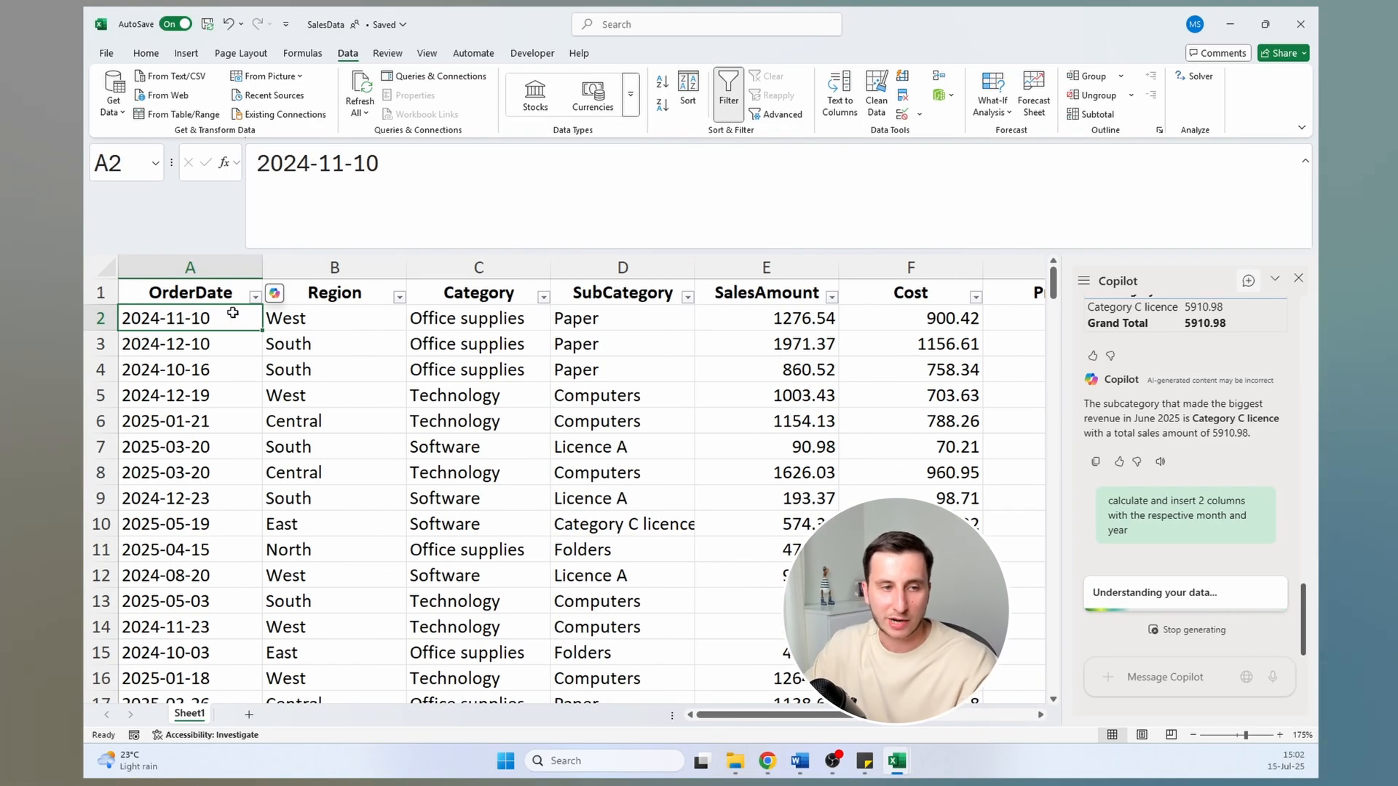
{"action": "key", "text": "ctrl+Right"}
{"action": "key", "text": "ctrl+Left"}
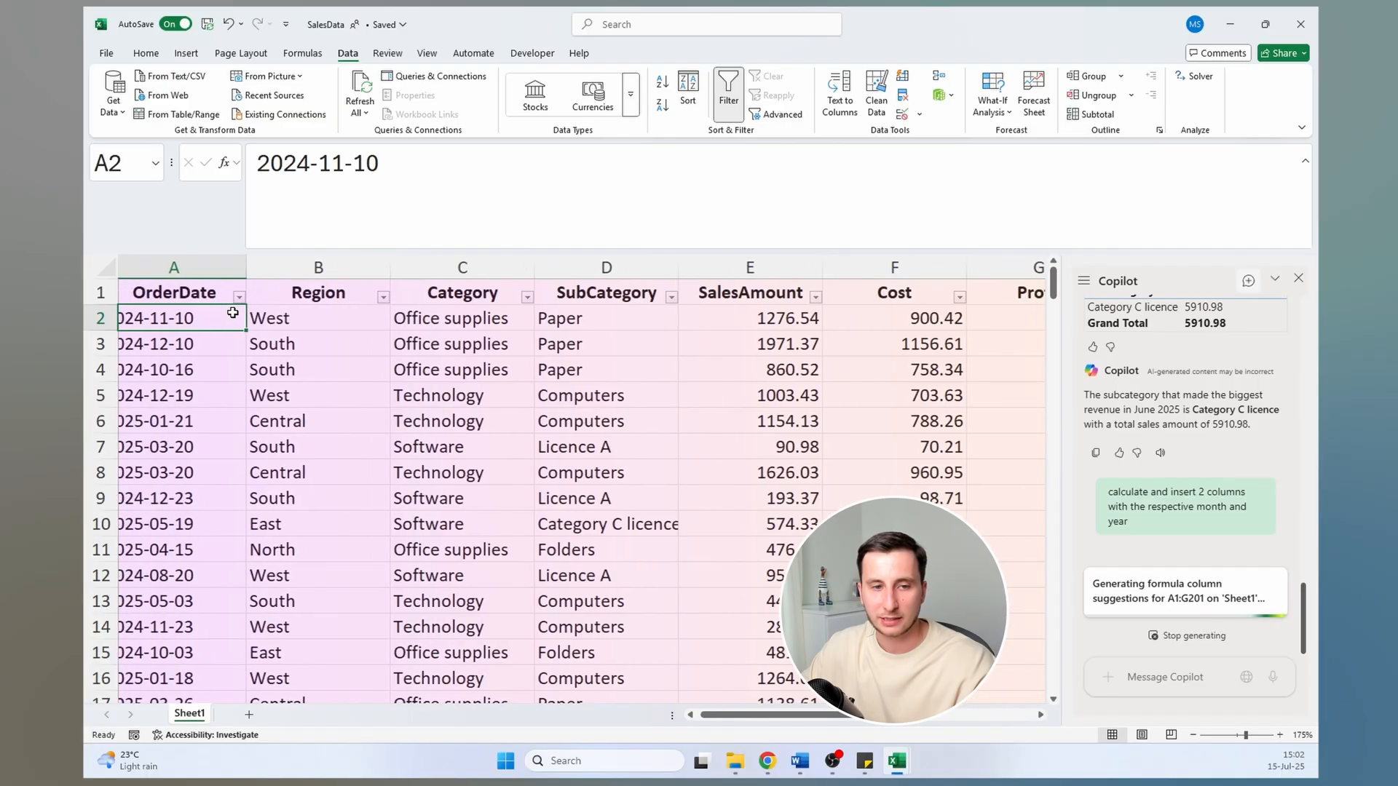
Review Copilot's suggested Month and Year formulas and insert both columns into H and I
{"action": "key", "text": "ctrl+Right"}
{"action": "key", "text": "Right"}
{"action": "key", "text": "Right"}
{"action": "key", "text": "Left"}
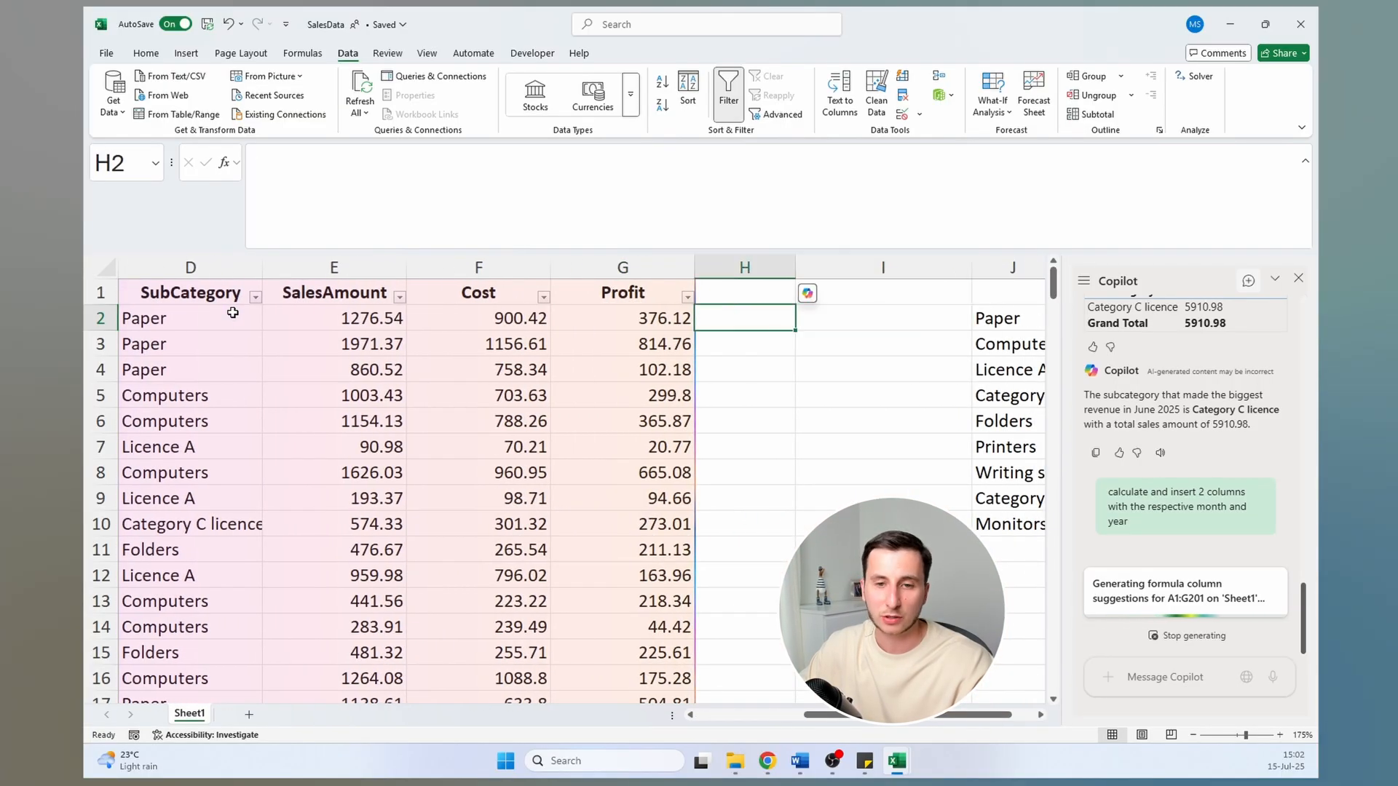
{"action": "key", "text": "Right"}
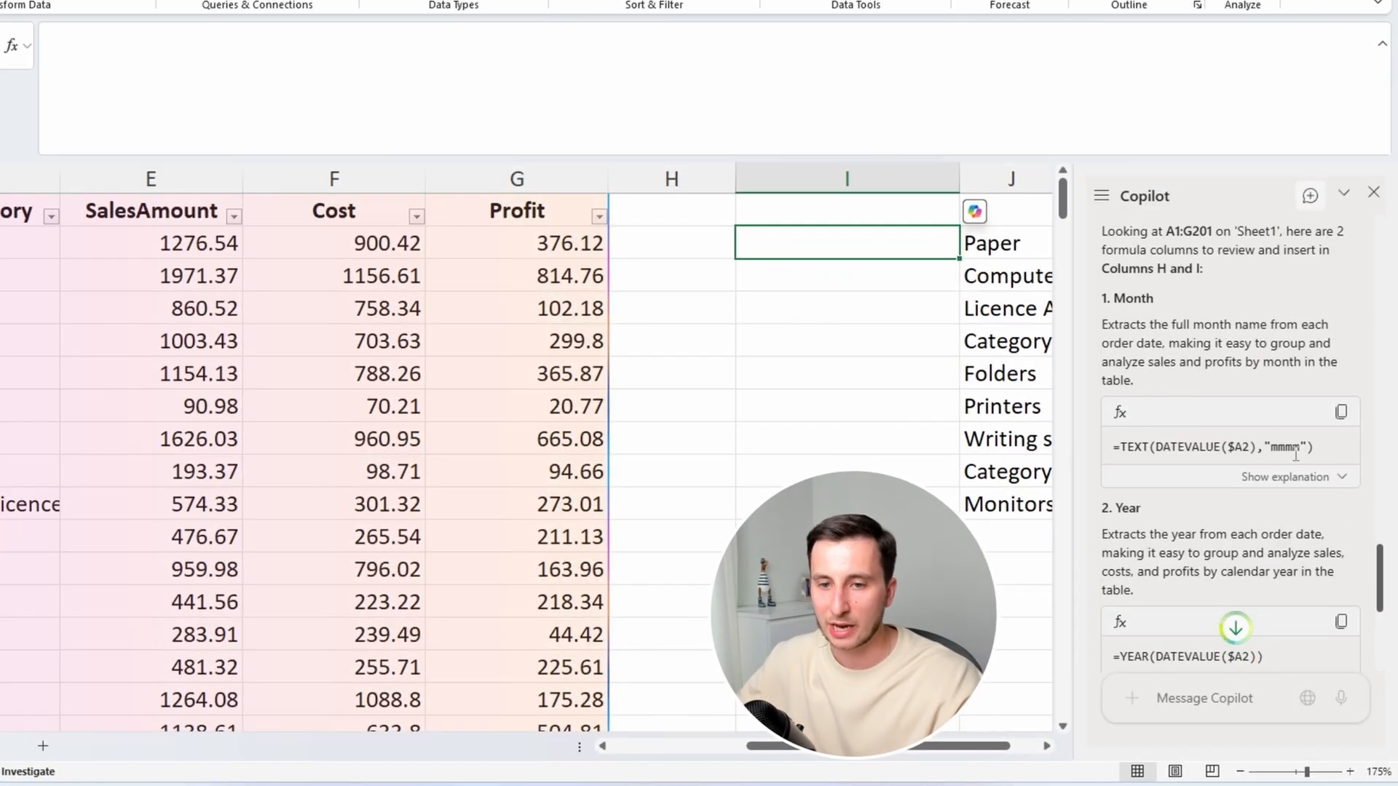
{"action": "left_click_drag", "start_coordinate": [1315, 450], "coordinate": [1126, 448]}
{"action": "left_click", "coordinate": [1204, 447]}
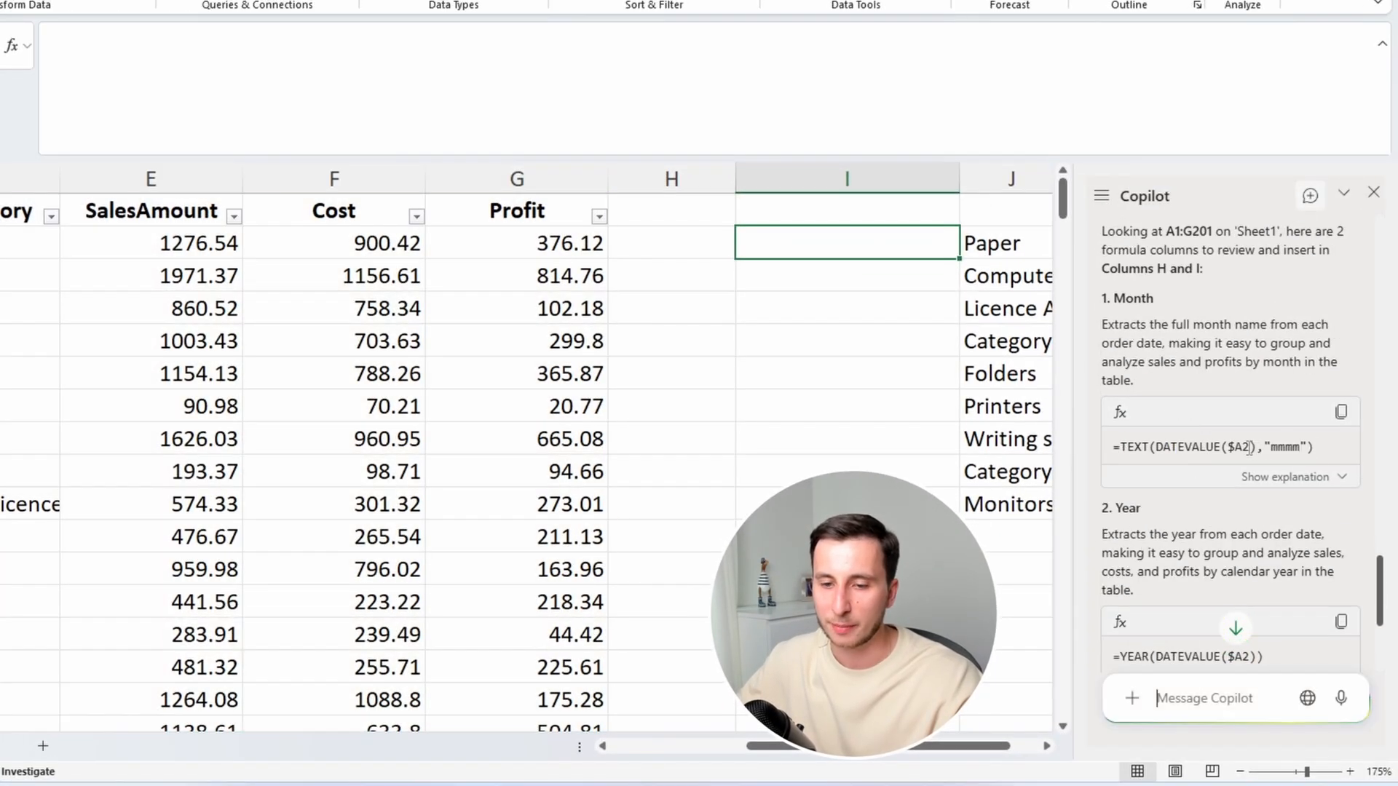
{"action": "scroll", "coordinate": [1183, 466], "scroll_direction": "down", "scroll_amount": 4}
{"action": "triple_click", "coordinate": [1154, 385]}
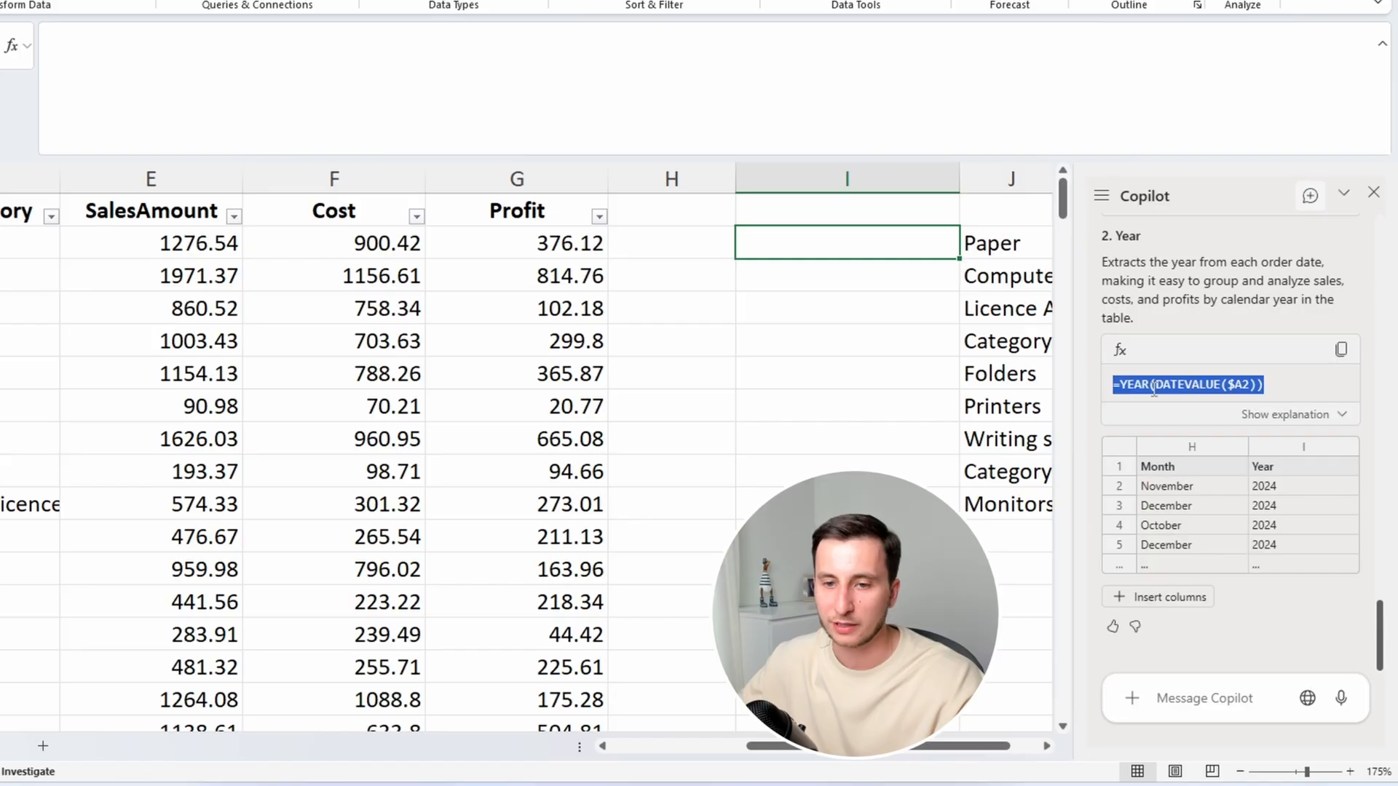
{"action": "left_click", "coordinate": [1168, 602]}
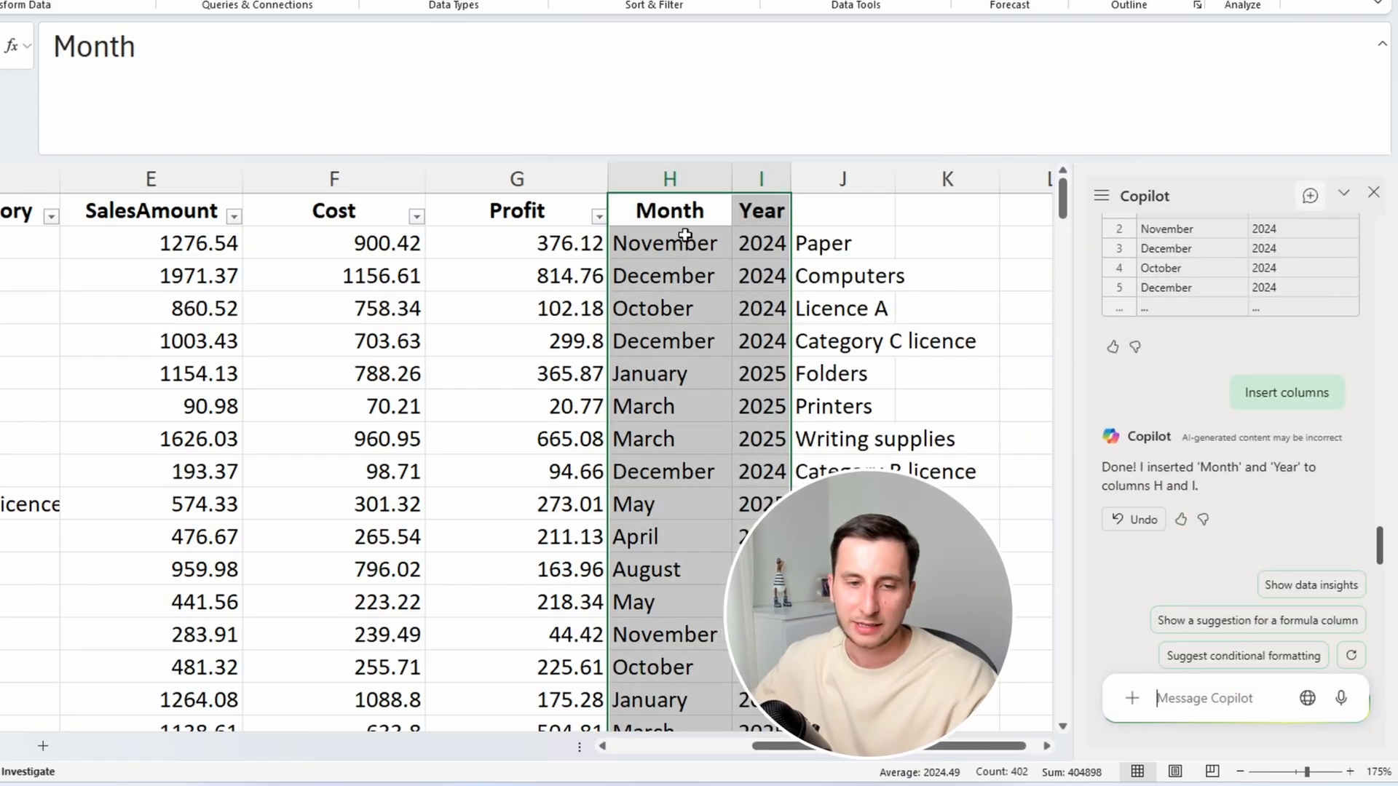
Check the new Month and Year cells and shift the subcategory list to column K, leaving column J empty
{"action": "left_click", "coordinate": [685, 234]}
{"action": "left_click", "coordinate": [757, 242]}
{"action": "left_click", "coordinate": [807, 240]}
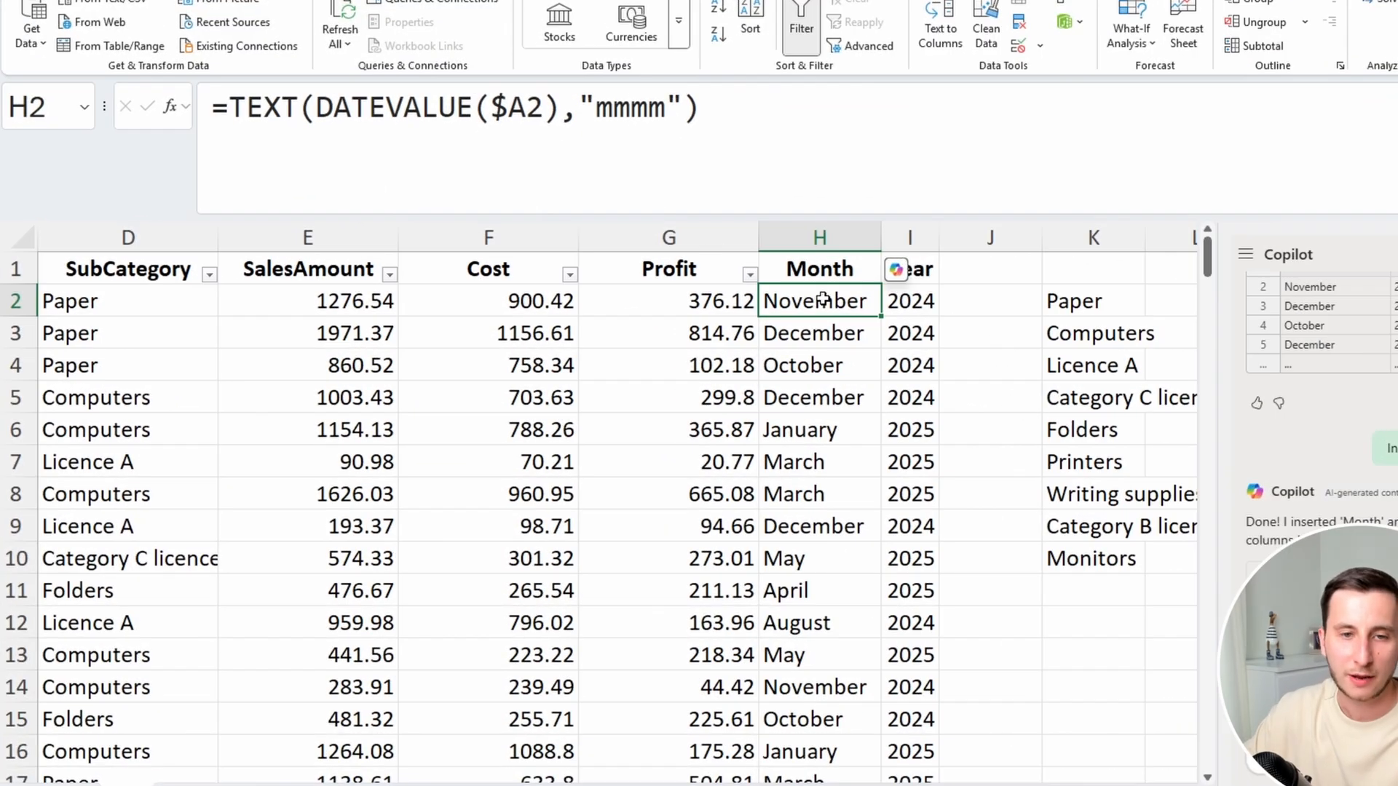
Begin a SUMIFS formula in cell L2, beside the first entry of the subcategory list
{"action": "key", "text": "ctrl+Left"}
{"action": "key", "text": "ctrl+Right"}
{"action": "key", "text": "Right"}
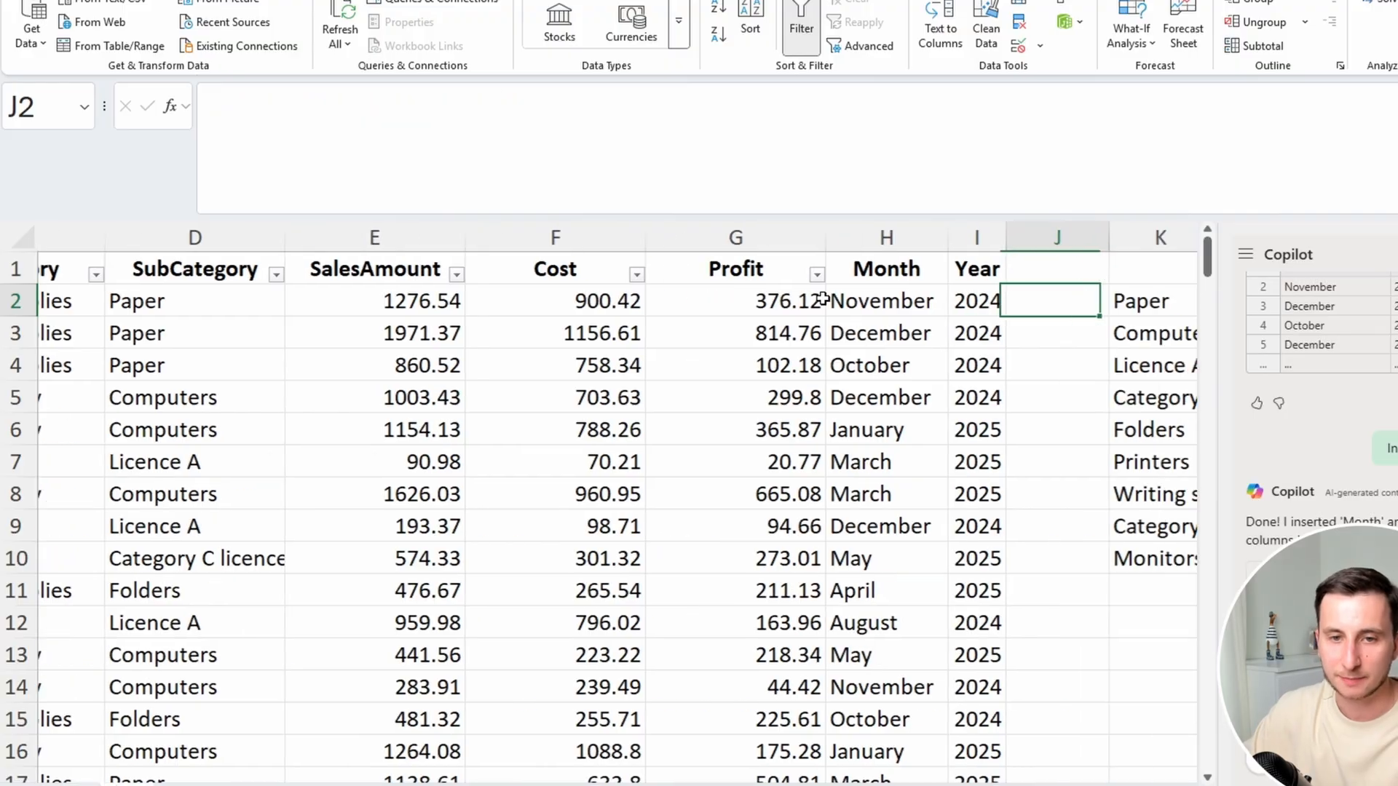
{"action": "key", "text": "Left"}
{"action": "key", "text": "Right"}
{"action": "key", "text": "Right"}
{"action": "key", "text": "Right"}
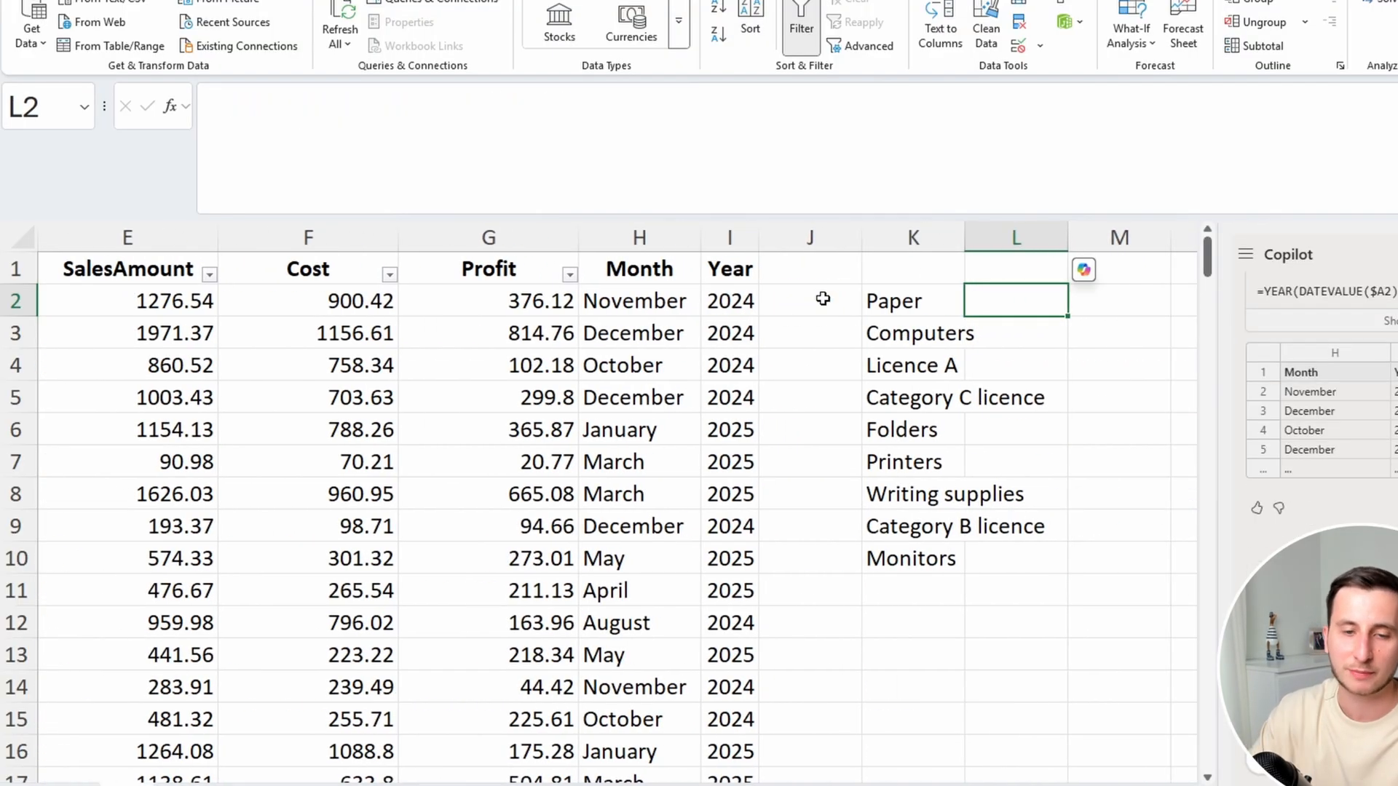
{"action": "type", "text": "=sj"}
{"action": "key", "text": "BackSpace"}
{"action": "type", "text": "umifs"}
{"action": "key", "text": "Tab"}
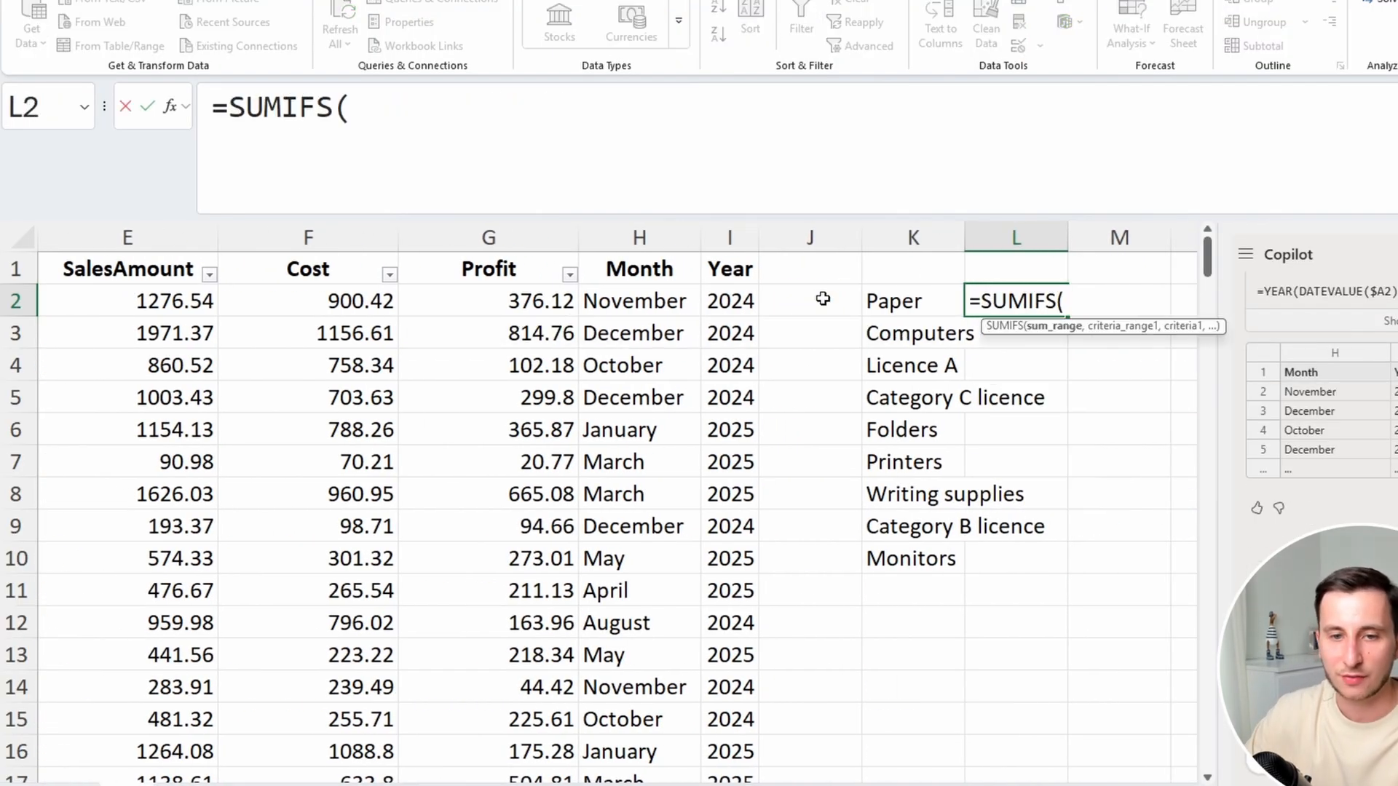
Use the SalesAmount cells $E$2:$E$201 as the absolute sum range of the SUMIFS formula
{"action": "key", "text": "Left"}
{"action": "key", "text": "ctrl+Left"}
{"action": "key", "text": "ctrl+Left"}
{"action": "key", "text": "ctrl+Right"}
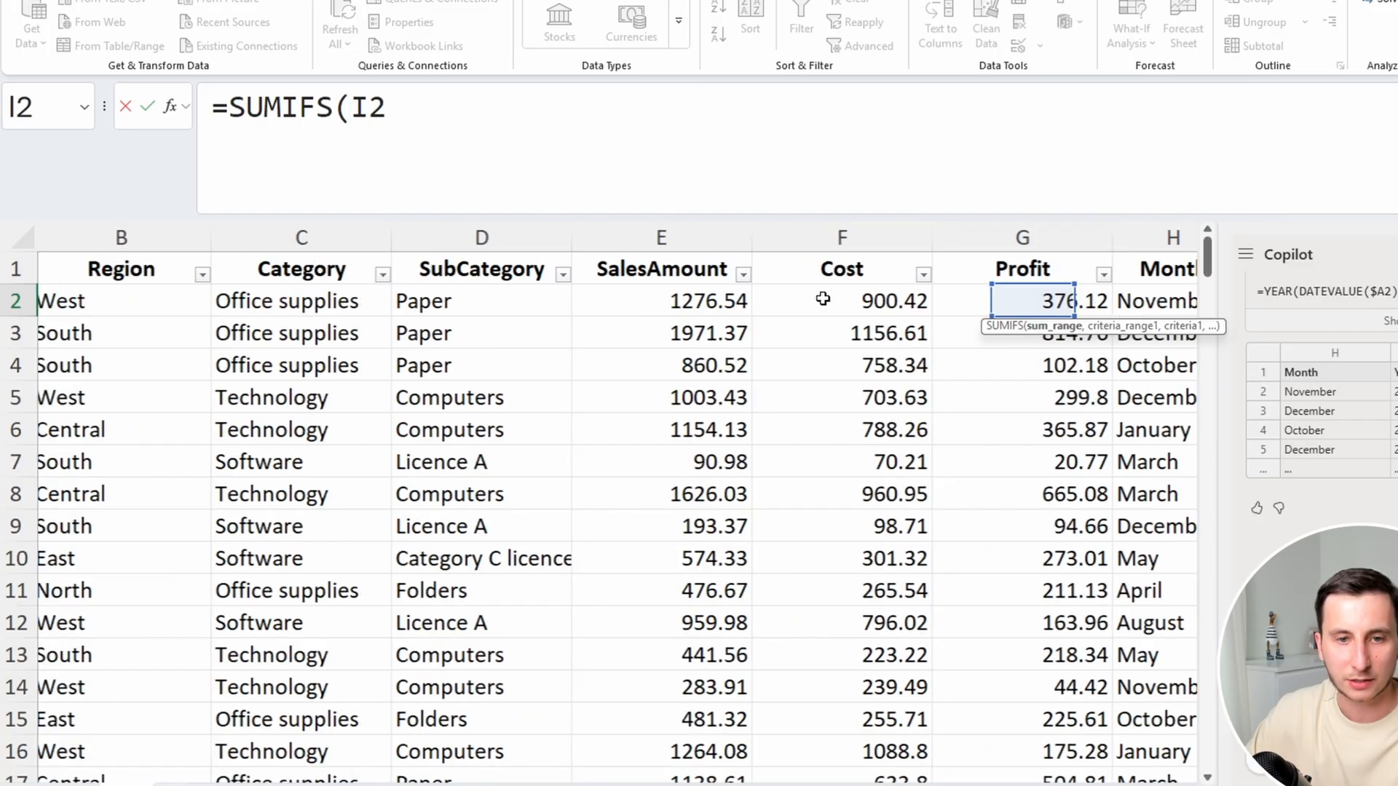
{"action": "key", "text": "Left"}
{"action": "key", "text": "Left"}
{"action": "key", "text": "Left"}
{"action": "key", "text": "Left"}
{"action": "key", "text": "ctrl+shift+Down"}
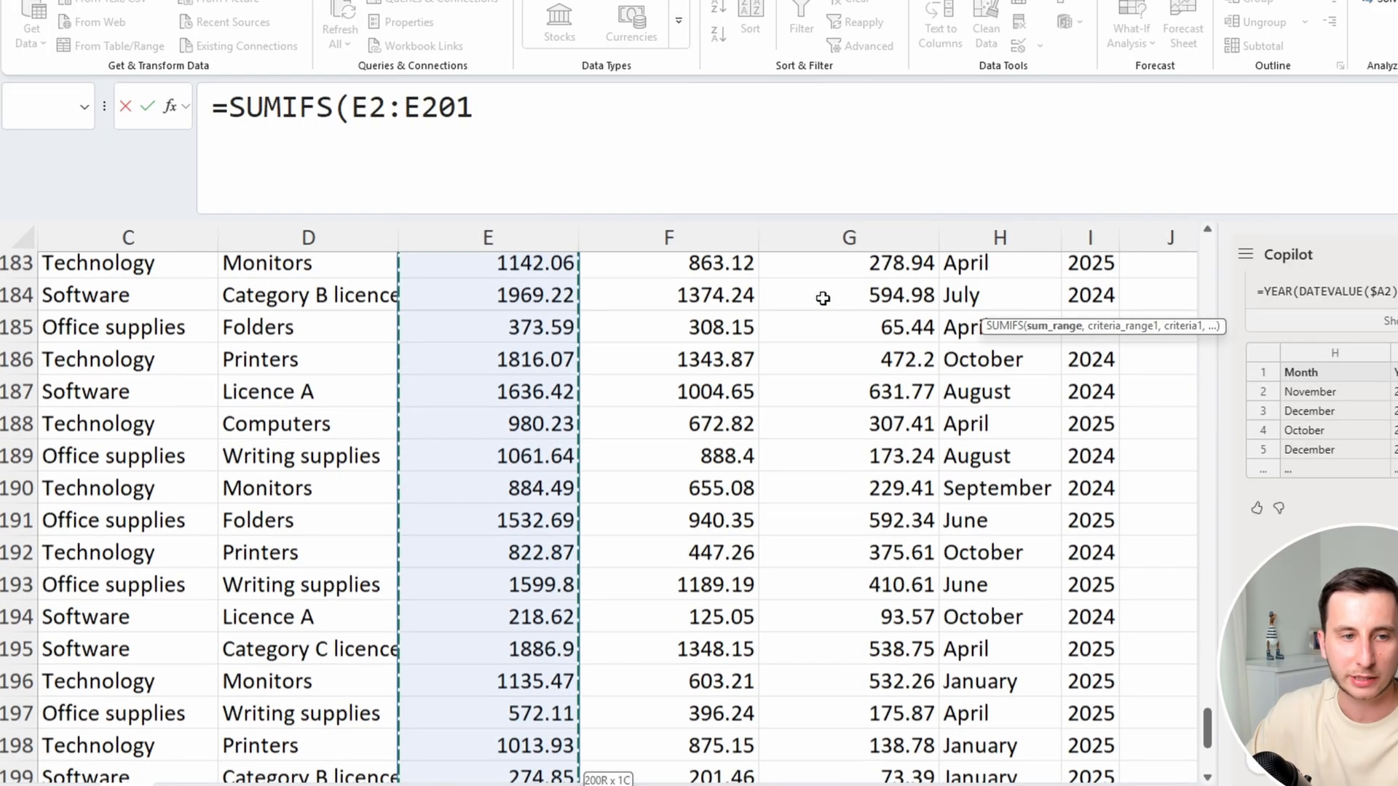
{"action": "key", "text": "F4"}
{"action": "type", "text": ","}
Add the SubCategory cells $D$2:$D$201 as the first criteria range, with K2 as its criterion
{"action": "key", "text": "ctrl+Left"}
{"action": "key", "text": "ctrl+Left"}
{"action": "key", "text": "ctrl+Left"}
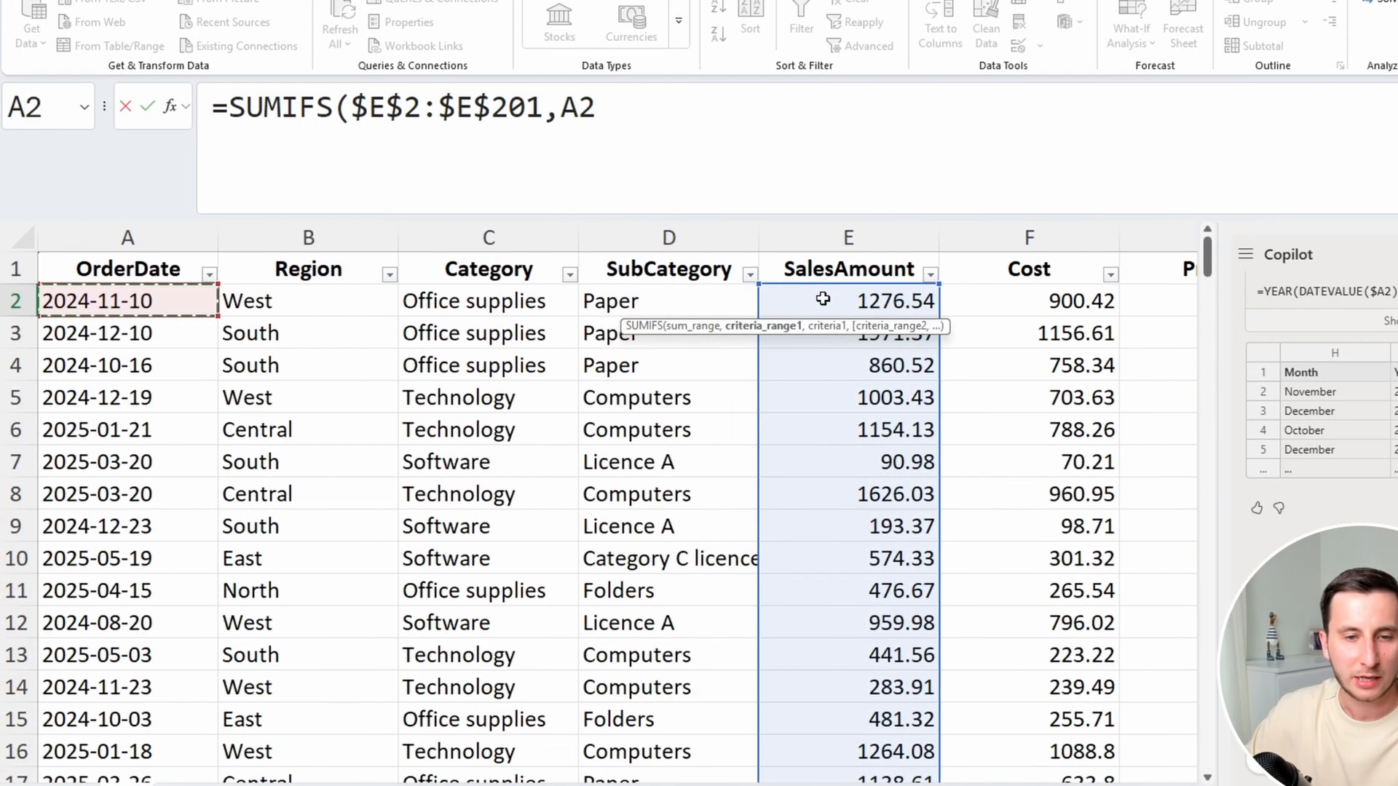
{"action": "key", "text": "Right"}
{"action": "key", "text": "Right"}
{"action": "key", "text": "Right"}
{"action": "key", "text": "ctrl+shift+Down"}
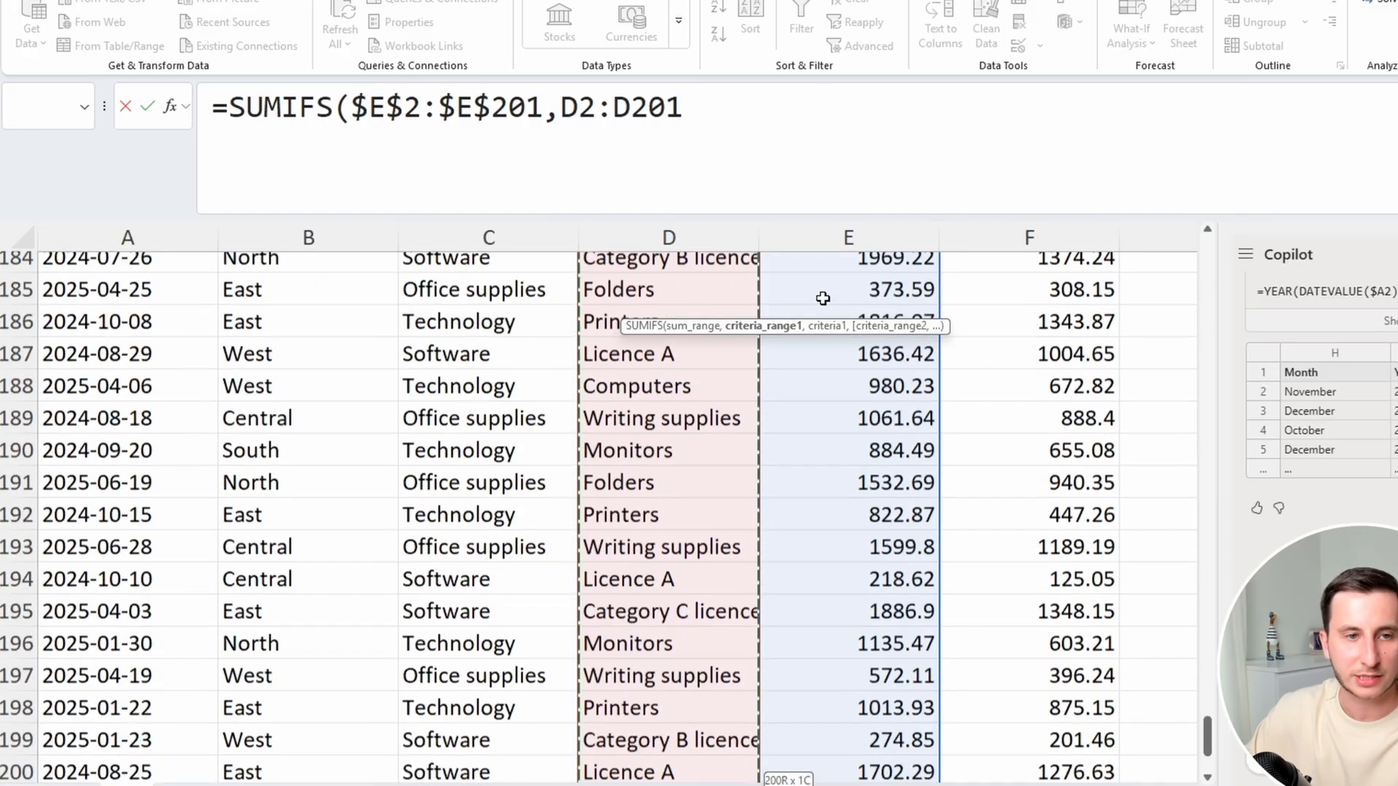
{"action": "key", "text": "F4"}
{"action": "type", "text": ","}
{"action": "key", "text": "Left"}
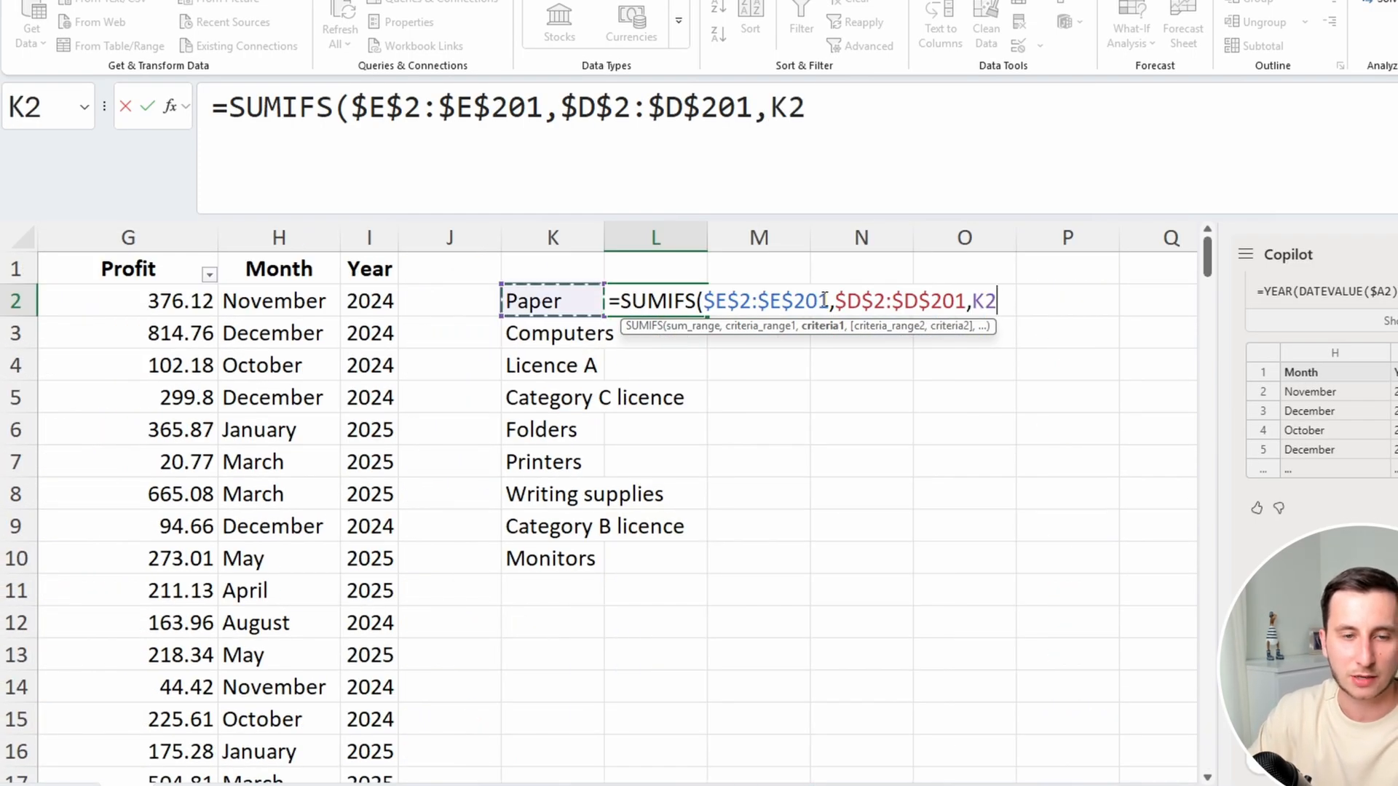
{"action": "type", "text": ","}
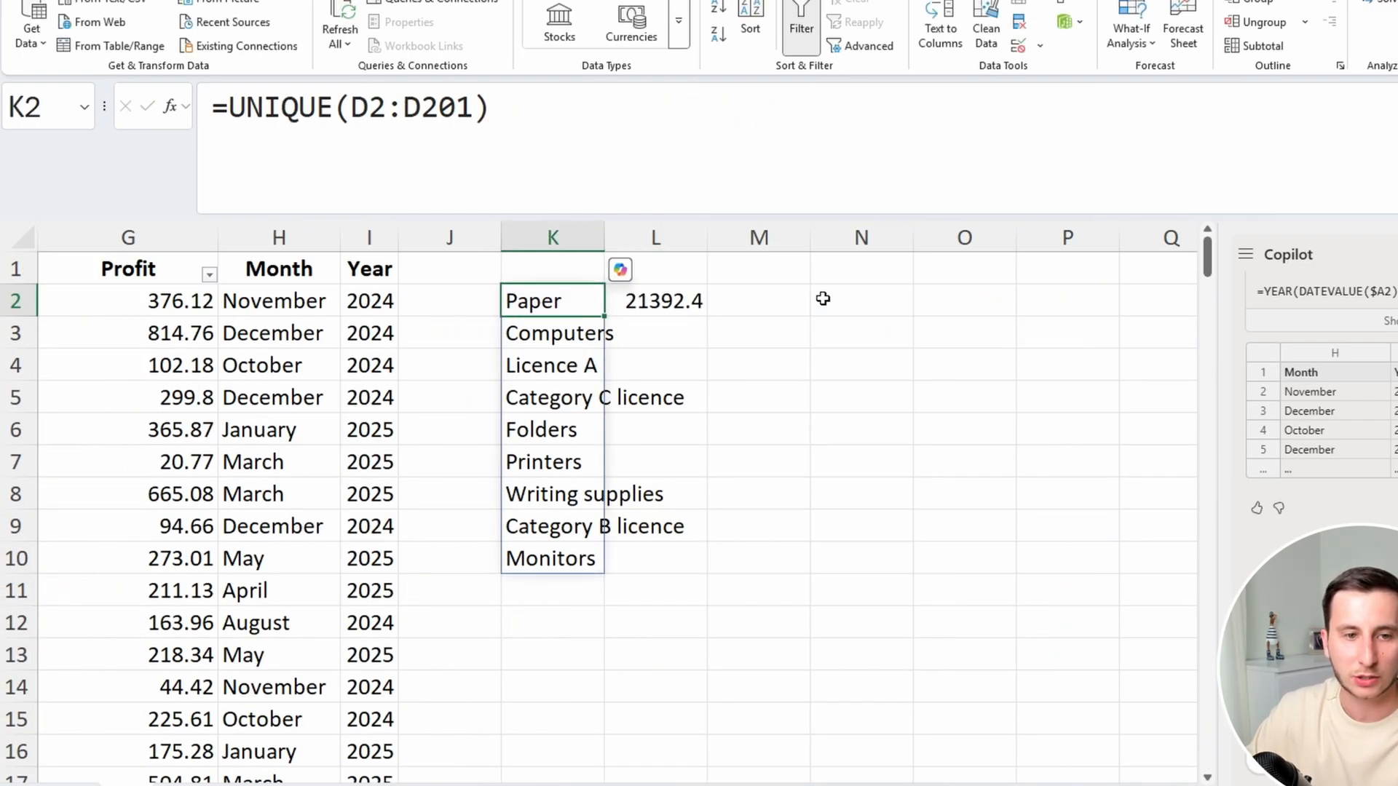
Replace the first criterion in L2's SUMIFS formula with the spilled subcategory list K2#
{"action": "key", "text": "Right"}
{"action": "key", "text": "F2"}
{"action": "key", "text": "BackSpace"}
{"action": "key", "text": "BackSpace"}
{"action": "key", "text": "BackSpace"}
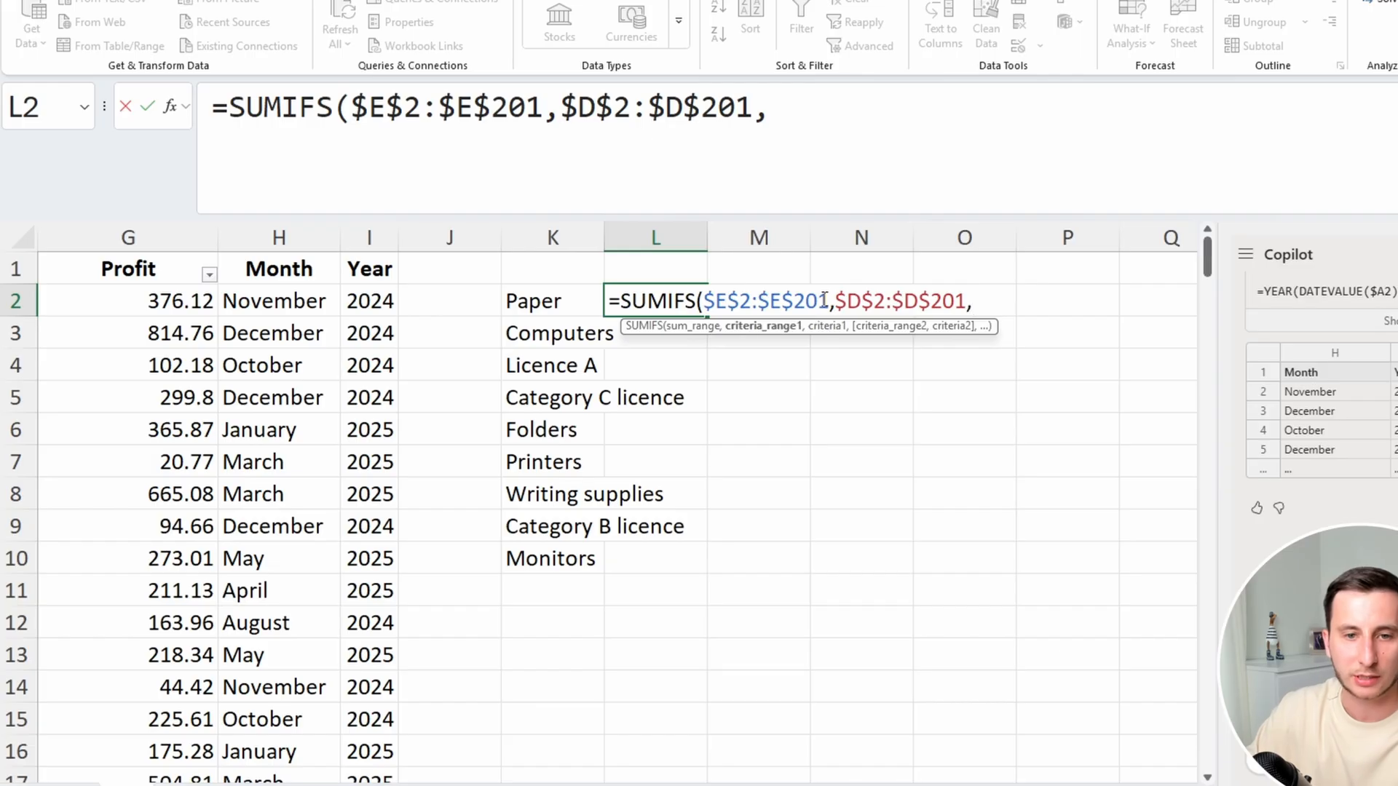
{"action": "key", "text": "Left"}
{"action": "type", "text": "#,"}
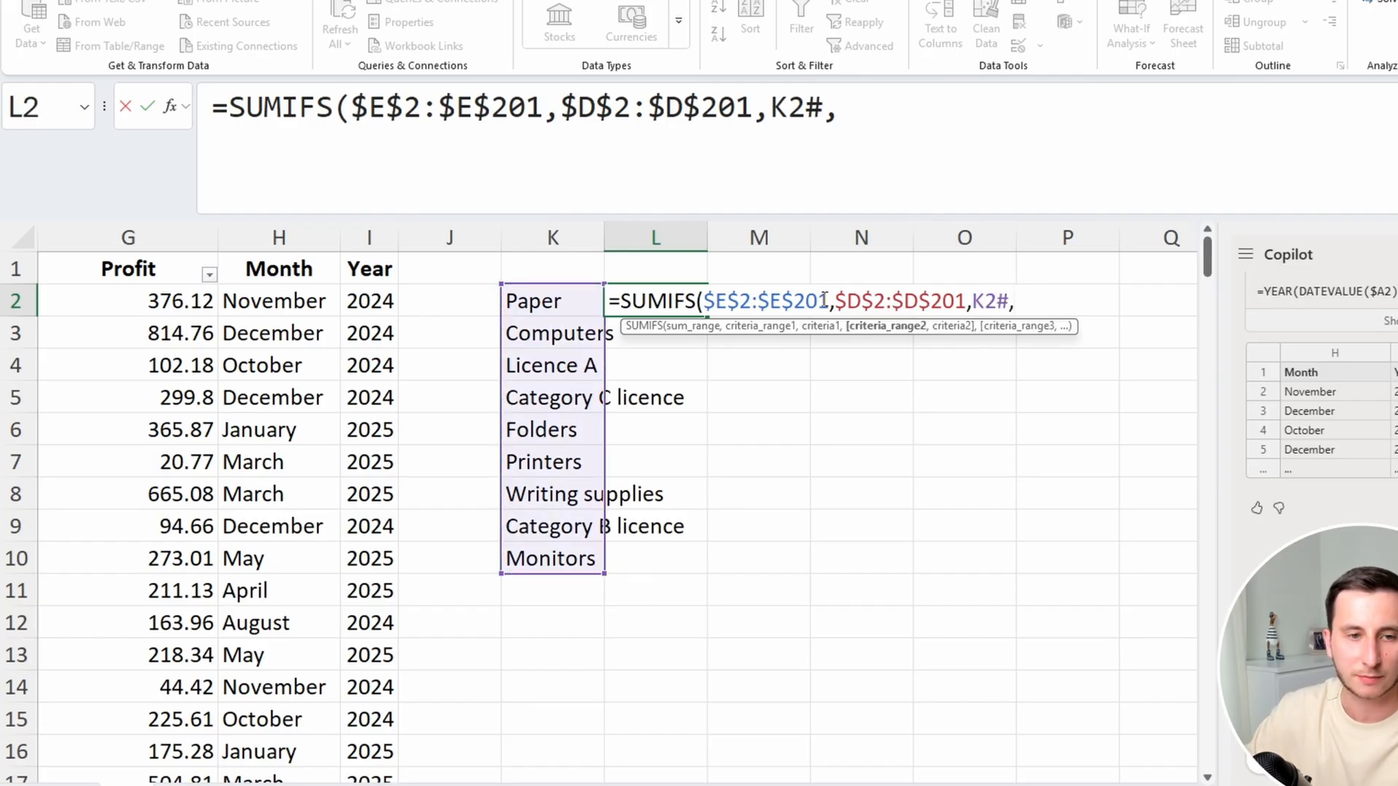
Add the Month cells $H$2:$H$201 as the second criteria range, with "November" as its criterion
{"action": "key", "text": "Left"}
{"action": "key", "text": "Left"}
{"action": "key", "text": "Left"}
{"action": "key", "text": "Left"}
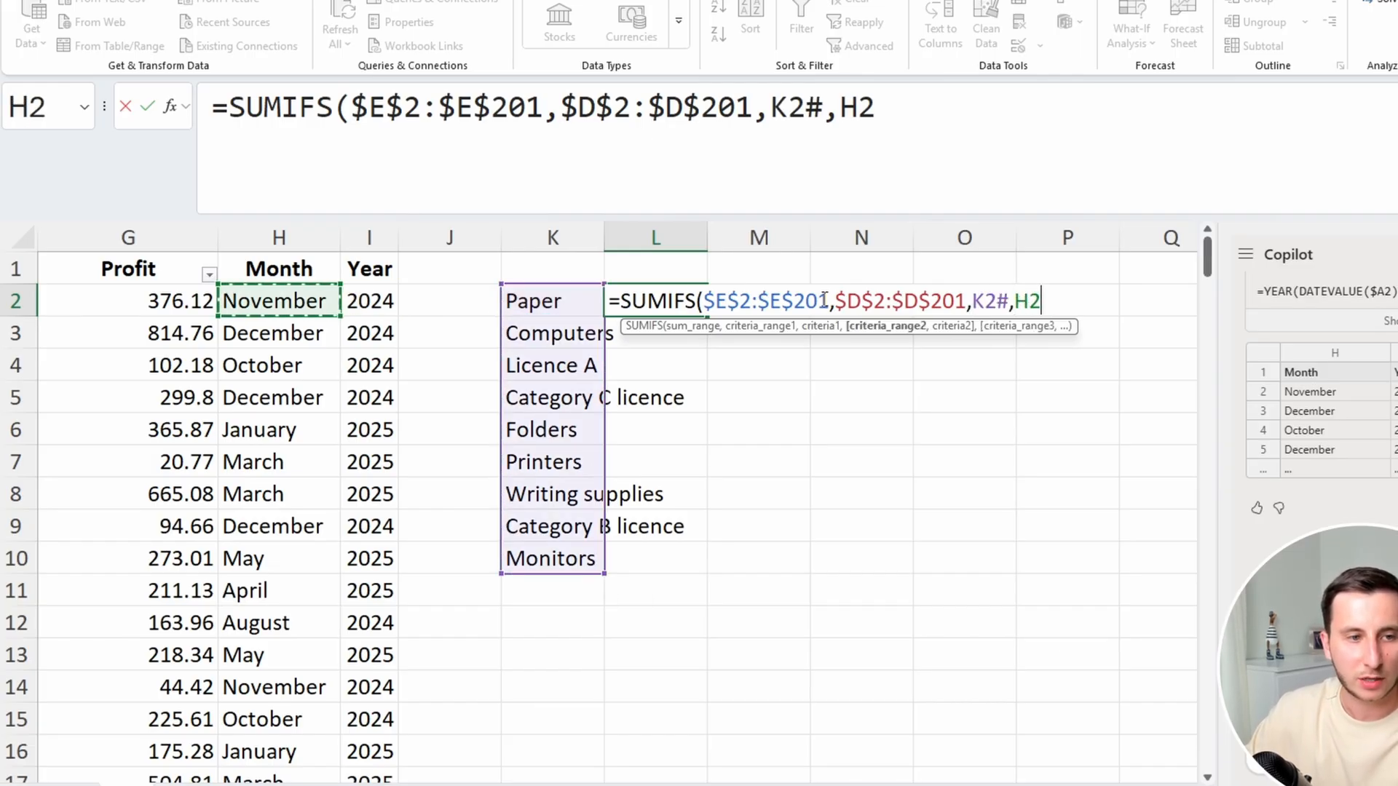
{"action": "key", "text": "ctrl+shift+Down"}
{"action": "key", "text": "F4"}
{"action": "type", "text": ","}
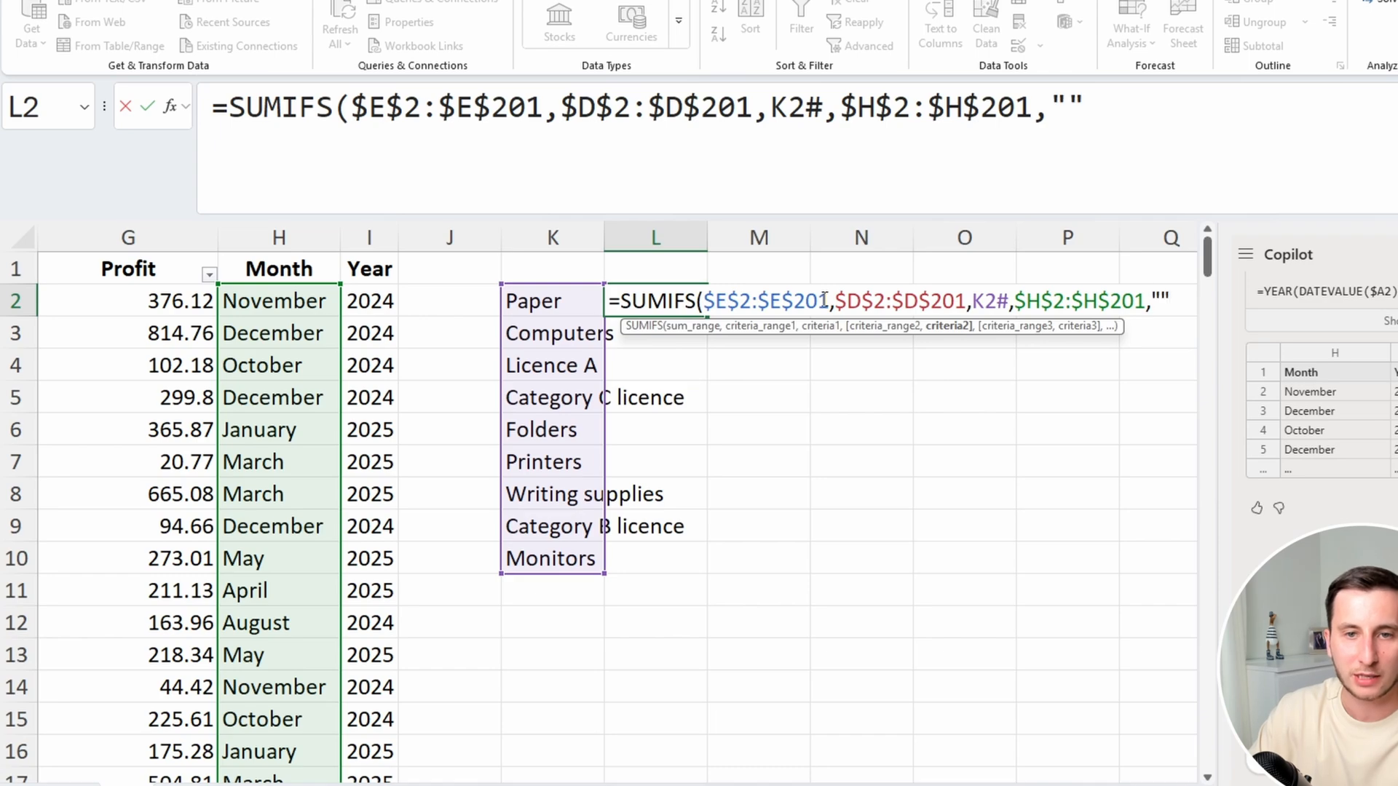
{"action": "type", "text": "\"Novembber"}
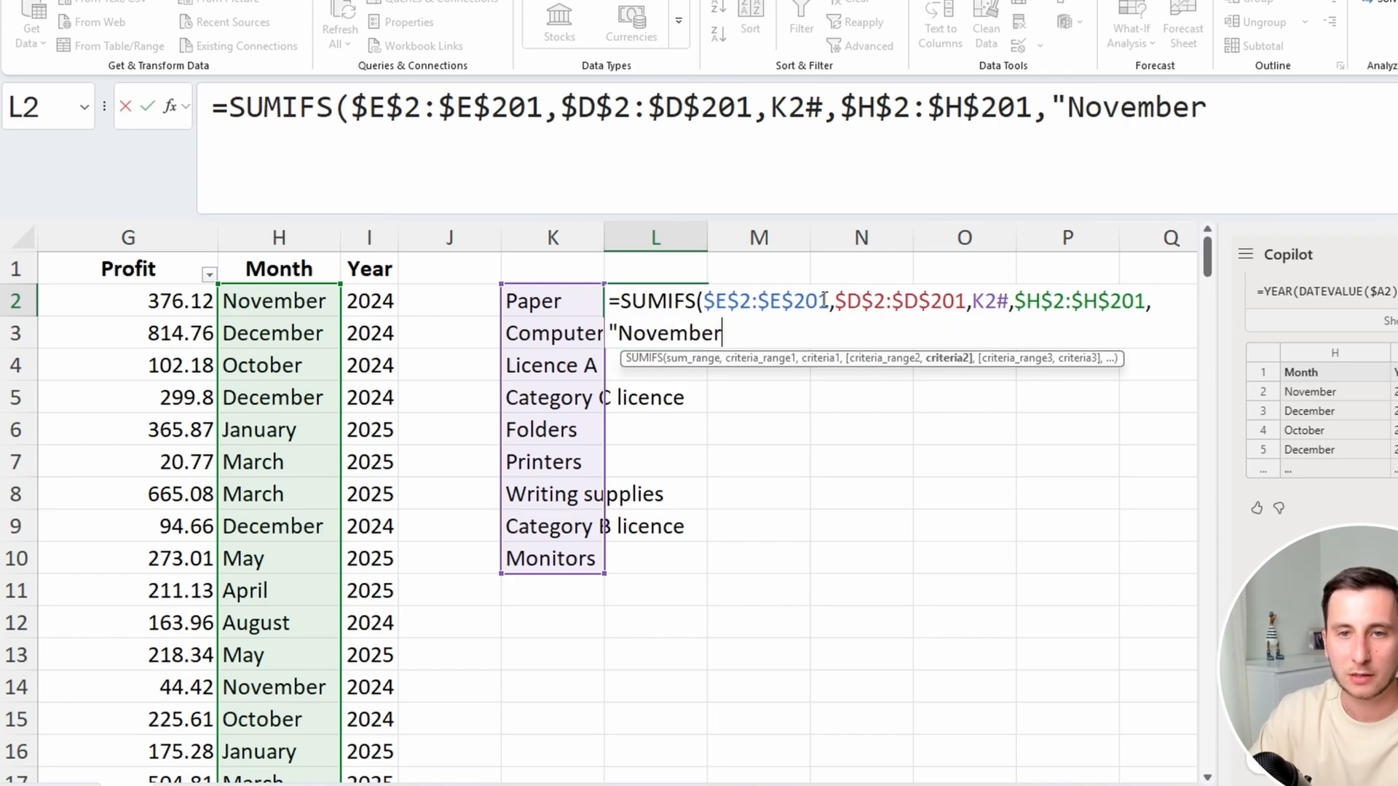
{"action": "type", "text": ","}
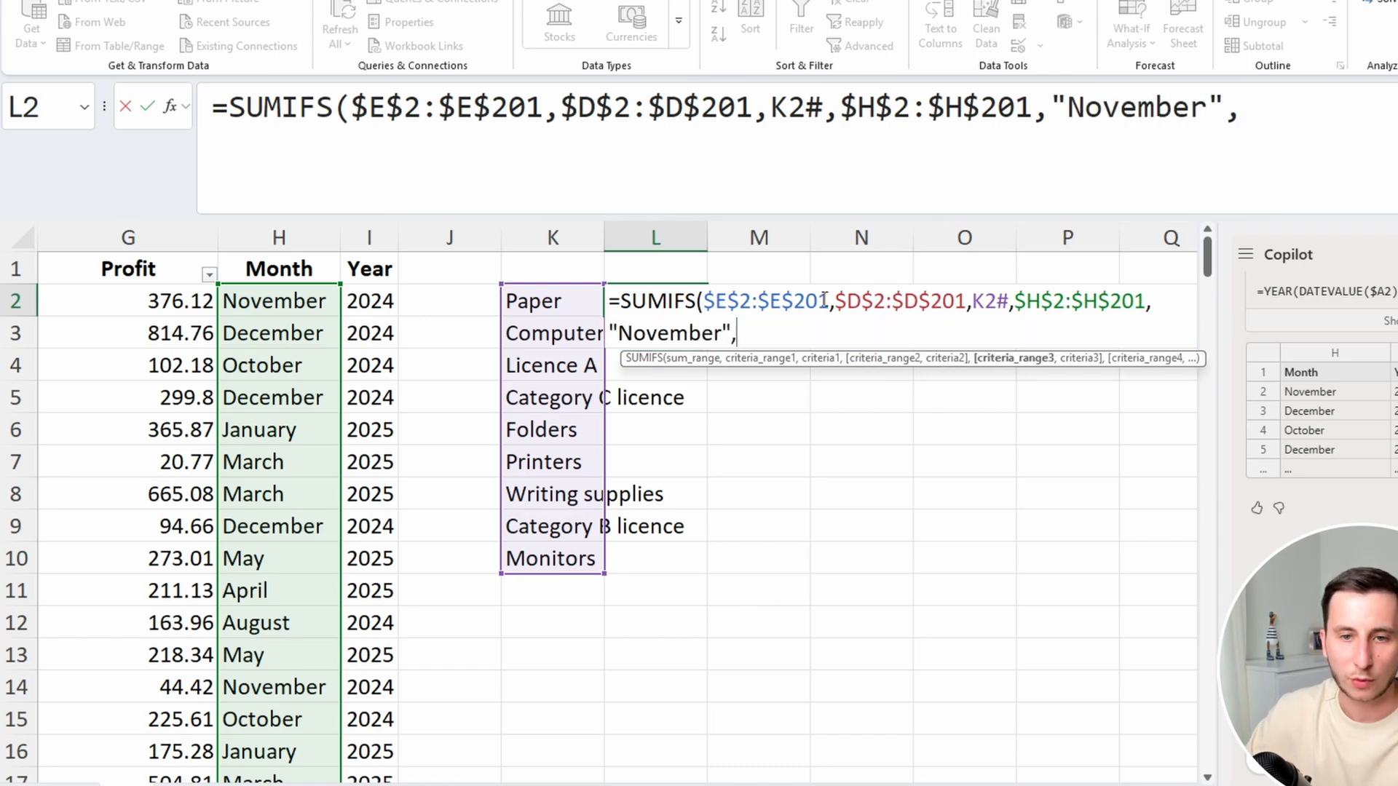
Add the Year cells $I$2:$I$201 with criterion "2025" as the third condition and enter the SUMIFS formula
{"action": "key", "text": "Left"}
{"action": "key", "text": "Left"}
{"action": "key", "text": "Left"}
{"action": "key", "text": "ctrl+shift+Down"}
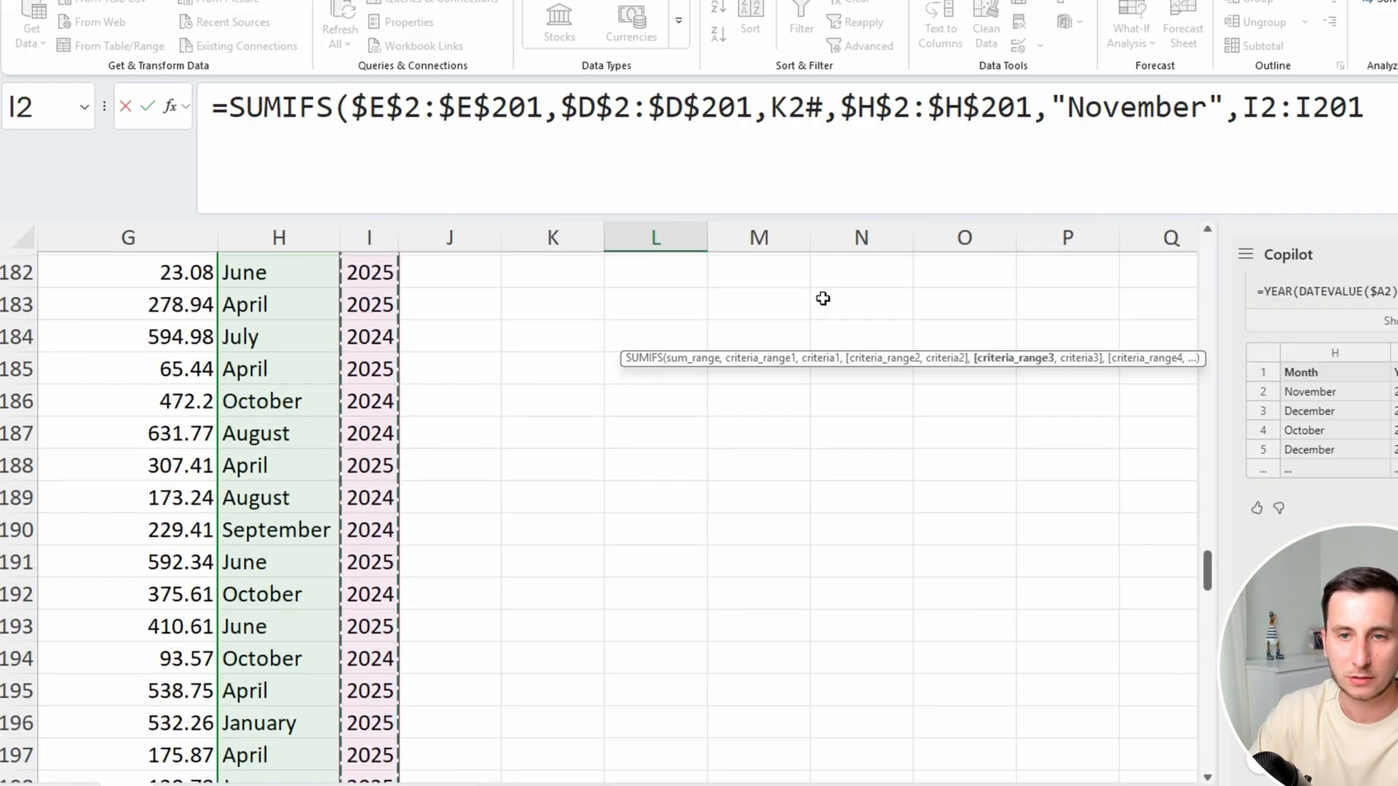
{"action": "key", "text": "F4"}
{"action": "type", "text": ",\"2025"}
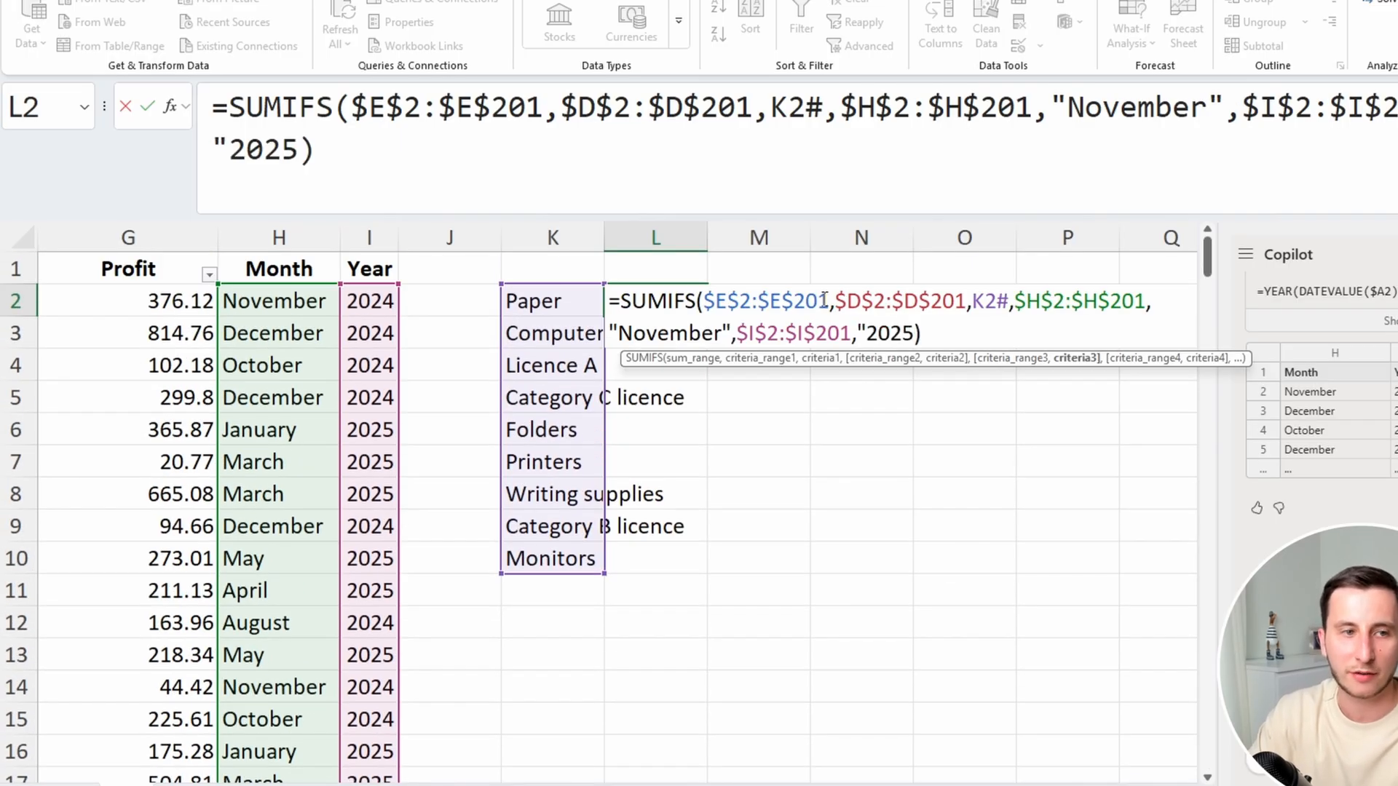
{"action": "key", "text": "Return"}
{"action": "key", "text": "Return"}
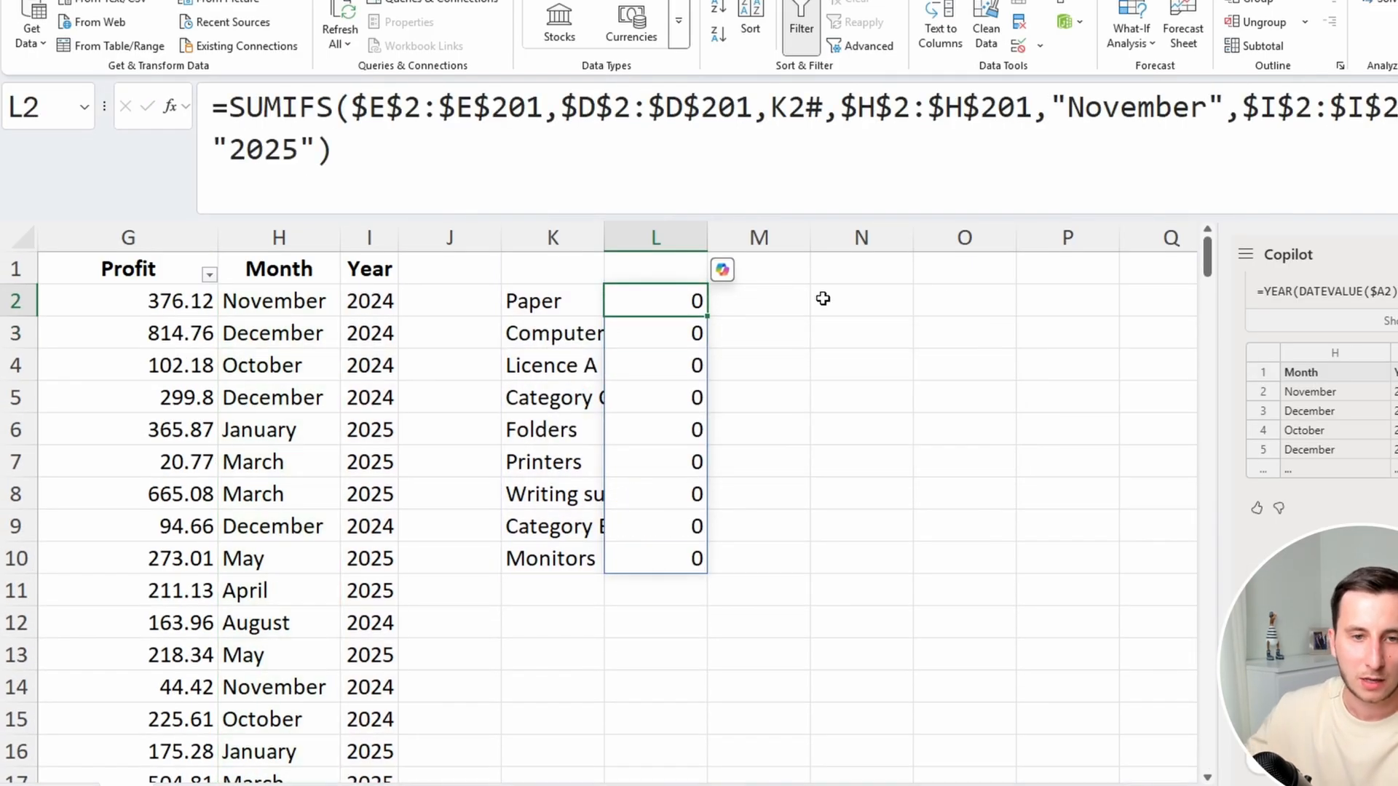
Change the month criterion in L2's SUMIFS formula to "June"
{"action": "left_click", "coordinate": [374, 145]}
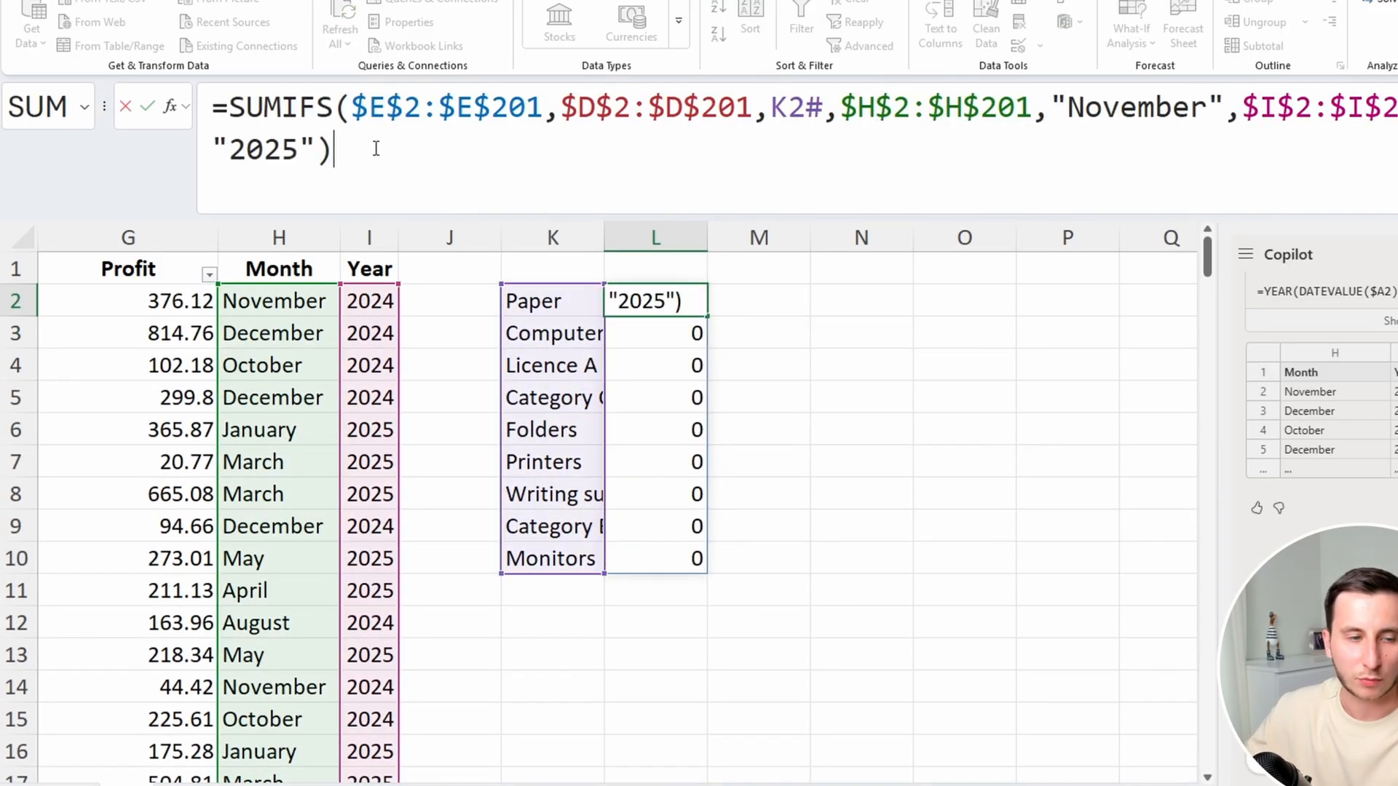
{"action": "left_click", "coordinate": [313, 151]}
{"action": "left_click", "coordinate": [1351, 107]}
{"action": "left_click", "coordinate": [1138, 110]}
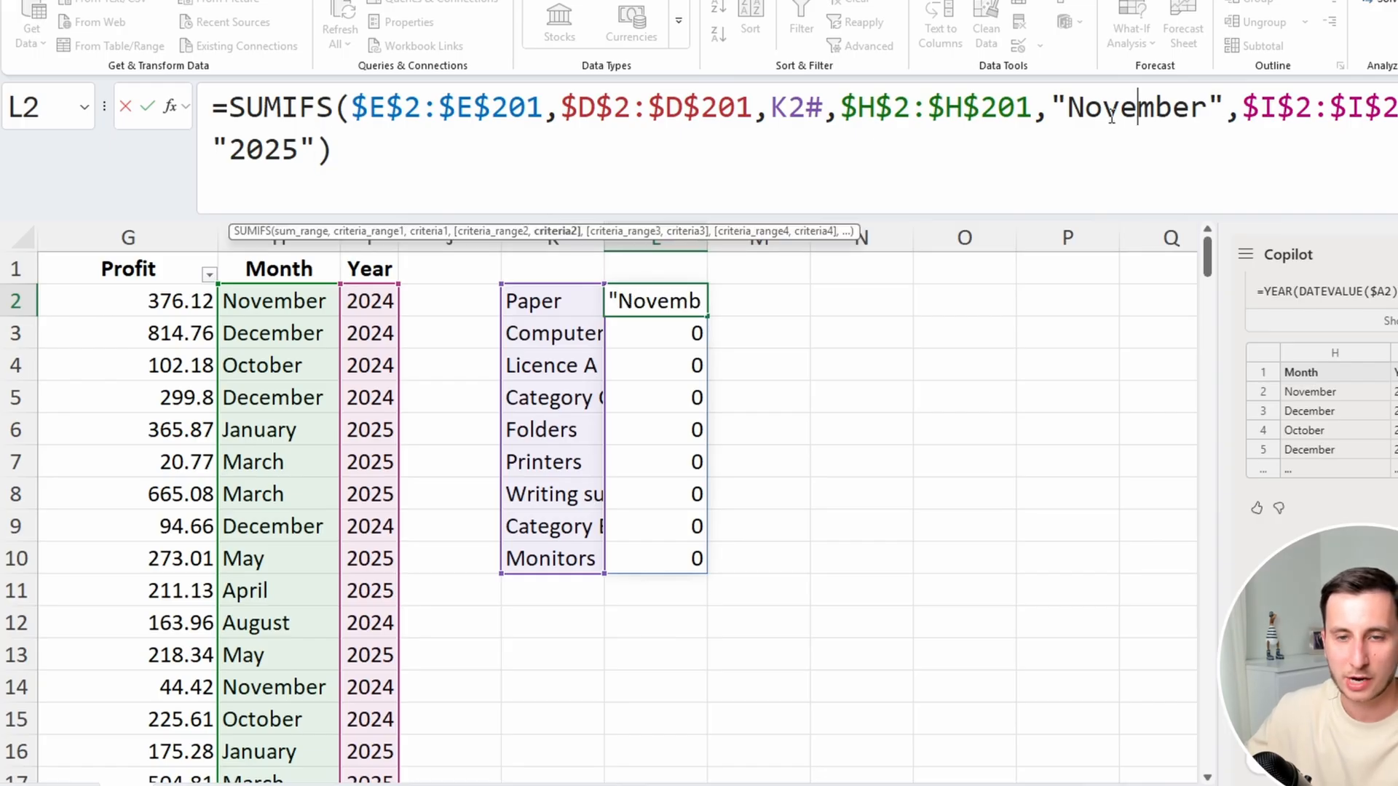
{"action": "left_click", "coordinate": [902, 105]}
{"action": "left_click", "coordinate": [1117, 120]}
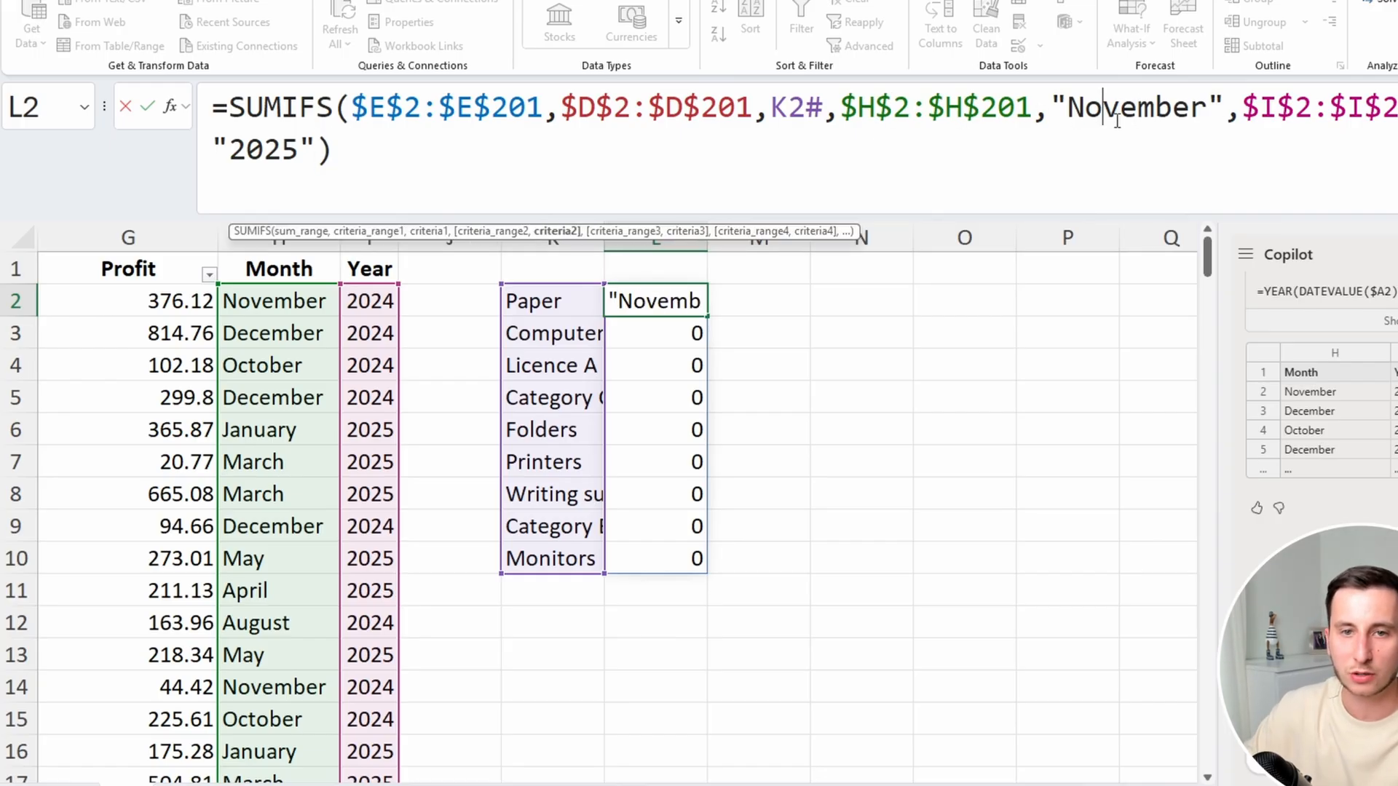
{"action": "double_click", "coordinate": [1117, 121]}
{"action": "type", "text": "June"}
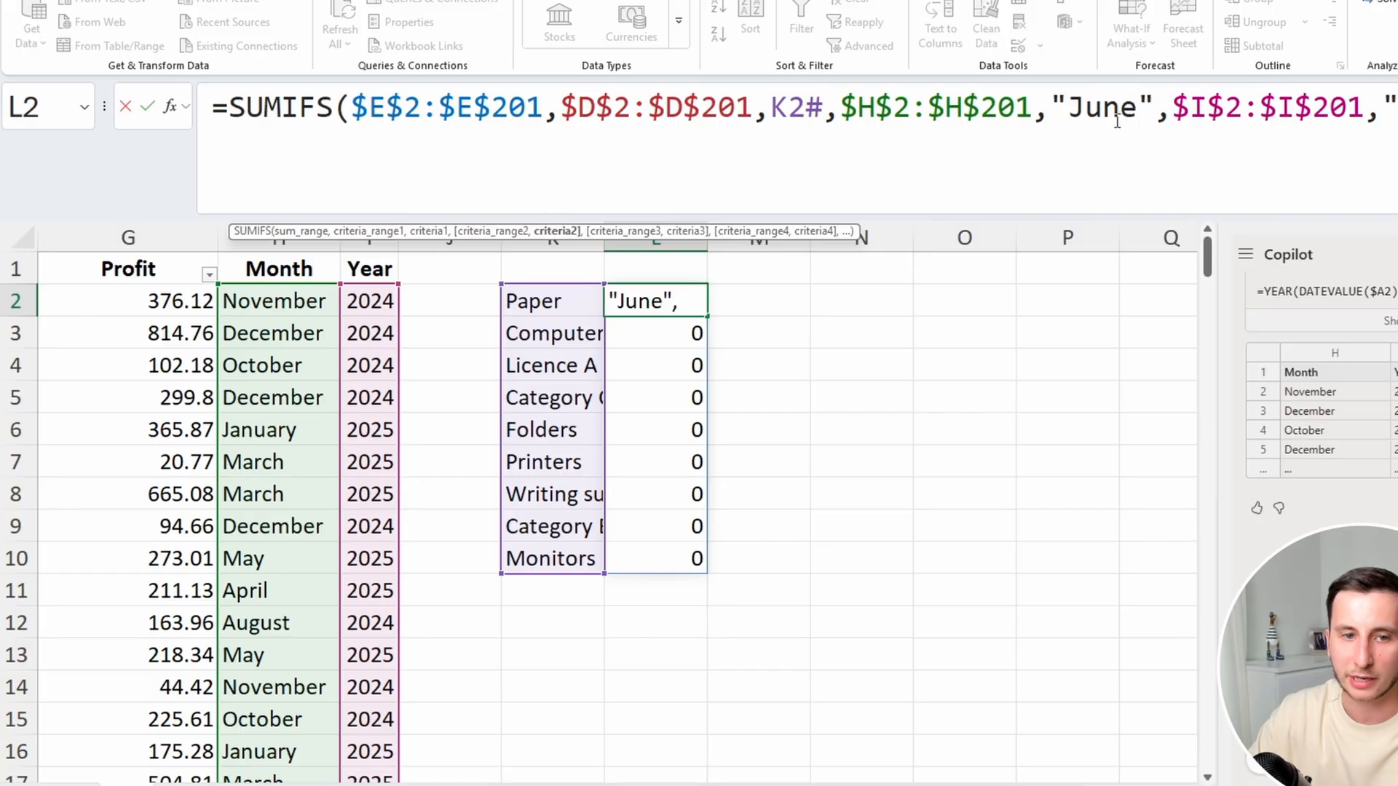
{"action": "key", "text": "Return"}
{"action": "key", "text": "Up"}
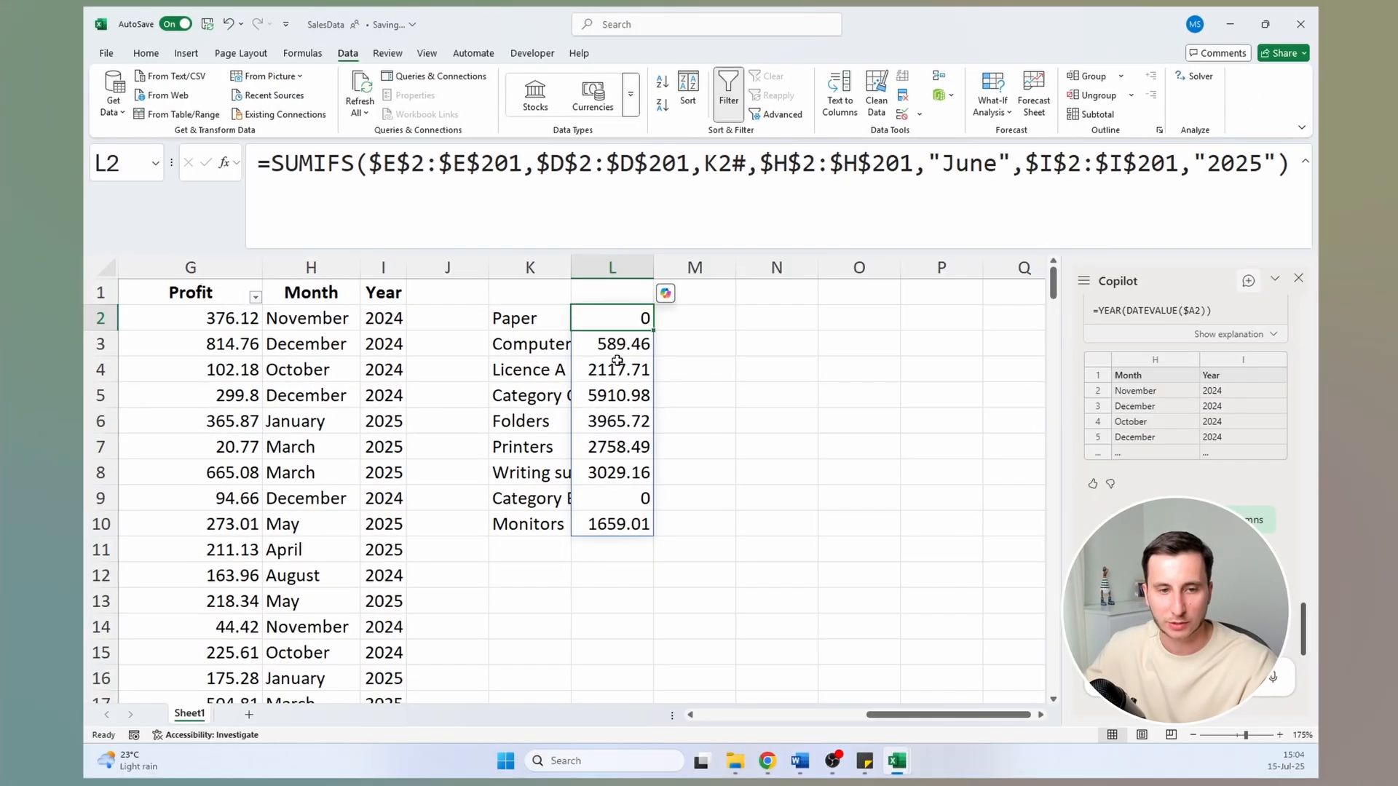
Examine Copilot's earlier answer on the top subcategory by sales amount in June 2025
{"action": "scroll", "coordinate": [1183, 450], "scroll_direction": "up", "scroll_amount": 12}
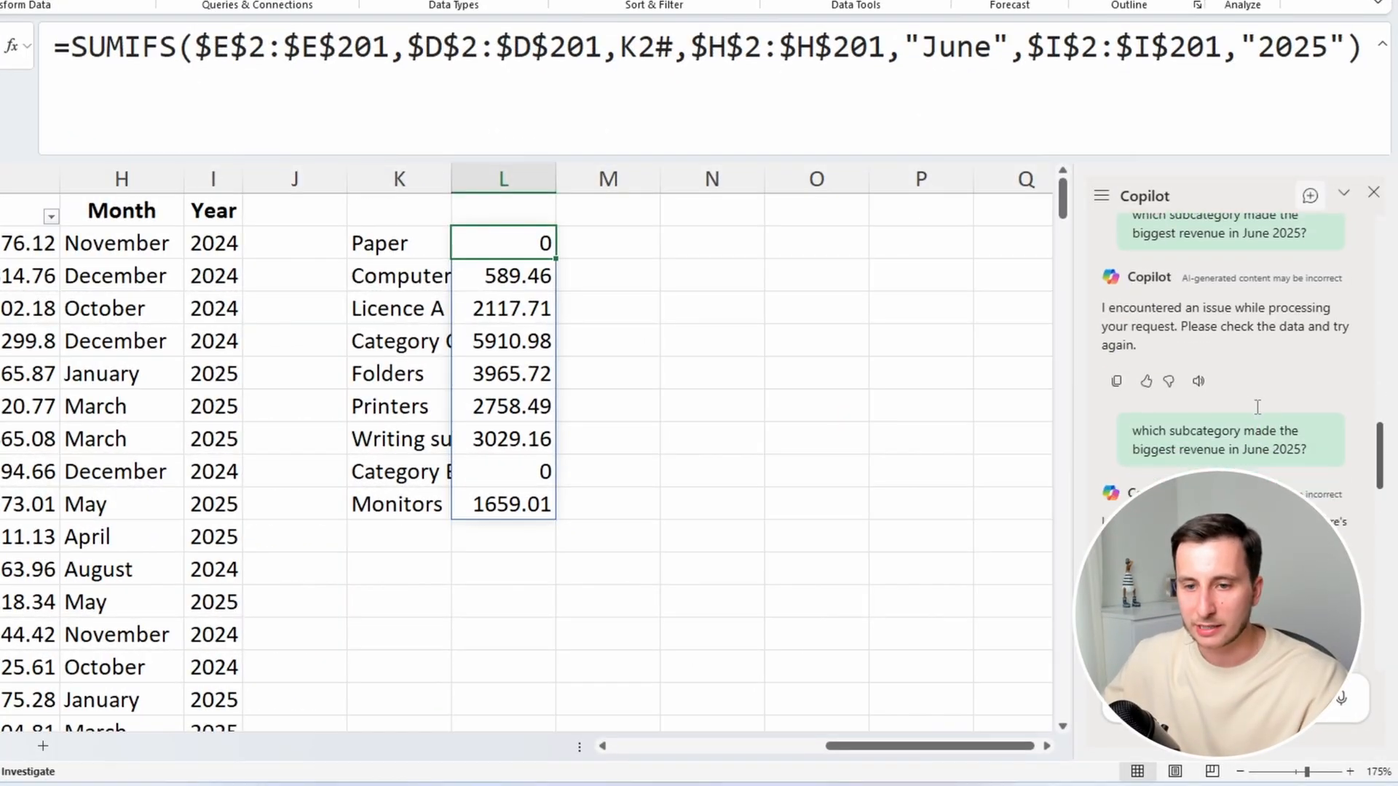
{"action": "scroll", "coordinate": [1194, 448], "scroll_direction": "down", "scroll_amount": 3}
{"action": "left_click_drag", "start_coordinate": [1106, 399], "coordinate": [1293, 404]}
{"action": "left_click", "coordinate": [1288, 404]}
{"action": "left_click", "coordinate": [1296, 402]}
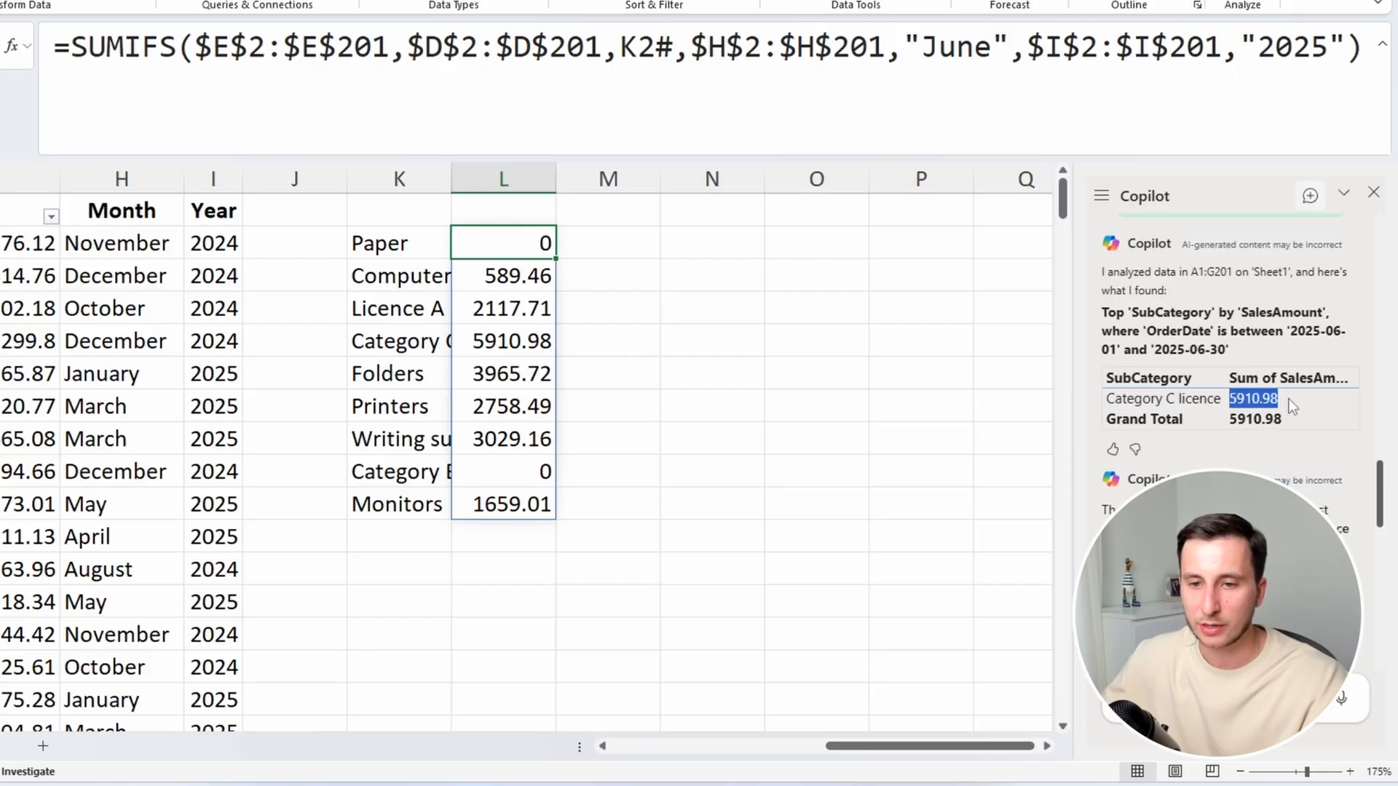
{"action": "left_click", "coordinate": [1293, 404]}
Widen column K to fit the full subcategory names and compare the SUMIFS totals with Copilot's Category C licence figure
{"action": "left_click_drag", "start_coordinate": [452, 178], "coordinate": [577, 178]}
{"action": "left_click_drag", "start_coordinate": [640, 251], "coordinate": [645, 503]}
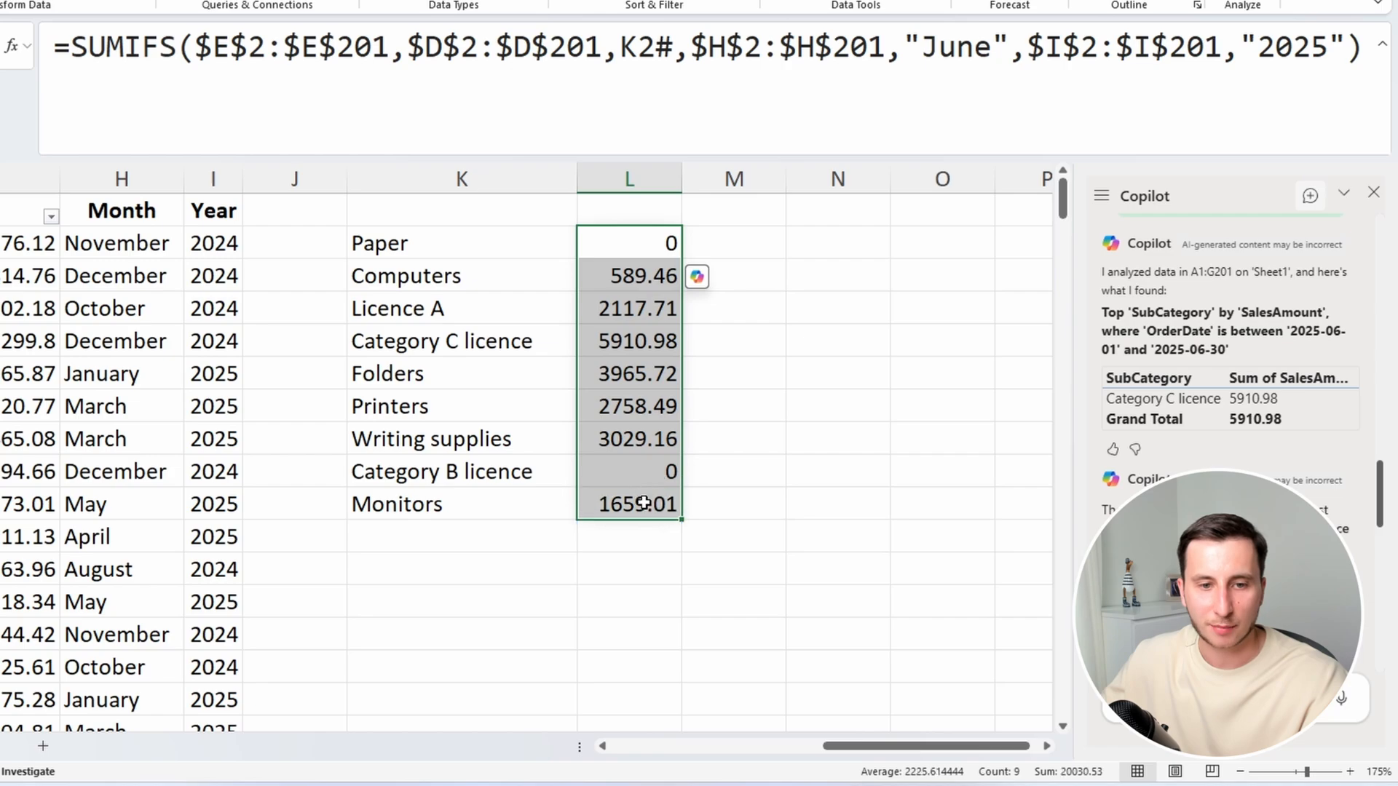
{"action": "left_click", "coordinate": [635, 344]}
{"action": "key", "text": "Left"}
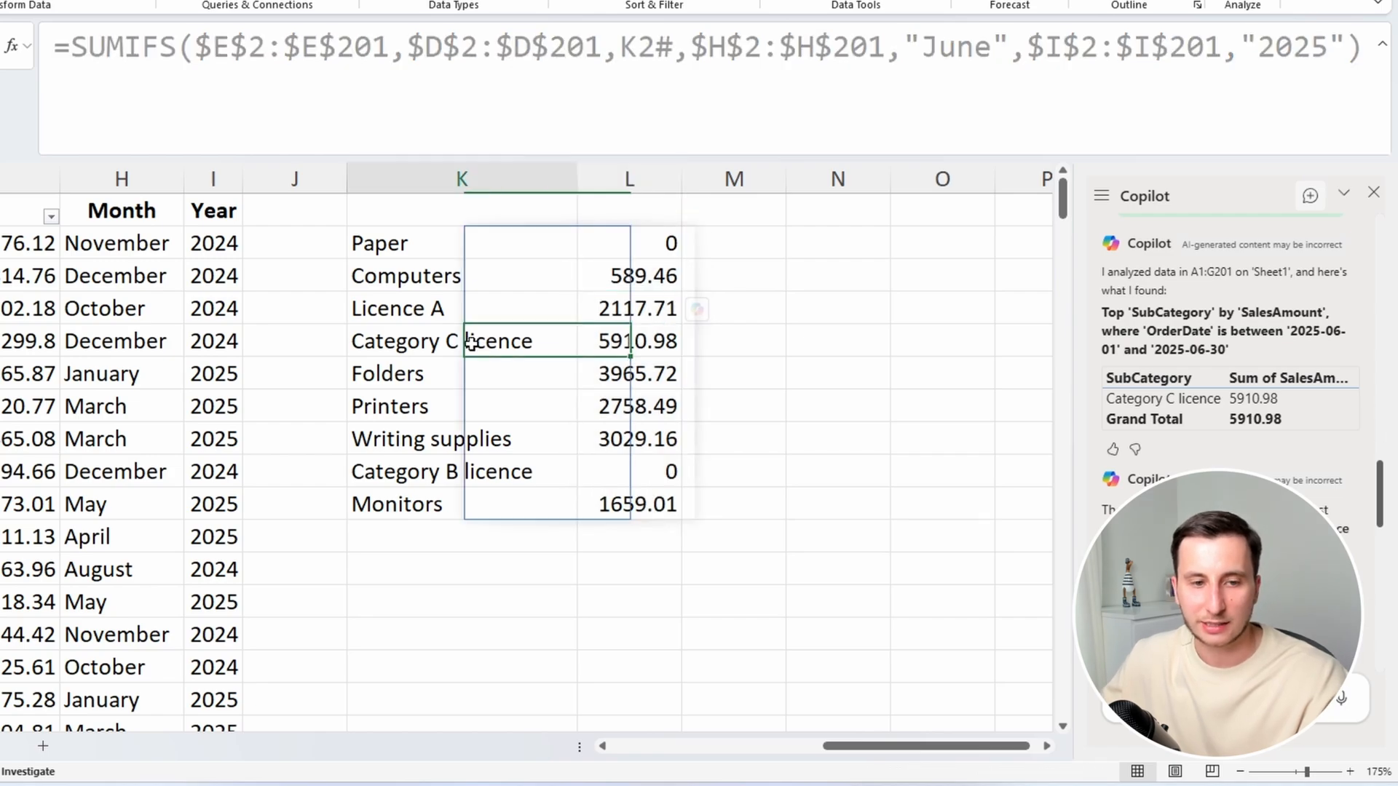
{"action": "key", "text": "Right"}
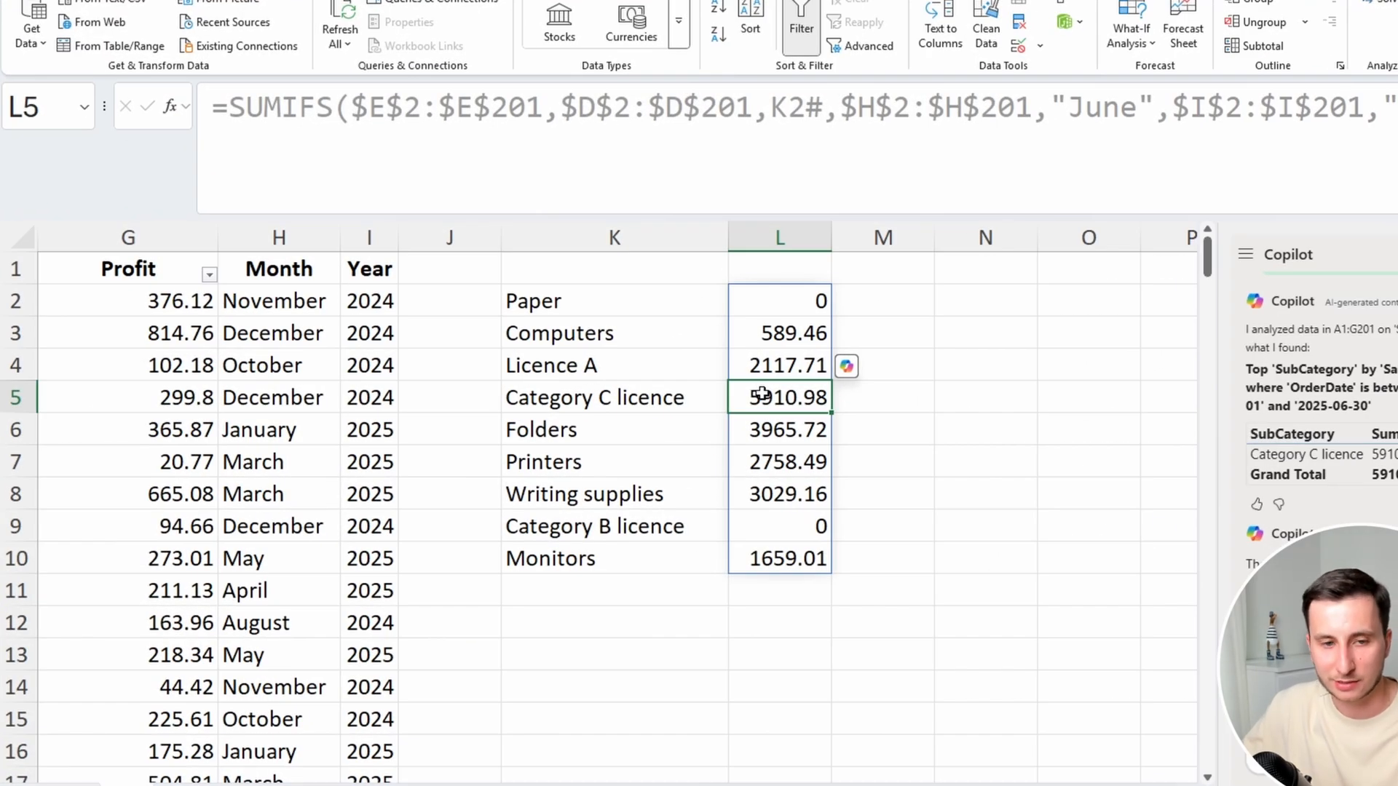
{"action": "left_click_drag", "start_coordinate": [280, 238], "coordinate": [369, 237]}
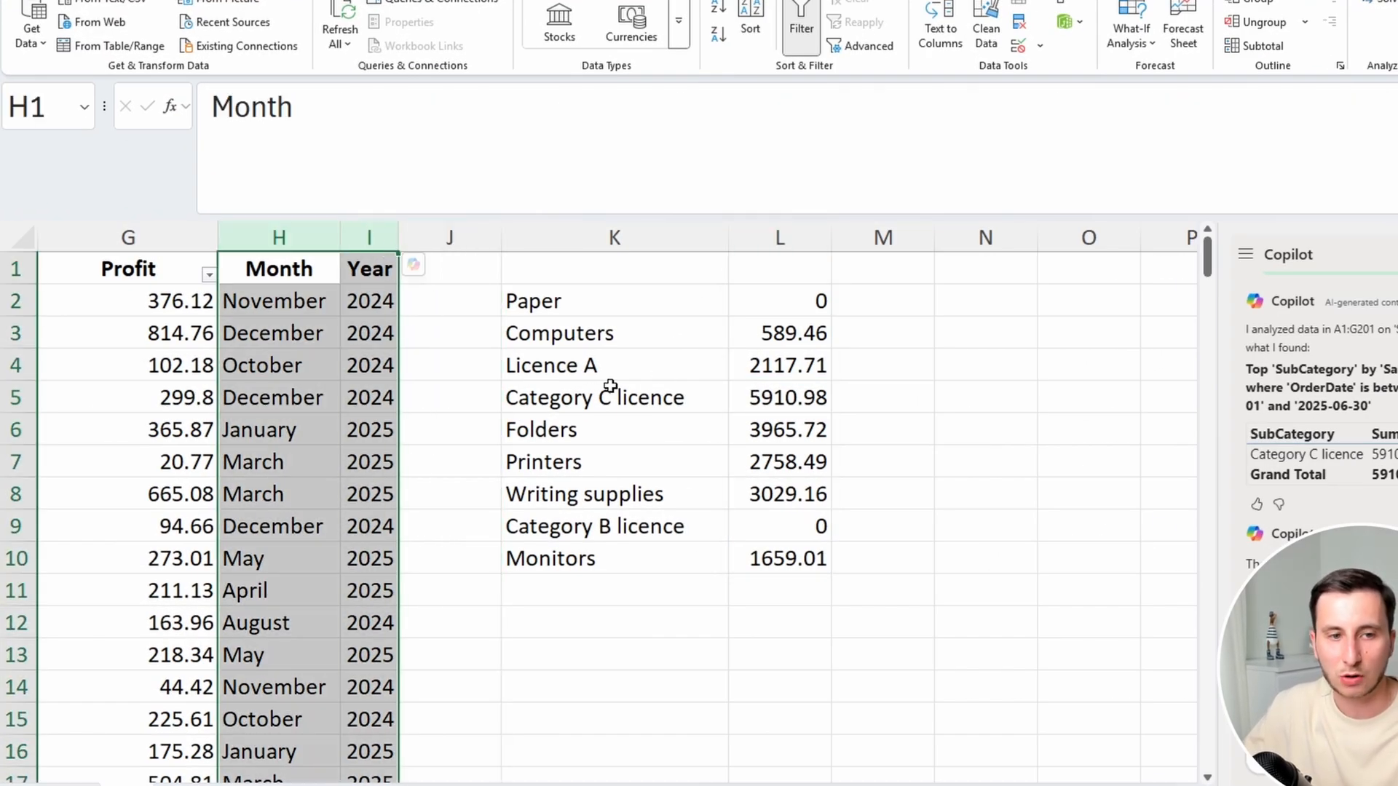
Examine the UNIQUE subcategory list, the SUMIFS totals and the Month and Year columns against Copilot's Category C licence figure
{"action": "left_click_drag", "start_coordinate": [553, 301], "coordinate": [624, 493]}
{"action": "left_click", "coordinate": [801, 300]}
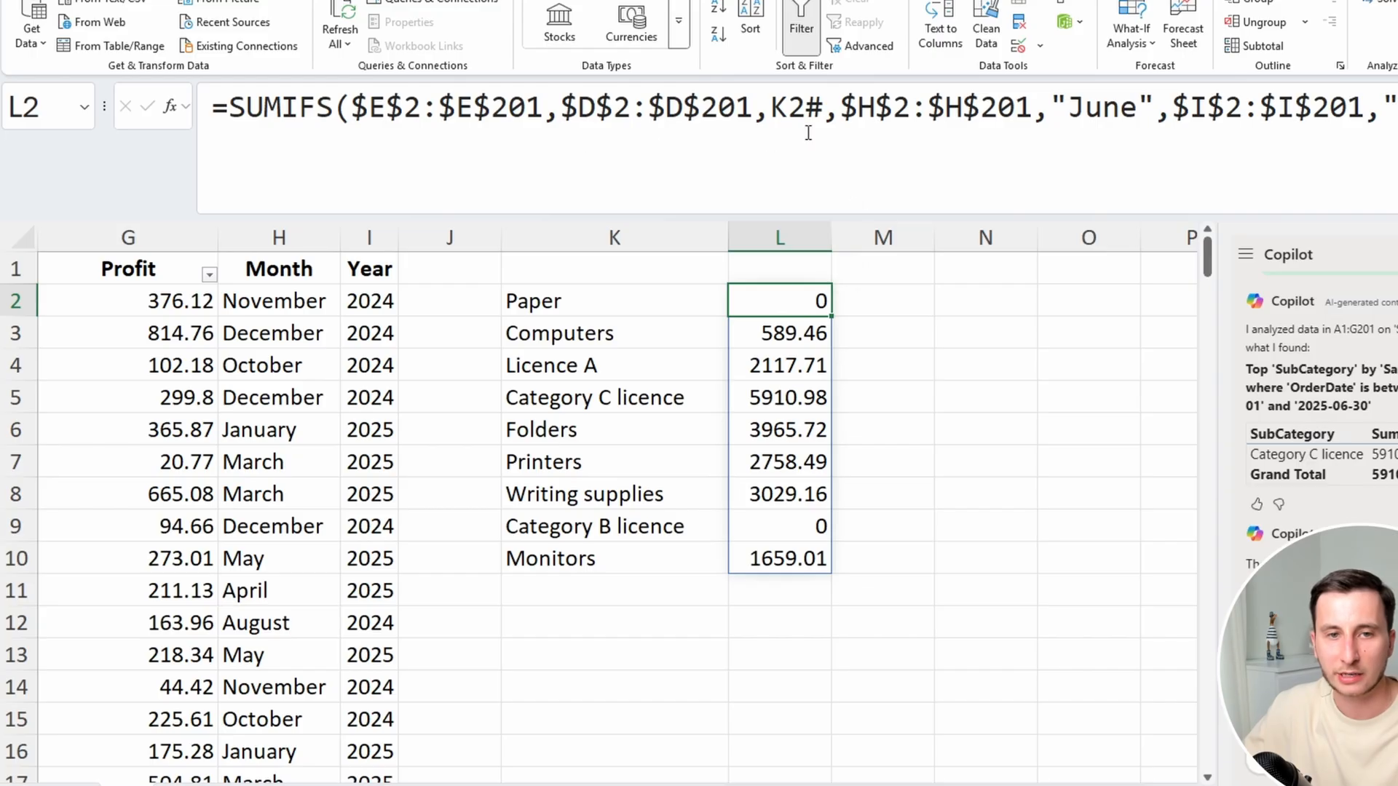
{"action": "left_click", "coordinate": [670, 291]}
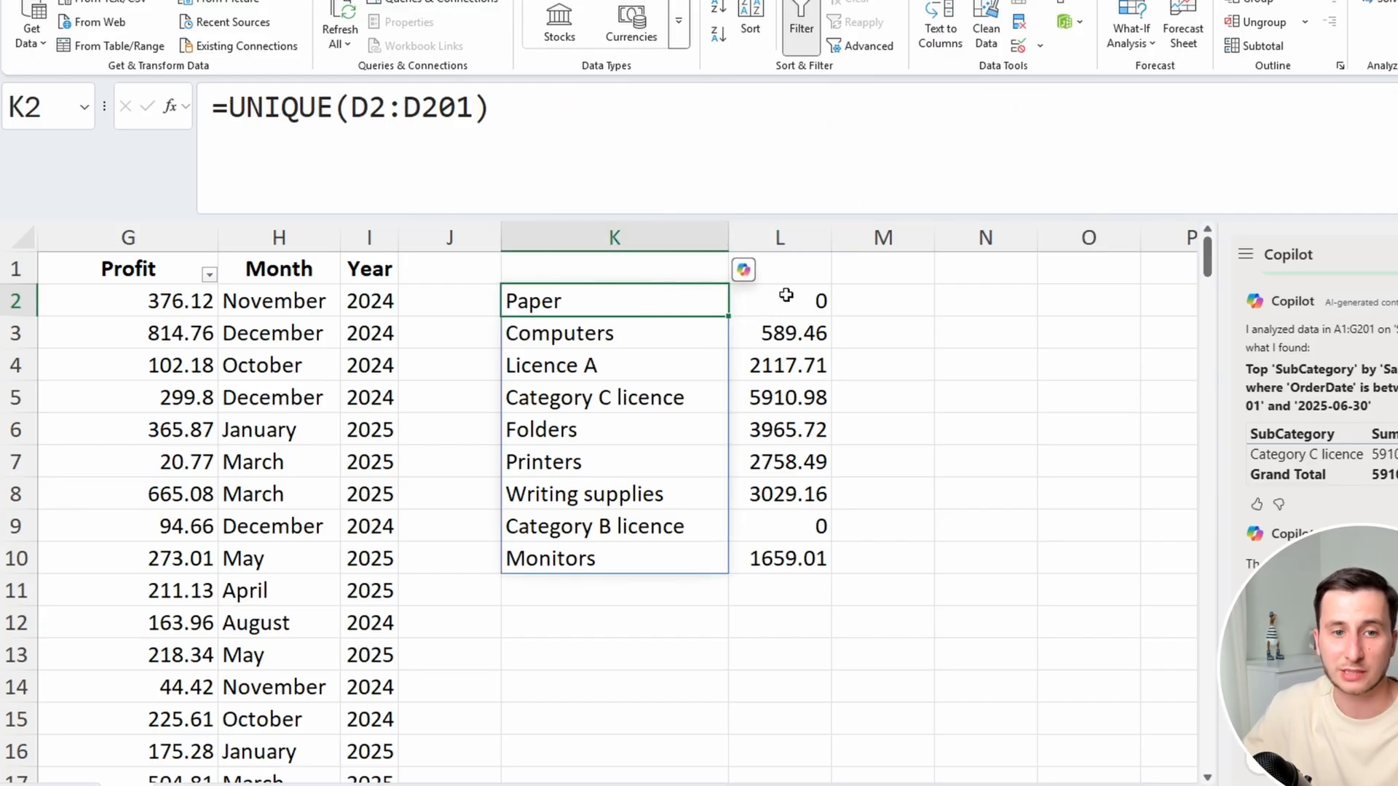
{"action": "left_click_drag", "start_coordinate": [786, 295], "coordinate": [810, 564]}
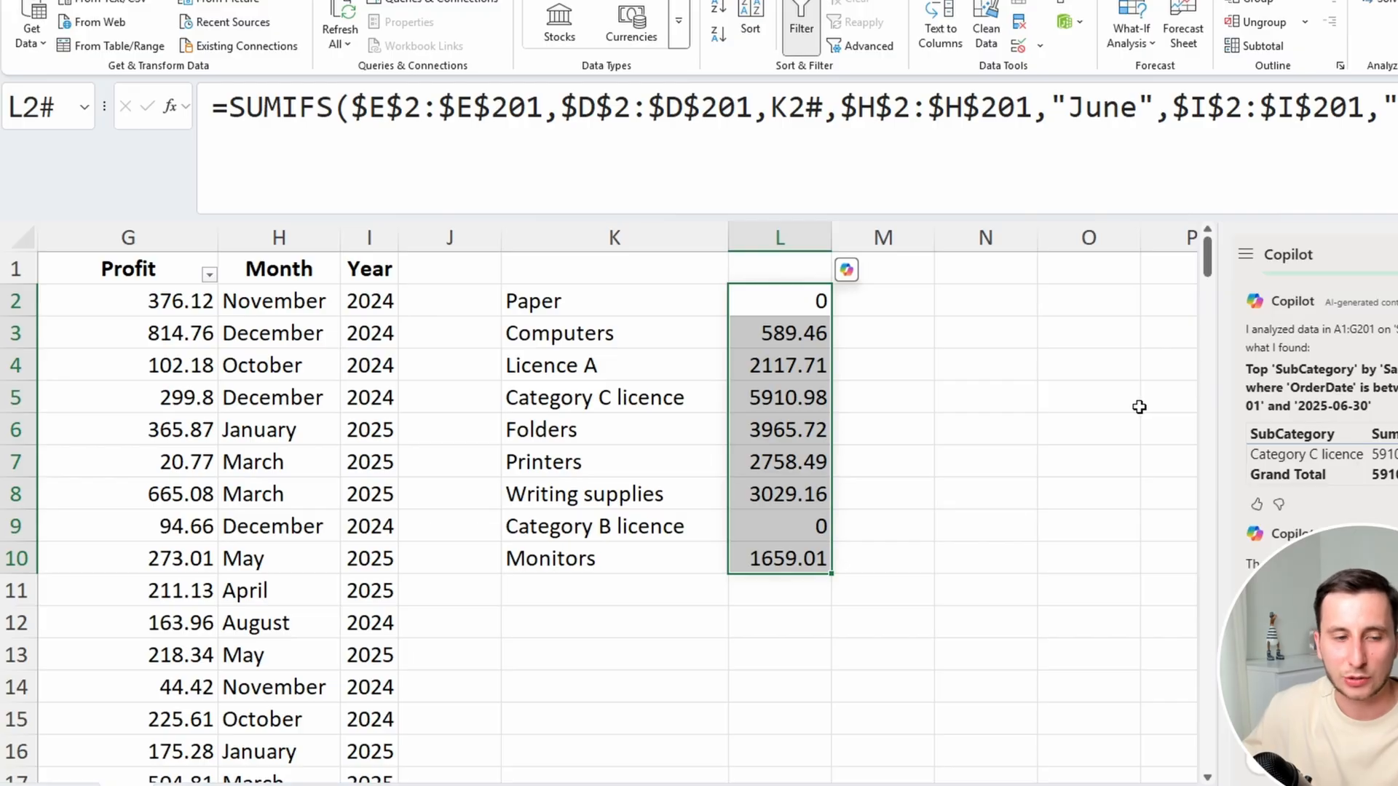
{"action": "left_click_drag", "start_coordinate": [279, 239], "coordinate": [369, 238]}
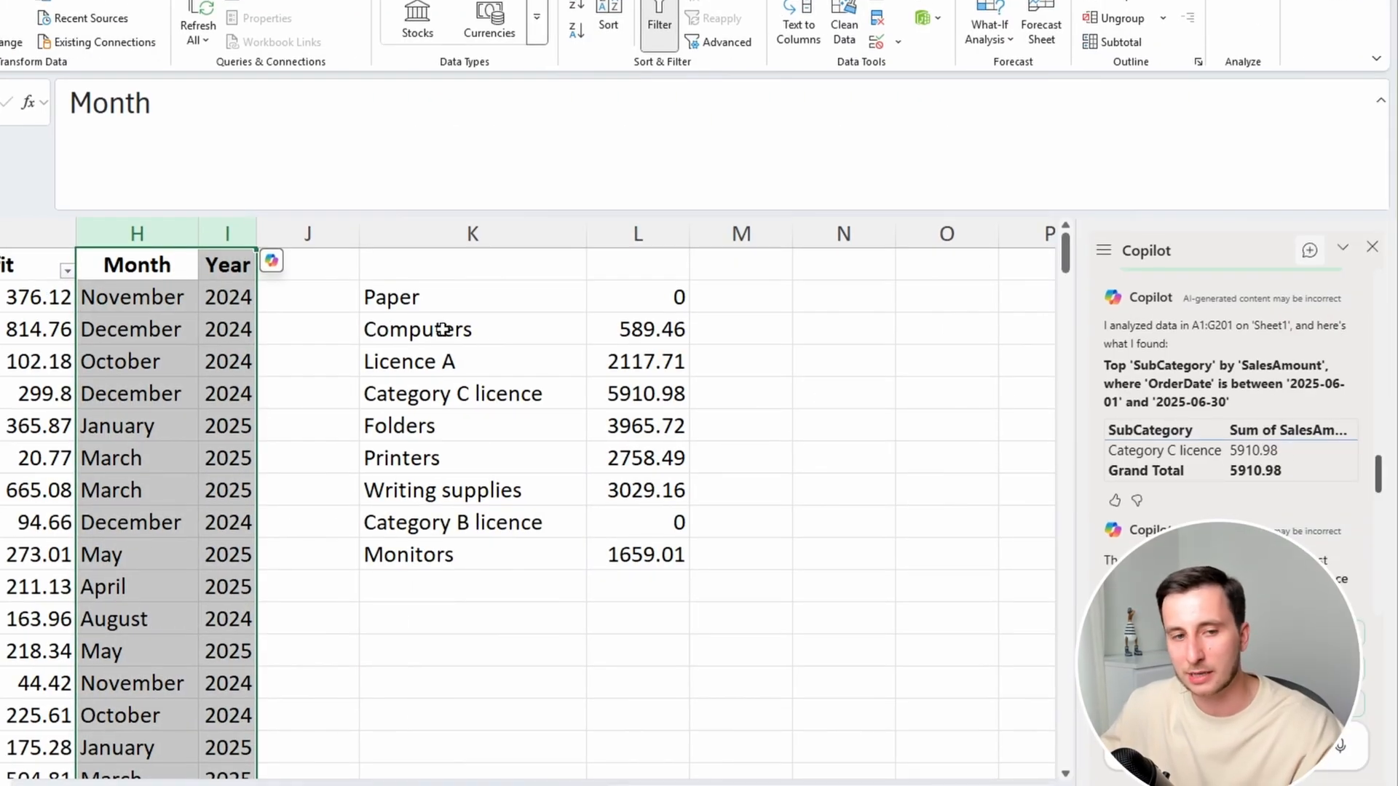
{"action": "left_click", "coordinate": [442, 329]}
{"action": "left_click", "coordinate": [633, 299]}
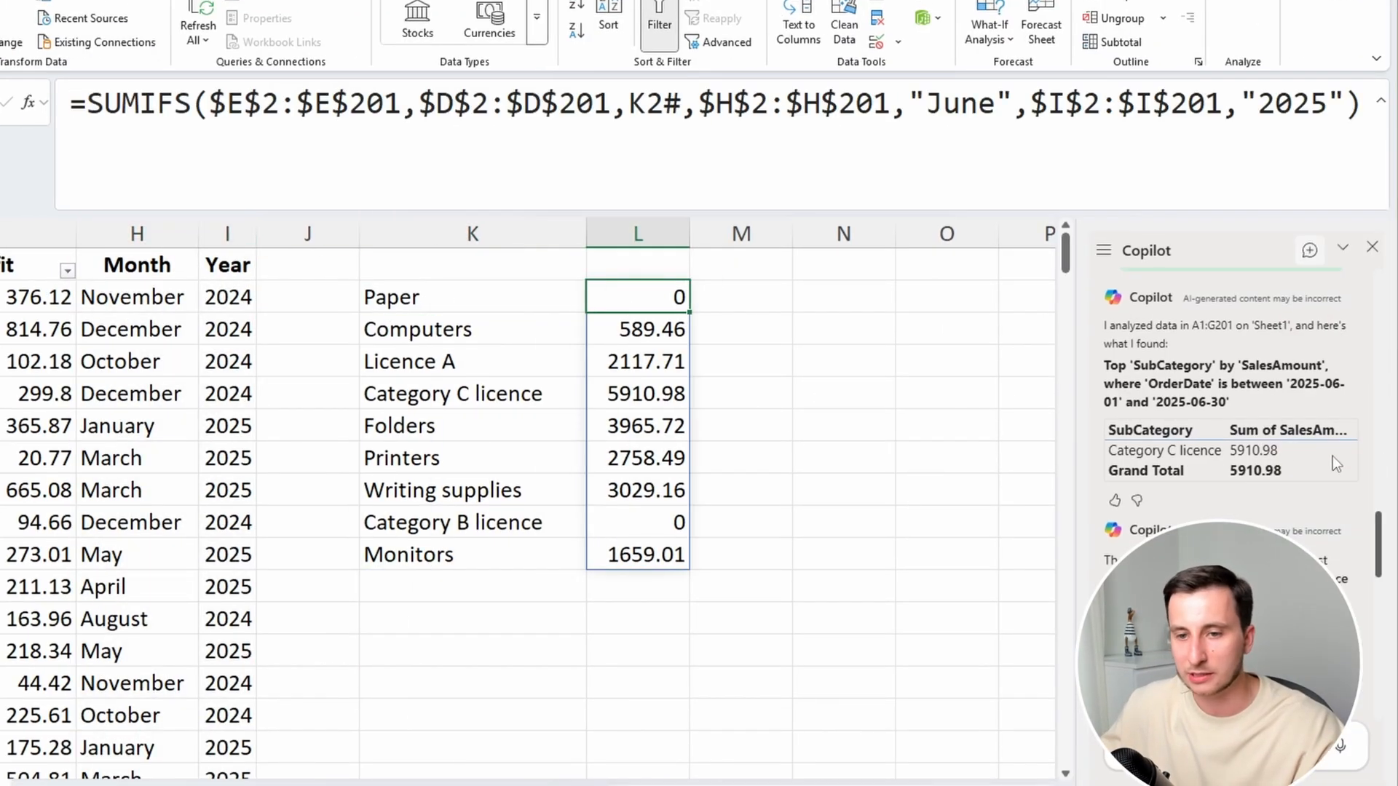
{"action": "left_click_drag", "start_coordinate": [1277, 451], "coordinate": [1138, 452]}
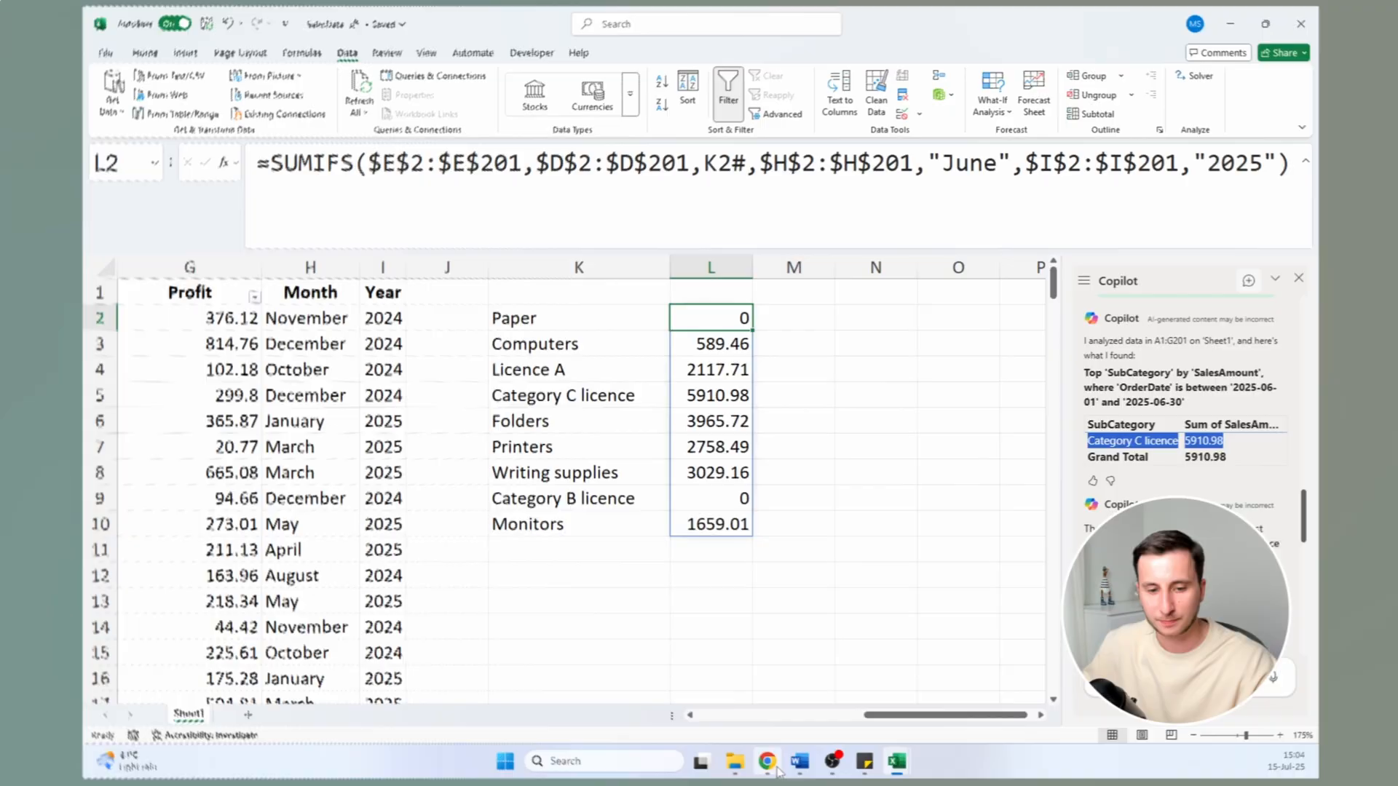
{"action": "left_click", "coordinate": [640, 522]}
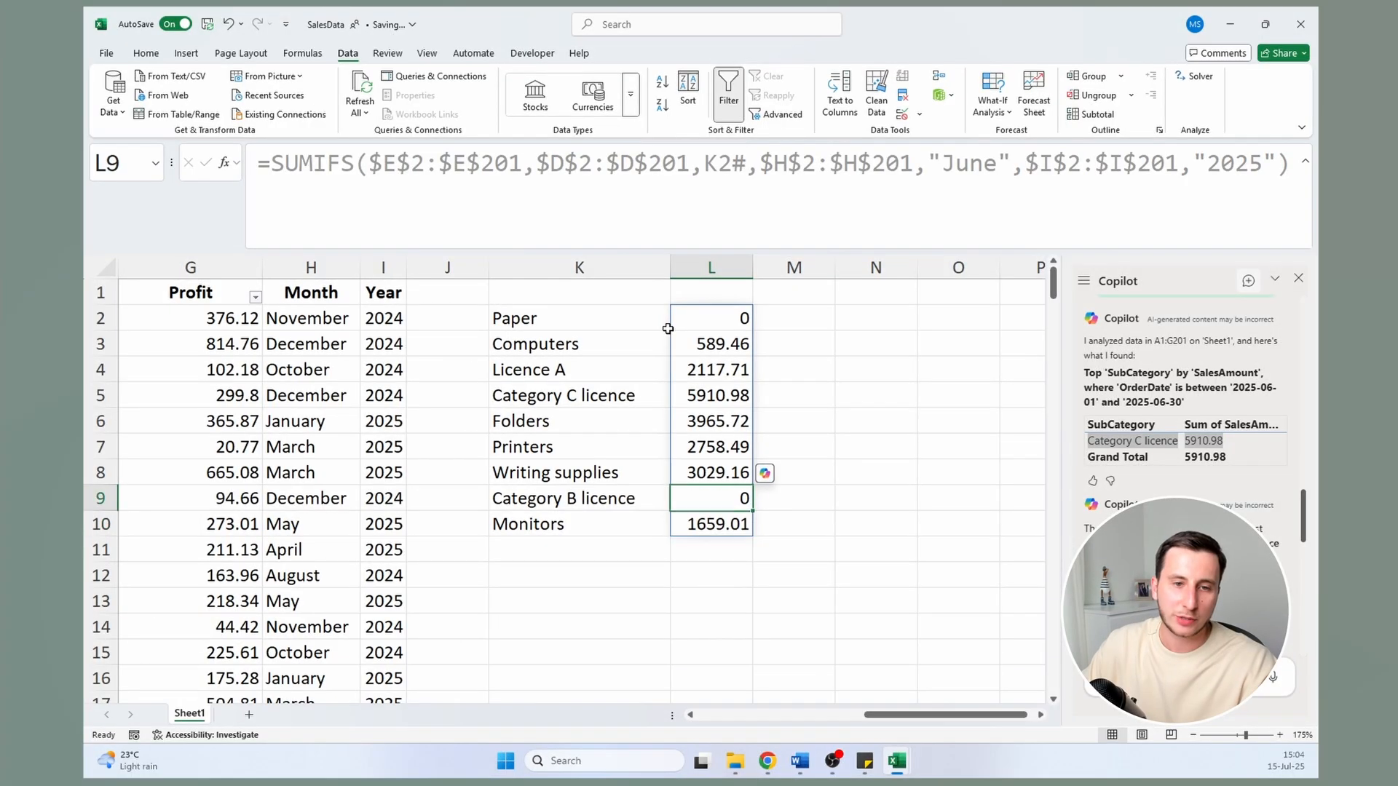
Return to the sales table and look over the values in the Profit column
{"action": "left_click", "coordinate": [608, 300]}
{"action": "key", "text": "ctrl+Left"}
{"action": "key", "text": "ctrl+Left"}
{"action": "key", "text": "ctrl+Left"}
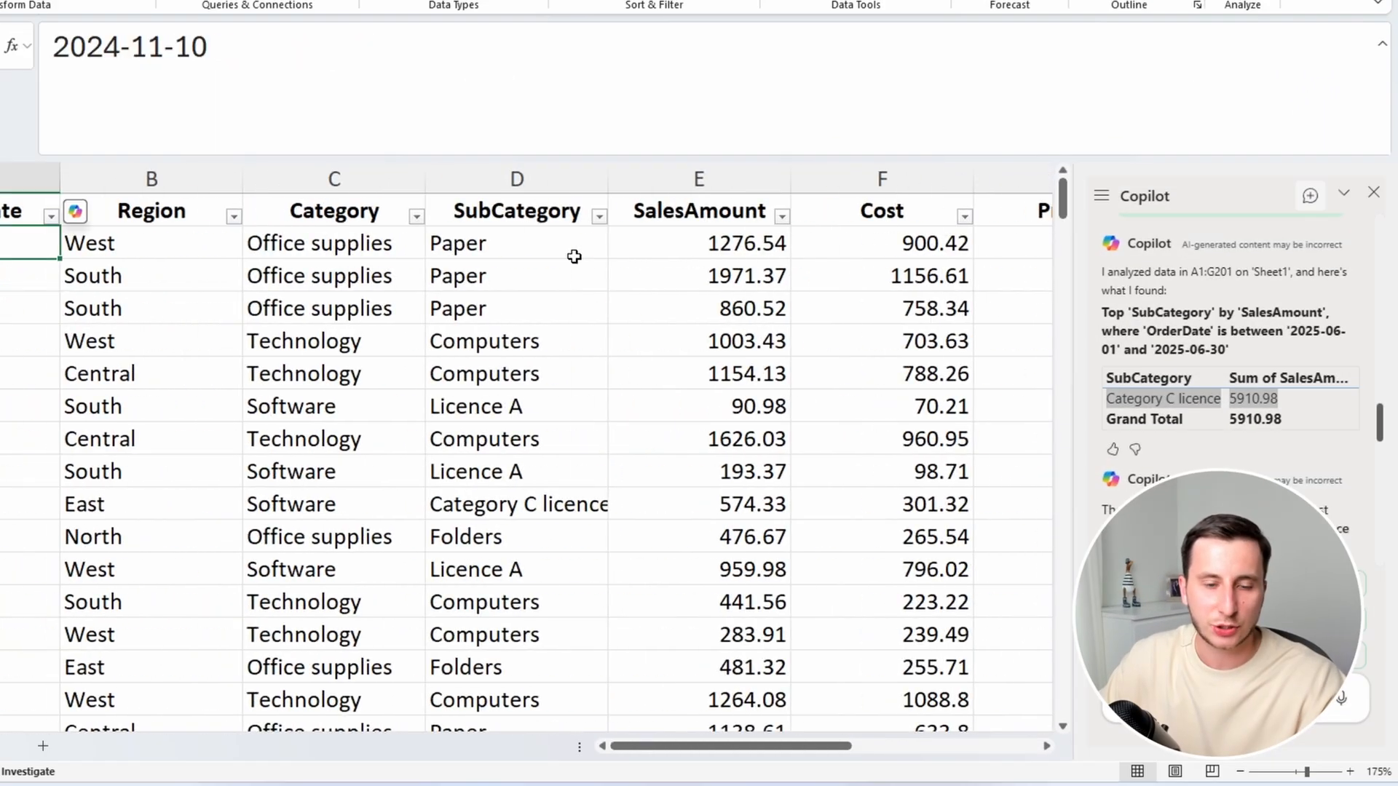
{"action": "key", "text": "ctrl+Right"}
{"action": "key", "text": "Left"}
{"action": "key", "text": "Left"}
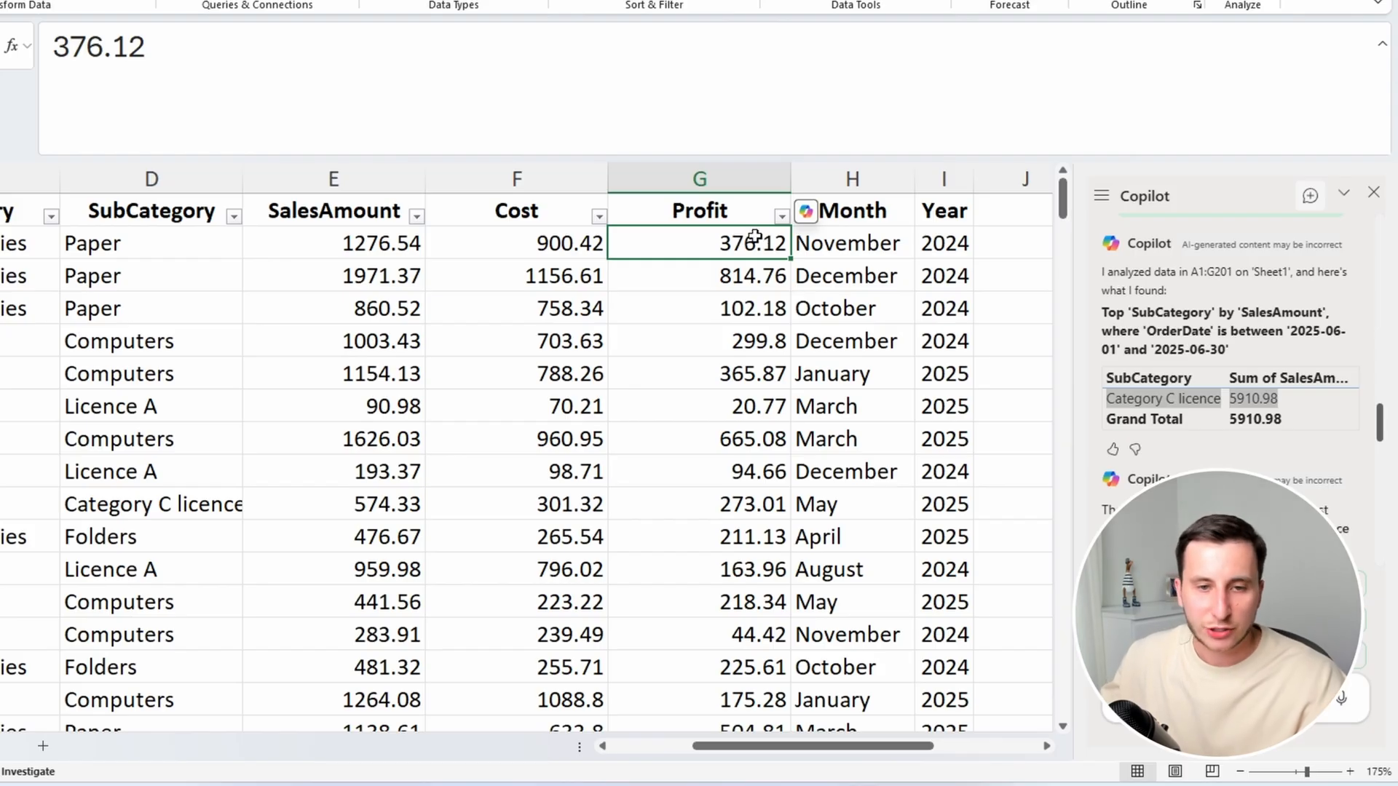
{"action": "left_click_drag", "start_coordinate": [752, 233], "coordinate": [769, 504]}
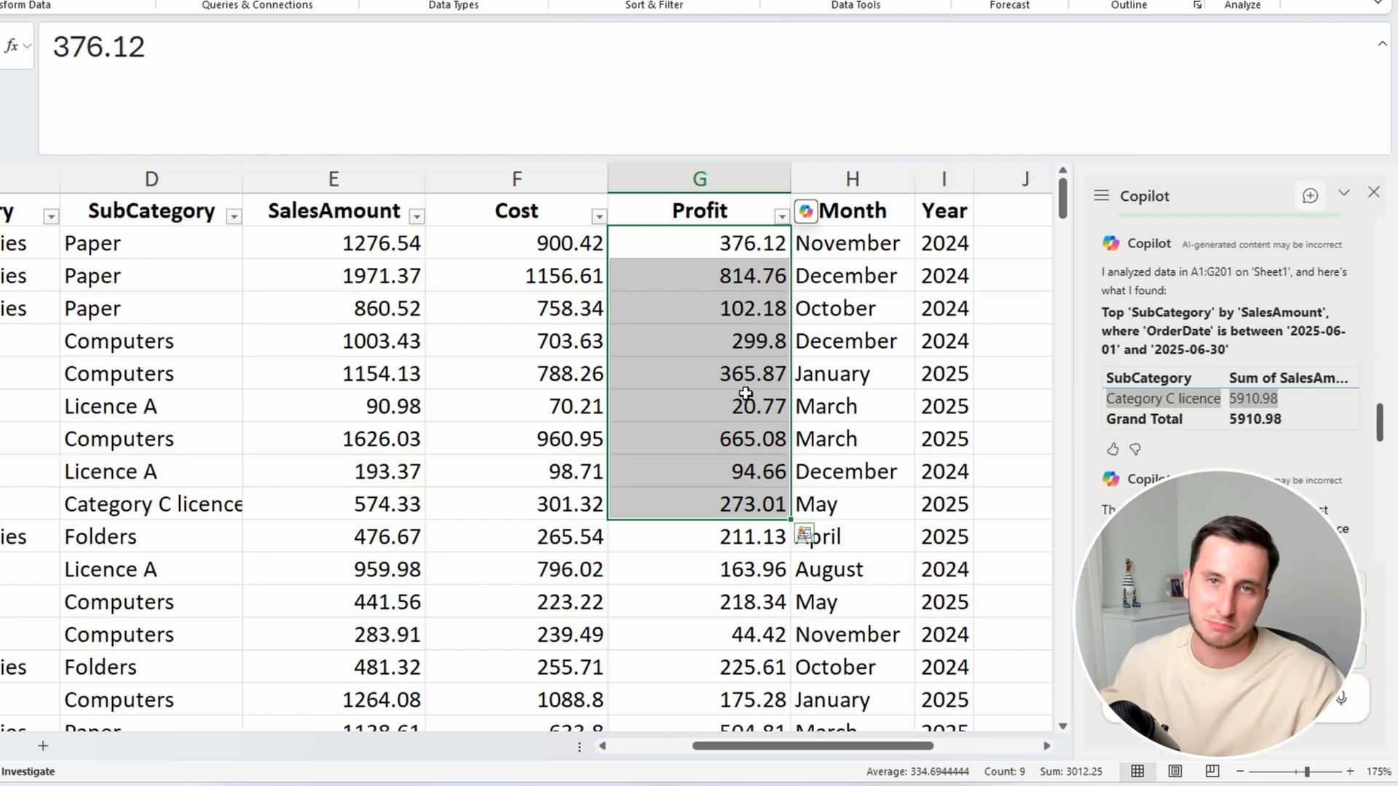
{"action": "left_click", "coordinate": [736, 278]}
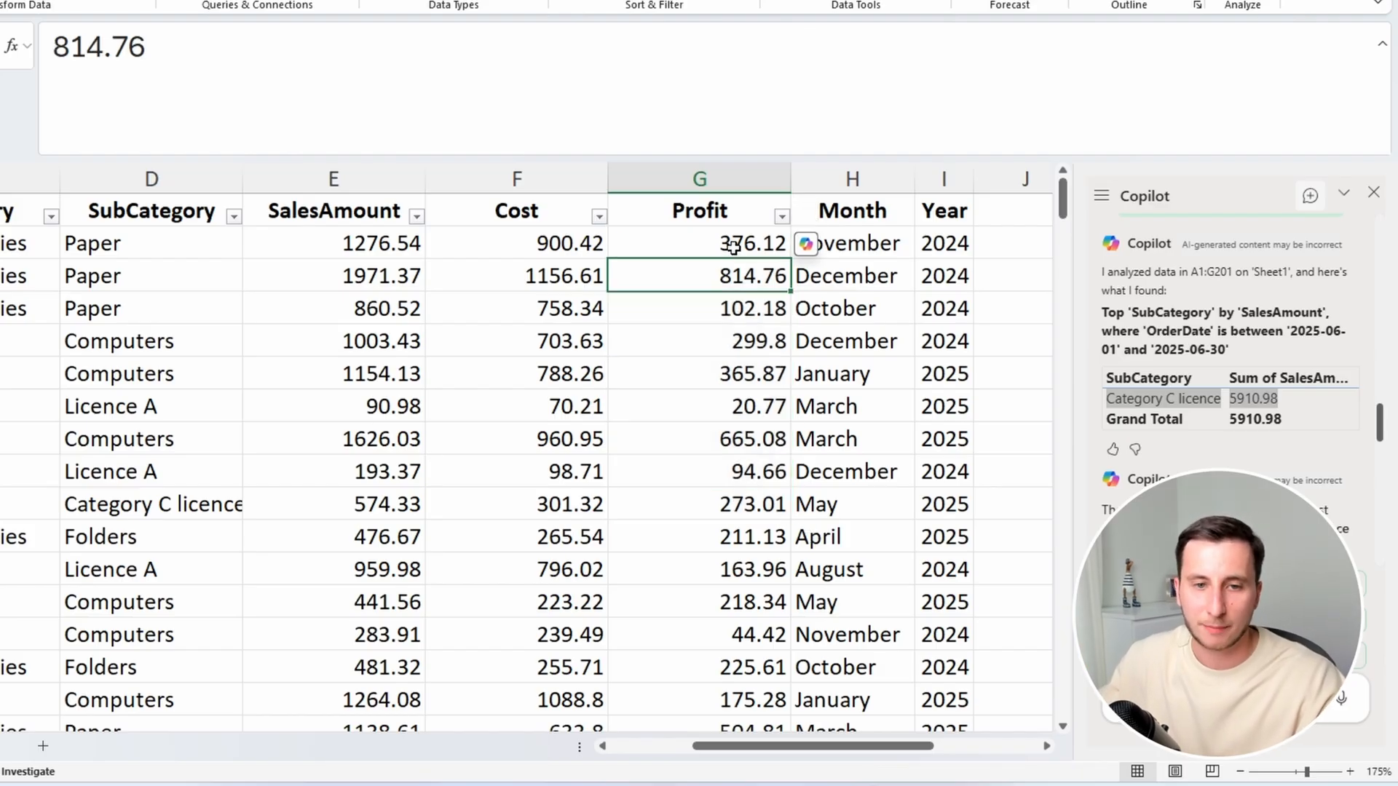
{"action": "left_click_drag", "start_coordinate": [734, 245], "coordinate": [740, 466]}
{"action": "left_click", "coordinate": [739, 466]}
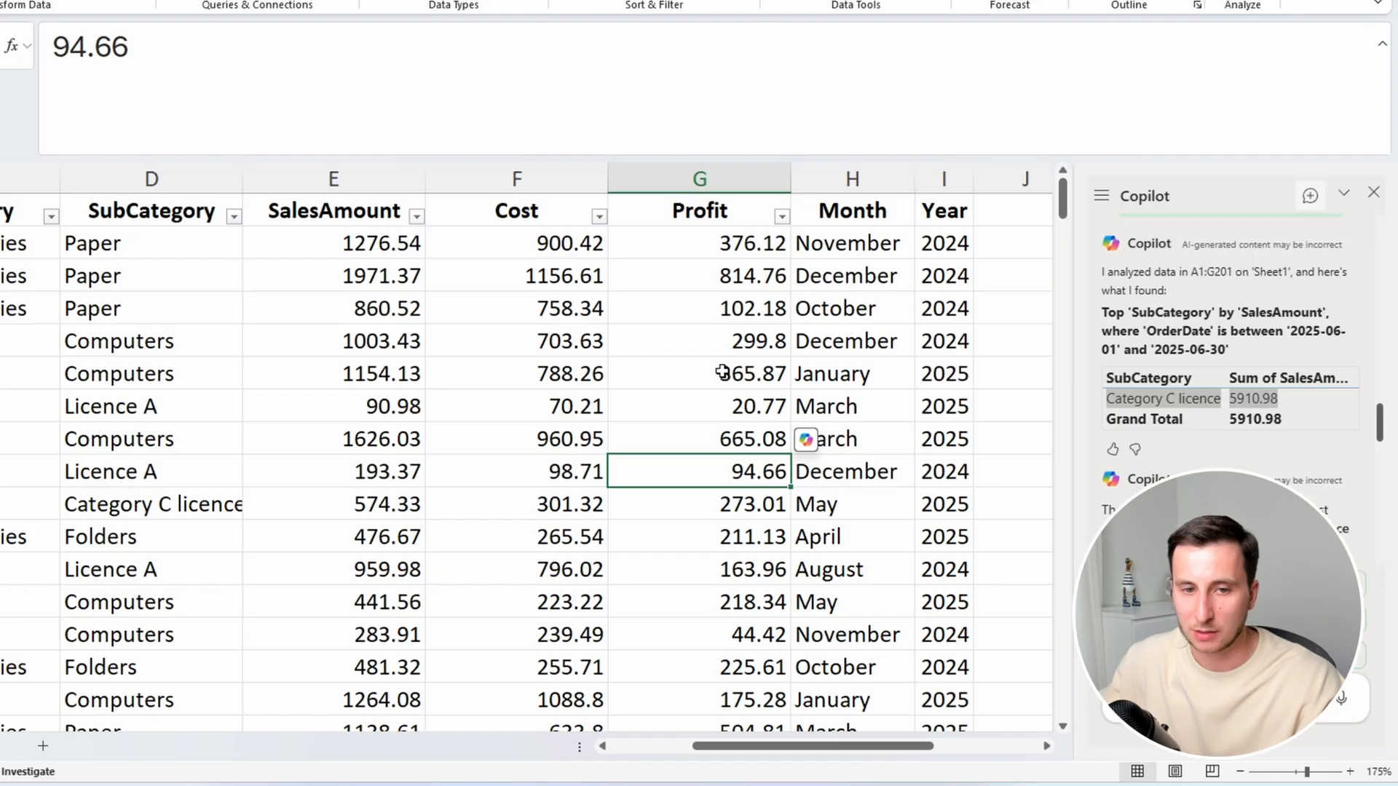
{"action": "left_click_drag", "start_coordinate": [736, 243], "coordinate": [718, 413]}
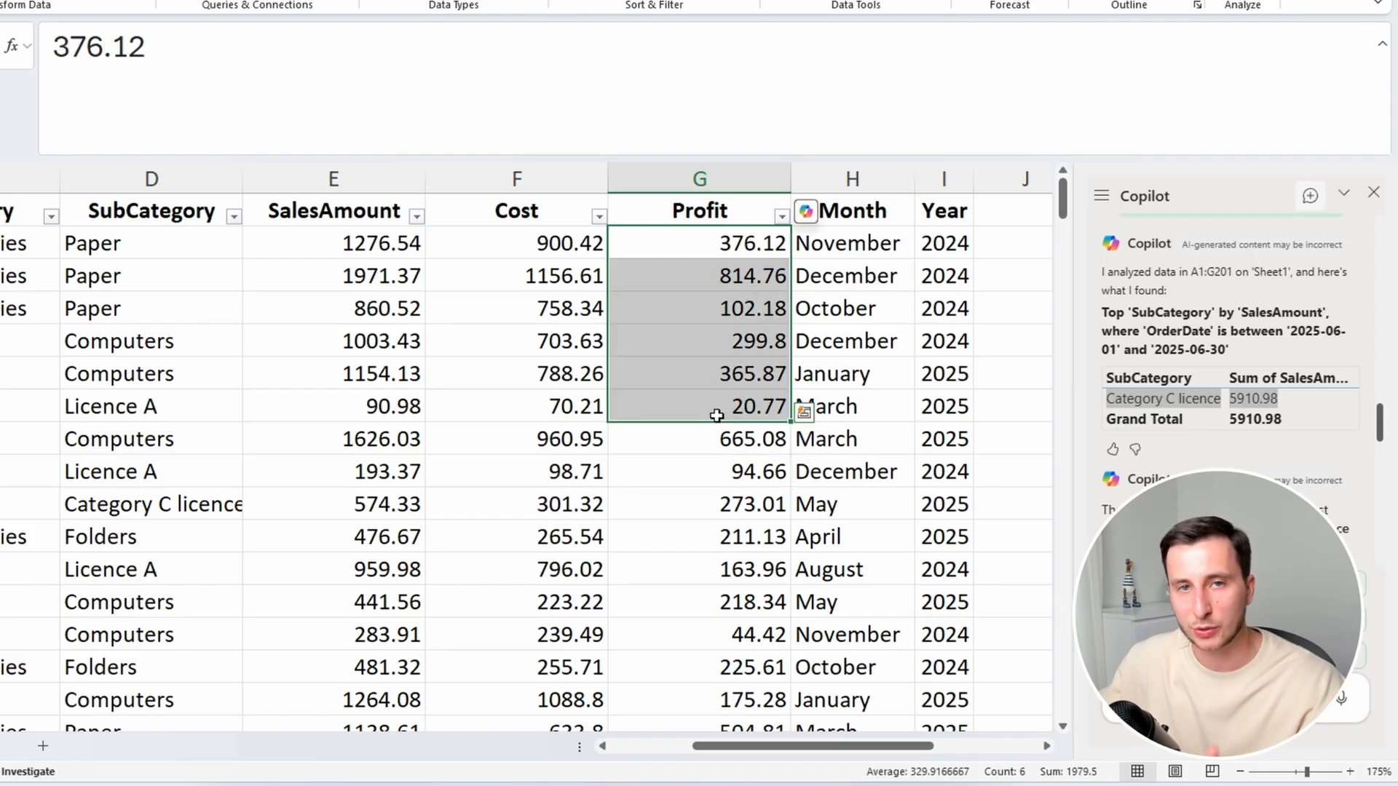
Ask Copilot to highlight profit over 500 in red, from 200 to 500 in yellow, and below 200 in red
{"action": "left_click", "coordinate": [1173, 693]}
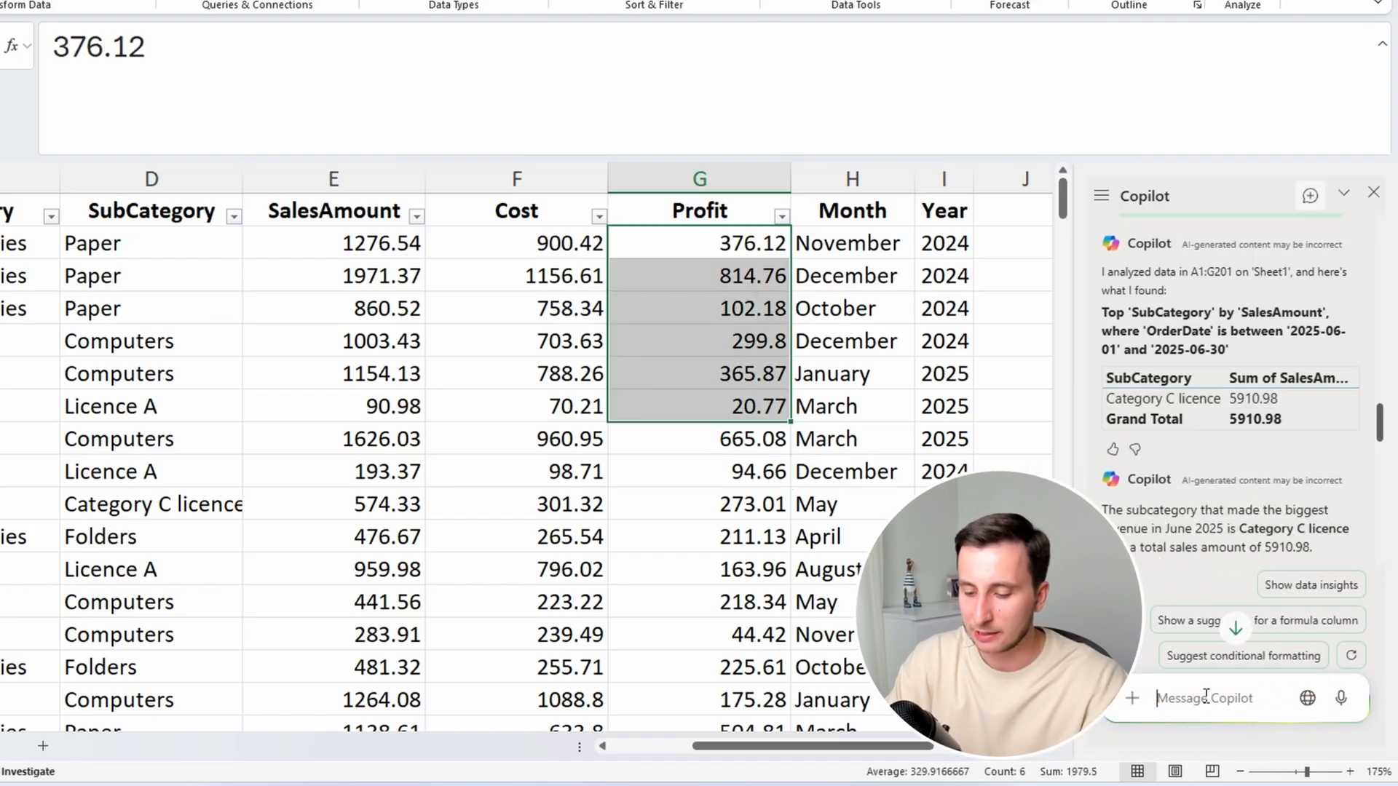
{"action": "type", "text": "higlhight the prof"}
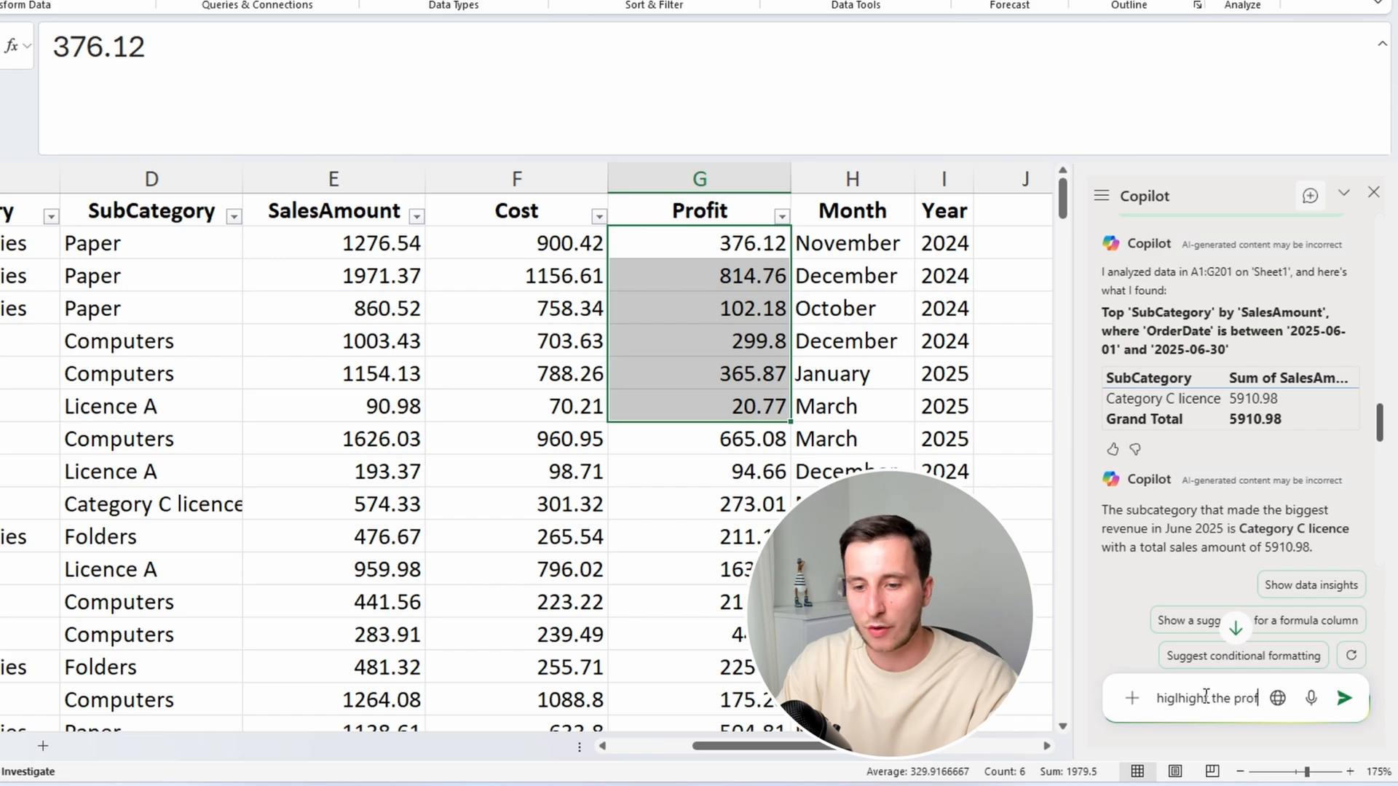
{"action": "type", "text": "it over 500"}
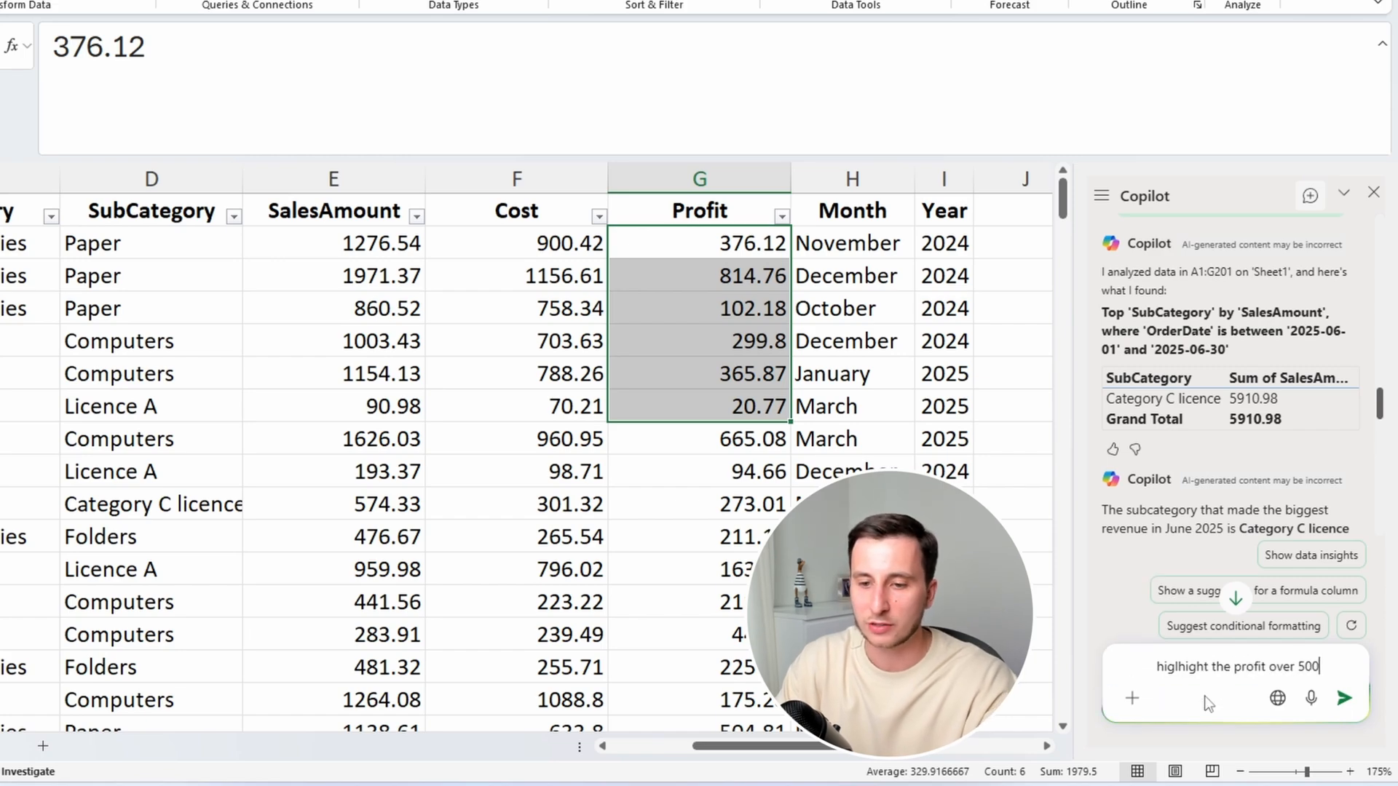
{"action": "type", "text": " in red, from 200 to 500 in"}
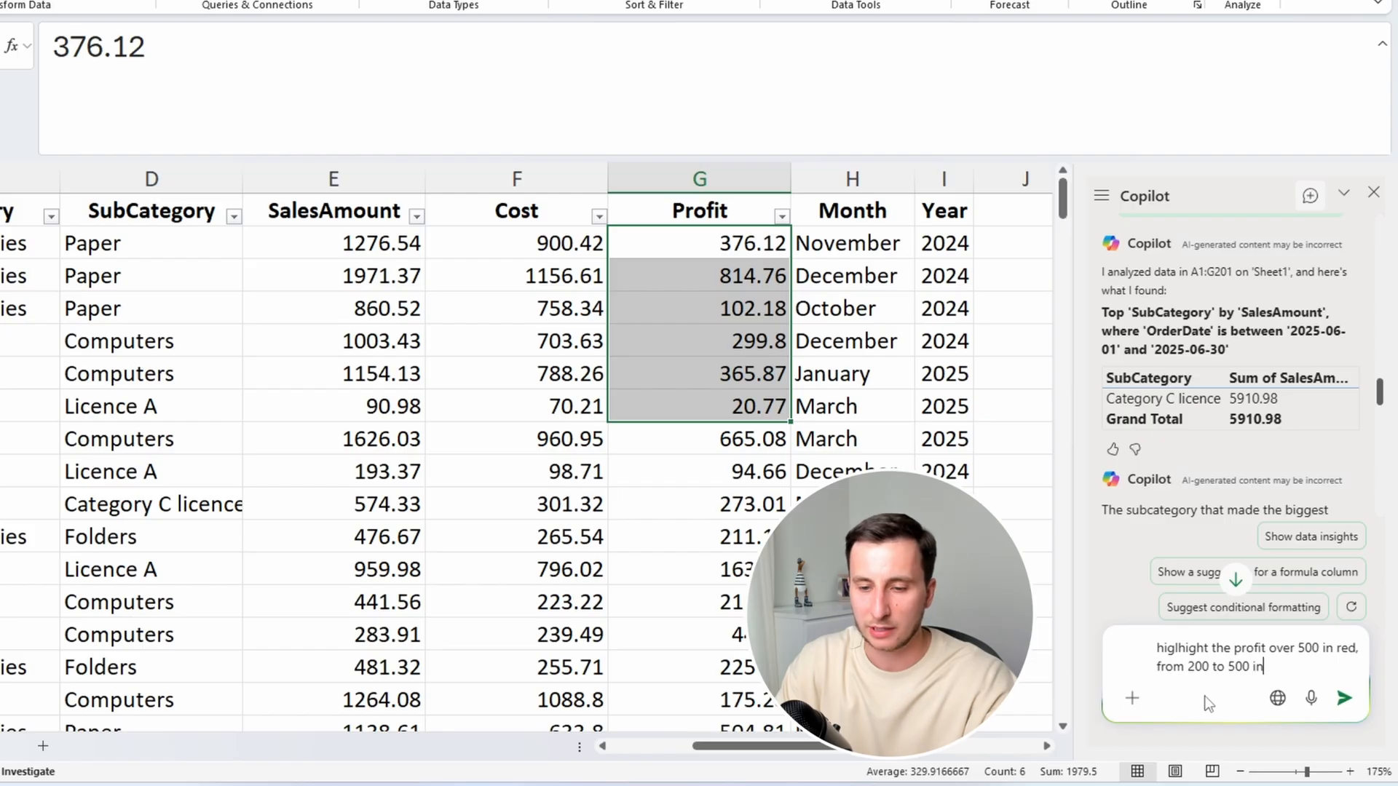
{"action": "type", "text": " yellow, and below 200 in red"}
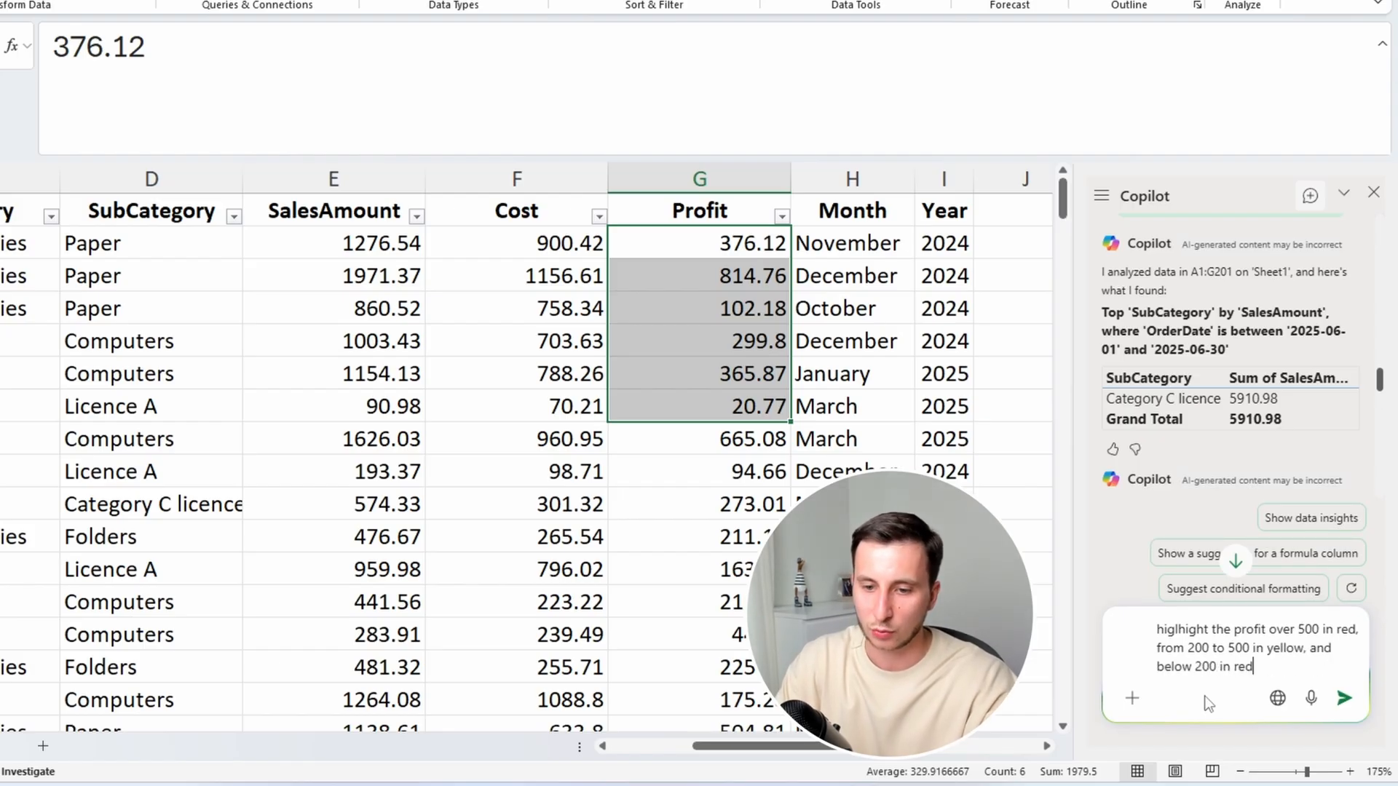
{"action": "key", "text": "Return"}
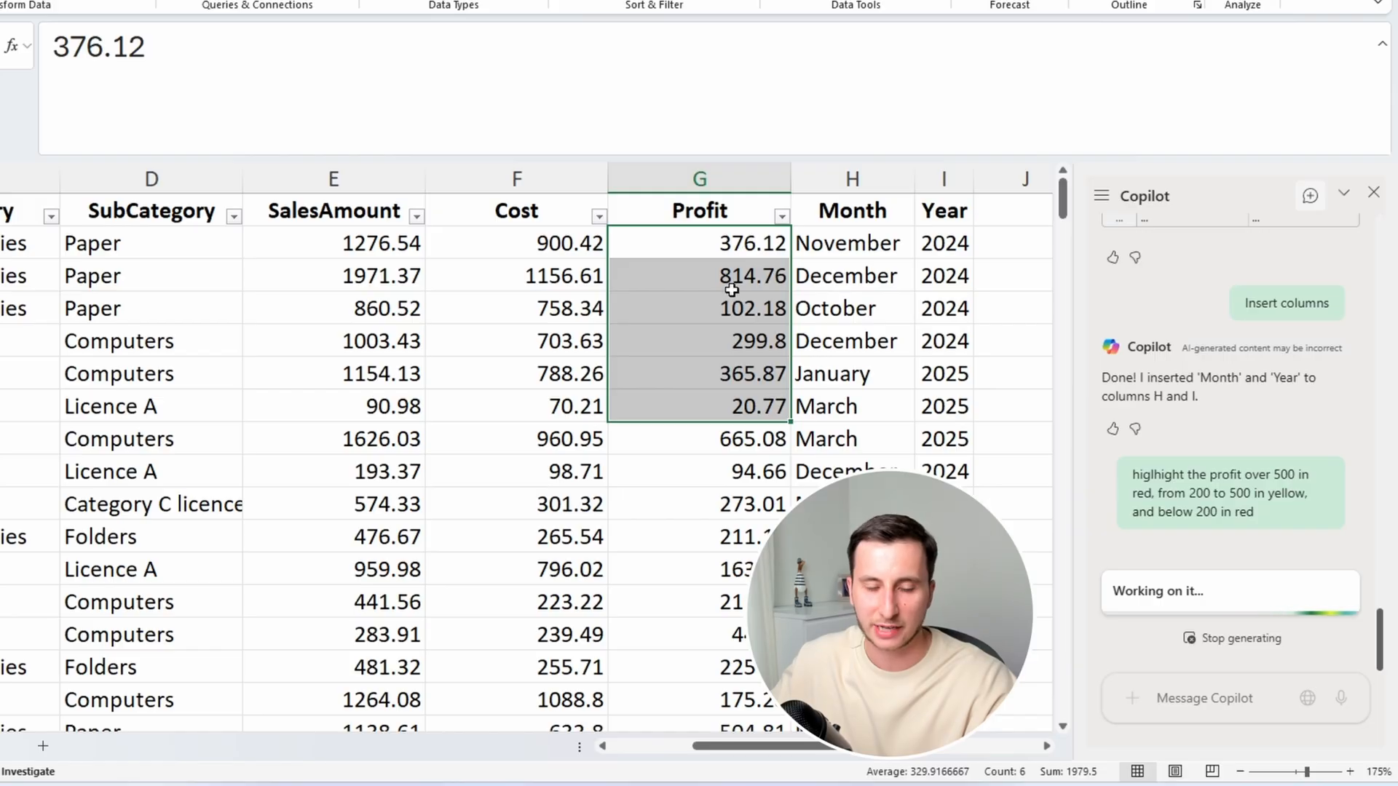
{"action": "left_click_drag", "start_coordinate": [720, 250], "coordinate": [736, 439]}
{"action": "left_click", "coordinate": [742, 202]}
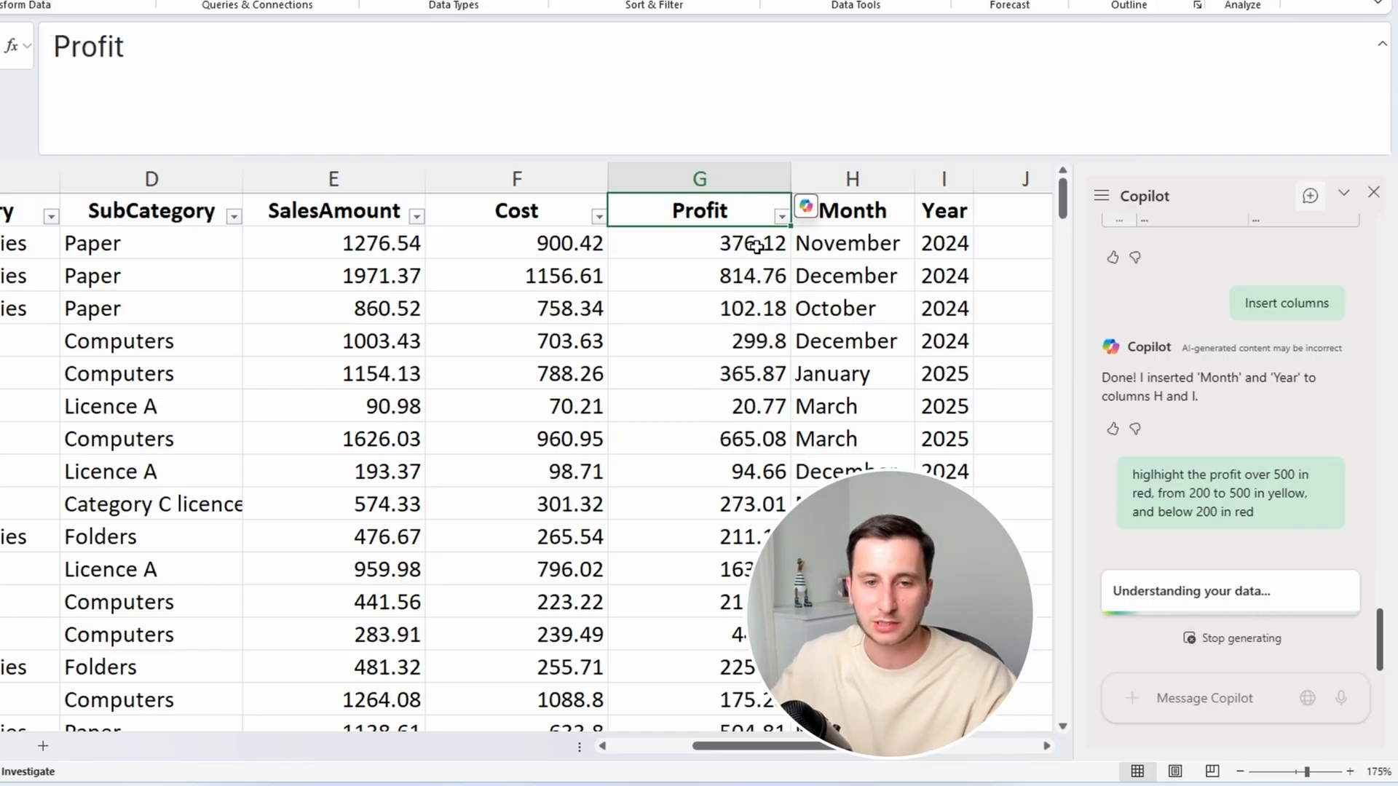
{"action": "left_click", "coordinate": [727, 270]}
{"action": "left_click_drag", "start_coordinate": [779, 243], "coordinate": [739, 461]}
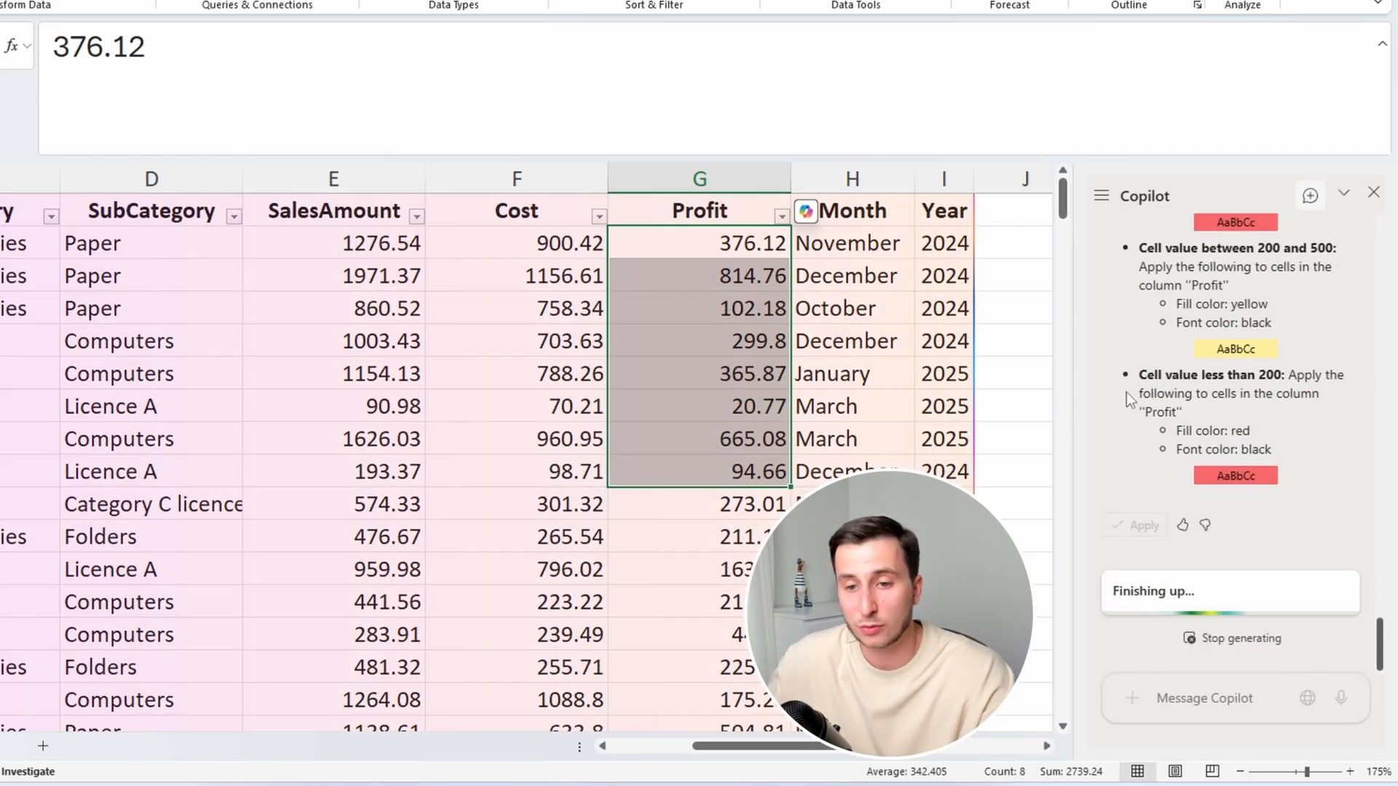
Examine Copilot's proposed conditional formatting rules for the Profit column, checking the thresholds and fill colors
{"action": "scroll", "coordinate": [1269, 391], "scroll_direction": "up", "scroll_amount": 8}
{"action": "scroll", "coordinate": [1266, 391], "scroll_direction": "down", "scroll_amount": 3}
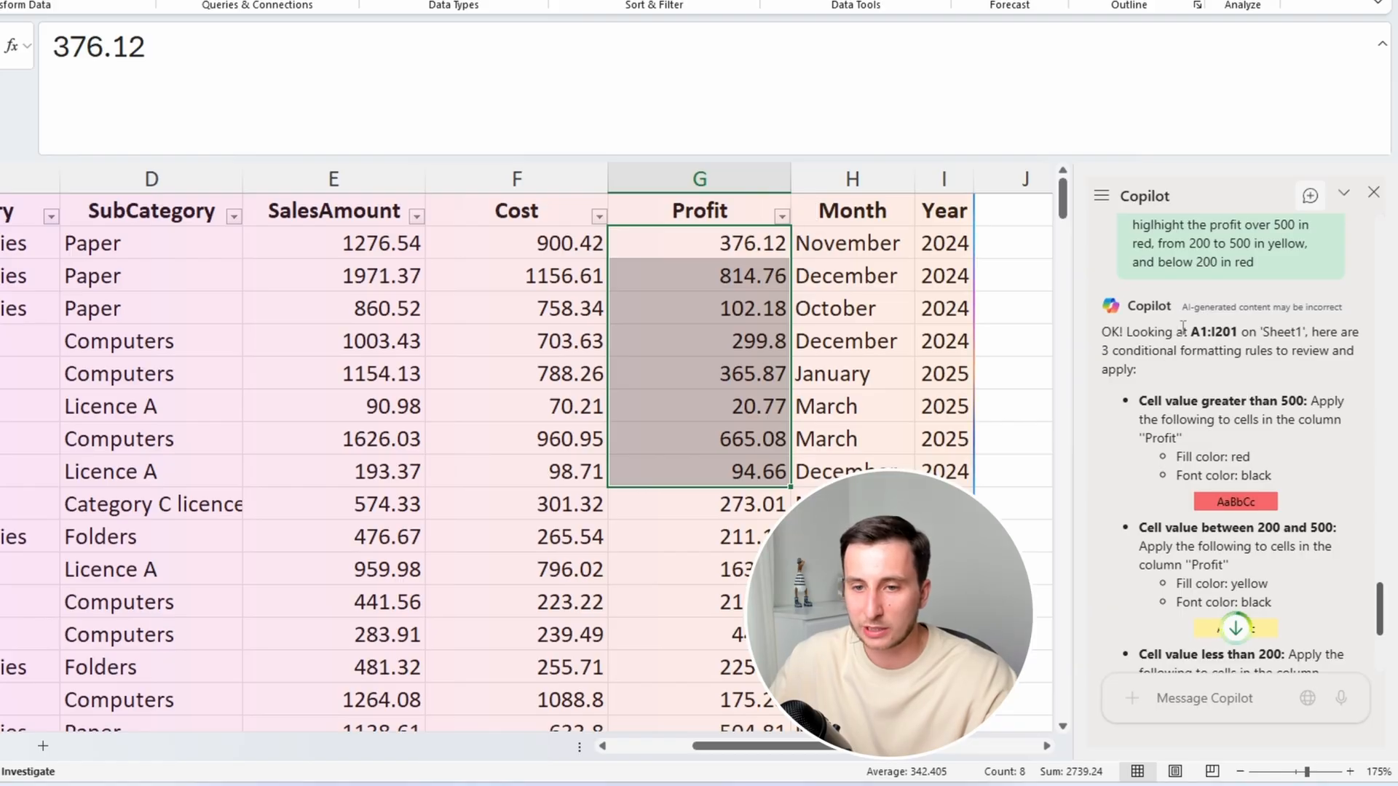
{"action": "left_click_drag", "start_coordinate": [1178, 329], "coordinate": [1291, 371]}
{"action": "scroll", "coordinate": [1287, 370], "scroll_direction": "down", "scroll_amount": 1}
{"action": "left_click_drag", "start_coordinate": [1153, 306], "coordinate": [1281, 312]}
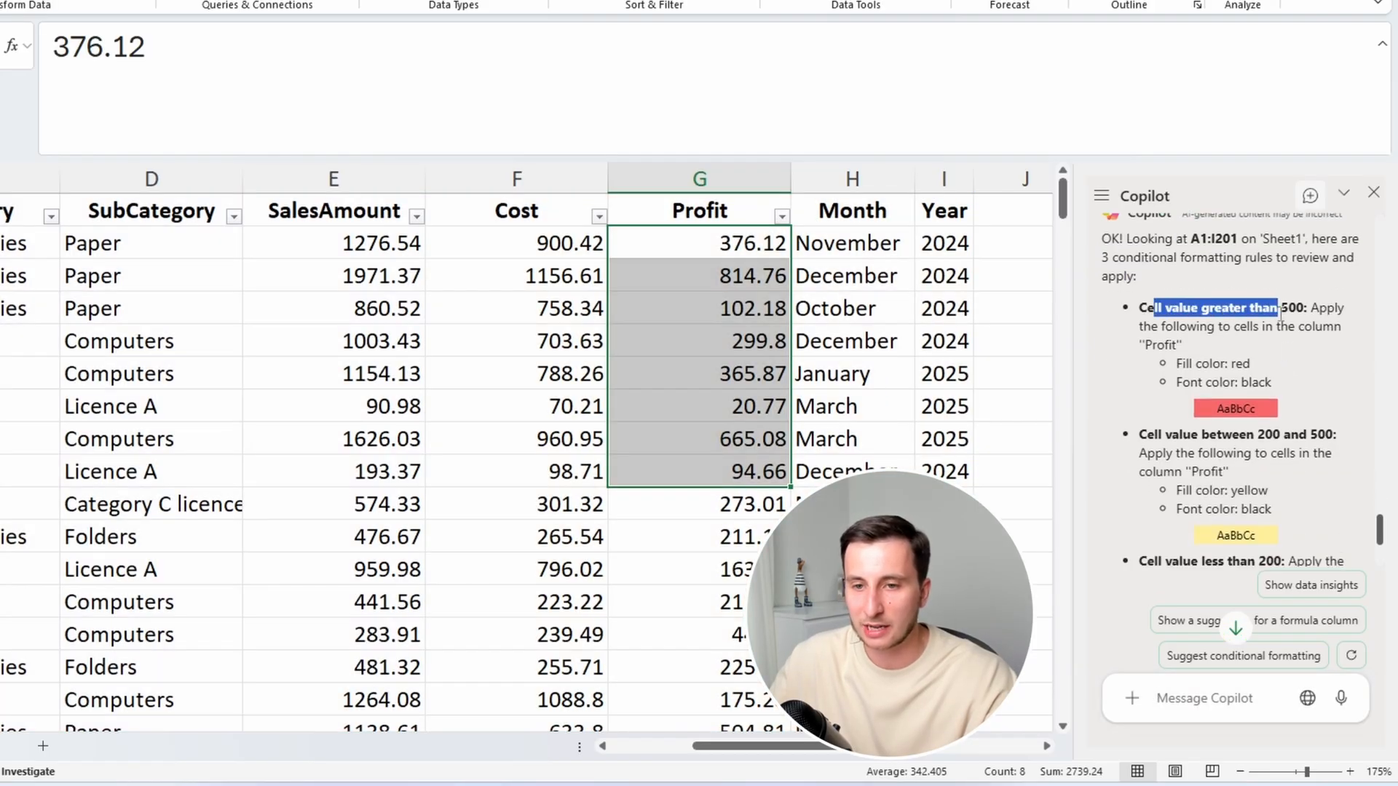
{"action": "left_click", "coordinate": [1303, 311]}
{"action": "left_click_drag", "start_coordinate": [1166, 327], "coordinate": [1196, 353]}
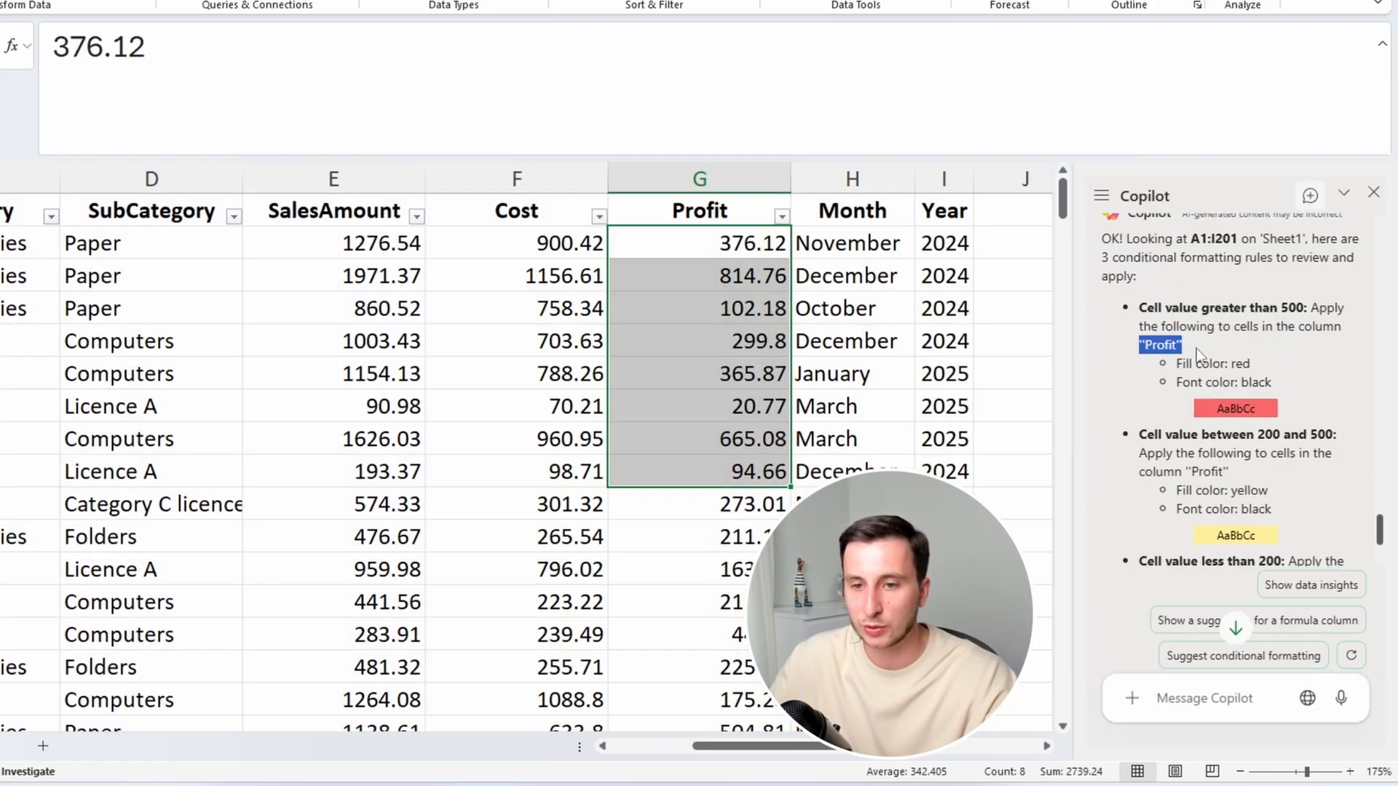
{"action": "scroll", "coordinate": [1258, 335], "scroll_direction": "down", "scroll_amount": 1}
{"action": "scroll", "coordinate": [1201, 352], "scroll_direction": "up", "scroll_amount": 1}
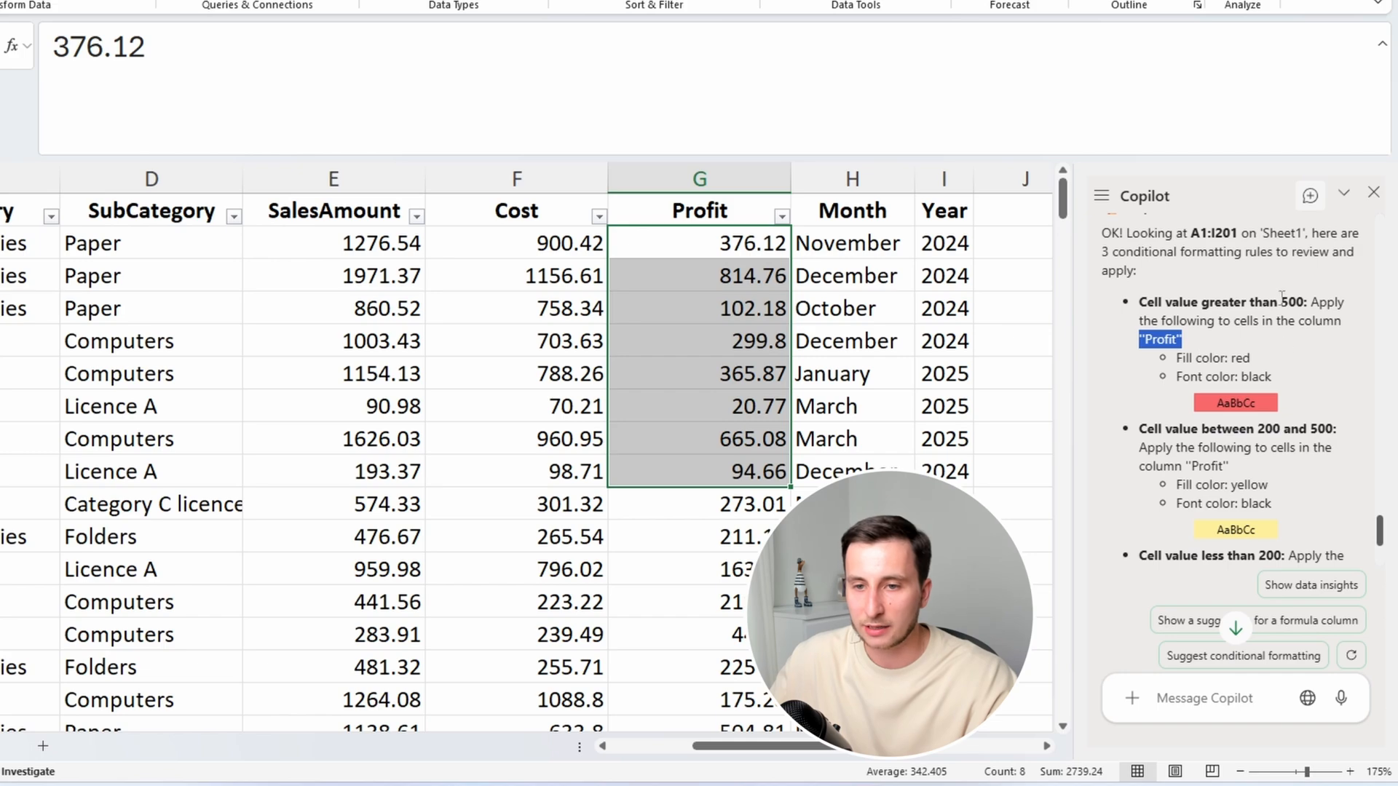
{"action": "left_click_drag", "start_coordinate": [1279, 302], "coordinate": [1305, 301]}
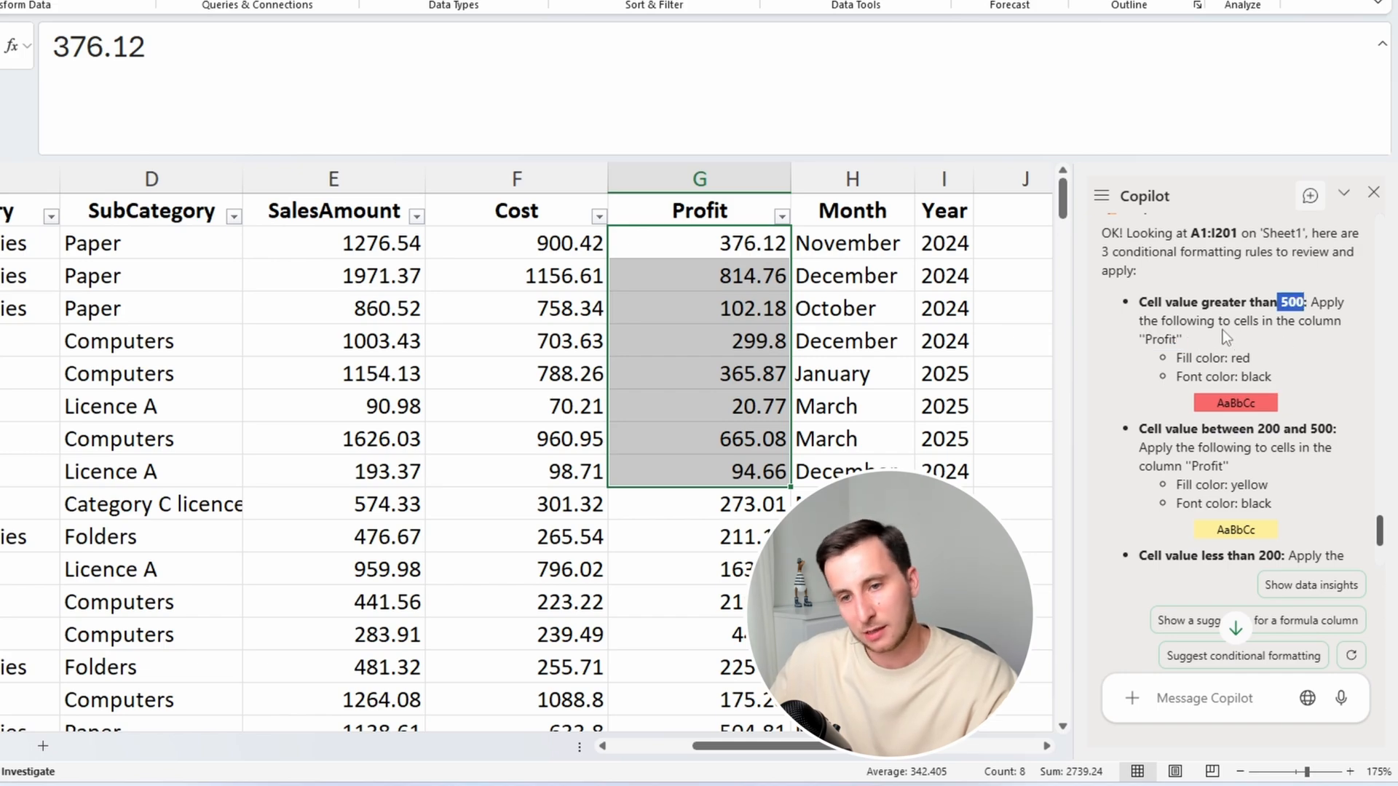
Copy the earlier profit-highlighting prompt from the chat into a new Copilot message
{"action": "scroll", "coordinate": [1226, 336], "scroll_direction": "up", "scroll_amount": 3}
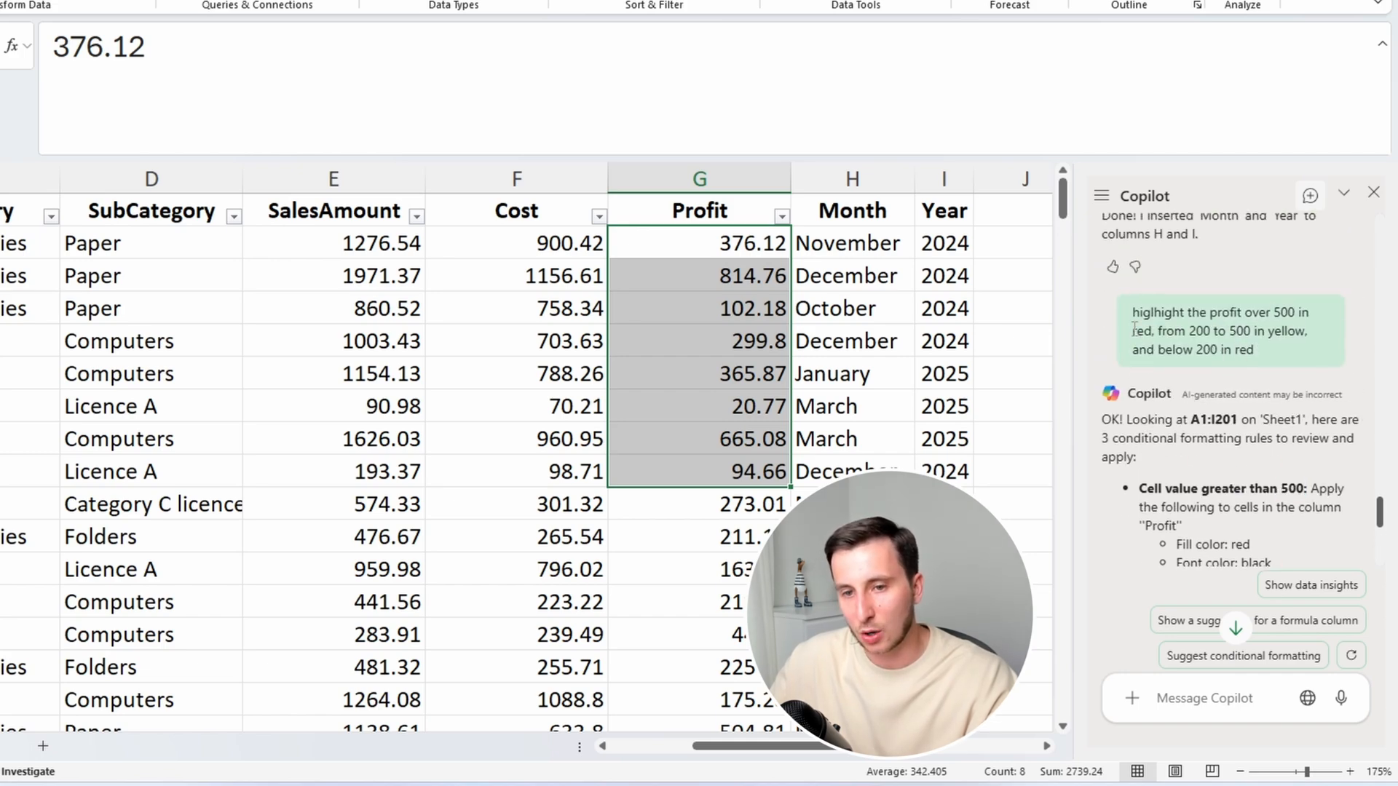
{"action": "left_click_drag", "start_coordinate": [1132, 313], "coordinate": [1104, 313]}
{"action": "left_click", "coordinate": [1279, 358]}
{"action": "left_click_drag", "start_coordinate": [1275, 350], "coordinate": [1103, 312]}
{"action": "key", "text": "ctrl+c"}
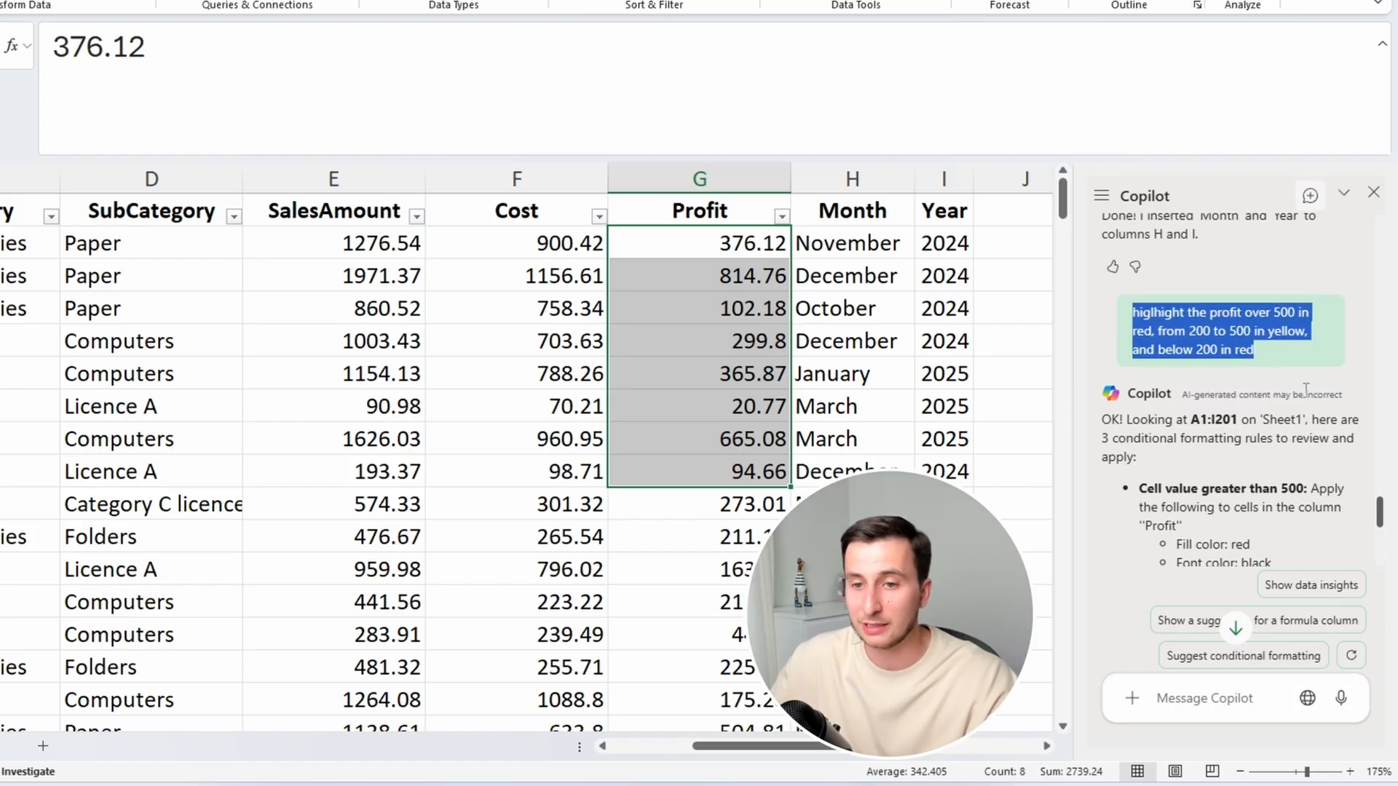
{"action": "scroll", "coordinate": [1306, 390], "scroll_direction": "down", "scroll_amount": 6}
{"action": "left_click", "coordinate": [1217, 699]}
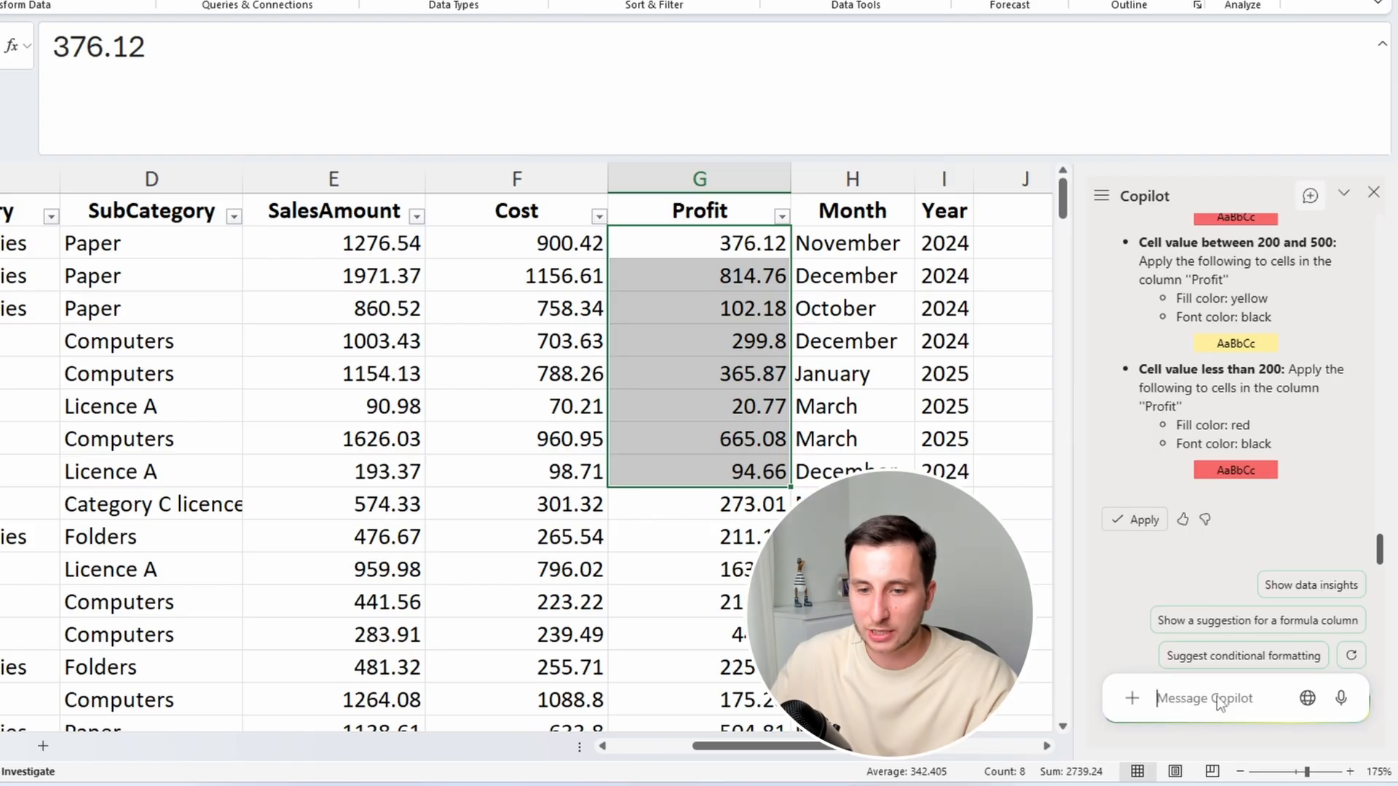
{"action": "key", "text": "ctrl+v"}
Change the color for profit over 500 to green in the copied prompt and send it to Copilot
{"action": "key", "text": "ctrl+Home"}
{"action": "key", "text": "ctrl+Right"}
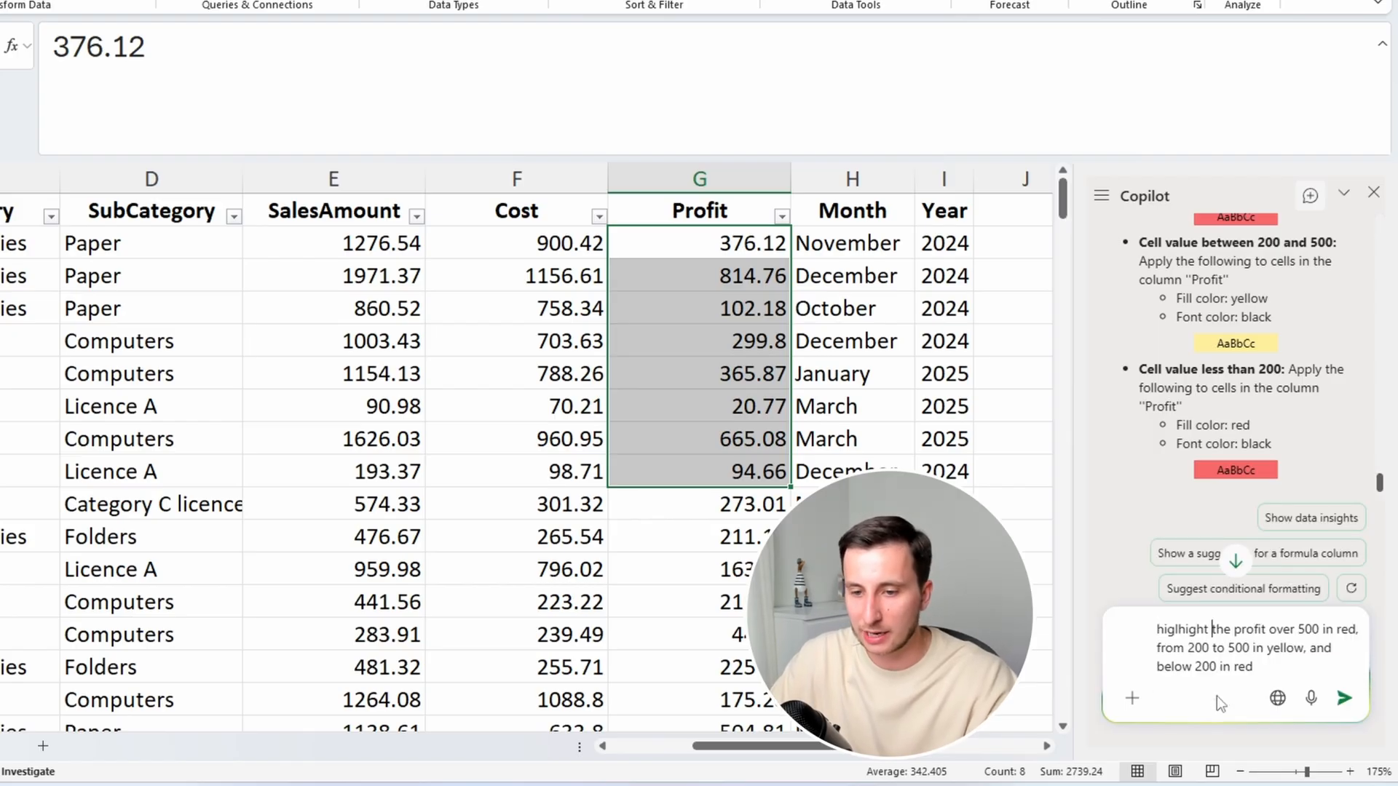
{"action": "key", "text": "ctrl+Right"}
{"action": "key", "text": "ctrl+Right"}
{"action": "key", "text": "ctrl+Right"}
{"action": "key", "text": "ctrl+Right"}
{"action": "key", "text": "ctrl+Right"}
{"action": "key", "text": "ctrl+shift+Right"}
{"action": "type", "text": "green"}
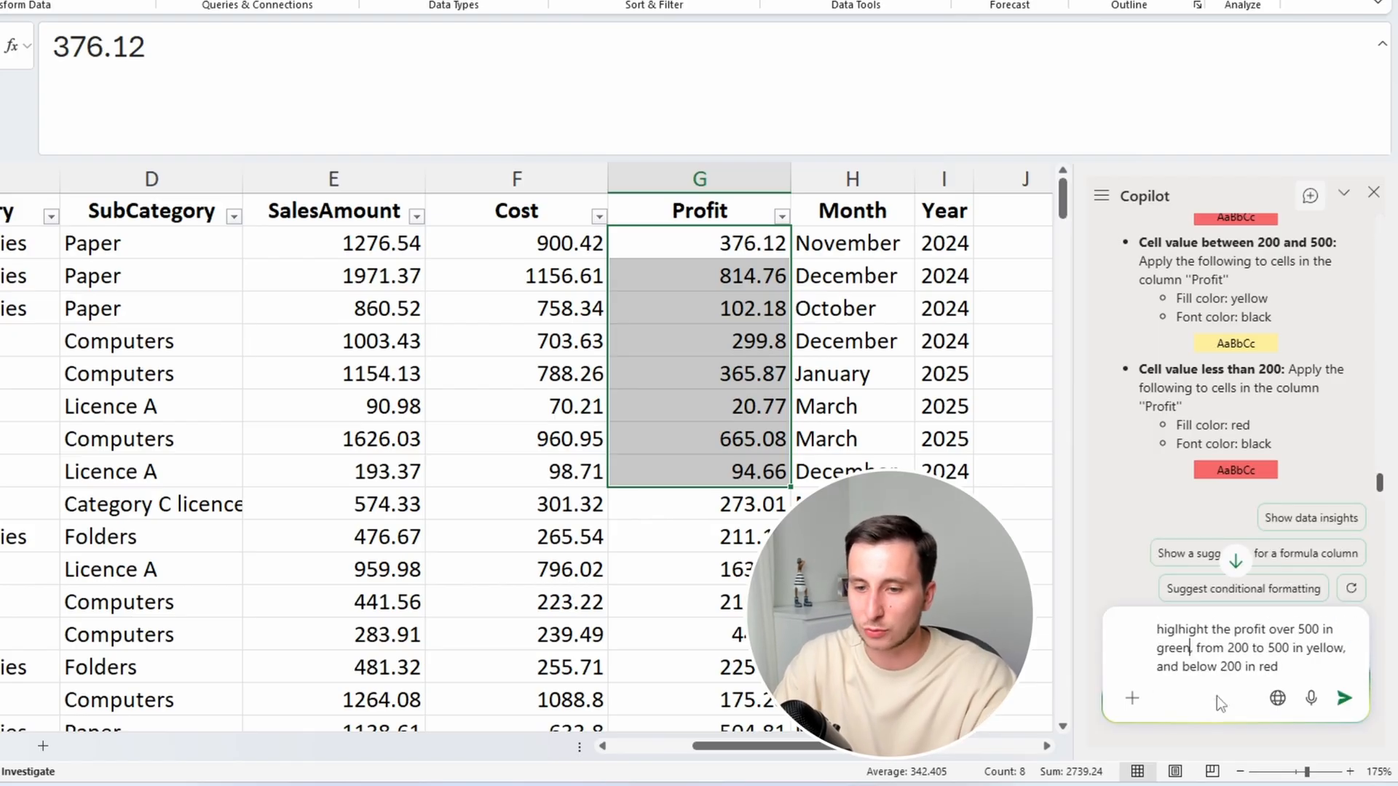
{"action": "key", "text": "Return"}
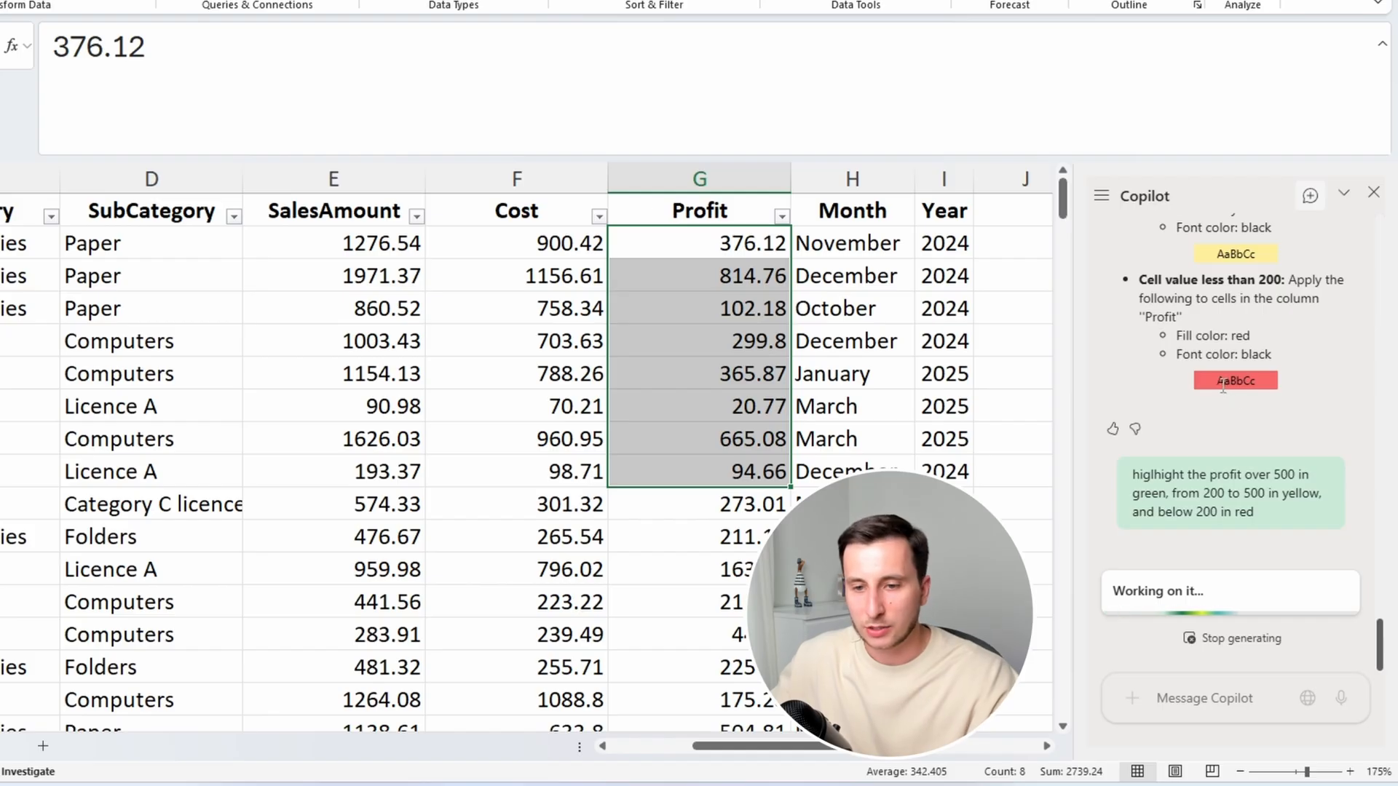
Recheck the first prompt and review the conditional formatting rules in Copilot's new reply
{"action": "scroll", "coordinate": [1278, 258], "scroll_direction": "up", "scroll_amount": 5}
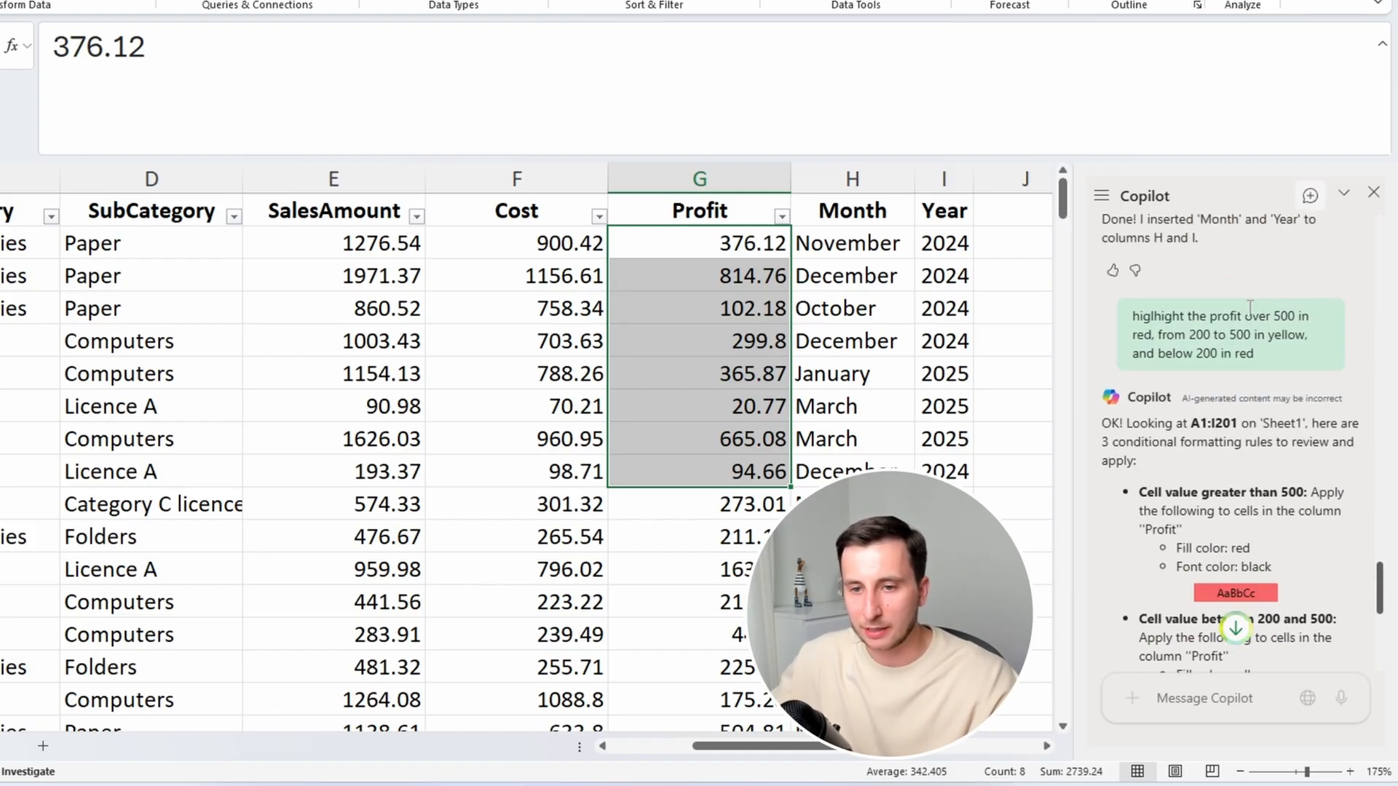
{"action": "scroll", "coordinate": [1254, 320], "scroll_direction": "down", "scroll_amount": 6}
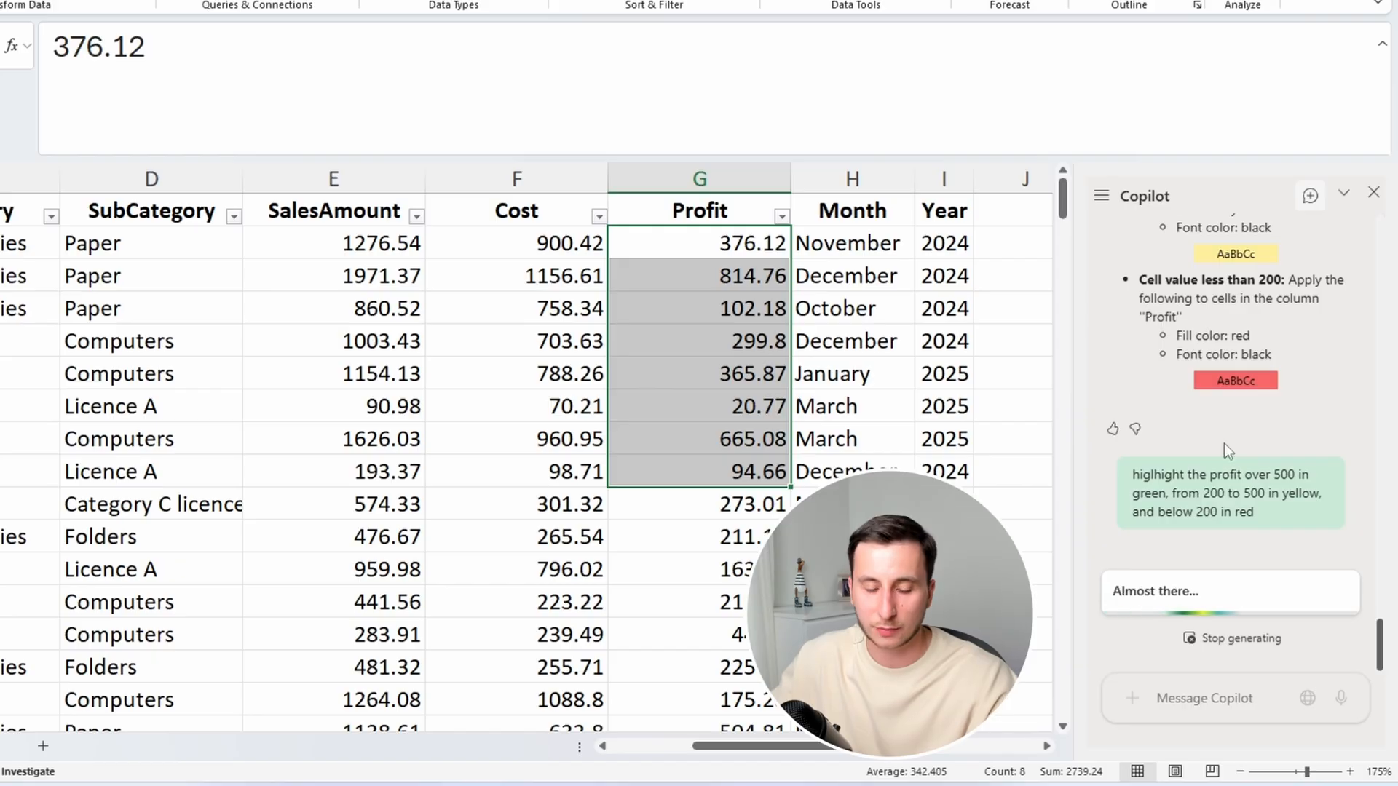
{"action": "left_click_drag", "start_coordinate": [1166, 400], "coordinate": [1223, 421]}
{"action": "scroll", "coordinate": [1293, 561], "scroll_direction": "down", "scroll_amount": 3}
{"action": "scroll", "coordinate": [1223, 421], "scroll_direction": "down", "scroll_amount": 3}
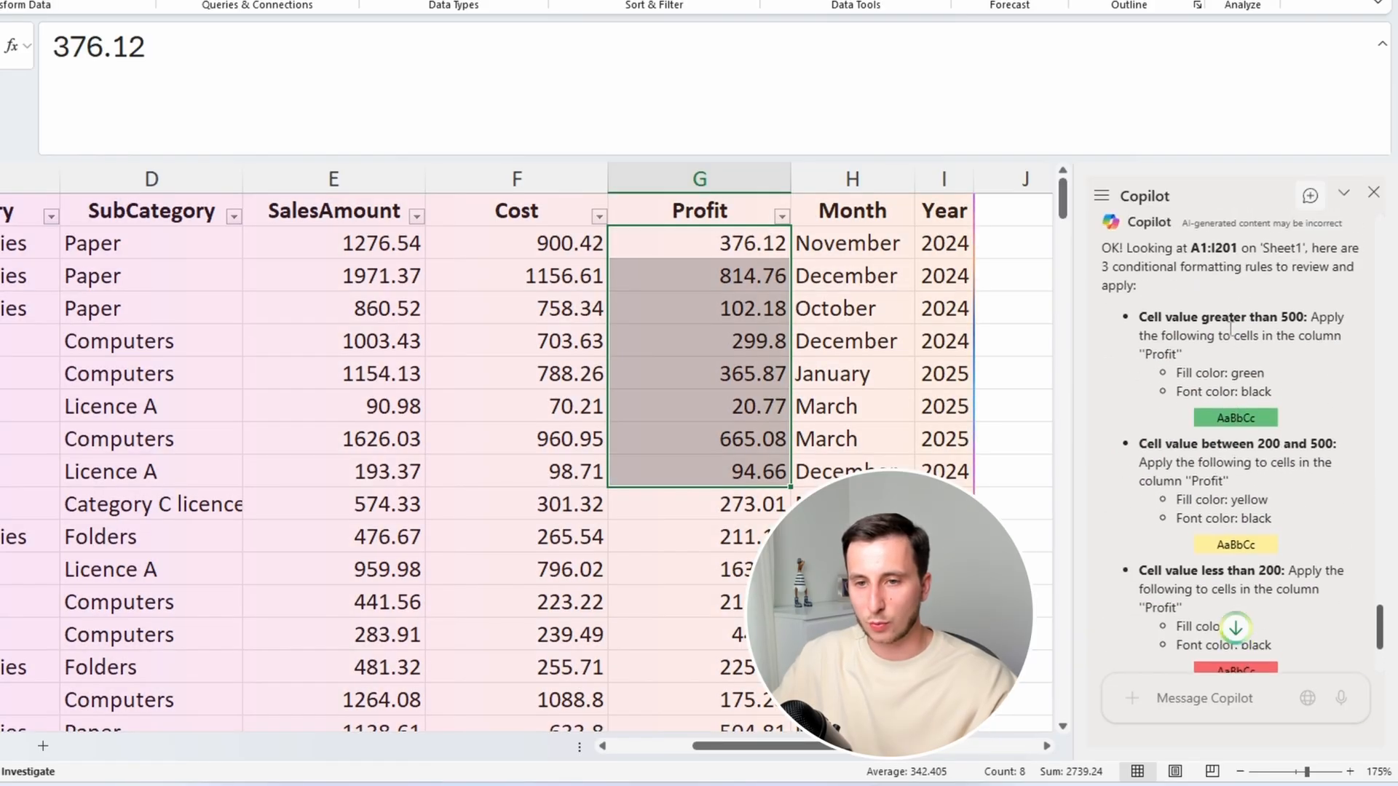
Review Copilot's green, yellow and red formatting rules and apply them to the Profit column
{"action": "scroll", "coordinate": [1230, 328], "scroll_direction": "up", "scroll_amount": 1}
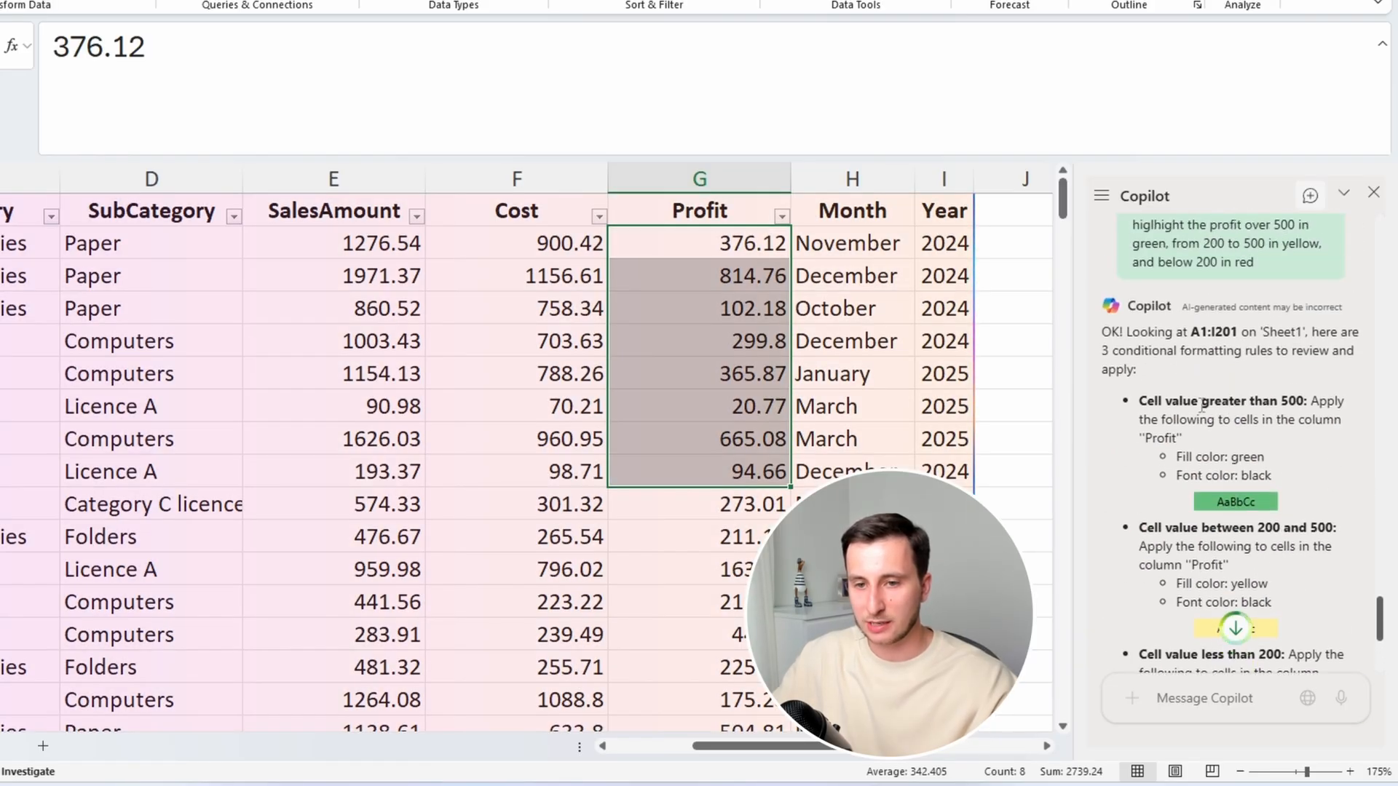
{"action": "left_click_drag", "start_coordinate": [1191, 405], "coordinate": [1292, 403]}
{"action": "left_click", "coordinate": [1290, 404]}
{"action": "left_click_drag", "start_coordinate": [1143, 439], "coordinate": [1192, 441]}
{"action": "scroll", "coordinate": [1194, 443], "scroll_direction": "down", "scroll_amount": 1}
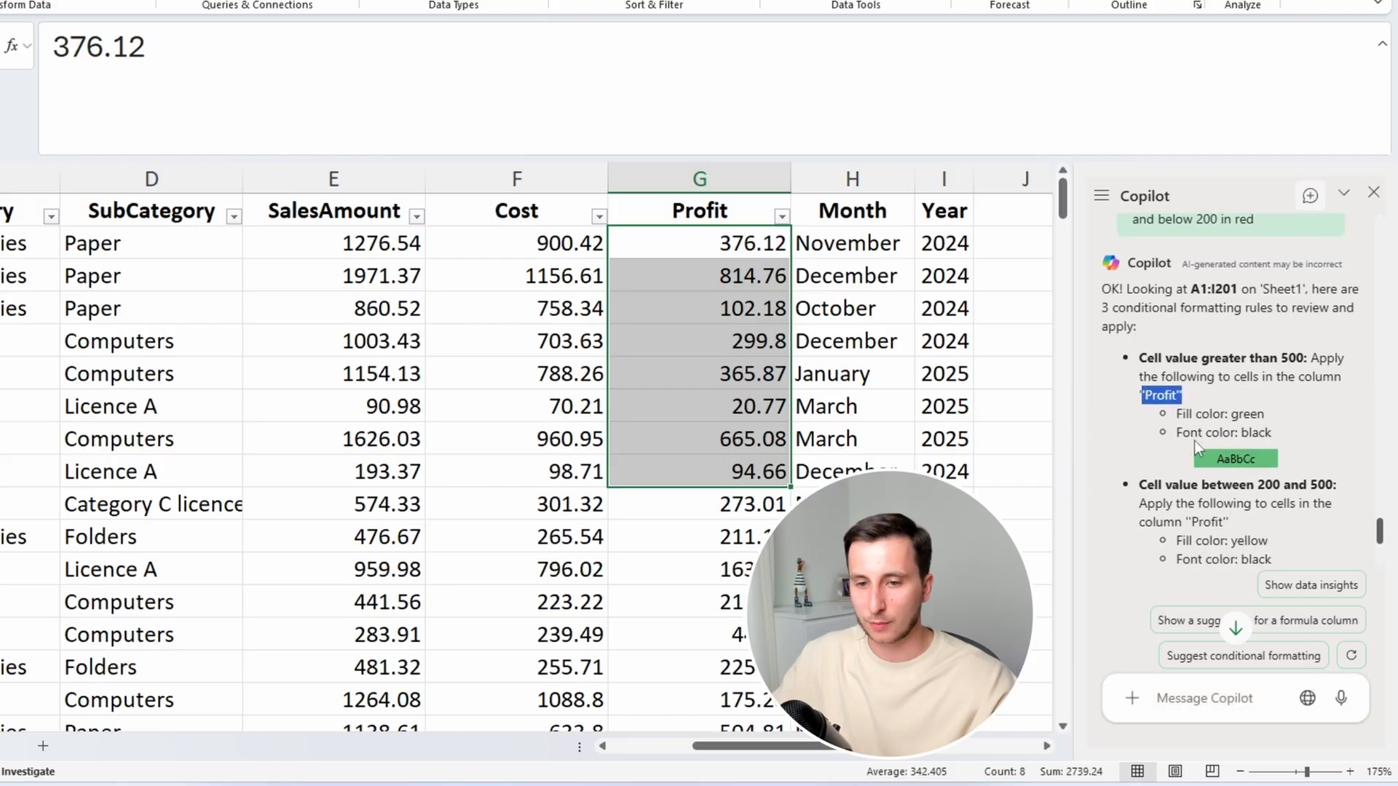
{"action": "scroll", "coordinate": [1209, 441], "scroll_direction": "down", "scroll_amount": 3}
{"action": "left_click", "coordinate": [1141, 518]}
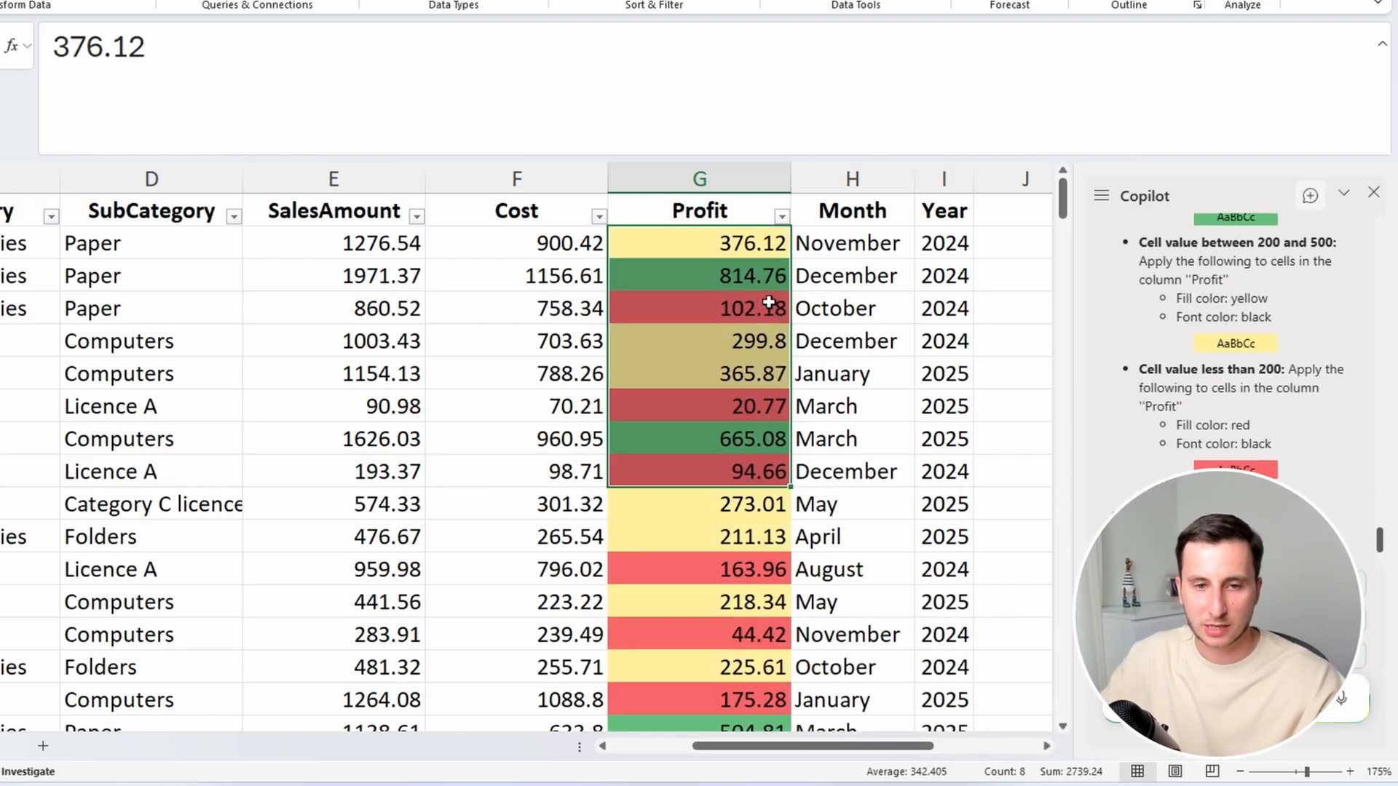
Check the fill colors in the Profit column against the 200 and 500 thresholds across the data rows
{"action": "left_click", "coordinate": [751, 212]}
{"action": "left_click", "coordinate": [748, 246]}
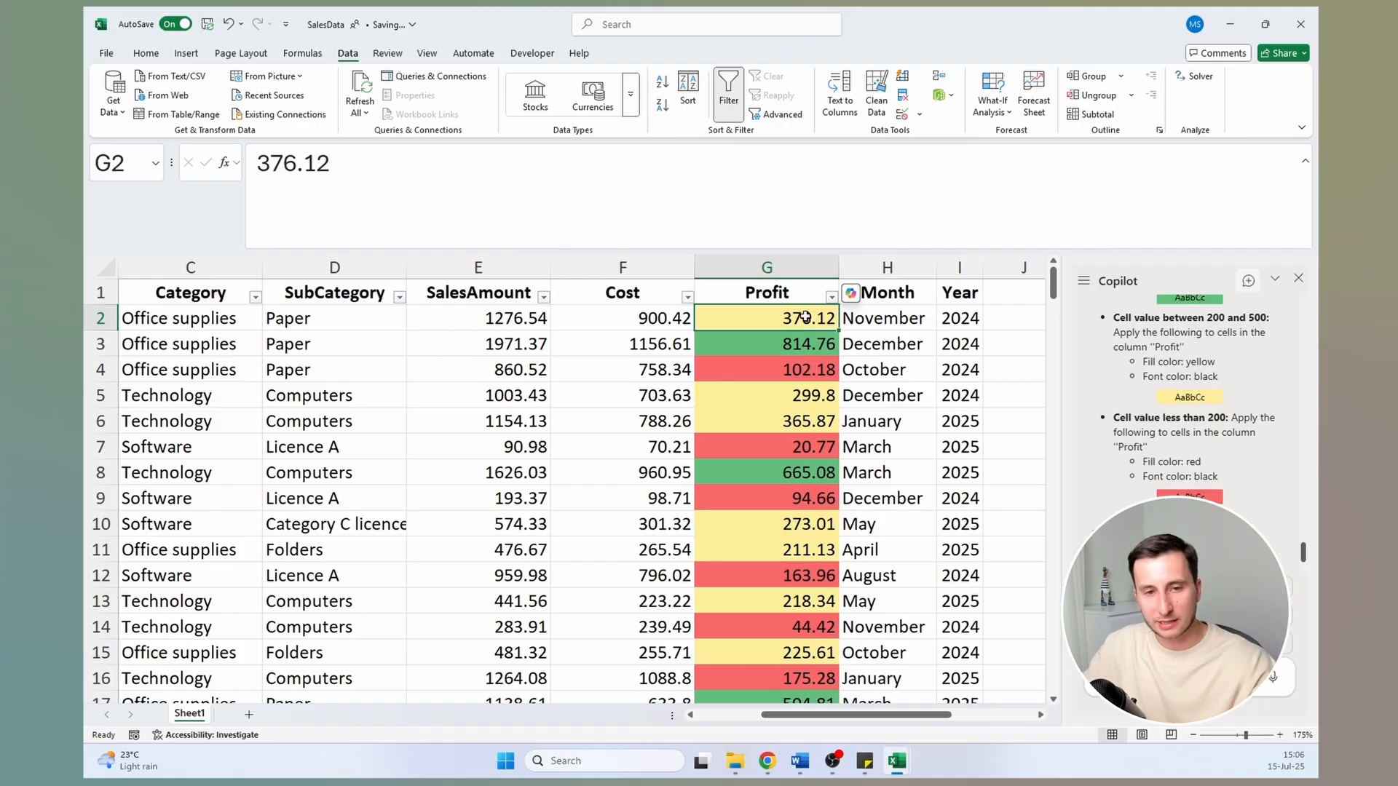
{"action": "left_click_drag", "start_coordinate": [803, 319], "coordinate": [817, 556]}
{"action": "left_click", "coordinate": [817, 554]}
{"action": "left_click", "coordinate": [796, 343]}
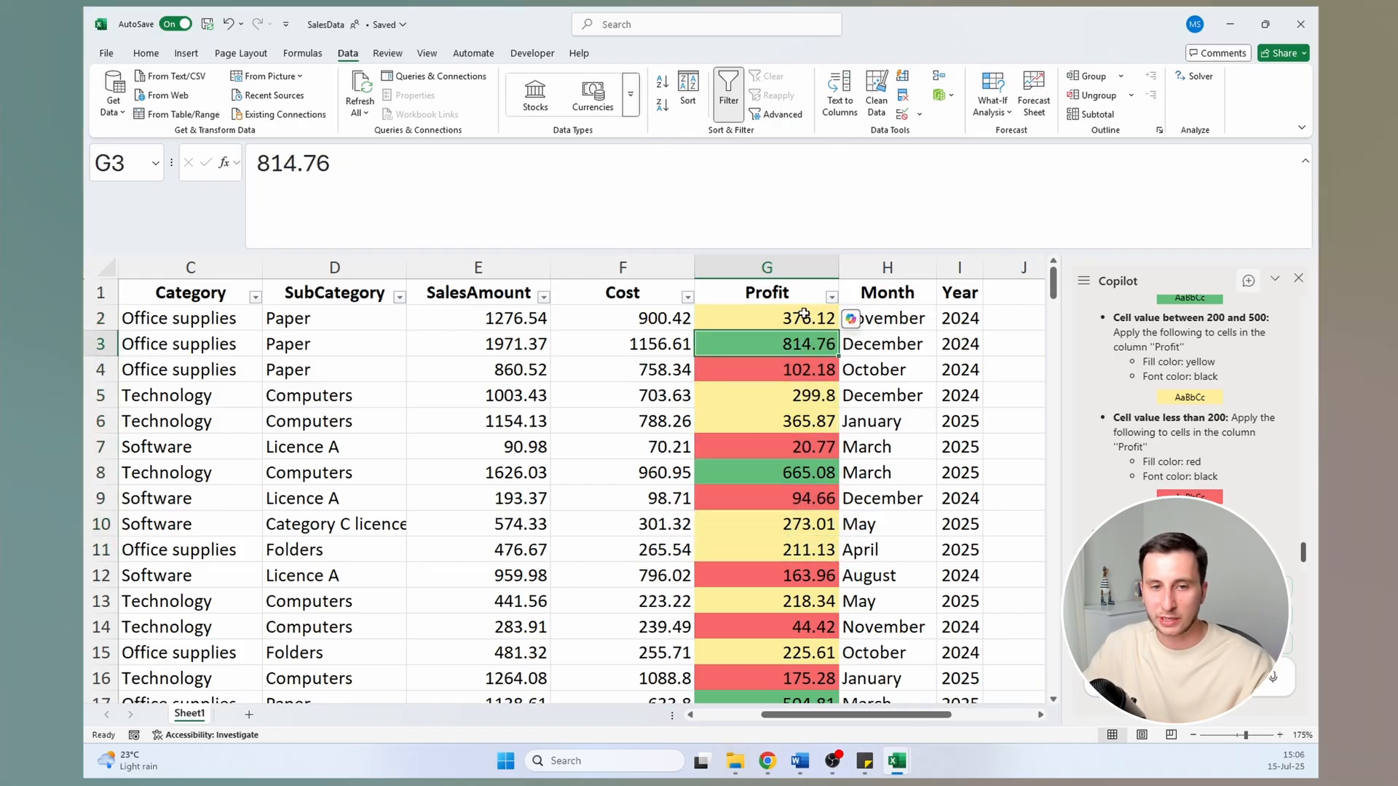
{"action": "left_click", "coordinate": [804, 318]}
{"action": "left_click", "coordinate": [814, 366]}
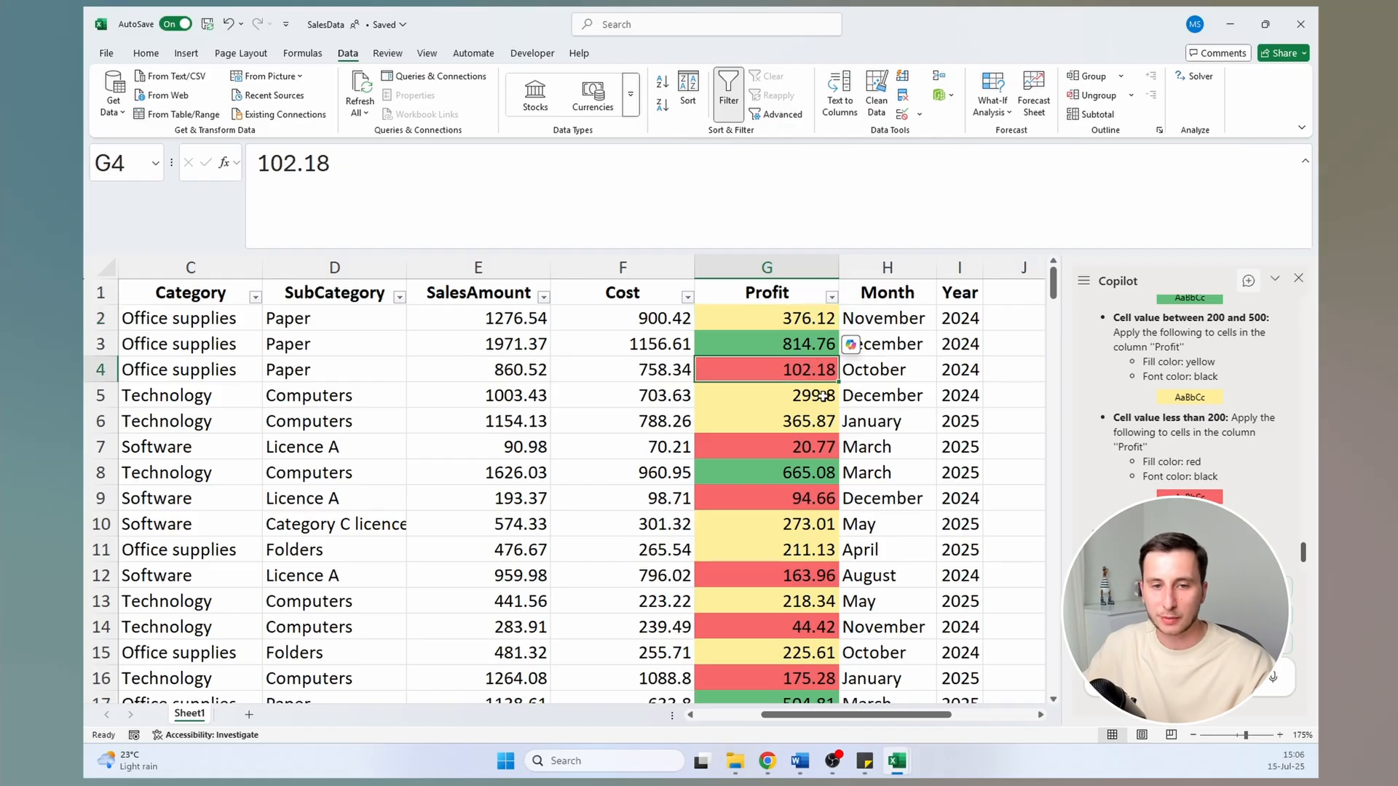
{"action": "scroll", "coordinate": [813, 390], "scroll_direction": "down", "scroll_amount": 15}
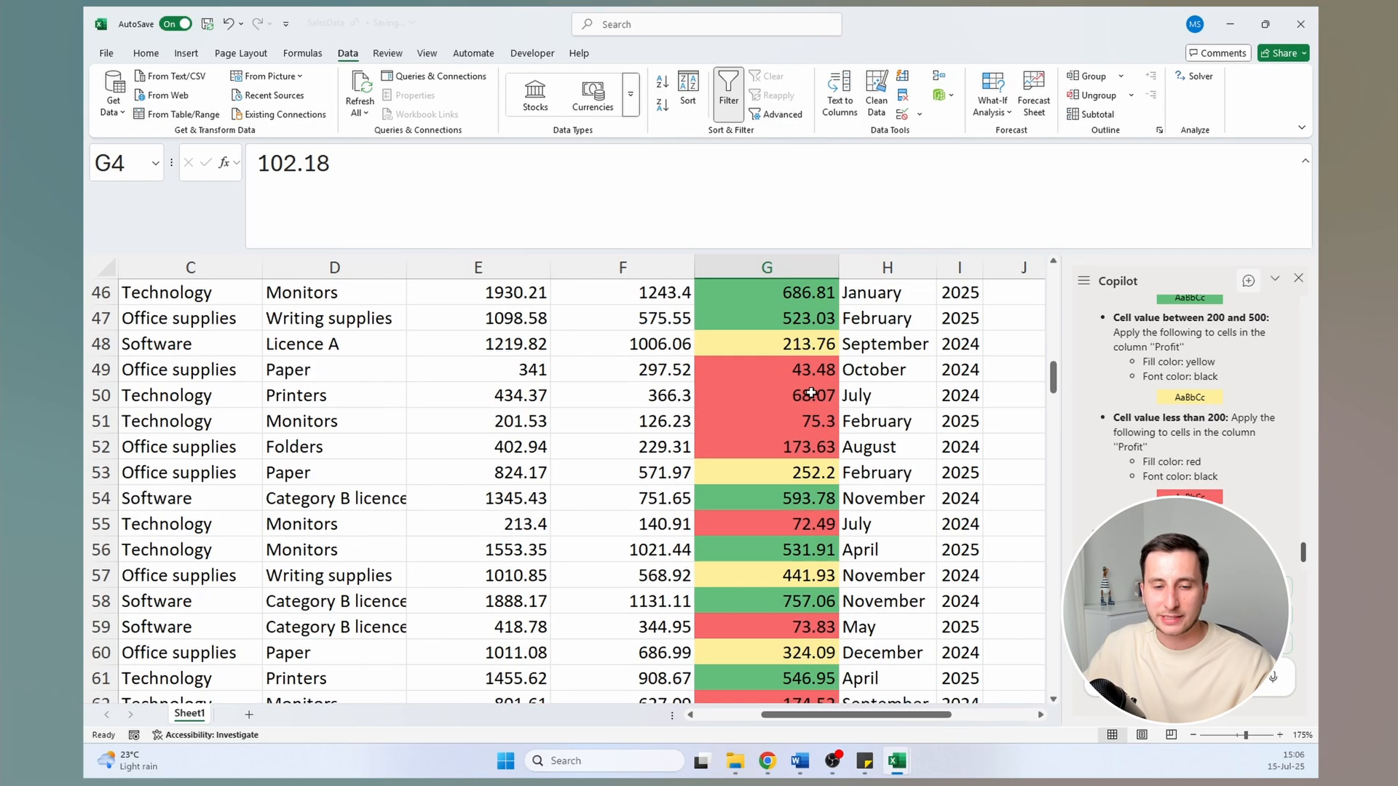
{"action": "left_click", "coordinate": [813, 392]}
{"action": "key", "text": "ctrl+Up"}
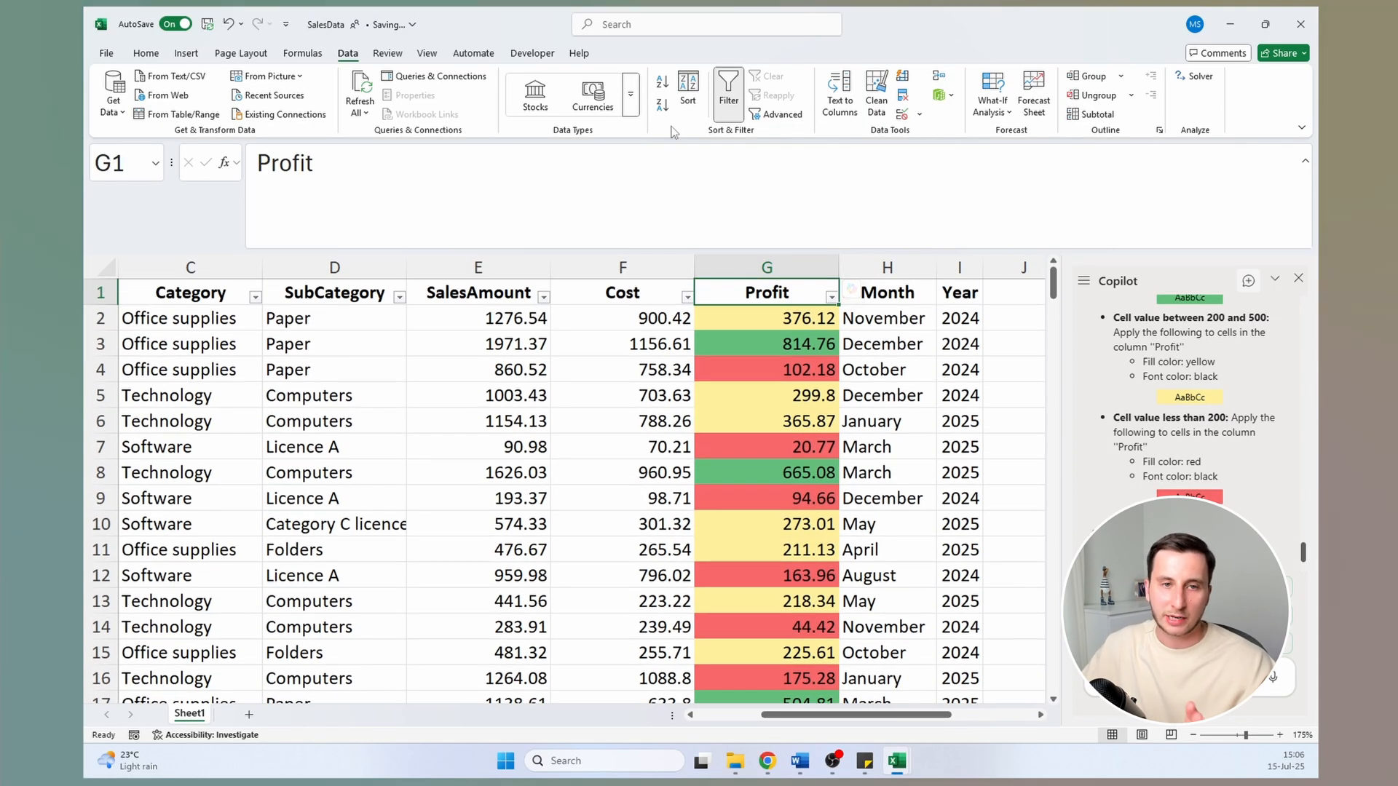
{"action": "left_click", "coordinate": [146, 53]}
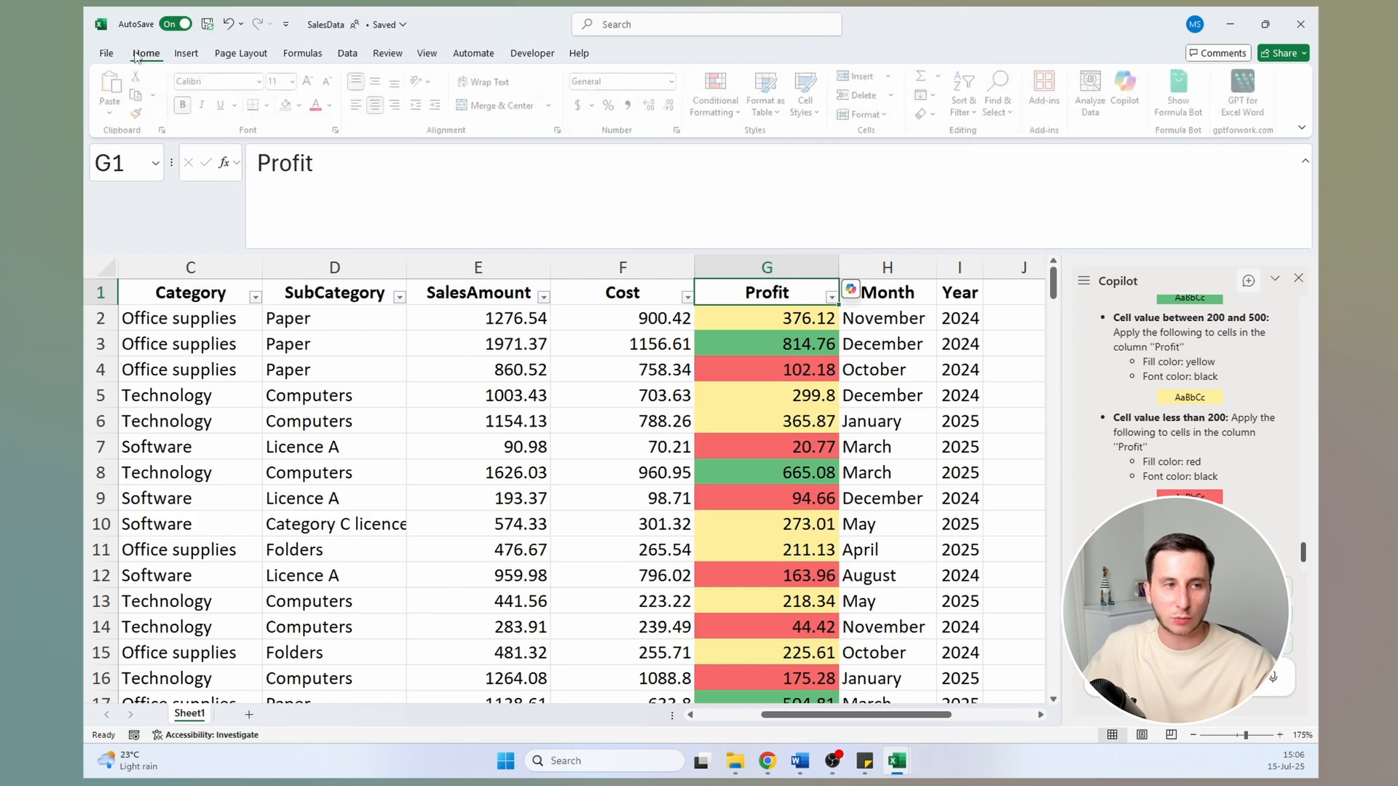
{"action": "left_click", "coordinate": [720, 104]}
{"action": "key", "text": "Escape"}
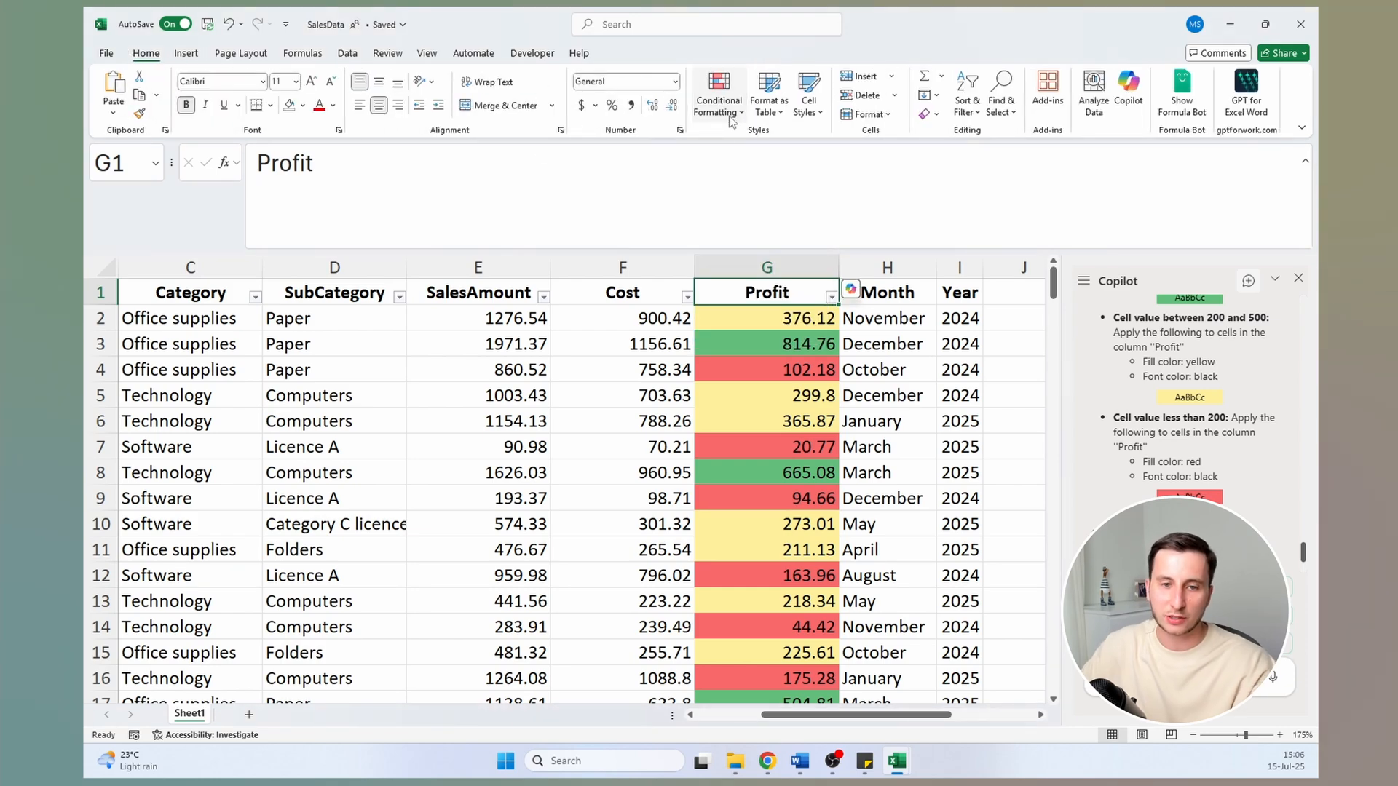
{"action": "key", "text": "Down"}
{"action": "key", "text": "ctrl+shift+Down"}
{"action": "left_click", "coordinate": [719, 105]}
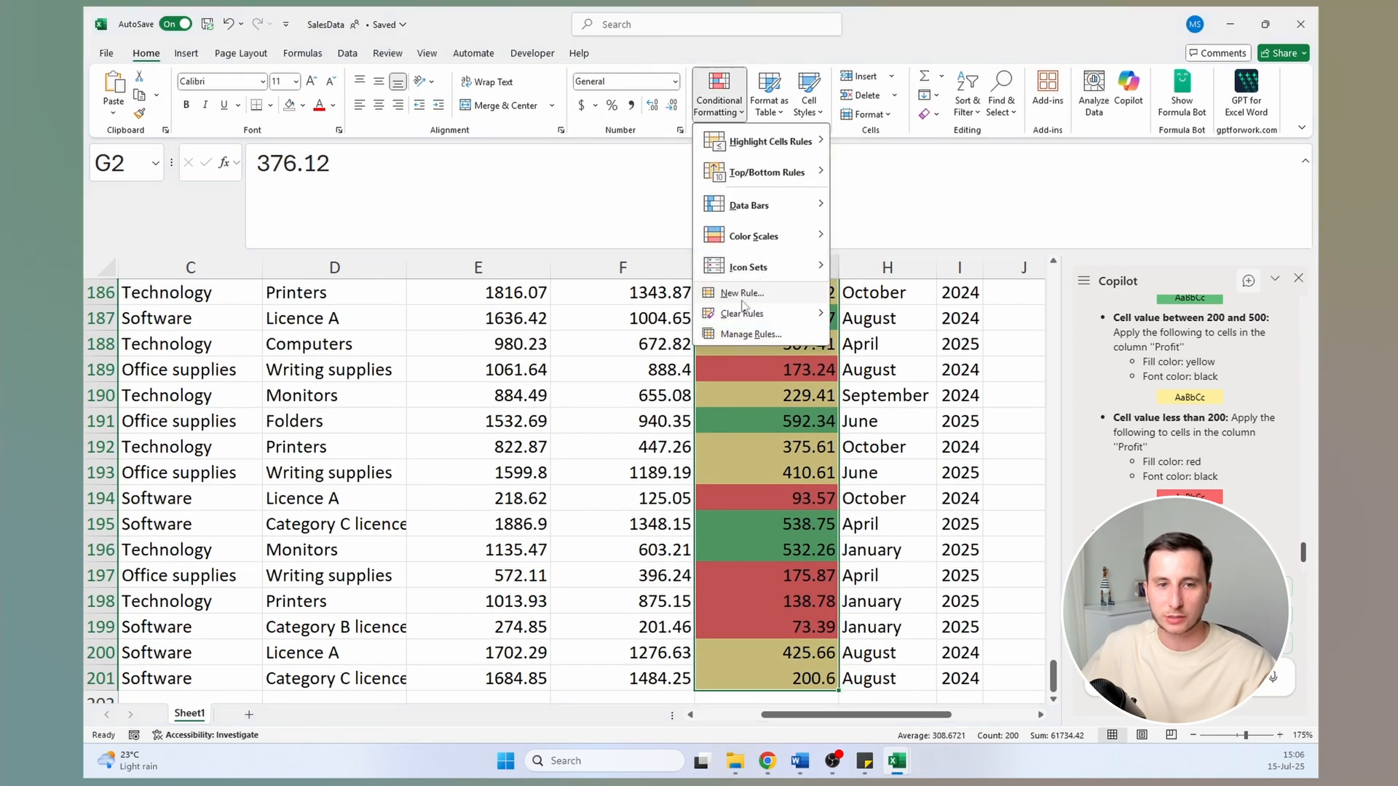
{"action": "left_click", "coordinate": [760, 289]}
{"action": "left_click", "coordinate": [986, 424]}
{"action": "left_click", "coordinate": [994, 442]}
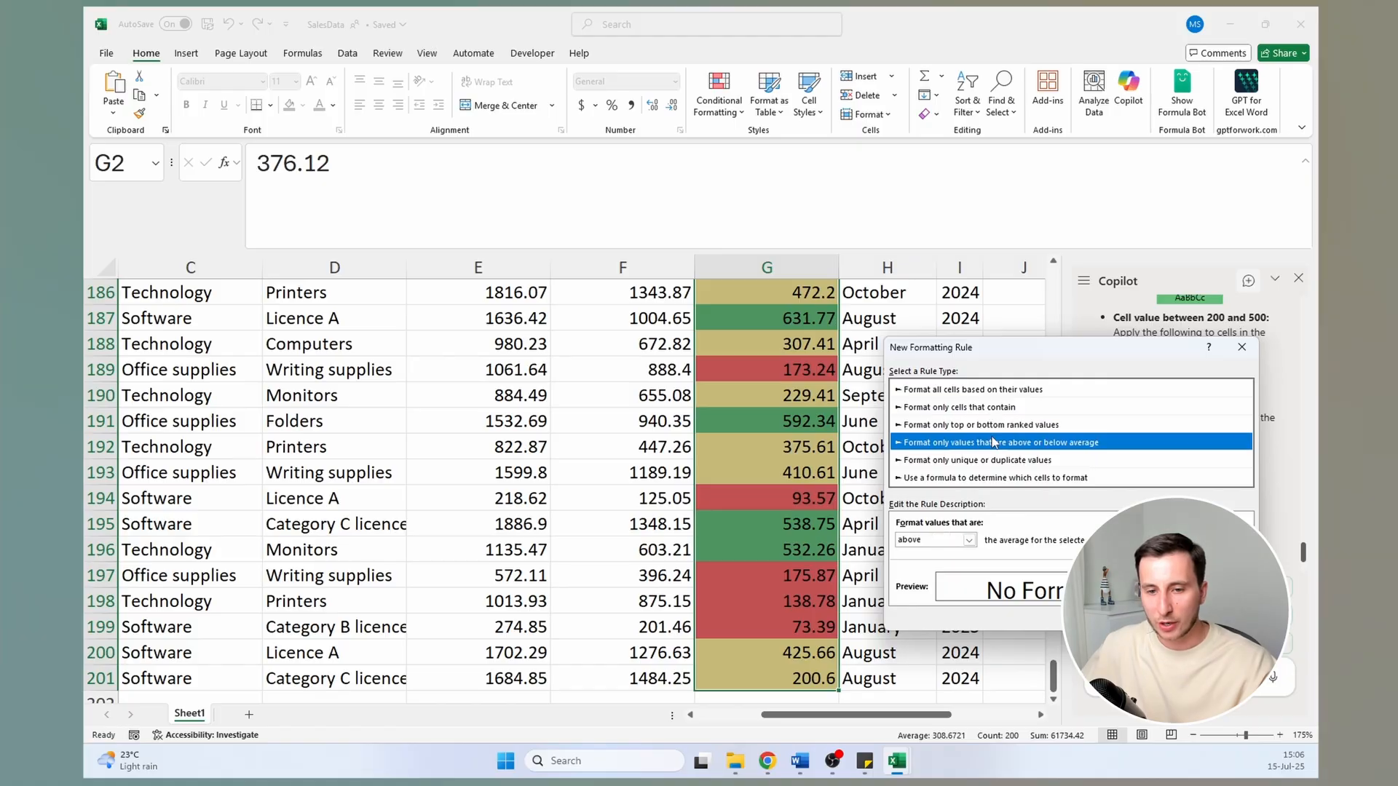
{"action": "left_click", "coordinate": [996, 409]}
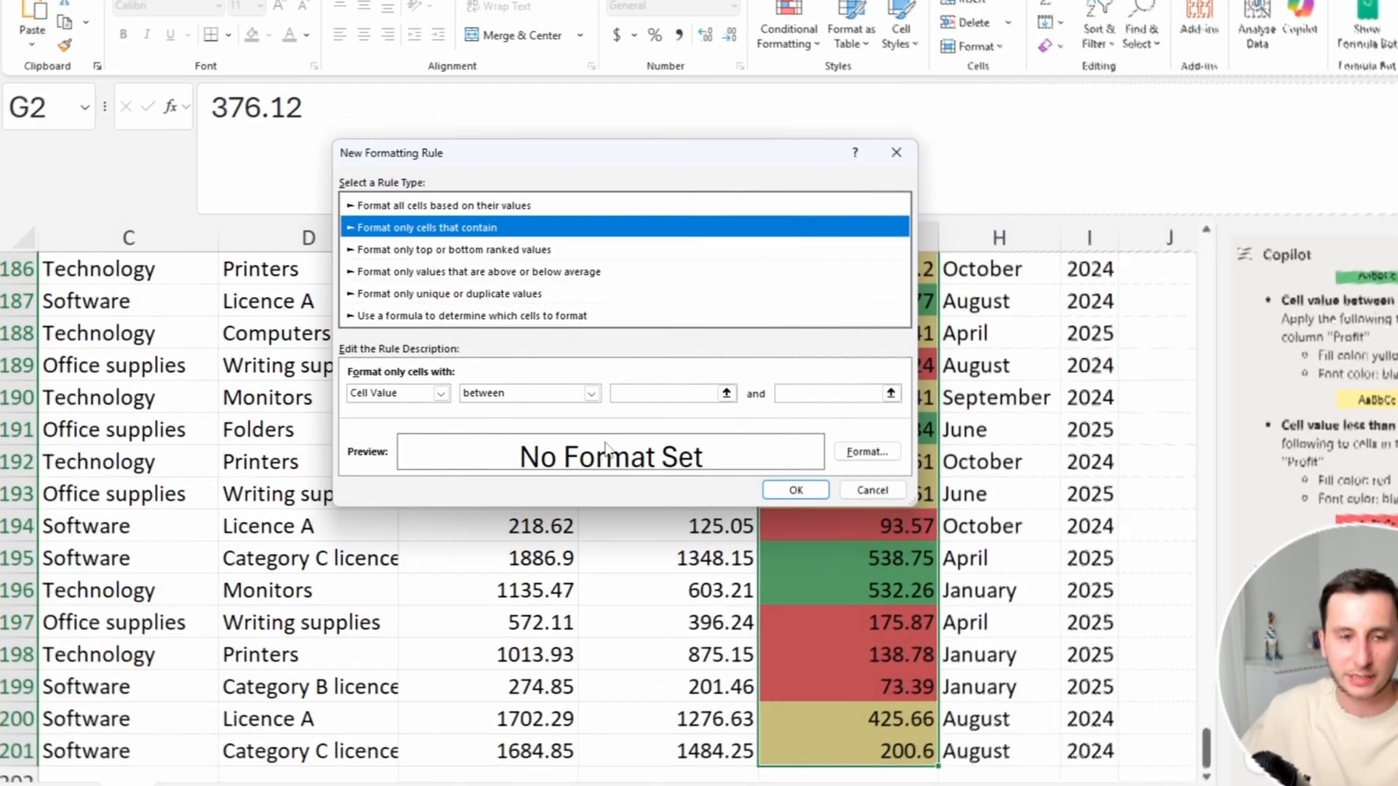
{"action": "left_click", "coordinate": [561, 391]}
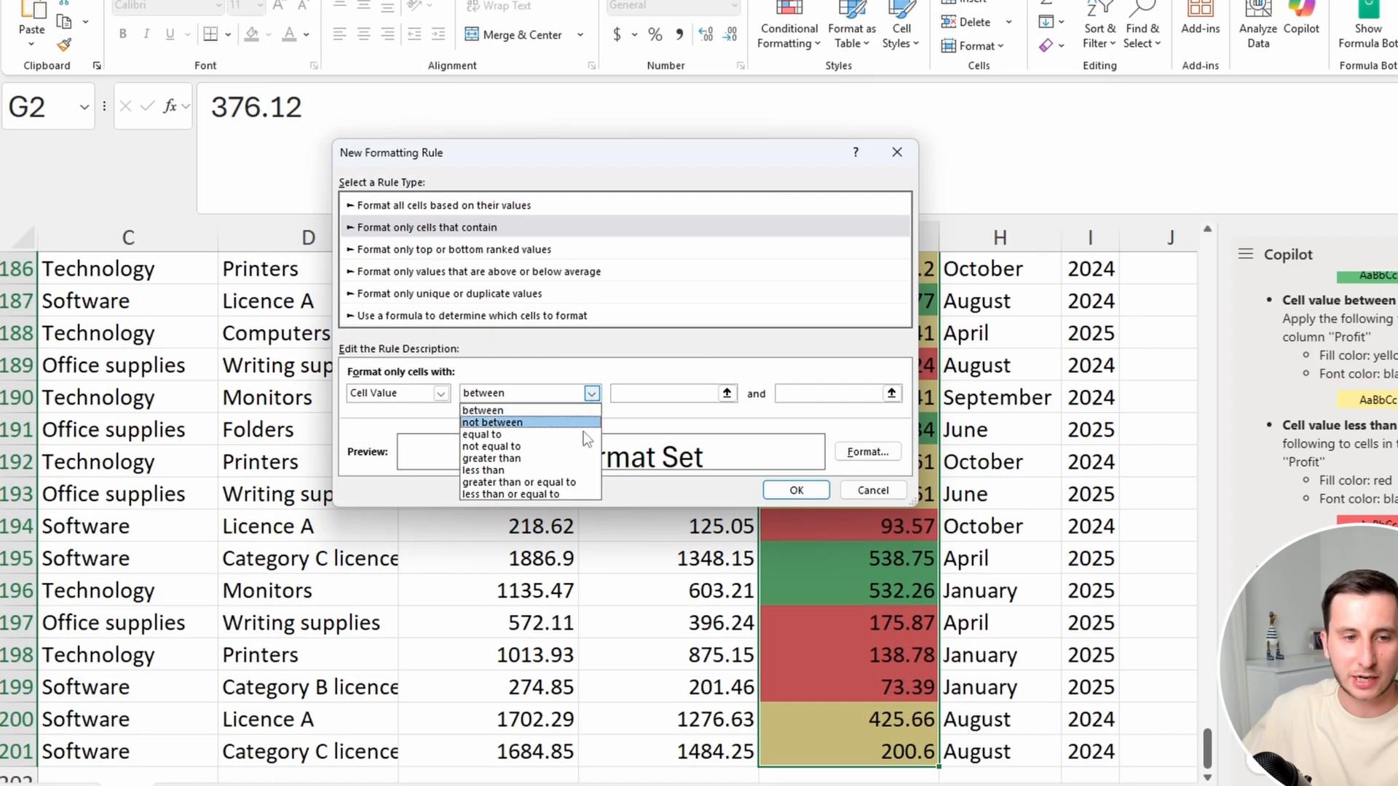
{"action": "left_click", "coordinate": [522, 481]}
{"action": "left_click", "coordinate": [640, 395]}
{"action": "type", "text": "500"}
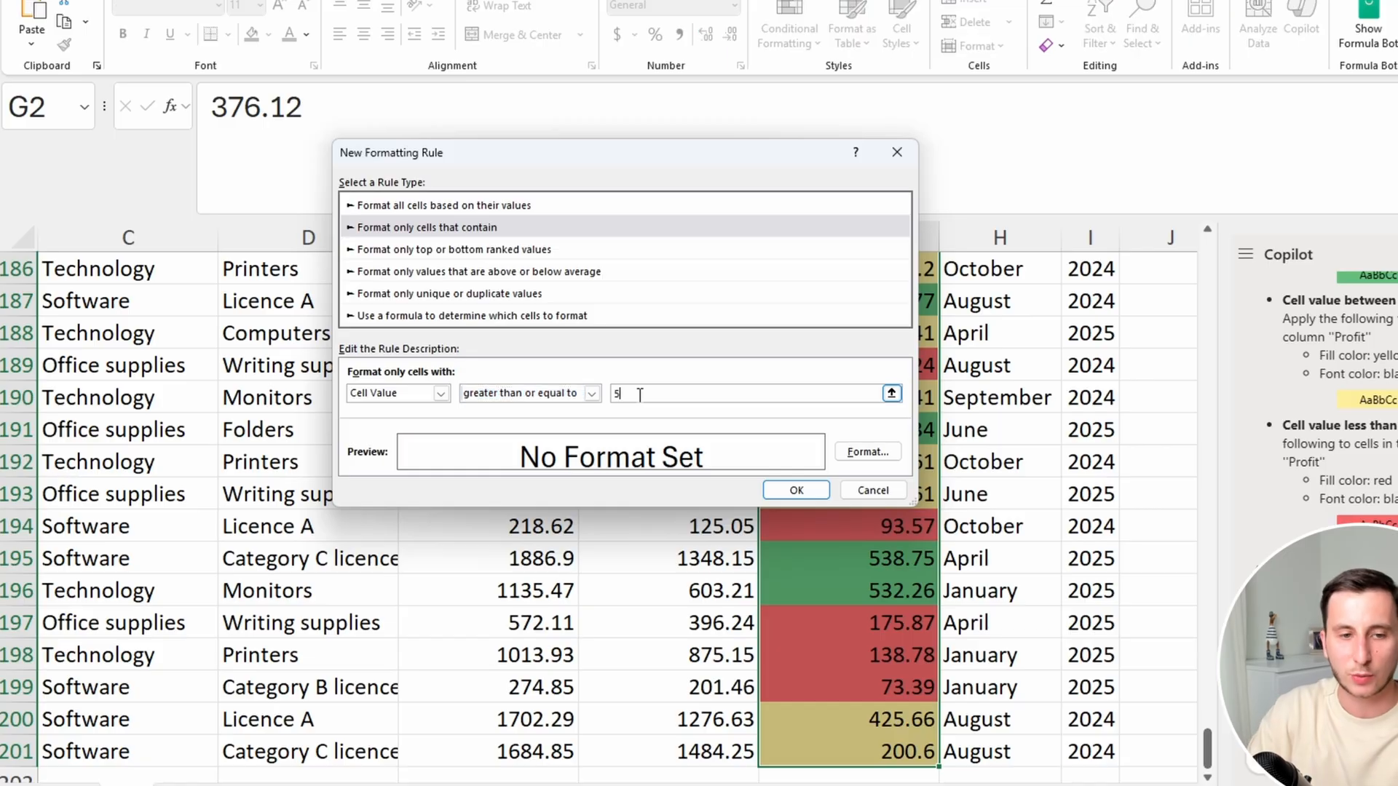
{"action": "left_click", "coordinate": [876, 488]}
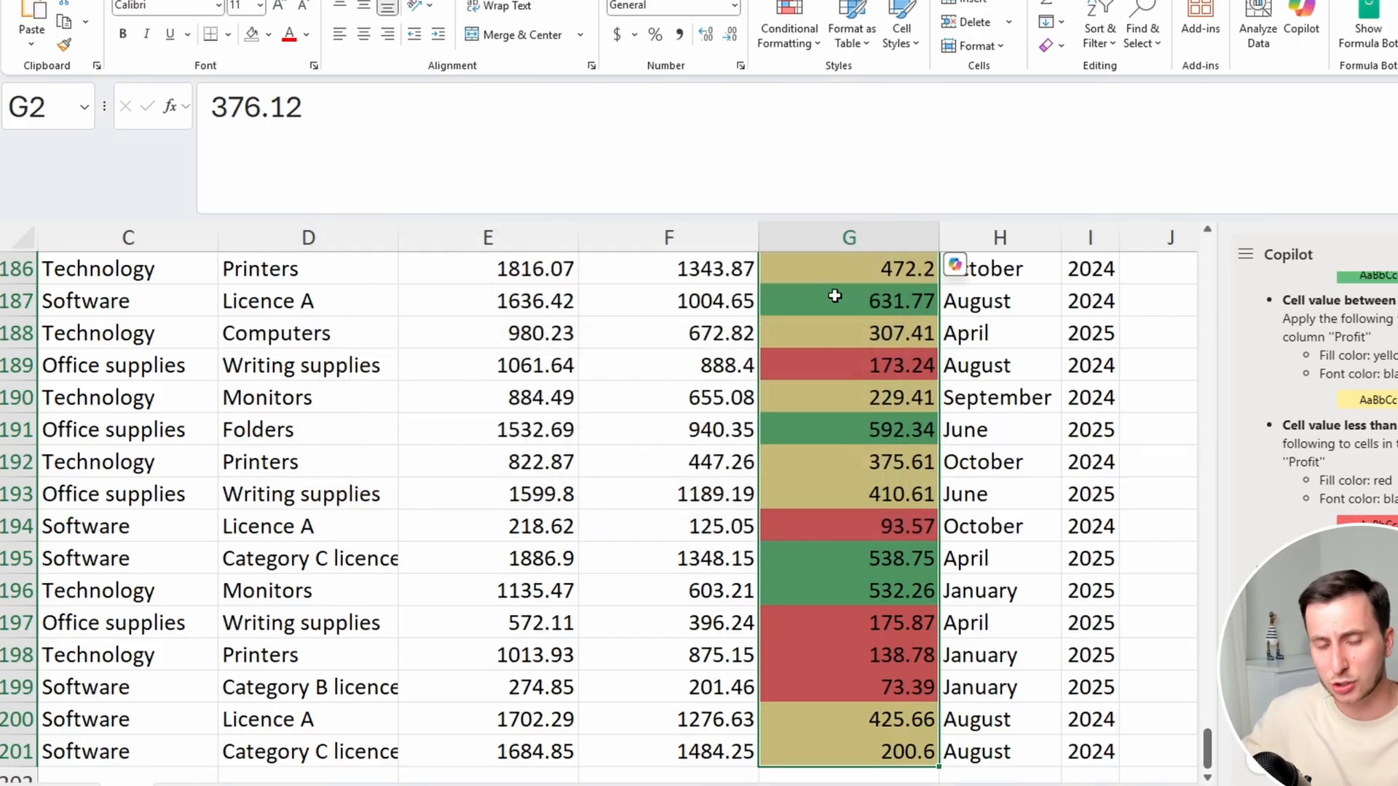
Compare the colored Profit cells with the highlighting prompt and the rules in Copilot's reply
{"action": "scroll", "coordinate": [889, 365], "scroll_direction": "up", "scroll_amount": 20}
{"action": "scroll", "coordinate": [889, 368], "scroll_direction": "up", "scroll_amount": 15}
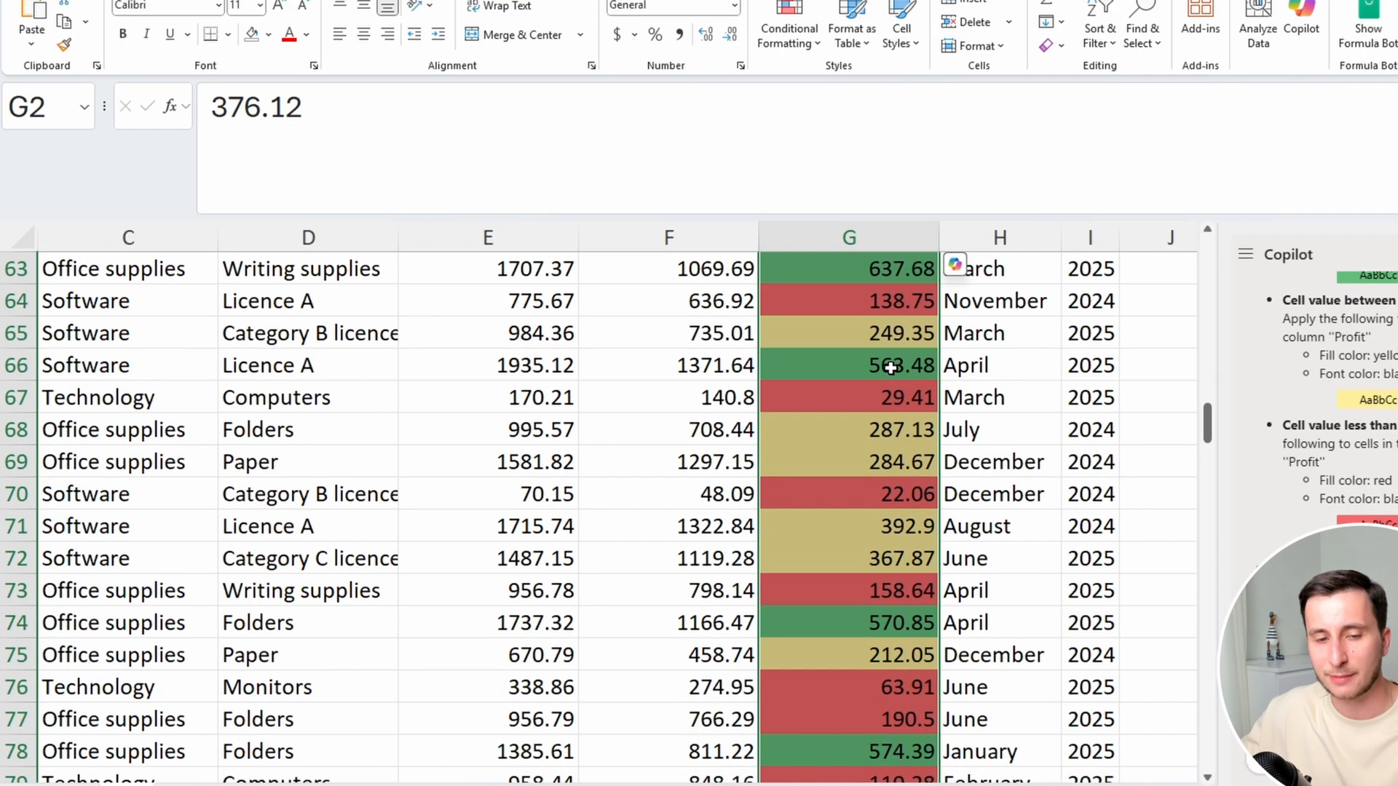
{"action": "scroll", "coordinate": [889, 366], "scroll_direction": "up", "scroll_amount": 20}
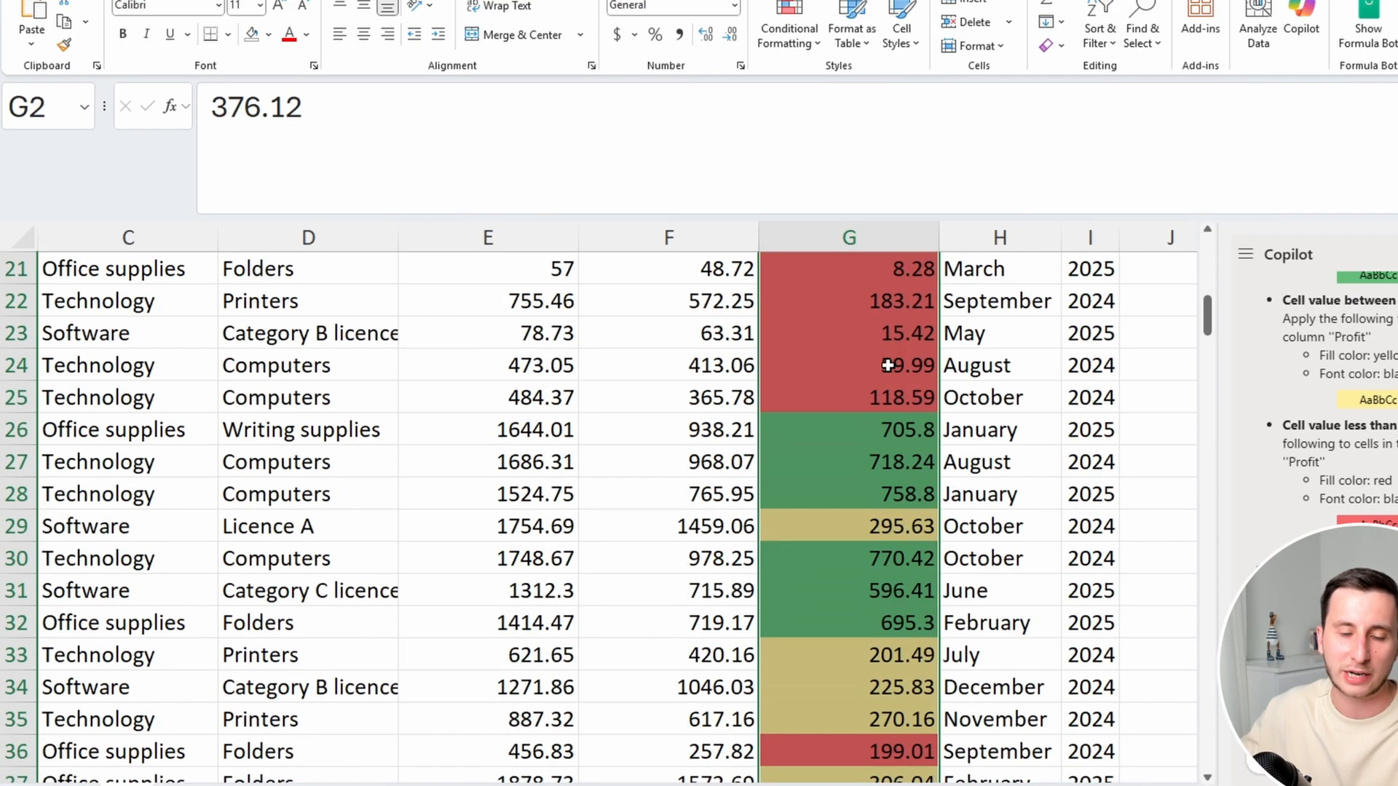
{"action": "scroll", "coordinate": [1342, 524], "scroll_direction": "down", "scroll_amount": 3}
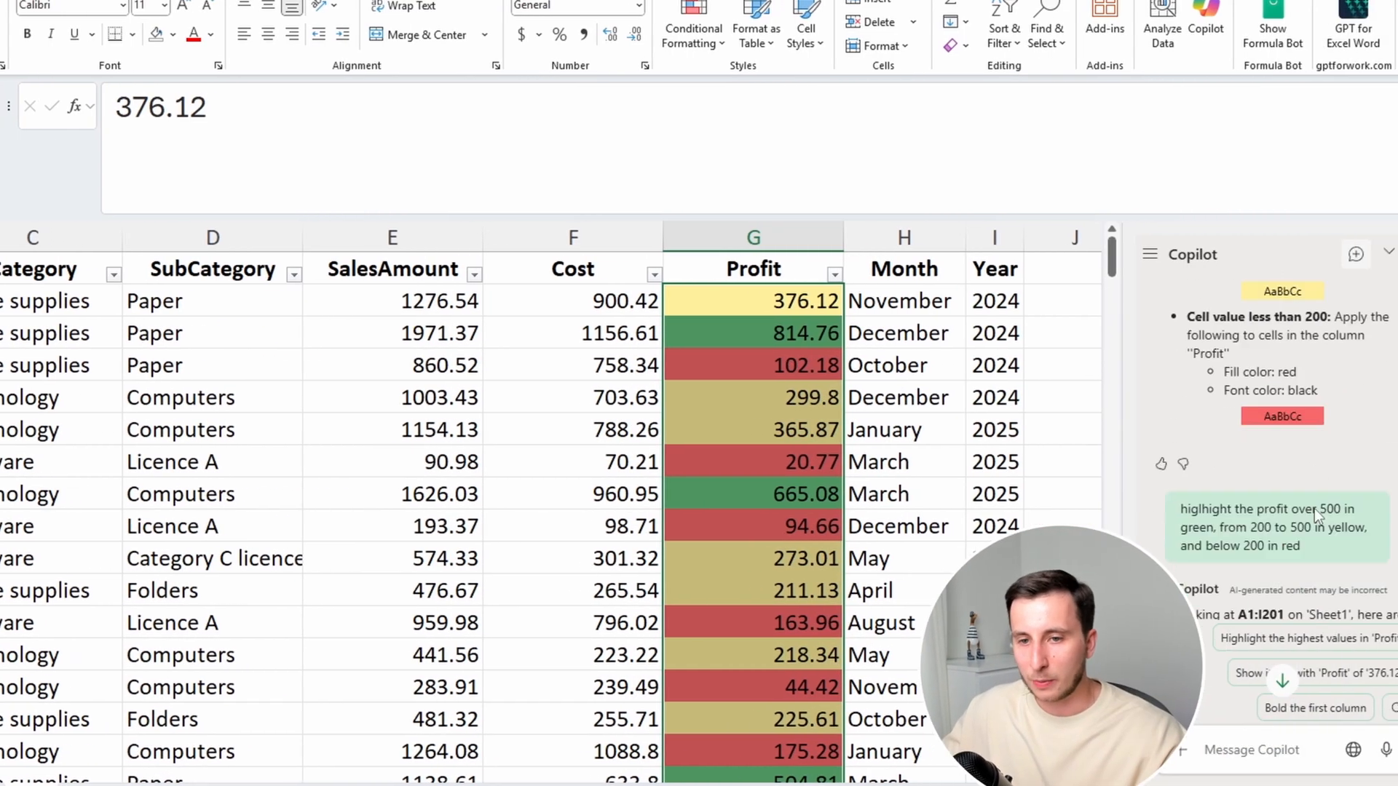
{"action": "left_click_drag", "start_coordinate": [1348, 584], "coordinate": [1240, 557]}
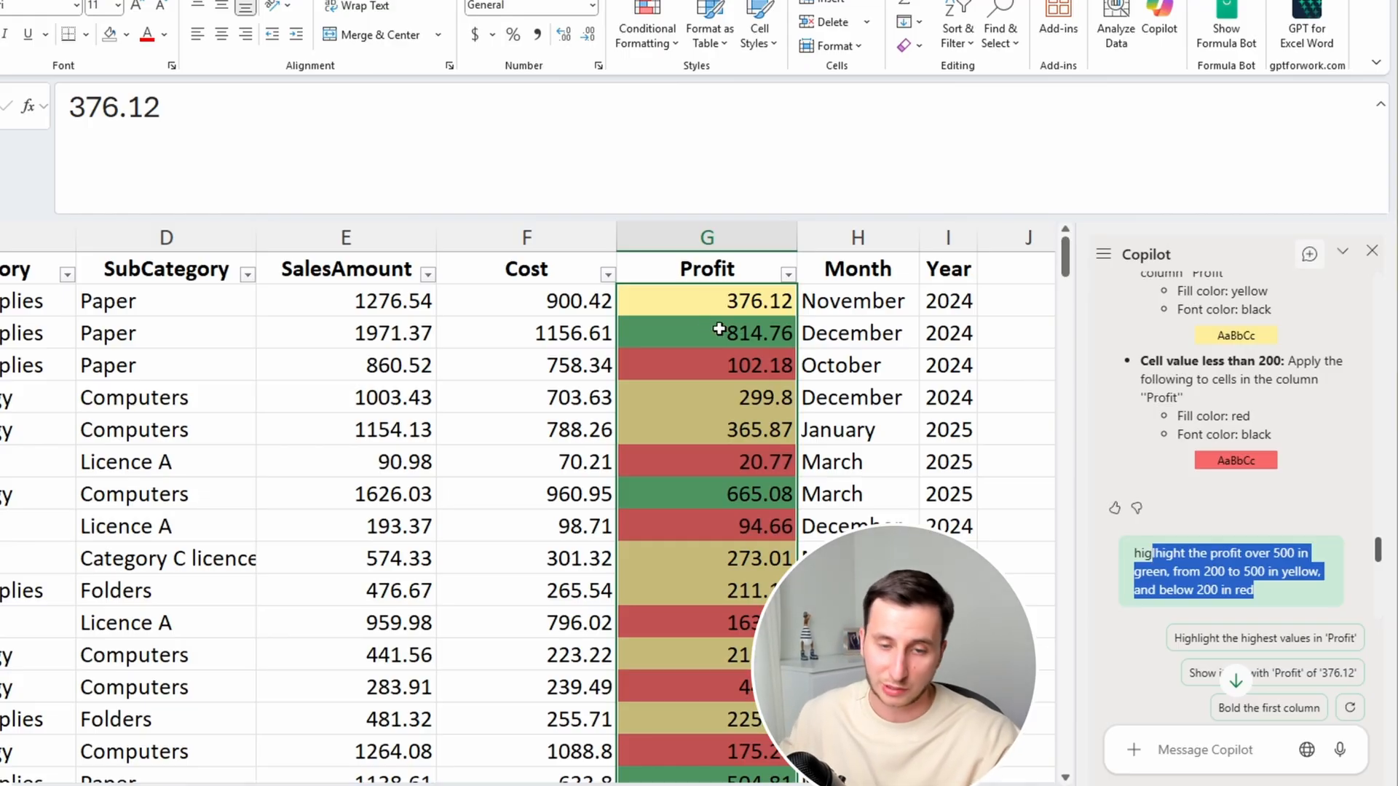
{"action": "scroll", "coordinate": [1202, 439], "scroll_direction": "down", "scroll_amount": 4}
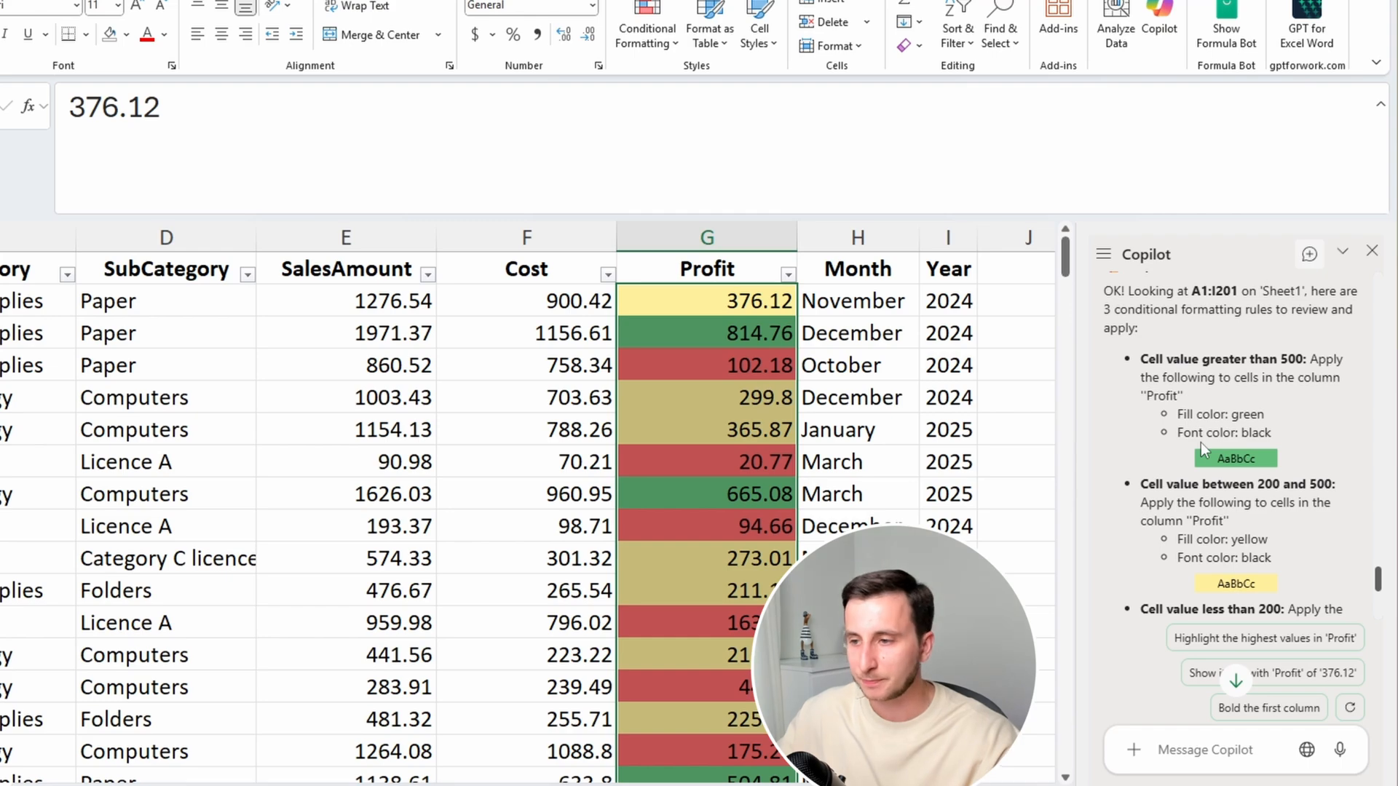
{"action": "scroll", "coordinate": [1200, 442], "scroll_direction": "down", "scroll_amount": 3}
Send Copilot the prompt "show total sales amount by region in a bar chart"
{"action": "left_click", "coordinate": [809, 368]}
{"action": "key", "text": "Up"}
{"action": "key", "text": "Up"}
{"action": "key", "text": "Up"}
{"action": "left_click", "coordinate": [1186, 750]}
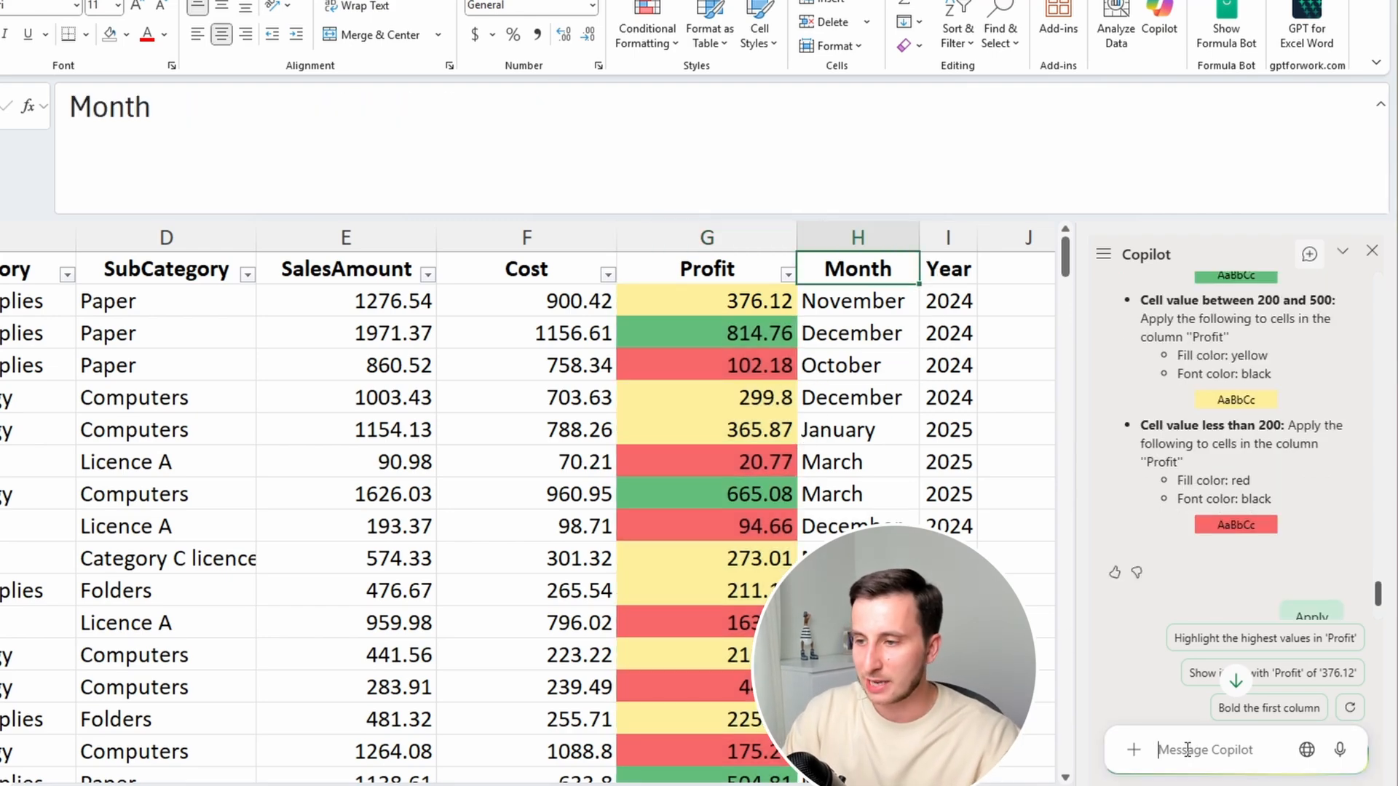
{"action": "type", "text": "show total sal"}
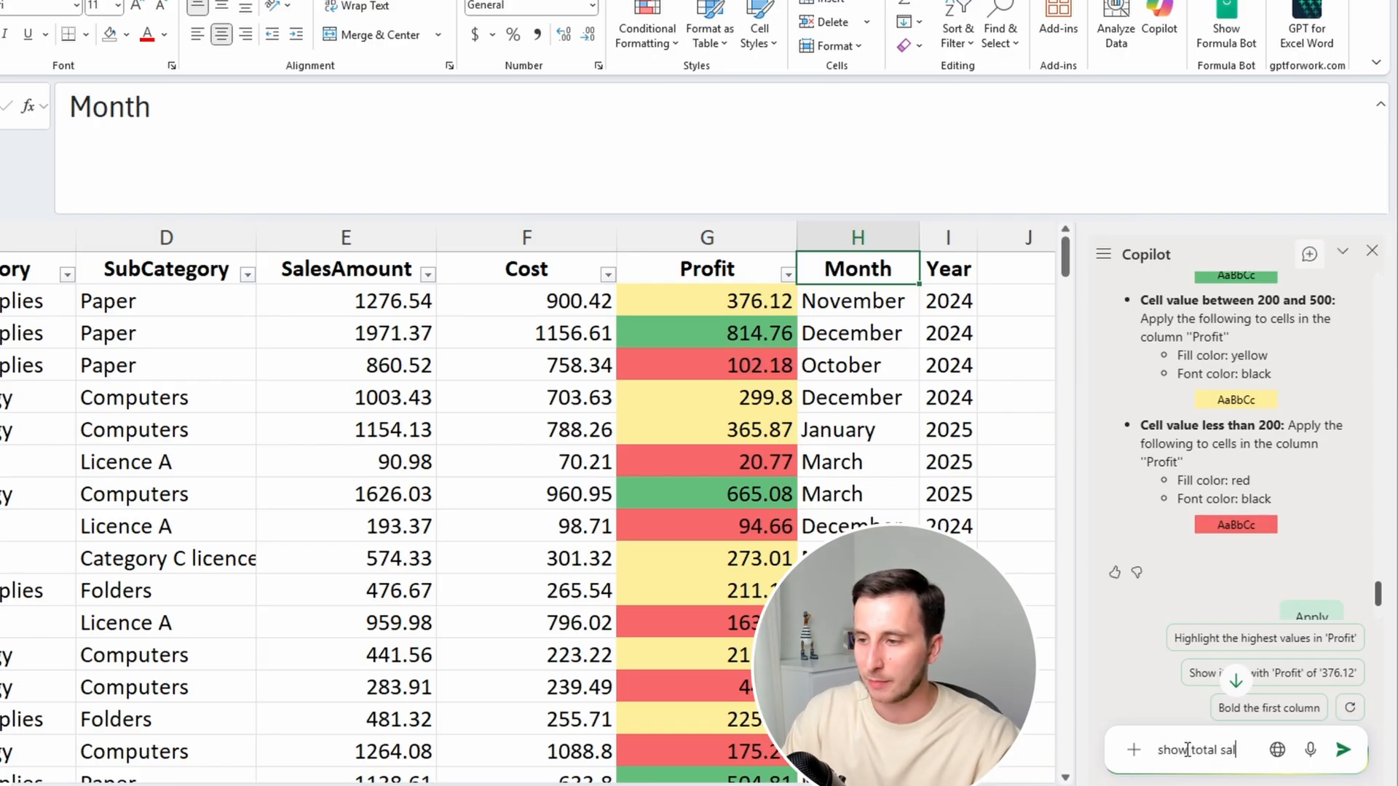
{"action": "type", "text": "es amount by regi"}
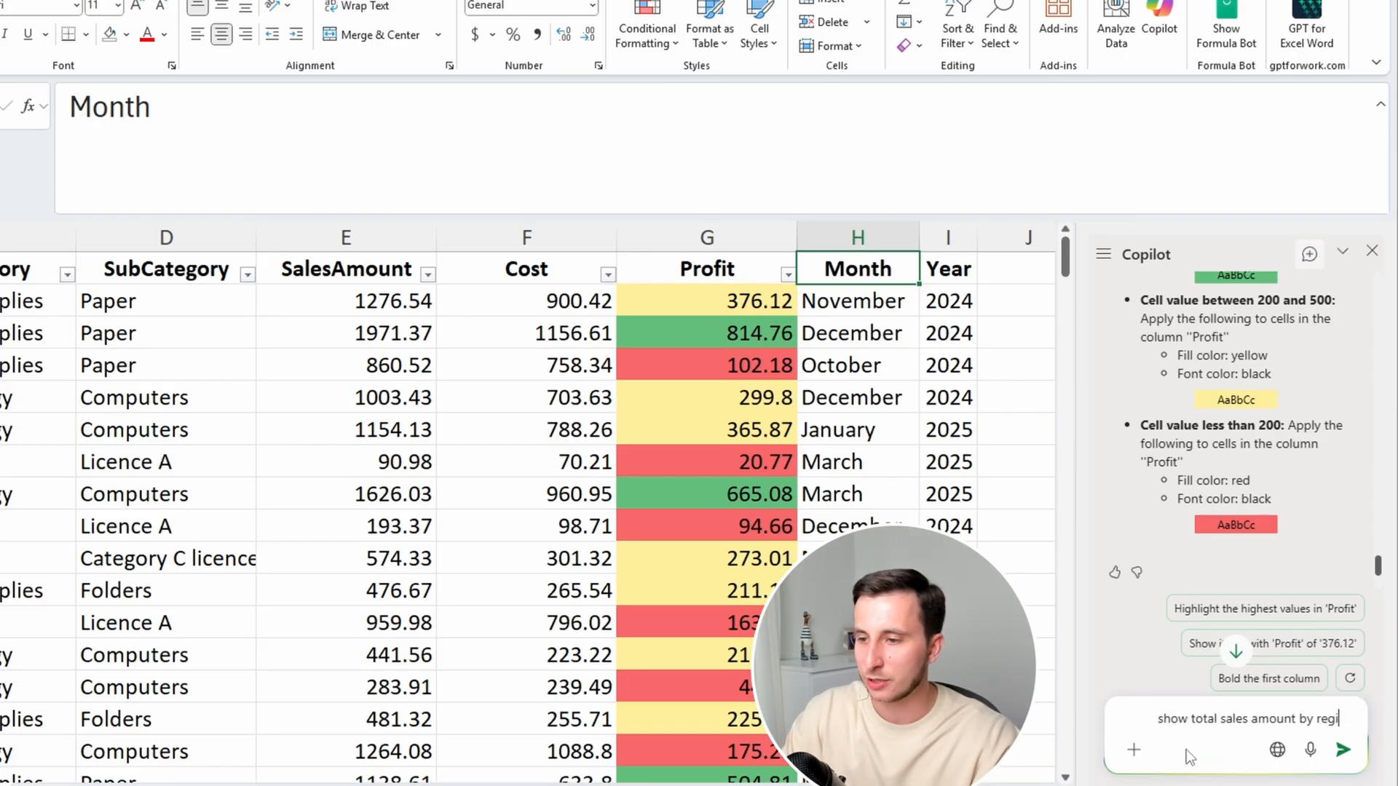
{"action": "type", "text": "on in a bar chart"}
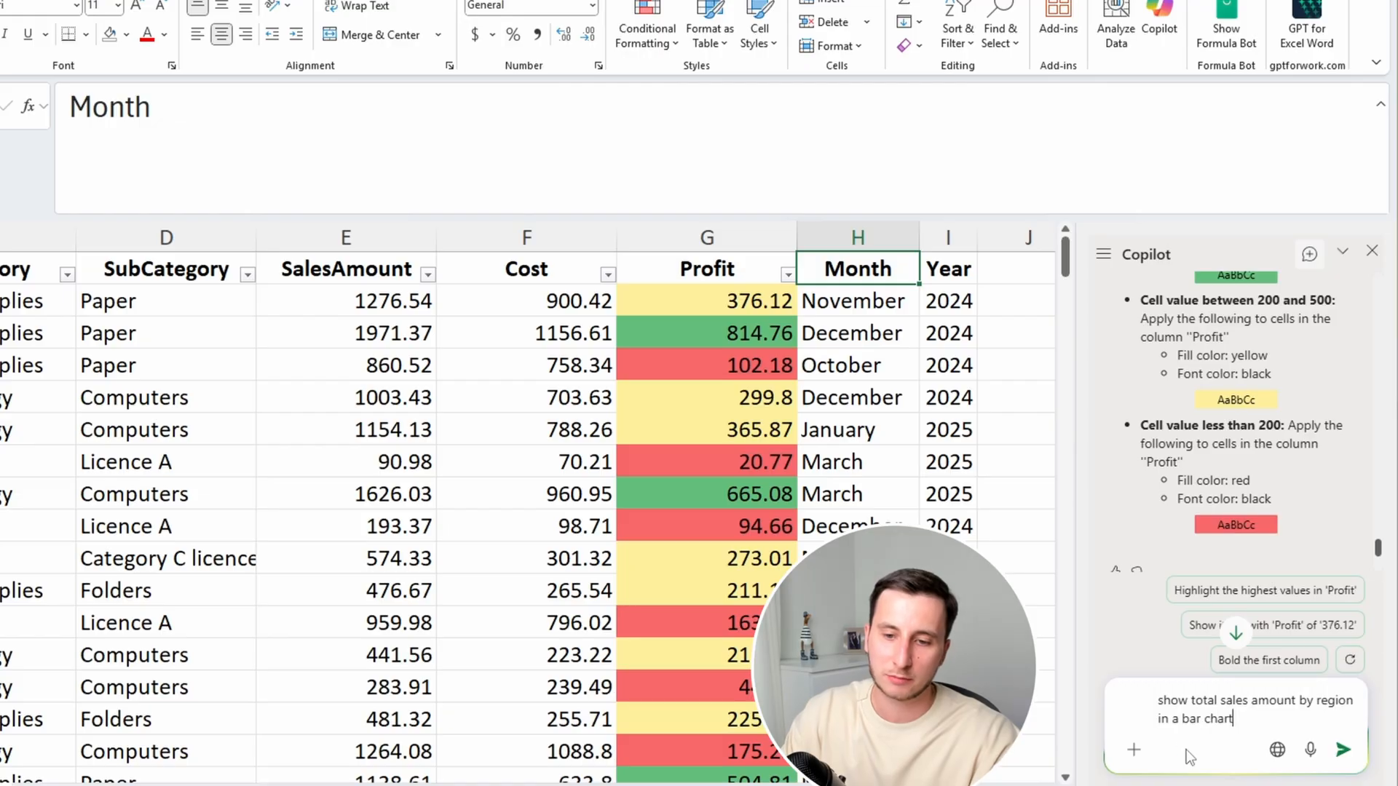
{"action": "key", "text": "Return"}
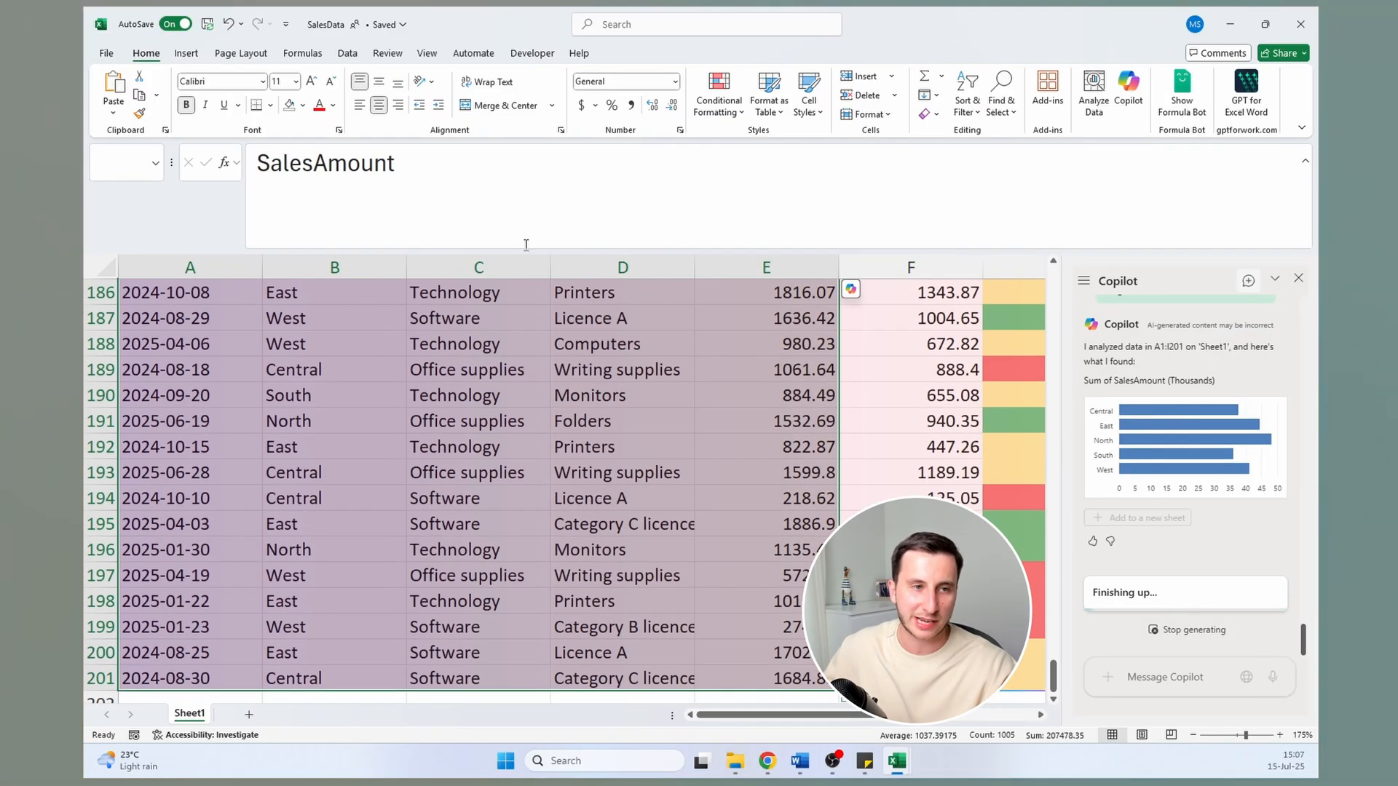
Insert a 2-D clustered column chart from the selected A1:E201 data and inspect its data source settings
{"action": "left_click", "coordinate": [186, 53]}
{"action": "left_click", "coordinate": [574, 81]}
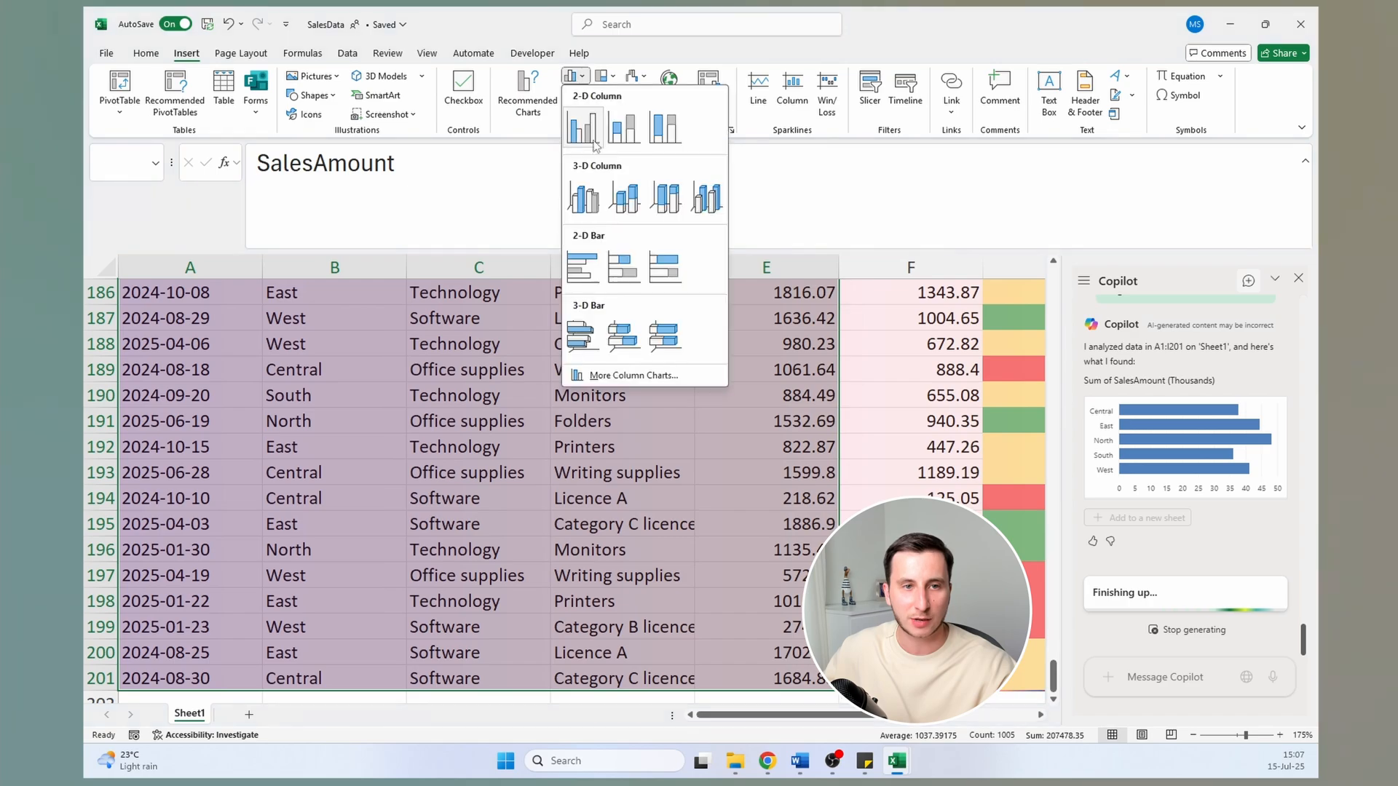
{"action": "left_click", "coordinate": [586, 132]}
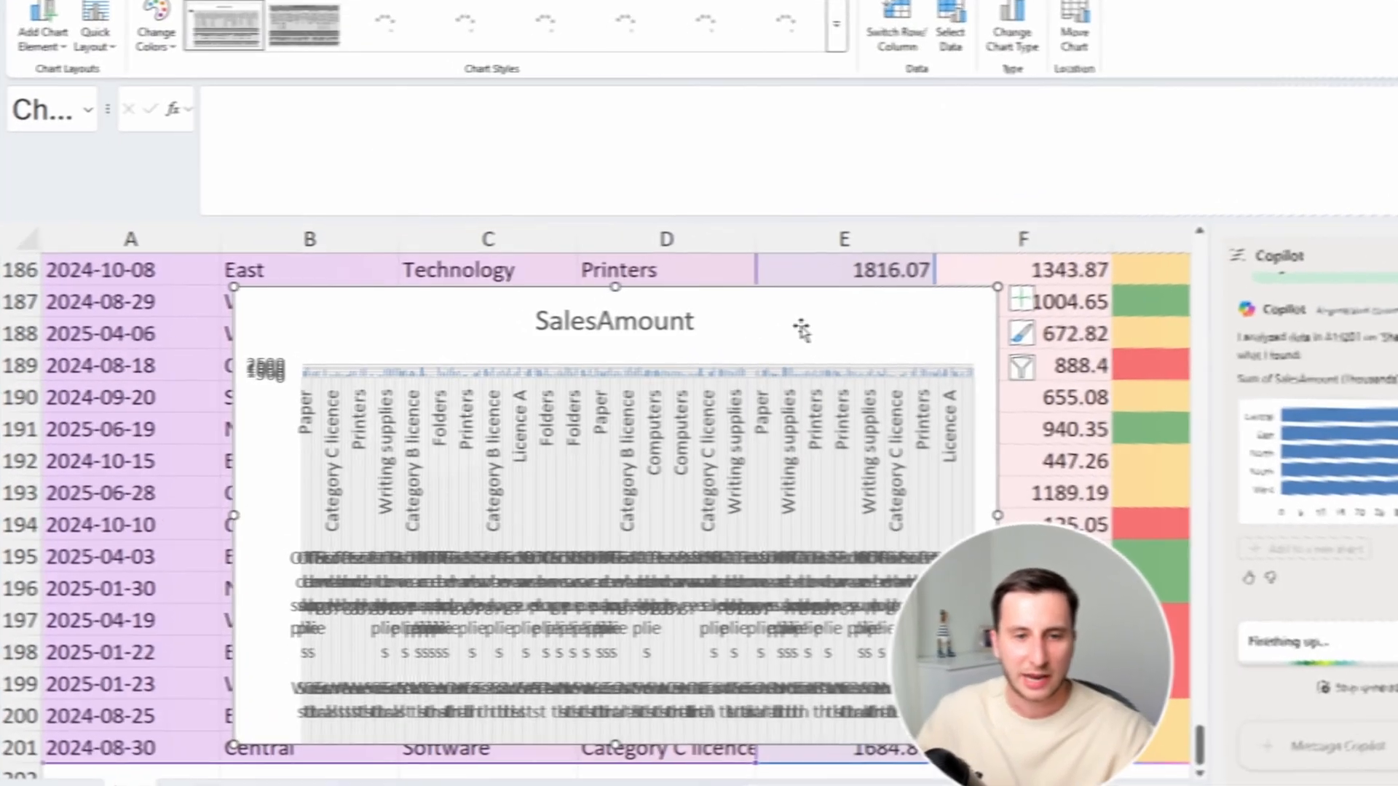
{"action": "right_click", "coordinate": [741, 333]}
{"action": "left_click", "coordinate": [772, 515]}
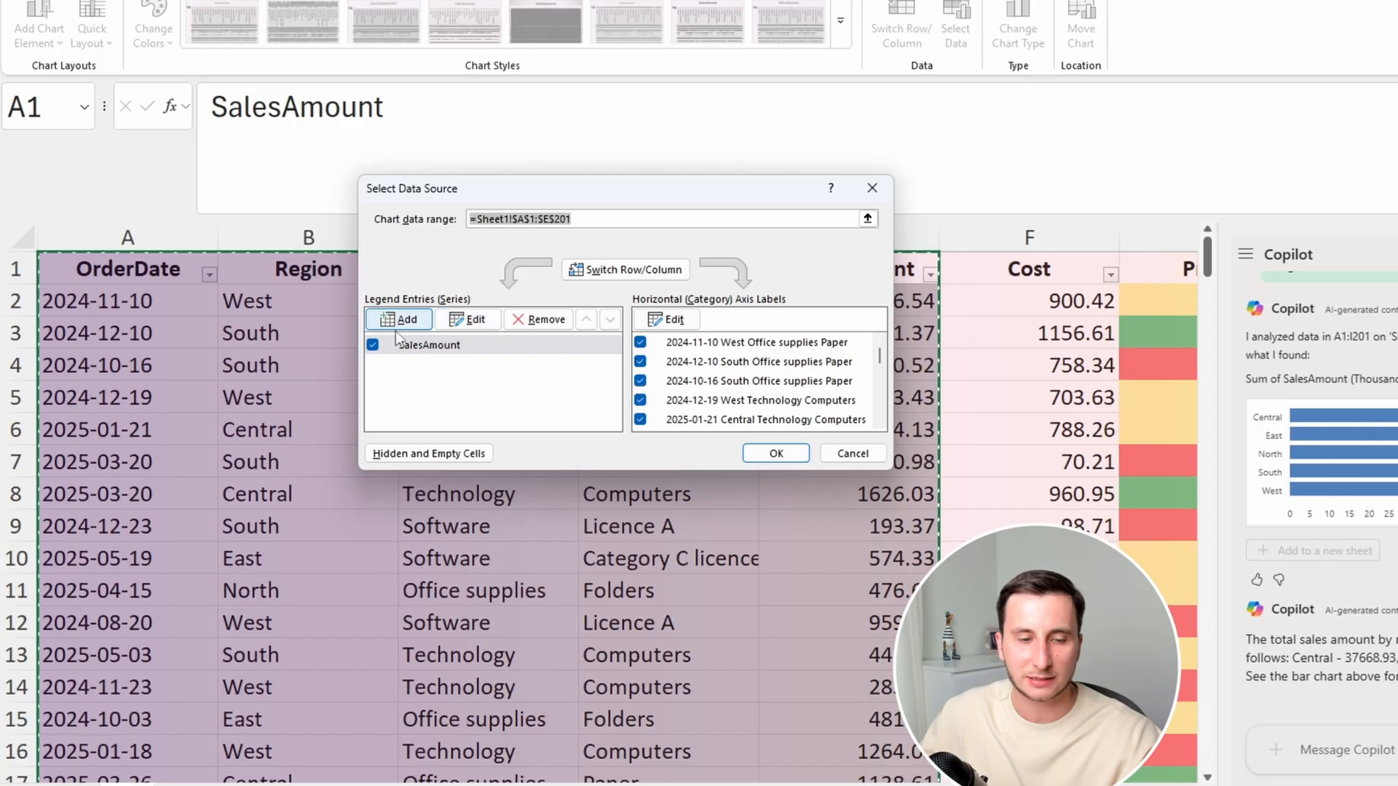
{"action": "left_click", "coordinate": [852, 453]}
Examine the Region and SalesAmount data behind the chart request and go to the subcategory totals in columns K and L
{"action": "left_click_drag", "start_coordinate": [313, 302], "coordinate": [344, 449]}
{"action": "left_click", "coordinate": [343, 449]}
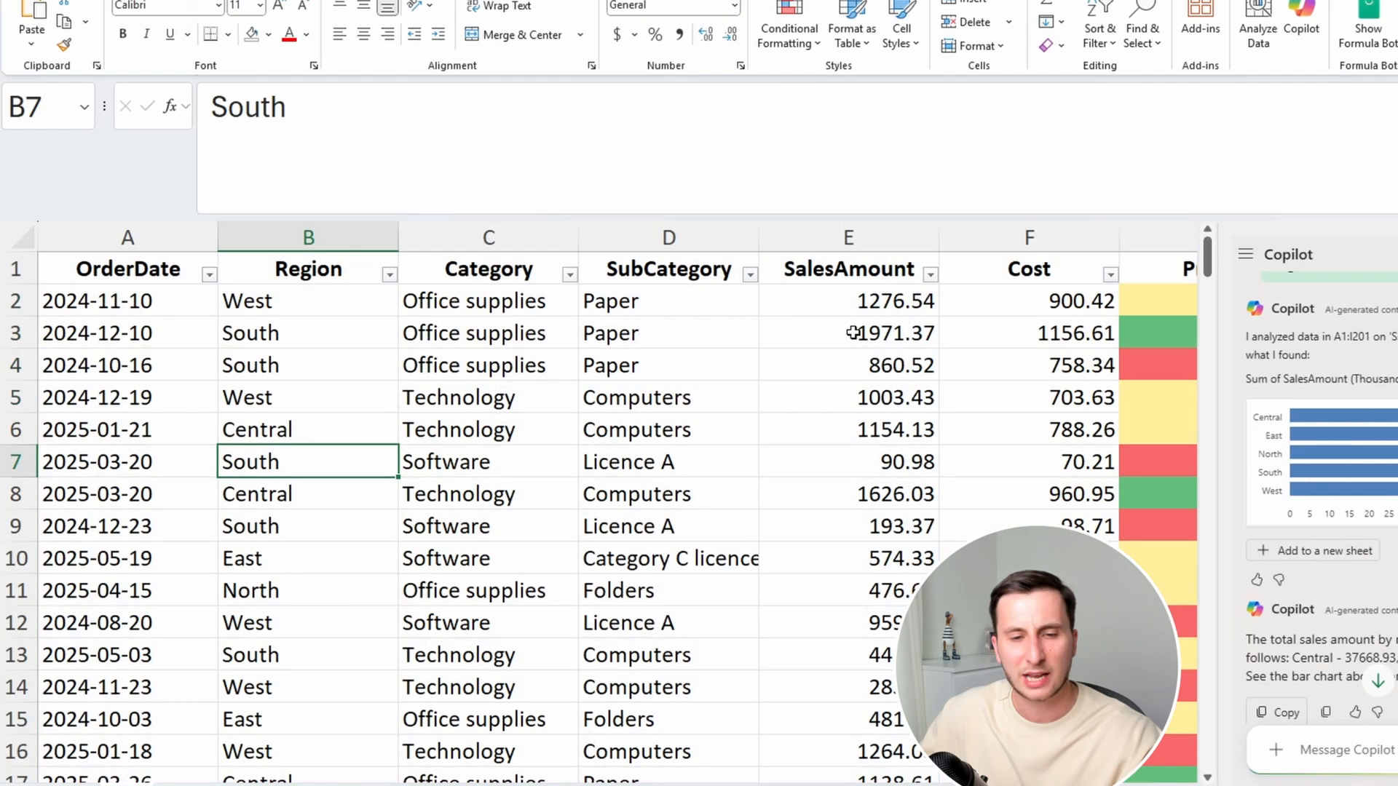
{"action": "left_click", "coordinate": [852, 332]}
{"action": "left_click", "coordinate": [867, 298]}
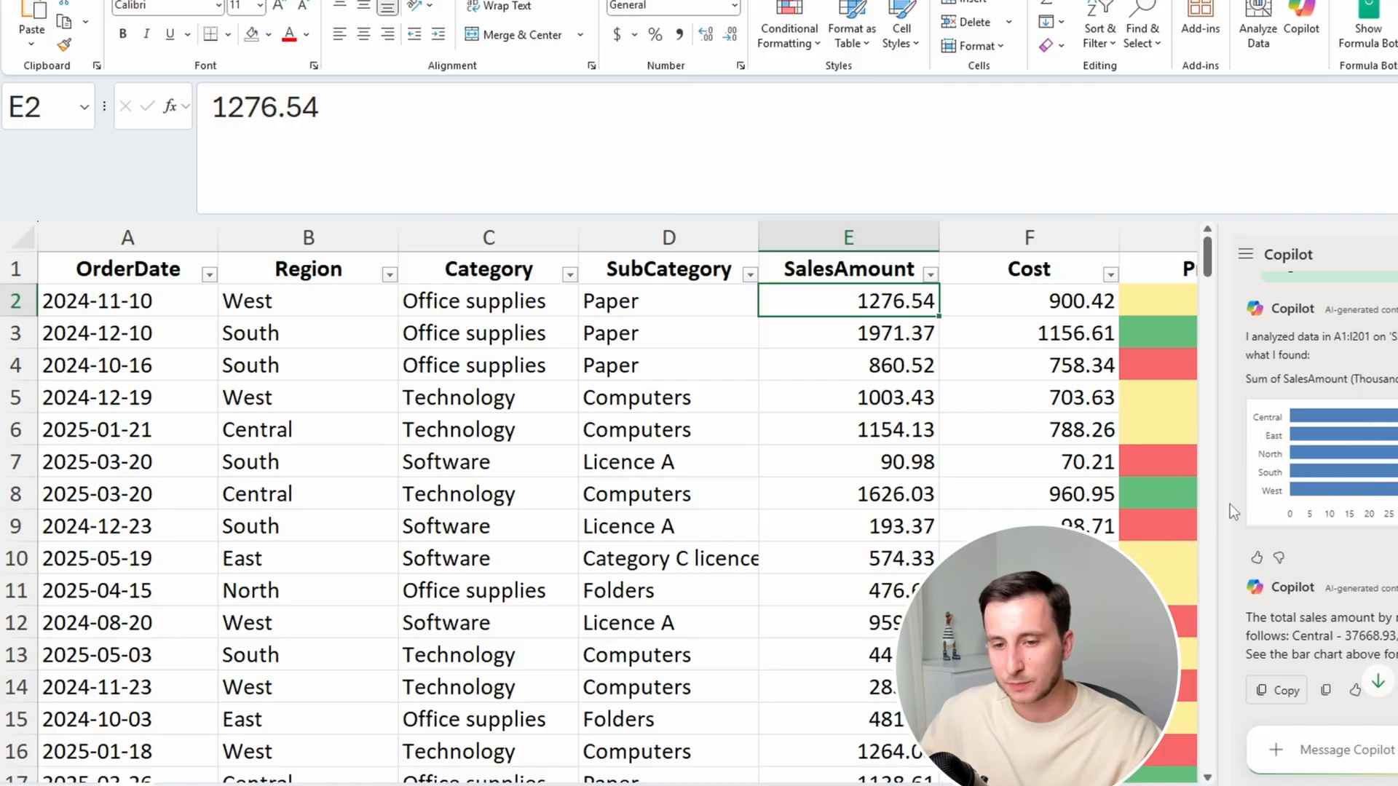
{"action": "scroll", "coordinate": [1226, 523], "scroll_direction": "down", "scroll_amount": 1}
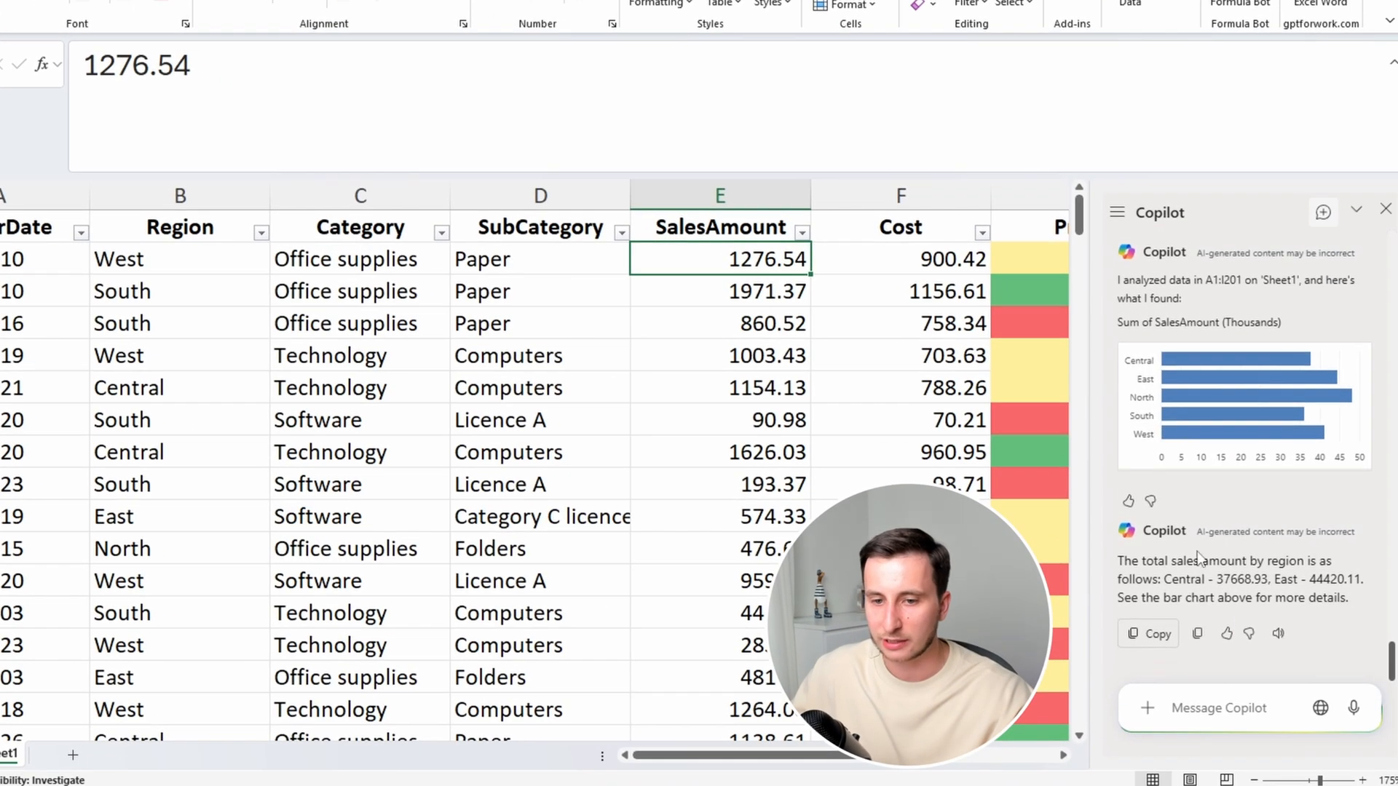
{"action": "left_click", "coordinate": [1001, 413]}
{"action": "key", "text": "Right"}
{"action": "key", "text": "Right"}
{"action": "key", "text": "Right"}
{"action": "key", "text": "Right"}
{"action": "key", "text": "Right"}
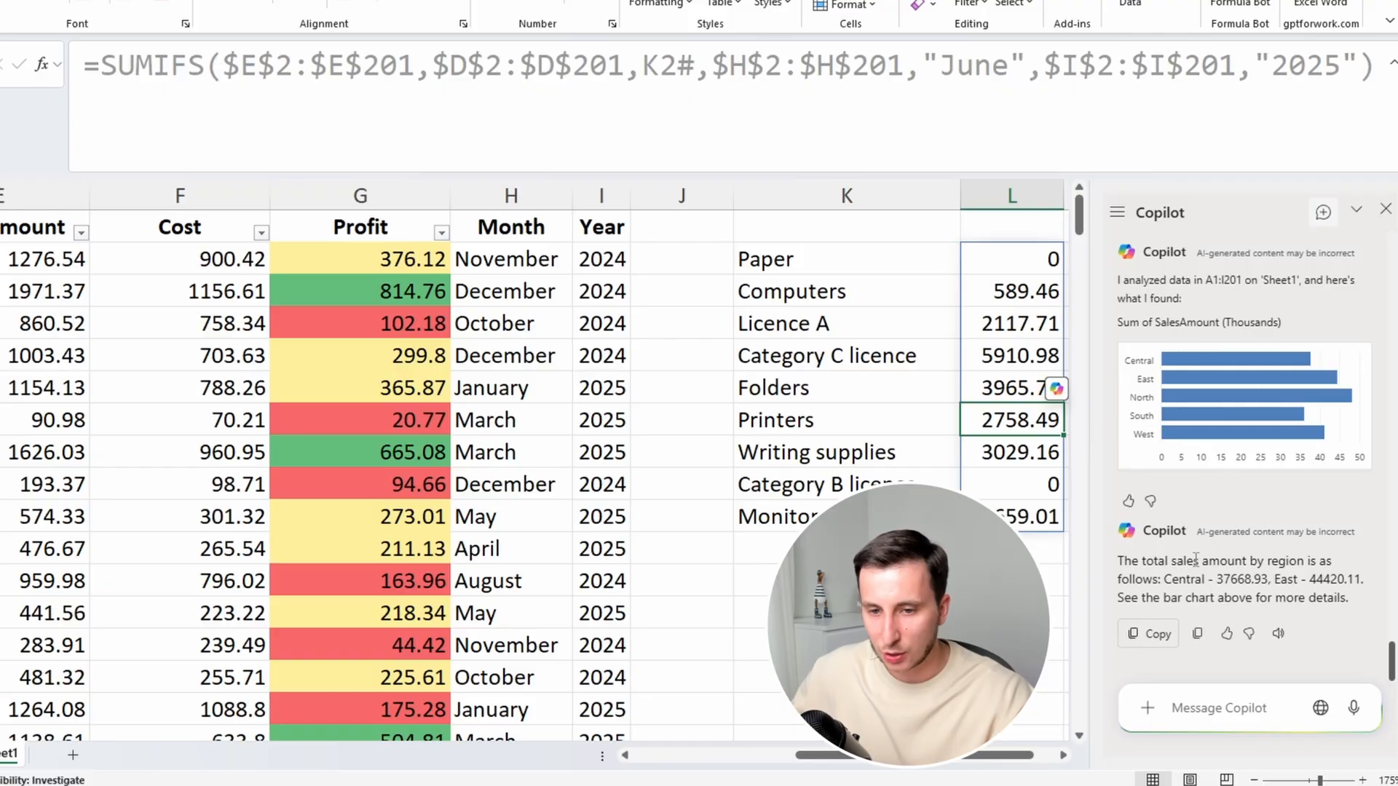
Compare the bar chart prompt with Copilot's chart and its written sales totals by region
{"action": "scroll", "coordinate": [1230, 378], "scroll_direction": "up", "scroll_amount": 3}
{"action": "left_click_drag", "start_coordinate": [1134, 372], "coordinate": [1340, 371]}
{"action": "left_click", "coordinate": [1339, 372]}
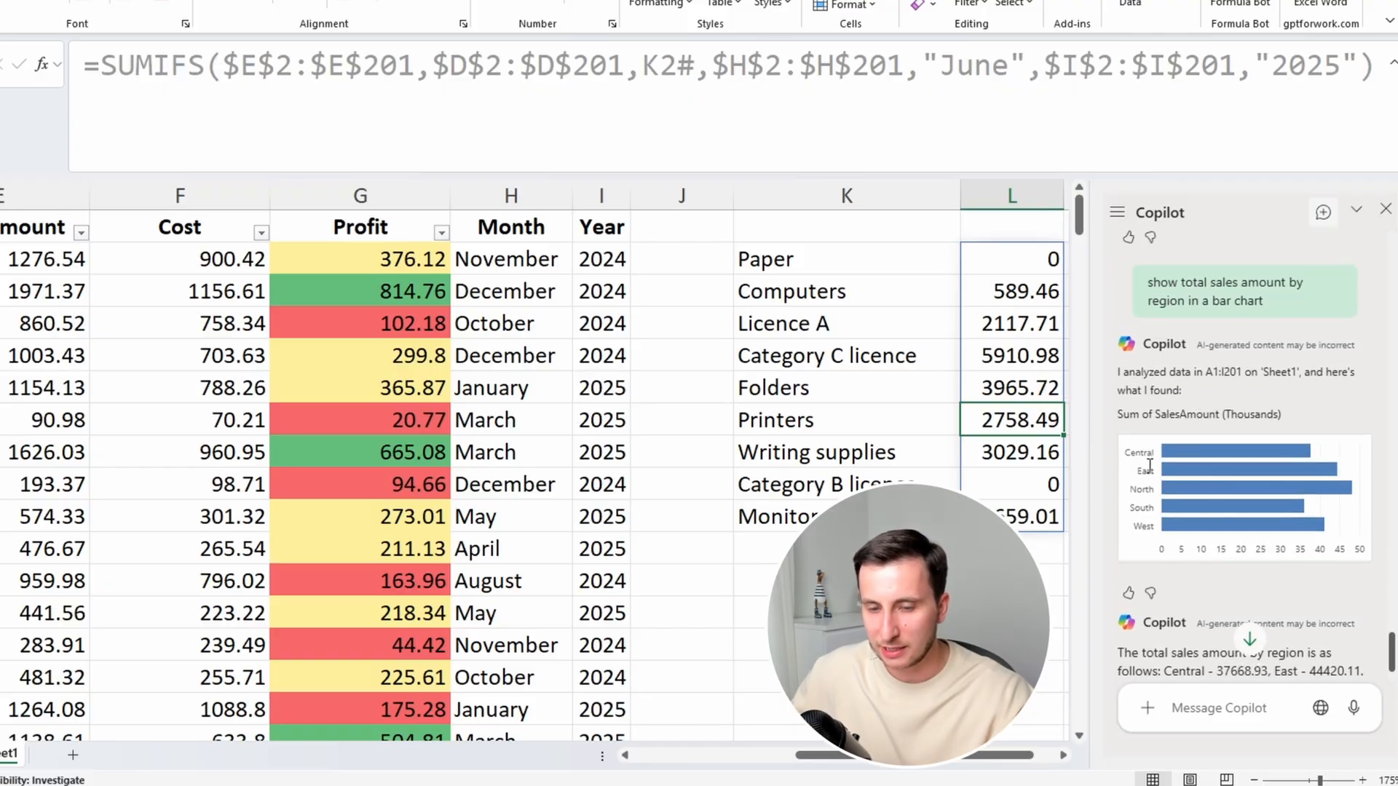
{"action": "scroll", "coordinate": [1211, 497], "scroll_direction": "down", "scroll_amount": 2}
{"action": "left_click_drag", "start_coordinate": [1146, 564], "coordinate": [1316, 576]}
{"action": "left_click", "coordinate": [1327, 600]}
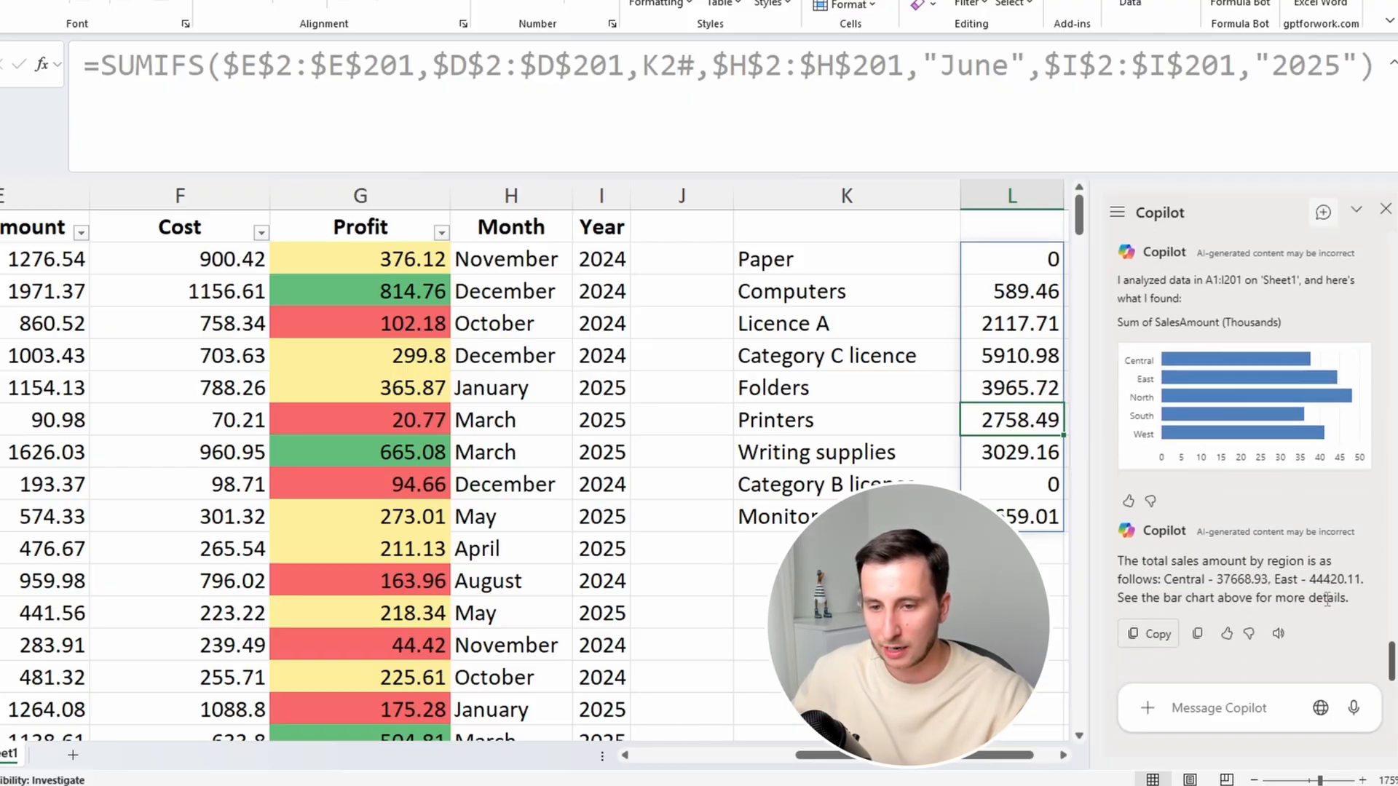
Send Copilot the prompt "generate again, I want to insert to my spreadsheet"
{"action": "left_click_drag", "start_coordinate": [1150, 280], "coordinate": [1285, 324]}
{"action": "left_click", "coordinate": [1235, 679]}
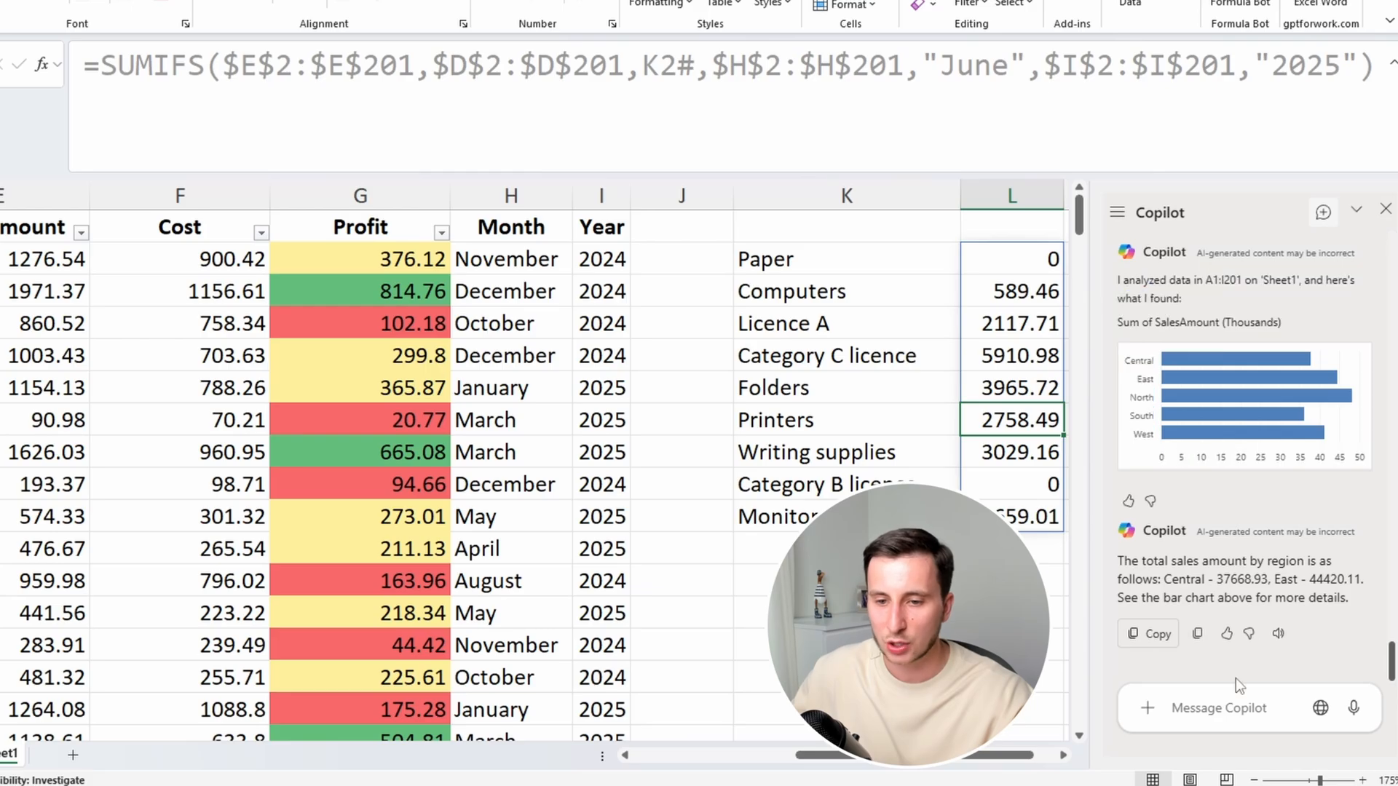
{"action": "type", "text": "generate again"}
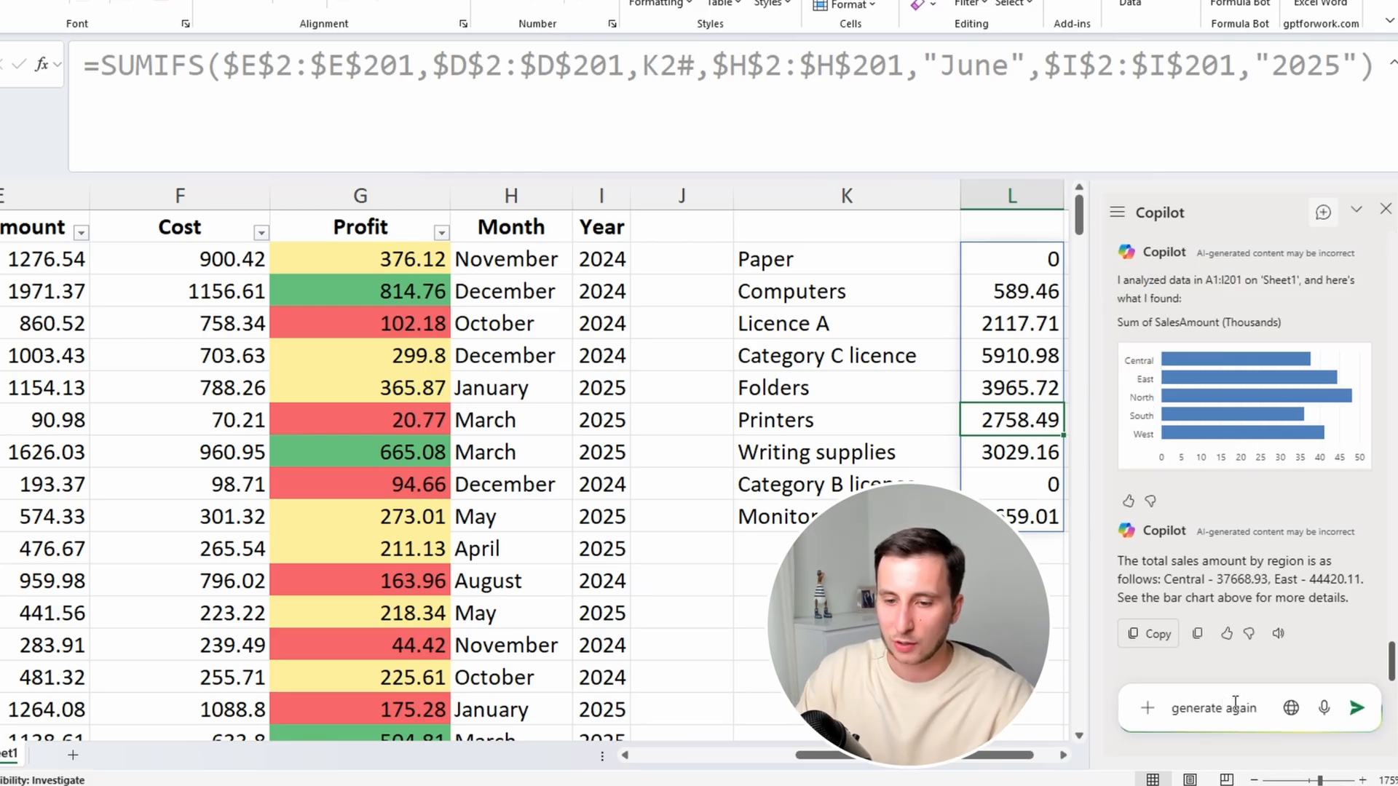
{"action": "type", "text": ", I want t"}
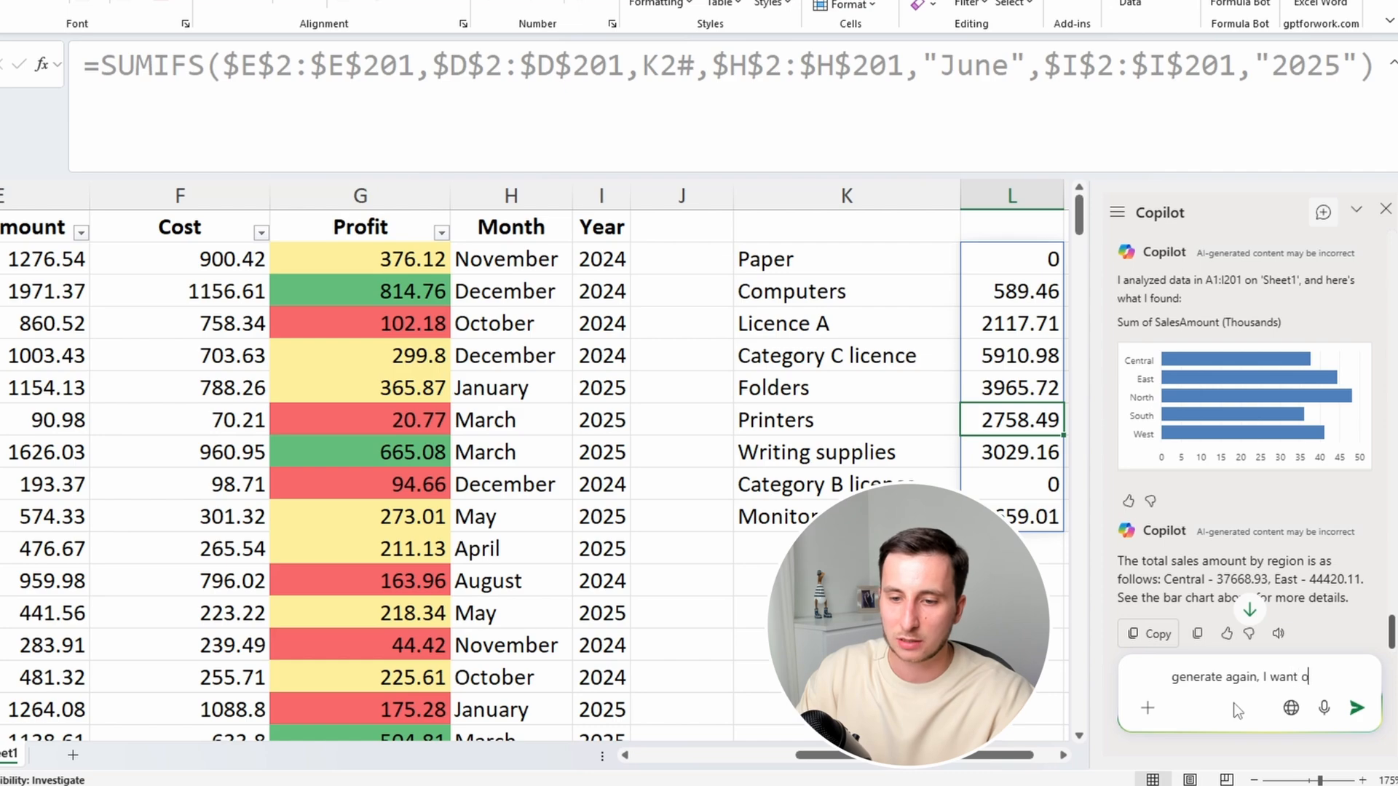
{"action": "type", "text": "o insert to my spreadsh"}
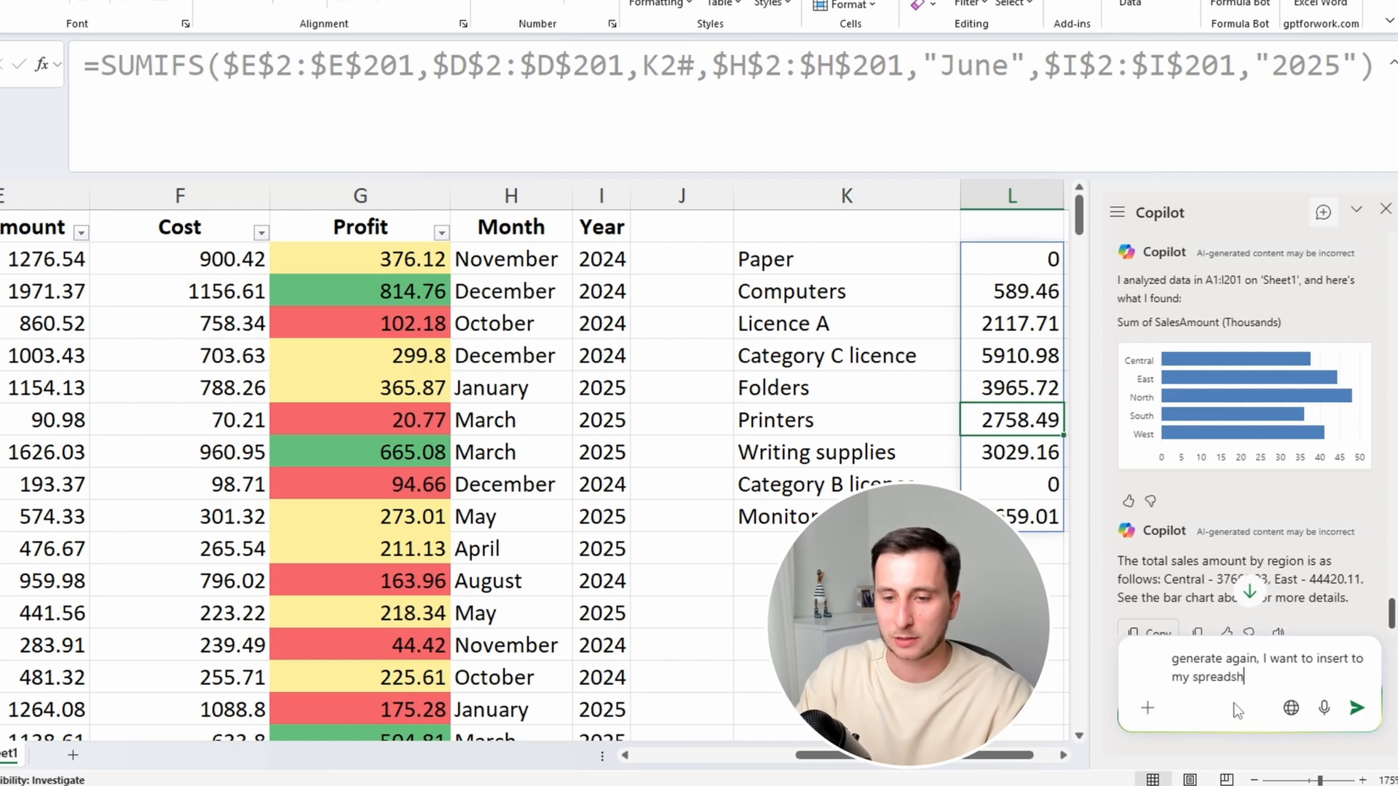
{"action": "type", "text": "eet"}
{"action": "key", "text": "Return"}
Compare the regenerated chart with the earlier one and add the sales by region bar chart to a new sheet
{"action": "scroll", "coordinate": [1254, 476], "scroll_direction": "up", "scroll_amount": 5}
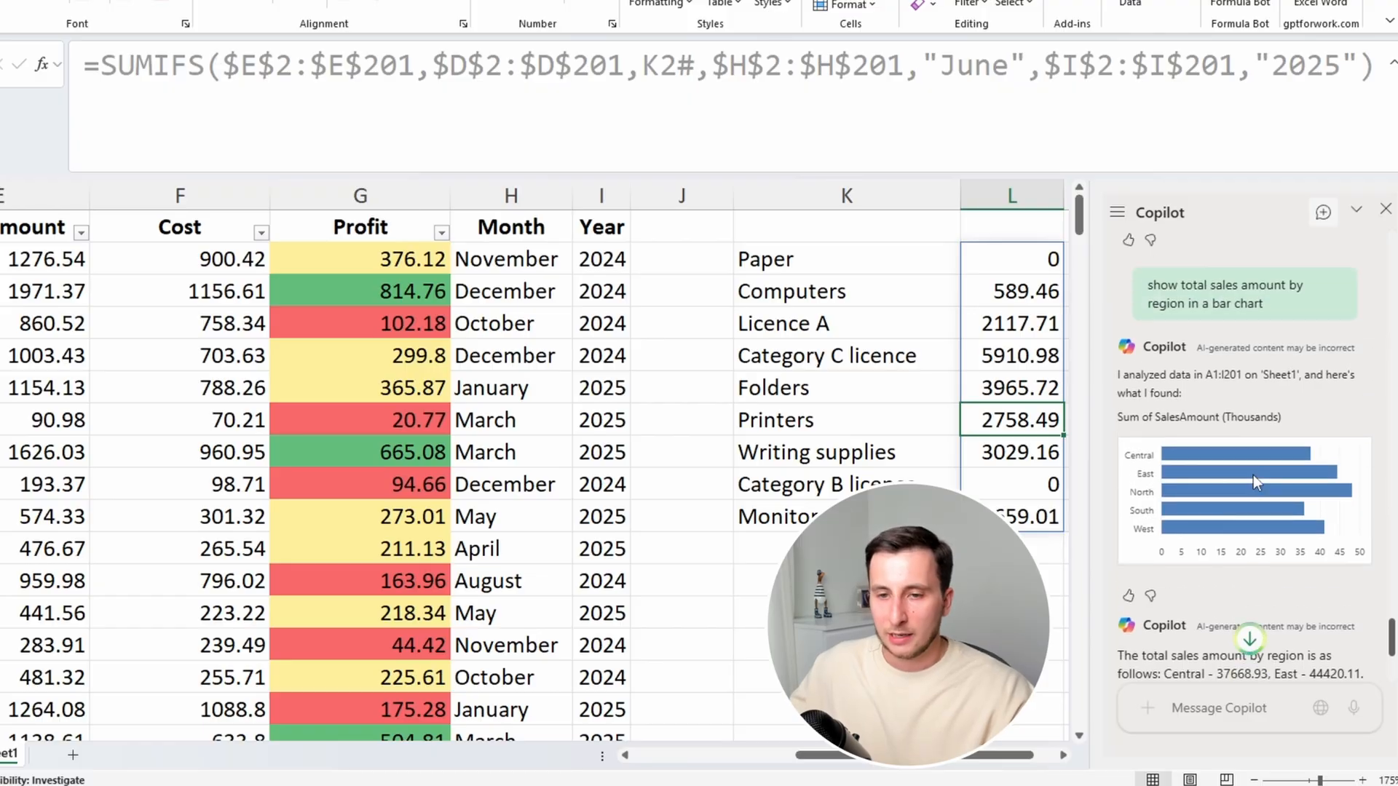
{"action": "scroll", "coordinate": [1252, 475], "scroll_direction": "up", "scroll_amount": 3}
{"action": "scroll", "coordinate": [1198, 393], "scroll_direction": "down", "scroll_amount": 5}
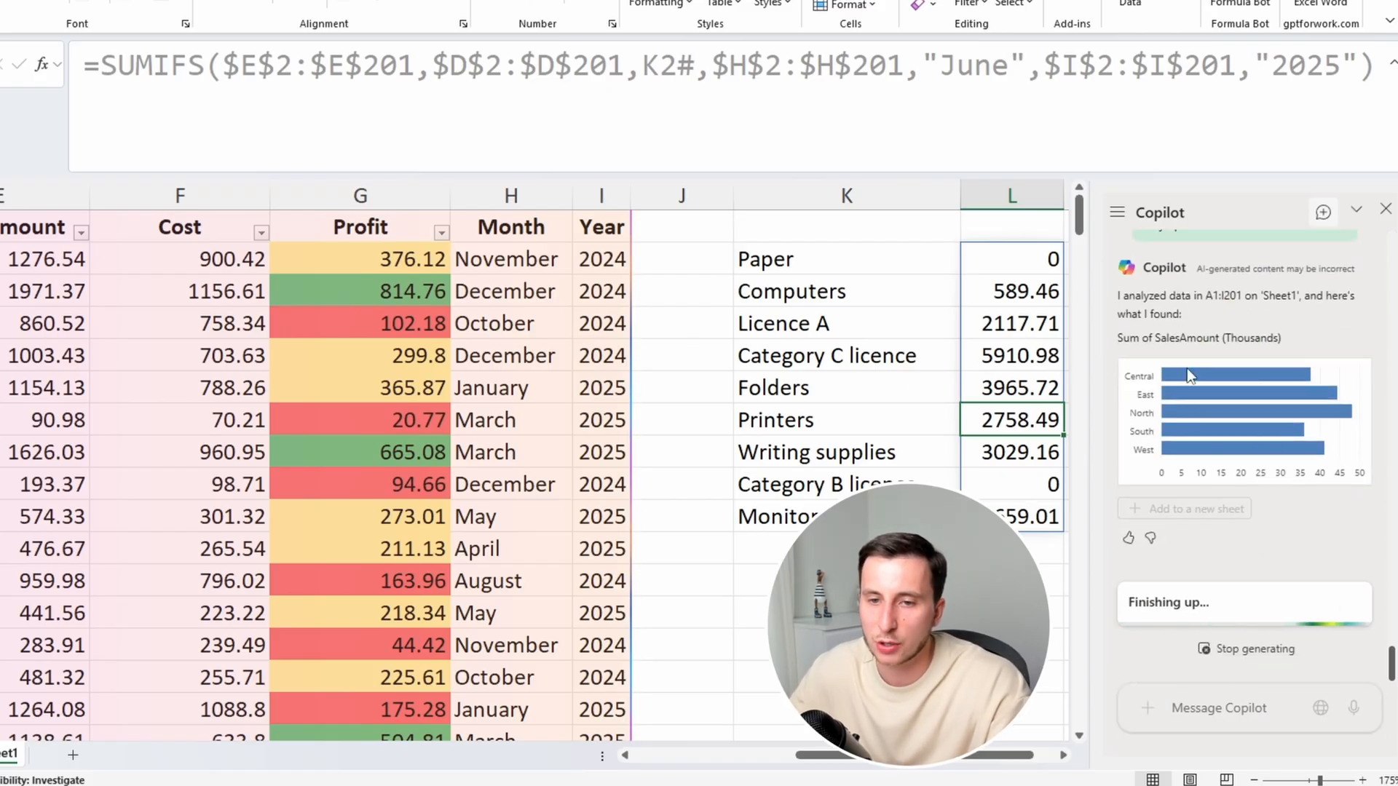
{"action": "left_click_drag", "start_coordinate": [1146, 293], "coordinate": [1287, 338]}
{"action": "left_click", "coordinate": [1287, 338]}
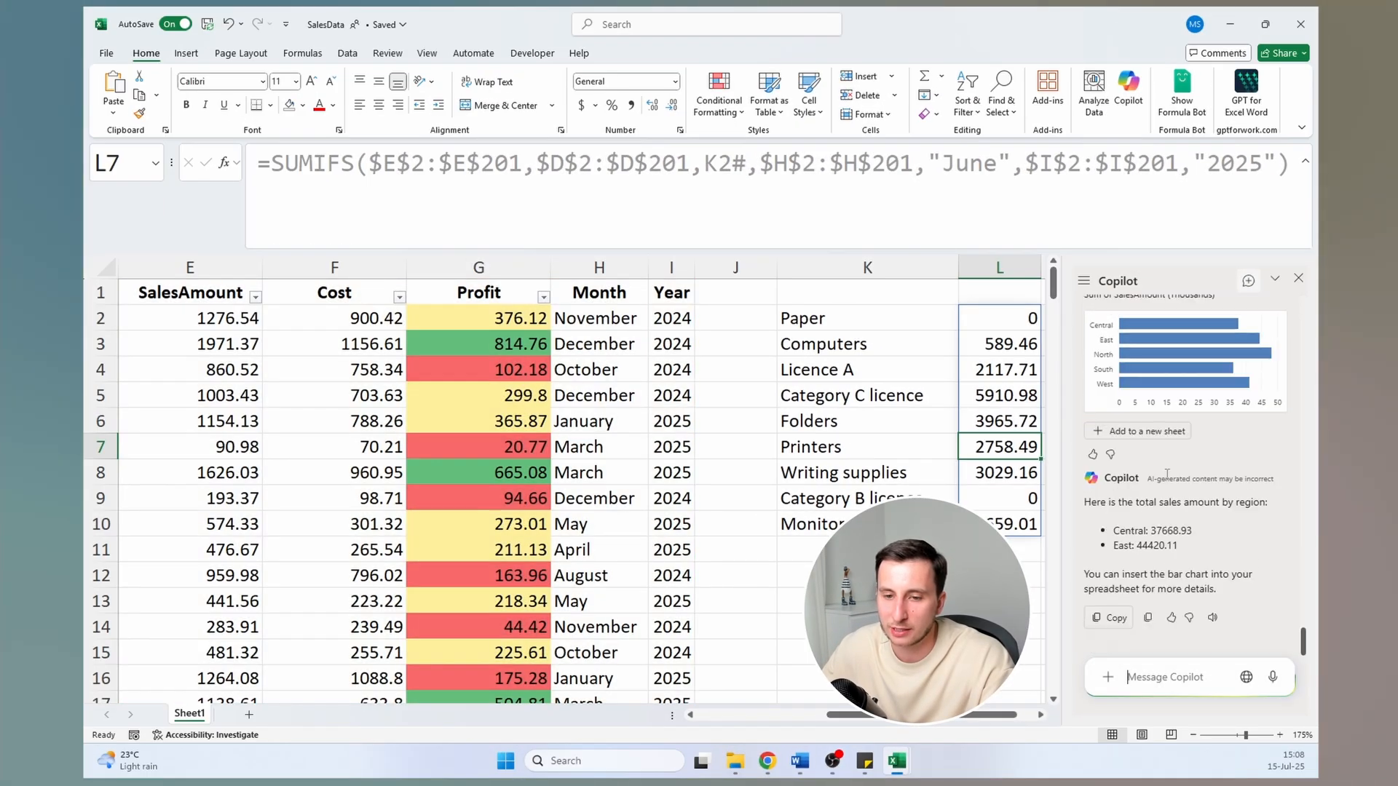
{"action": "left_click", "coordinate": [1128, 431]}
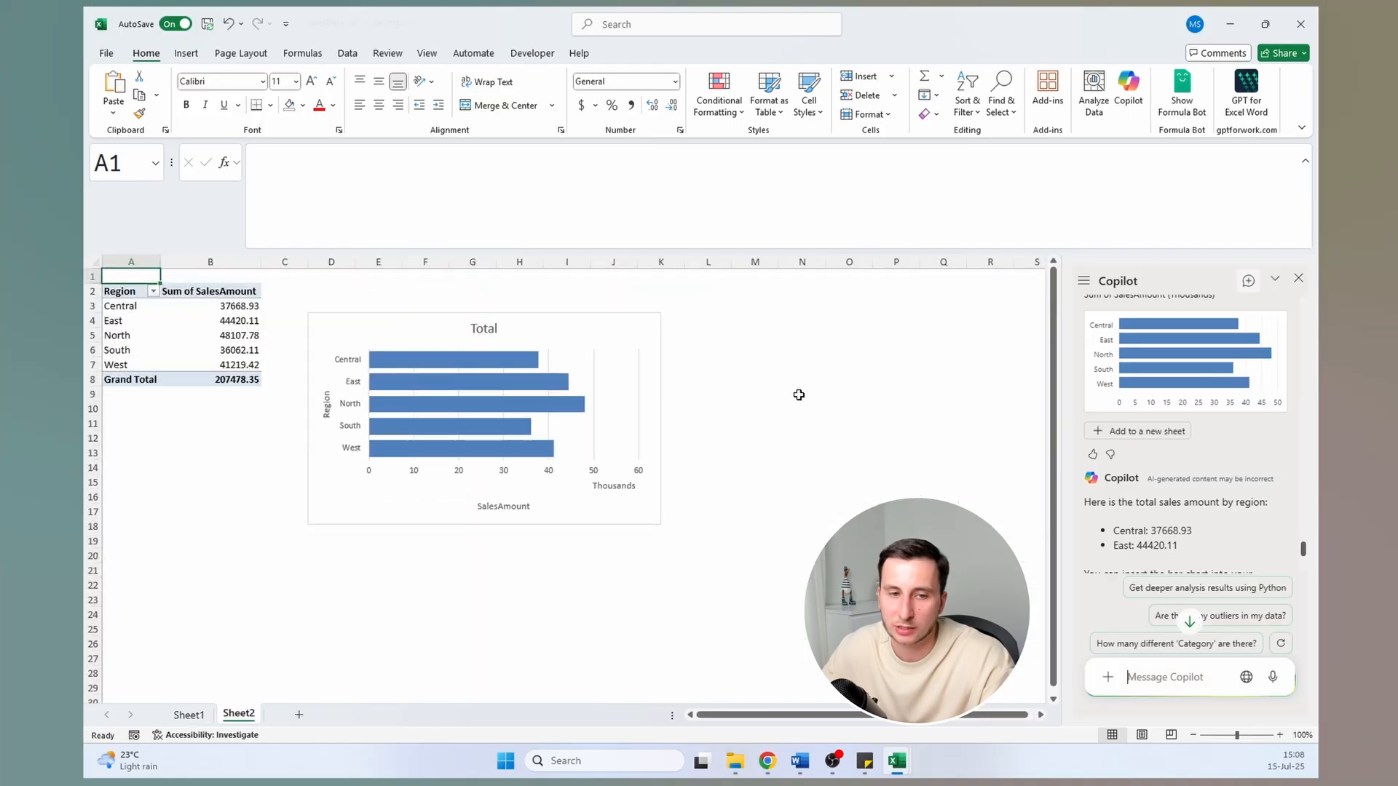
Inspect the region totals pivot table on Sheet2 and move the bar chart closer to it
{"action": "scroll", "coordinate": [232, 437], "scroll_direction": "up", "scroll_amount": 3, "text": "ctrl"}
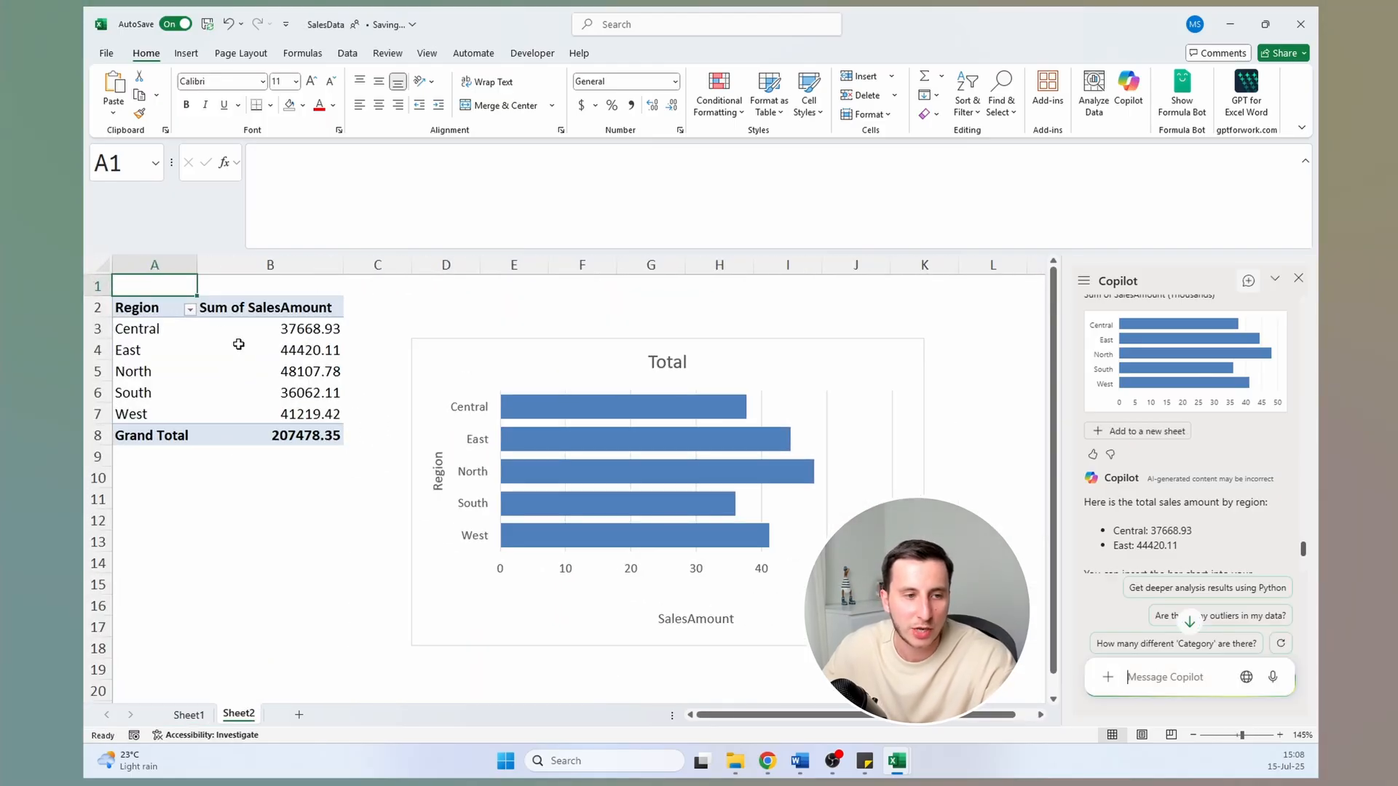
{"action": "left_click", "coordinate": [190, 310]}
{"action": "left_click", "coordinate": [324, 394]}
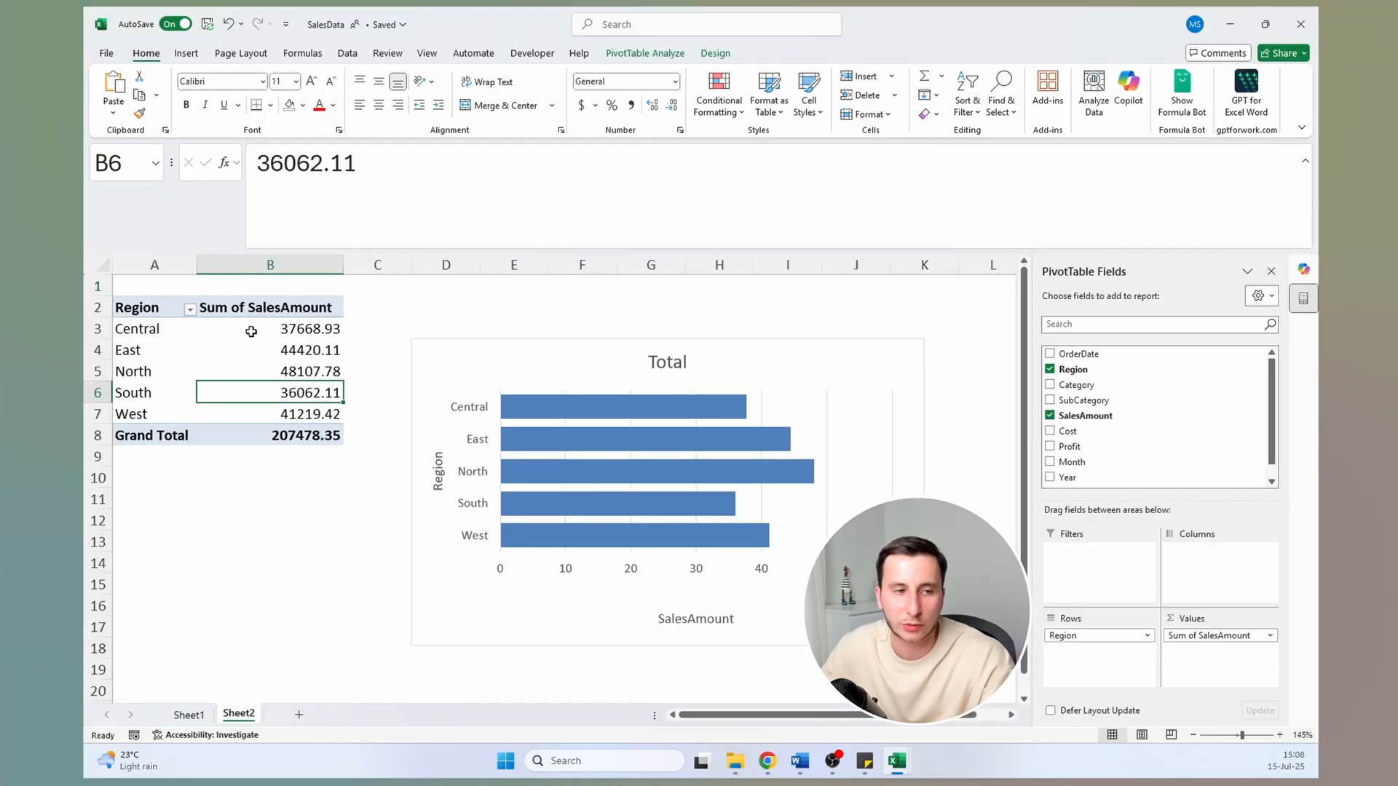
{"action": "left_click_drag", "start_coordinate": [160, 334], "coordinate": [335, 413]}
{"action": "left_click_drag", "start_coordinate": [572, 357], "coordinate": [534, 320]}
{"action": "left_click", "coordinate": [291, 348]}
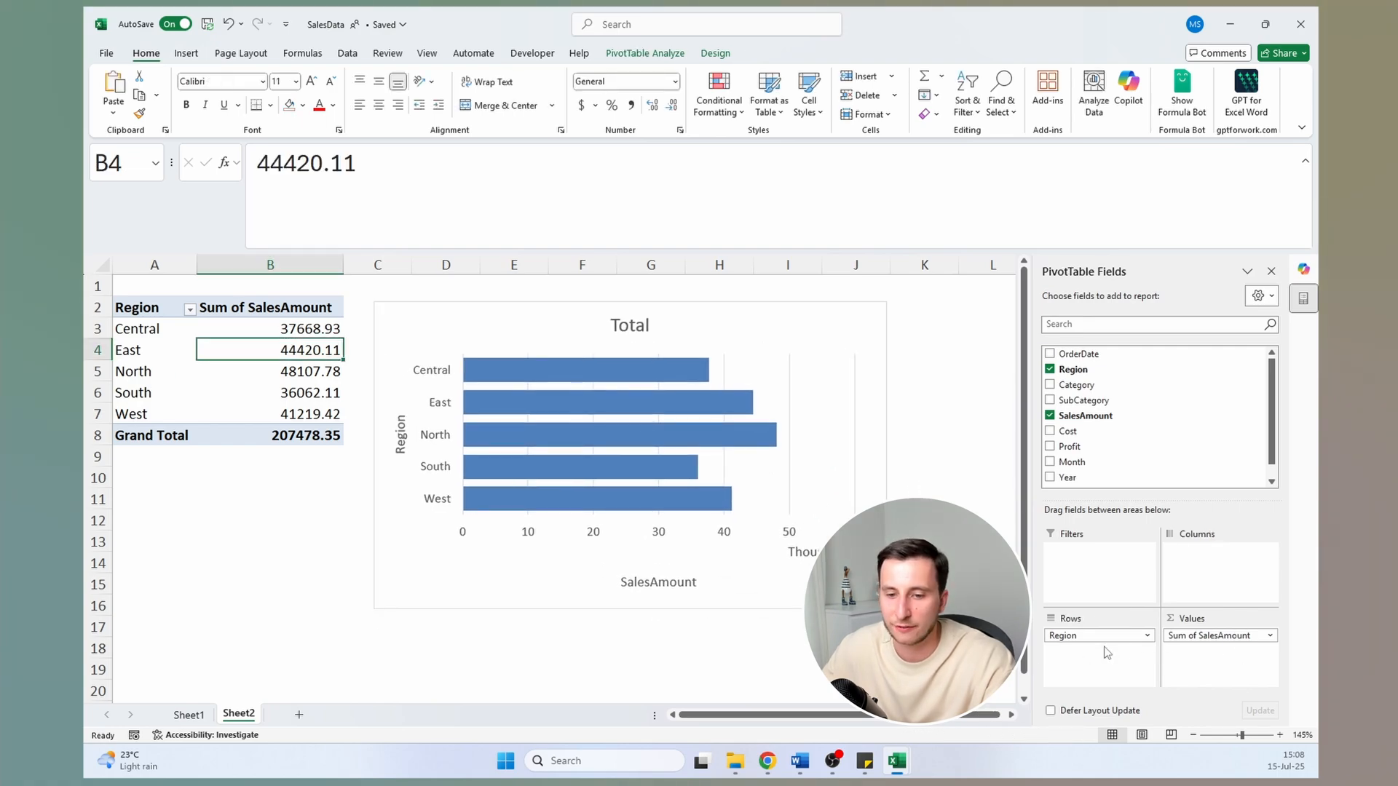
{"action": "left_click_drag", "start_coordinate": [517, 323], "coordinate": [531, 312]}
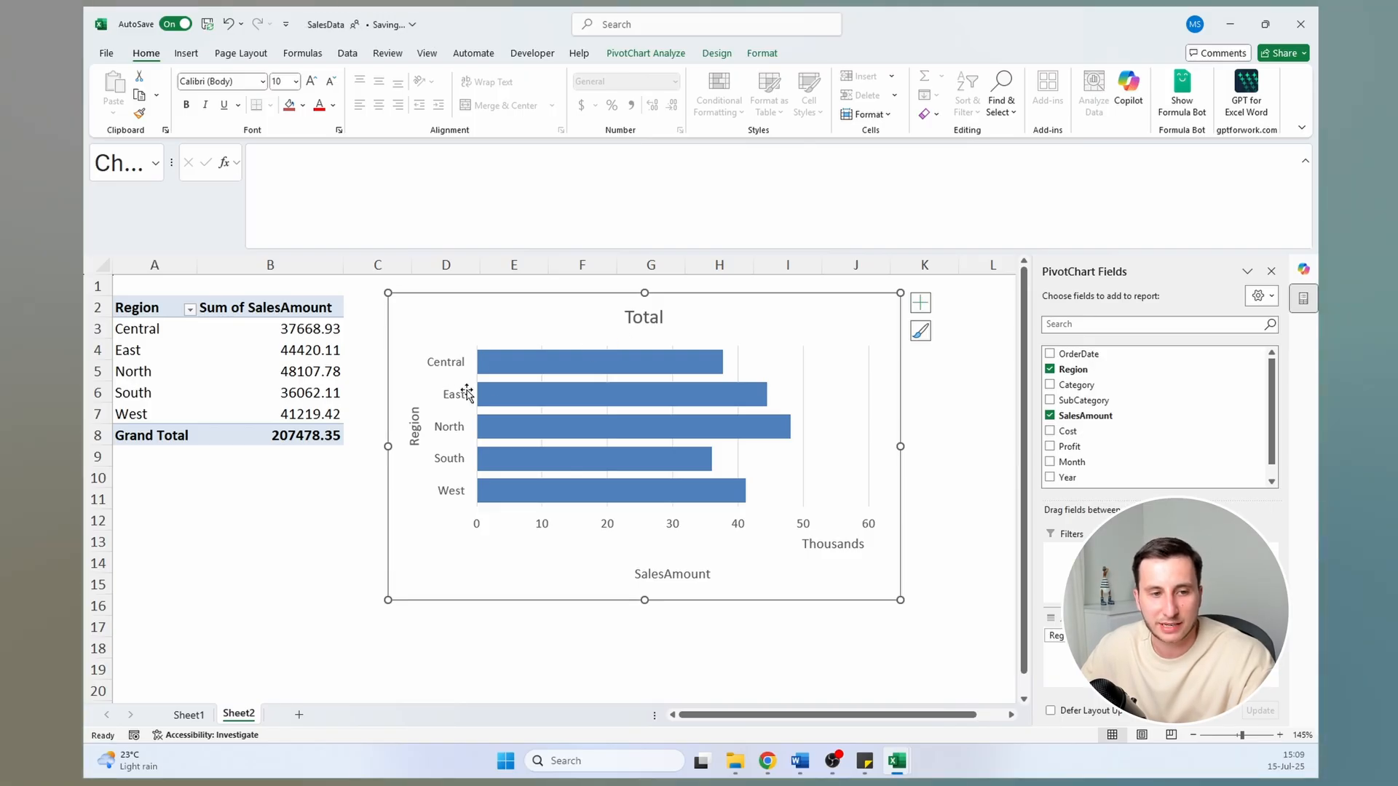
{"action": "left_click", "coordinate": [863, 546]}
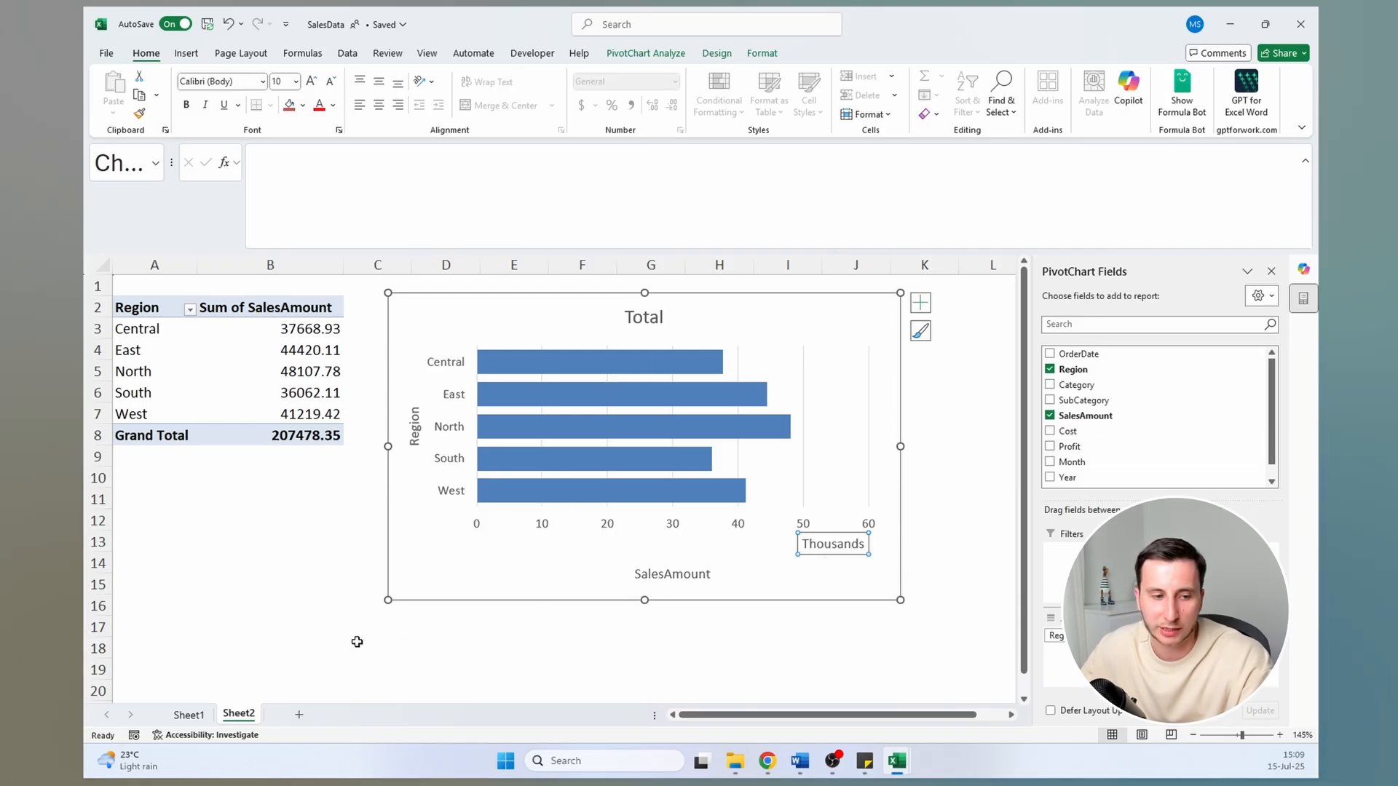
Return to Sheet1, select cell I2 and send Copilot the prompt "calculate net profit margin and then add this as an additional column"
{"action": "left_click", "coordinate": [188, 715]}
{"action": "left_click", "coordinate": [866, 447]}
{"action": "left_click", "coordinate": [671, 372]}
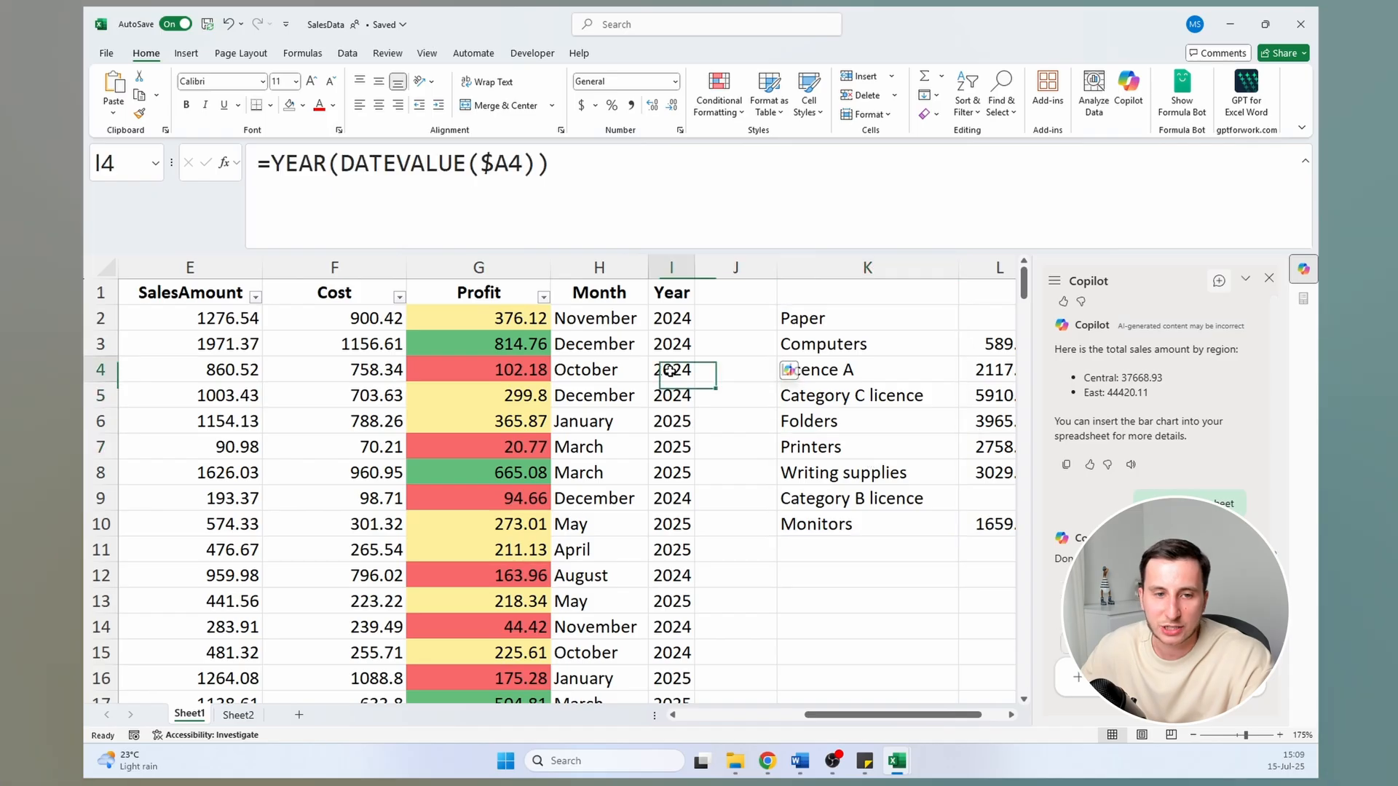
{"action": "left_click", "coordinate": [659, 319]}
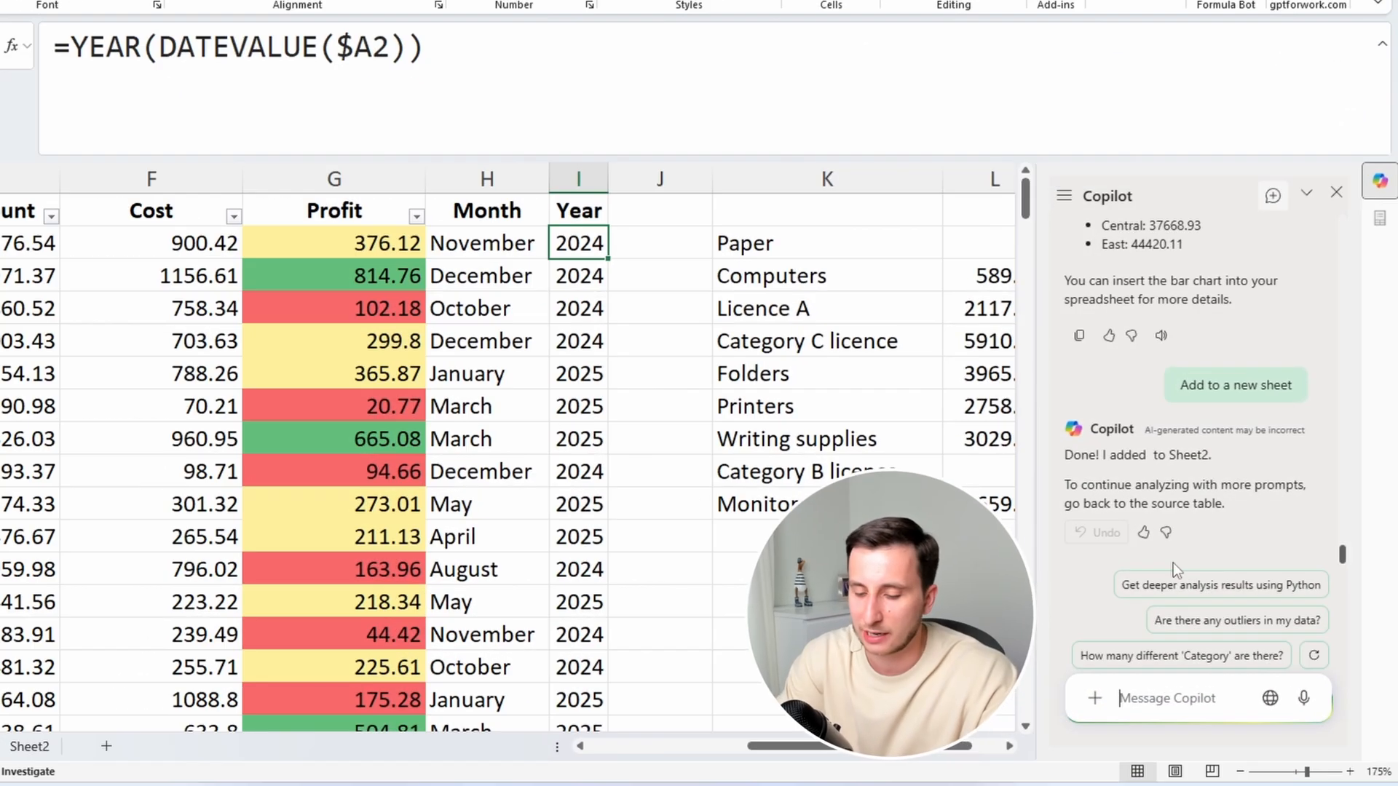
{"action": "type", "text": "calculate "}
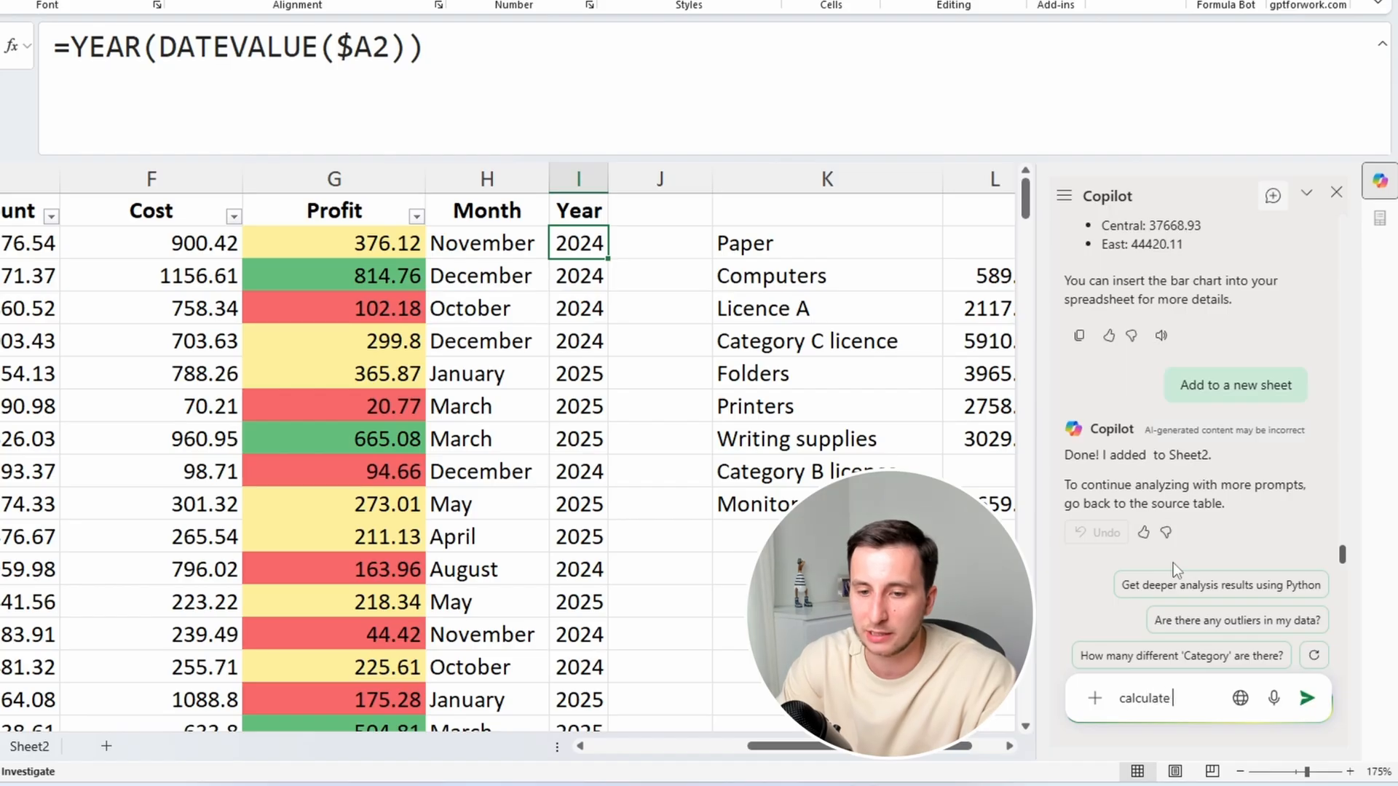
{"action": "type", "text": "net profit margin"}
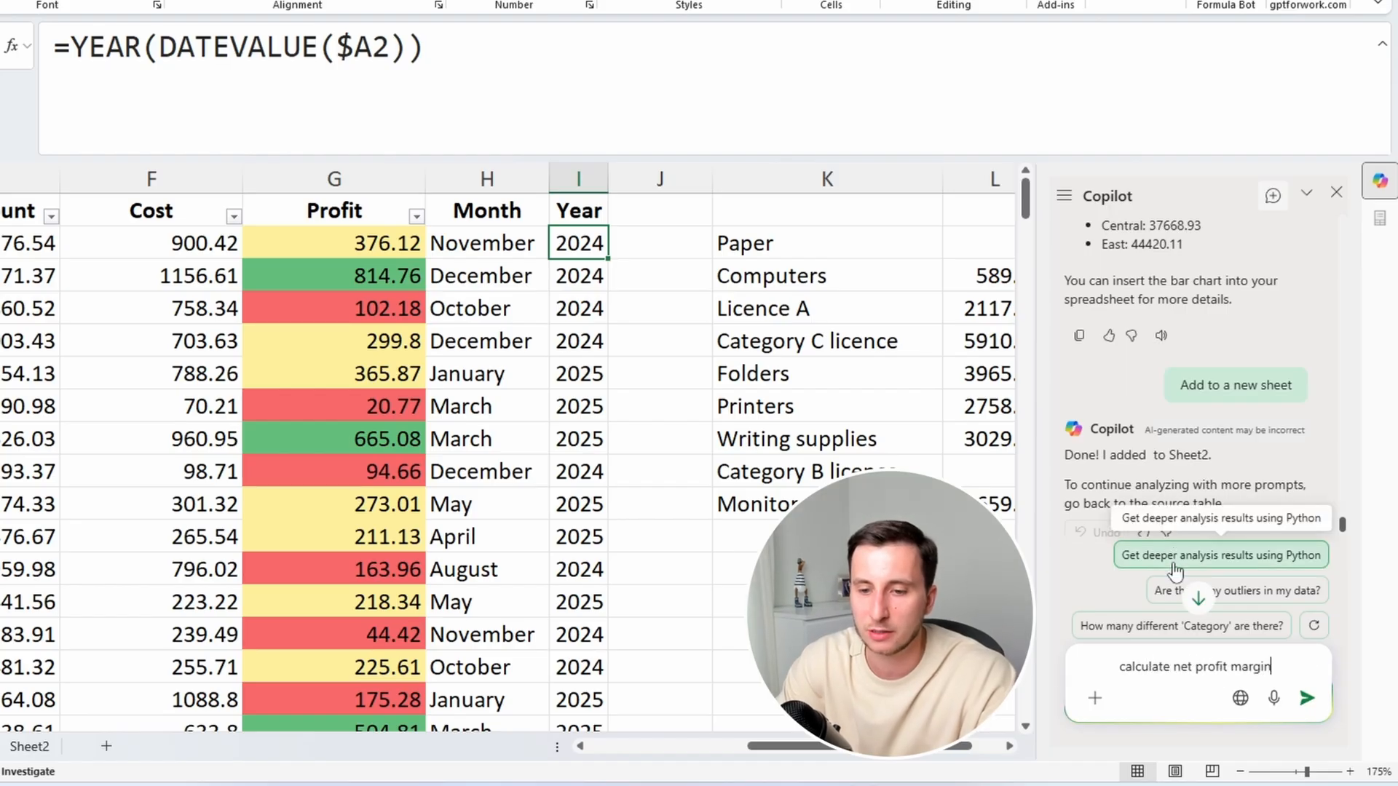
{"action": "type", "text": " and then add this as an addition"}
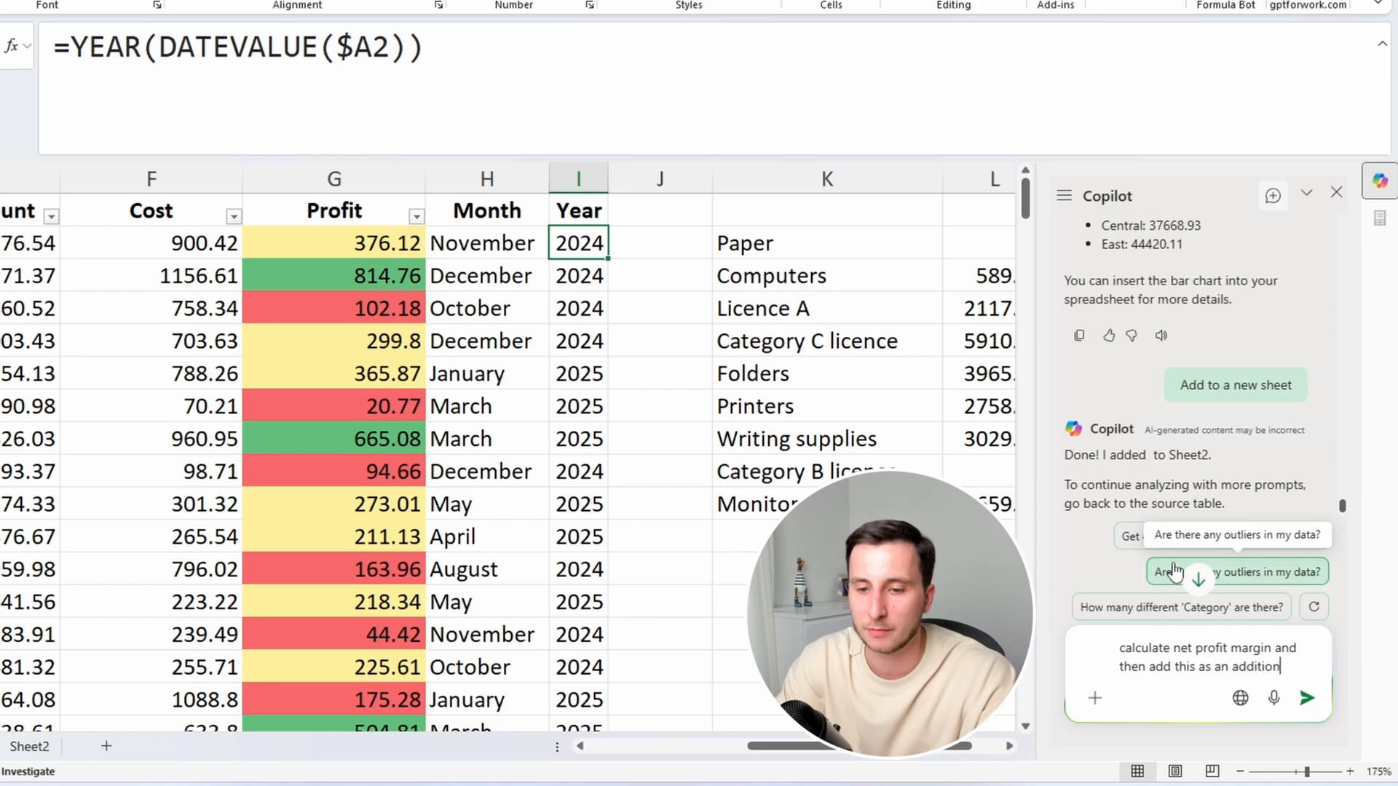
{"action": "type", "text": "al column"}
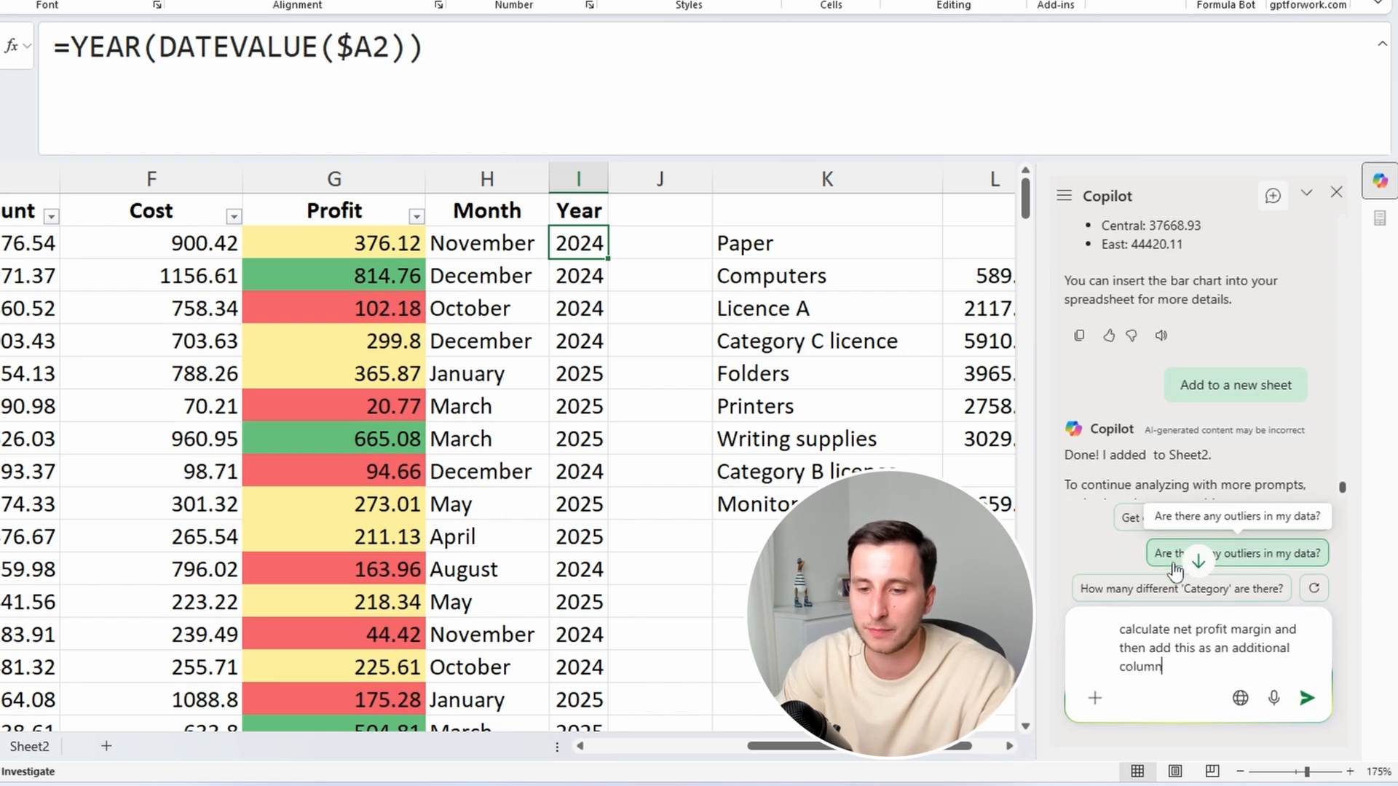
{"action": "key", "text": "Return"}
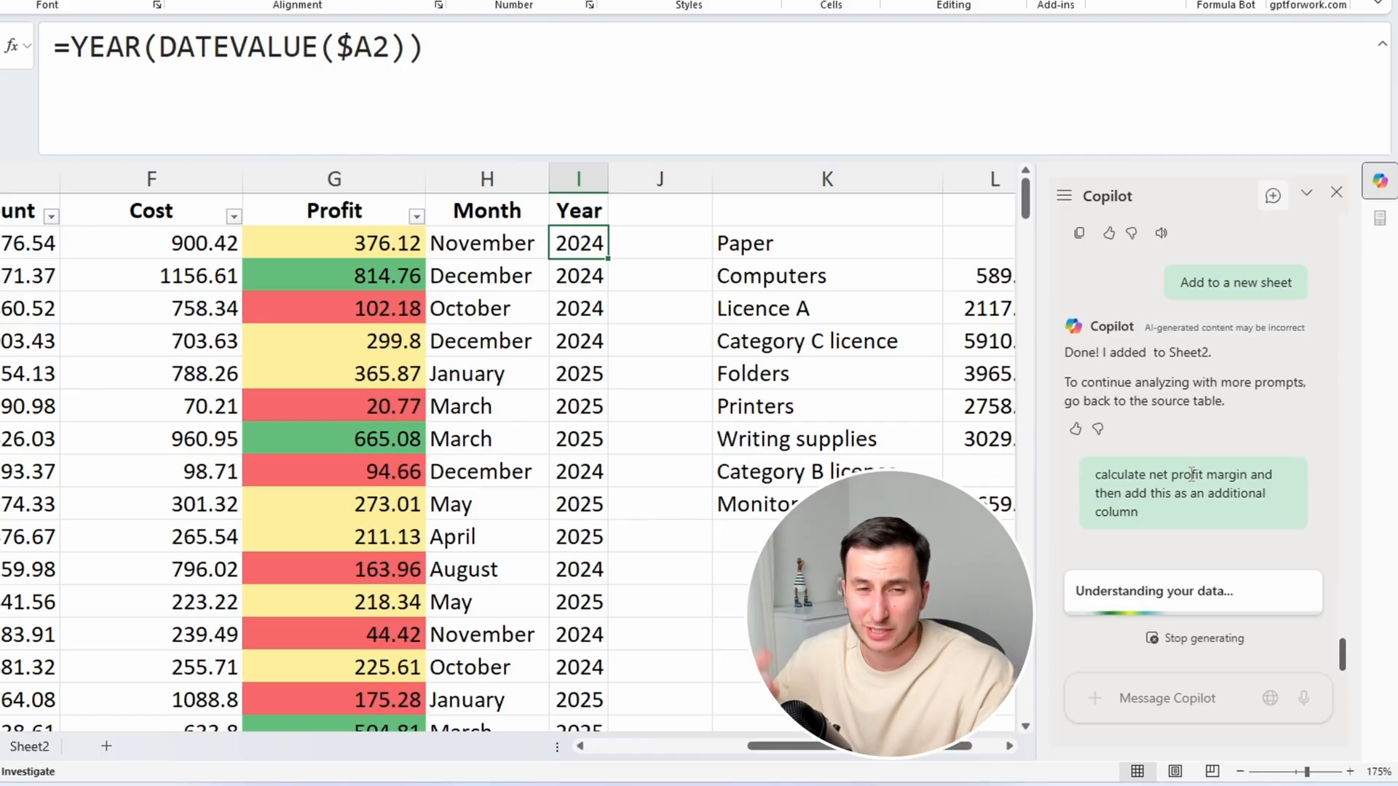
Review Copilot's formula and steps for the net profit margin and send the follow-up prompt "insert a column"
{"action": "left_click_drag", "start_coordinate": [1165, 470], "coordinate": [1252, 475]}
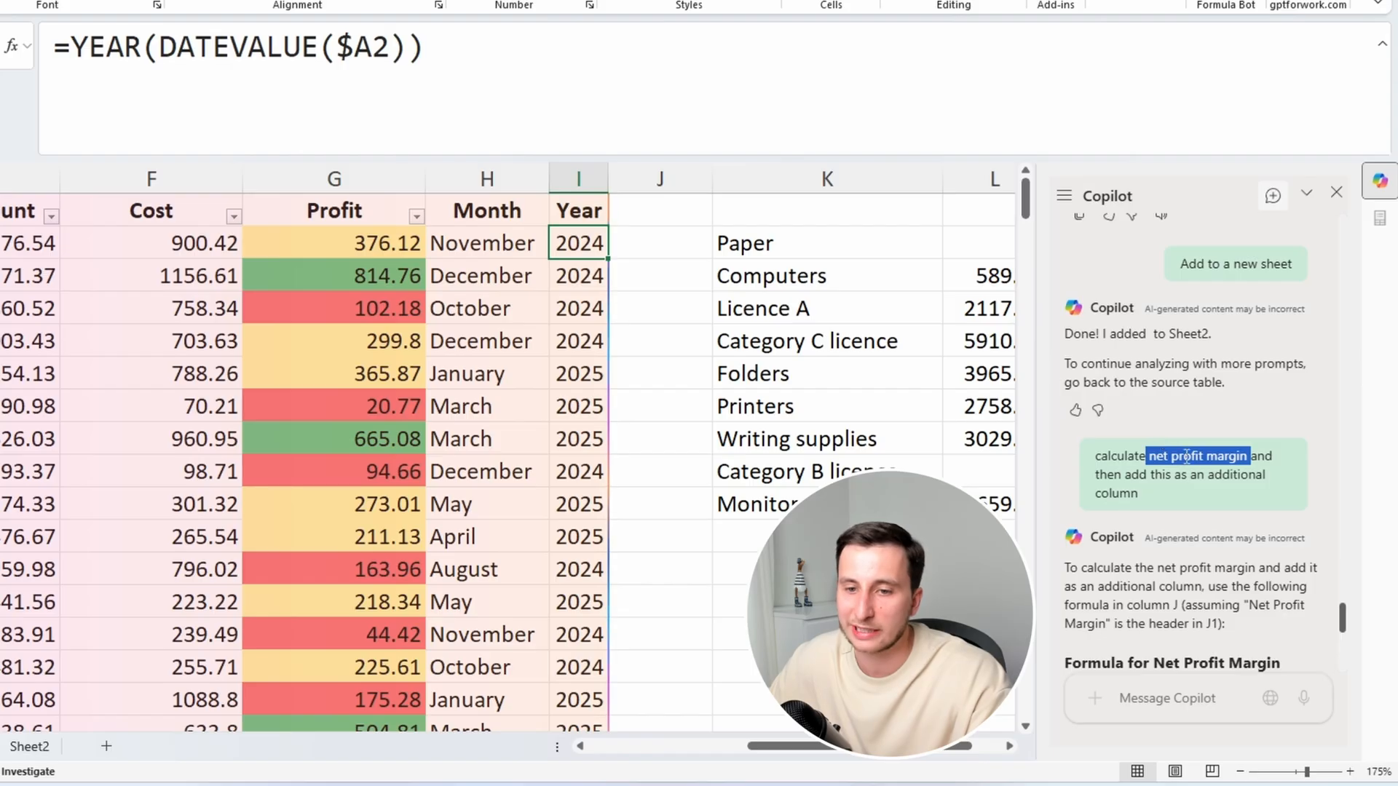
{"action": "left_click", "coordinate": [1186, 456]}
{"action": "left_click_drag", "start_coordinate": [1171, 457], "coordinate": [1243, 453]}
{"action": "scroll", "coordinate": [1242, 453], "scroll_direction": "down", "scroll_amount": 7}
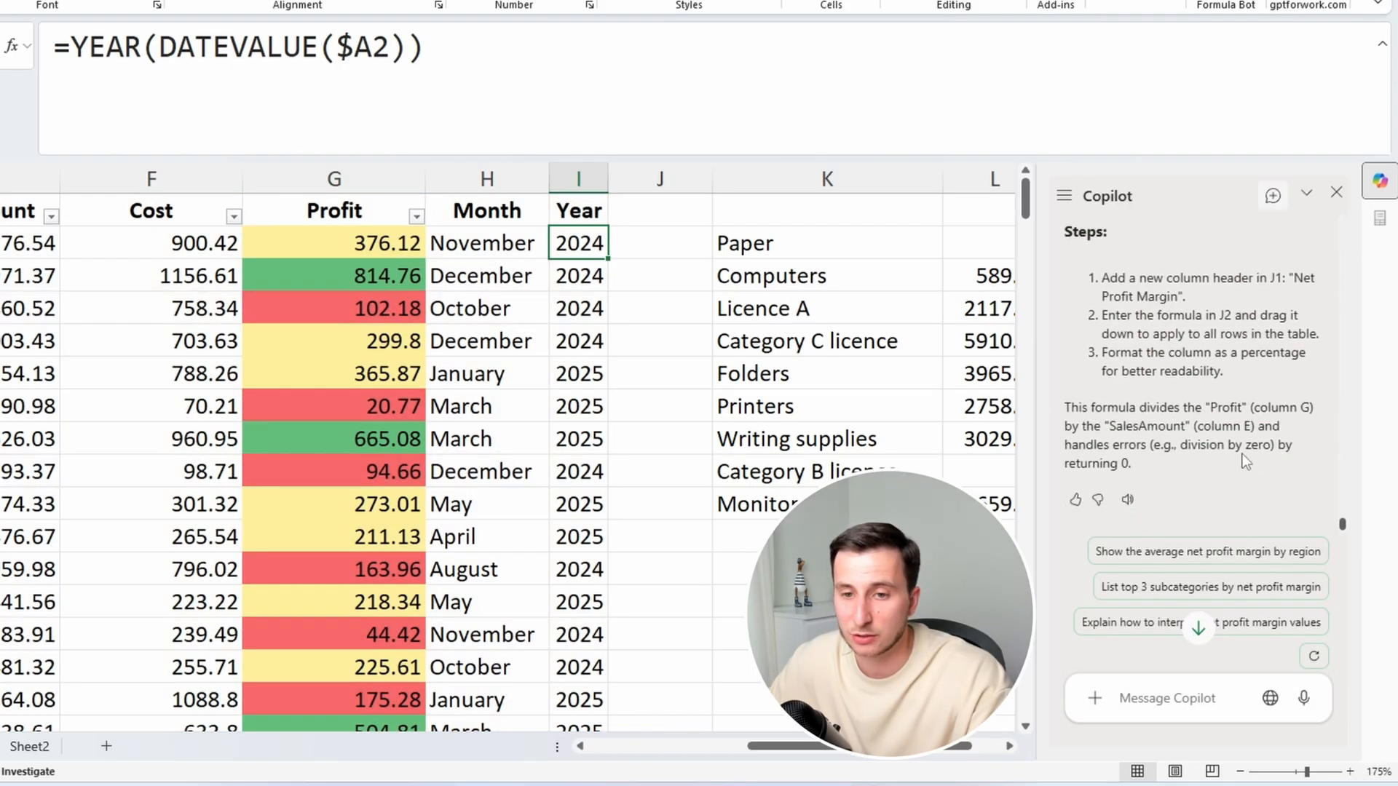
{"action": "scroll", "coordinate": [1242, 453], "scroll_direction": "up", "scroll_amount": 4}
{"action": "scroll", "coordinate": [1151, 313], "scroll_direction": "up", "scroll_amount": 2}
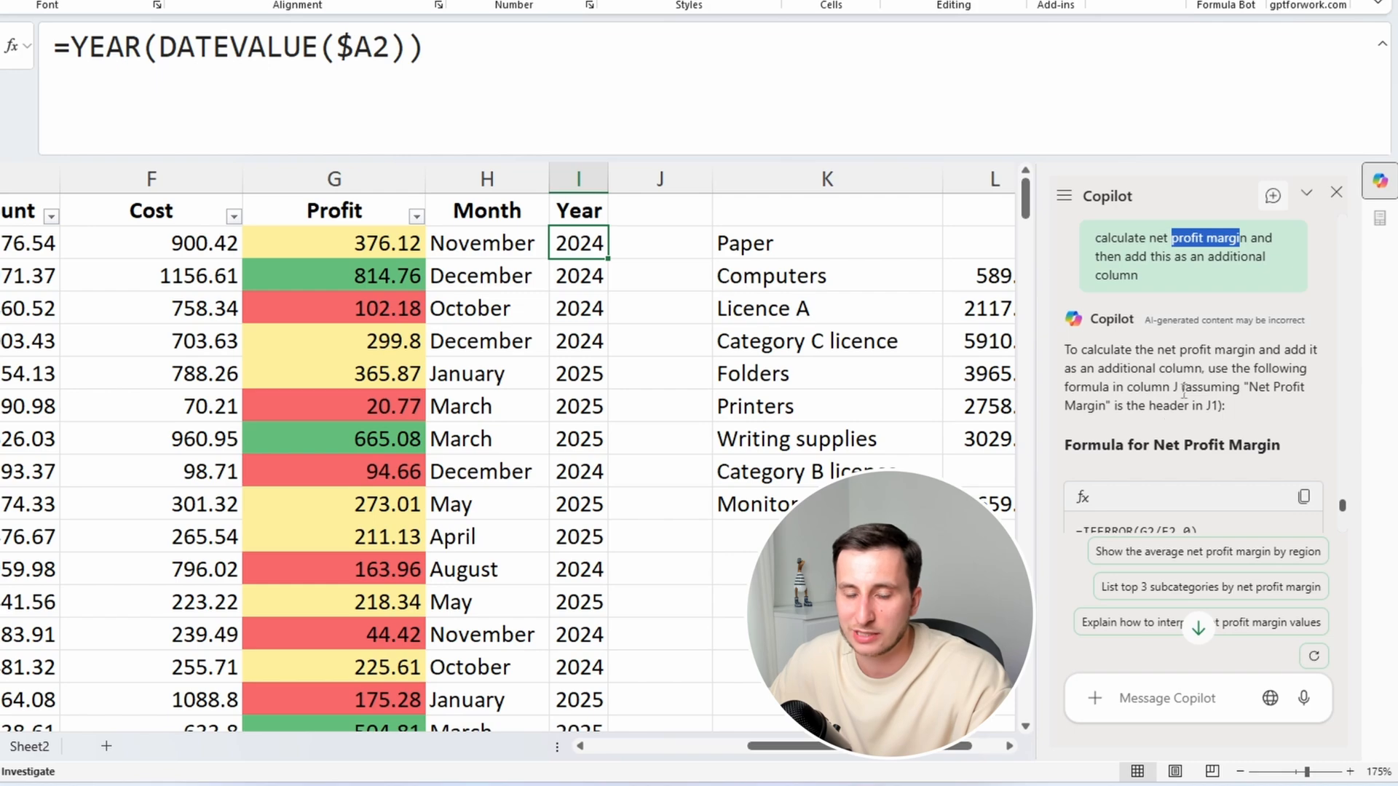
{"action": "scroll", "coordinate": [1184, 391], "scroll_direction": "down", "scroll_amount": 6}
{"action": "type", "text": "insert a c"}
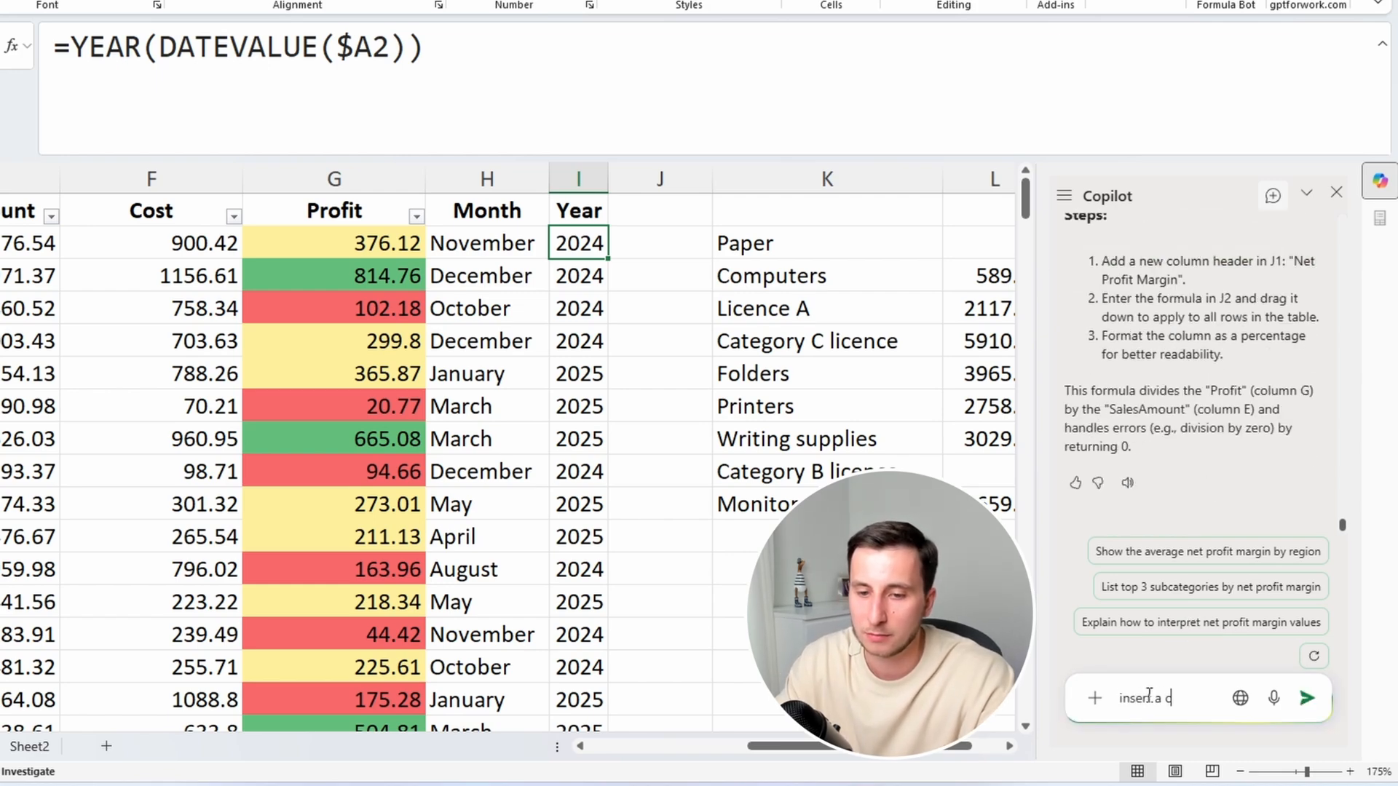
{"action": "type", "text": "olumn"}
{"action": "key", "text": "Return"}
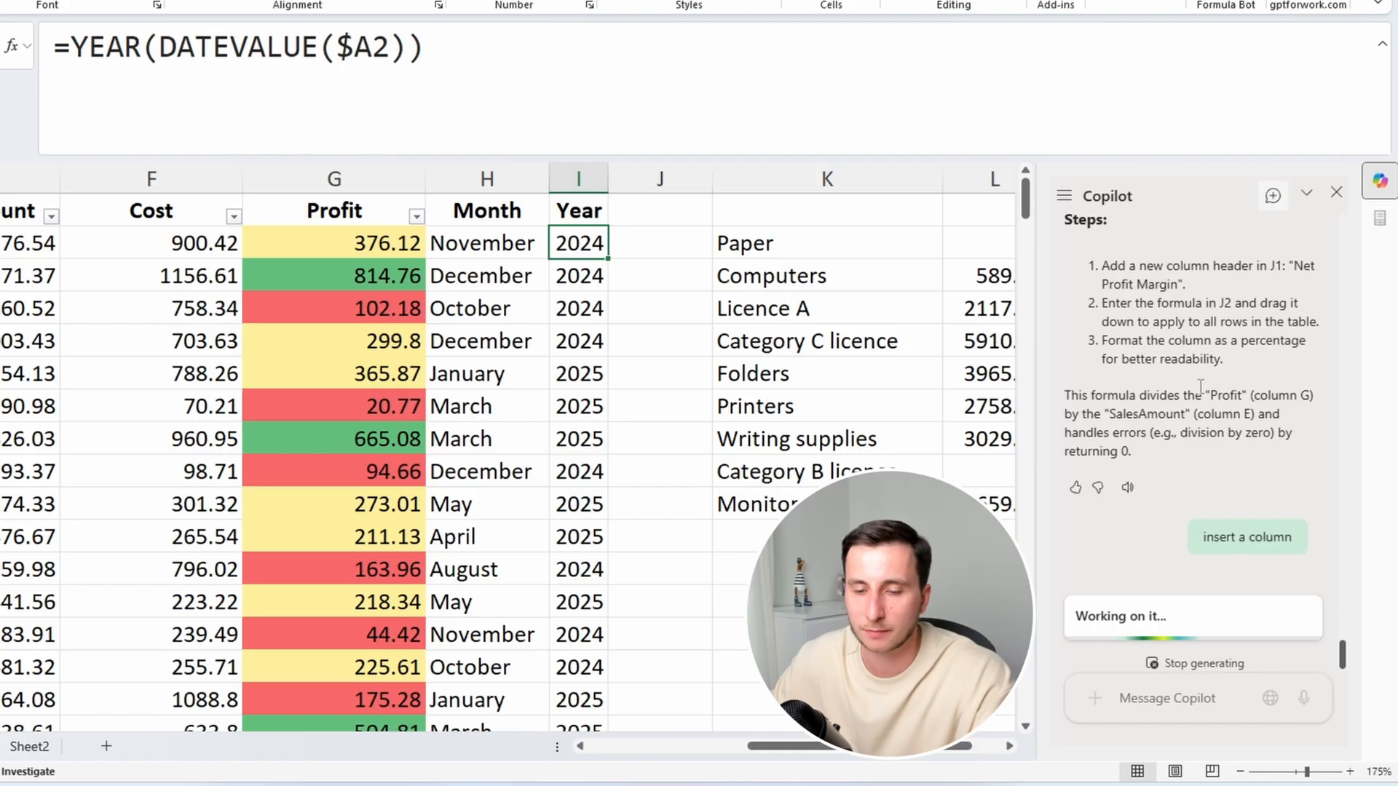
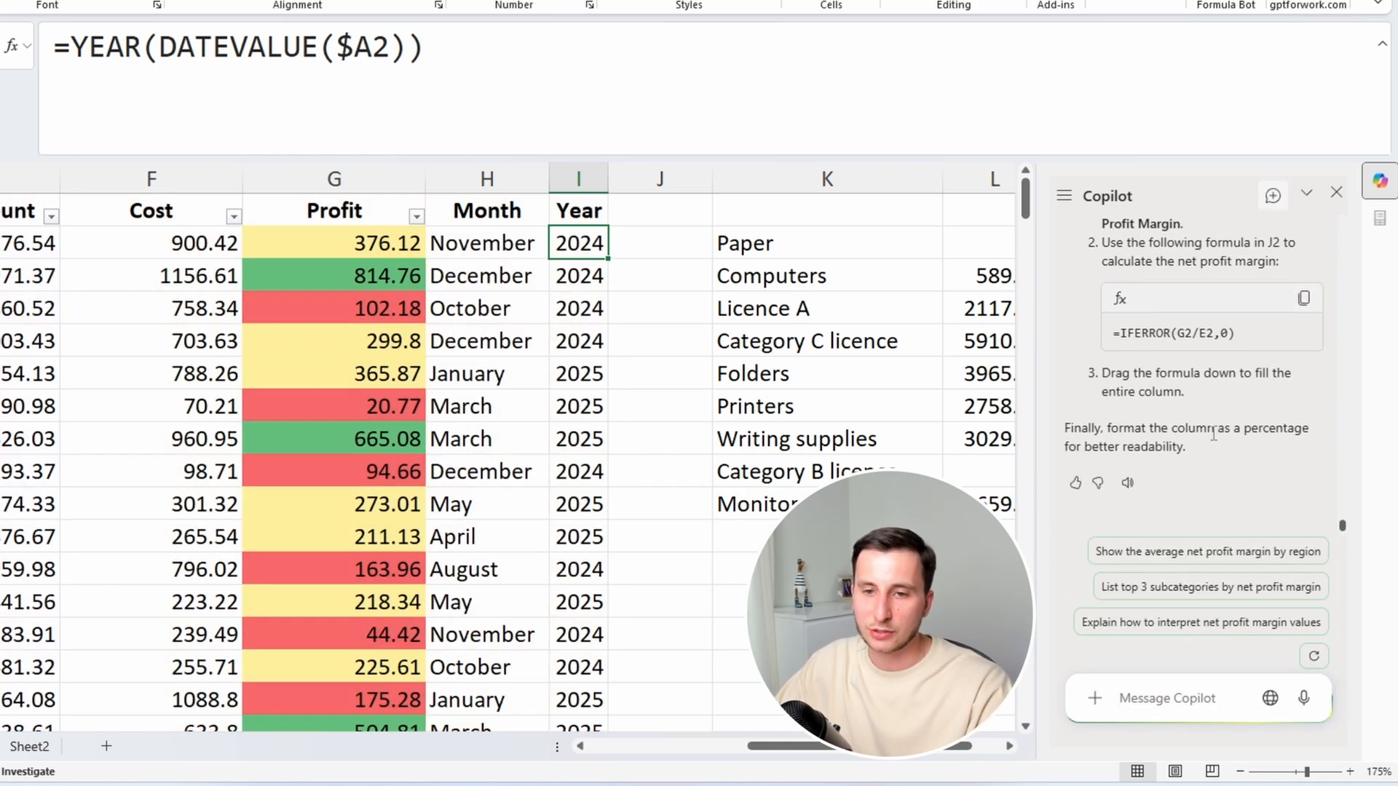
Read Copilot's reply to the column request, including its formula for J2 and the fill and formatting instructions
{"action": "left_click_drag", "start_coordinate": [1213, 435], "coordinate": [1167, 373]}
{"action": "scroll", "coordinate": [1185, 457], "scroll_direction": "up", "scroll_amount": 1}
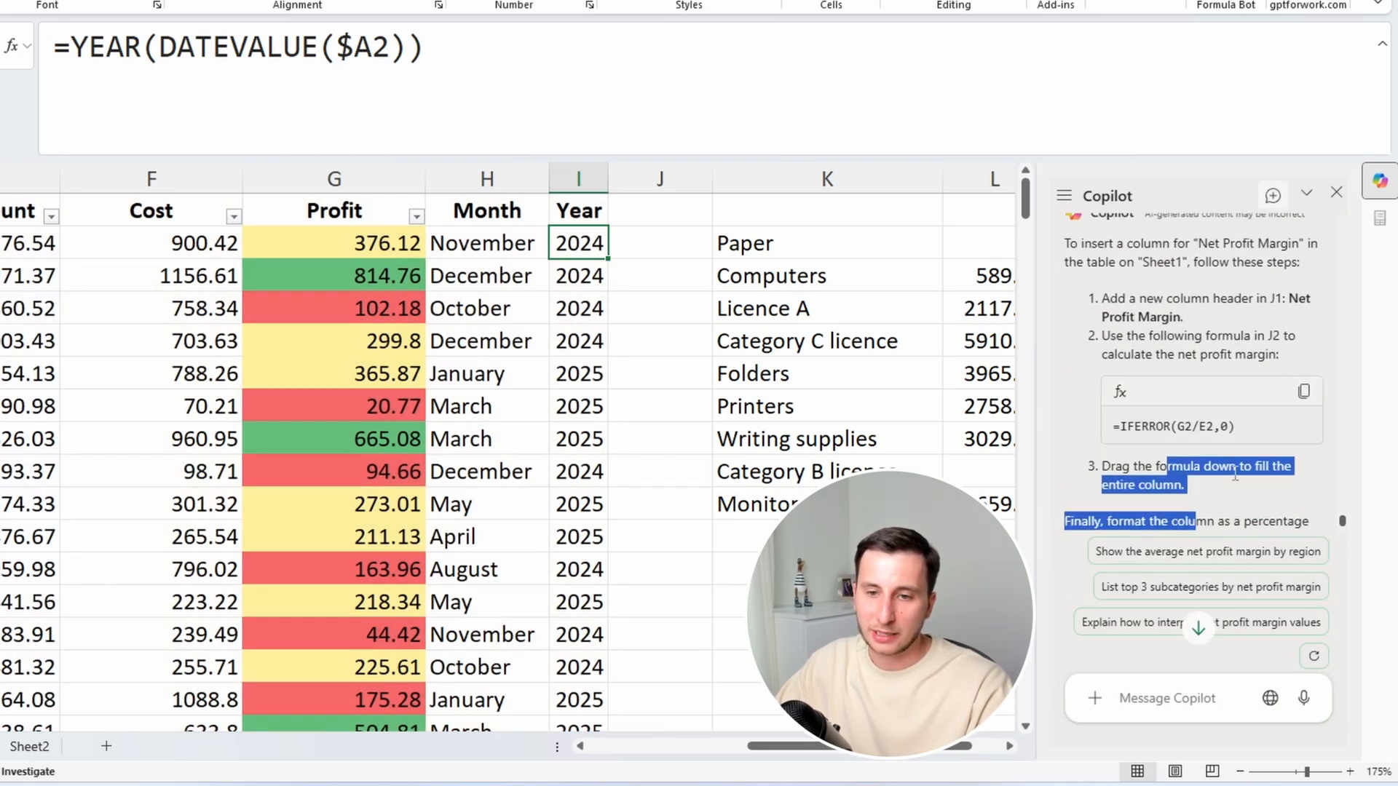
{"action": "left_click_drag", "start_coordinate": [1235, 426], "coordinate": [1104, 444]}
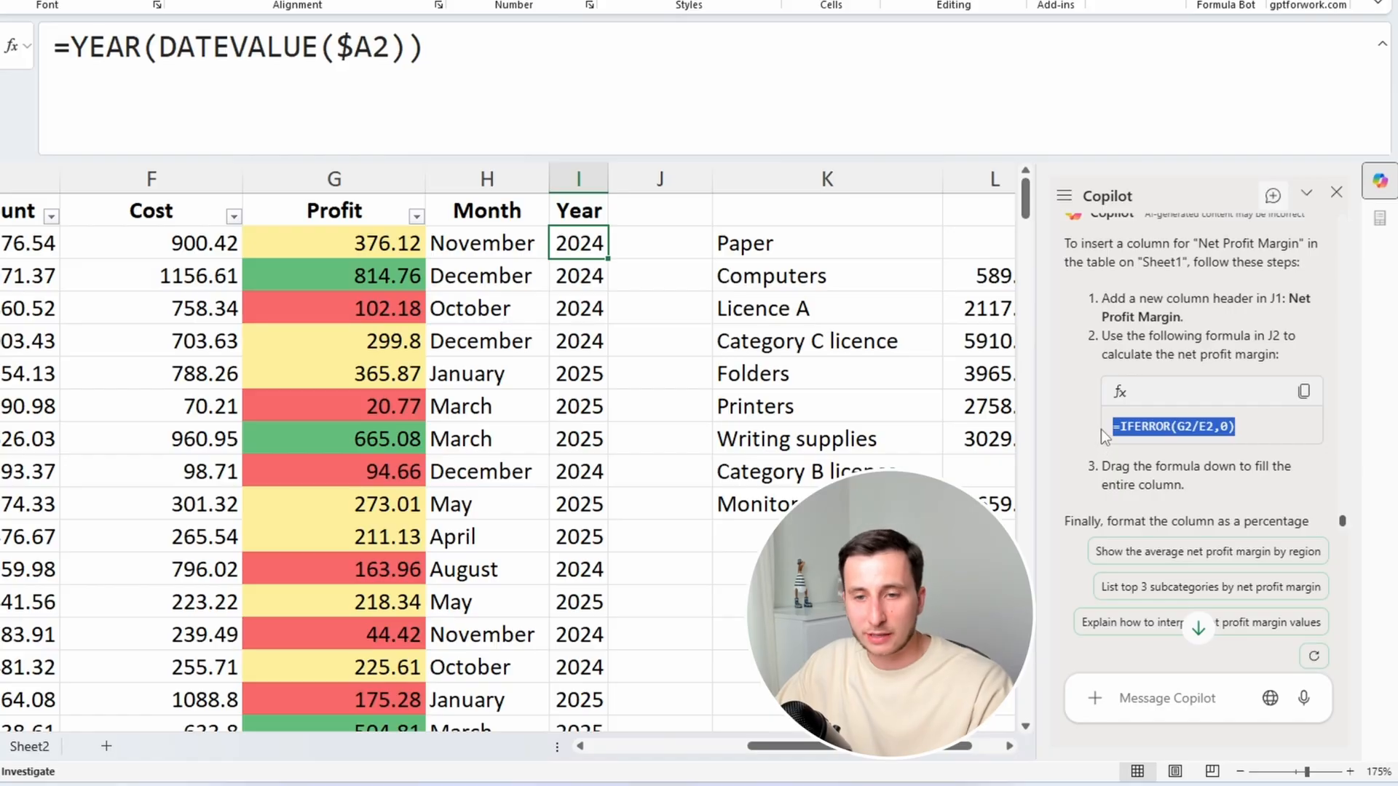
{"action": "scroll", "coordinate": [1238, 444], "scroll_direction": "down", "scroll_amount": 1}
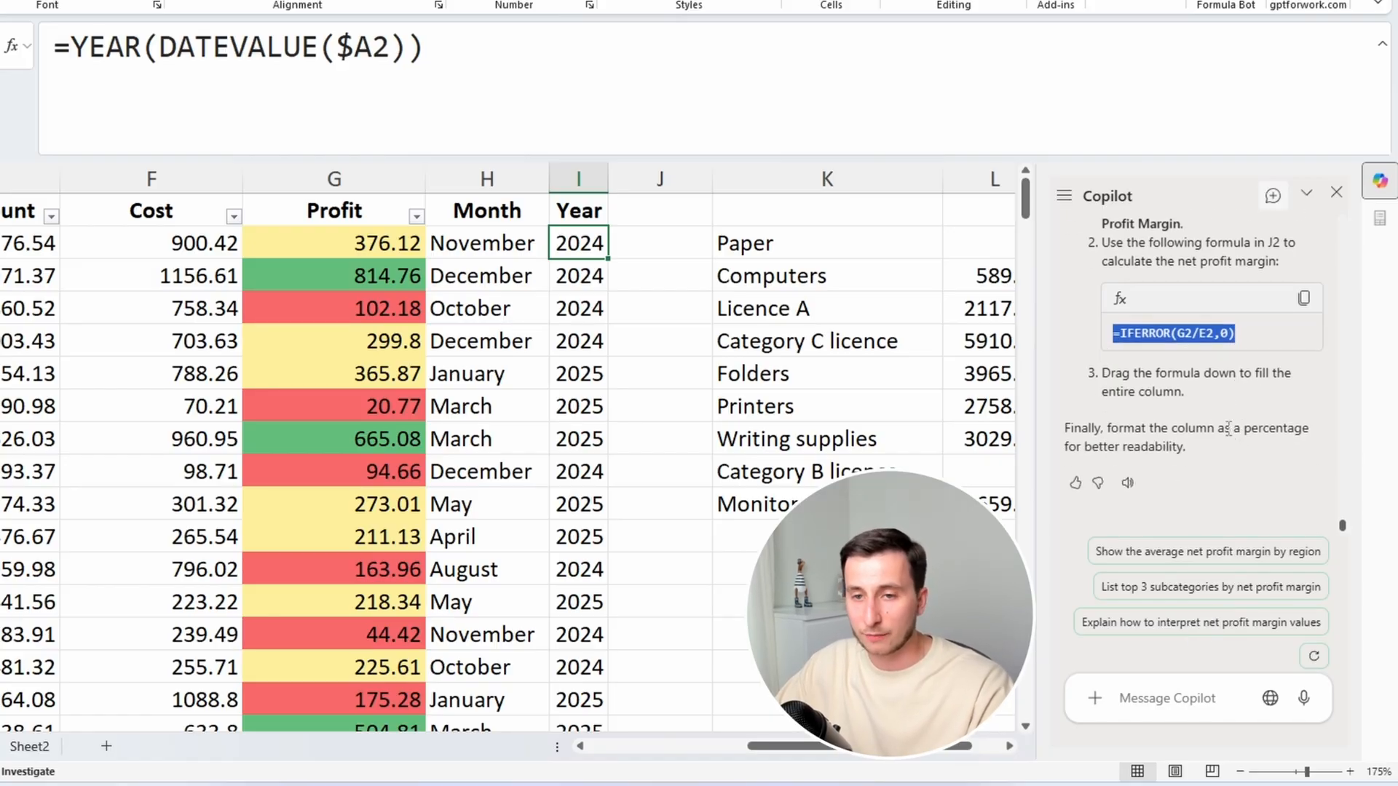
{"action": "scroll", "coordinate": [1228, 342], "scroll_direction": "up", "scroll_amount": 2}
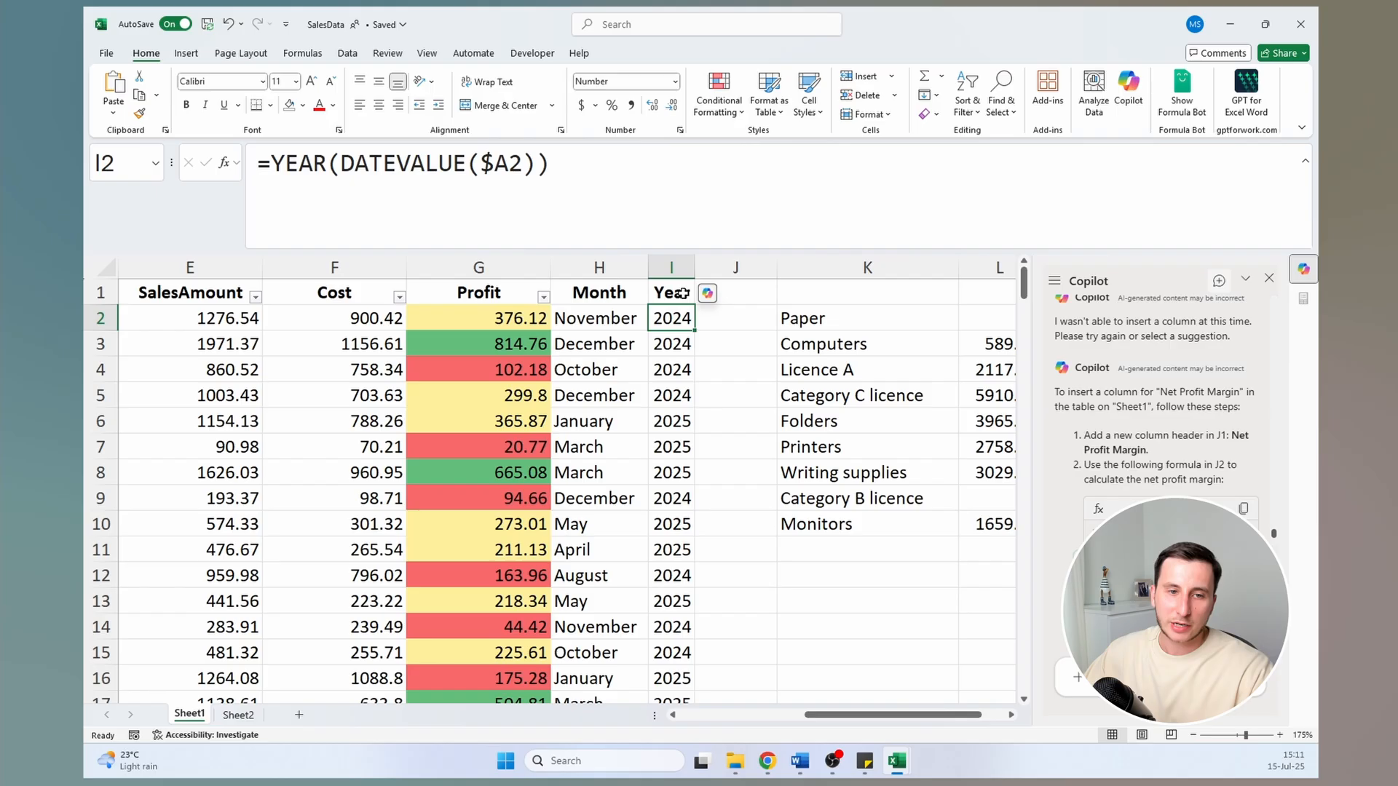
Inspect the formula behind the first year value in cell I2 of the Year column
{"action": "left_click", "coordinate": [591, 211]}
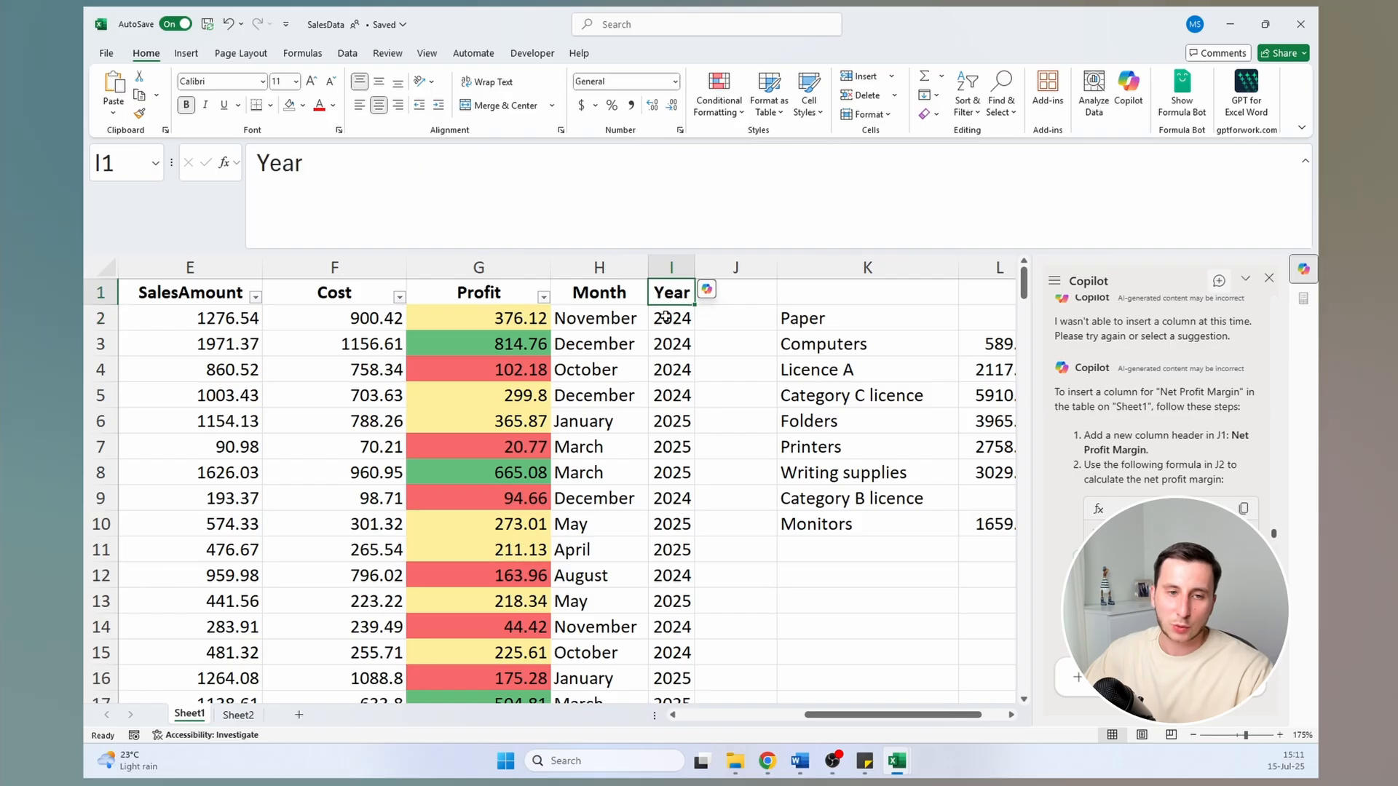
{"action": "left_click", "coordinate": [641, 318]}
{"action": "left_click", "coordinate": [665, 318]}
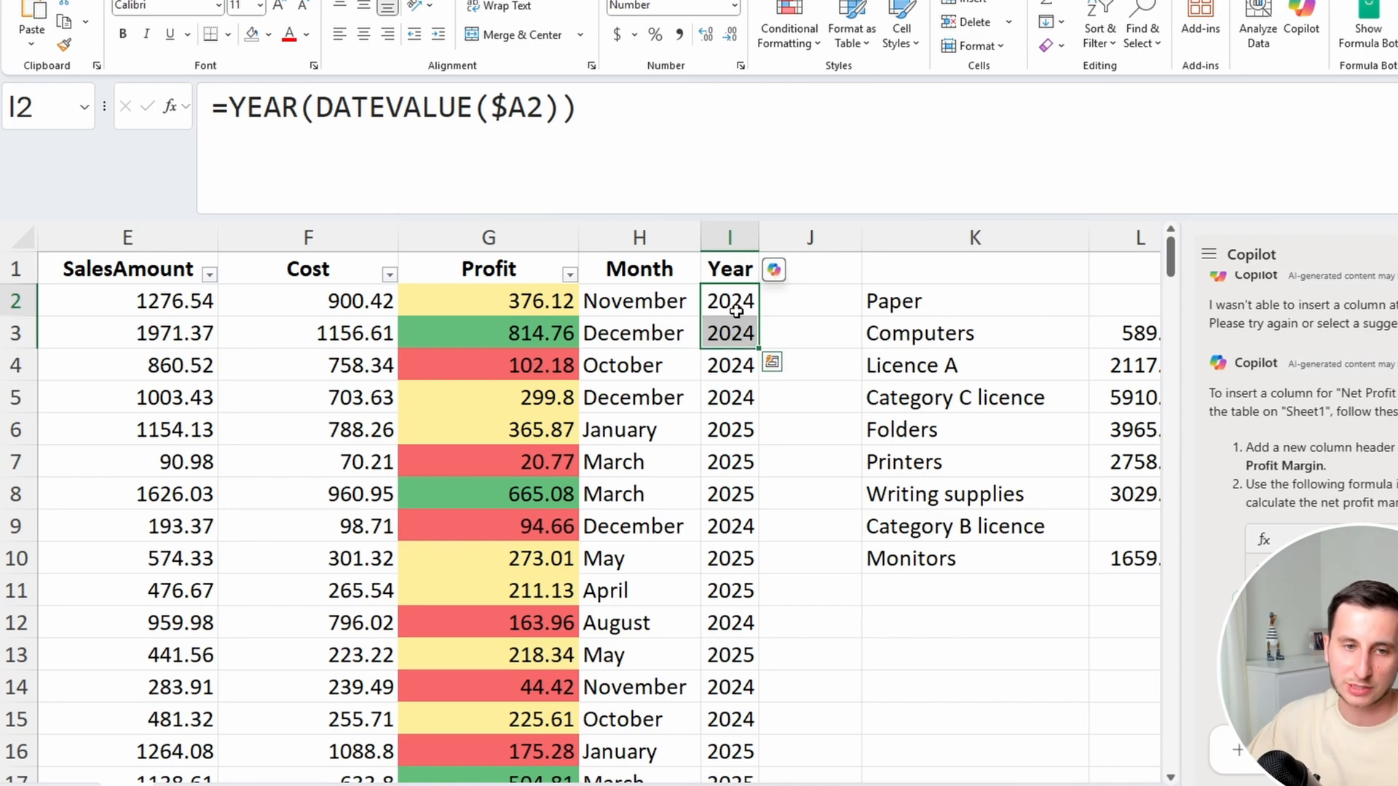
{"action": "left_click", "coordinate": [774, 269]}
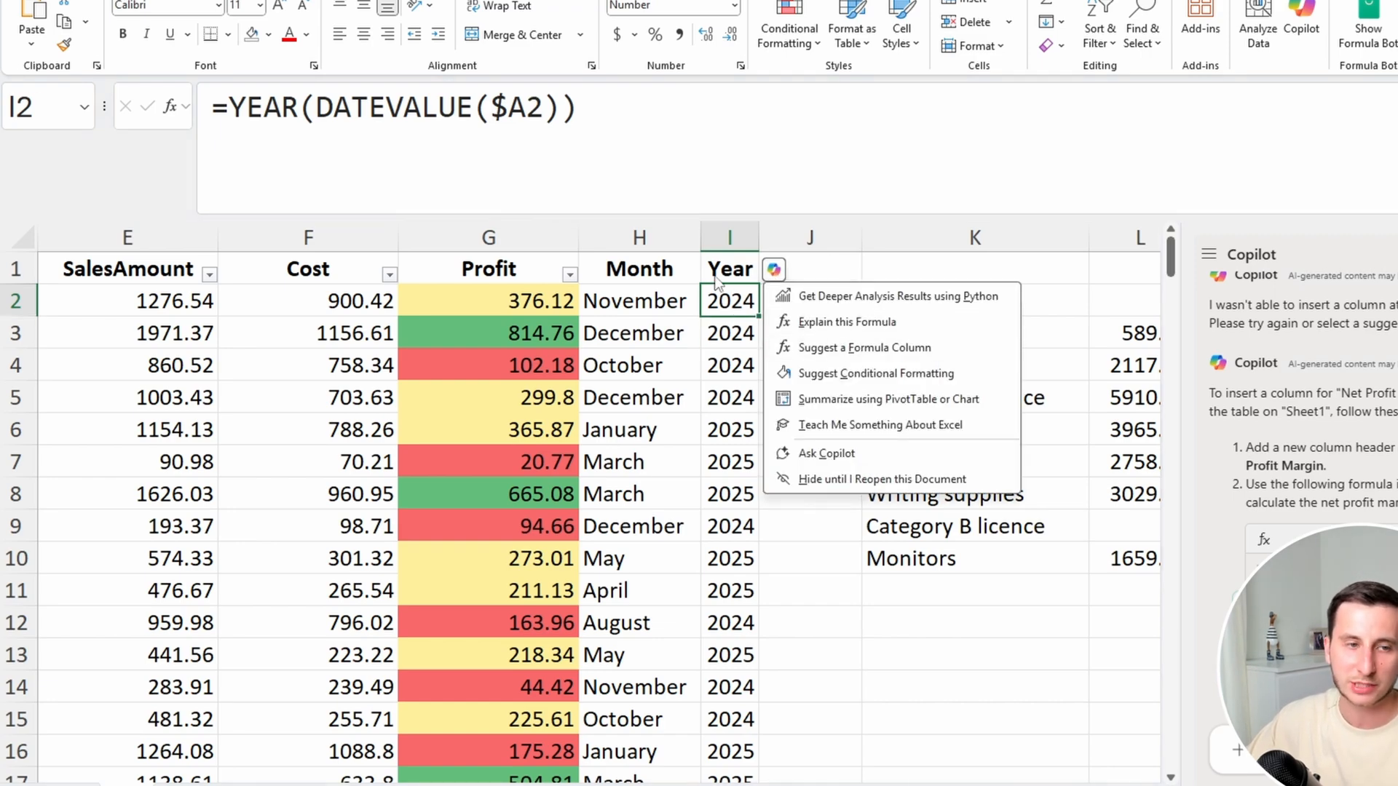
{"action": "left_click", "coordinate": [715, 289]}
{"action": "left_click_drag", "start_coordinate": [645, 122], "coordinate": [230, 120]}
{"action": "left_click", "coordinate": [732, 296]}
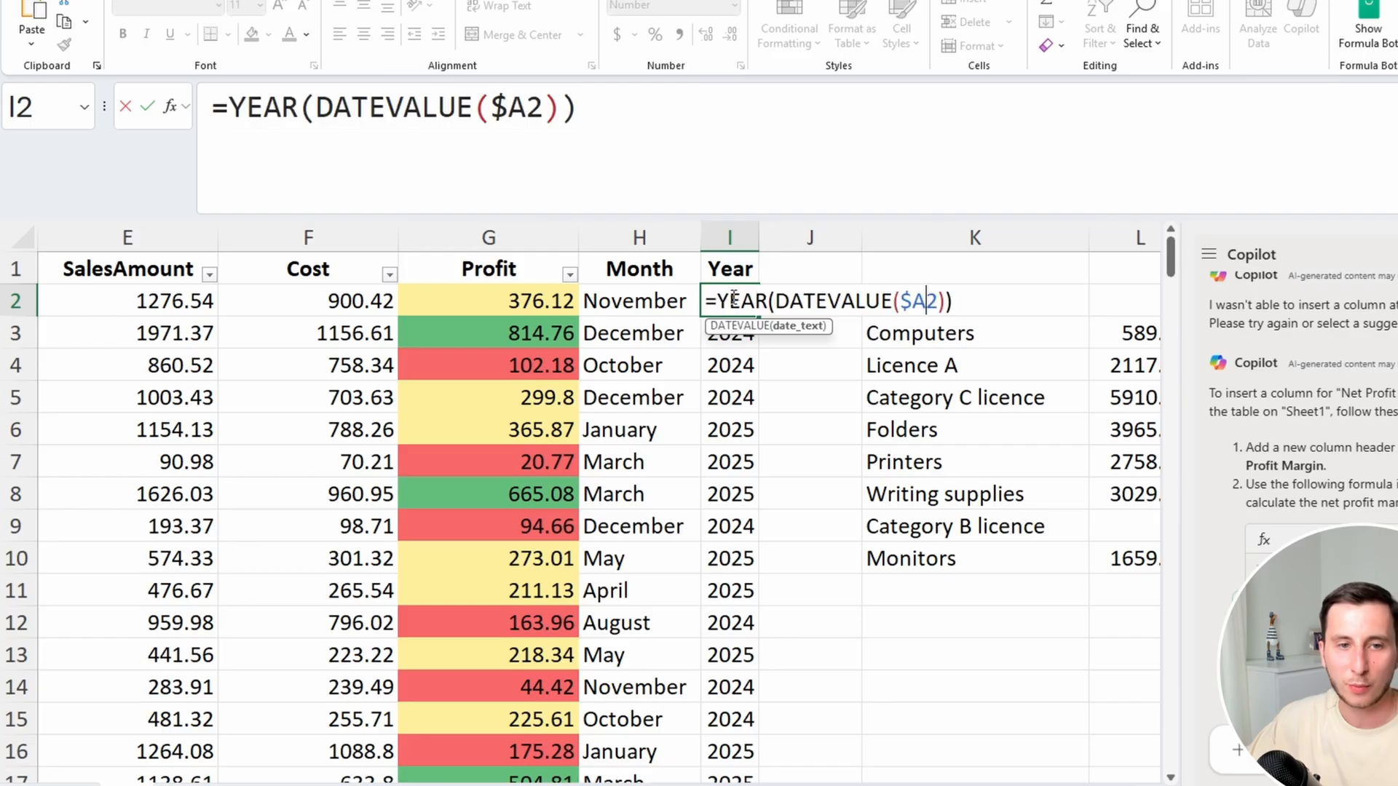
{"action": "left_click", "coordinate": [730, 271]}
{"action": "key", "text": "ctrl+shift+Down"}
{"action": "left_click", "coordinate": [731, 280]}
{"action": "left_click", "coordinate": [732, 303]}
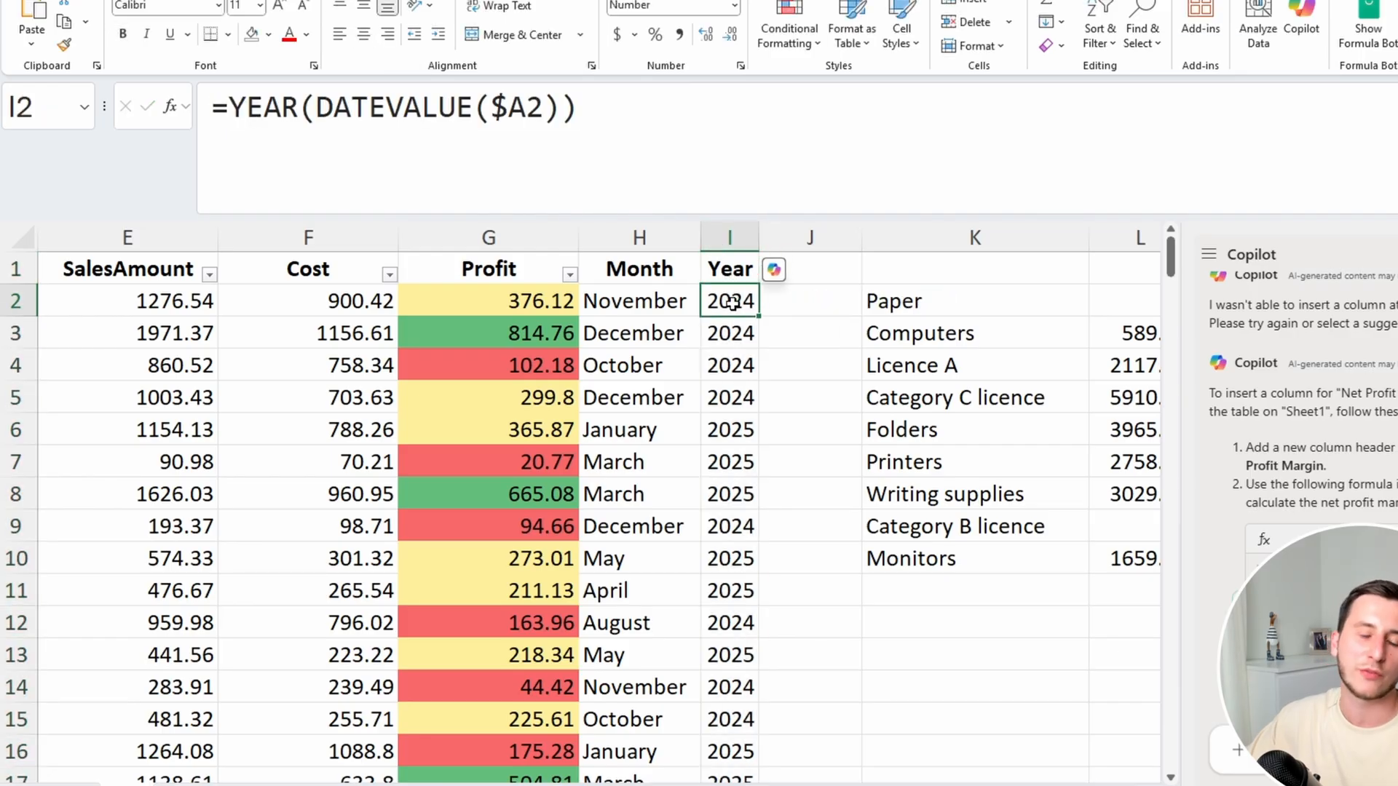
Have Copilot explain the formula in cell I2 and check the submitted prompt in the chat
{"action": "left_click", "coordinate": [773, 269]}
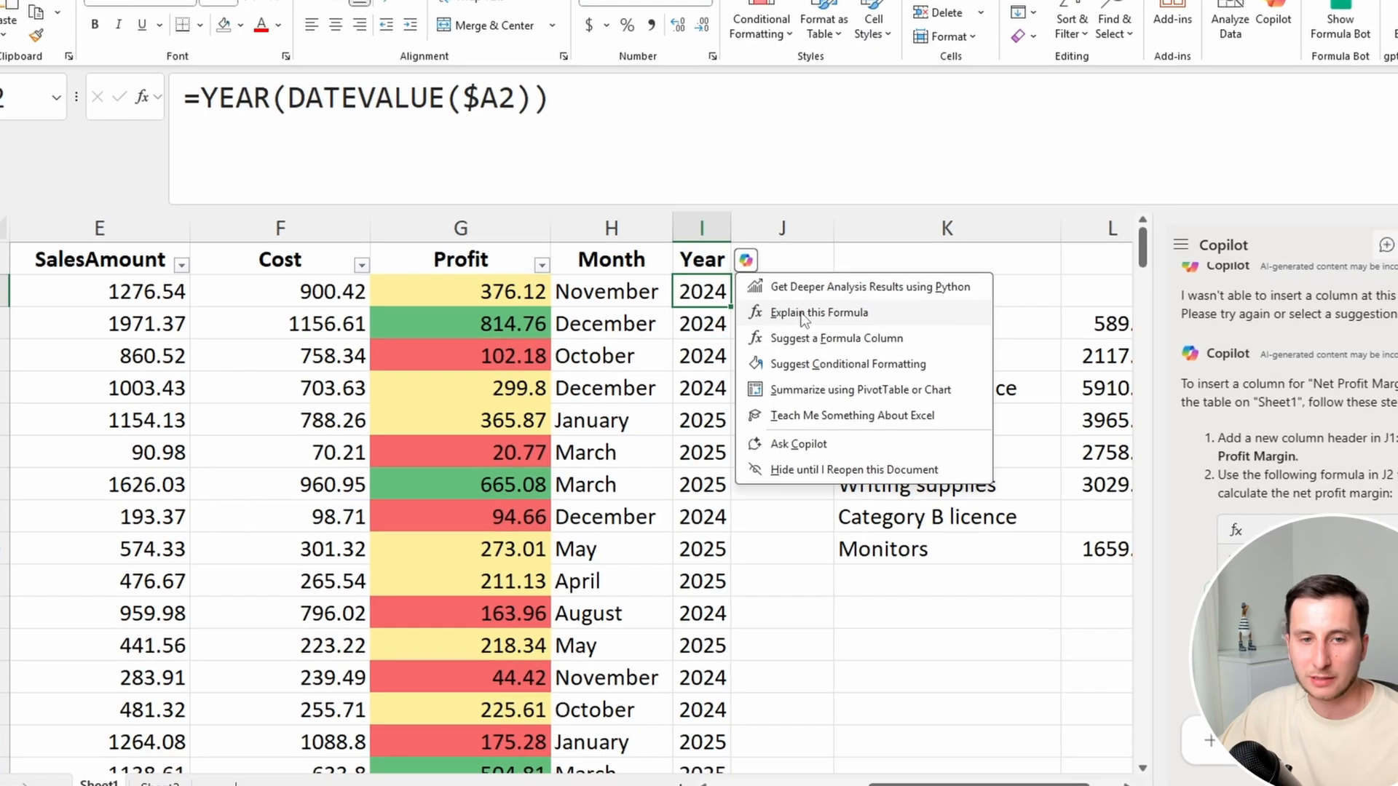
{"action": "left_click", "coordinate": [830, 323]}
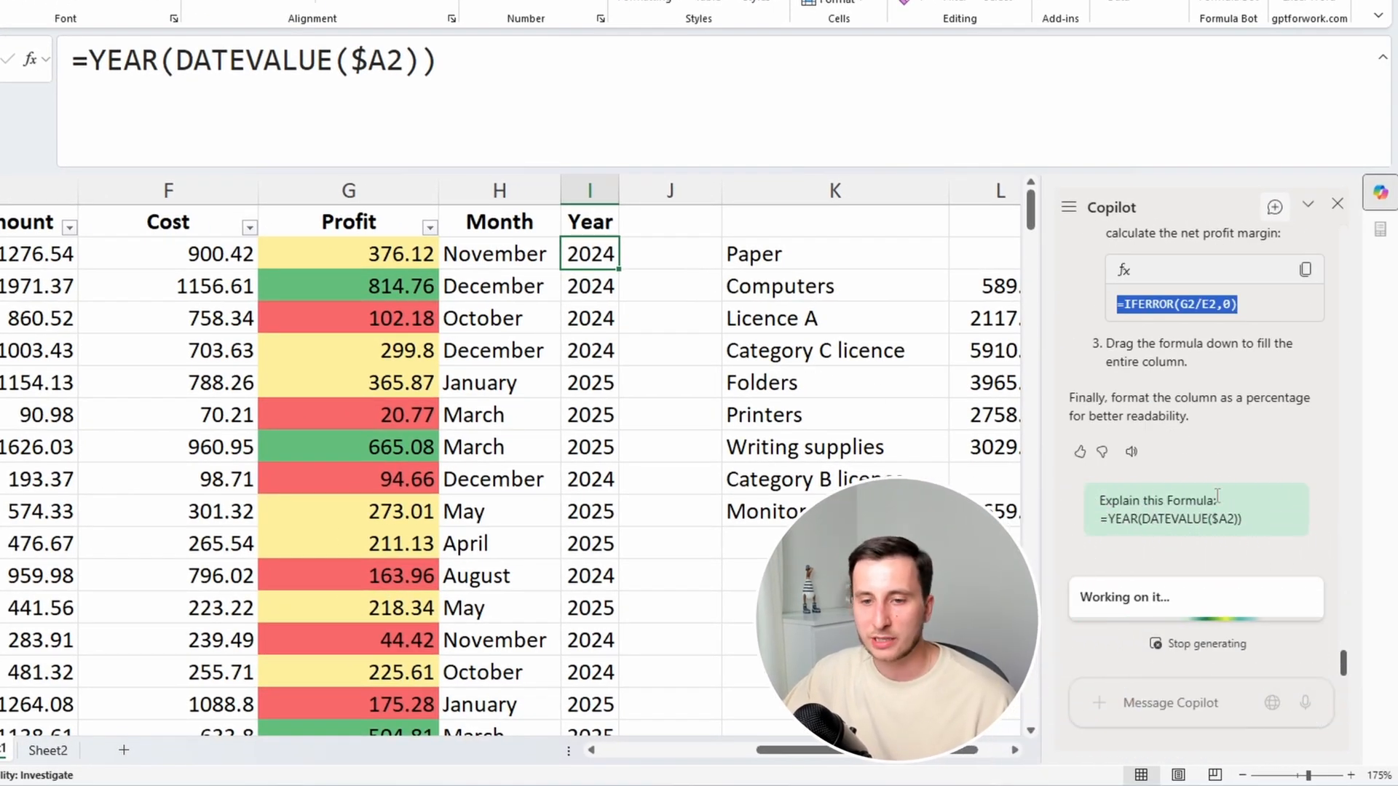
{"action": "left_click_drag", "start_coordinate": [1219, 501], "coordinate": [1100, 500]}
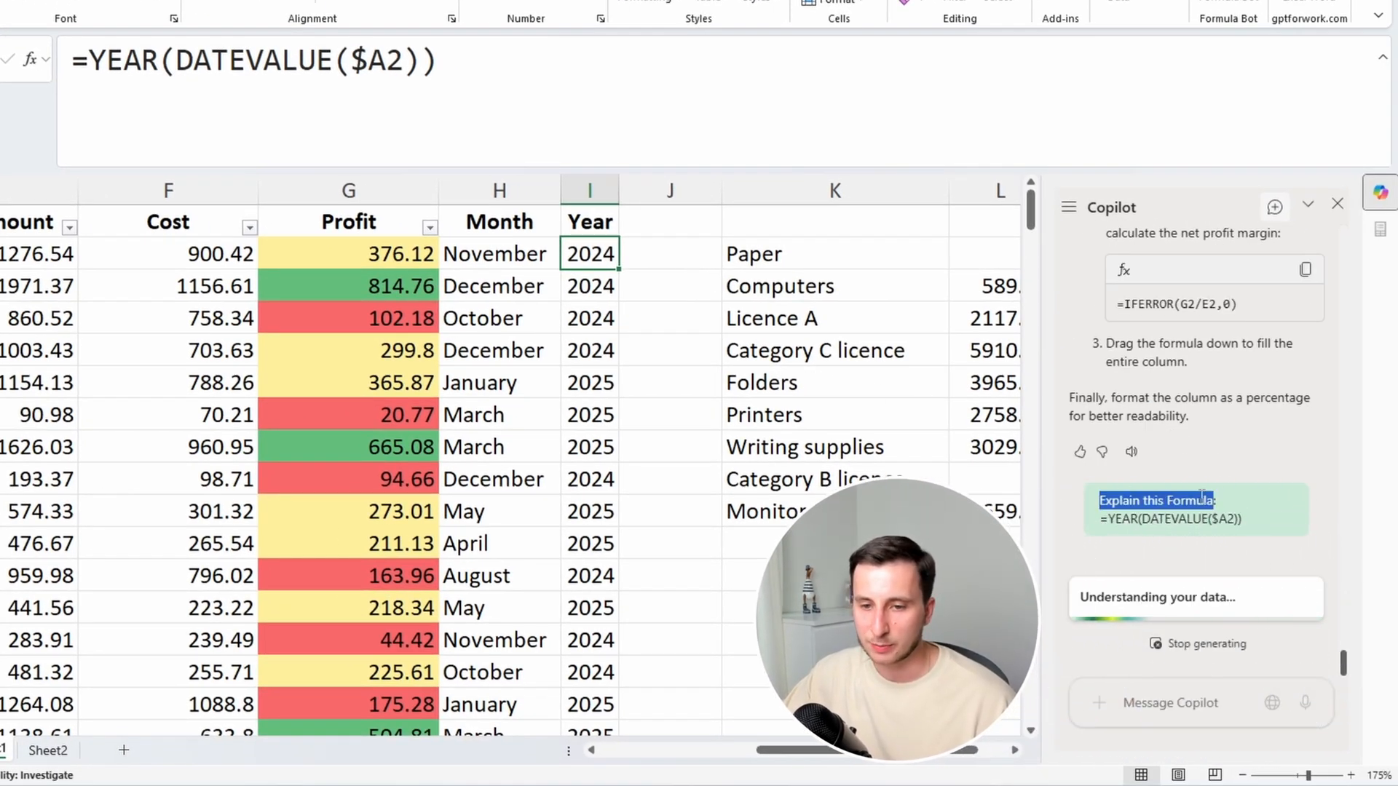
{"action": "left_click_drag", "start_coordinate": [1247, 518], "coordinate": [1099, 526]}
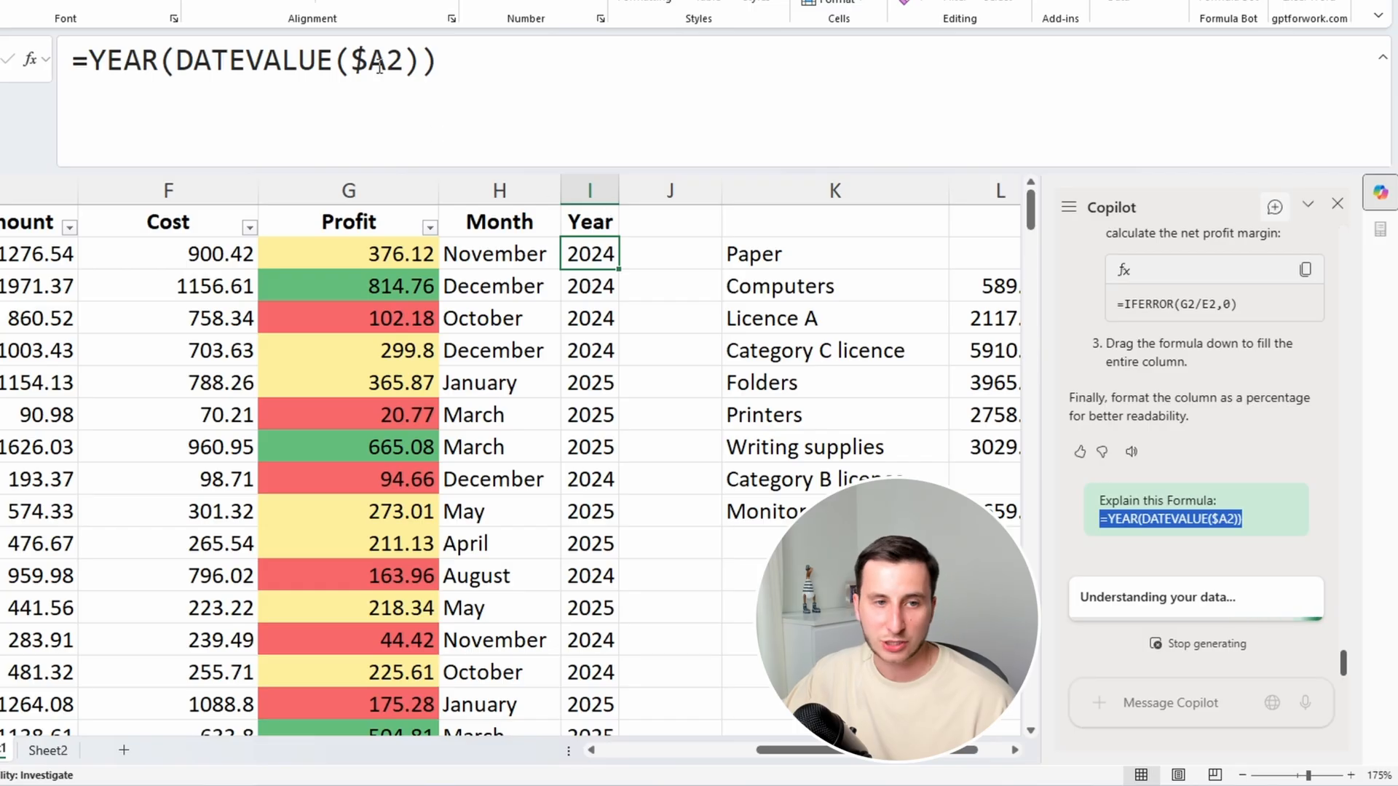
{"action": "left_click_drag", "start_coordinate": [1243, 518], "coordinate": [1108, 518]}
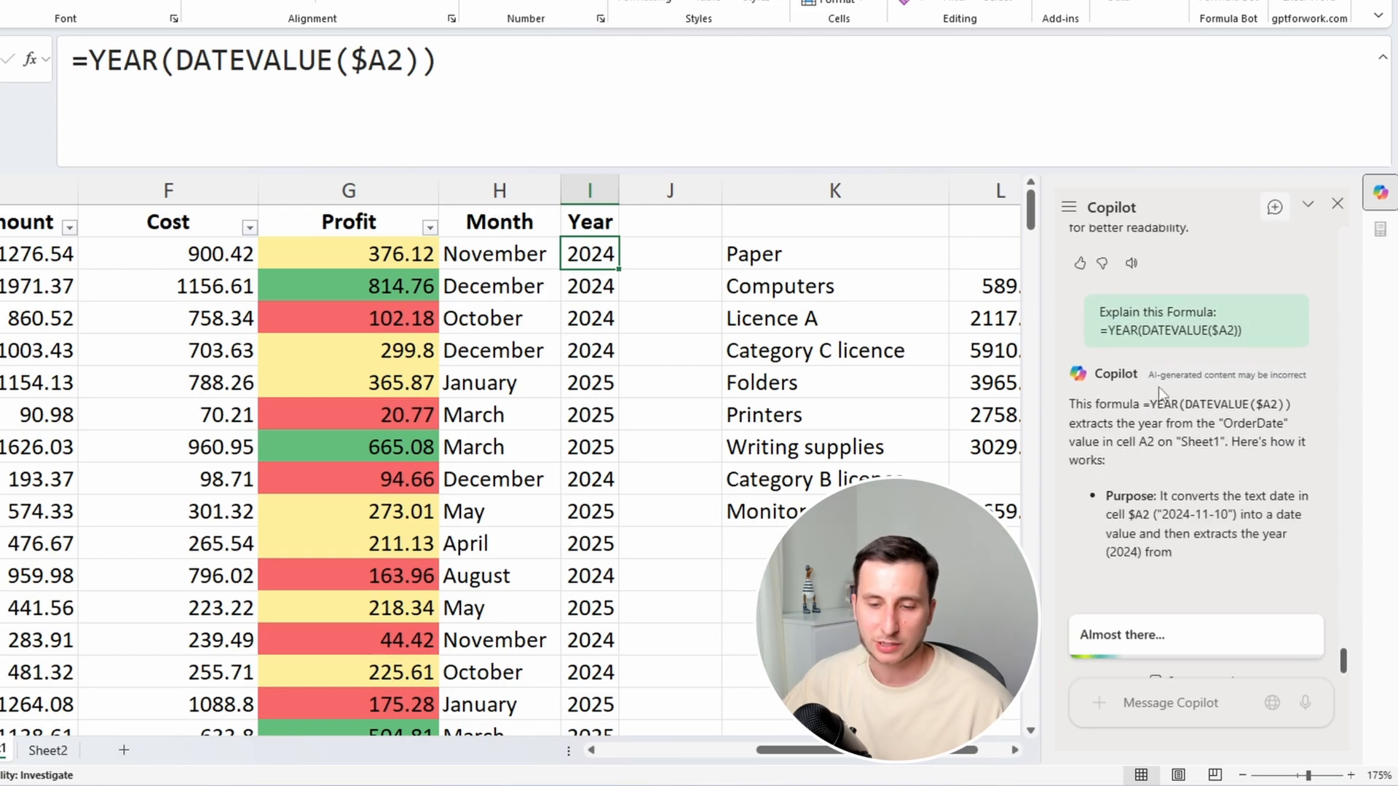
{"action": "right_click", "coordinate": [590, 254]}
{"action": "left_click", "coordinate": [573, 254]}
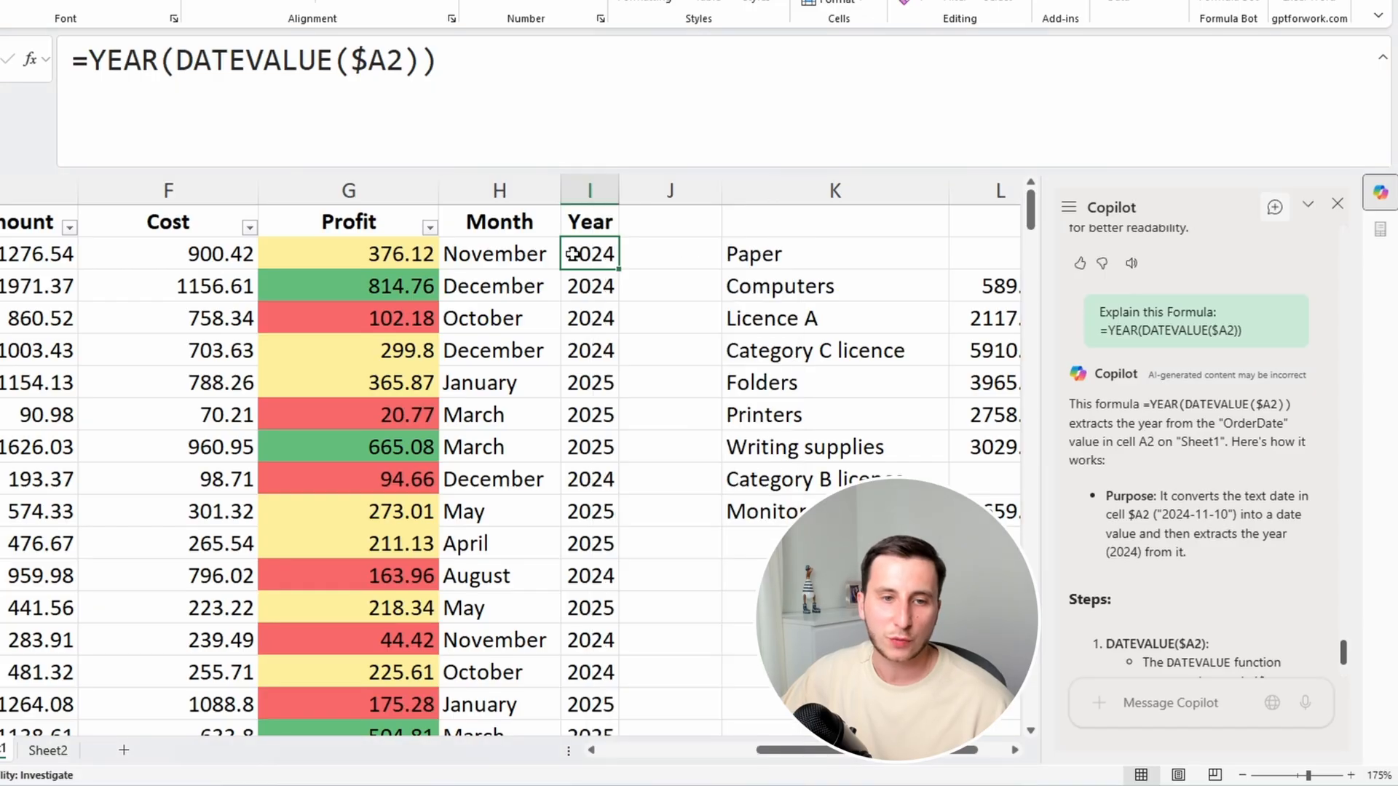
{"action": "left_click", "coordinate": [635, 250]}
{"action": "left_click", "coordinate": [594, 255]}
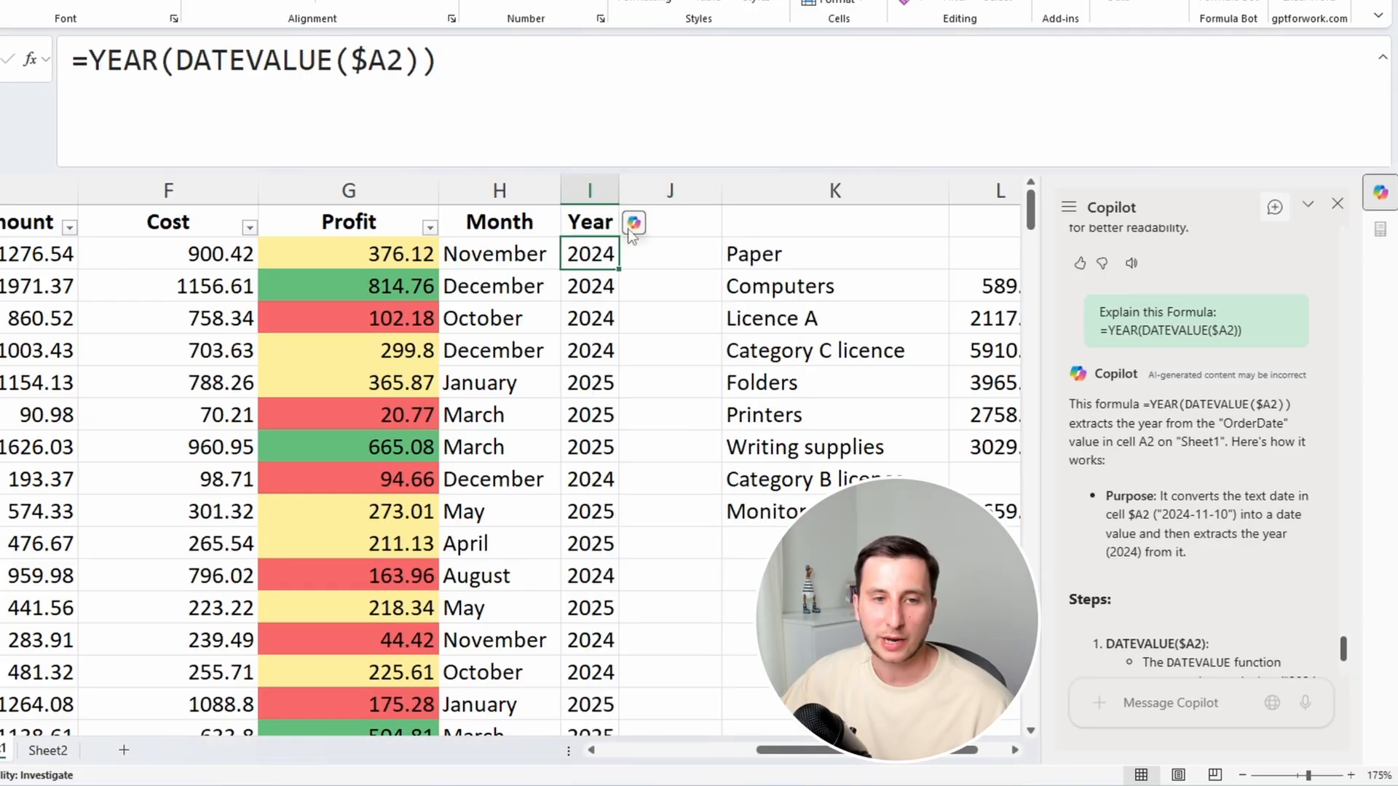
{"action": "left_click", "coordinate": [633, 222]}
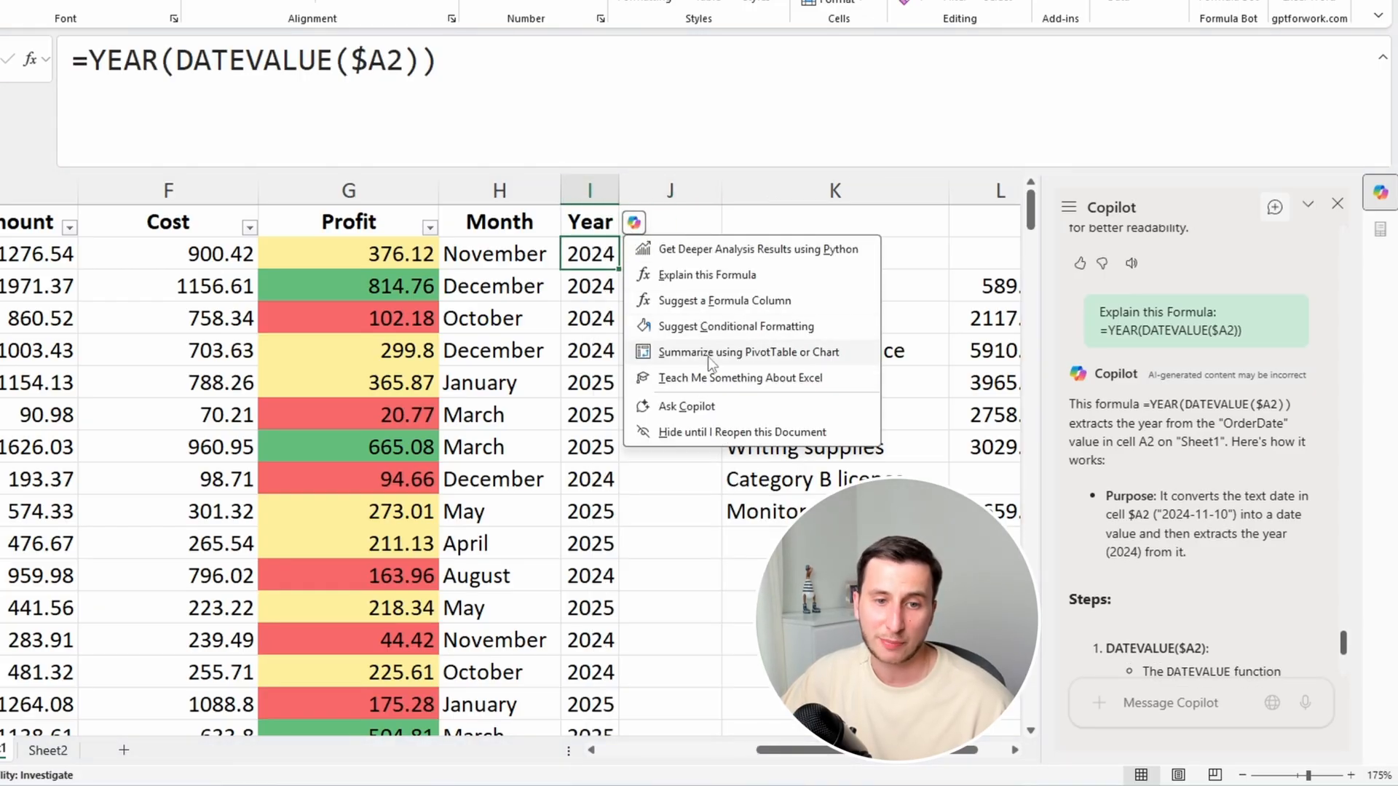
{"action": "left_click", "coordinate": [712, 376]}
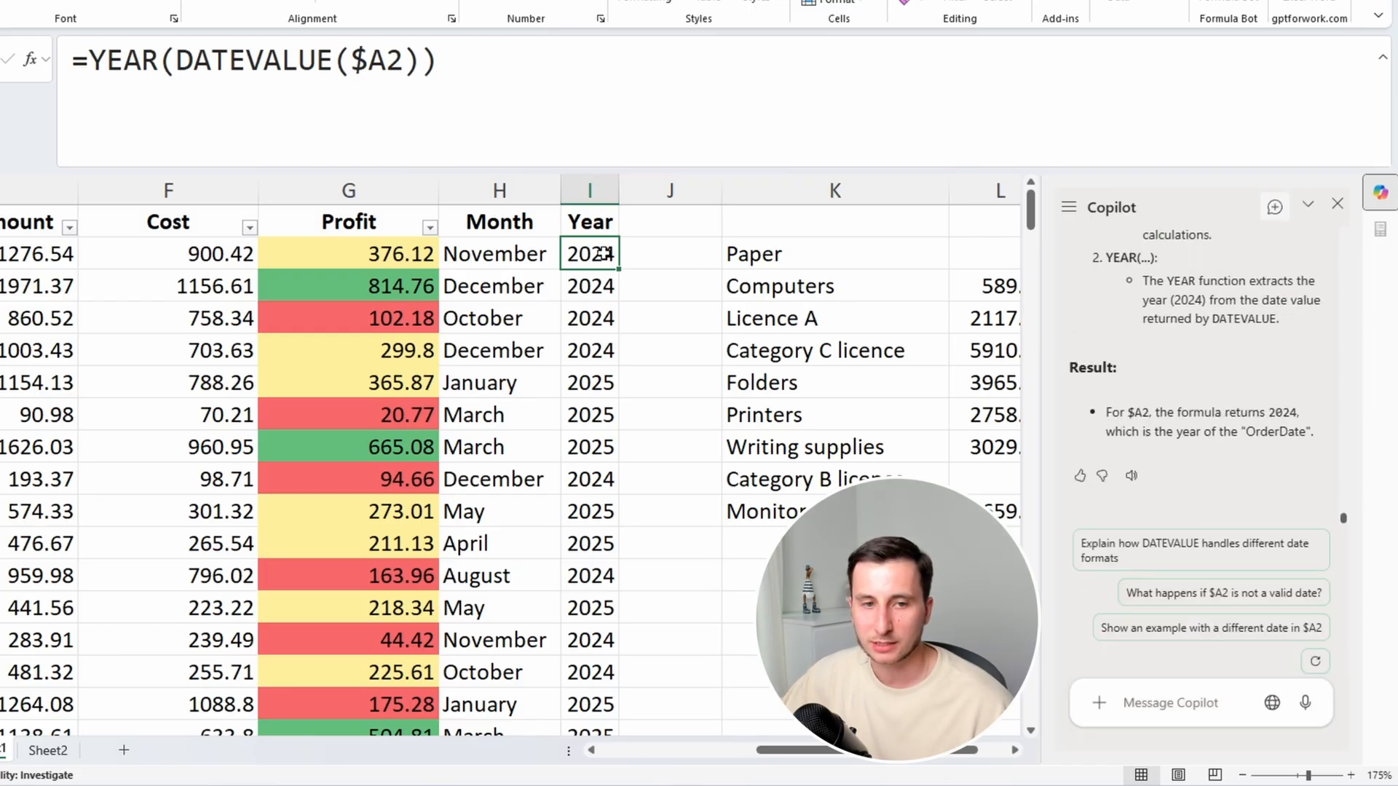
{"action": "left_click", "coordinate": [634, 222]}
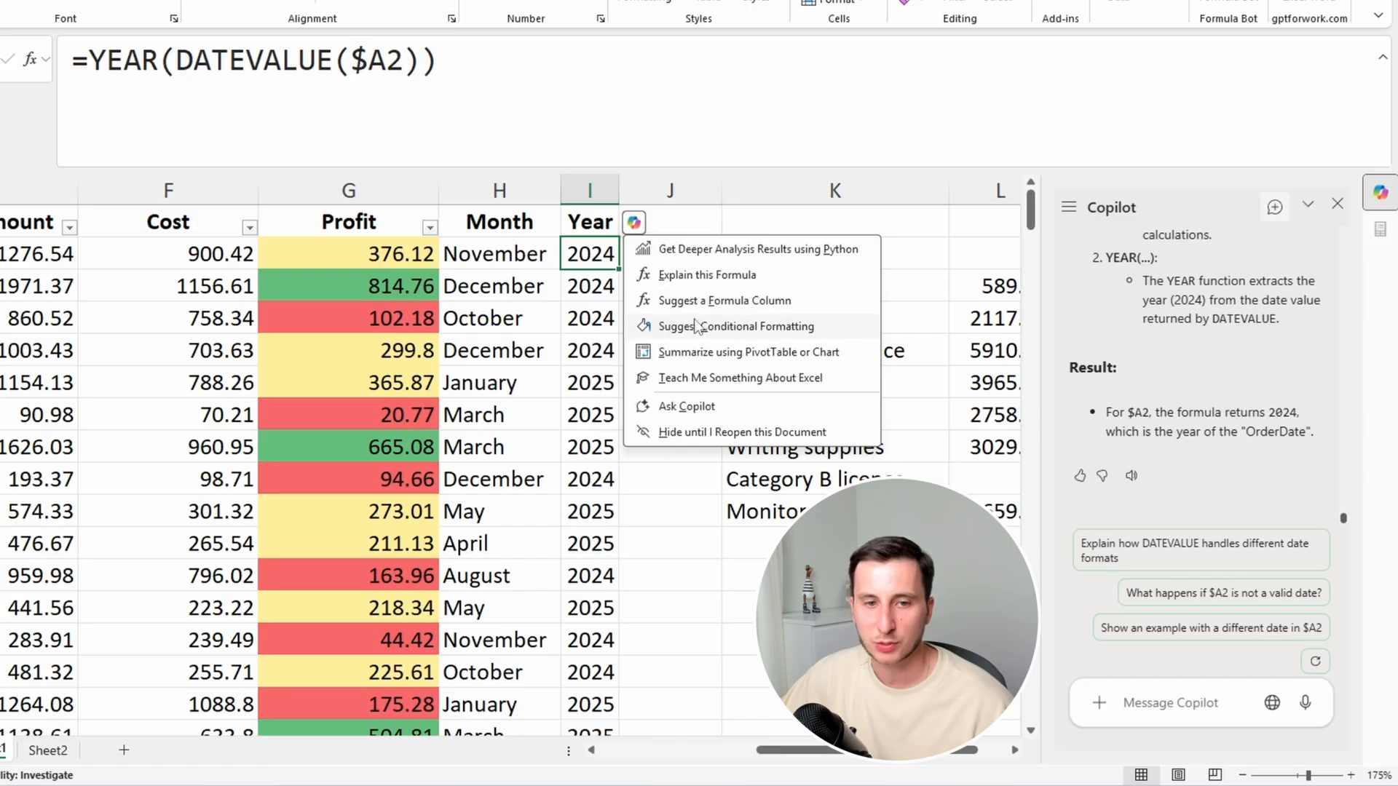
{"action": "left_click", "coordinate": [699, 275]}
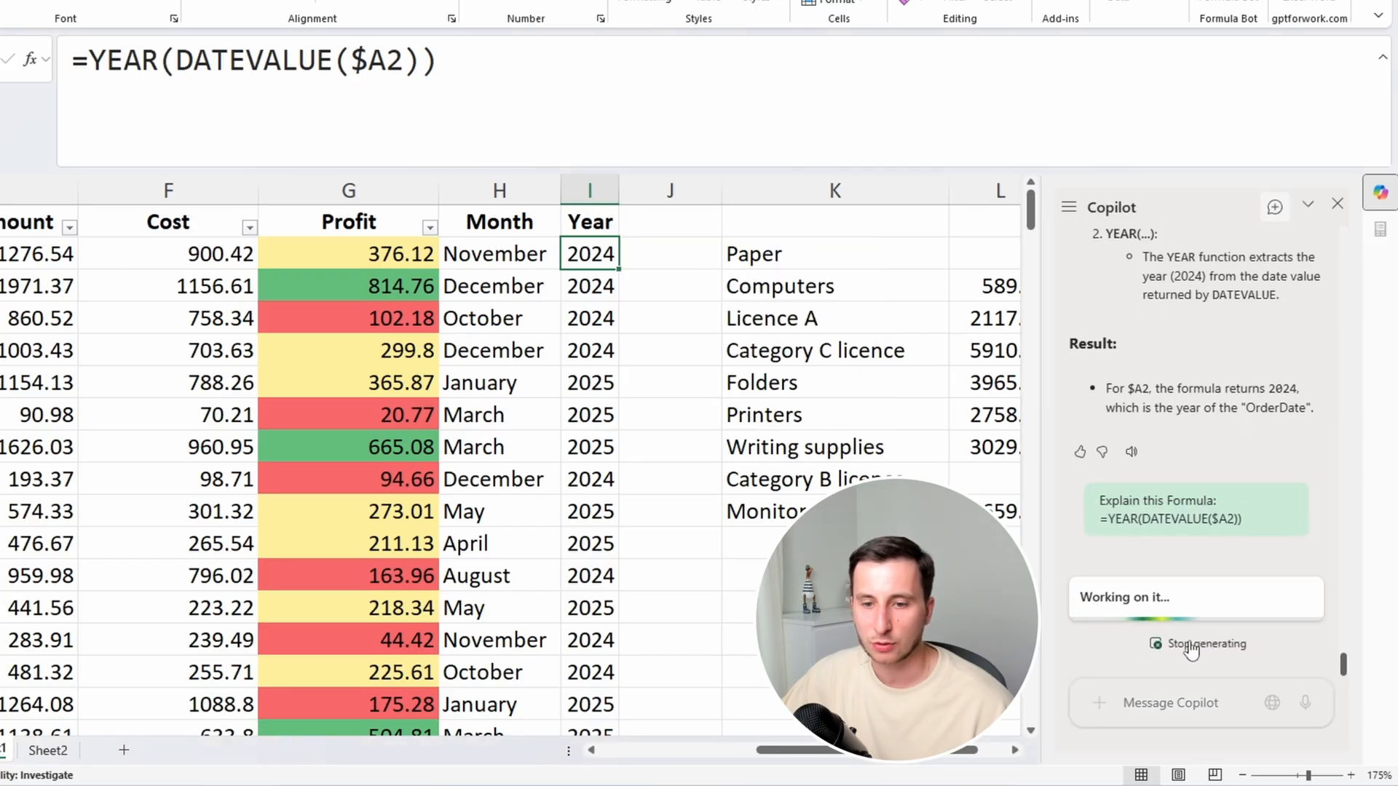
Ask Copilot to teach something about Excel and show how to use it on this data
{"action": "left_click", "coordinate": [636, 223]}
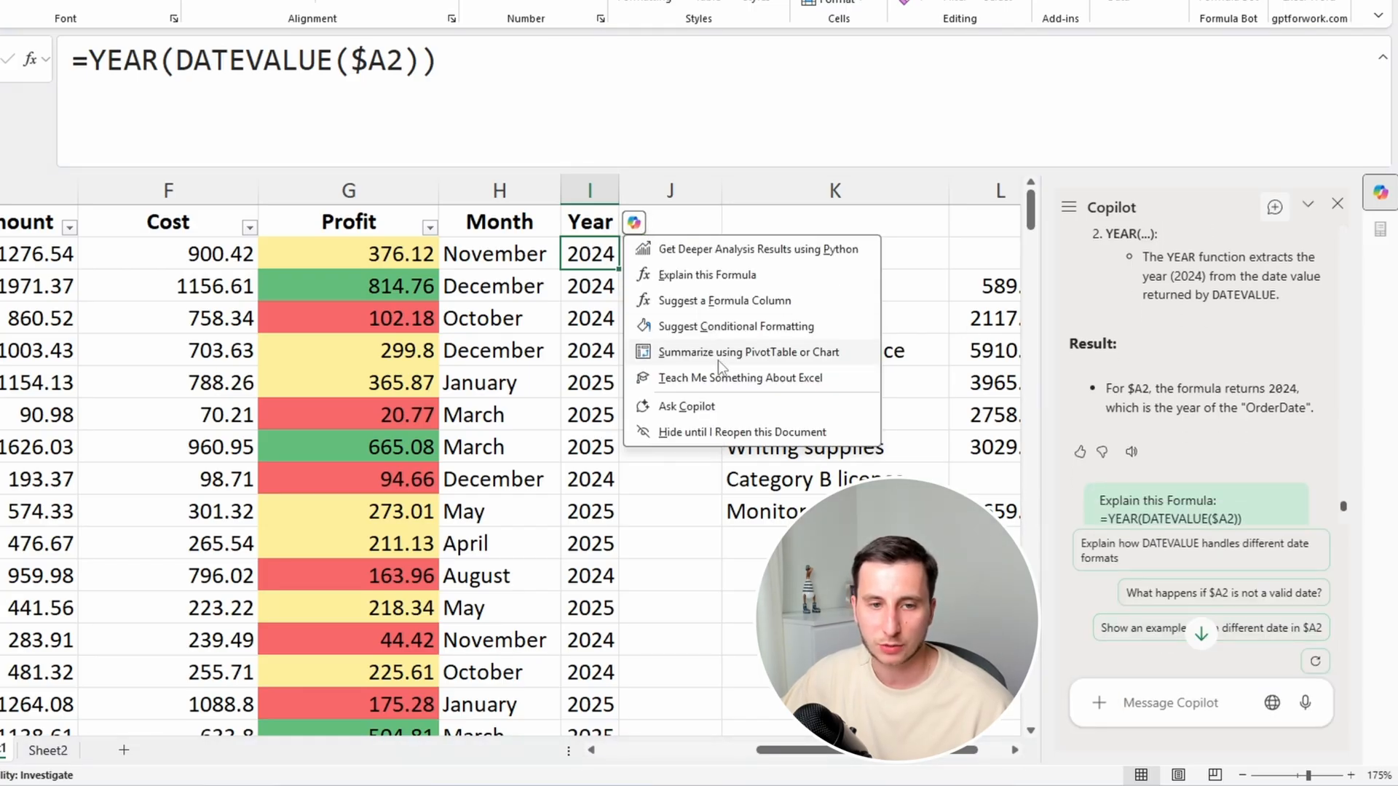
{"action": "left_click", "coordinate": [710, 377]}
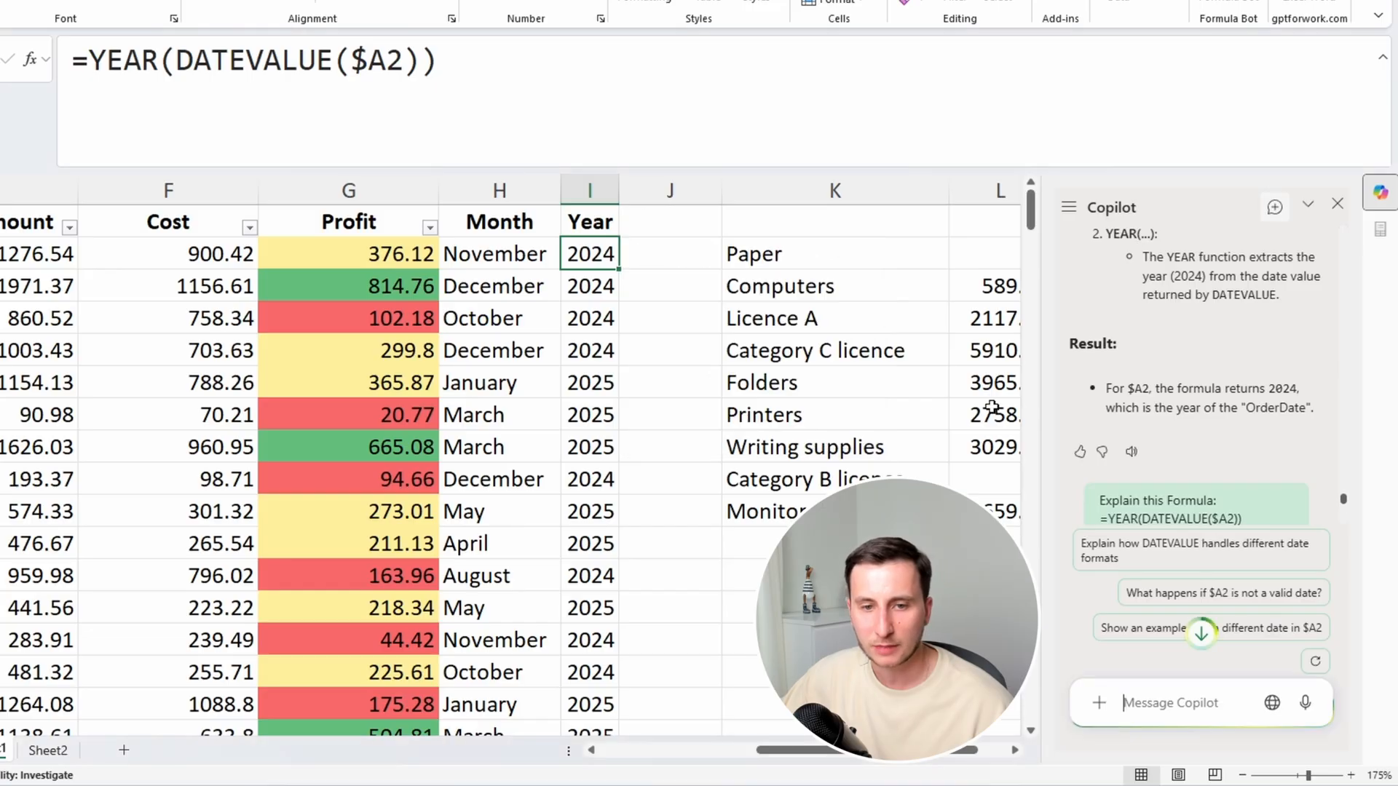
{"action": "scroll", "coordinate": [1212, 410], "scroll_direction": "up", "scroll_amount": 3}
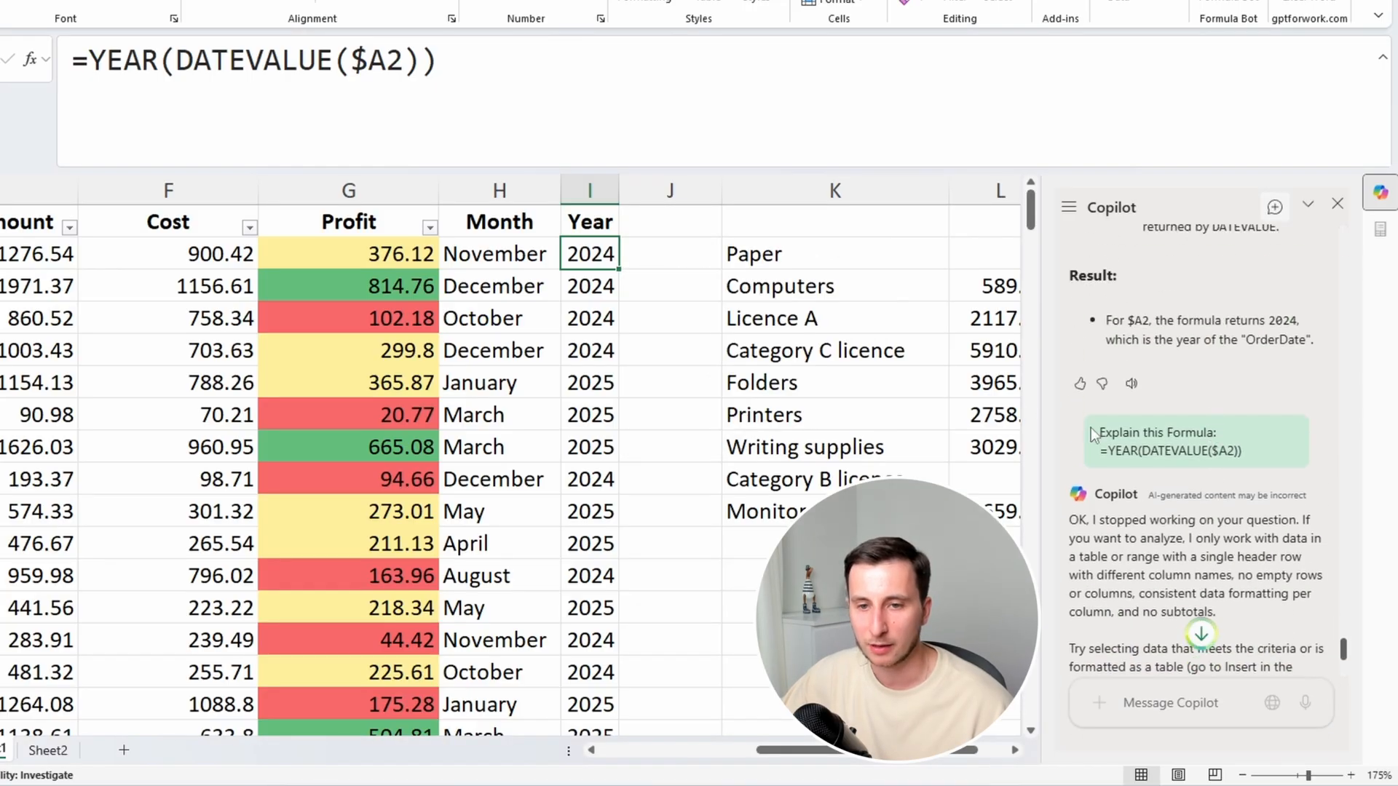
{"action": "scroll", "coordinate": [1129, 444], "scroll_direction": "down", "scroll_amount": 3}
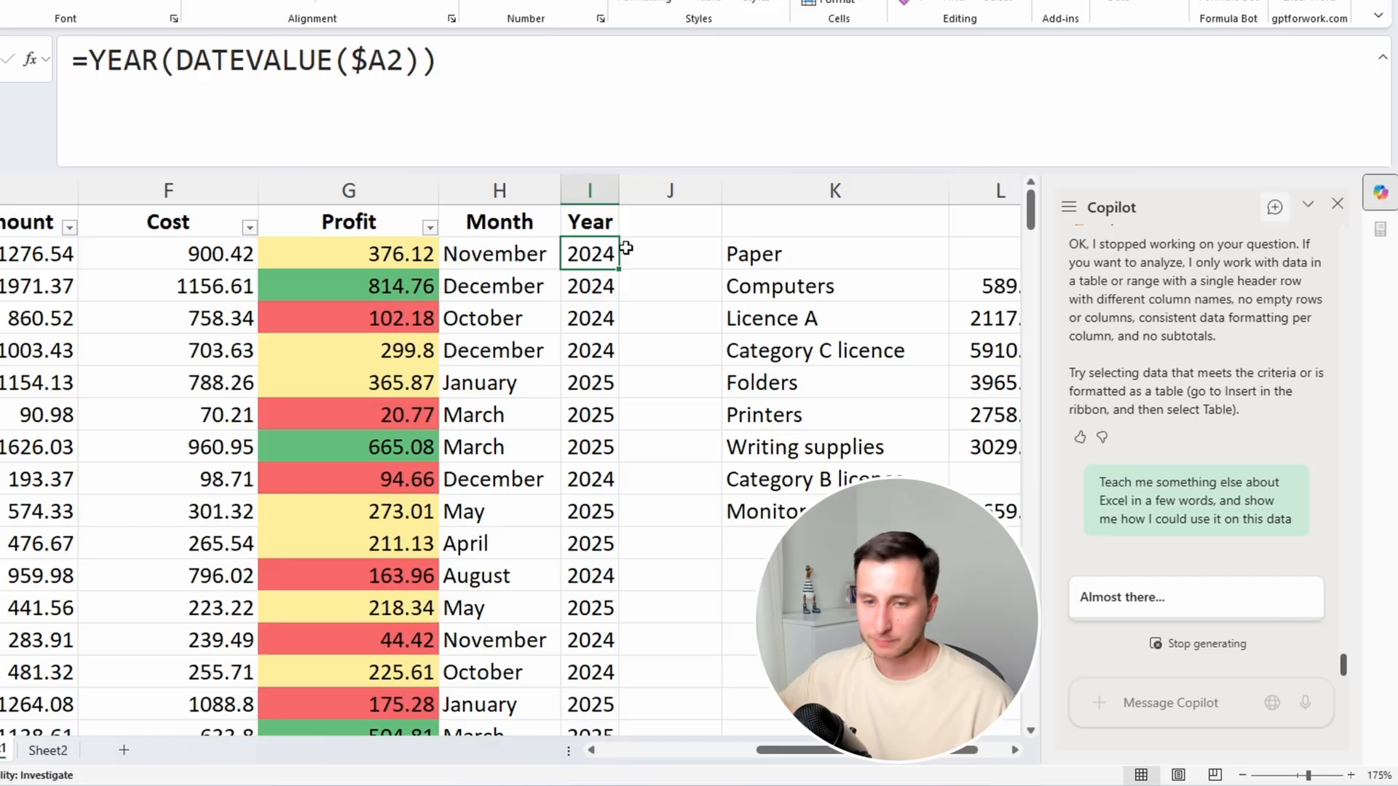
{"action": "key", "text": "Right"}
{"action": "key", "text": "Left"}
{"action": "key", "text": "Left"}
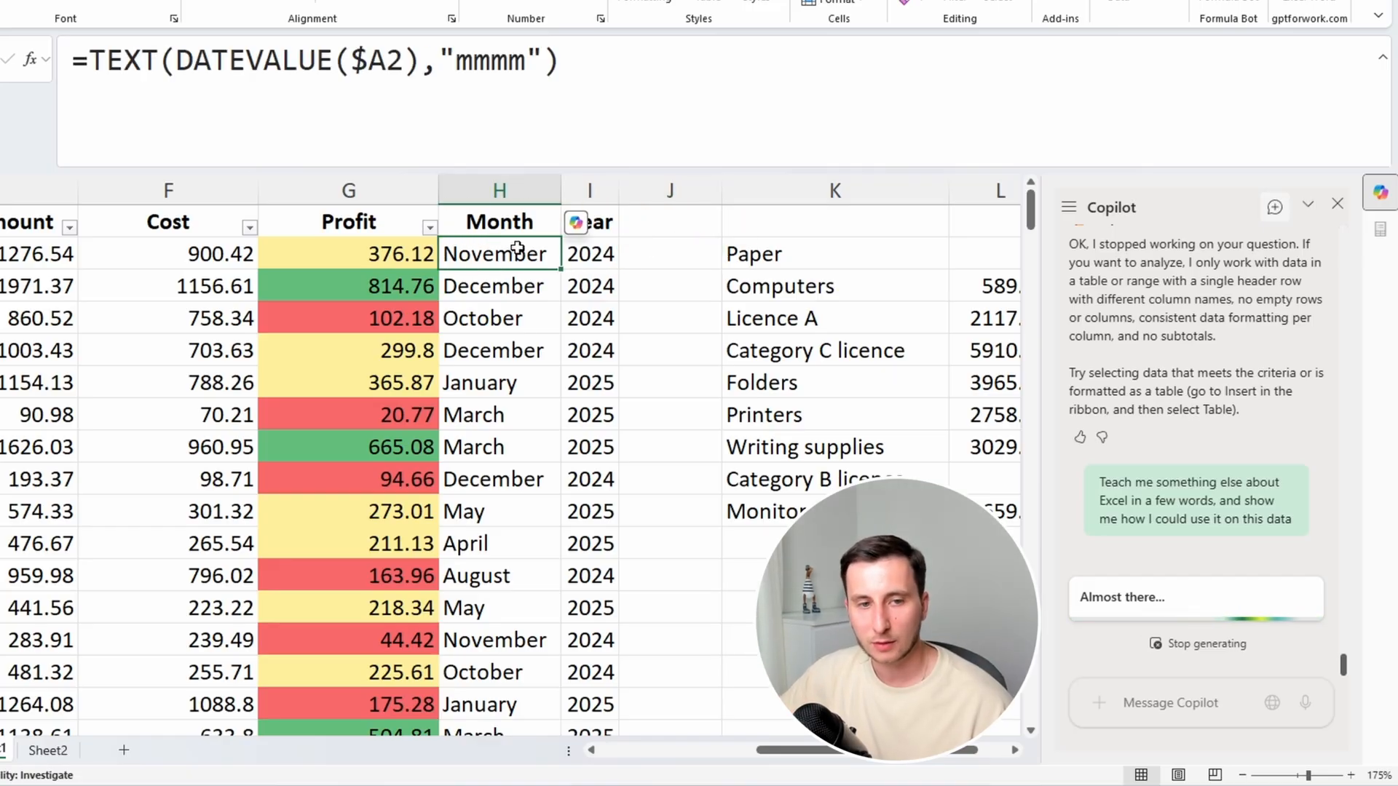
{"action": "key", "text": "Right"}
{"action": "key", "text": "Left"}
{"action": "key", "text": "Right"}
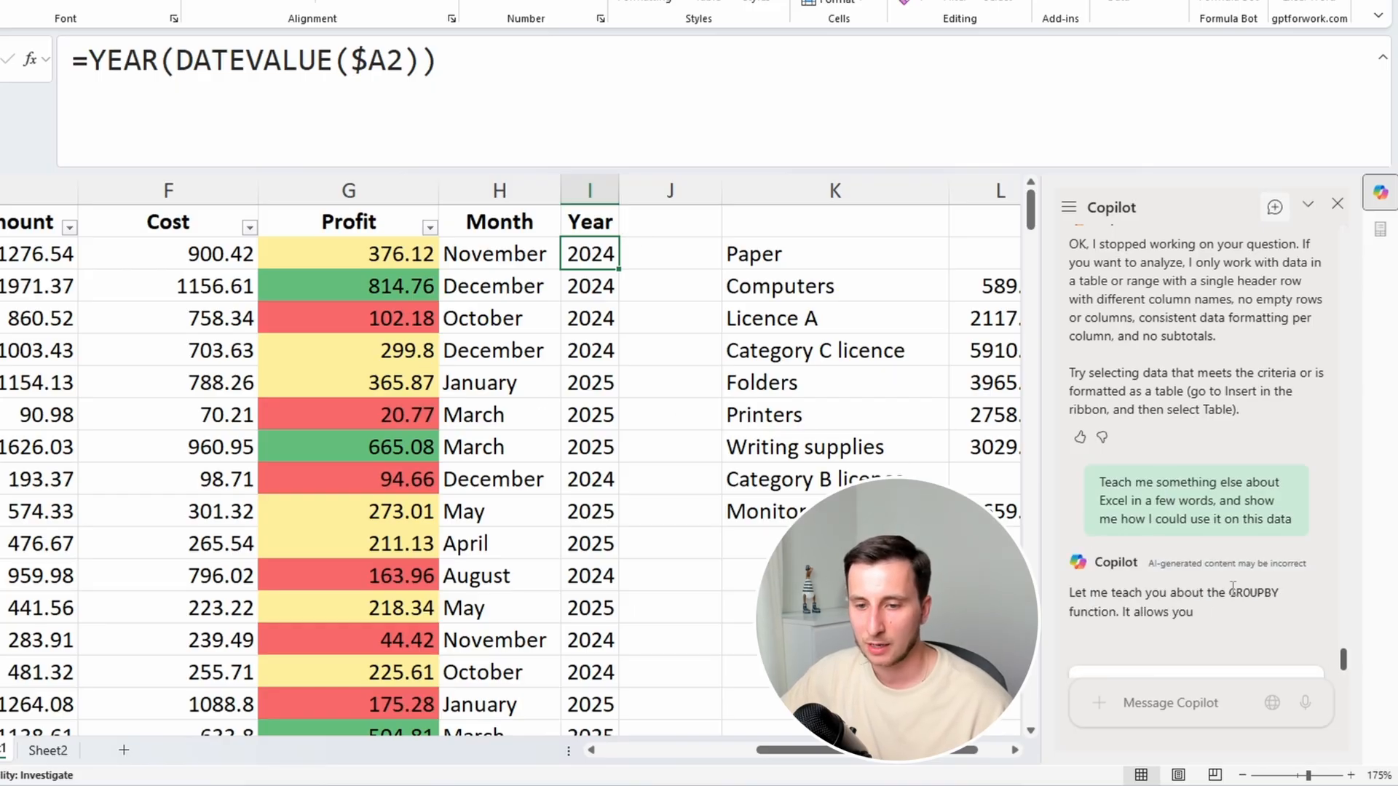
Copy Copilot's example formula =GROUPBY(B2:B201, E2:E201, SUM) for total sales by region and paste it into cell K12
{"action": "left_click_drag", "start_coordinate": [1220, 593], "coordinate": [1263, 597]}
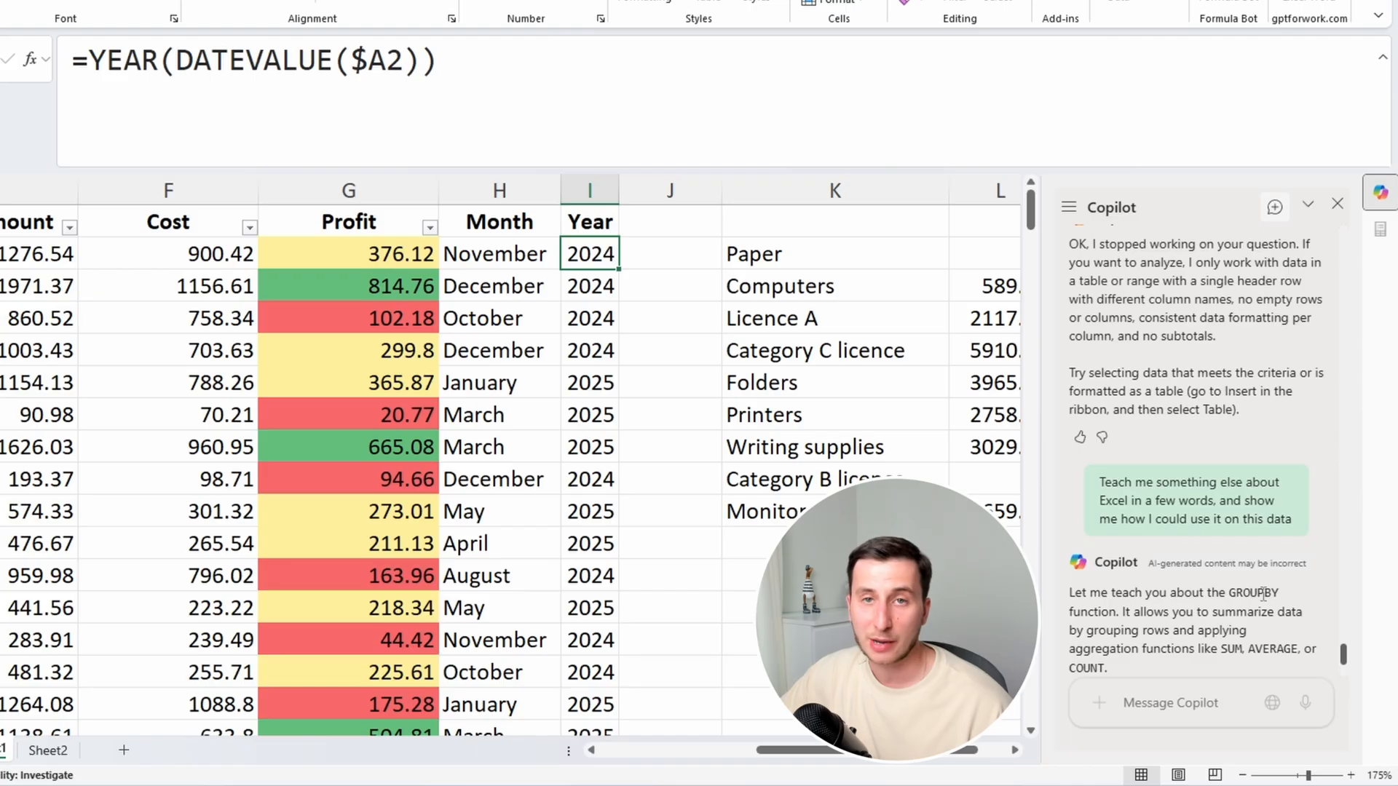
{"action": "left_click_drag", "start_coordinate": [1229, 410], "coordinate": [1285, 411]}
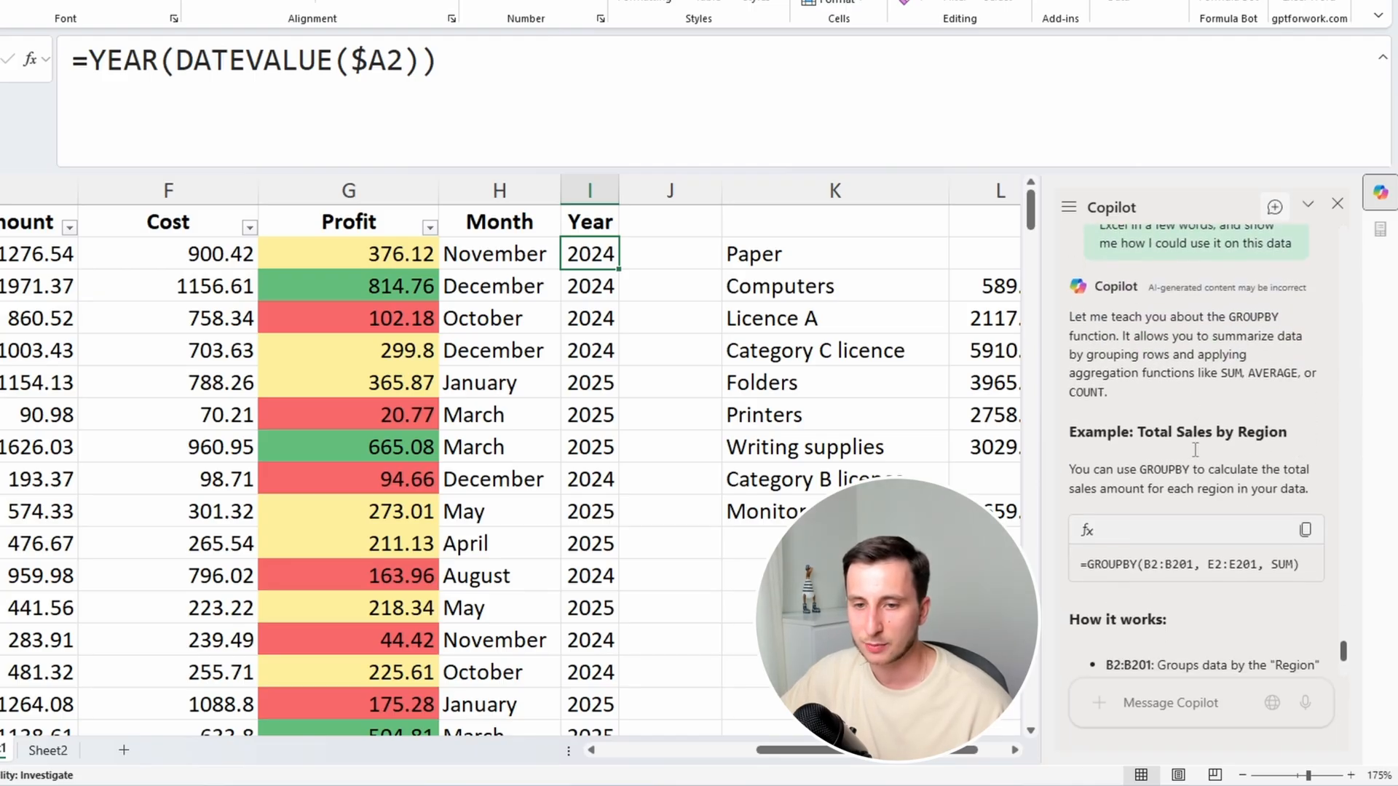
{"action": "left_click_drag", "start_coordinate": [1229, 324], "coordinate": [1288, 322]}
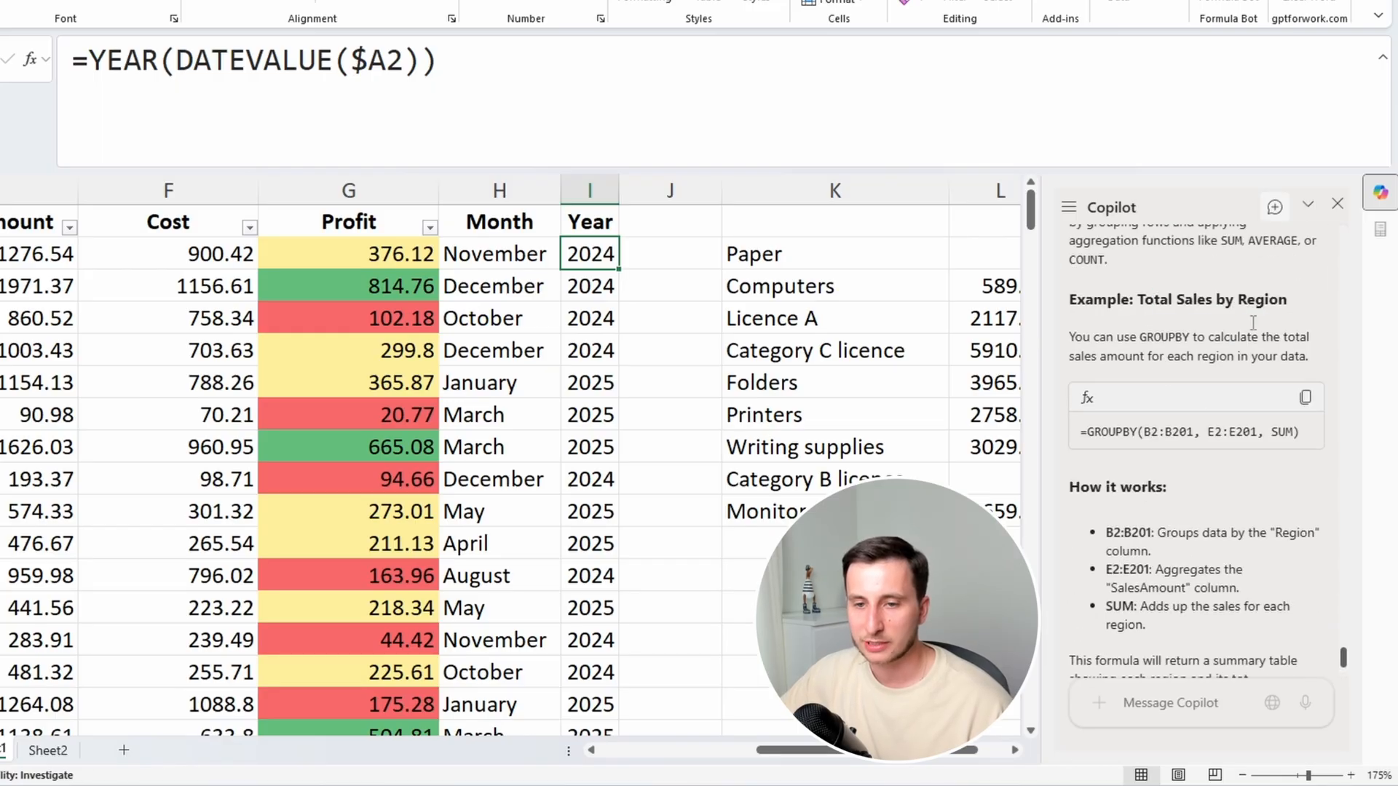
{"action": "left_click_drag", "start_coordinate": [1082, 432], "coordinate": [1297, 428]}
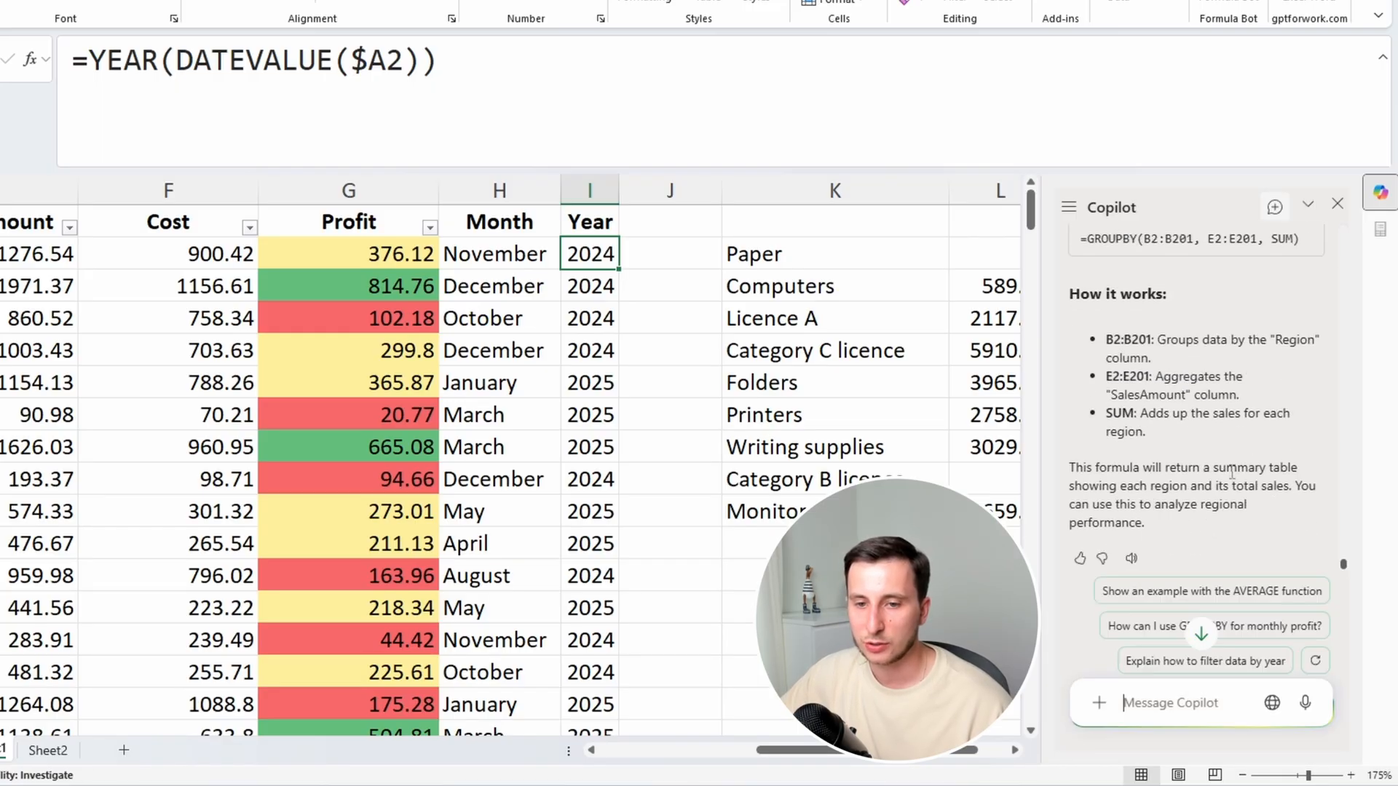
{"action": "scroll", "coordinate": [1255, 445], "scroll_direction": "up", "scroll_amount": 2}
{"action": "scroll", "coordinate": [1255, 445], "scroll_direction": "up", "scroll_amount": 1}
{"action": "left_click", "coordinate": [1303, 388]}
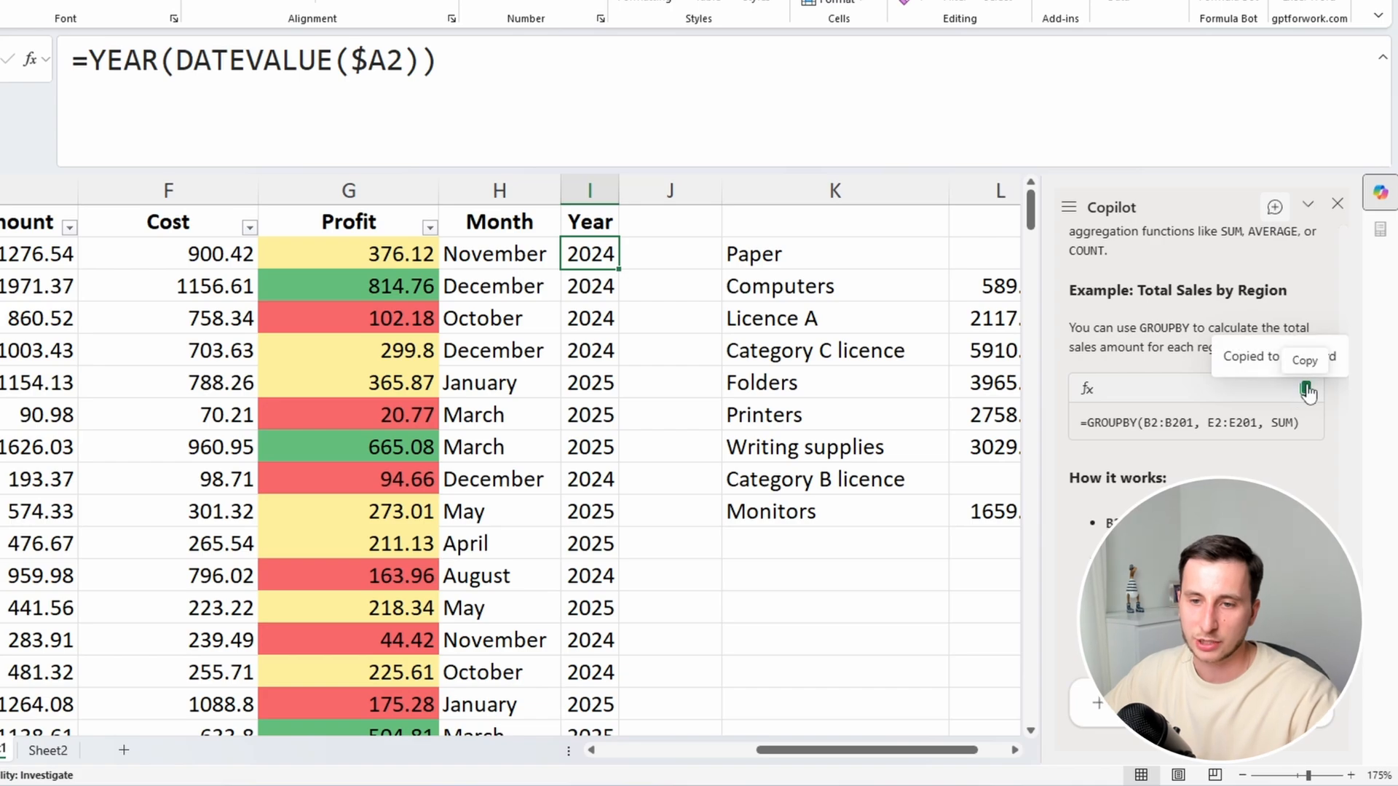
{"action": "left_click", "coordinate": [794, 575]}
{"action": "key", "text": "ctrl+v"}
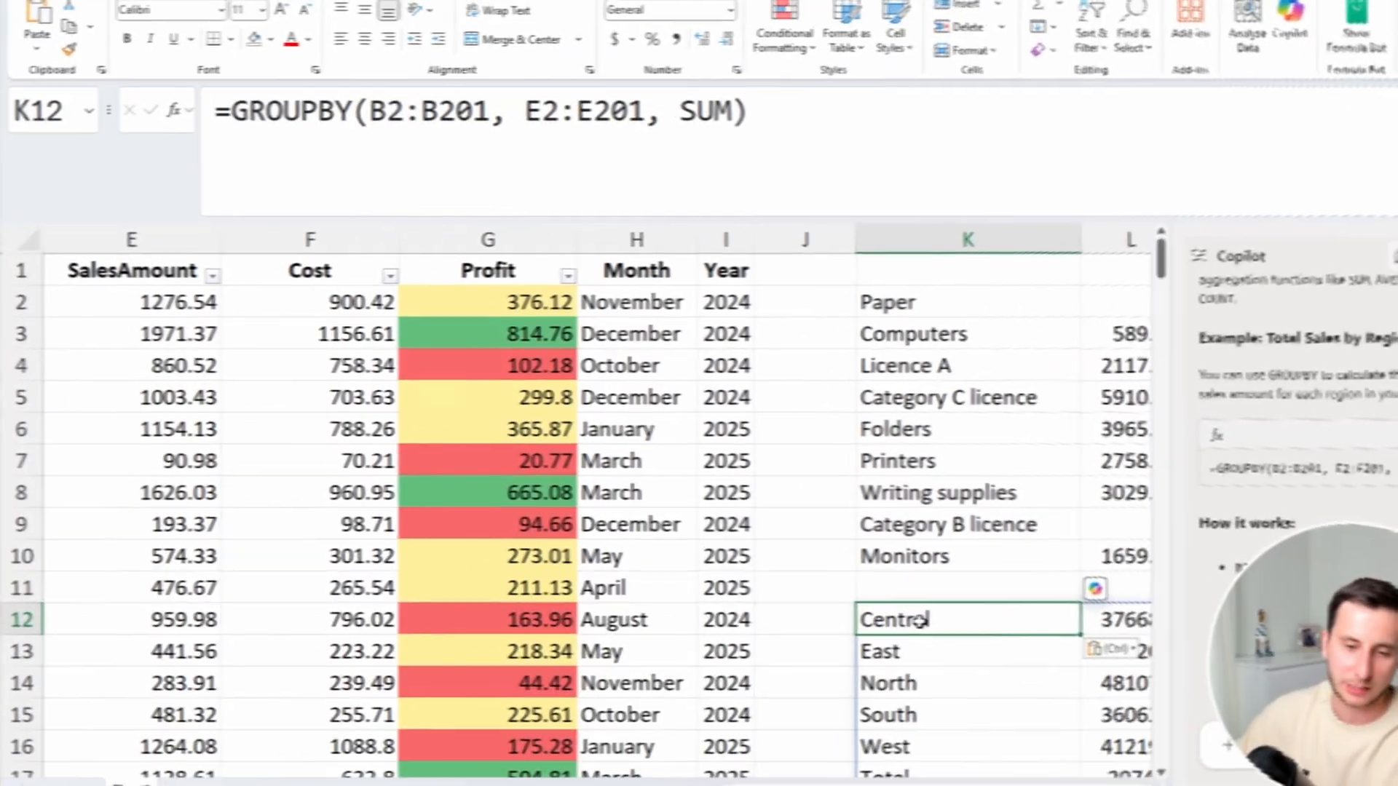
Examine the region names and their sales totals in K12:L17
{"action": "scroll", "coordinate": [833, 577], "scroll_direction": "down", "scroll_amount": 2}
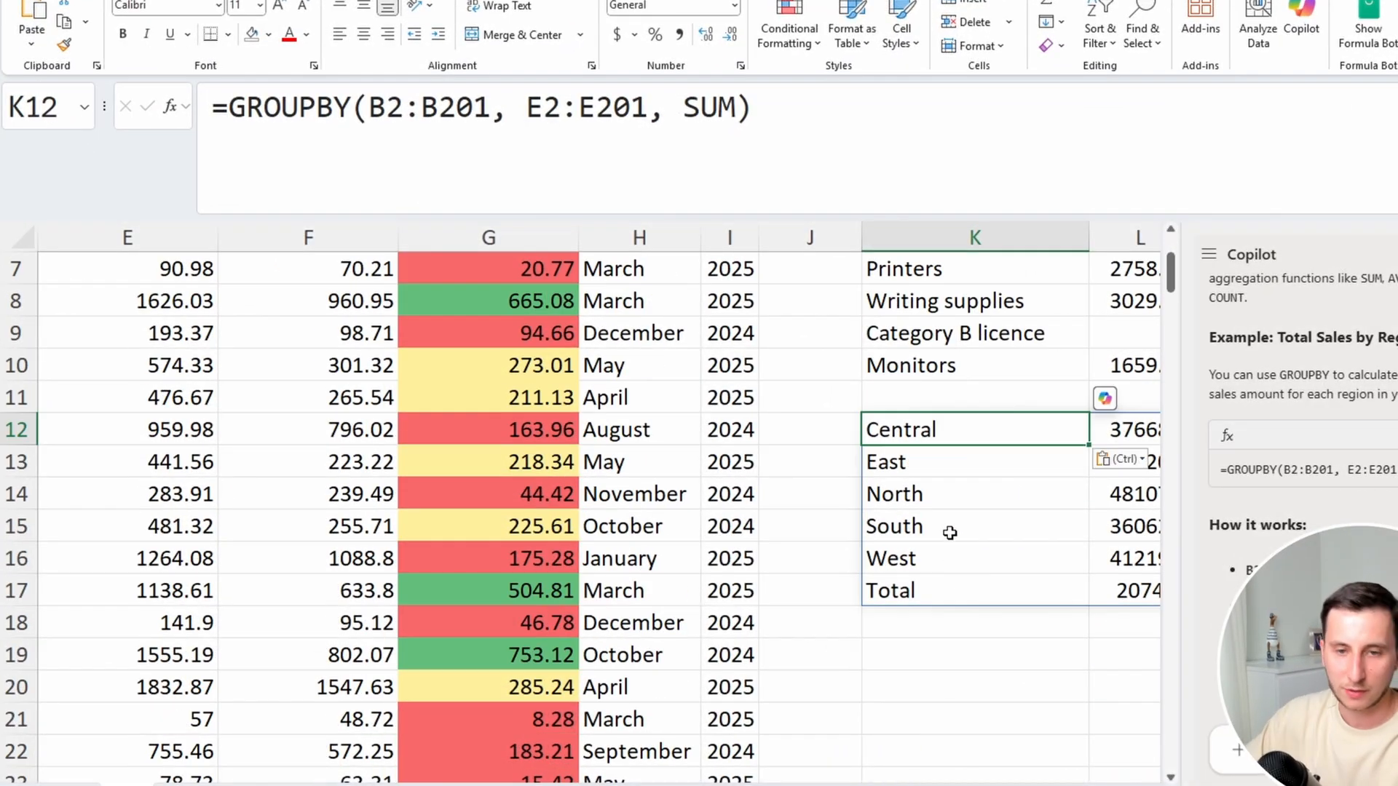
{"action": "key", "text": "Right"}
{"action": "key", "text": "Left"}
{"action": "key", "text": "Right"}
{"action": "key", "text": "Left"}
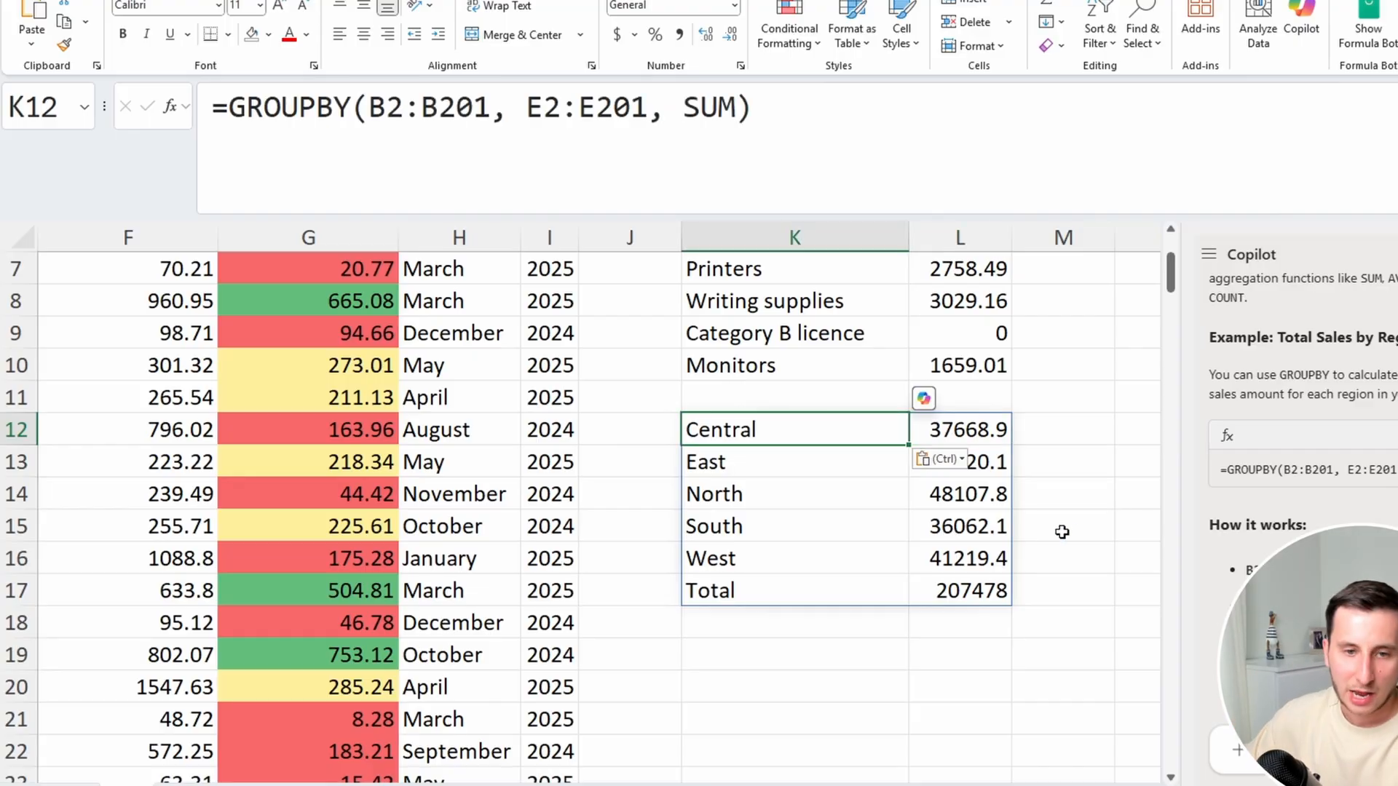
{"action": "left_click_drag", "start_coordinate": [976, 432], "coordinate": [976, 587]}
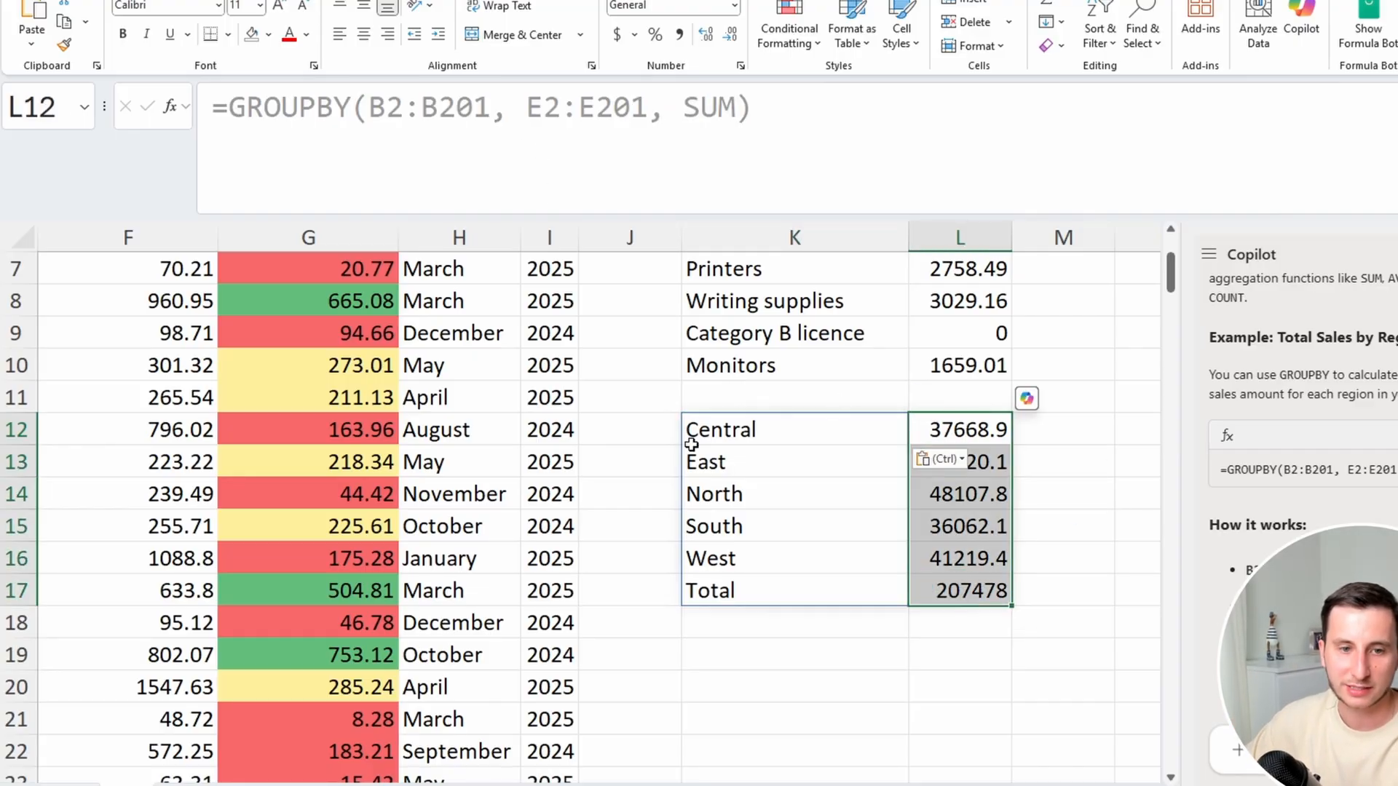
Check the SalesAmount source column and examine how the GROUPBY formula in K12 spills over its range
{"action": "left_click", "coordinate": [376, 321]}
{"action": "key", "text": "ctrl+Up"}
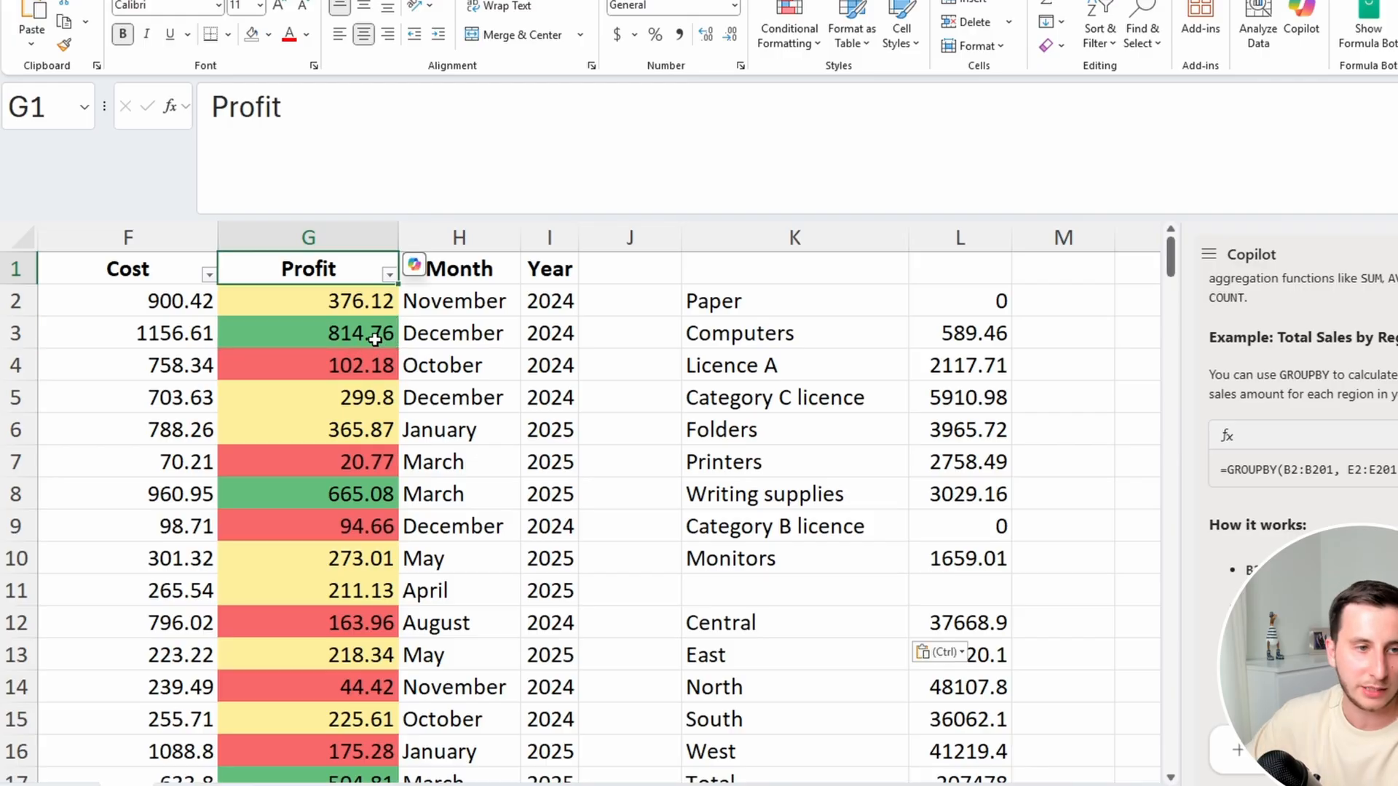
{"action": "key", "text": "Left"}
{"action": "key", "text": "Left"}
{"action": "scroll", "coordinate": [958, 474], "scroll_direction": "down", "scroll_amount": 3}
{"action": "left_click", "coordinate": [931, 362]}
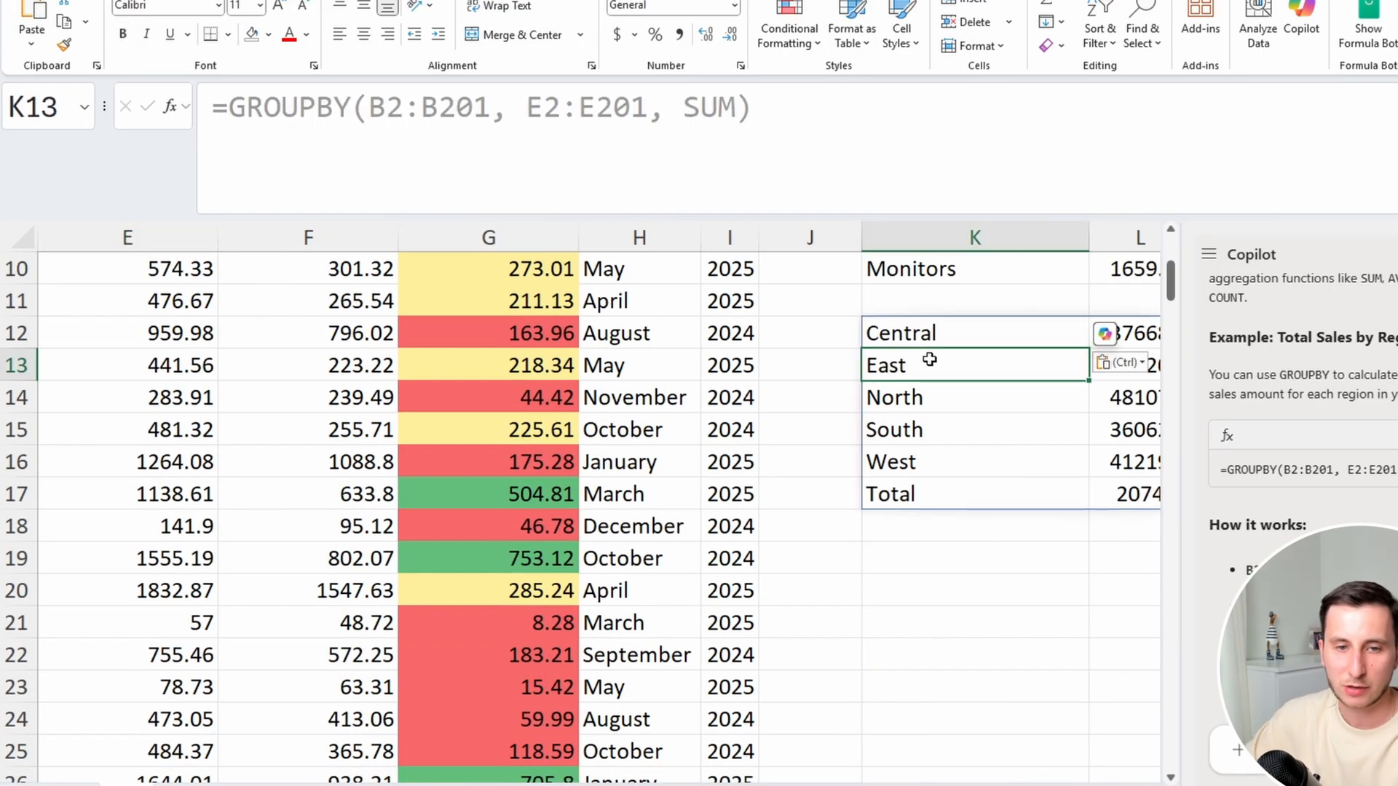
{"action": "key", "text": "Up"}
{"action": "scroll", "coordinate": [930, 363], "scroll_direction": "right", "scroll_amount": 1}
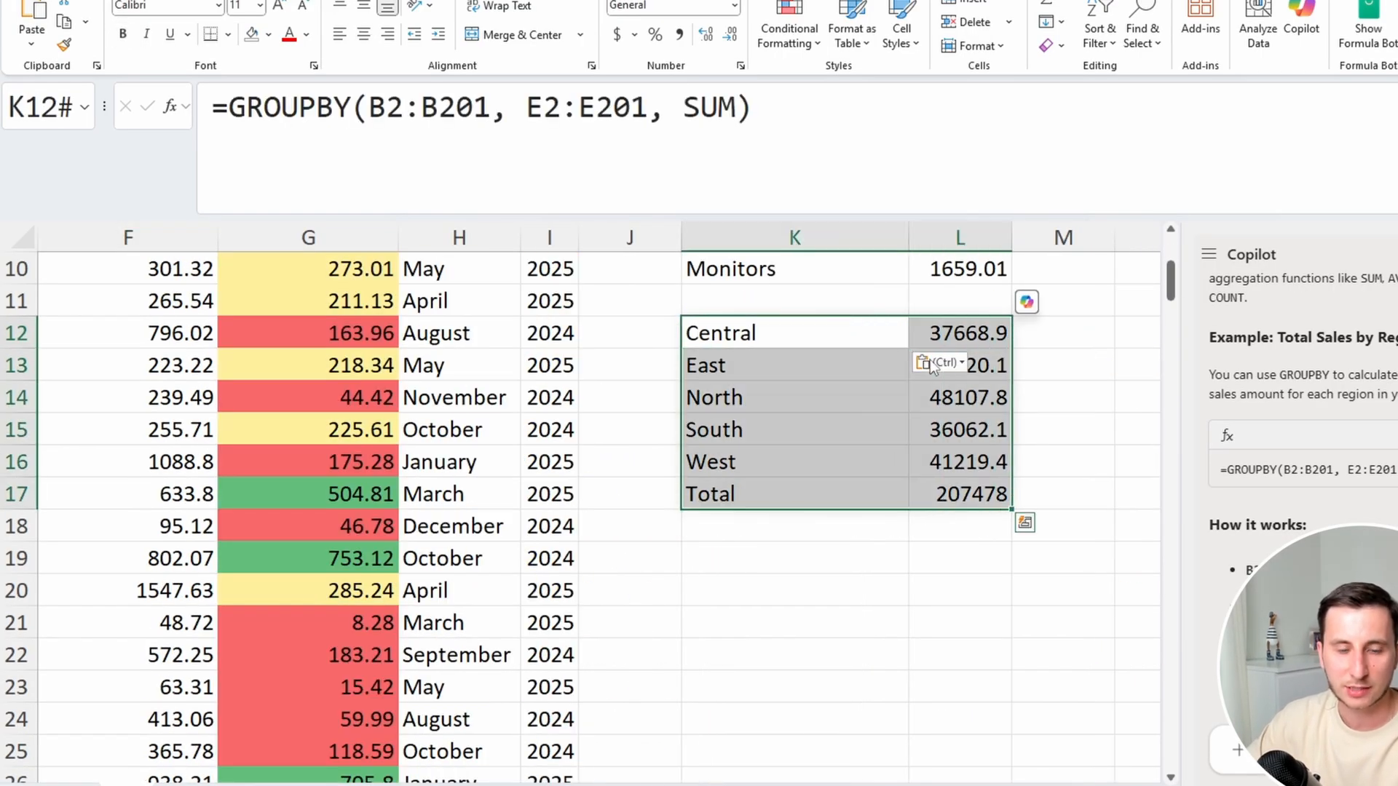
{"action": "key", "text": "Up"}
{"action": "key", "text": "Down"}
{"action": "key", "text": "Down"}
{"action": "scroll", "coordinate": [926, 365], "scroll_direction": "up", "scroll_amount": 2}
{"action": "key", "text": "ctrl+v"}
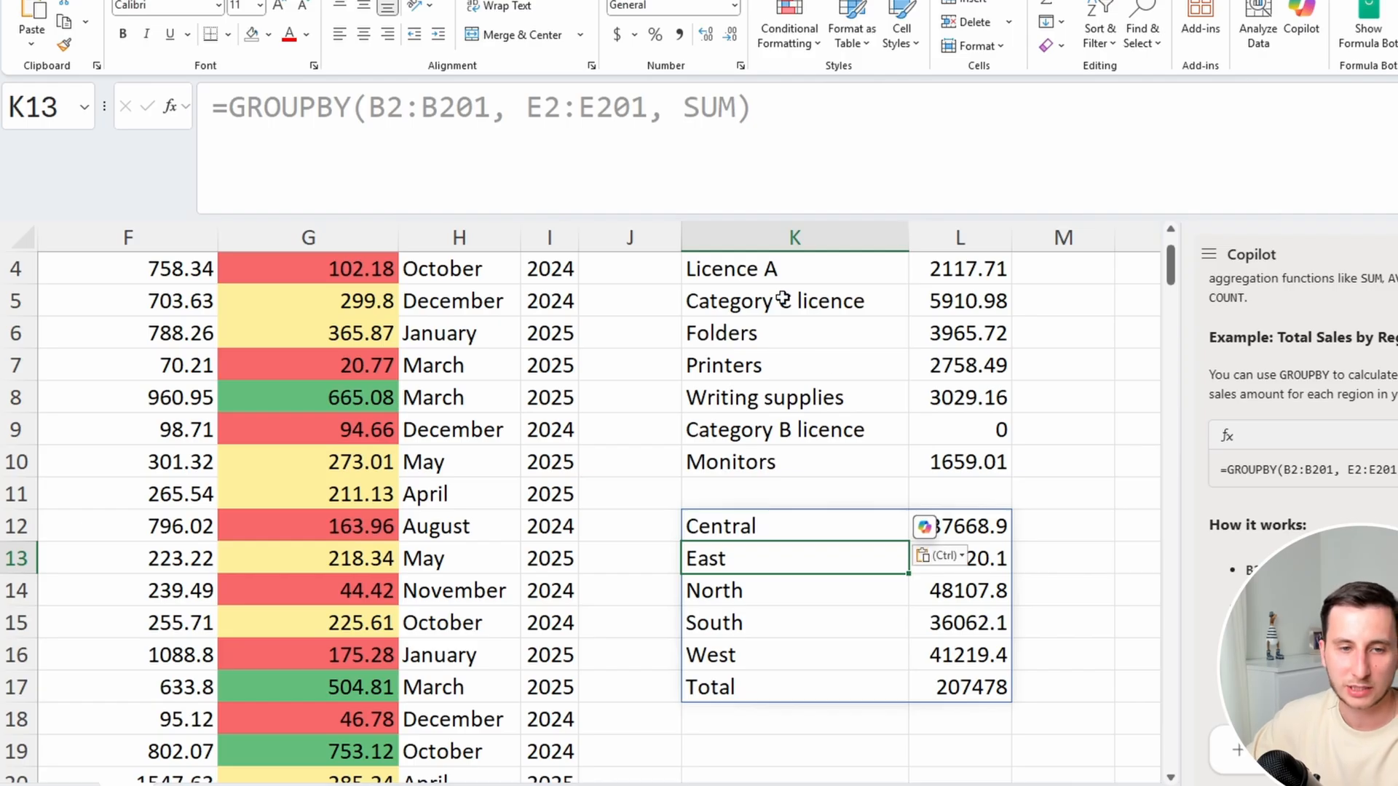
Inspect the GROUPBY formula in K12 through its Total row, and check the formula behind the subcategory list in column K
{"action": "key", "text": "Up"}
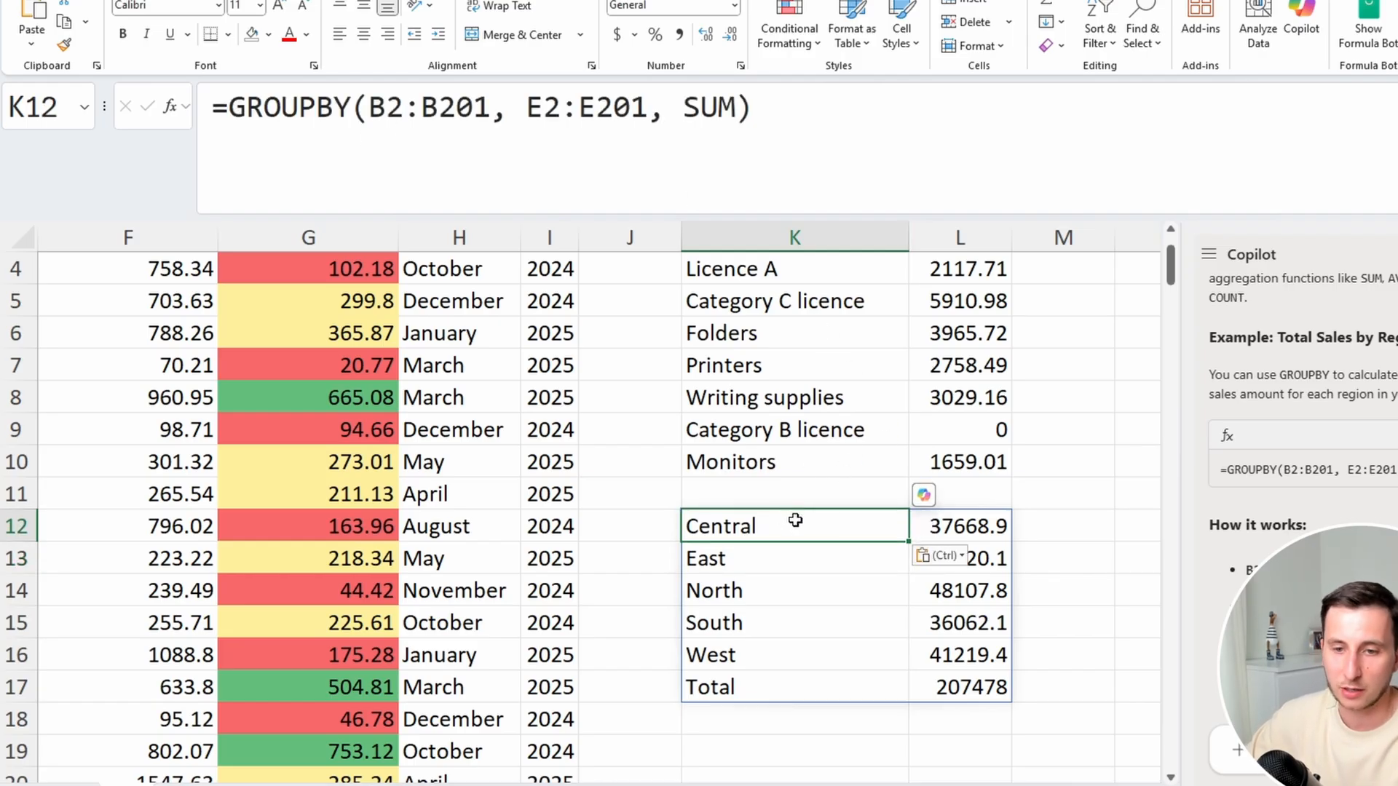
{"action": "mouse_move", "coordinate": [795, 520]}
{"action": "left_mouse_down"}
{"action": "mouse_move", "coordinate": [895, 546]}
{"action": "mouse_move", "coordinate": [855, 680]}
{"action": "left_mouse_up"}
{"action": "left_click", "coordinate": [855, 684]}
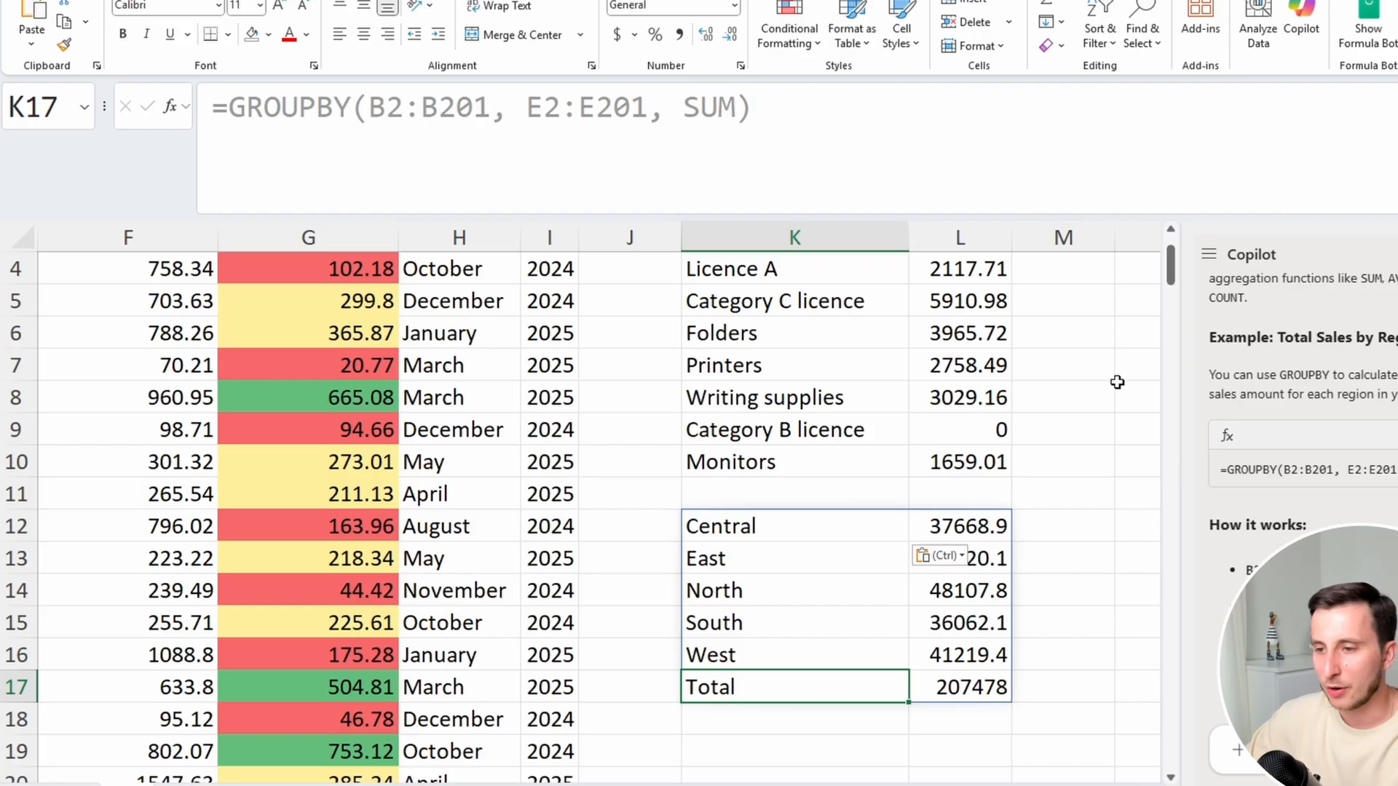
{"action": "left_click", "coordinate": [728, 367]}
{"action": "scroll", "coordinate": [805, 426], "scroll_direction": "up", "scroll_amount": 1}
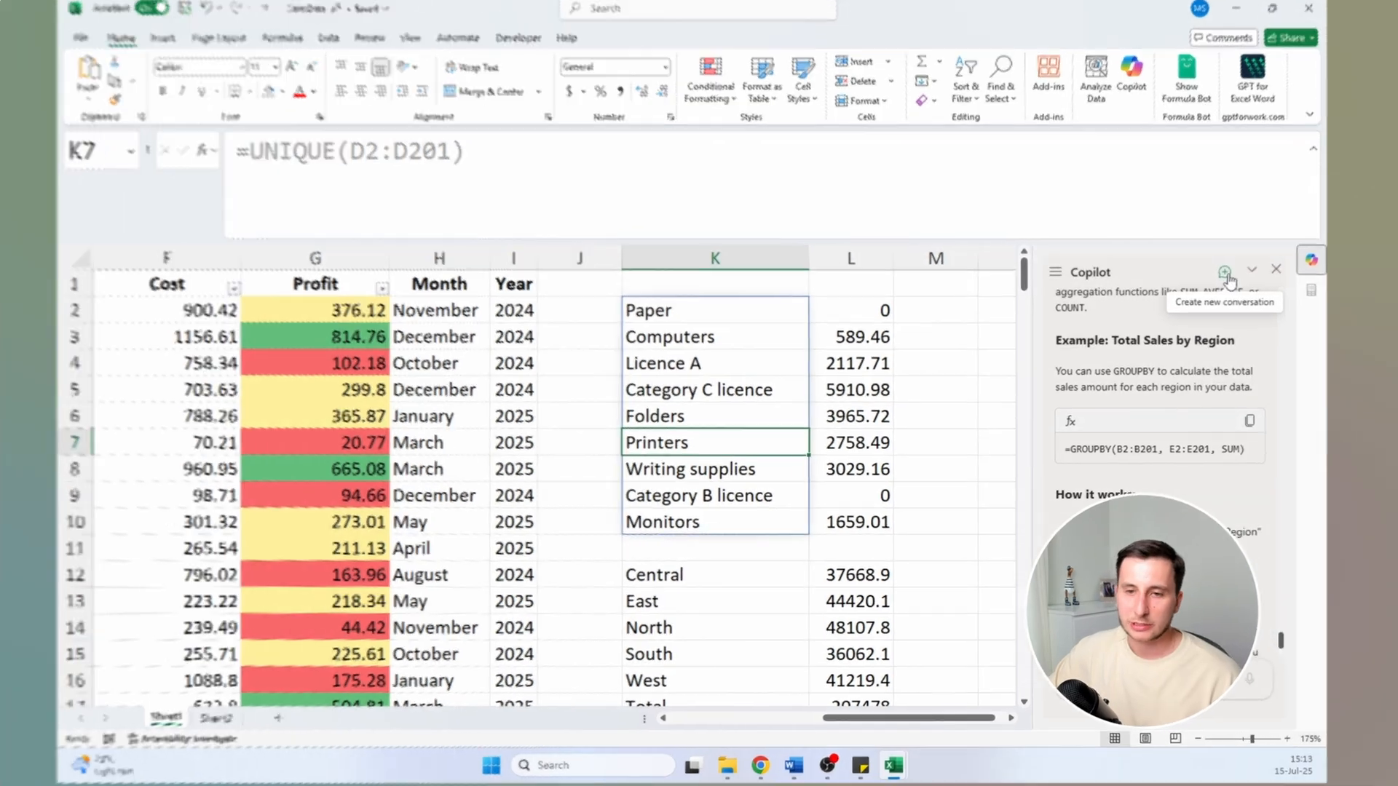
Open a new Copilot conversation, request deeper analysis results using Python, and start the standard advanced analysis
{"action": "left_click", "coordinate": [1219, 282]}
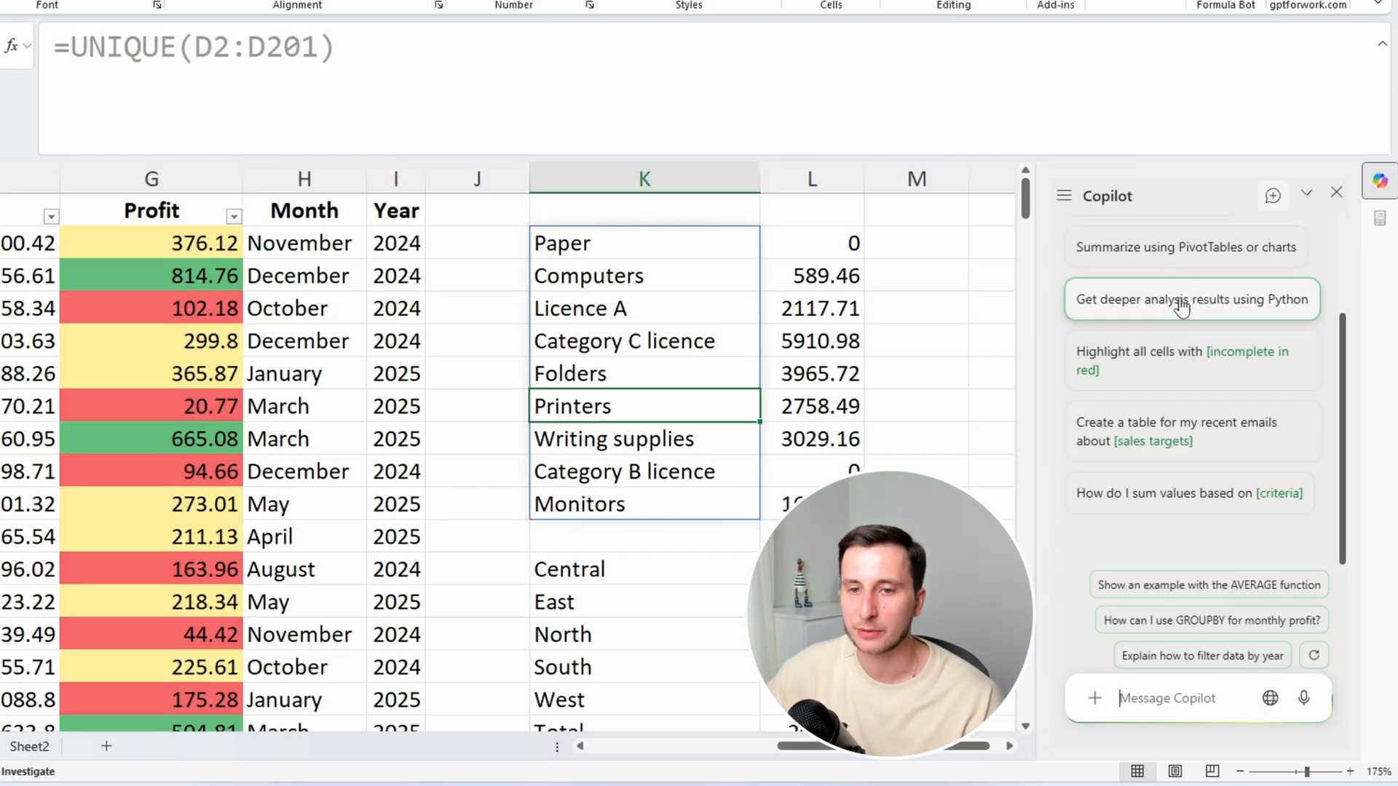
{"action": "left_click", "coordinate": [1231, 306]}
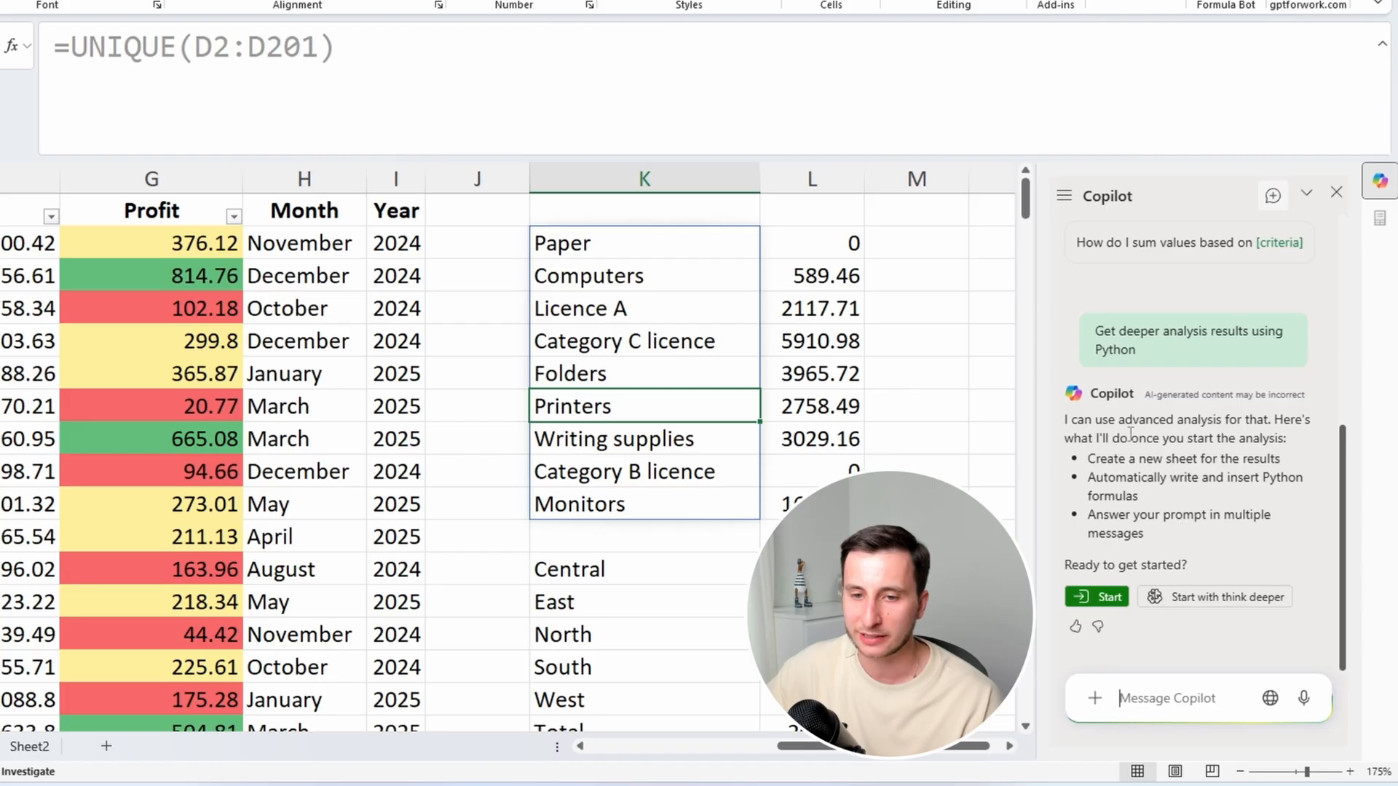
{"action": "left_click_drag", "start_coordinate": [1097, 423], "coordinate": [1204, 517]}
{"action": "left_click", "coordinate": [1218, 540]}
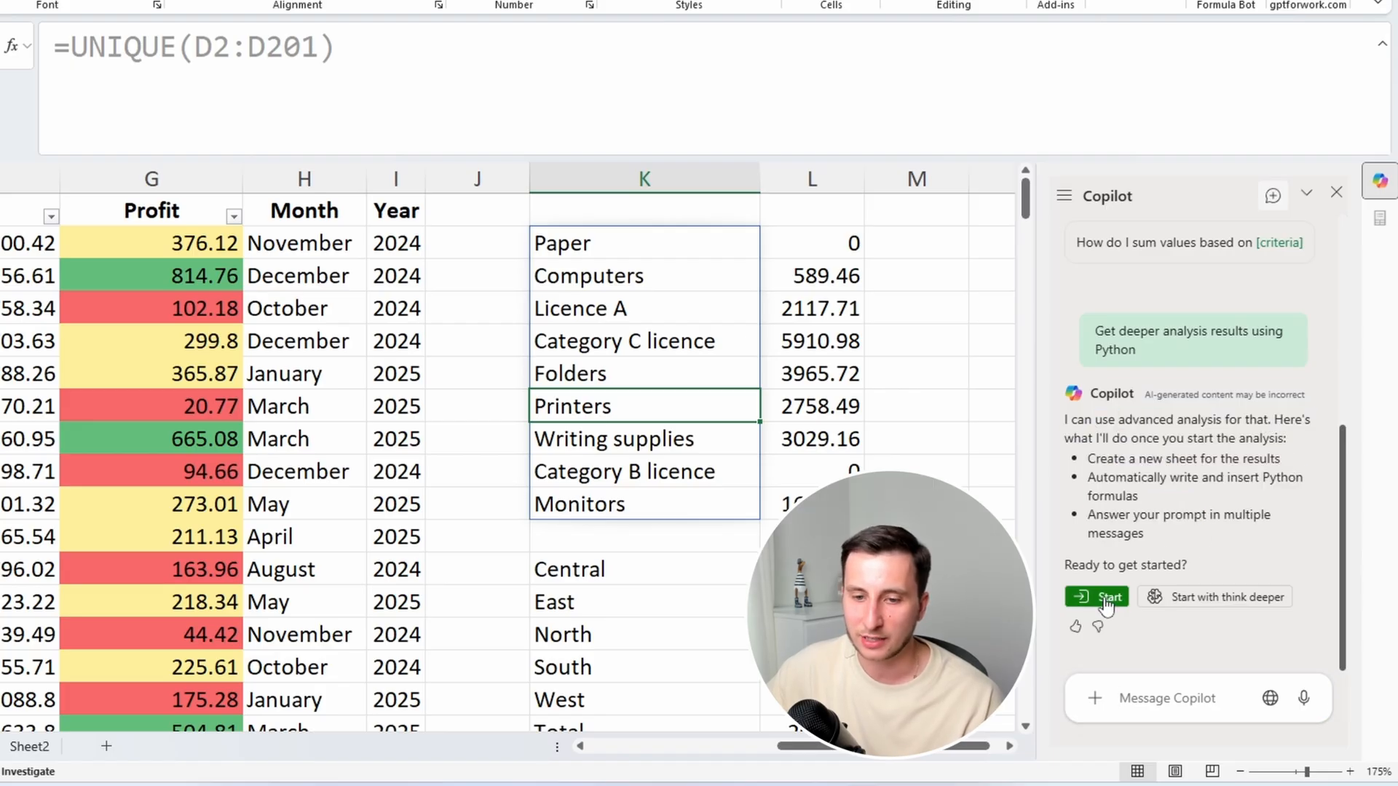
{"action": "left_click_drag", "start_coordinate": [1100, 334], "coordinate": [1164, 364]}
{"action": "left_click", "coordinate": [1199, 583]}
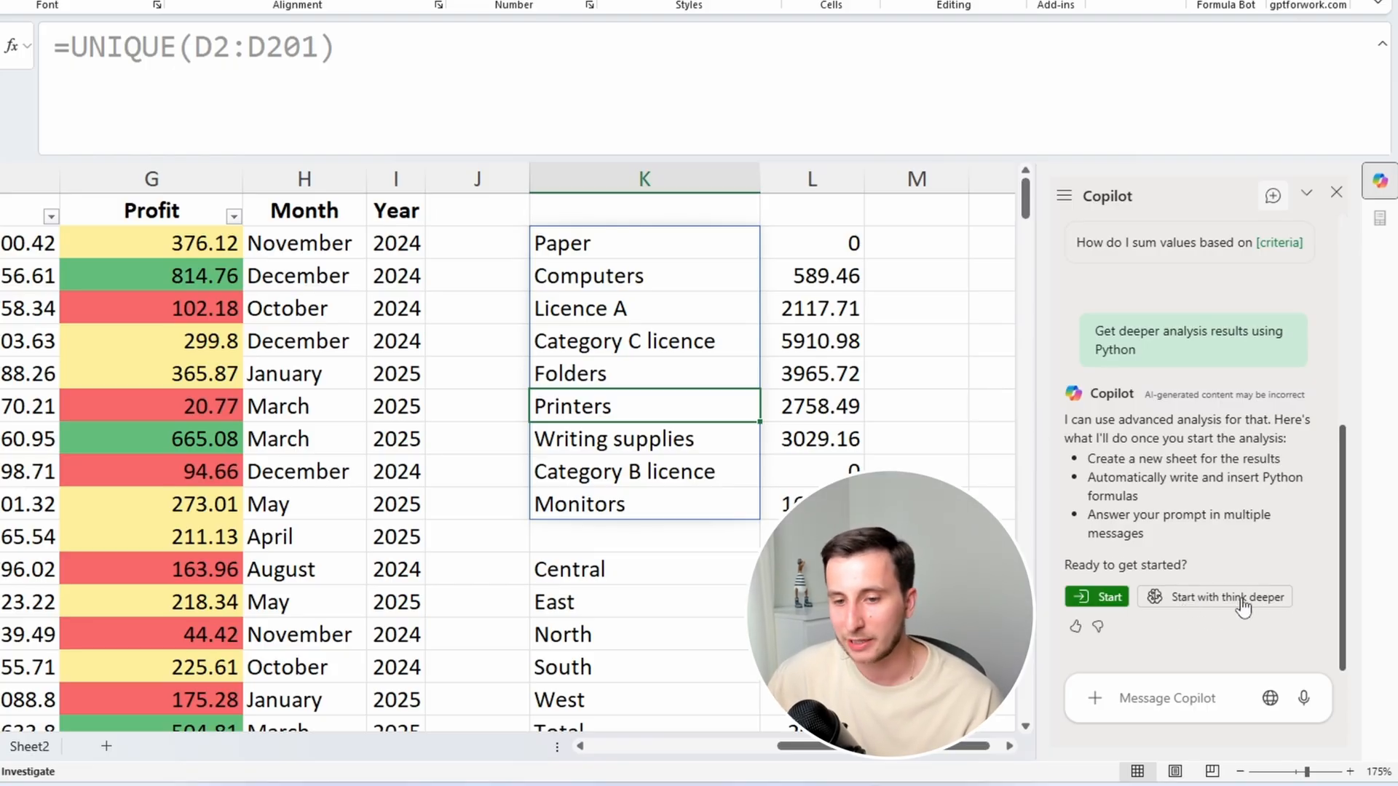
{"action": "left_click", "coordinate": [1097, 597]}
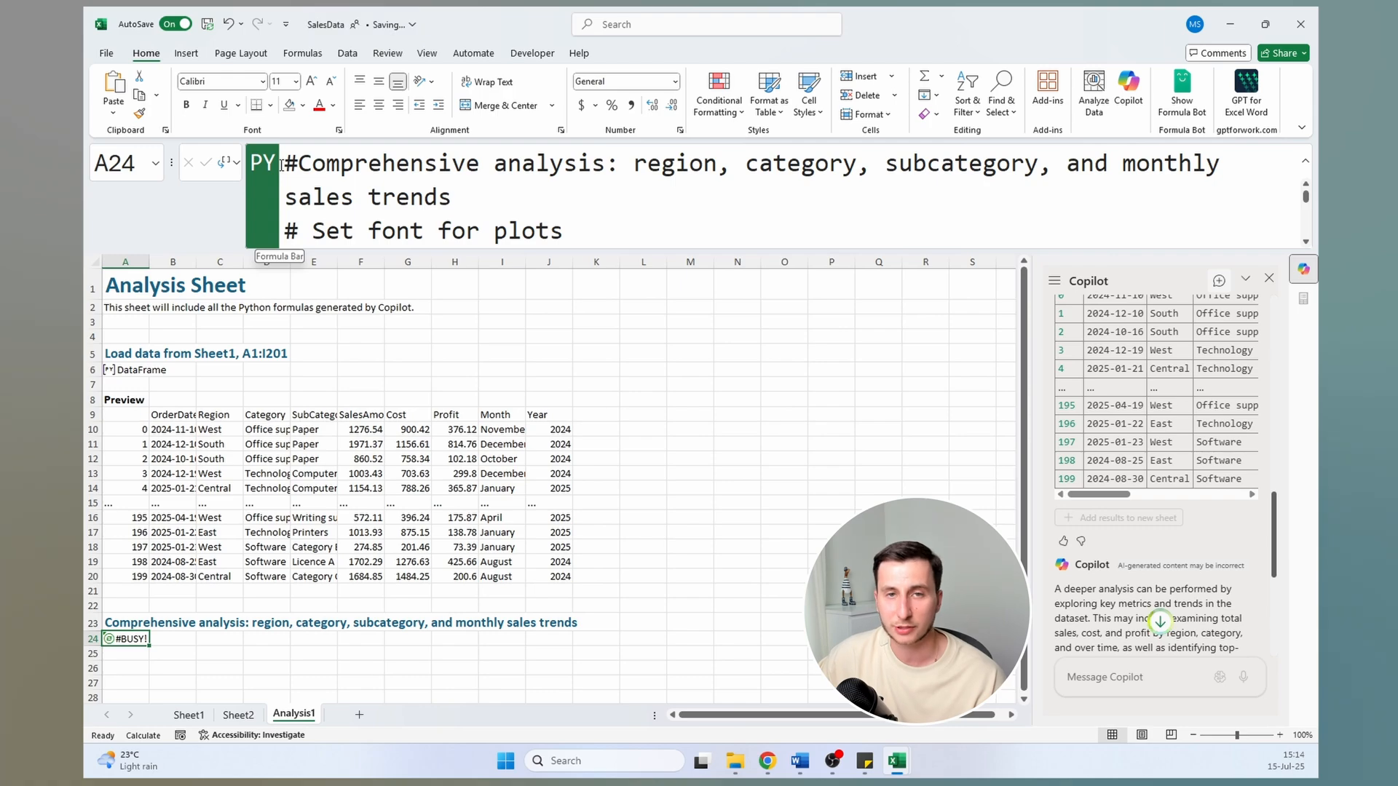
Examine the loaded data preview starting at A9 on the Analysis1 sheet and the charts in Copilot's reply
{"action": "left_click", "coordinate": [143, 420]}
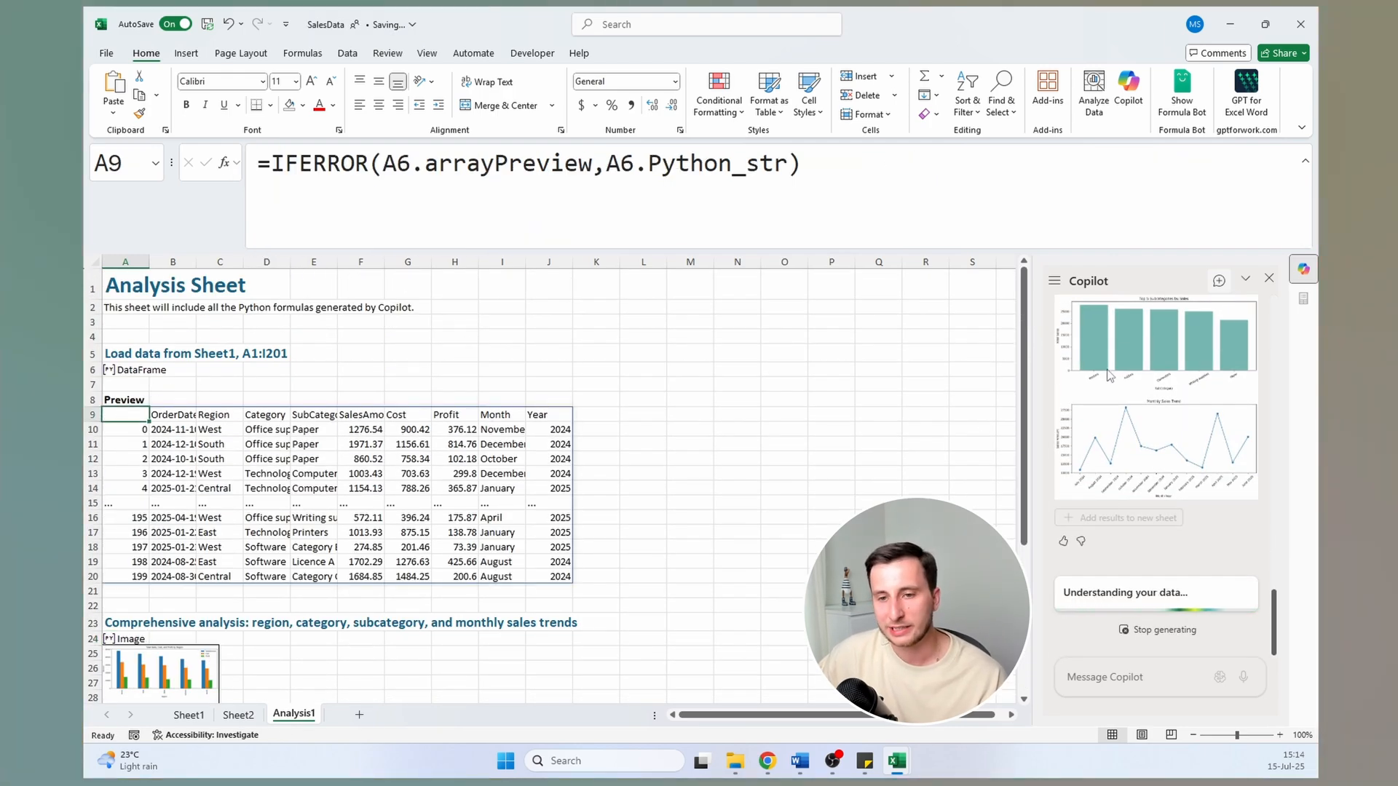
{"action": "scroll", "coordinate": [1150, 391], "scroll_direction": "up", "scroll_amount": 8}
{"action": "scroll", "coordinate": [1152, 391], "scroll_direction": "down", "scroll_amount": 7}
{"action": "scroll", "coordinate": [1150, 391], "scroll_direction": "up", "scroll_amount": 3}
{"action": "scroll", "coordinate": [1150, 391], "scroll_direction": "down", "scroll_amount": 2}
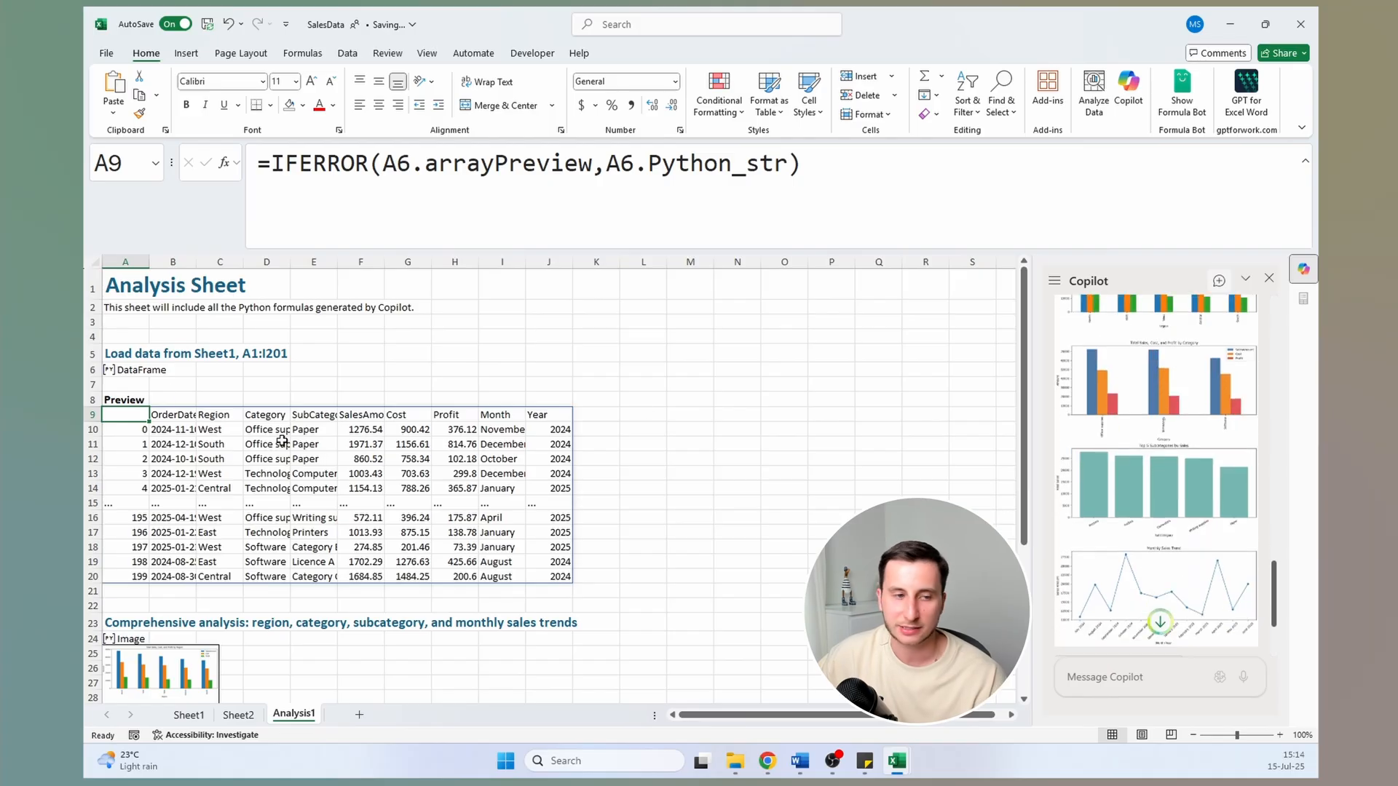
{"action": "scroll", "coordinate": [135, 426], "scroll_direction": "down", "scroll_amount": 1}
{"action": "left_click_drag", "start_coordinate": [118, 374], "coordinate": [540, 534]}
{"action": "left_click", "coordinate": [540, 533]}
{"action": "left_click_drag", "start_coordinate": [136, 385], "coordinate": [138, 432]}
{"action": "left_click_drag", "start_coordinate": [137, 474], "coordinate": [140, 517]}
{"action": "scroll", "coordinate": [159, 487], "scroll_direction": "down", "scroll_amount": 1}
Look over the chart image under the comprehensive analysis heading and compare it with the charts in Copilot's reply
{"action": "scroll", "coordinate": [186, 446], "scroll_direction": "down", "scroll_amount": 3}
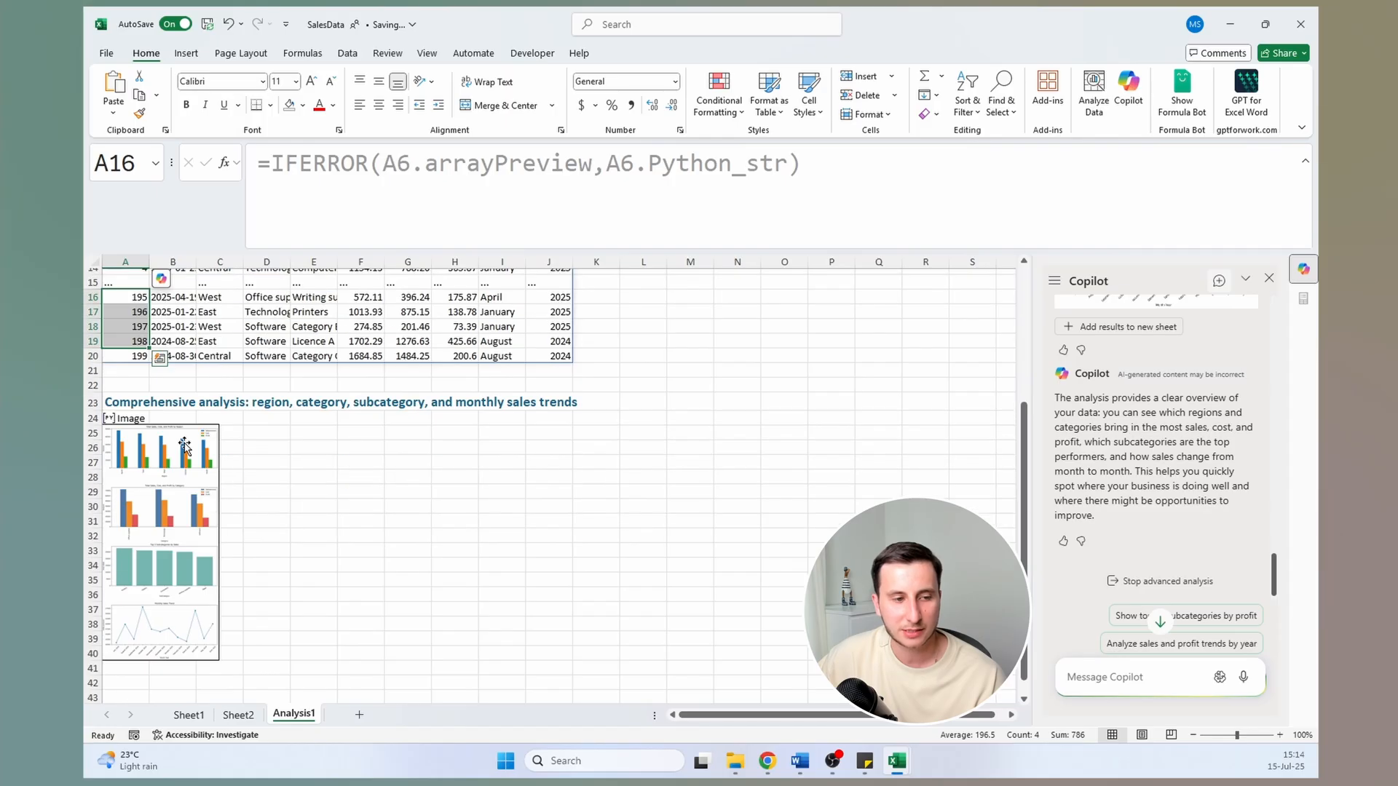
{"action": "scroll", "coordinate": [128, 406], "scroll_direction": "down", "scroll_amount": 3}
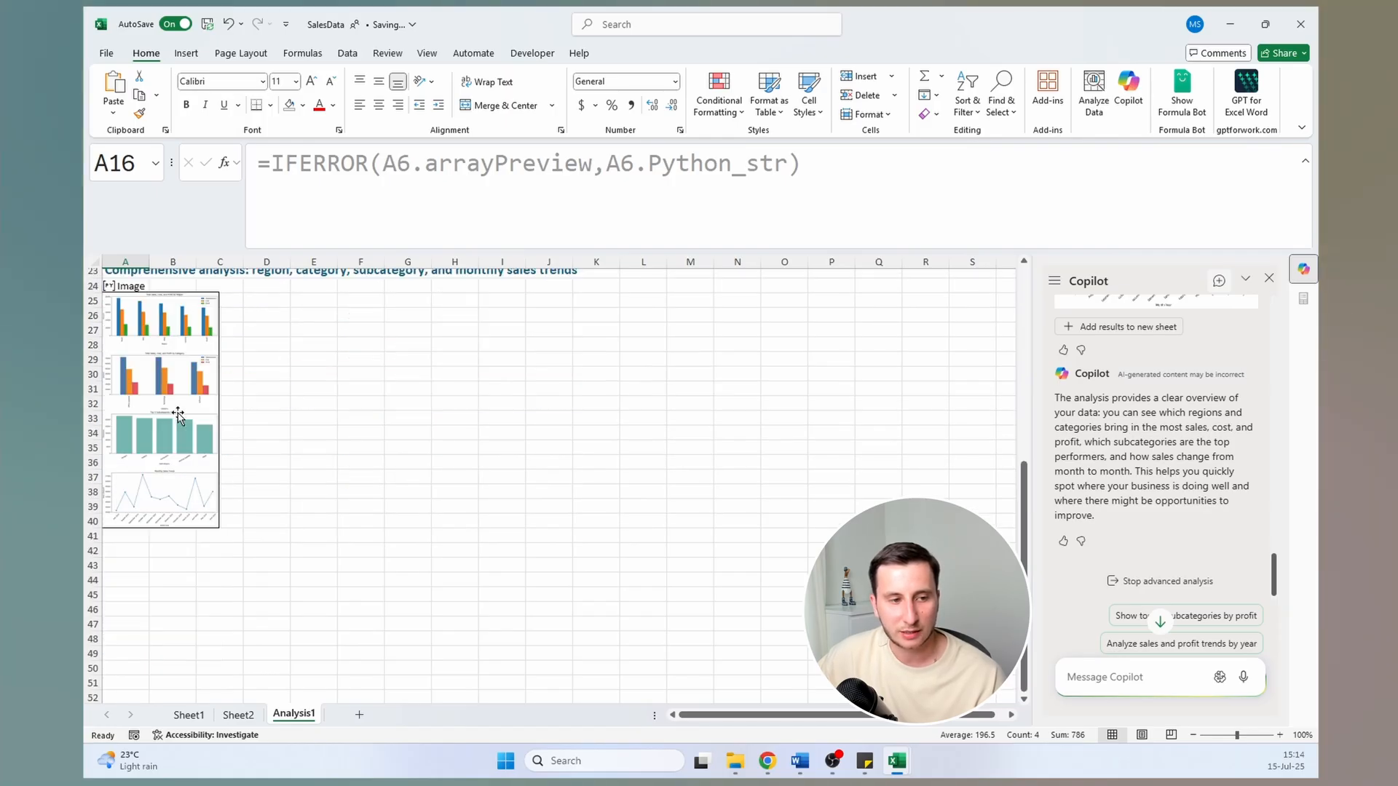
{"action": "scroll", "coordinate": [195, 415], "scroll_direction": "up", "scroll_amount": 3}
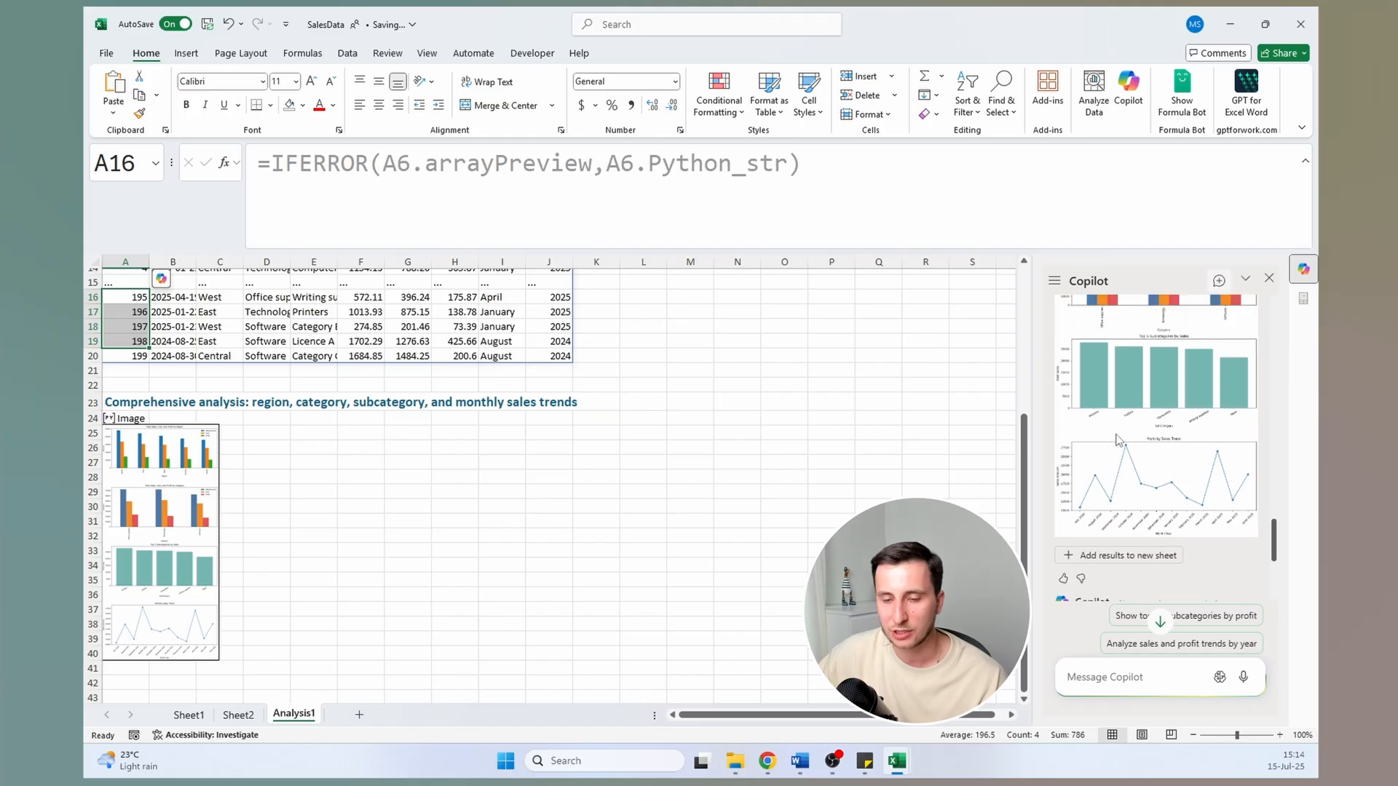
{"action": "scroll", "coordinate": [261, 406], "scroll_direction": "down", "scroll_amount": 3}
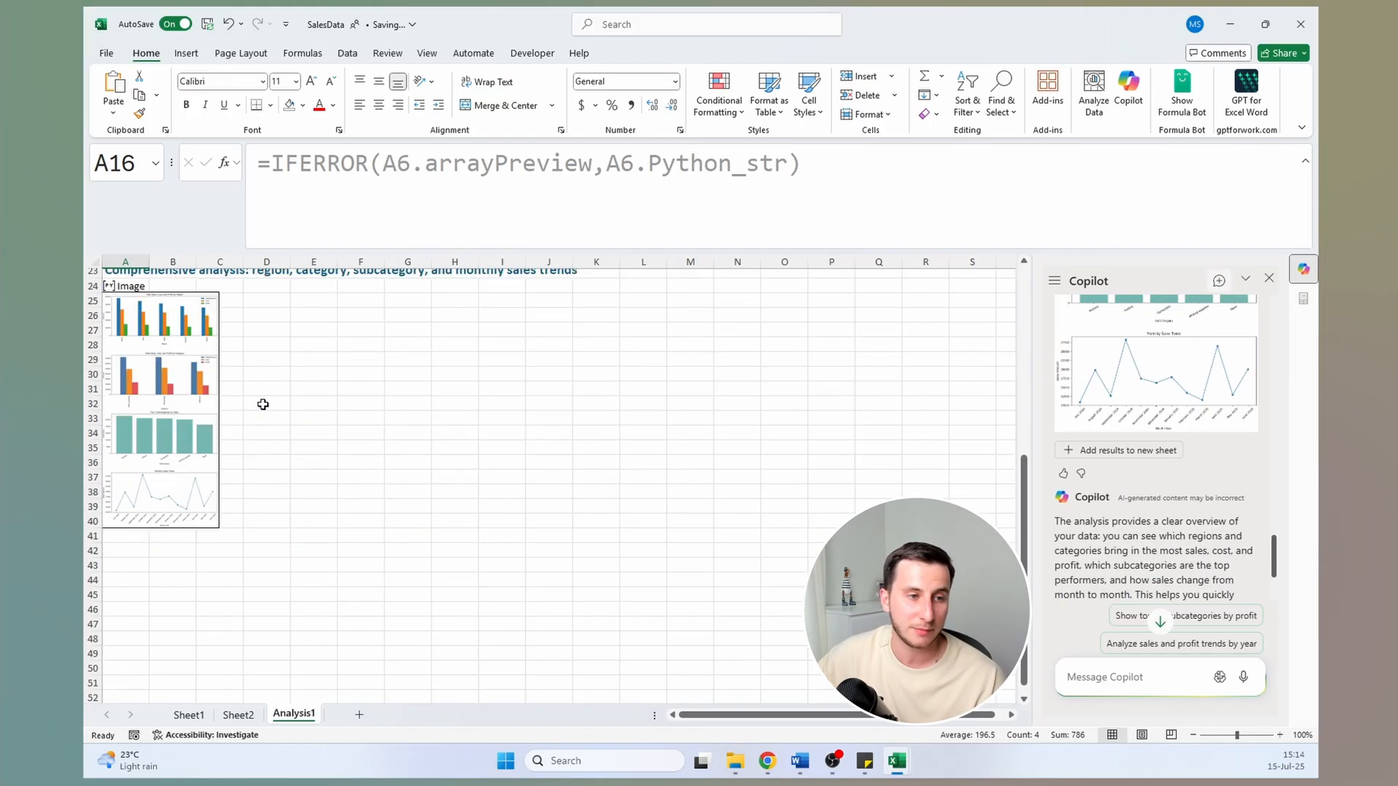
Select the chart image at A24 and ask Copilot to analyze sales and profit trends by year
{"action": "left_click", "coordinate": [209, 428]}
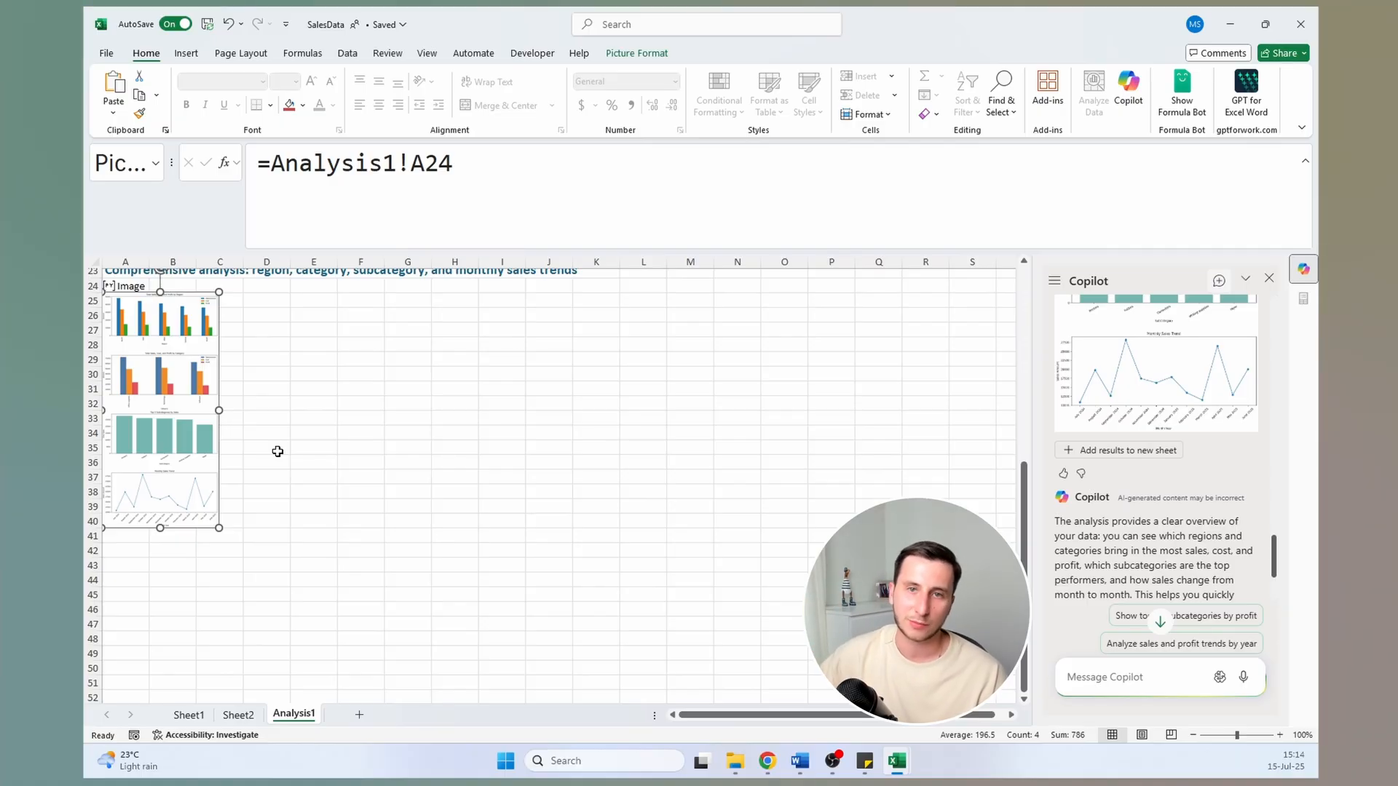
{"action": "scroll", "coordinate": [1170, 562], "scroll_direction": "down", "scroll_amount": 2}
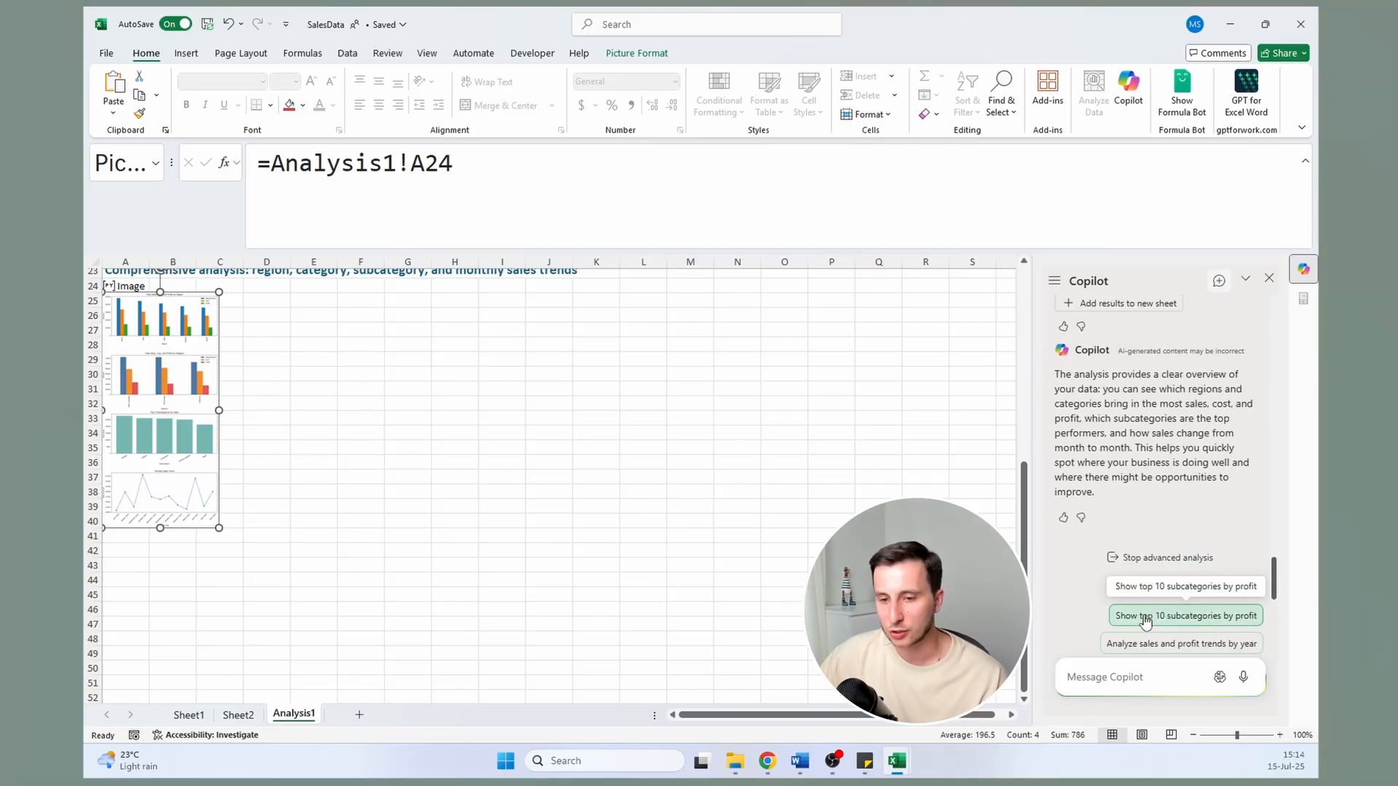
{"action": "left_click", "coordinate": [1206, 618]}
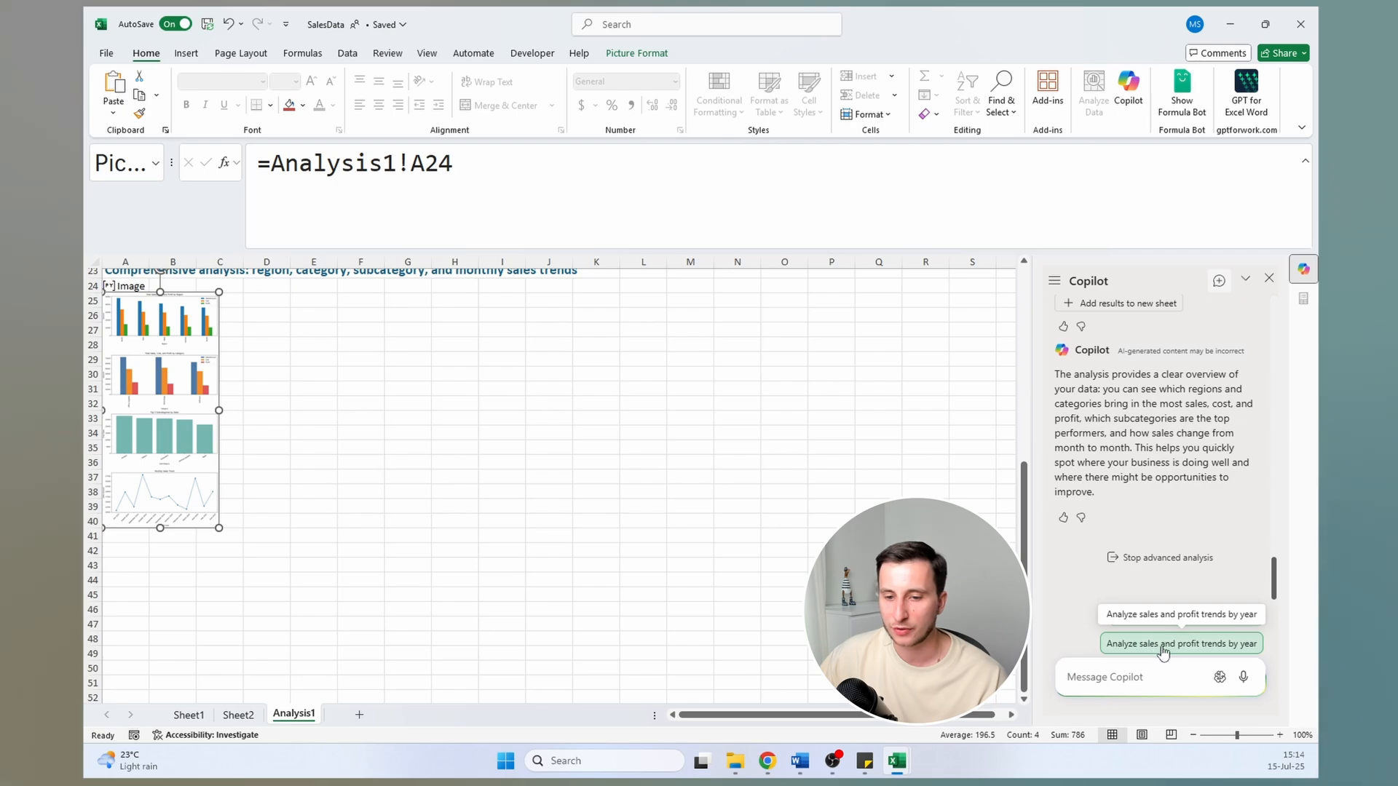
{"action": "left_click", "coordinate": [1197, 646]}
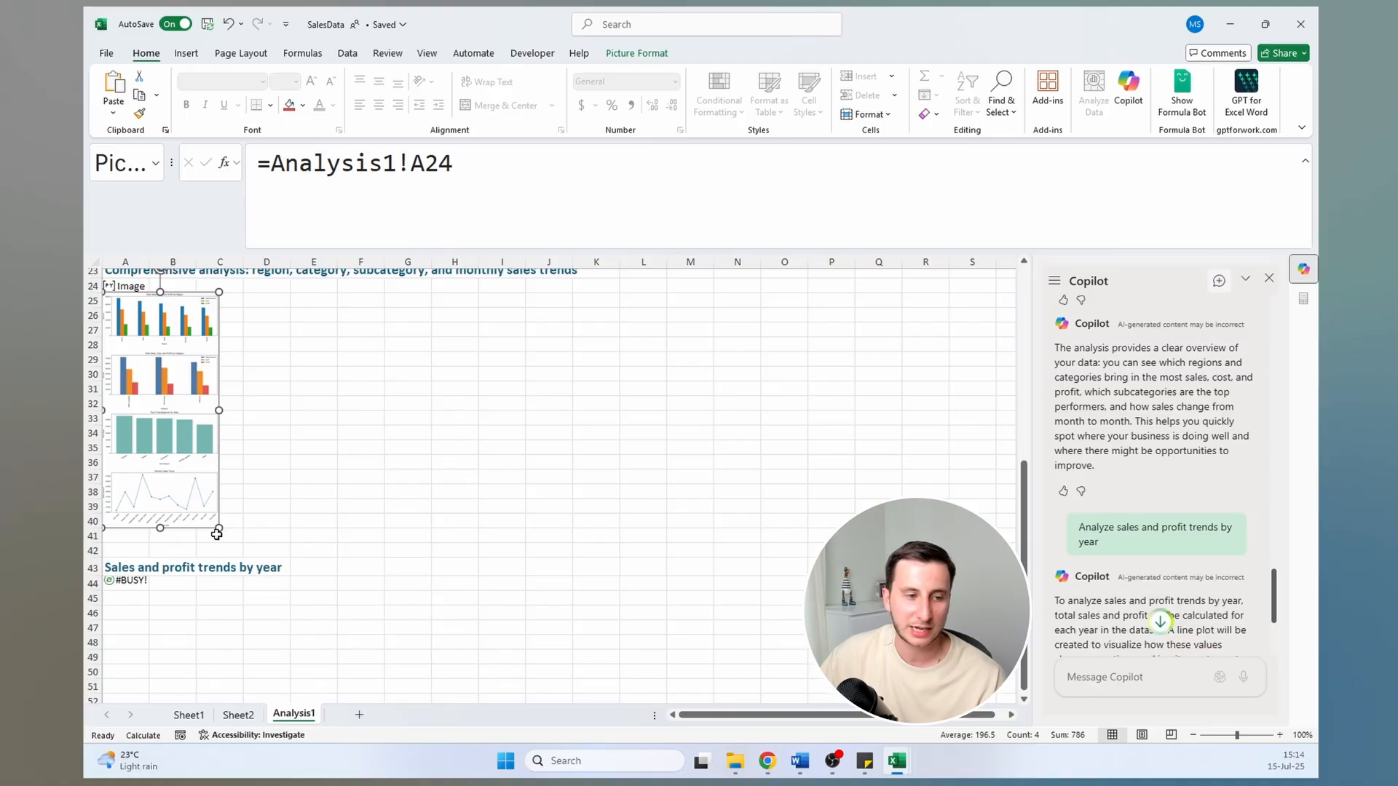
Enlarge the comprehensive analysis chart image and move it next to the data preview, starting around column G
{"action": "scroll", "coordinate": [222, 425], "scroll_direction": "up", "scroll_amount": 3}
{"action": "left_click_drag", "start_coordinate": [207, 503], "coordinate": [1005, 659]}
{"action": "left_click_drag", "start_coordinate": [531, 280], "coordinate": [391, 242]}
{"action": "scroll", "coordinate": [556, 370], "scroll_direction": "up", "scroll_amount": 7}
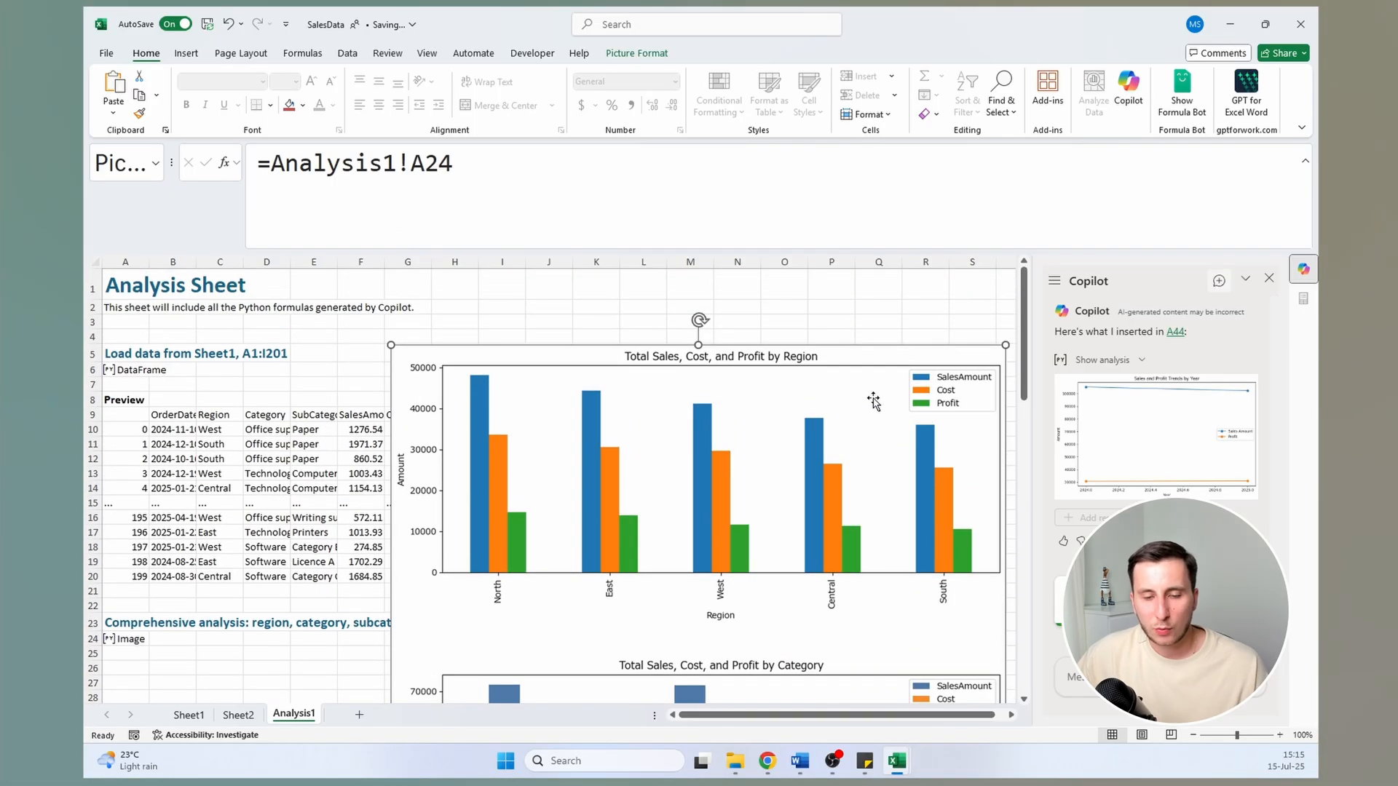
Examine the enlarged charts covering totals by region and category, the top 5 subcategories, and the monthly sales trend
{"action": "scroll", "coordinate": [728, 422], "scroll_direction": "down", "scroll_amount": 14}
{"action": "scroll", "coordinate": [743, 410], "scroll_direction": "up", "scroll_amount": 8}
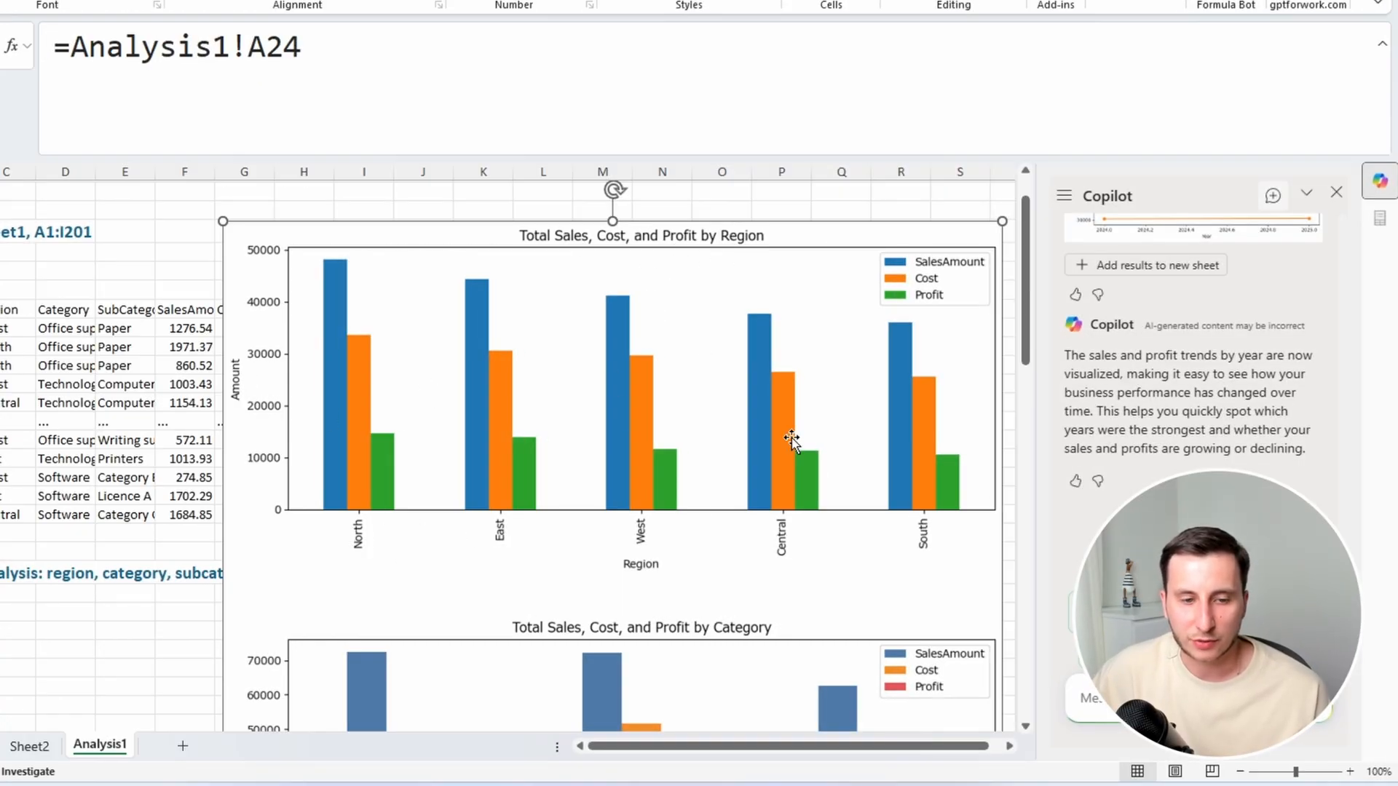
{"action": "scroll", "coordinate": [764, 422], "scroll_direction": "down", "scroll_amount": 7}
{"action": "scroll", "coordinate": [605, 313], "scroll_direction": "down", "scroll_amount": 5}
{"action": "scroll", "coordinate": [661, 364], "scroll_direction": "up", "scroll_amount": 3}
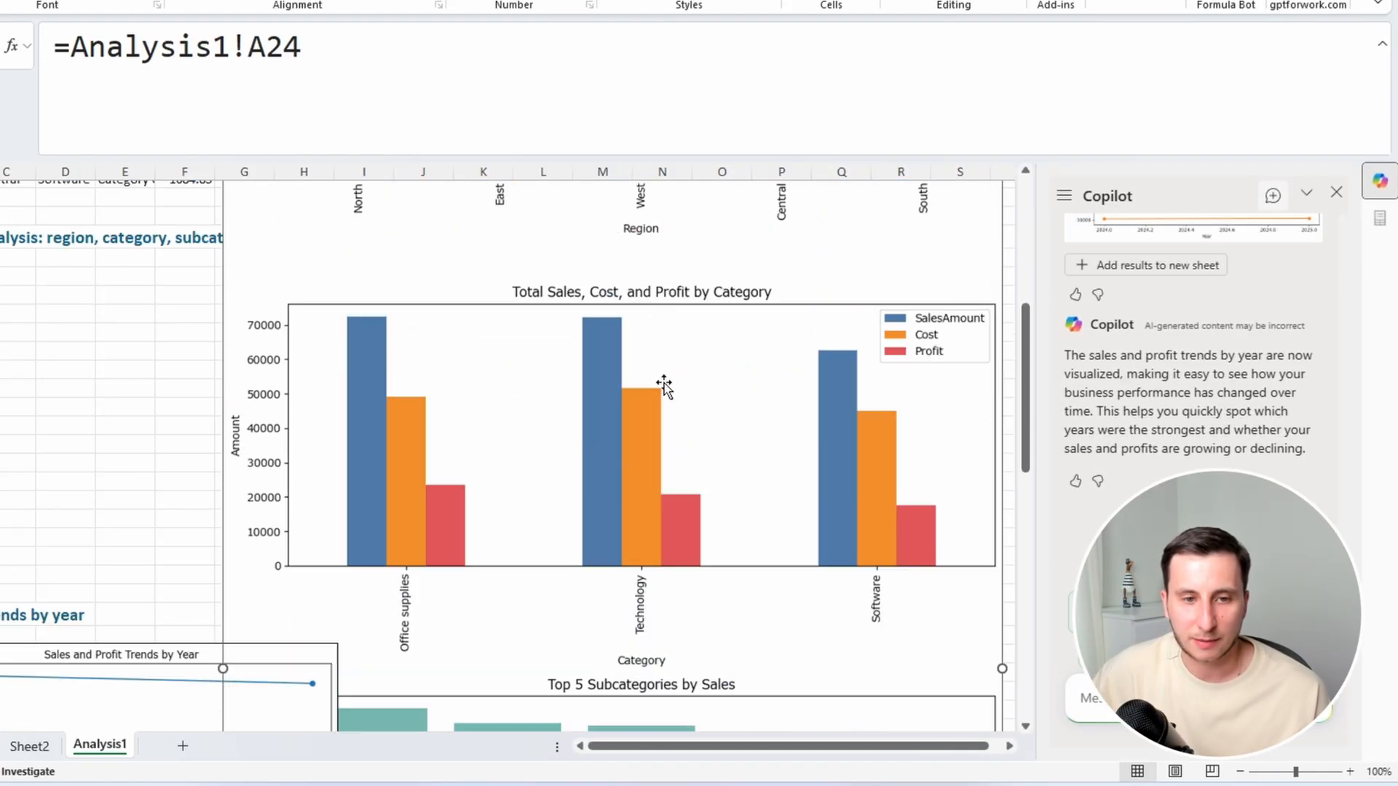
{"action": "scroll", "coordinate": [728, 502], "scroll_direction": "down", "scroll_amount": 9}
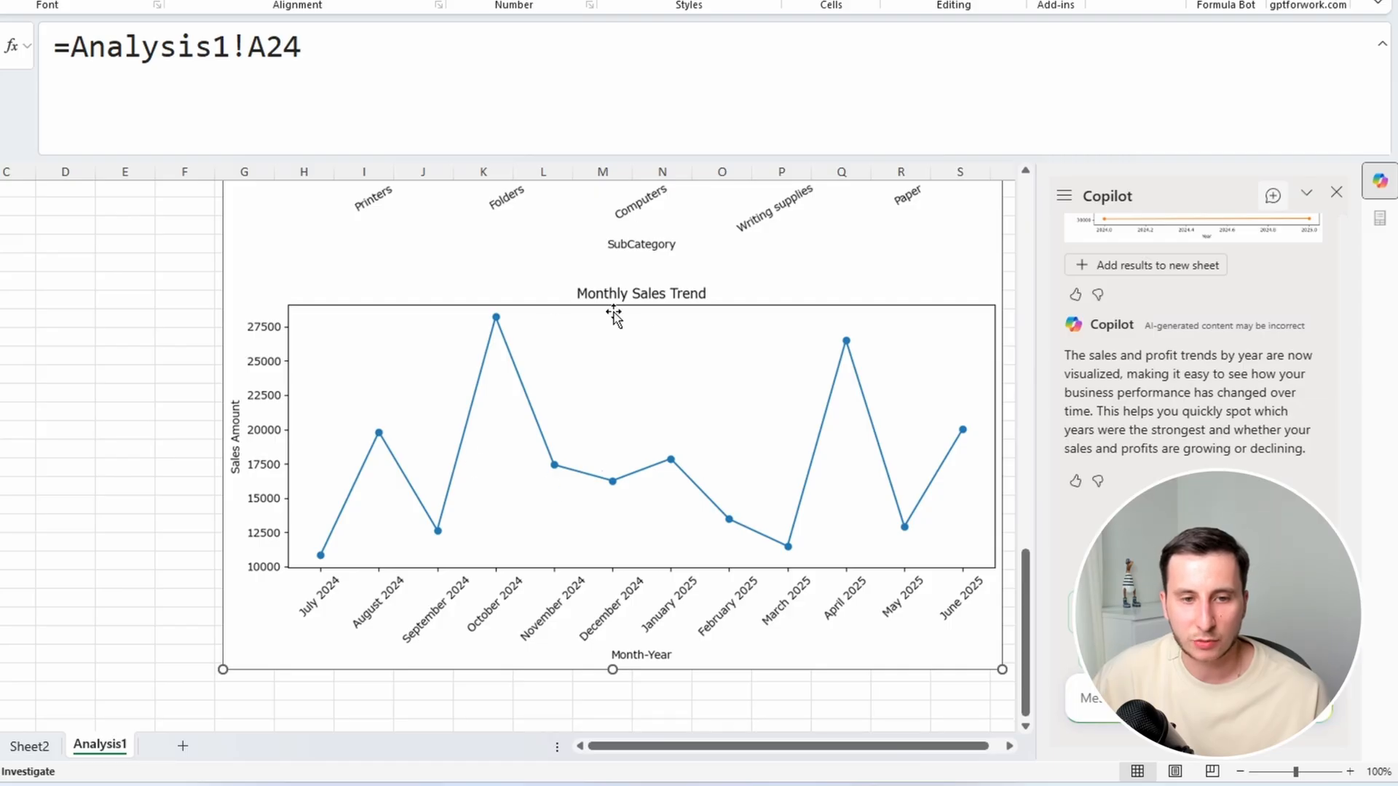
{"action": "scroll", "coordinate": [801, 409], "scroll_direction": "up", "scroll_amount": 5}
{"action": "scroll", "coordinate": [801, 409], "scroll_direction": "up", "scroll_amount": 5}
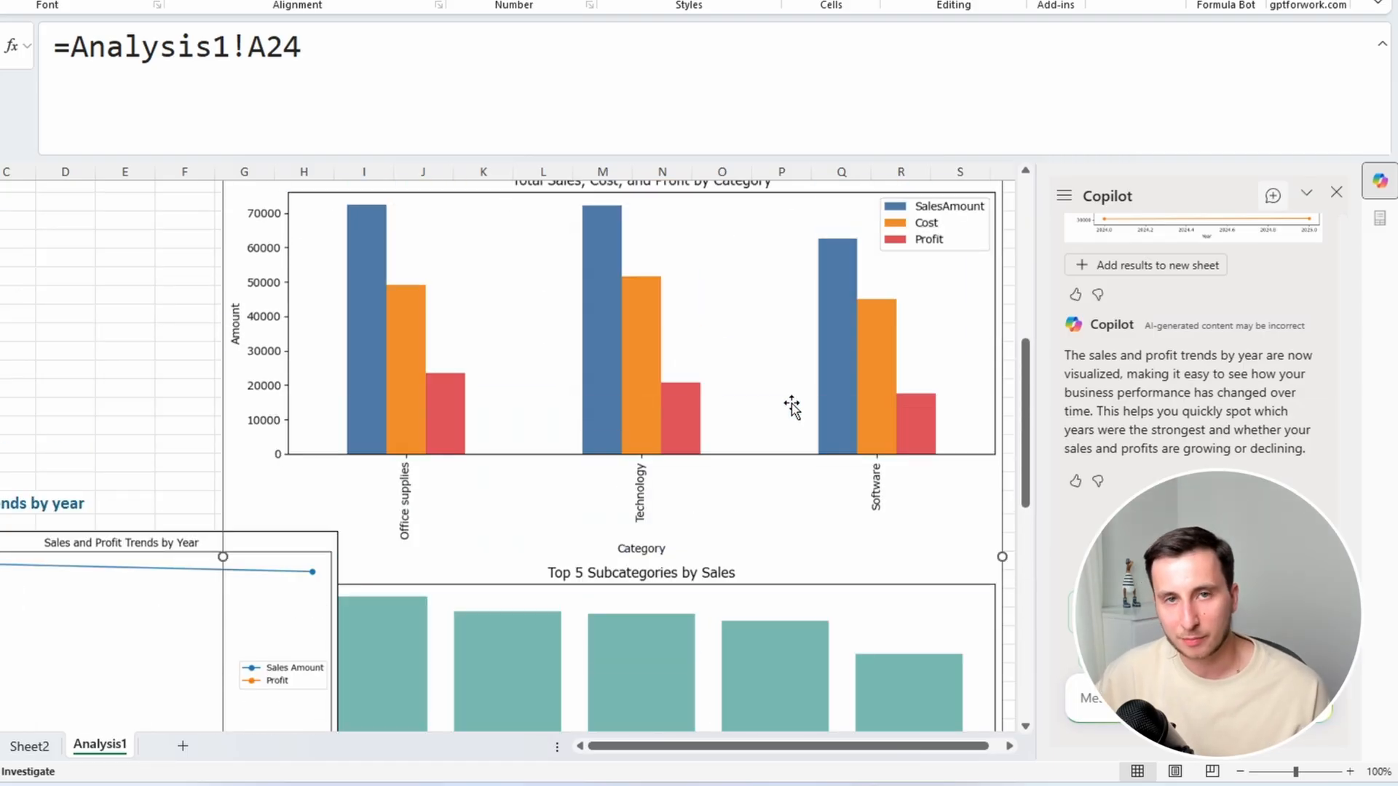
{"action": "scroll", "coordinate": [791, 408], "scroll_direction": "up", "scroll_amount": 4}
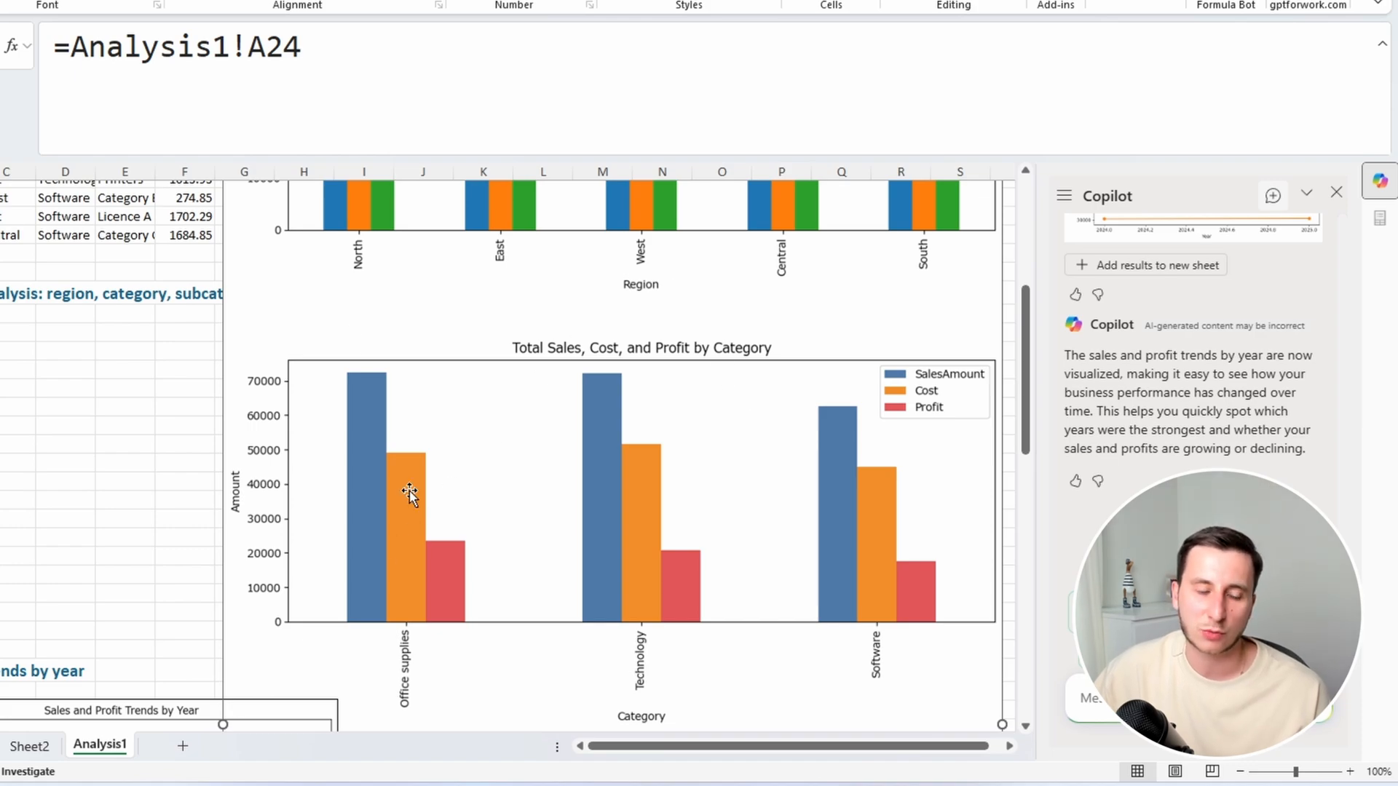
{"action": "scroll", "coordinate": [405, 490], "scroll_direction": "up", "scroll_amount": 4}
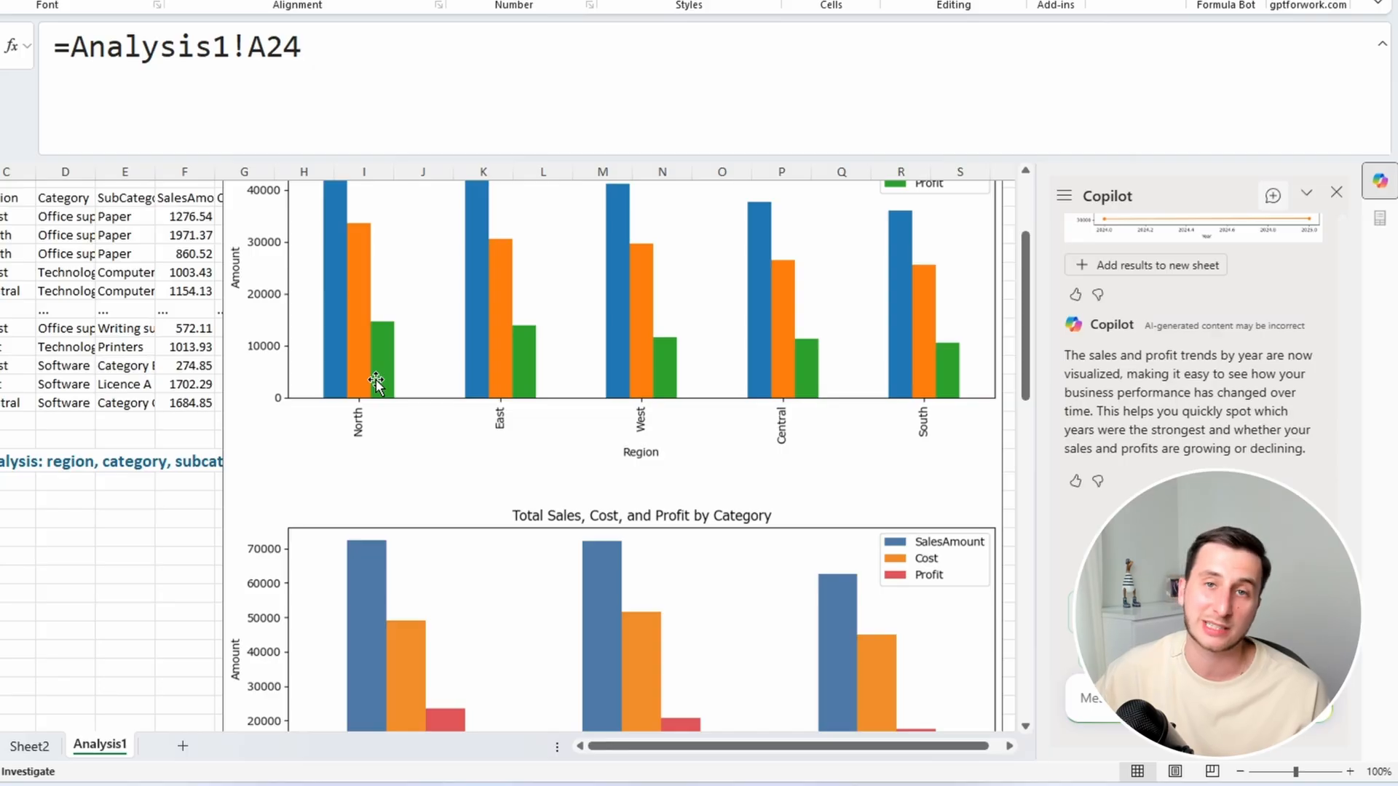
Shrink the comprehensive analysis chart image and move it back beneath its heading, above the yearly trends section
{"action": "left_click_drag", "start_coordinate": [279, 332], "coordinate": [368, 343]}
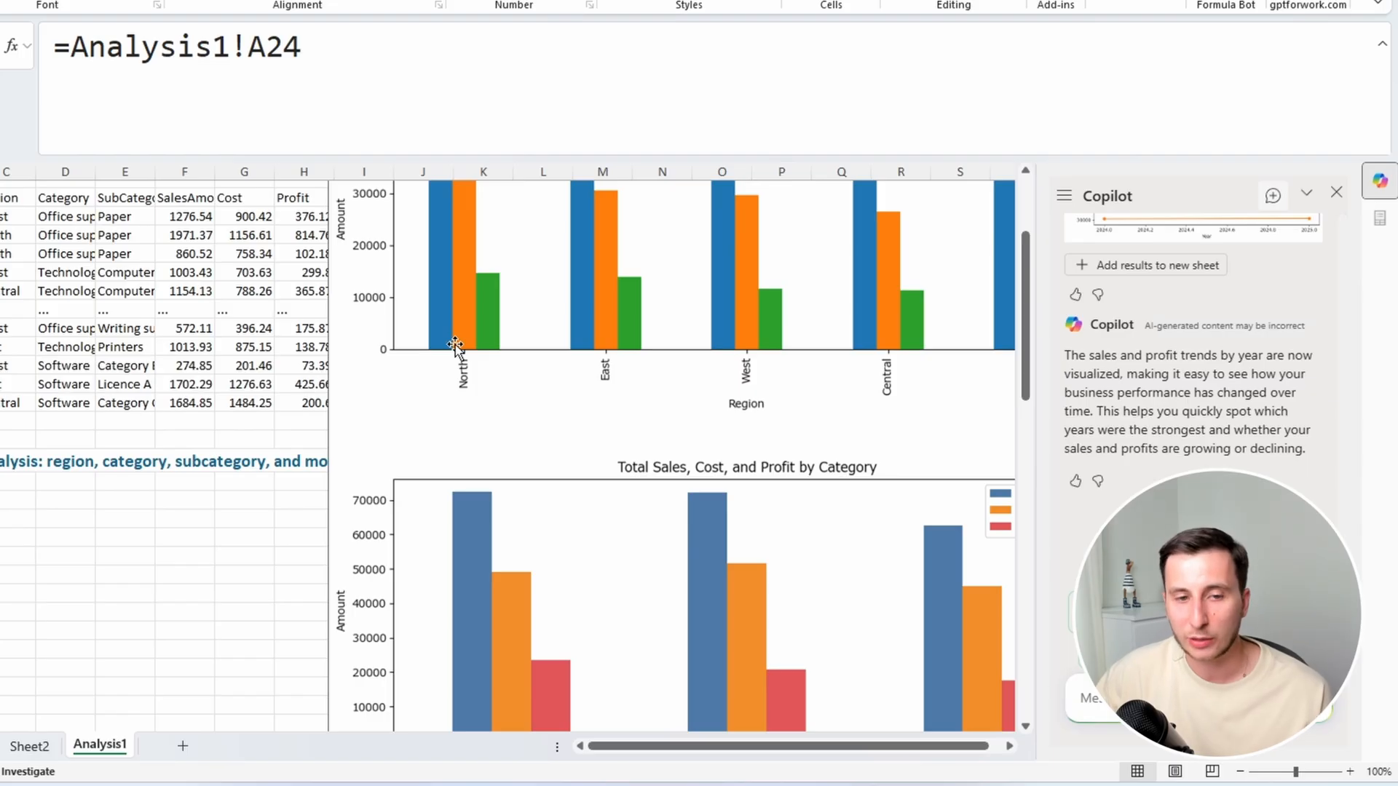
{"action": "scroll", "coordinate": [455, 346], "scroll_direction": "down", "scroll_amount": 4}
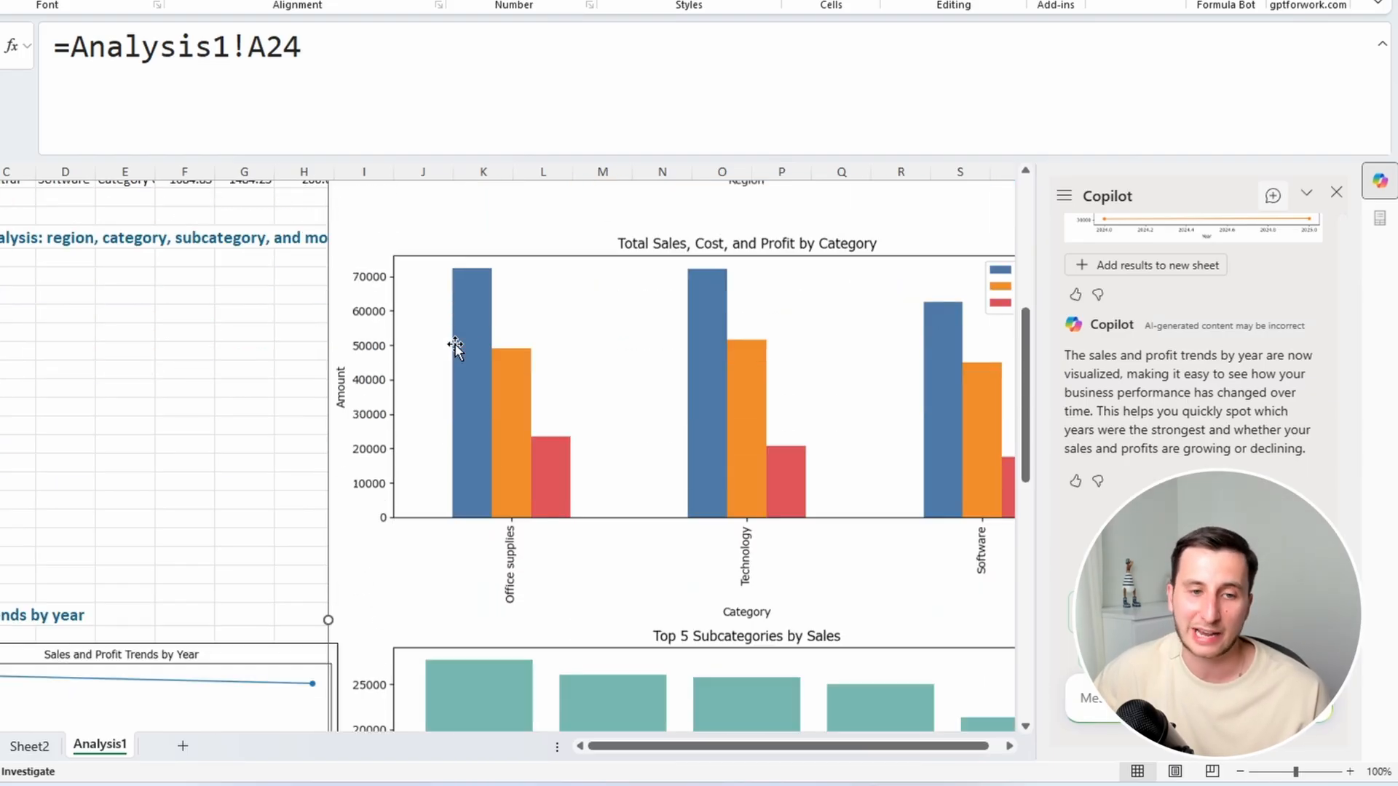
{"action": "scroll", "coordinate": [455, 347], "scroll_direction": "up", "scroll_amount": 8}
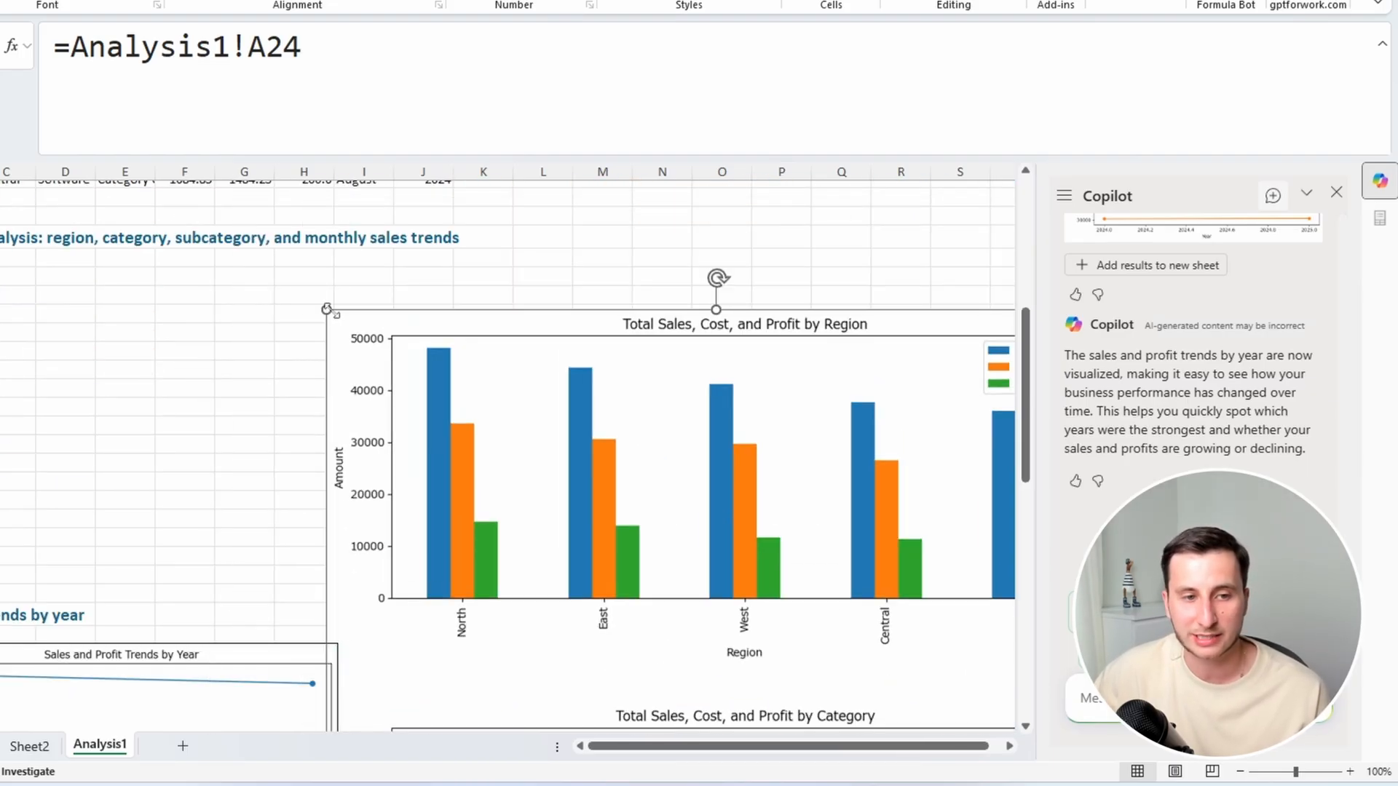
{"action": "left_click_drag", "start_coordinate": [331, 311], "coordinate": [655, 588]}
{"action": "left_click_drag", "start_coordinate": [745, 604], "coordinate": [615, 311]}
{"action": "left_click_drag", "start_coordinate": [337, 295], "coordinate": [469, 453]}
{"action": "left_click_drag", "start_coordinate": [645, 535], "coordinate": [466, 237]}
{"action": "left_click_drag", "start_coordinate": [281, 230], "coordinate": [476, 413]}
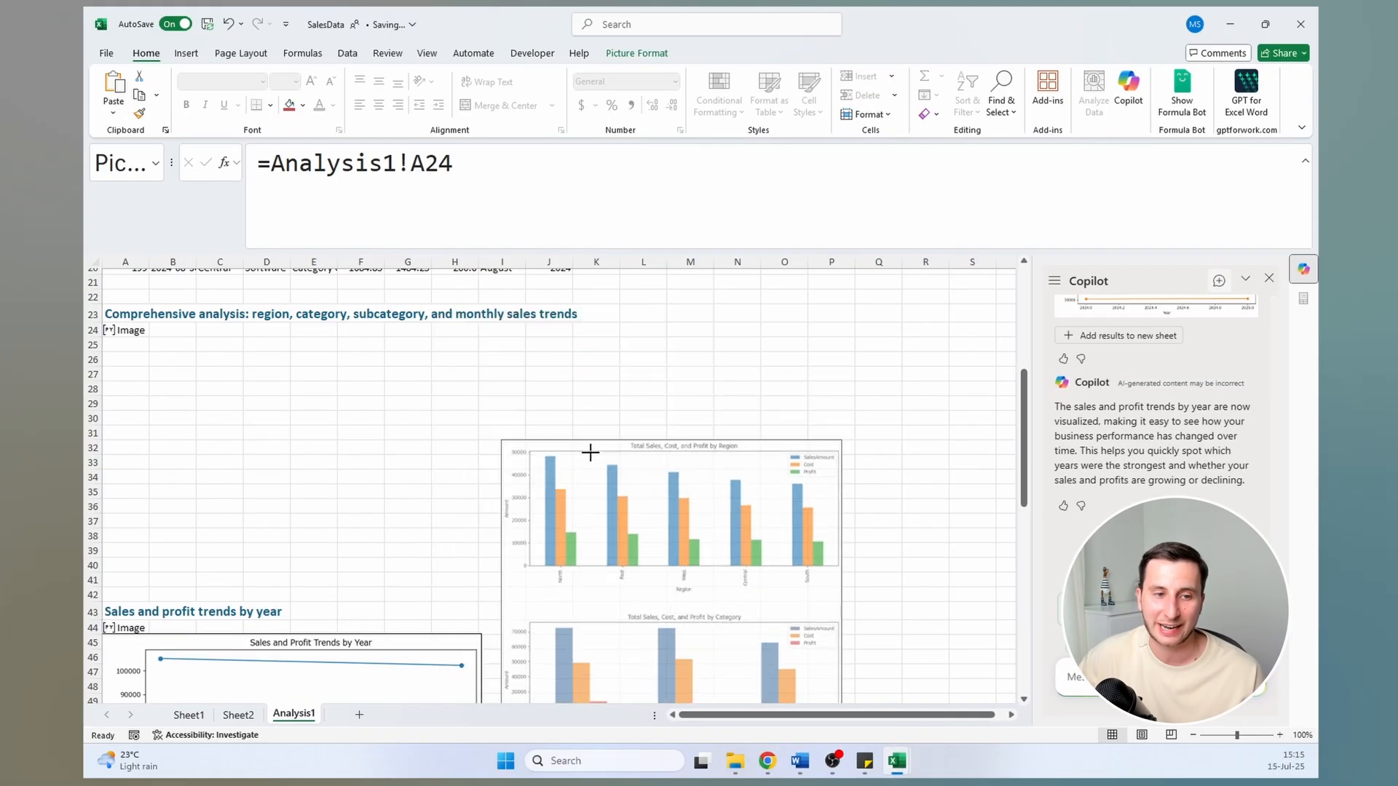
{"action": "left_click_drag", "start_coordinate": [590, 453], "coordinate": [256, 288]}
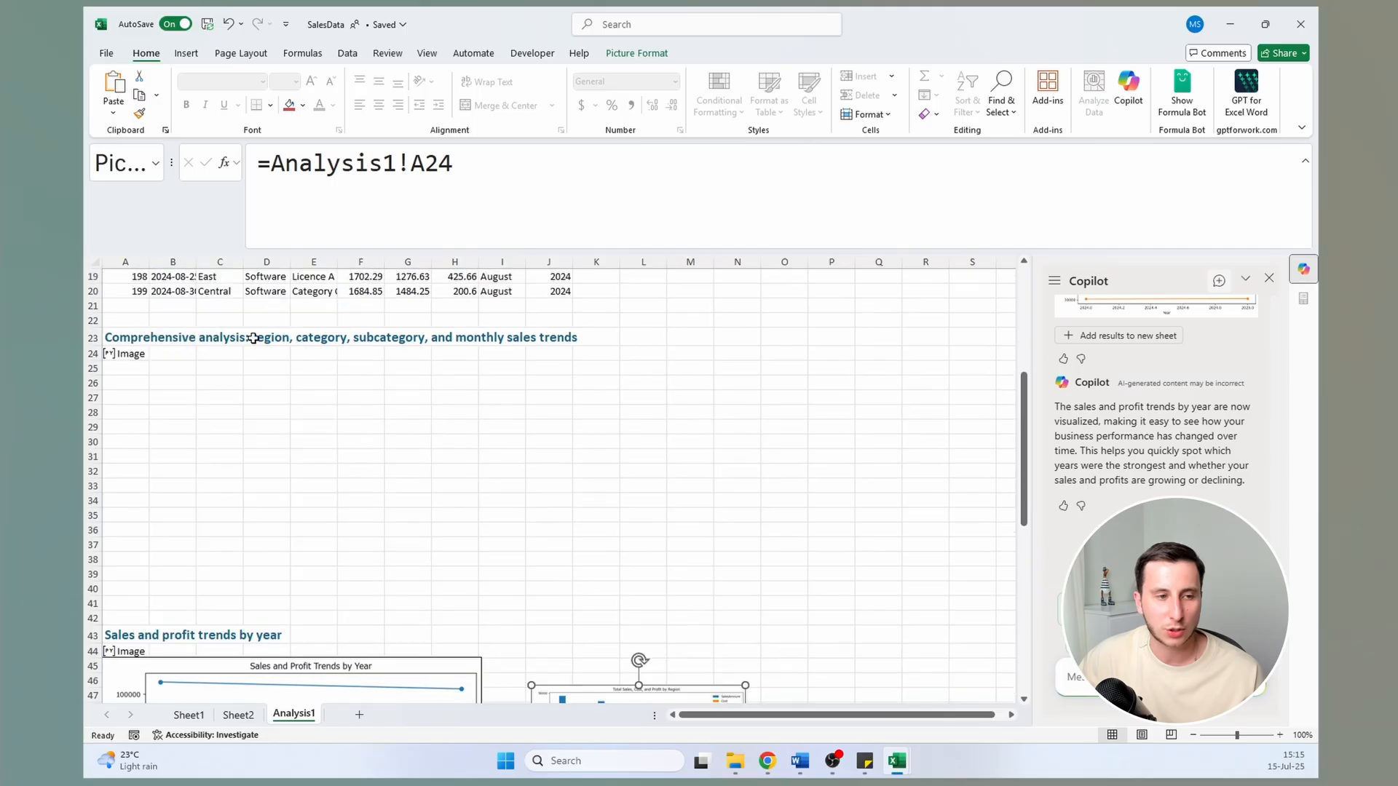
{"action": "scroll", "coordinate": [554, 498], "scroll_direction": "down", "scroll_amount": 4}
{"action": "left_click_drag", "start_coordinate": [668, 574], "coordinate": [648, 356]}
{"action": "left_click_drag", "start_coordinate": [511, 292], "coordinate": [149, 289]}
Select the Sales and Profit Trends by Year chart and review the Copilot request and explanation it is based on
{"action": "scroll", "coordinate": [259, 369], "scroll_direction": "down", "scroll_amount": 5}
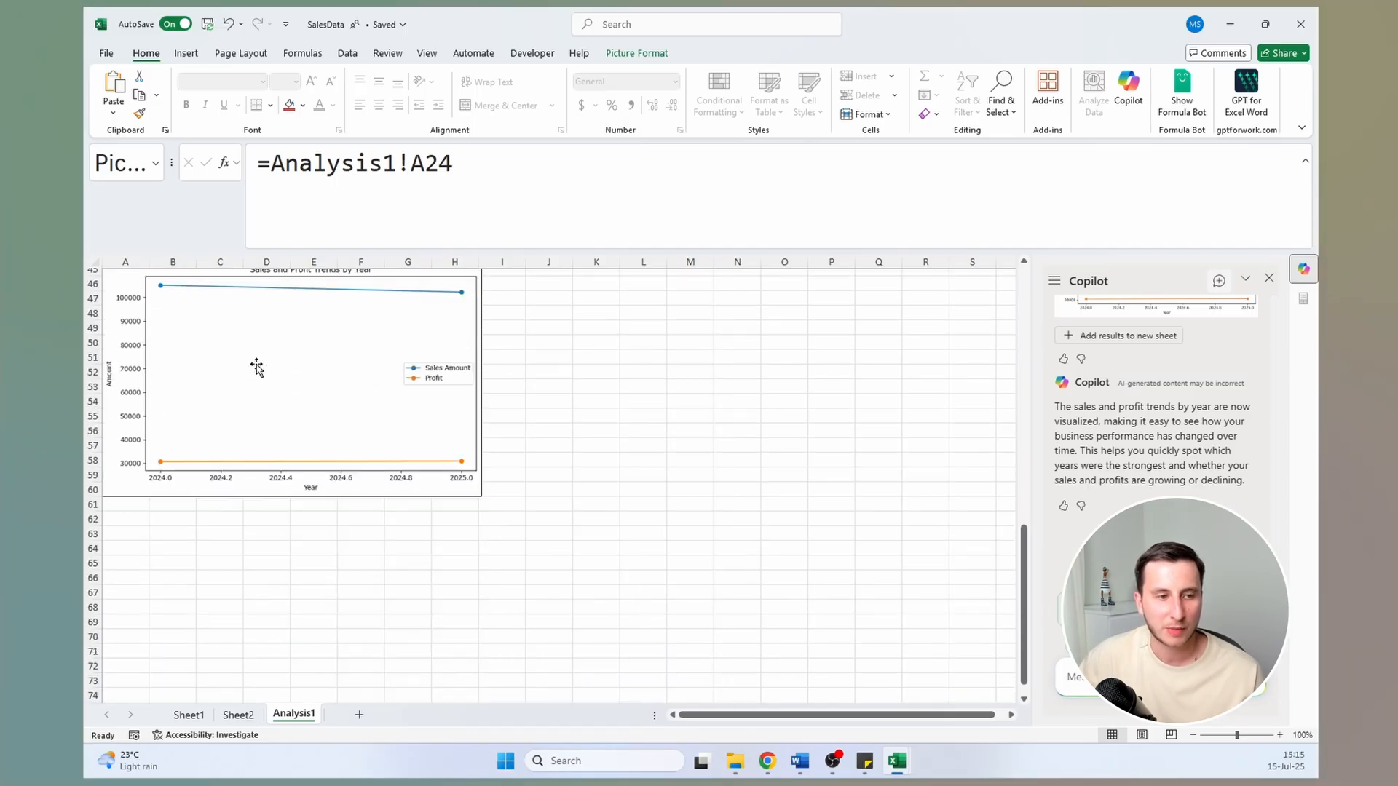
{"action": "scroll", "coordinate": [204, 427], "scroll_direction": "up", "scroll_amount": 2}
{"action": "left_click", "coordinate": [203, 428]}
{"action": "scroll", "coordinate": [1163, 394], "scroll_direction": "up", "scroll_amount": 5}
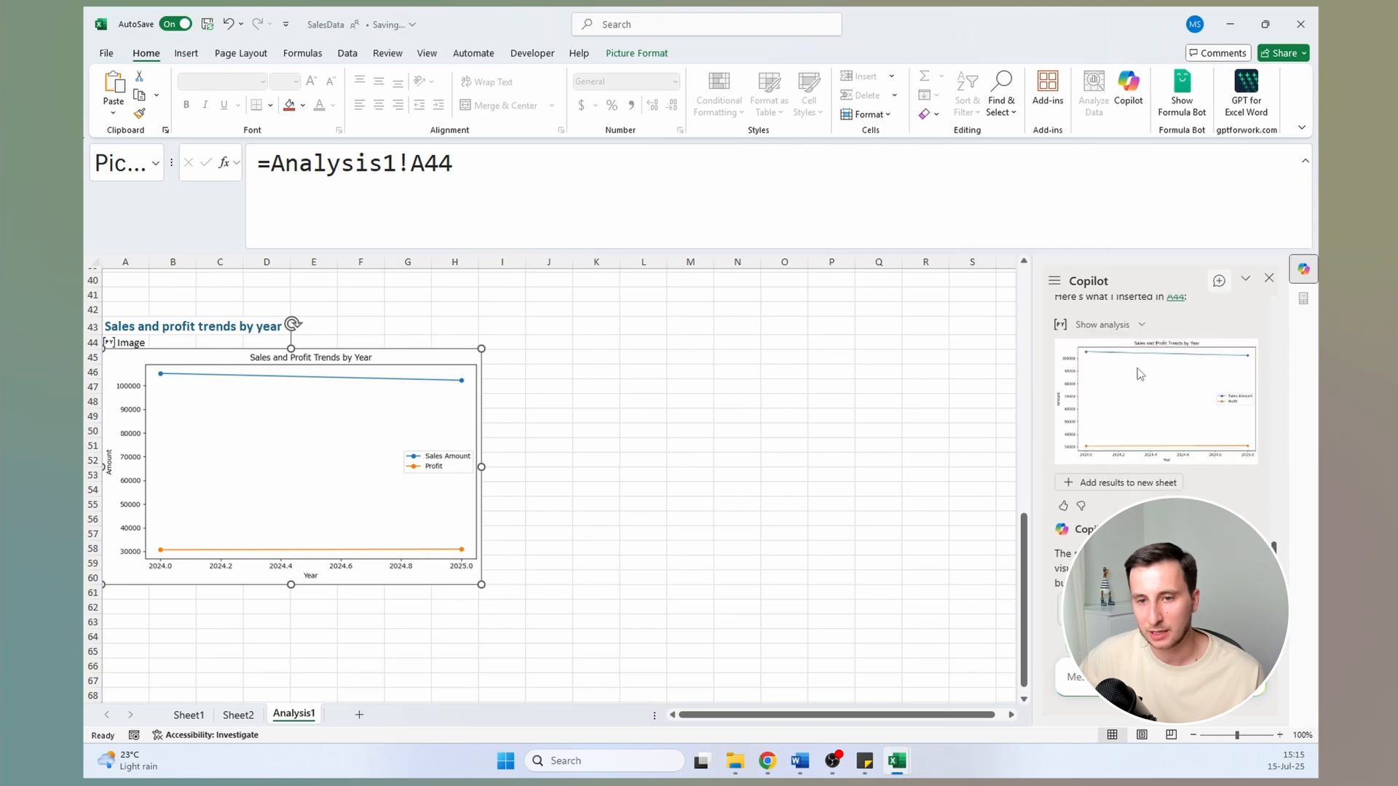
{"action": "scroll", "coordinate": [1122, 357], "scroll_direction": "up", "scroll_amount": 3}
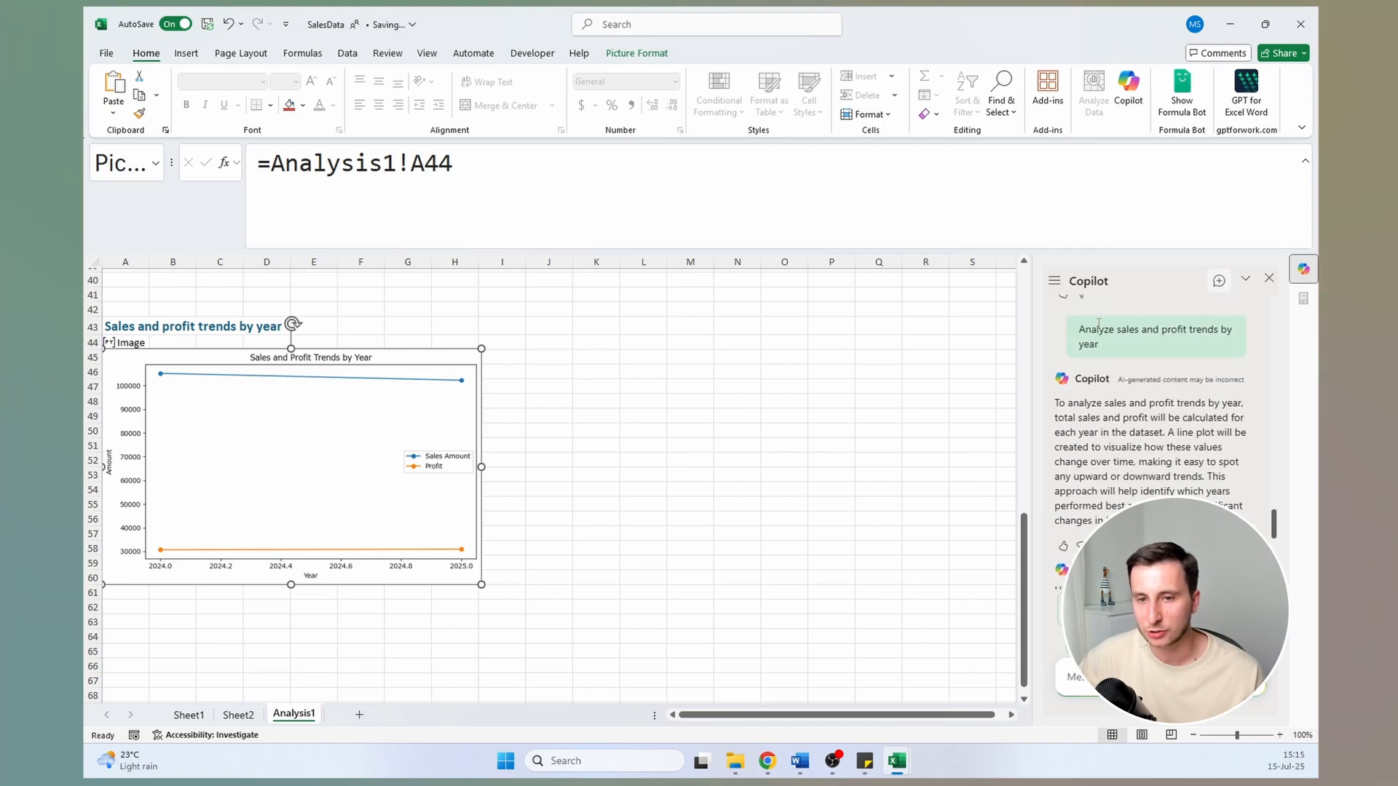
{"action": "left_click_drag", "start_coordinate": [1096, 335], "coordinate": [967, 350]}
Enlarge the Sales and Profit Trends by Year chart and position it to span about columns E to R beside its heading
{"action": "left_click_drag", "start_coordinate": [322, 454], "coordinate": [450, 466]}
{"action": "left_click_drag", "start_coordinate": [610, 361], "coordinate": [838, 293]}
{"action": "left_click_drag", "start_coordinate": [605, 378], "coordinate": [502, 483]}
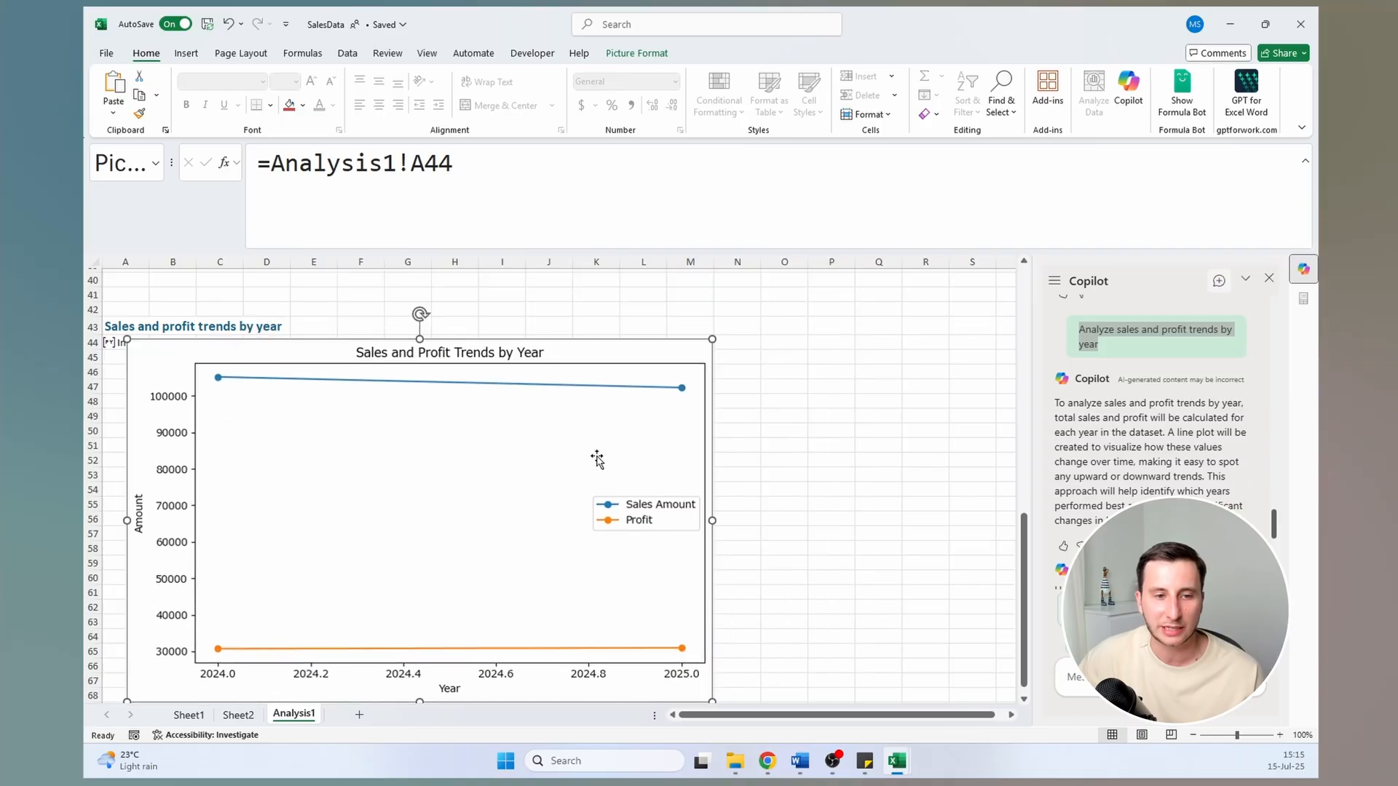
{"action": "left_click_drag", "start_coordinate": [713, 336], "coordinate": [771, 290]}
{"action": "left_click_drag", "start_coordinate": [517, 412], "coordinate": [656, 402]}
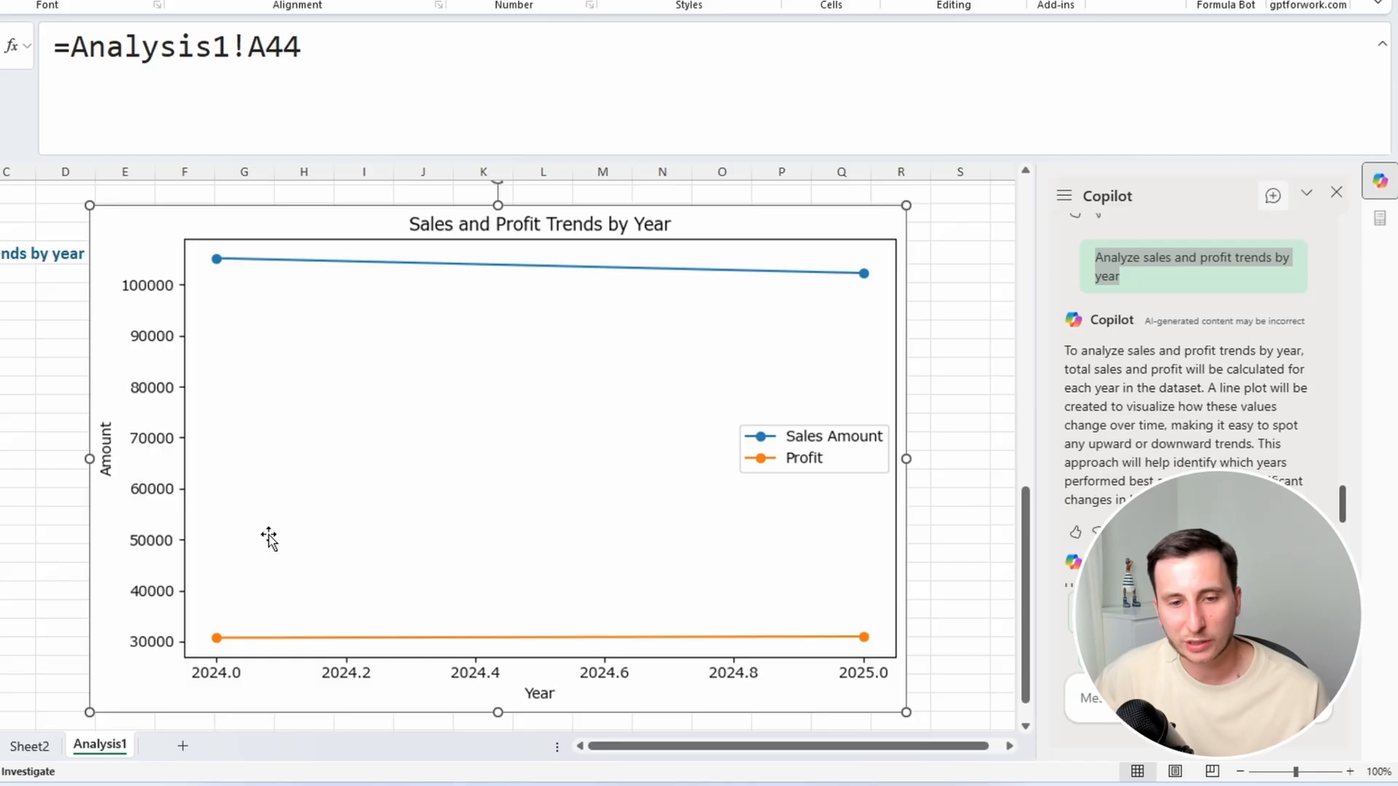
Shrink the Sales and Profit Trends by Year chart and place it below its heading, spanning about columns A to K
{"action": "left_click_drag", "start_coordinate": [559, 459], "coordinate": [568, 413]}
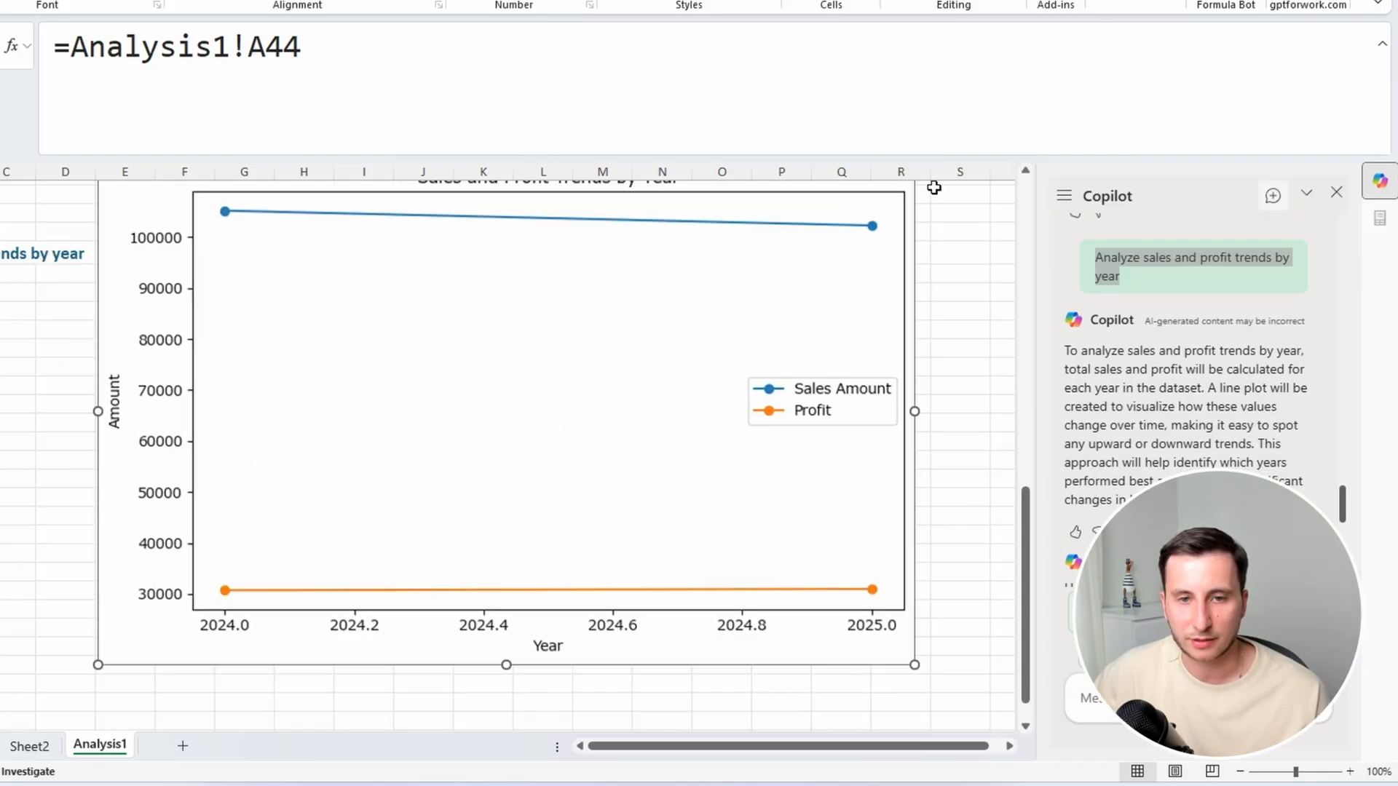
{"action": "left_click_drag", "start_coordinate": [907, 187], "coordinate": [390, 418]}
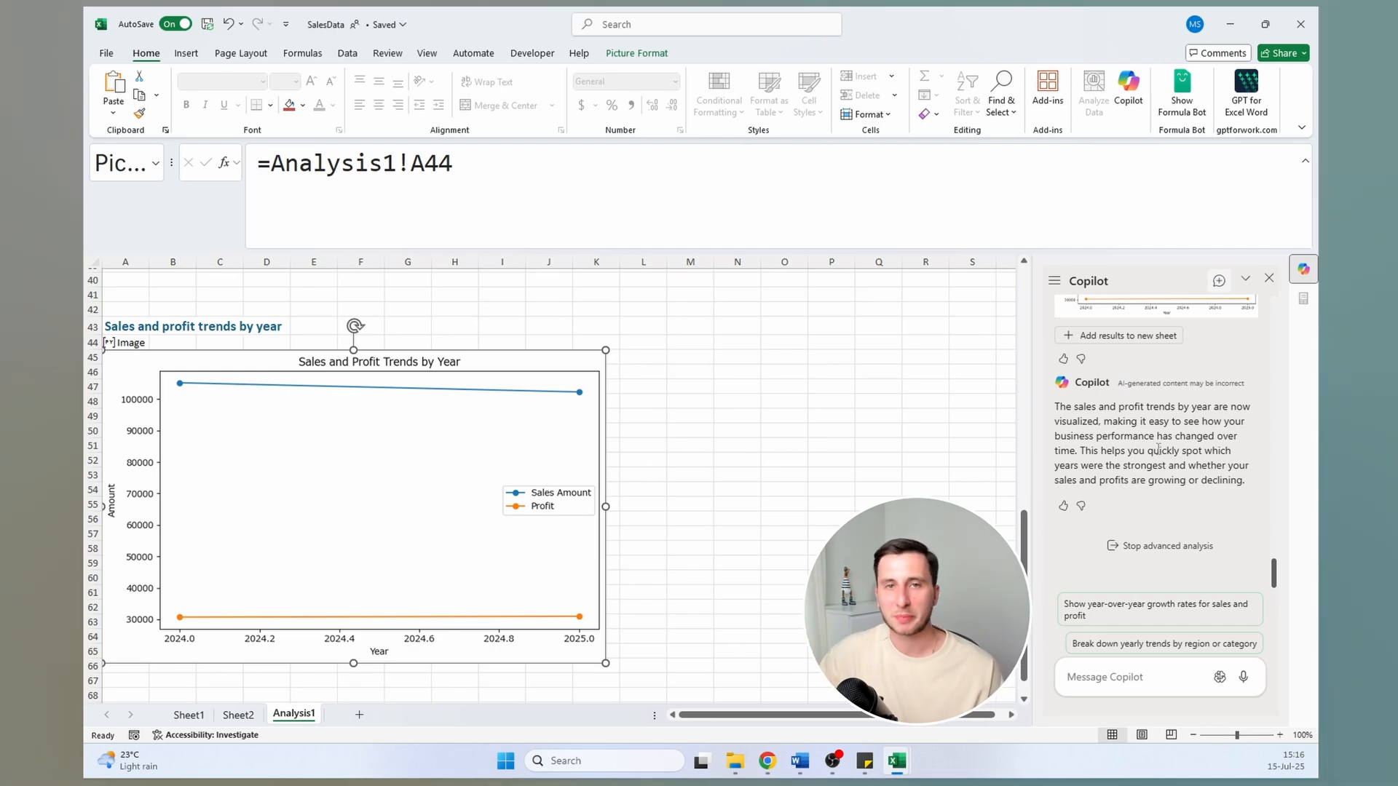
Stop Copilot's advanced analysis and return to the sales data on Sheet1, selecting cell G2 in the Profit column
{"action": "left_click", "coordinate": [1167, 546]}
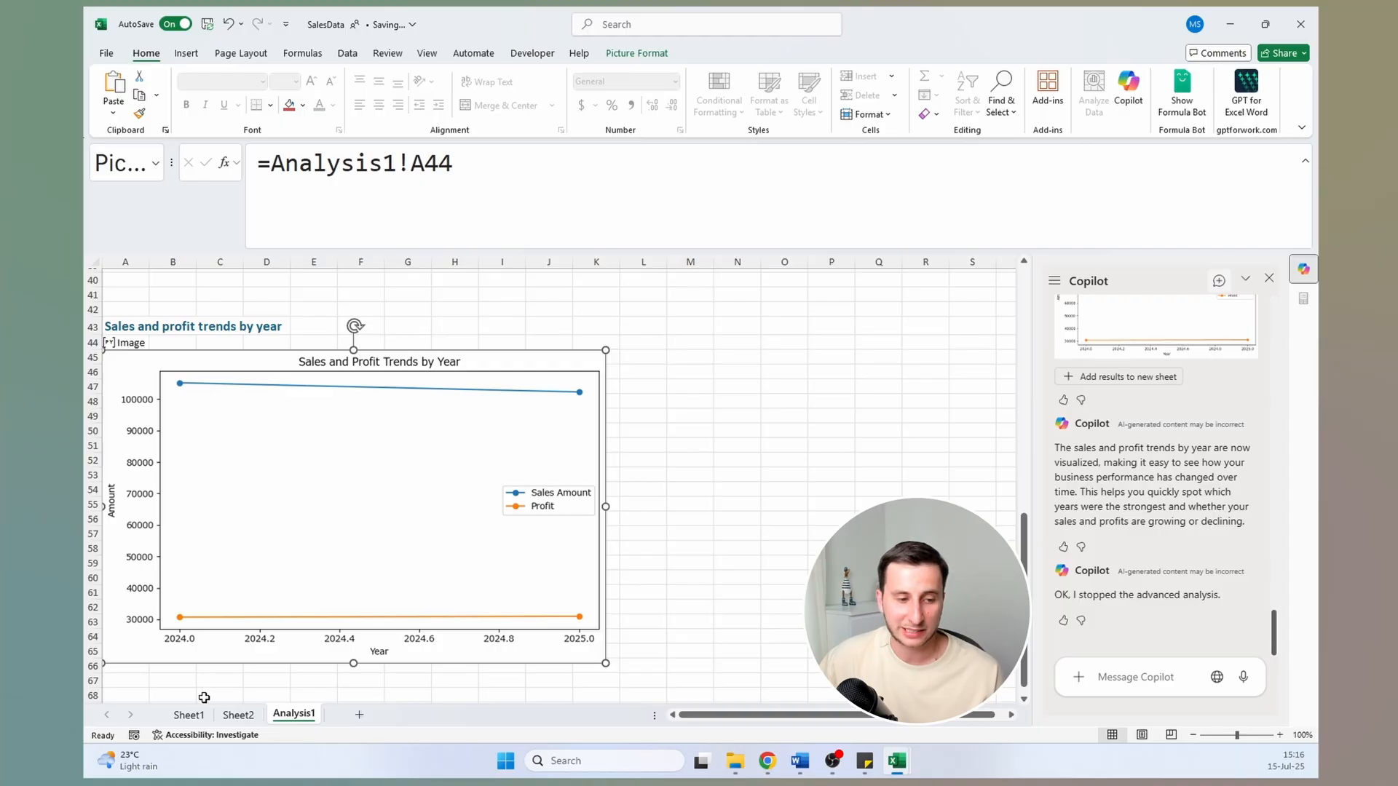
{"action": "left_click", "coordinate": [194, 718]}
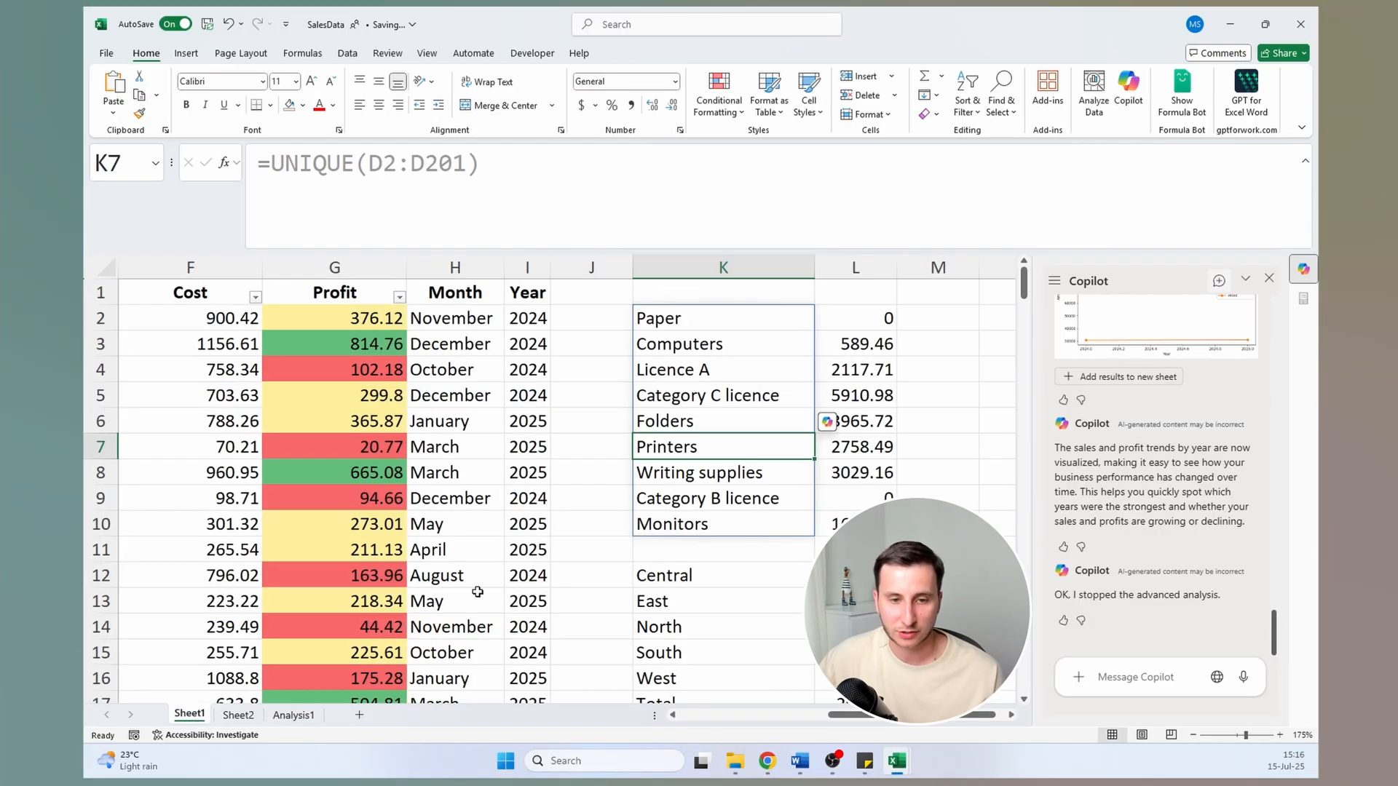
{"action": "left_click", "coordinate": [455, 343]}
{"action": "left_click", "coordinate": [334, 318]}
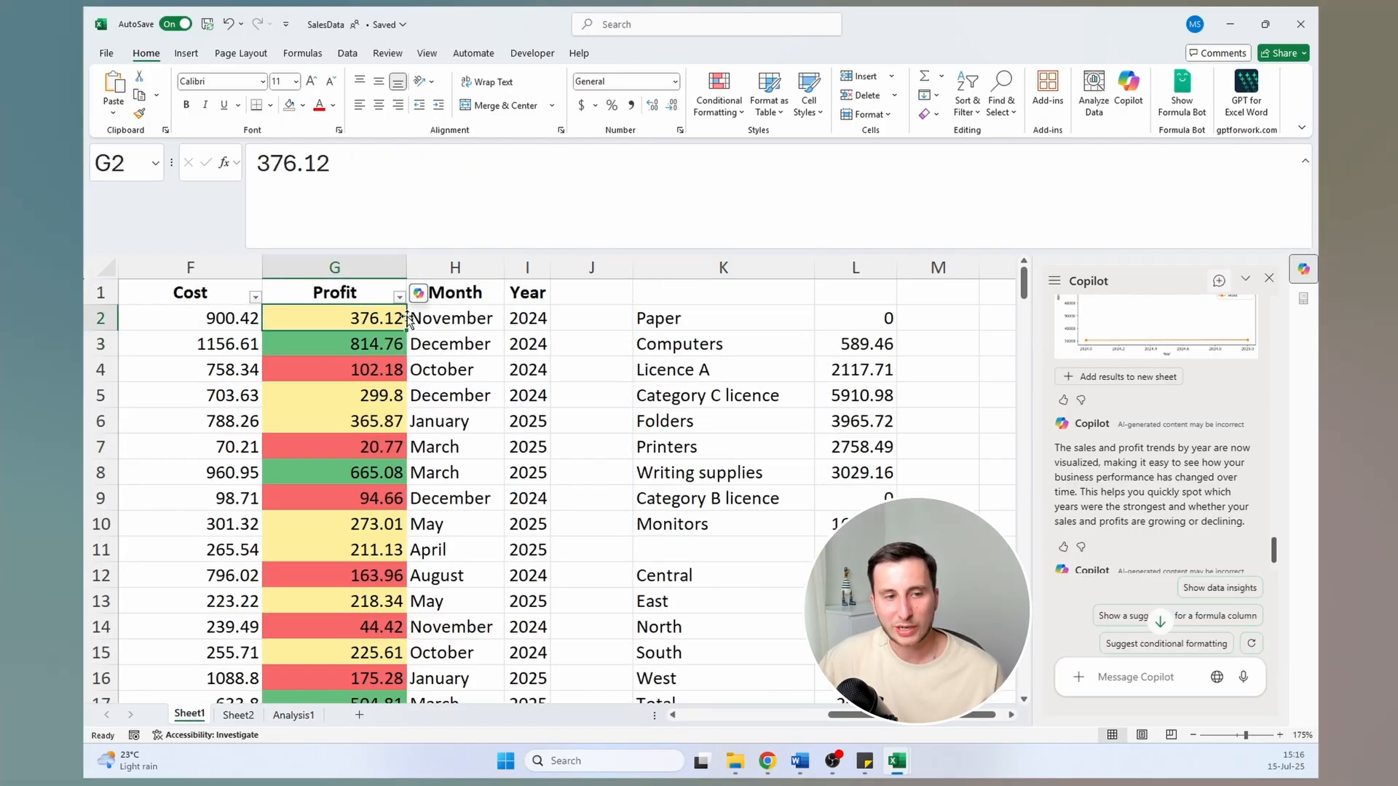
Start a new Copilot chat, send the prompt "add all insights to a grid" and read the reply
{"action": "left_click", "coordinate": [1218, 283]}
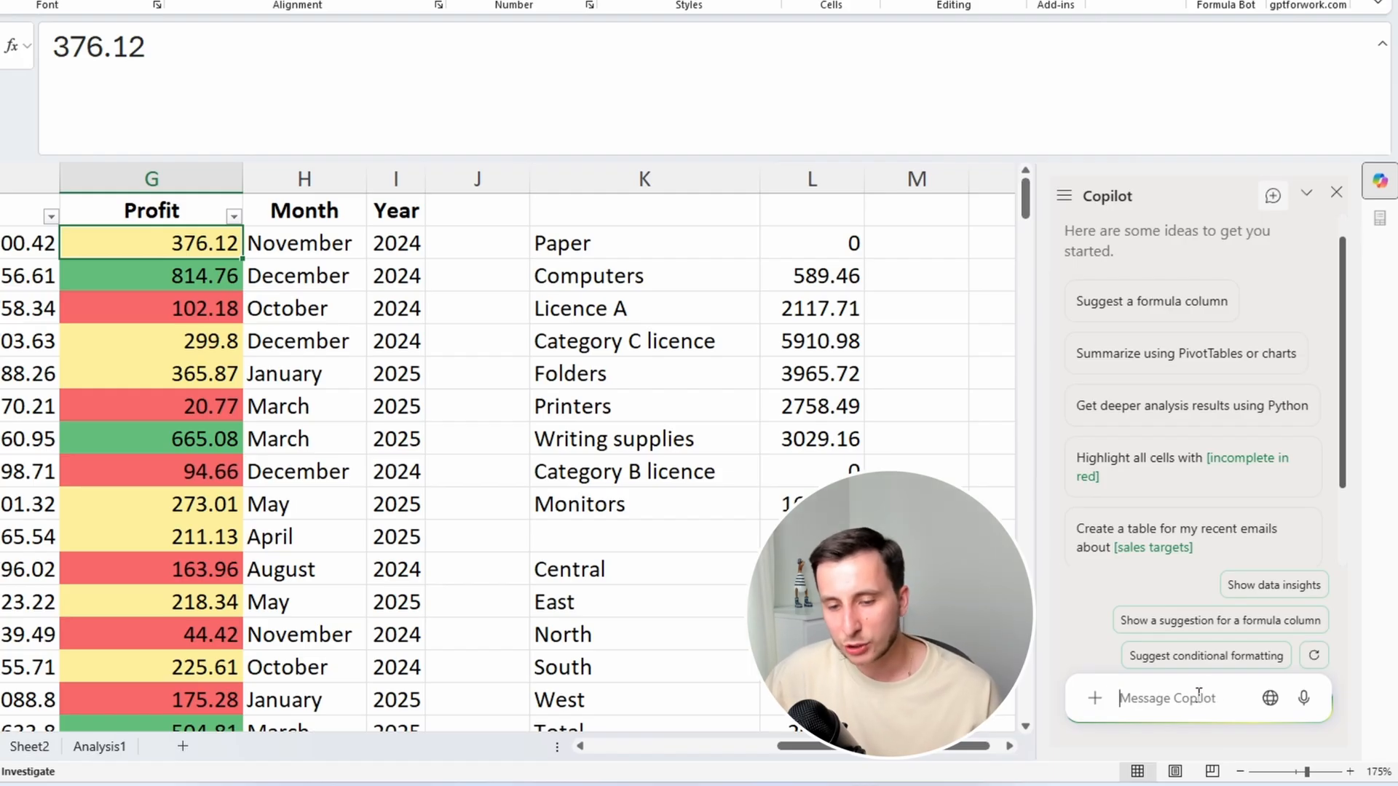
{"action": "type", "text": "add al"}
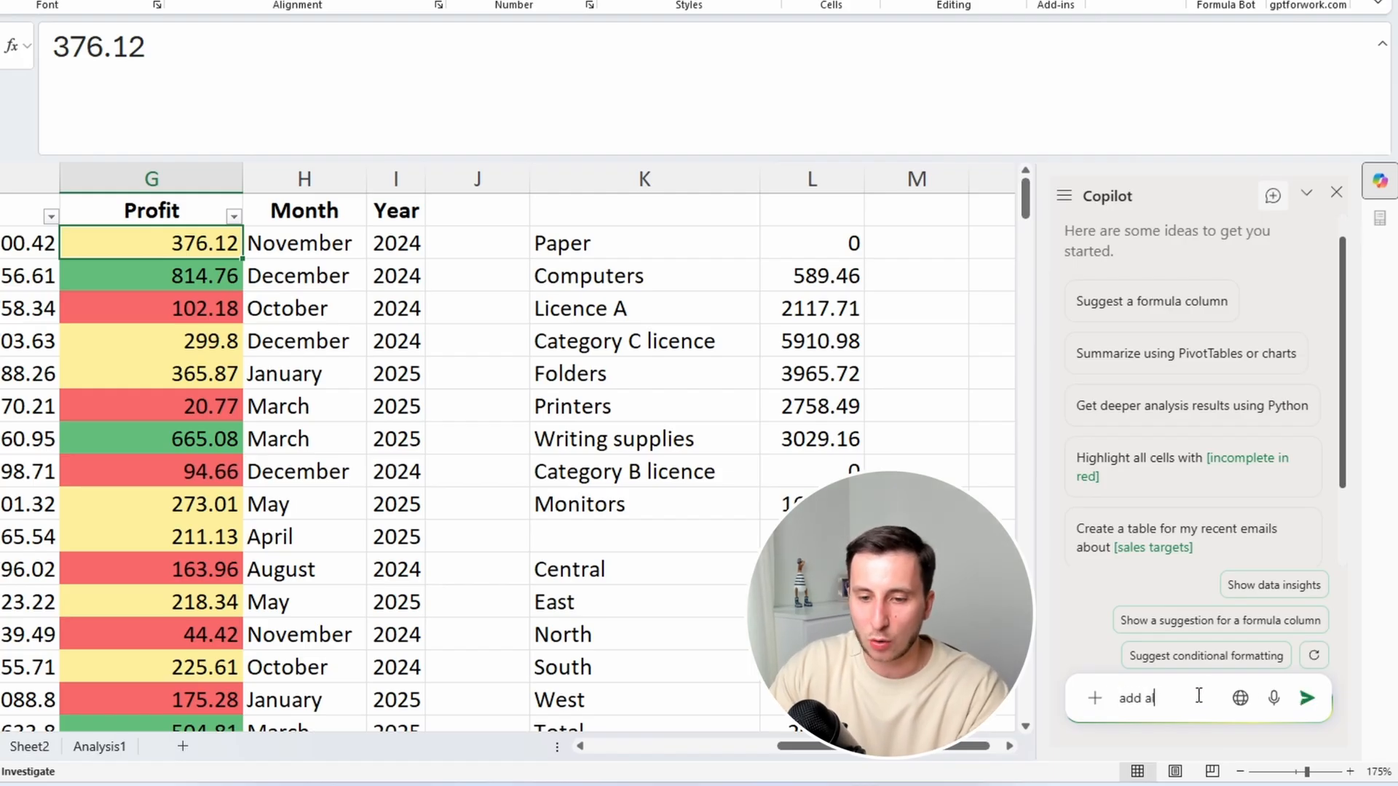
{"action": "type", "text": "l insights to a grid"}
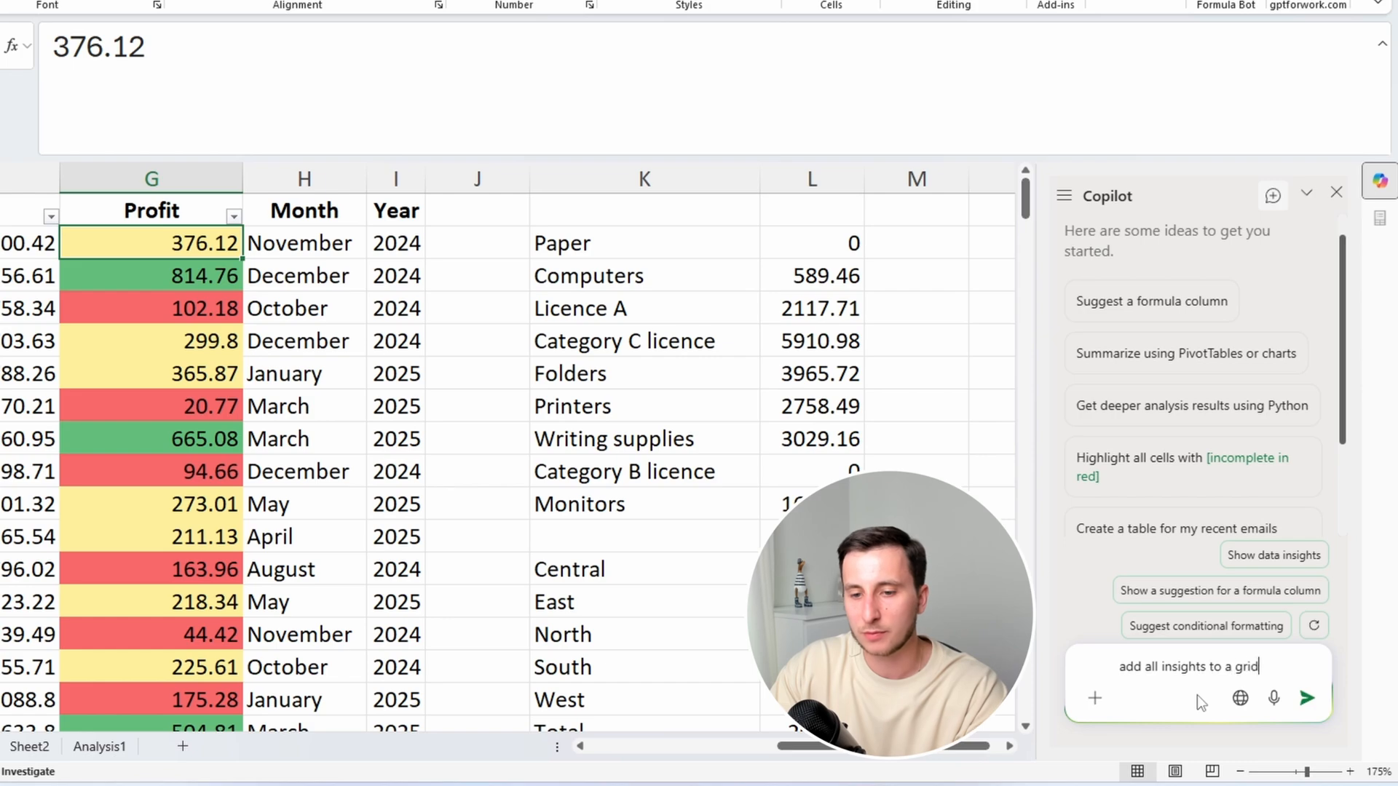
{"action": "key", "text": "Return"}
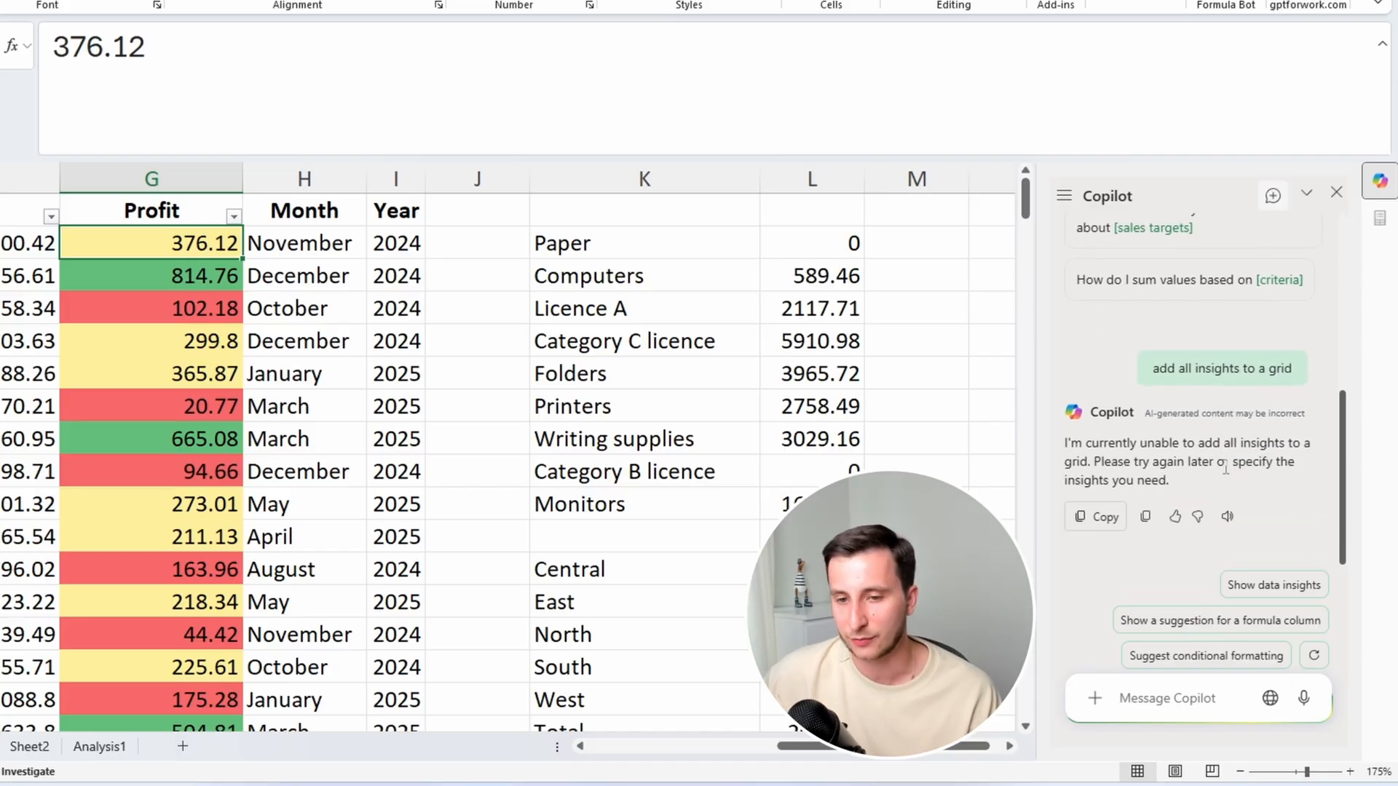
{"action": "left_click_drag", "start_coordinate": [1129, 385], "coordinate": [1206, 372]}
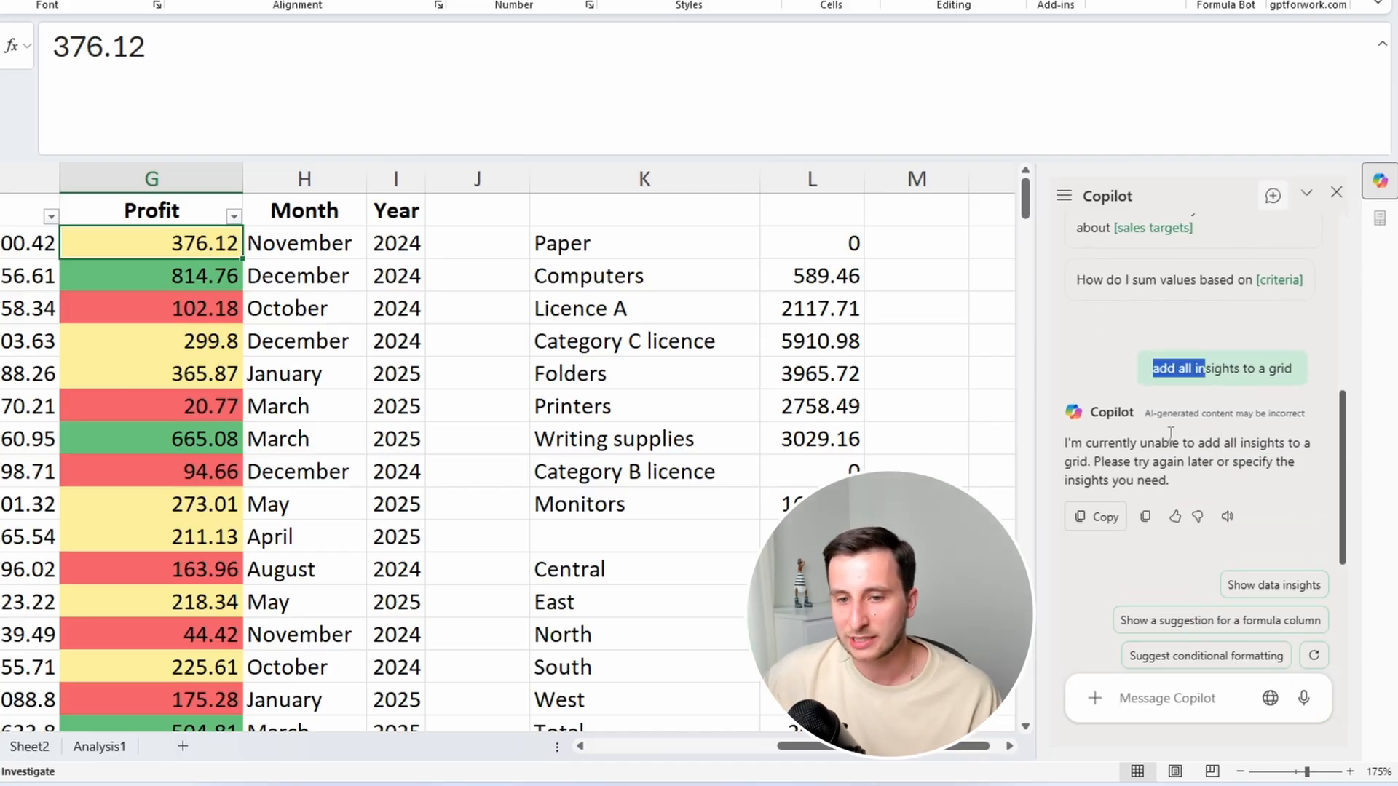
{"action": "left_click_drag", "start_coordinate": [1063, 446], "coordinate": [1226, 480]}
{"action": "left_click", "coordinate": [1195, 457]}
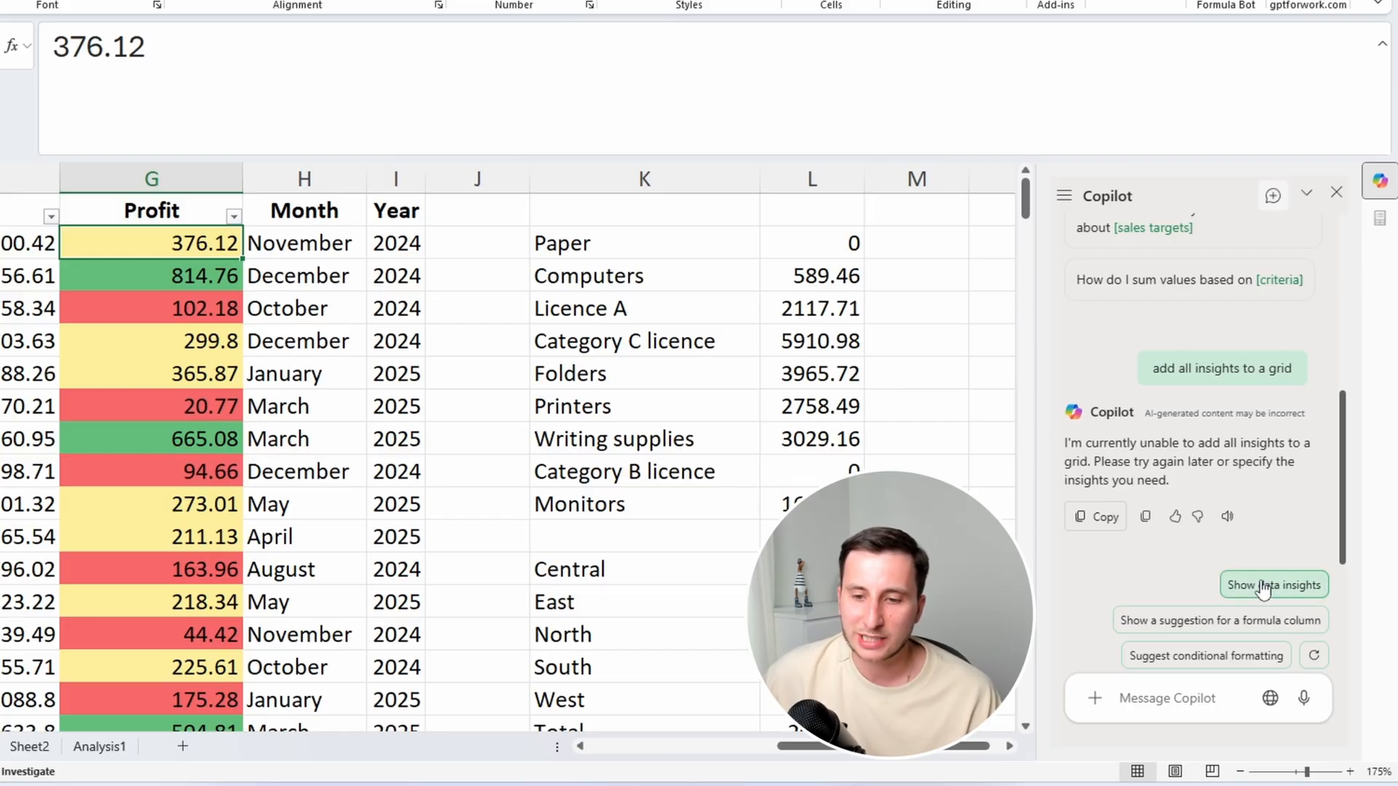
Send Copilot the prompt "show all insights from this data"
{"action": "left_click", "coordinate": [1178, 700]}
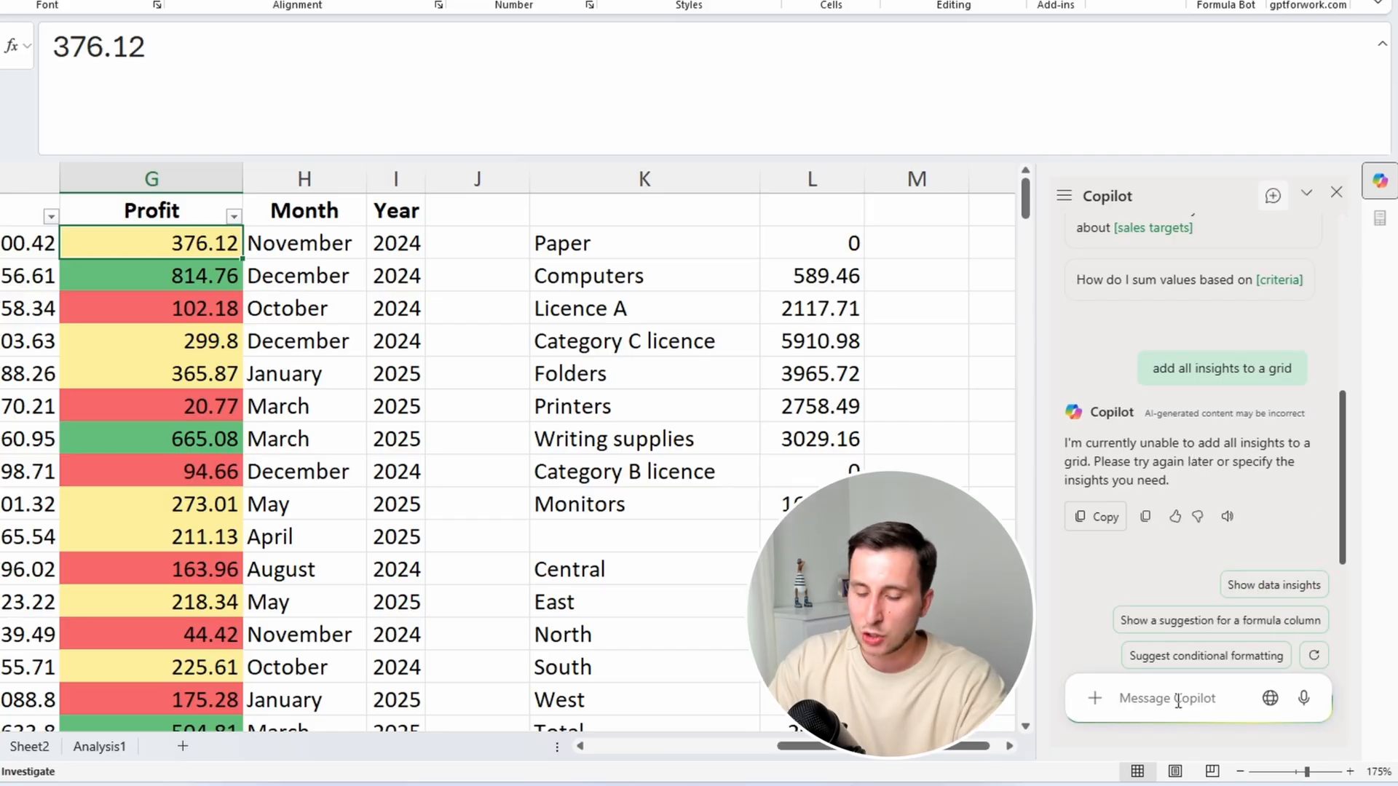
{"action": "type", "text": "sdh"}
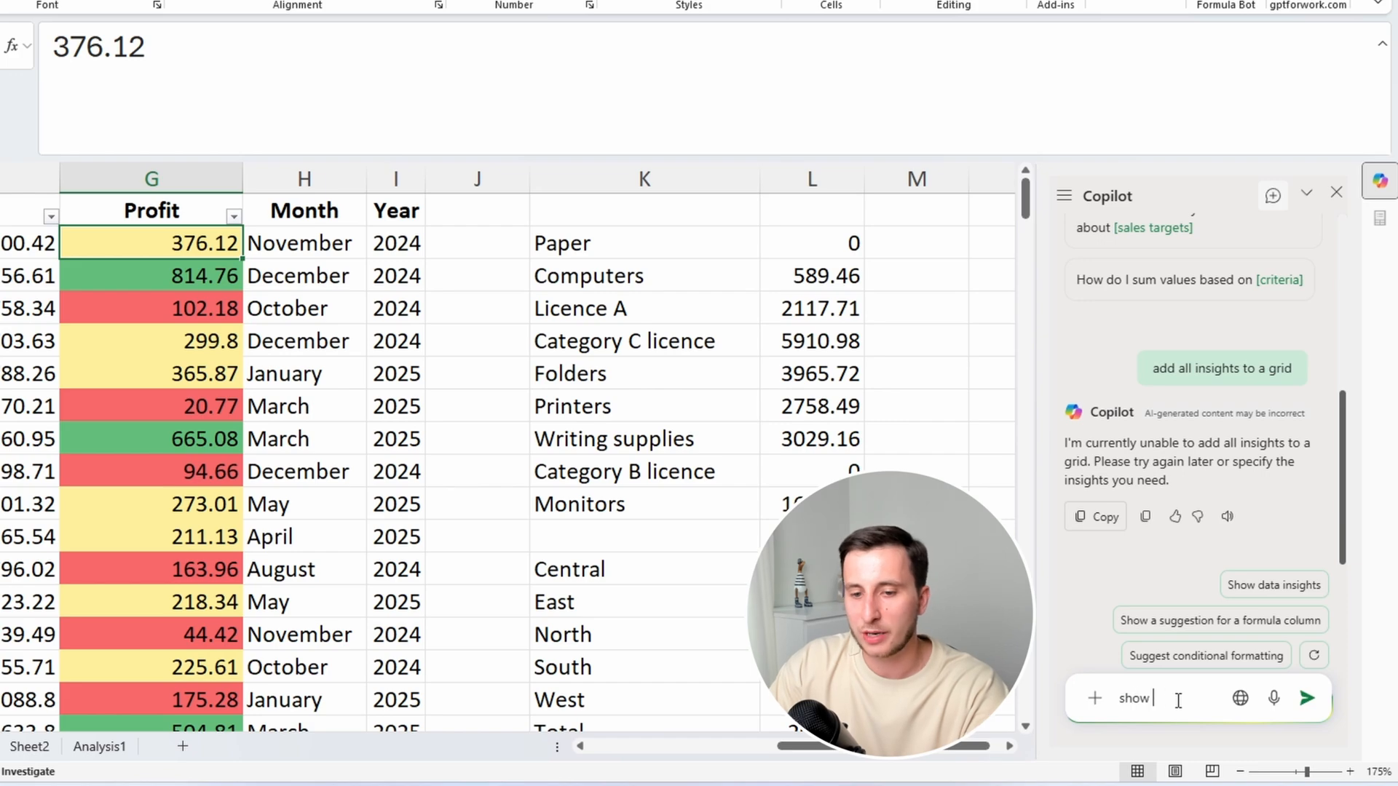
{"action": "type", "text": "w all insights from ths"}
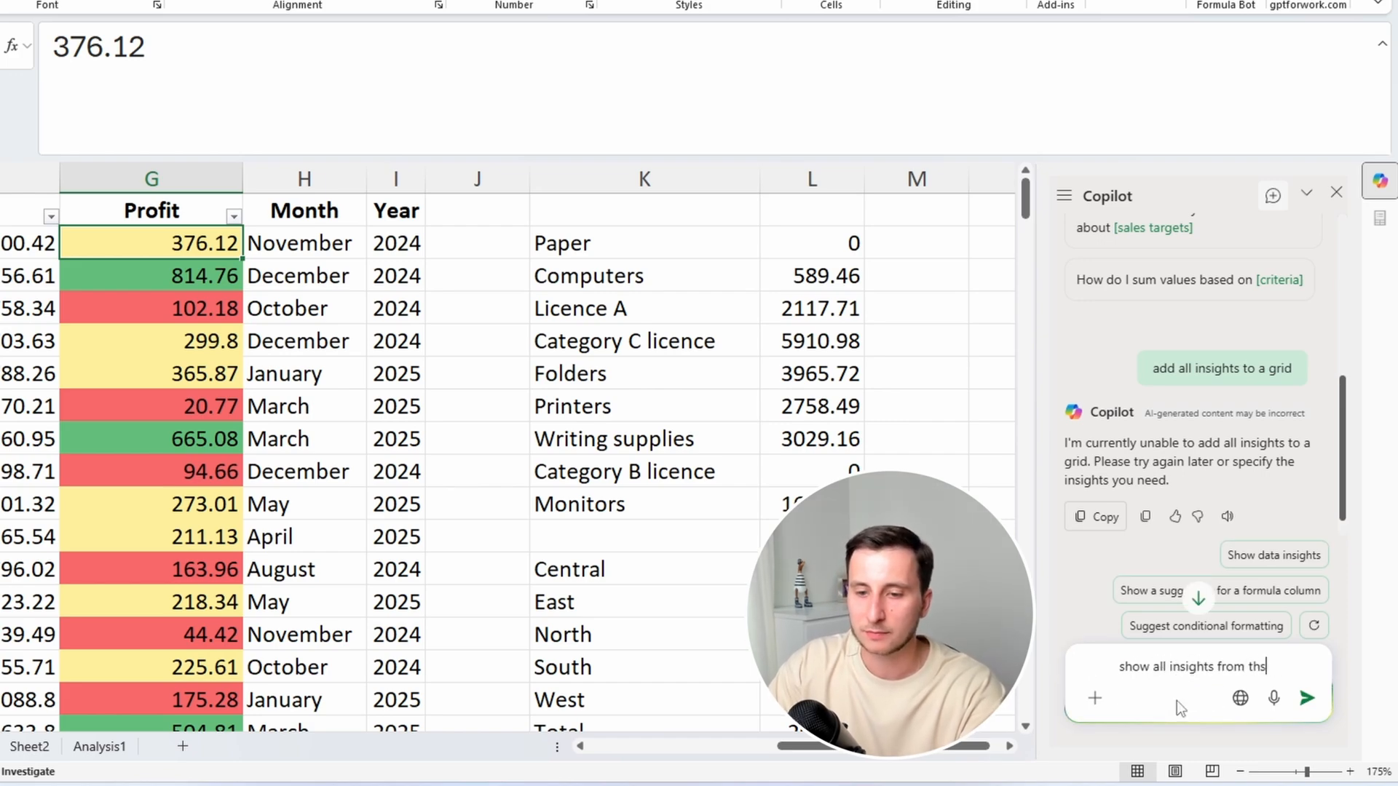
{"action": "key", "text": "BackSpace"}
{"action": "type", "text": "is data"}
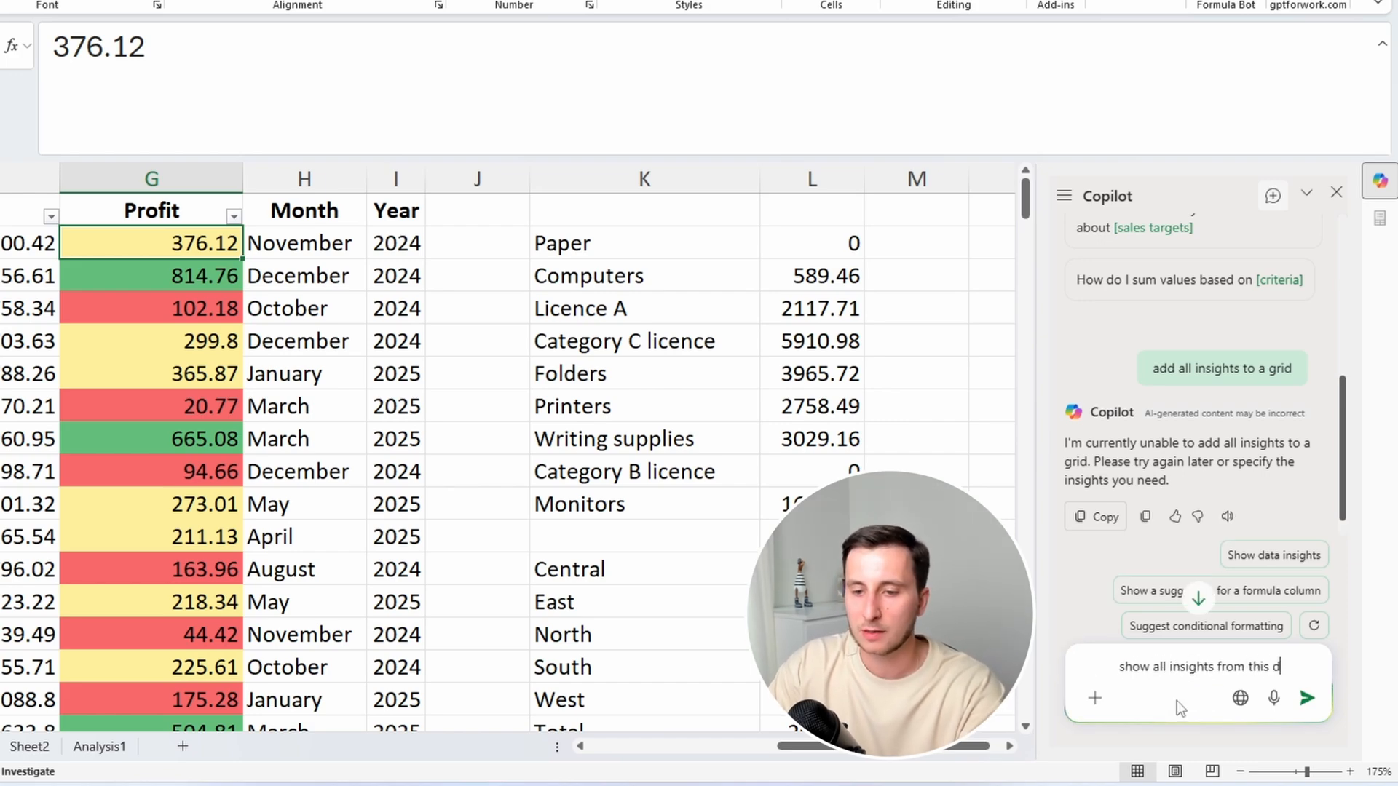
{"action": "key", "text": "Return"}
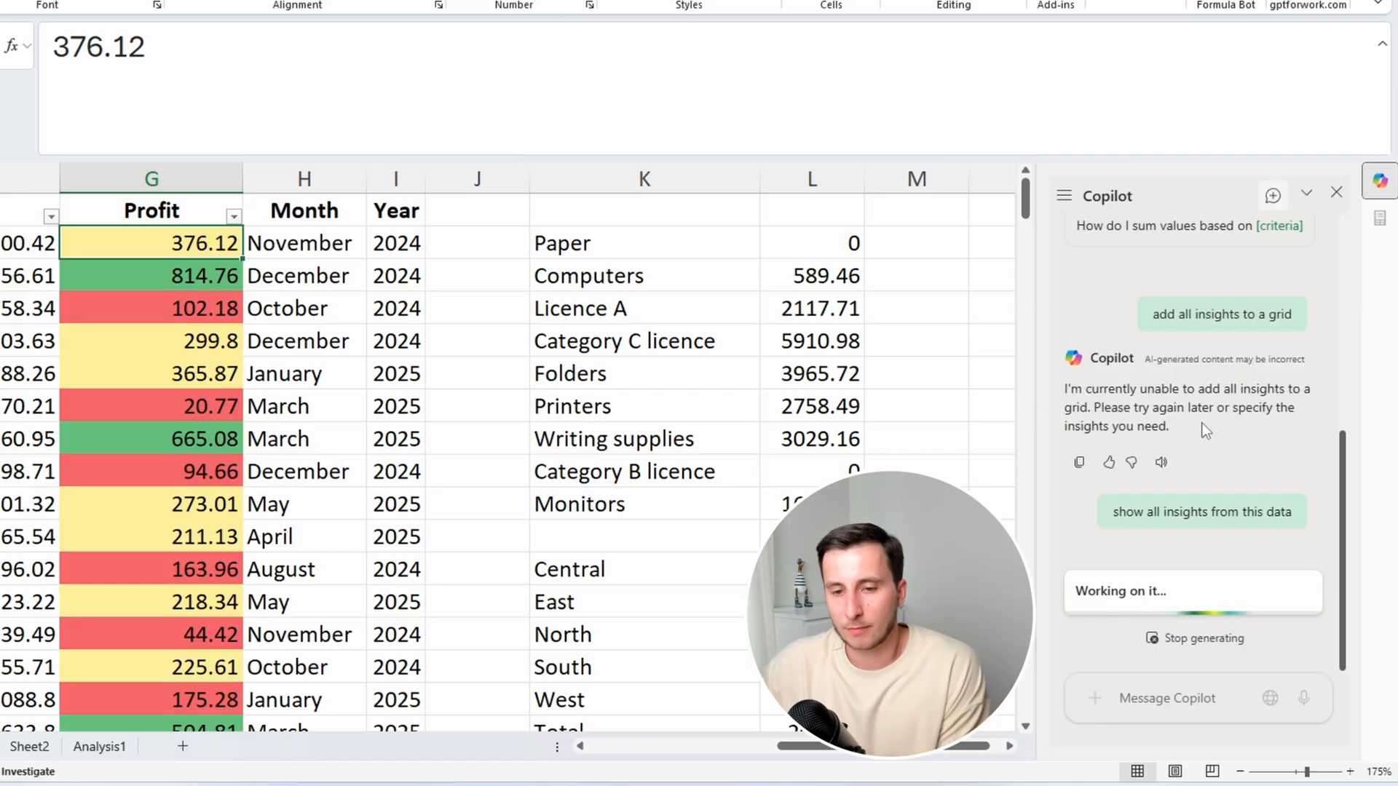
Review the sales table's columns and compare Copilot's reply with the "show all insights from this data" prompt
{"action": "left_click_drag", "start_coordinate": [874, 746], "coordinate": [682, 750]}
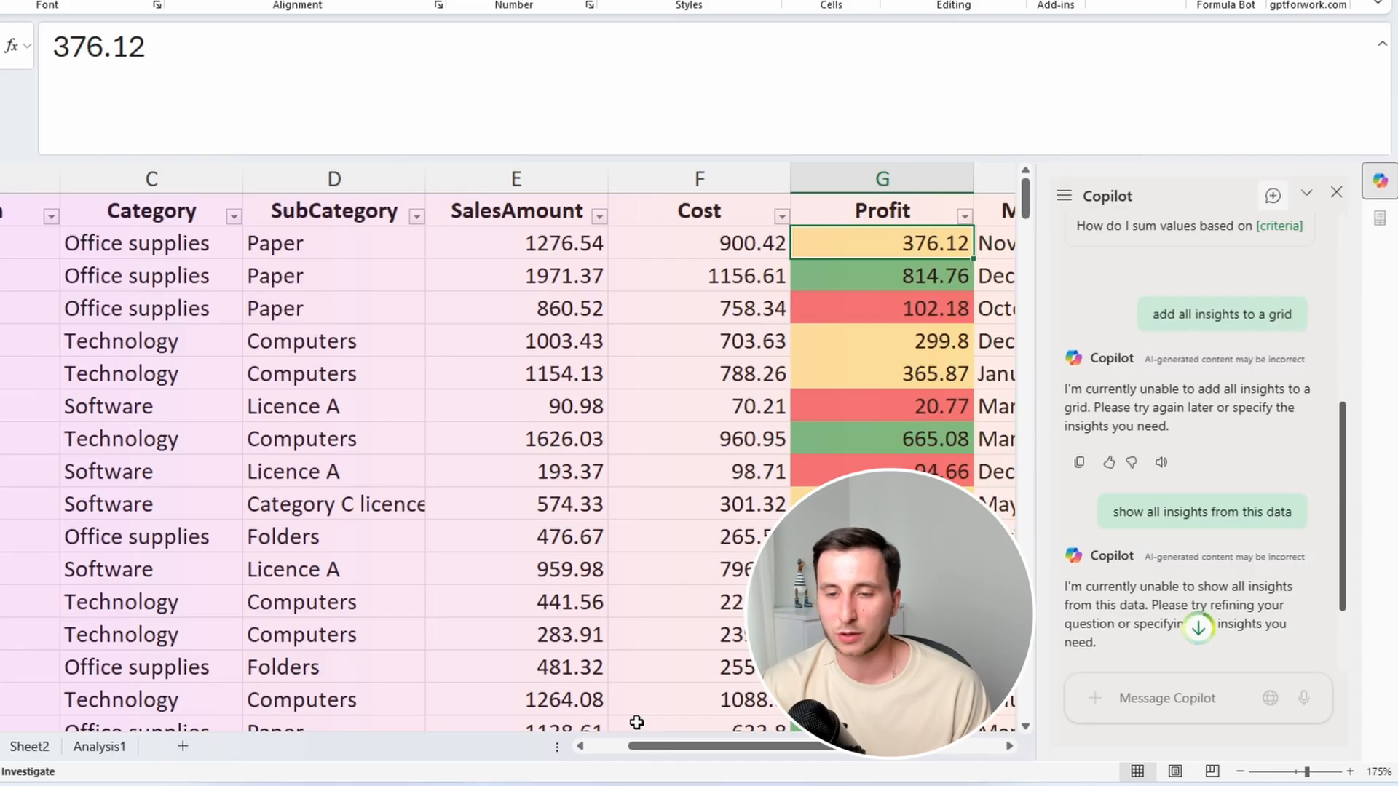
{"action": "scroll", "coordinate": [1318, 490], "scroll_direction": "down", "scroll_amount": 3}
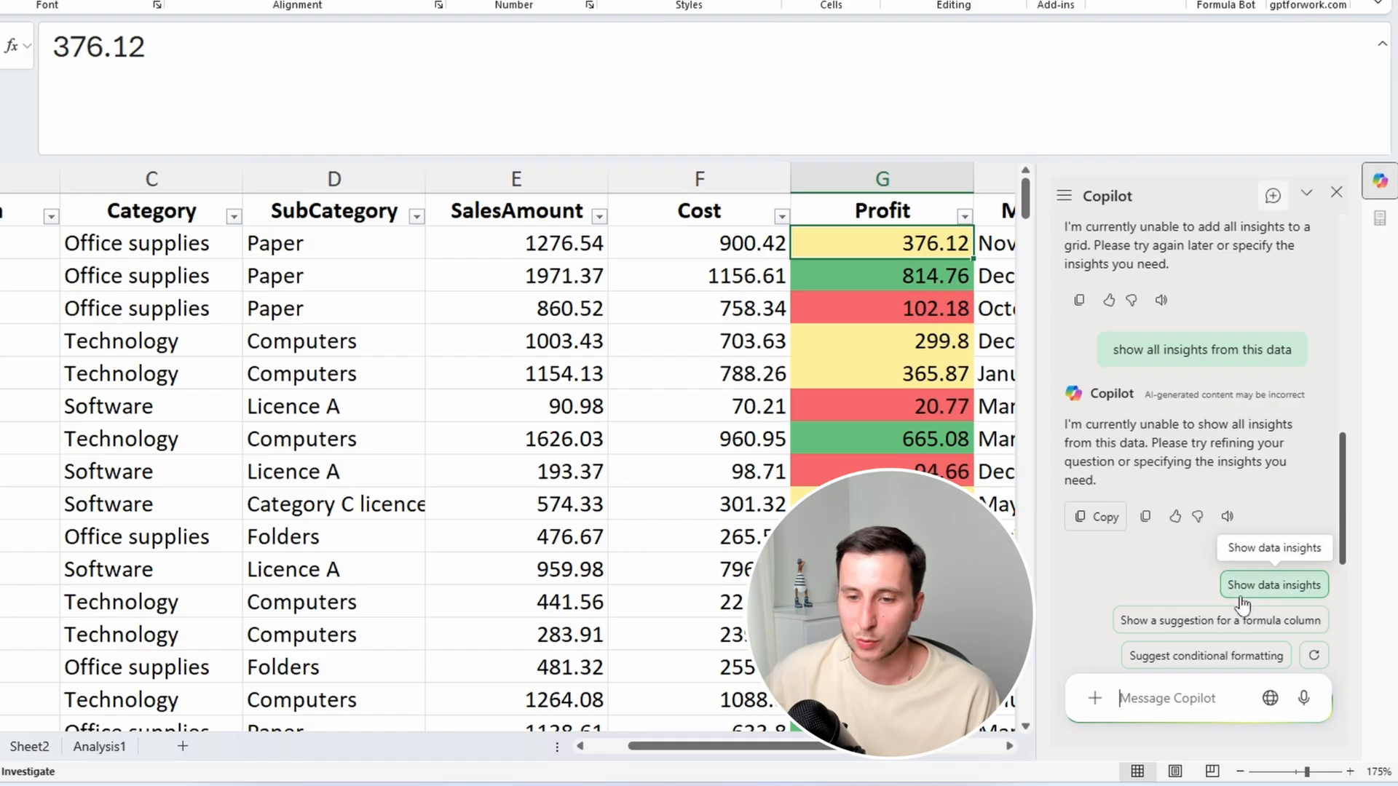
{"action": "left_click_drag", "start_coordinate": [1120, 344], "coordinate": [1317, 360]}
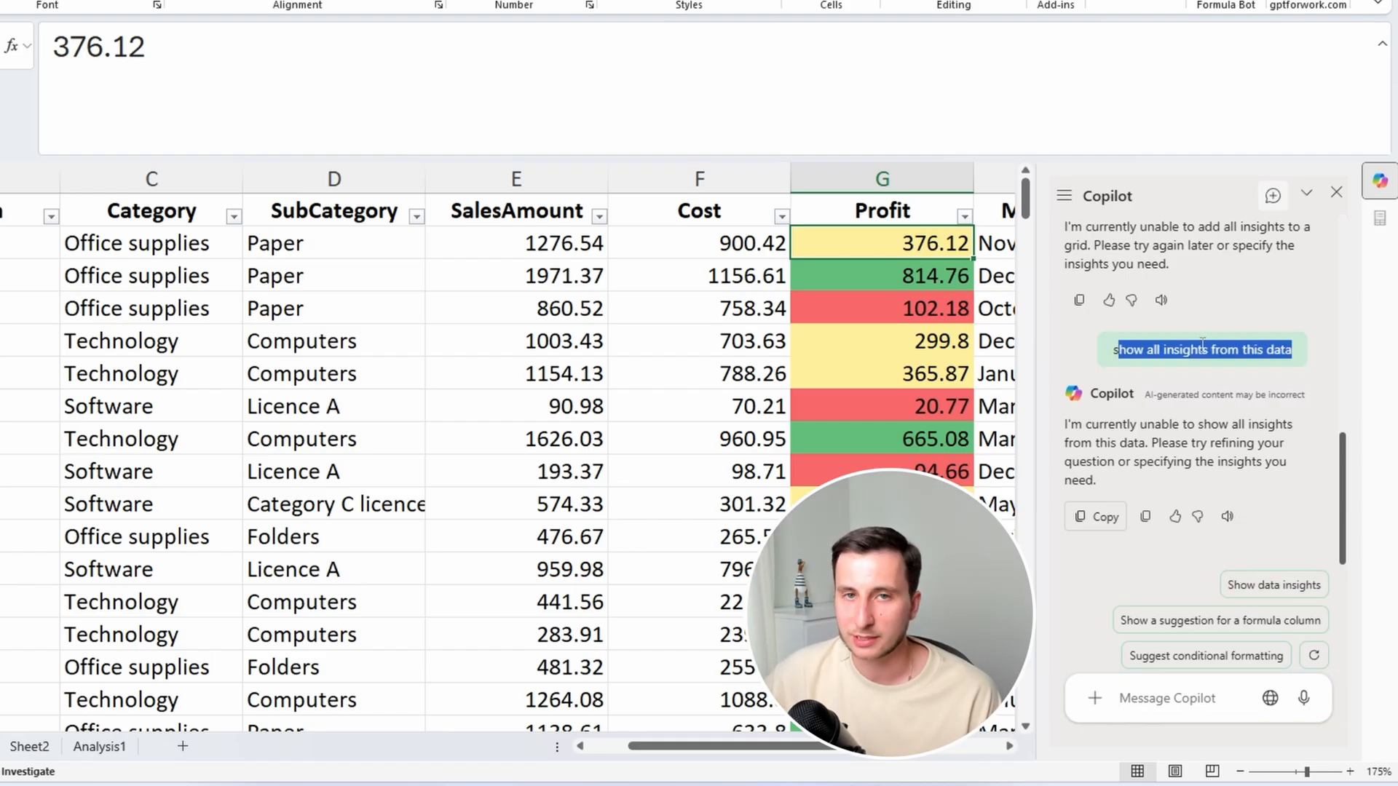
{"action": "left_click_drag", "start_coordinate": [1113, 364], "coordinate": [1270, 357]}
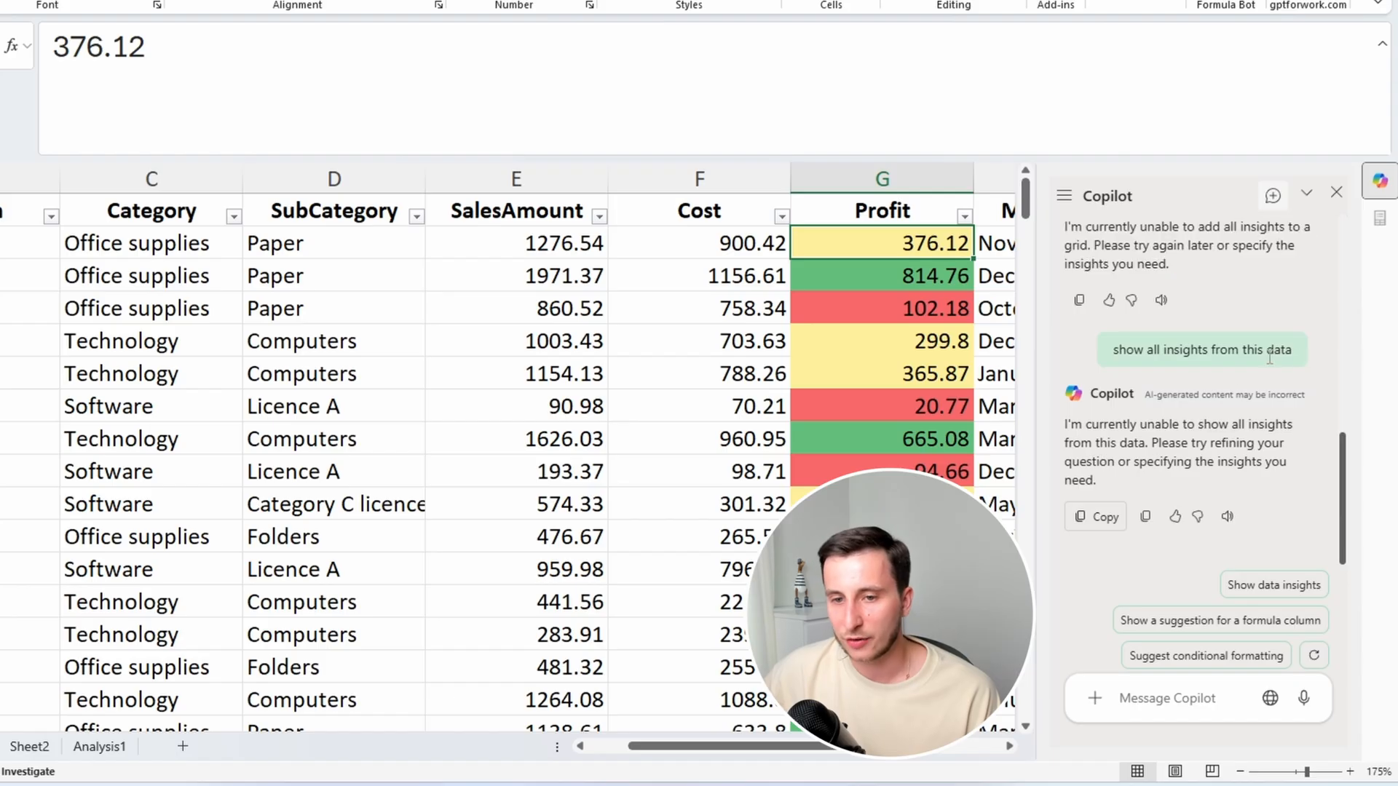
{"action": "left_click_drag", "start_coordinate": [1094, 425], "coordinate": [1318, 432]}
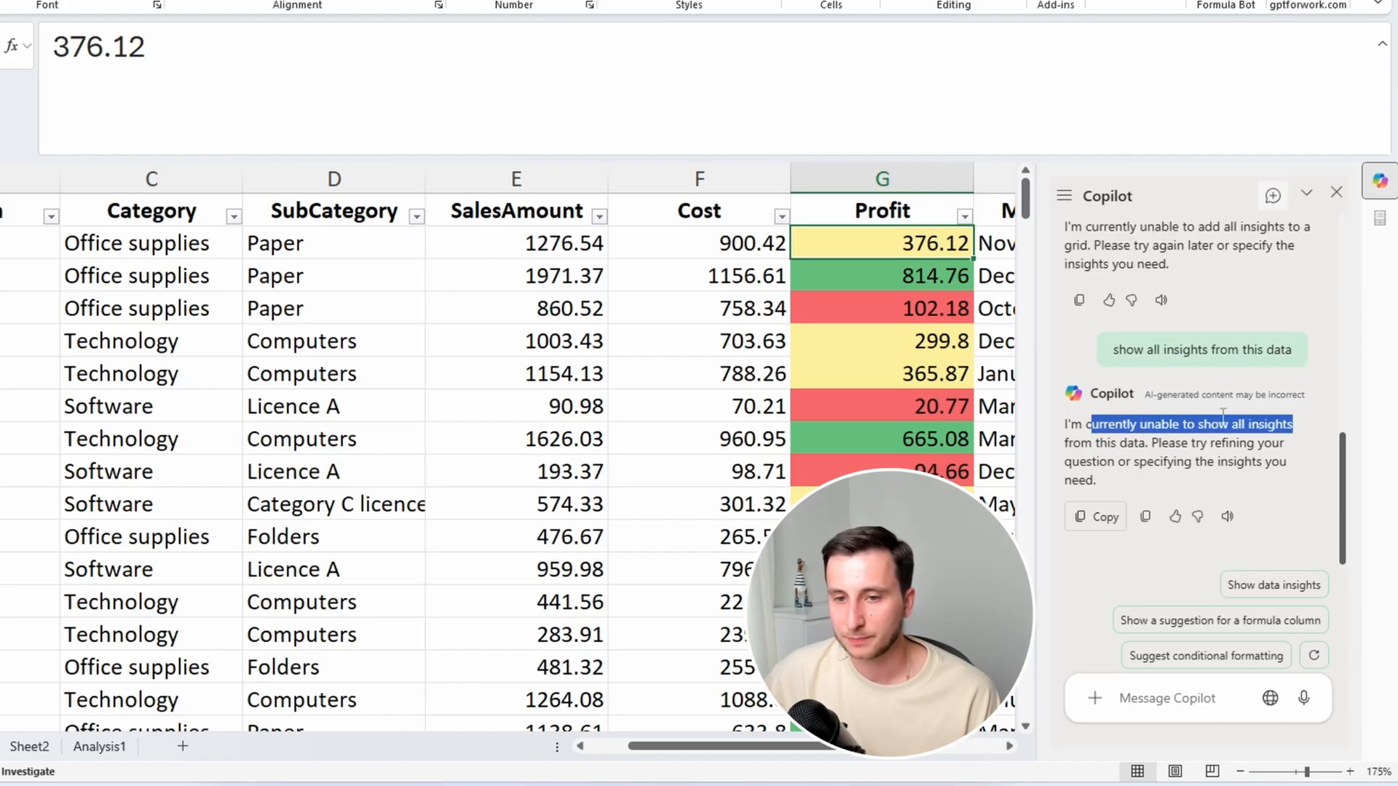
{"action": "left_click_drag", "start_coordinate": [1114, 351], "coordinate": [1323, 356]}
{"action": "left_click", "coordinate": [1126, 478]}
{"action": "left_click_drag", "start_coordinate": [1130, 486], "coordinate": [1074, 426]}
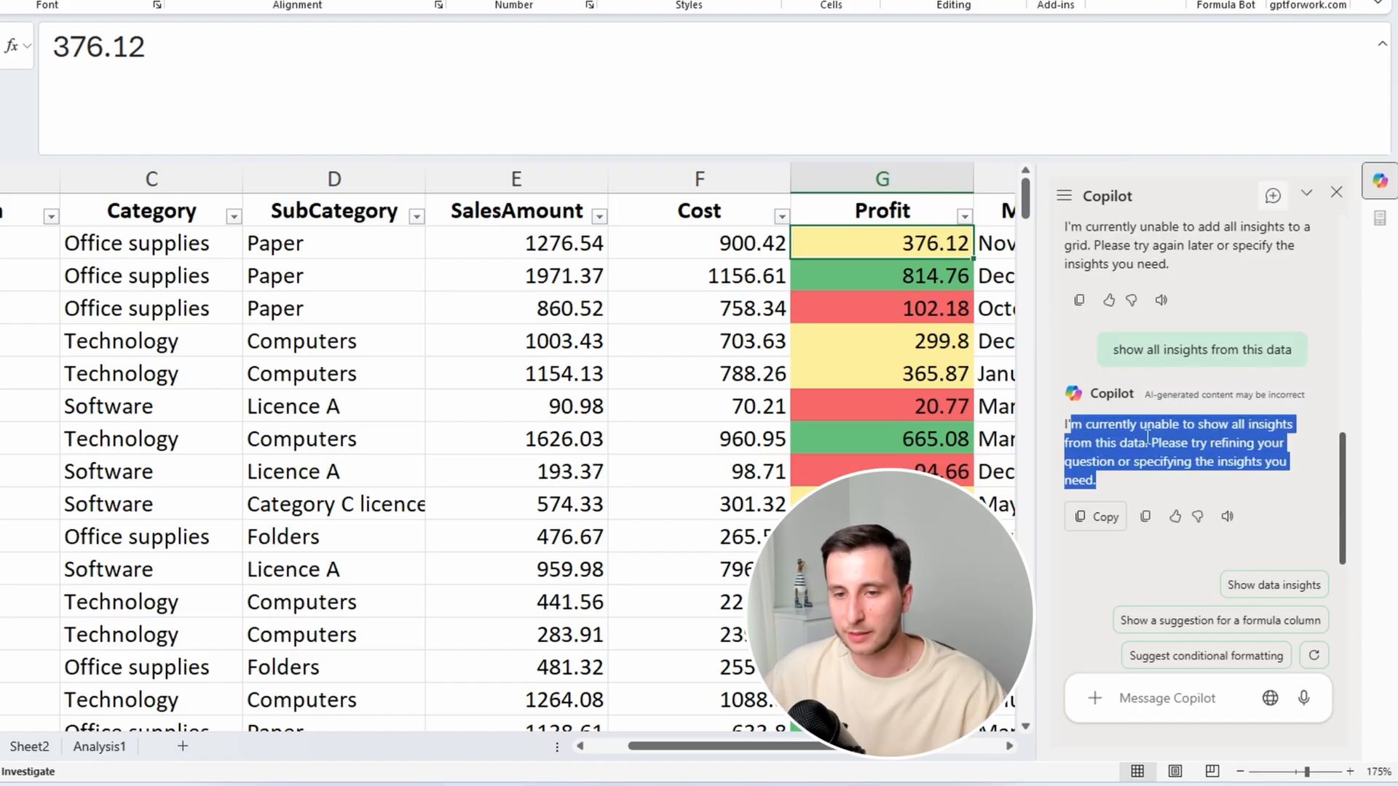
{"action": "left_click", "coordinate": [1158, 434]}
{"action": "left_click_drag", "start_coordinate": [1114, 349], "coordinate": [1327, 355]}
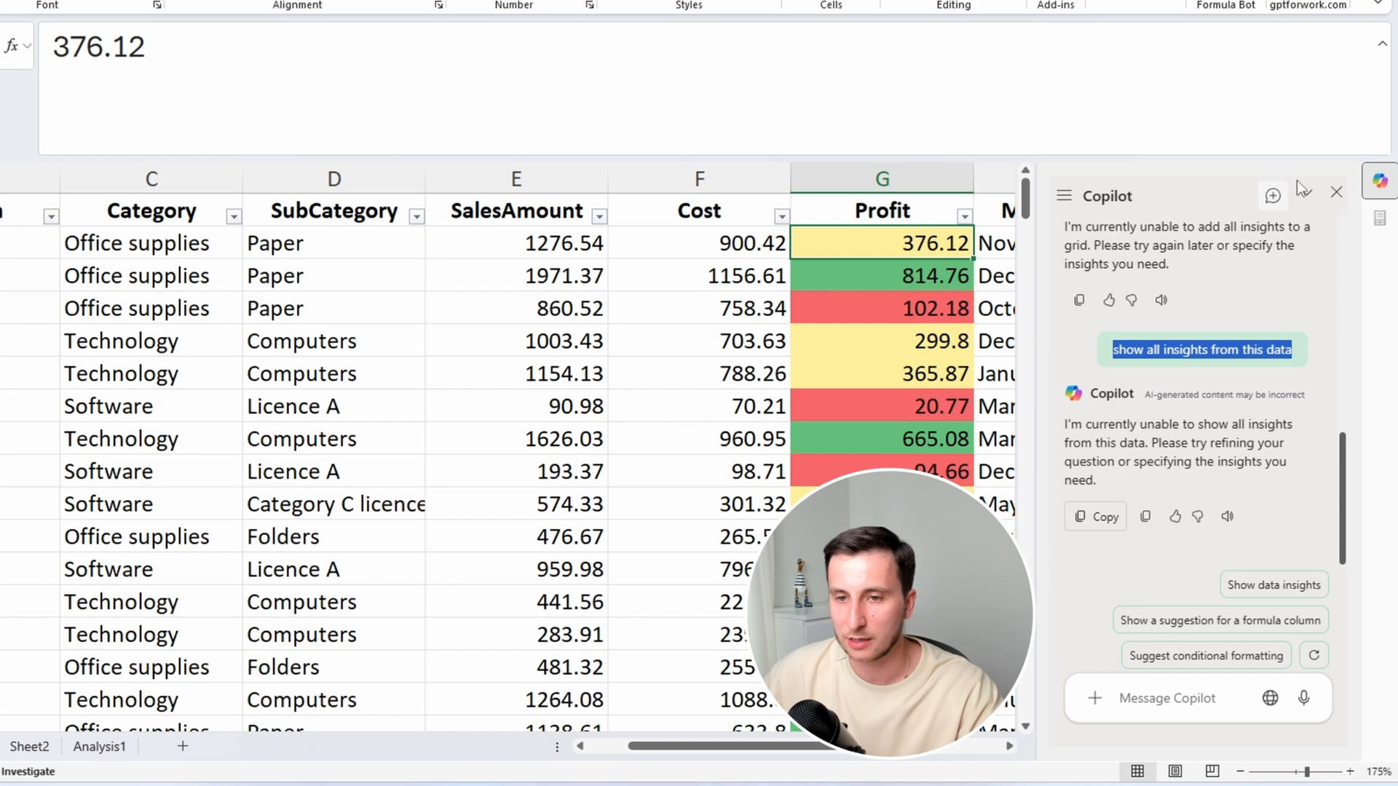
Start a fresh Copilot chat and send the prompt "show all insights from data"
{"action": "left_click", "coordinate": [1274, 195]}
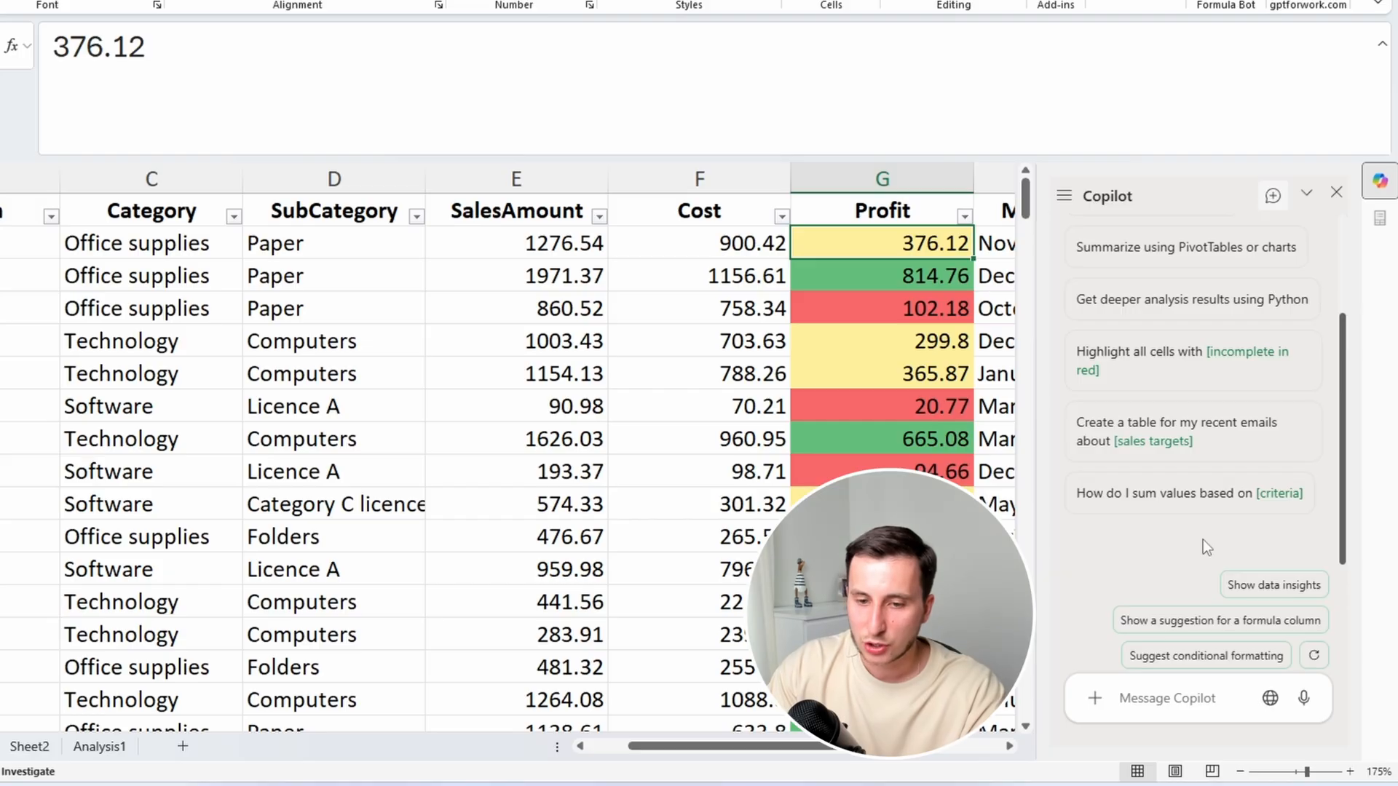
{"action": "left_click", "coordinate": [1178, 695]}
{"action": "type", "text": "sh"}
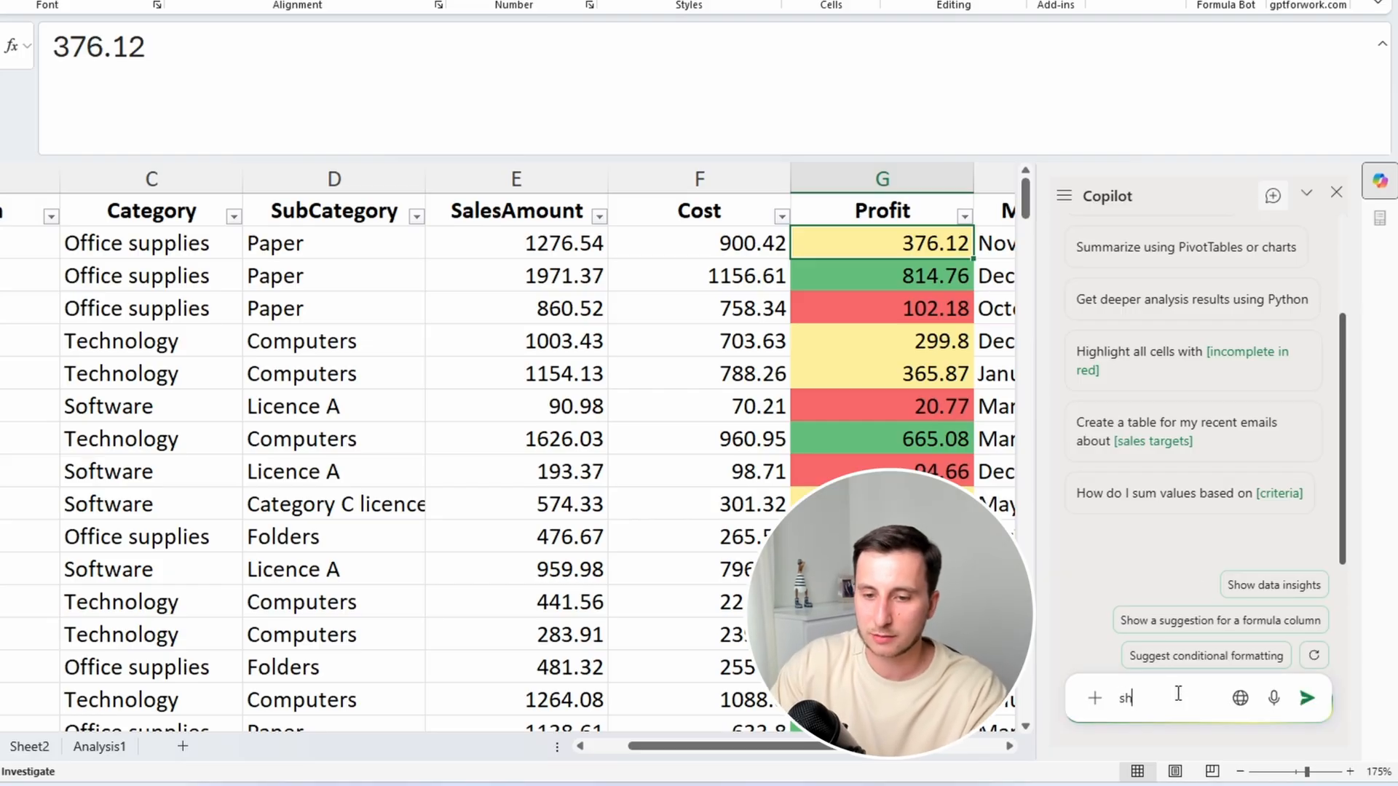
{"action": "type", "text": "ow all insights from data"}
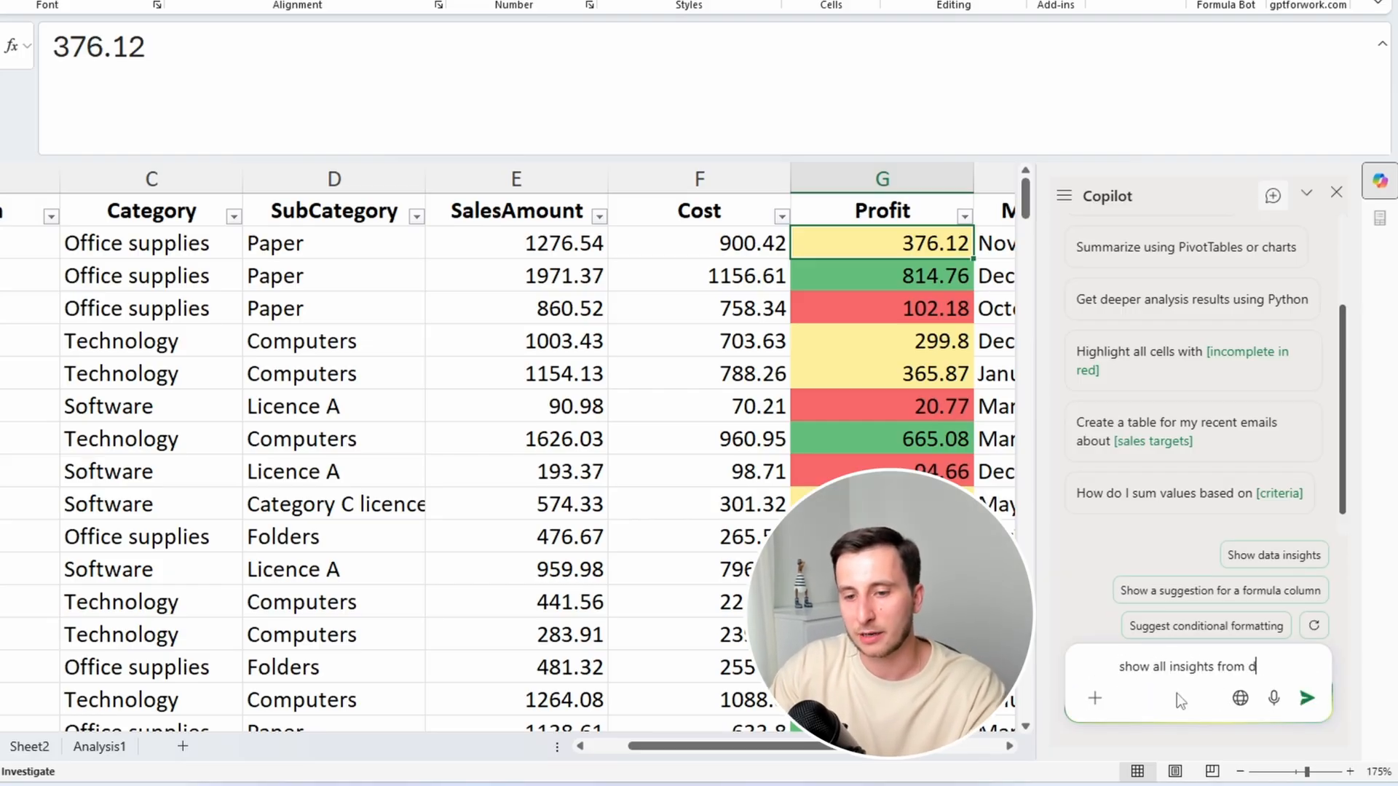
{"action": "key", "text": "Return"}
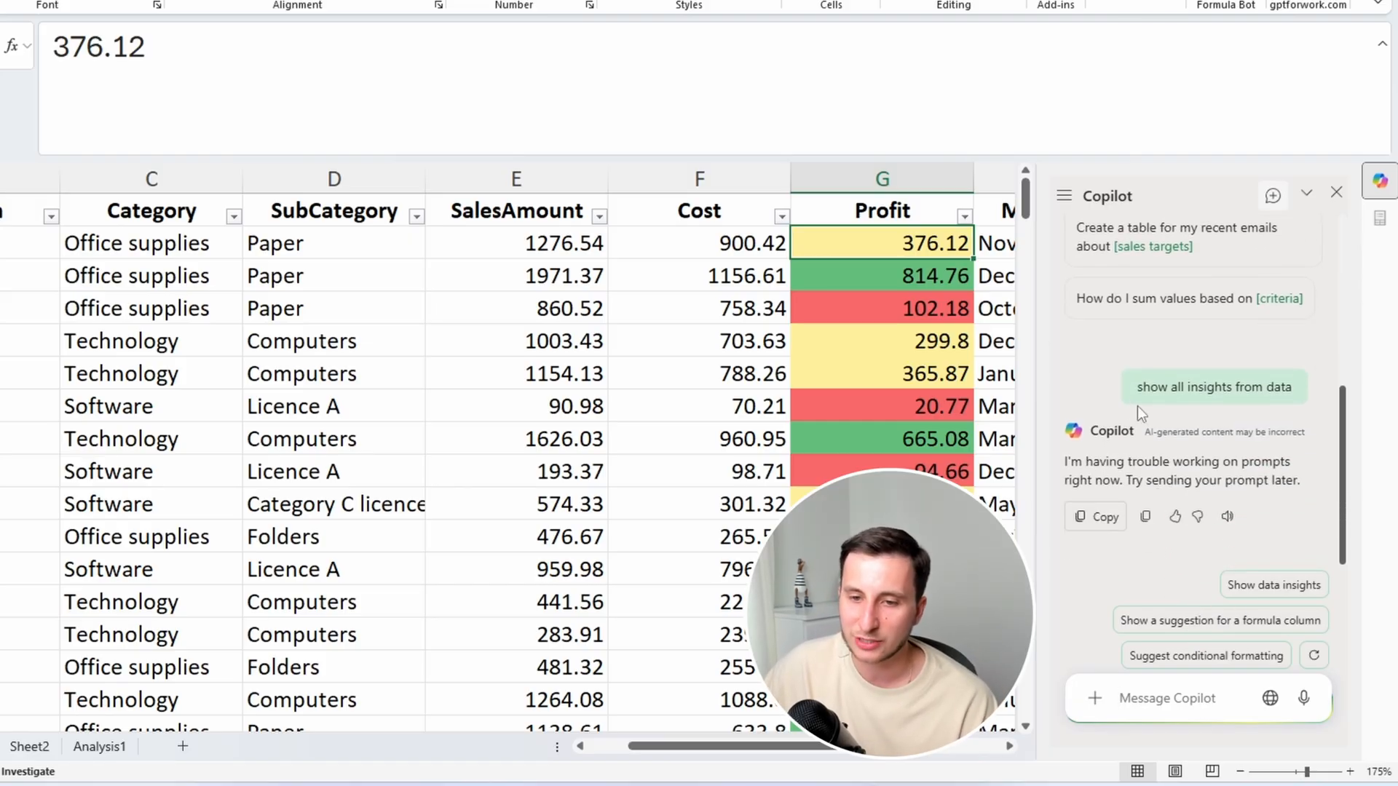
Submit Copilot's suggested "Show data insights" prompt and review its reply to the previous request
{"action": "left_click_drag", "start_coordinate": [1138, 386], "coordinate": [1314, 390]}
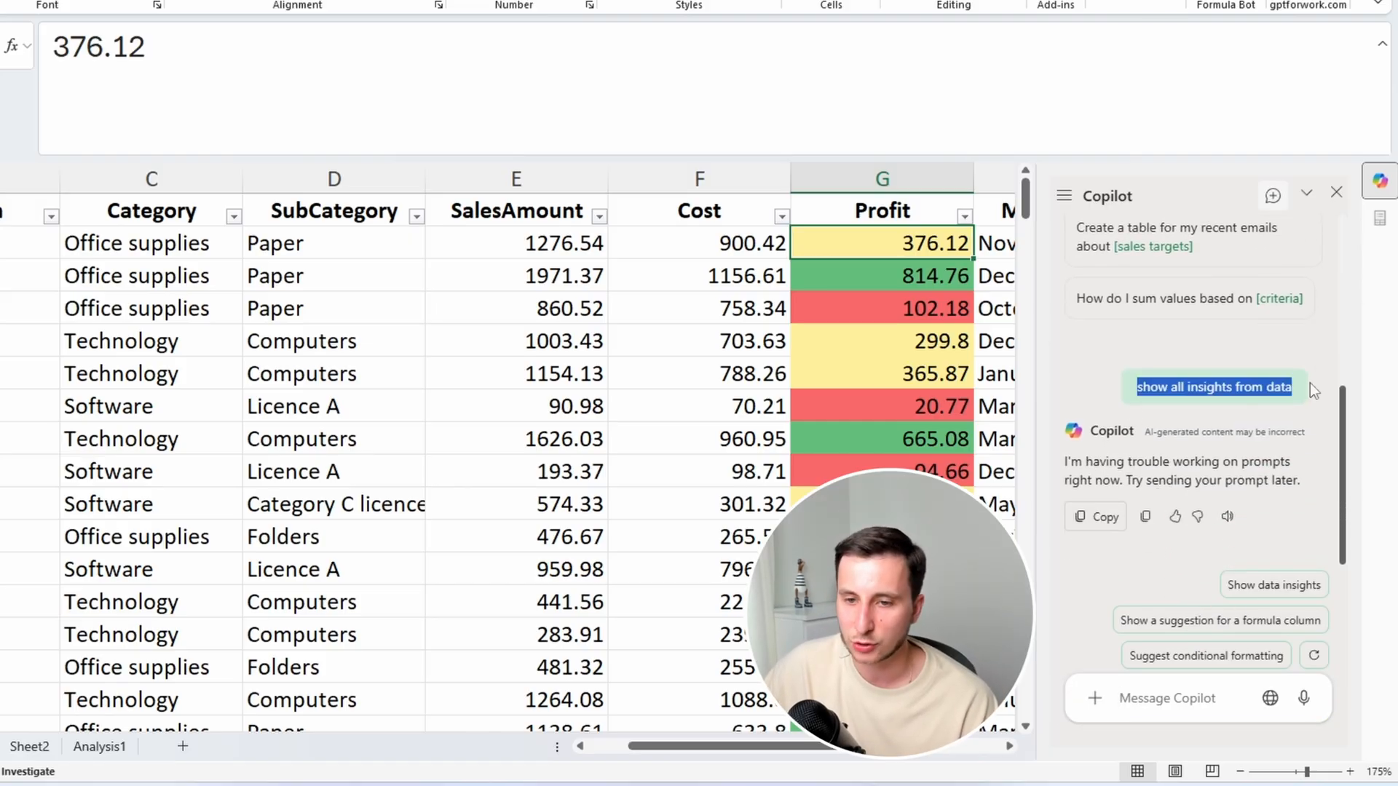
{"action": "left_click", "coordinate": [1262, 585]}
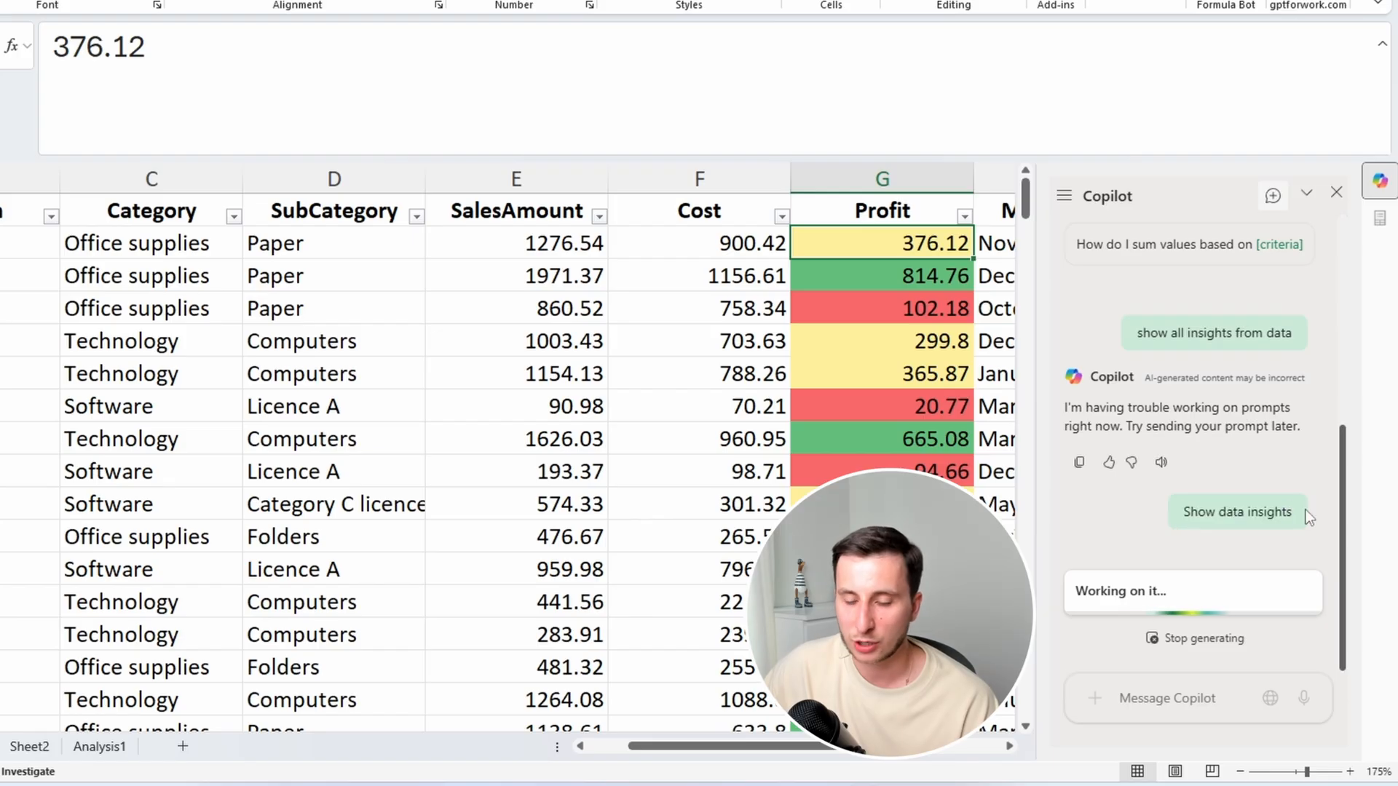
{"action": "left_click_drag", "start_coordinate": [1086, 409], "coordinate": [1254, 409]}
{"action": "left_click", "coordinate": [1254, 408]}
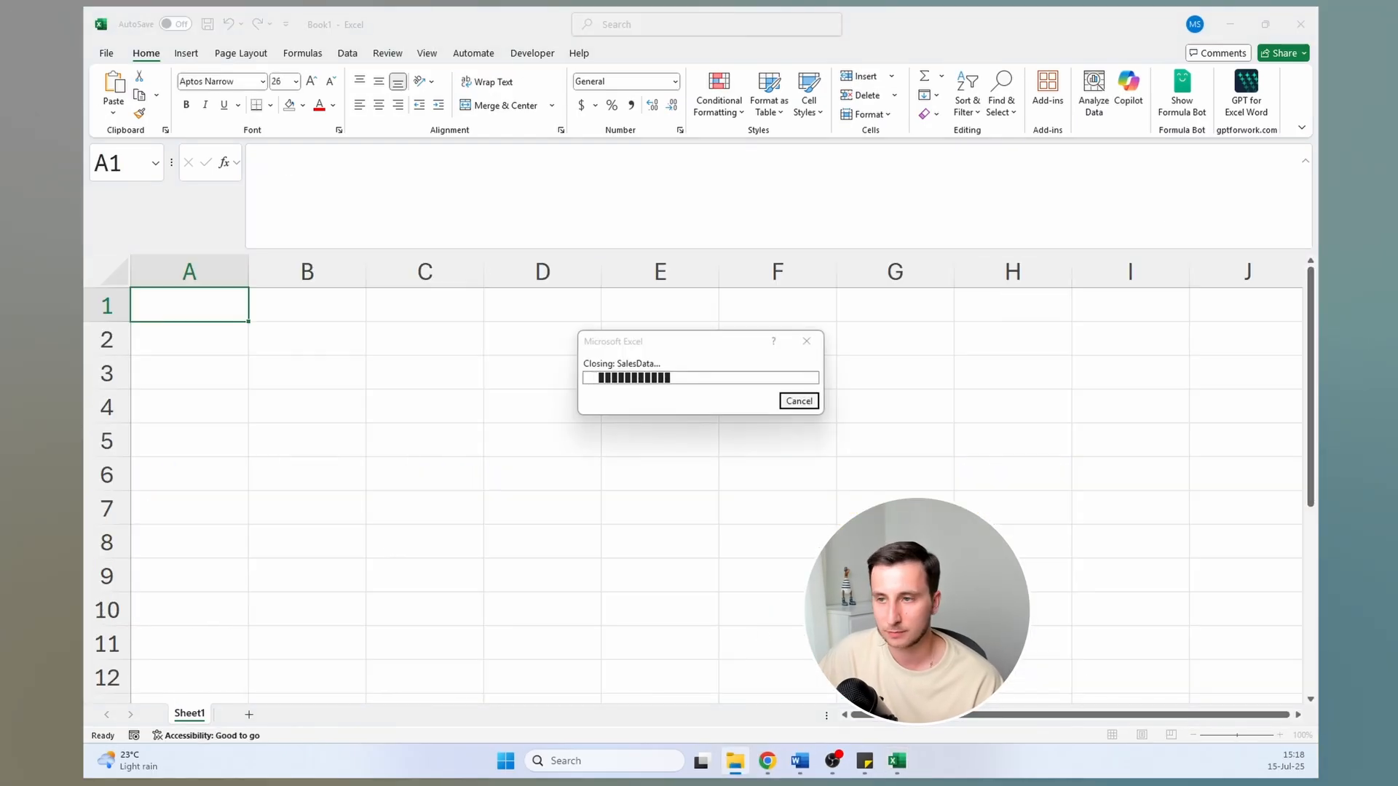
Open Copilot in the SalesData workbook and send the prompt "show all insights from this data"
{"action": "left_click", "coordinate": [1253, 293]}
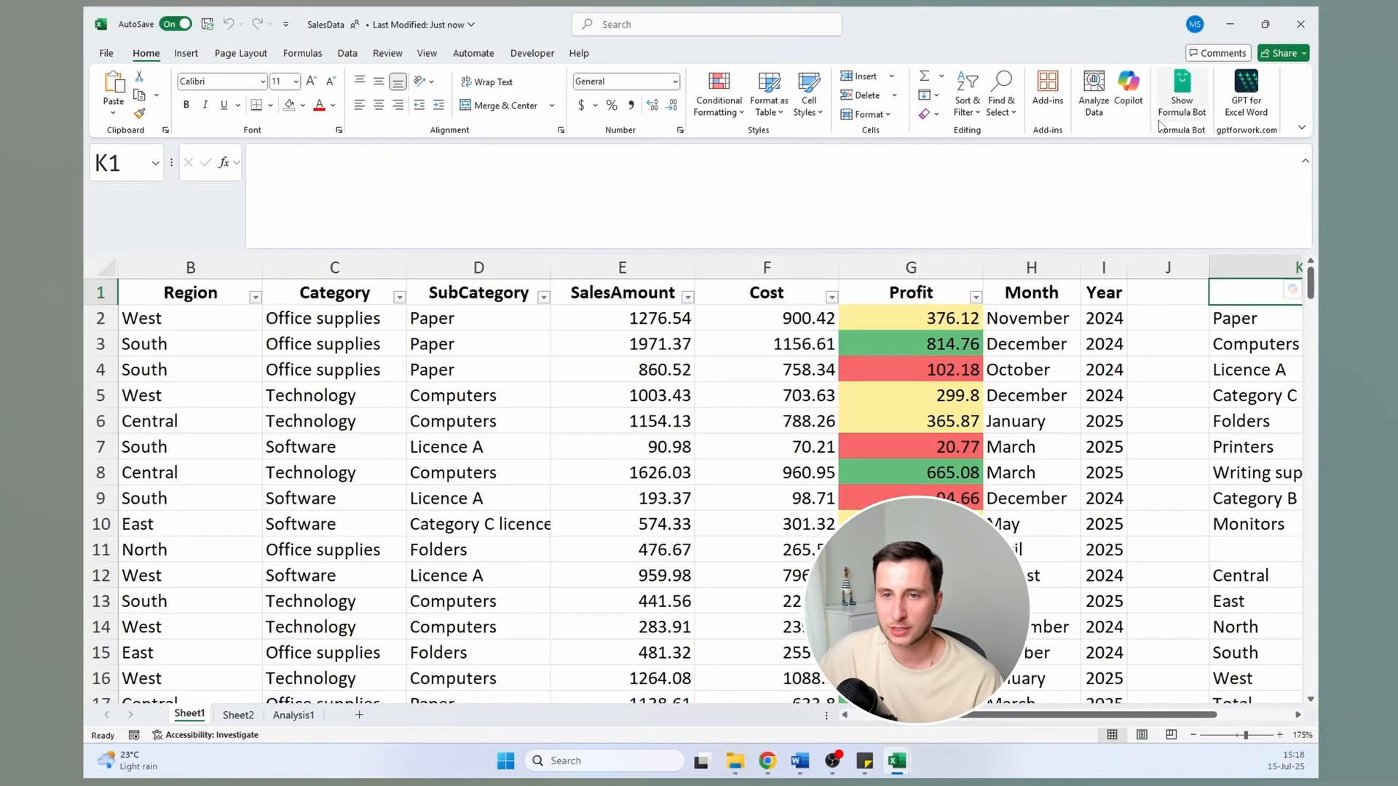
{"action": "left_click", "coordinate": [1128, 86]}
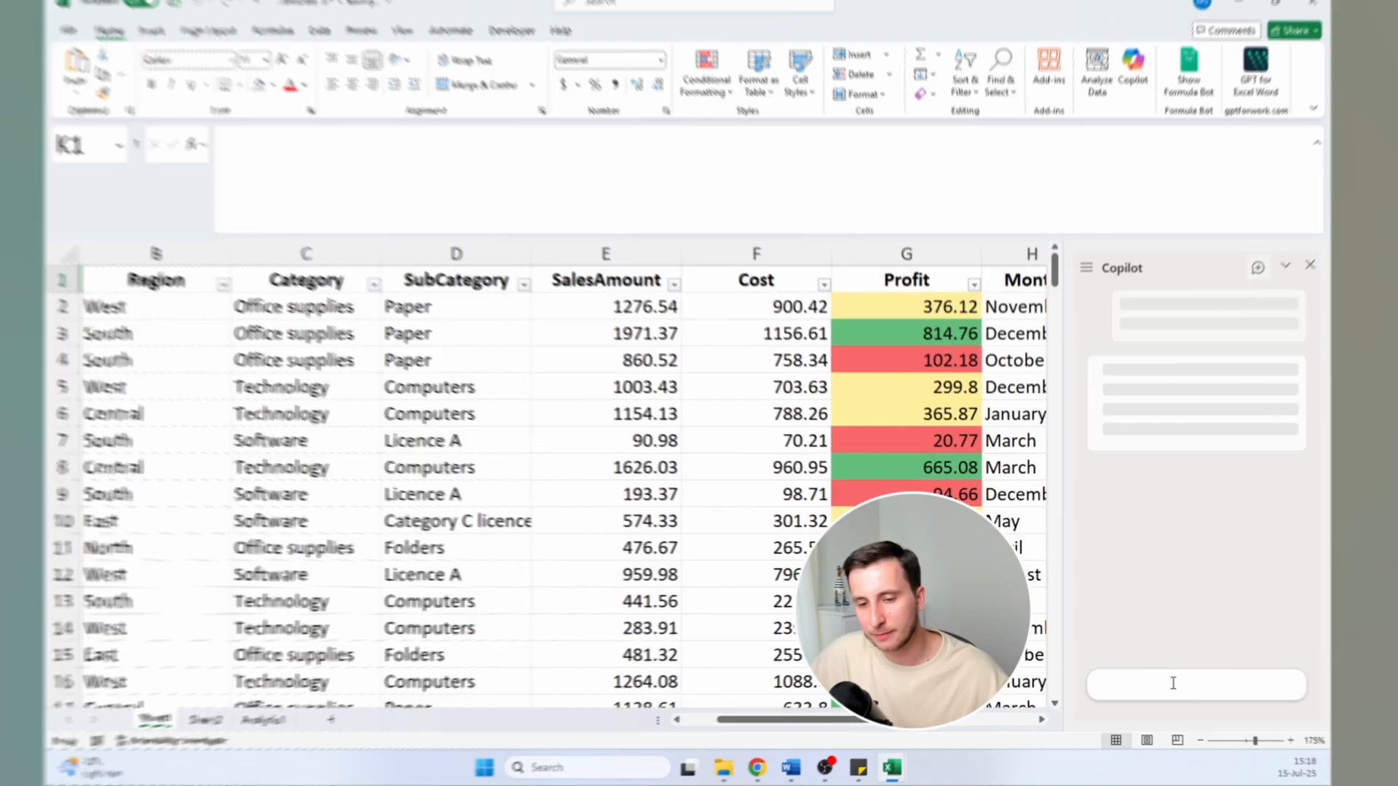
{"action": "left_click", "coordinate": [1173, 683]}
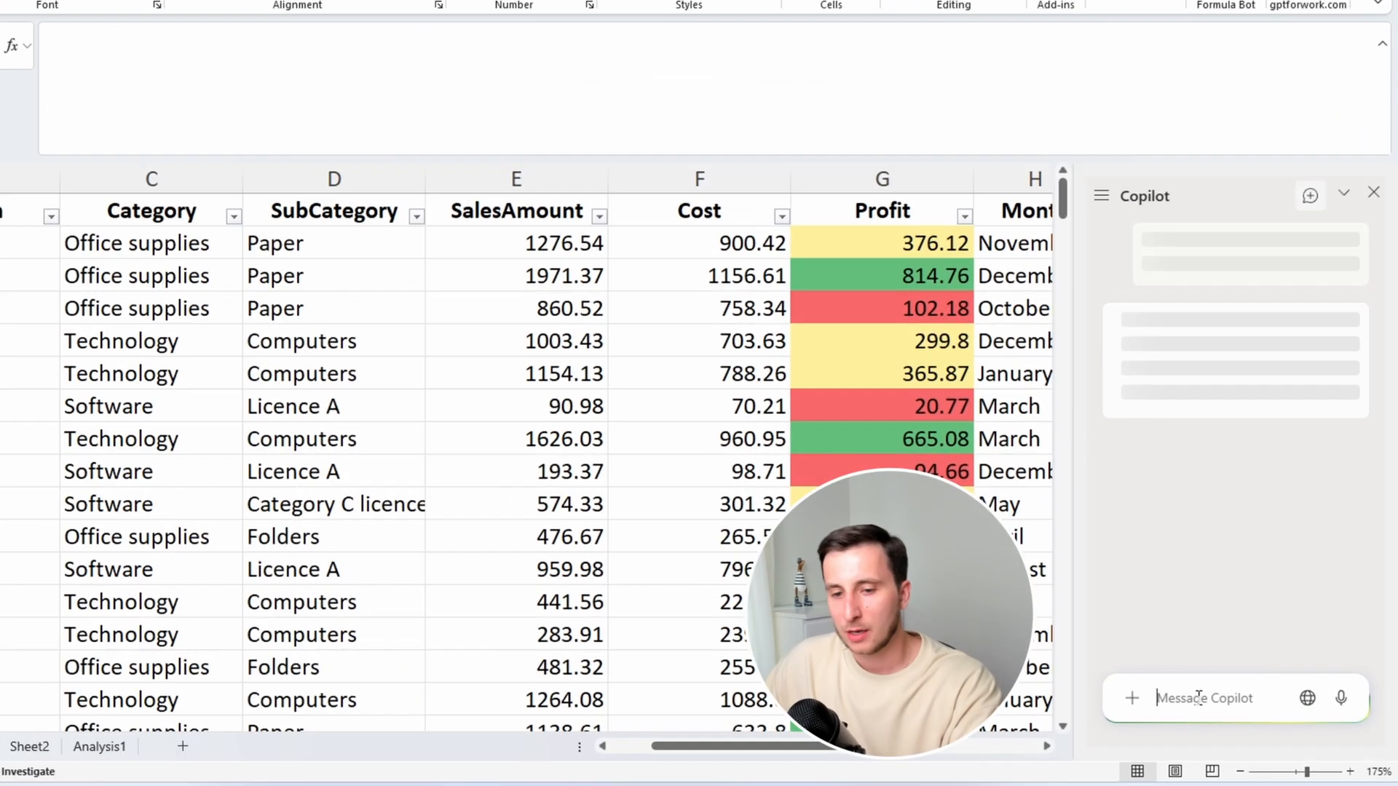
{"action": "type", "text": "show all insig"}
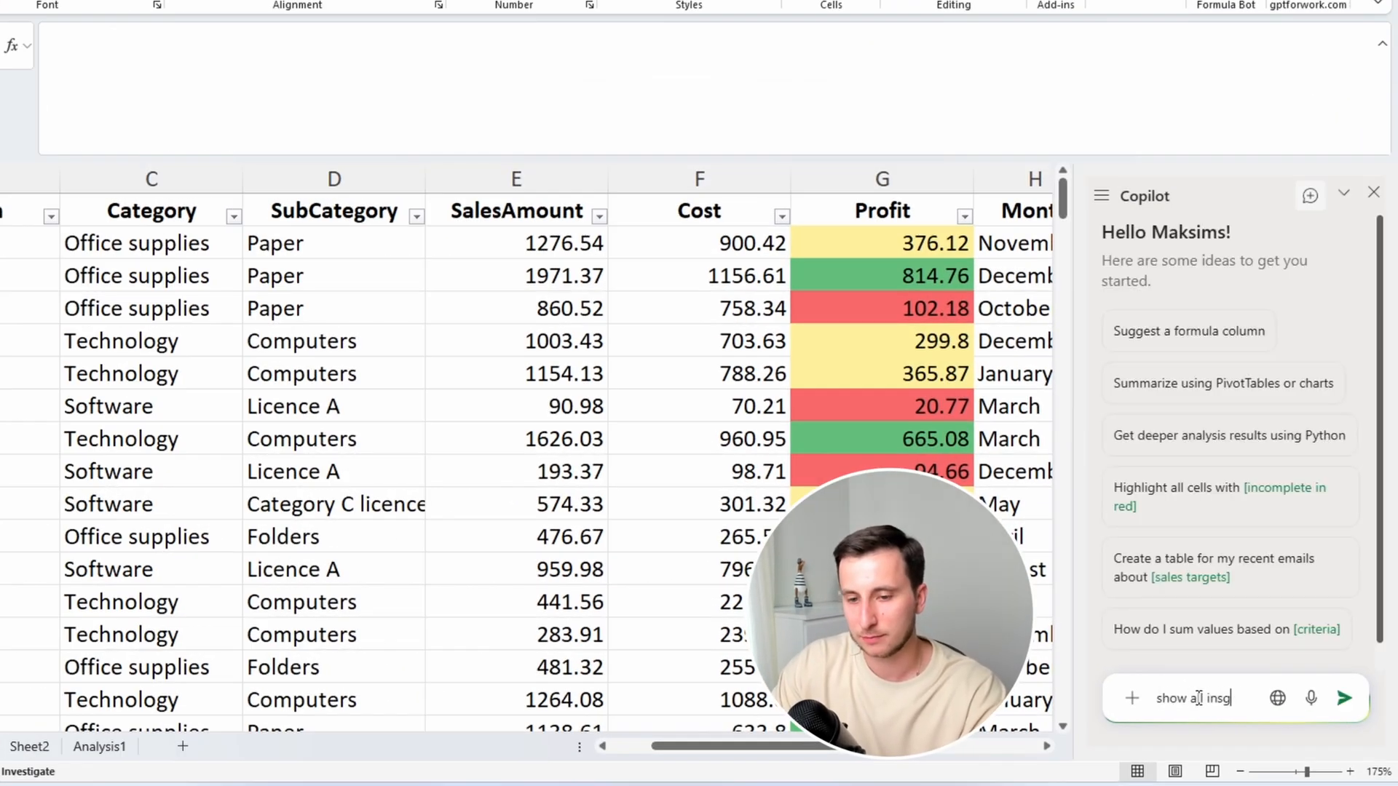
{"action": "type", "text": "hts"}
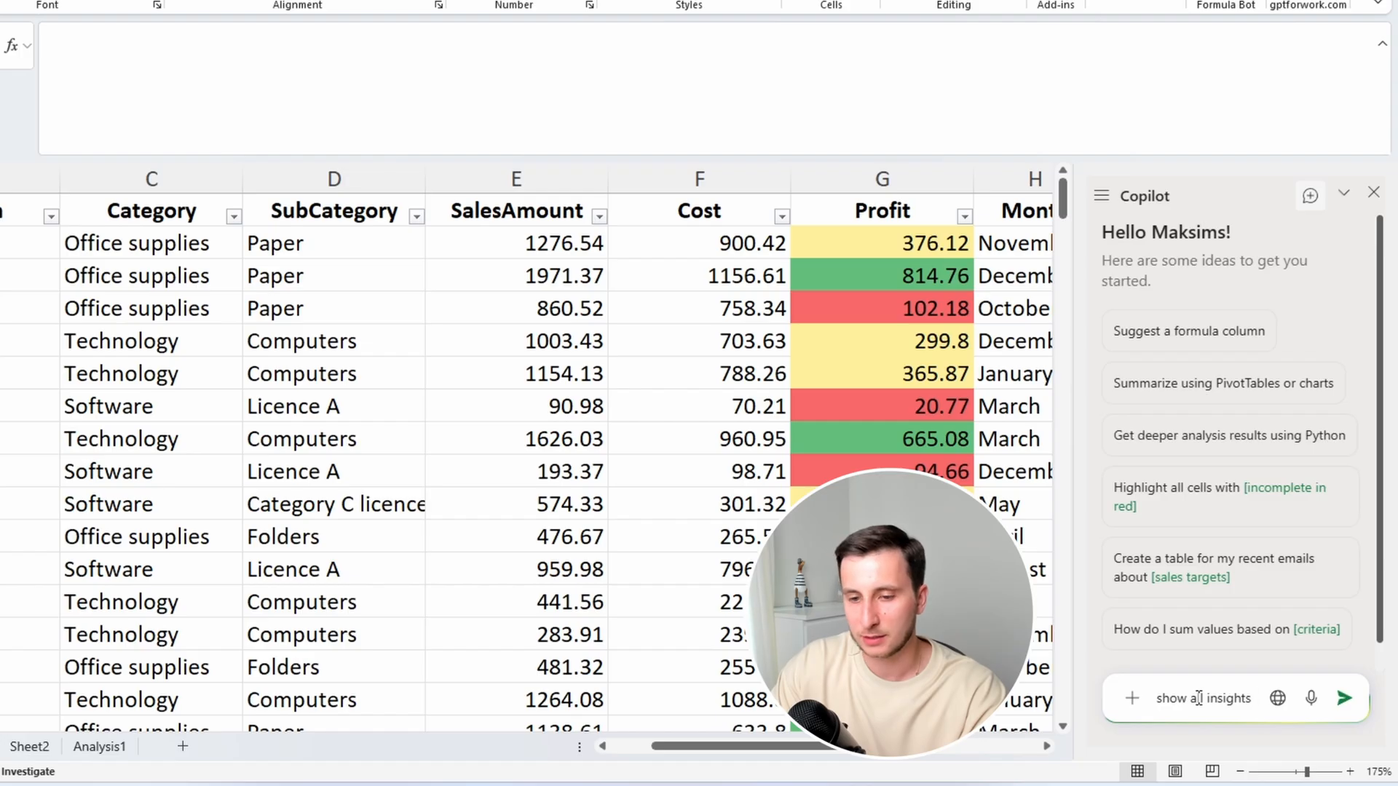
{"action": "type", "text": " from this data"}
{"action": "key", "text": "Return"}
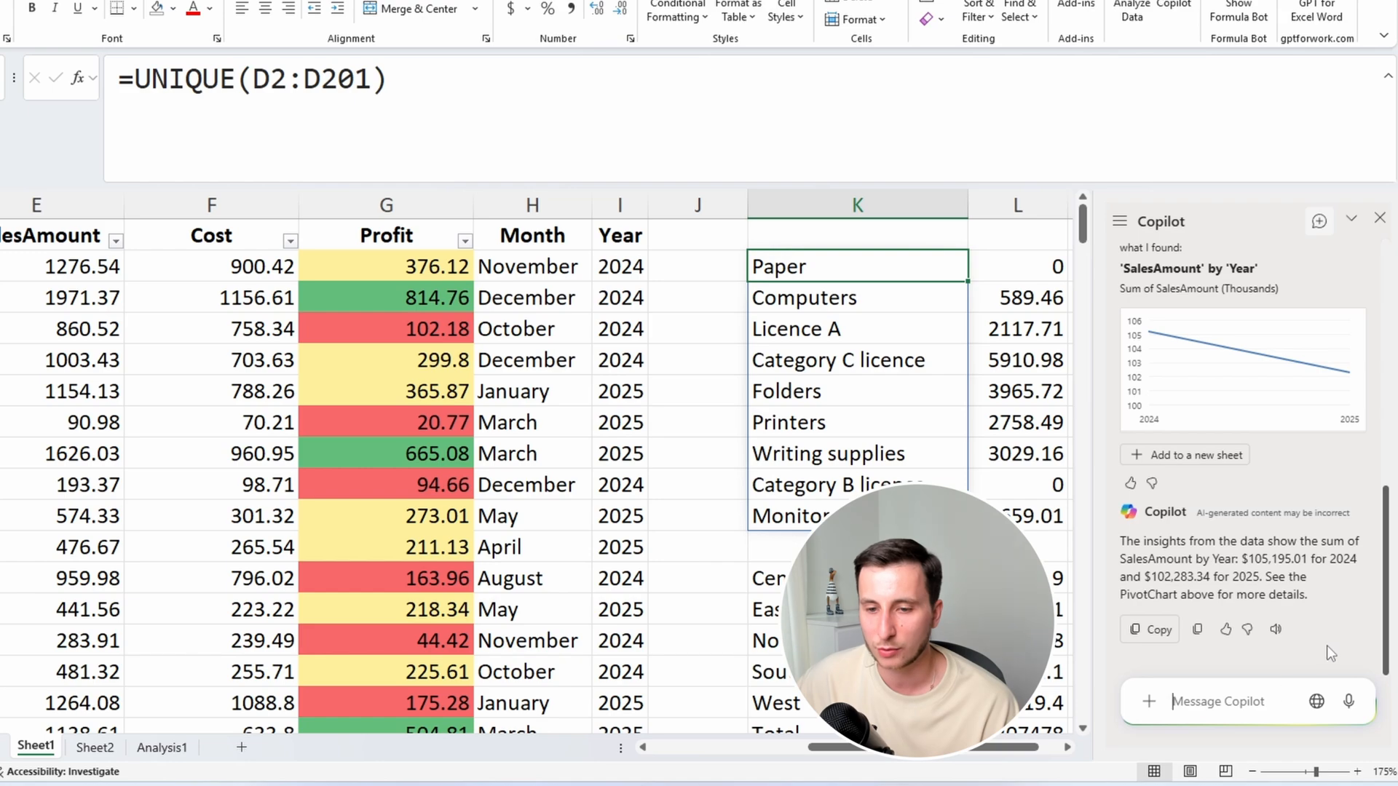
Read Copilot's insights reply and send the follow-up prompt "add all insights to grid"
{"action": "left_click_drag", "start_coordinate": [1142, 546], "coordinate": [1271, 547]}
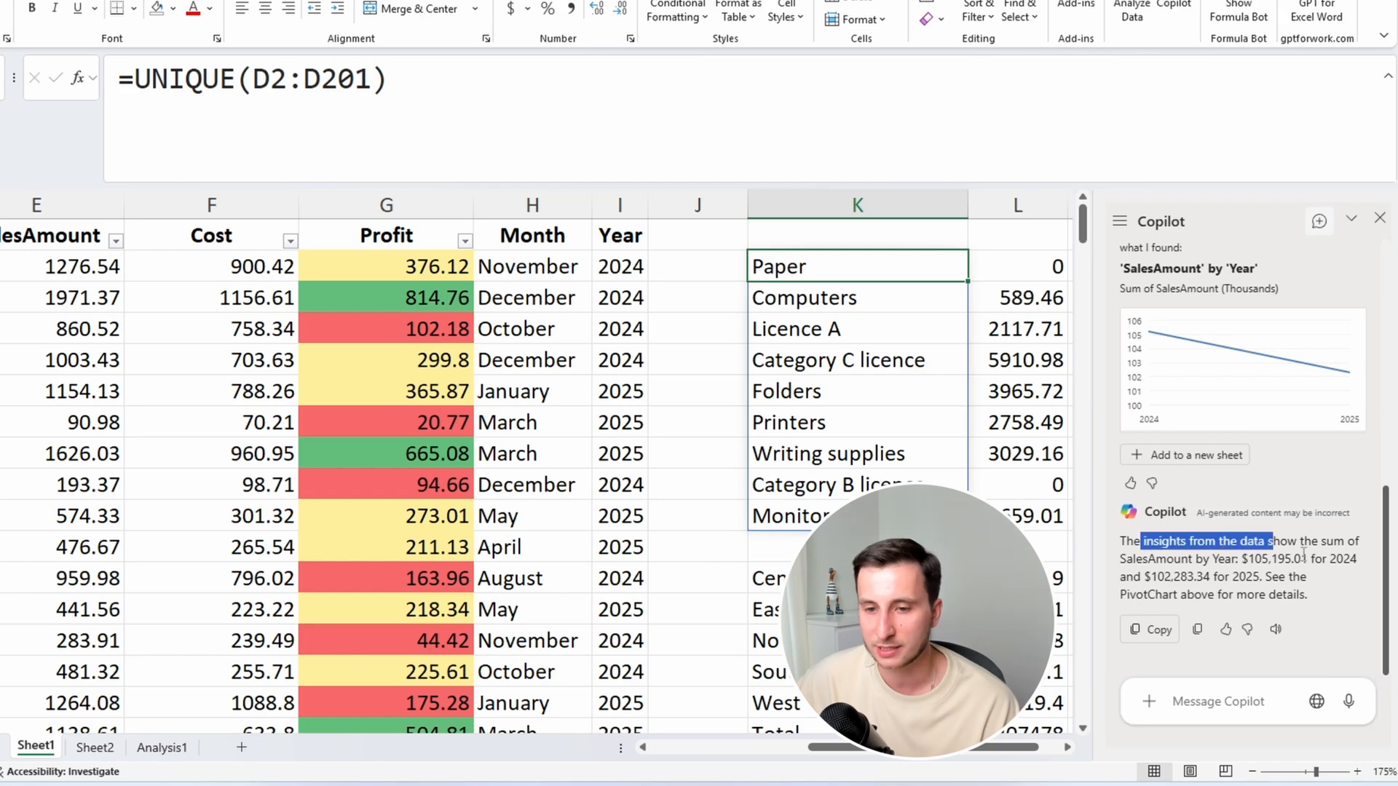
{"action": "left_click", "coordinate": [1256, 575]}
{"action": "left_click", "coordinate": [1208, 703]}
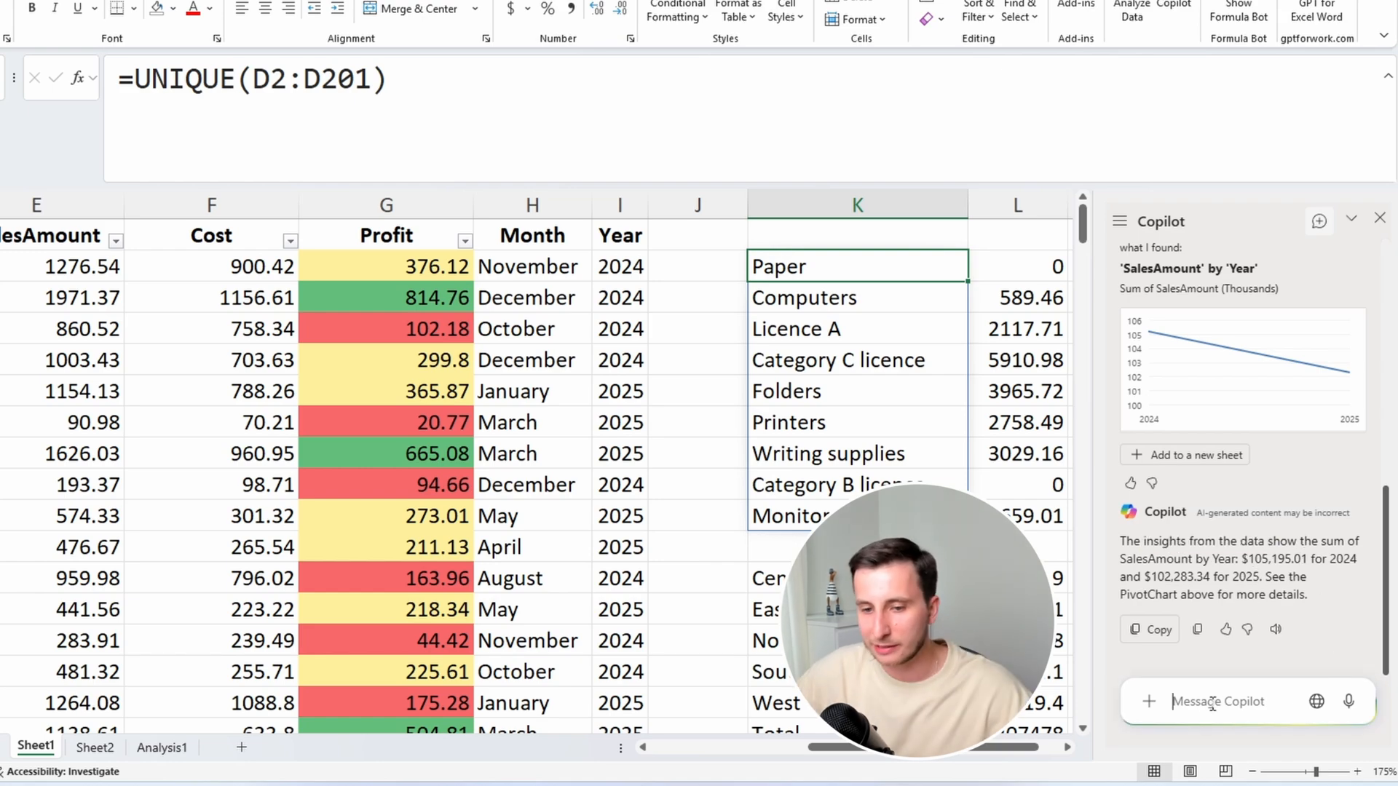
{"action": "type", "text": "add all ins"}
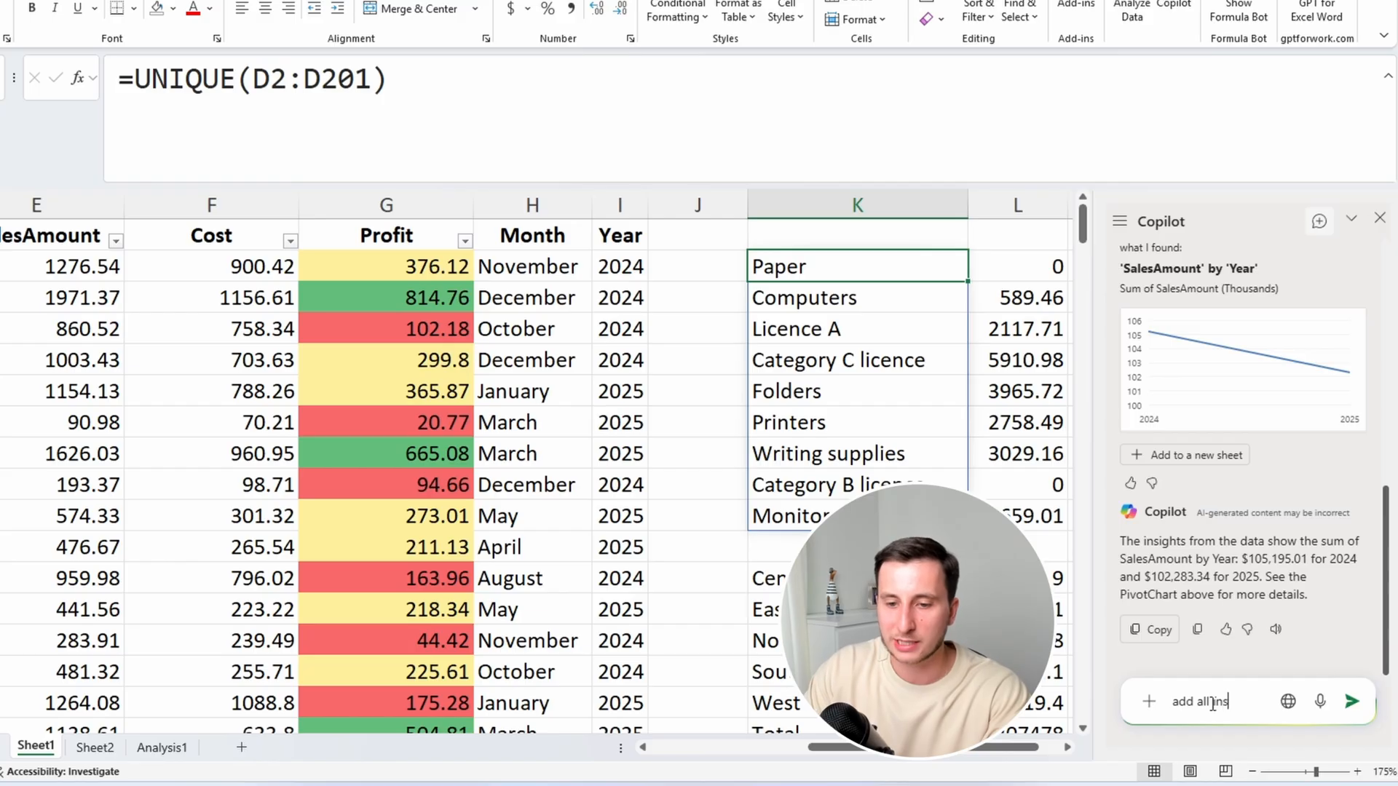
{"action": "type", "text": "ights to grid"}
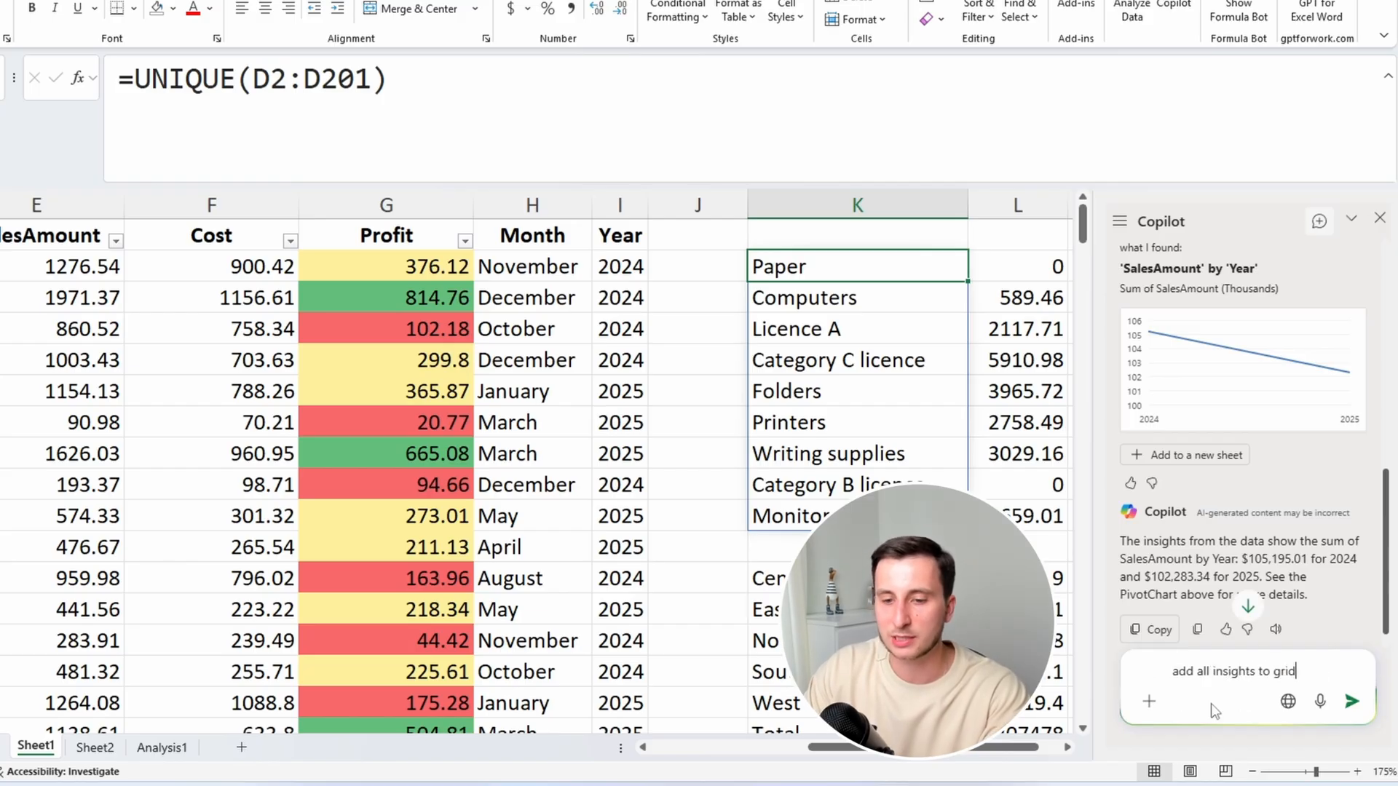
{"action": "key", "text": "Return"}
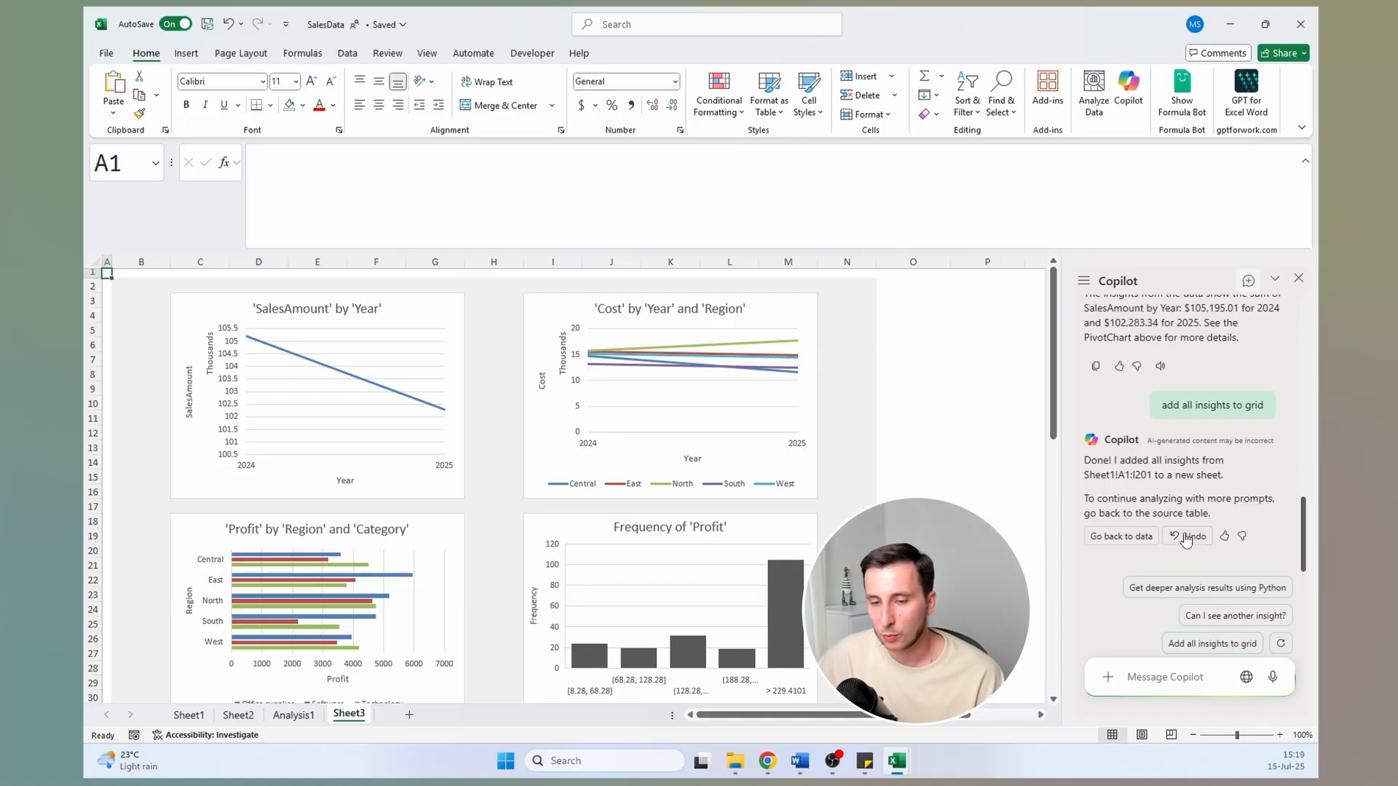
Review Copilot's reply and compare the "add all insights to grid" prompt with the earlier "show all insights from this data" prompt
{"action": "scroll", "coordinate": [1211, 444], "scroll_direction": "up", "scroll_amount": 3}
{"action": "scroll", "coordinate": [1185, 385], "scroll_direction": "down", "scroll_amount": 3}
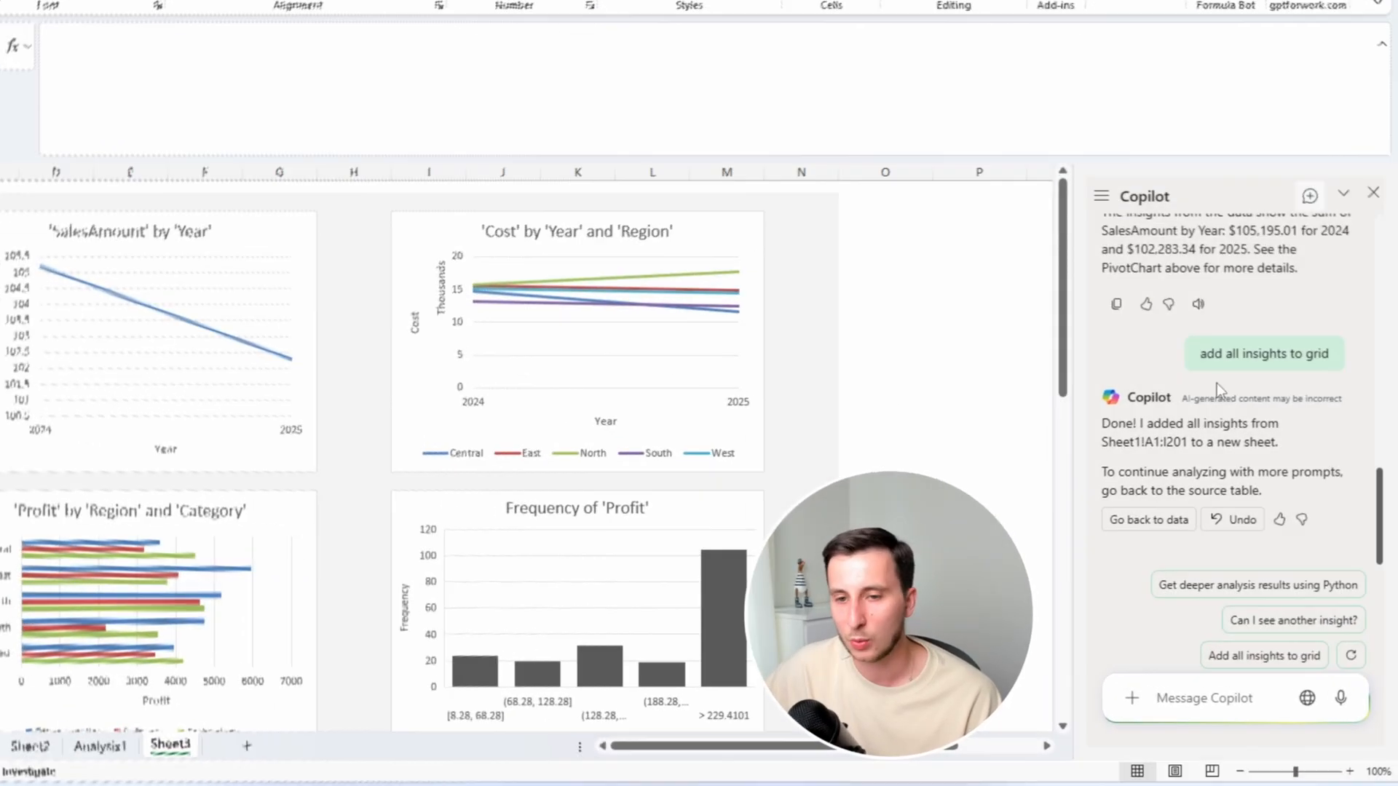
{"action": "triple_click", "coordinate": [1262, 353]}
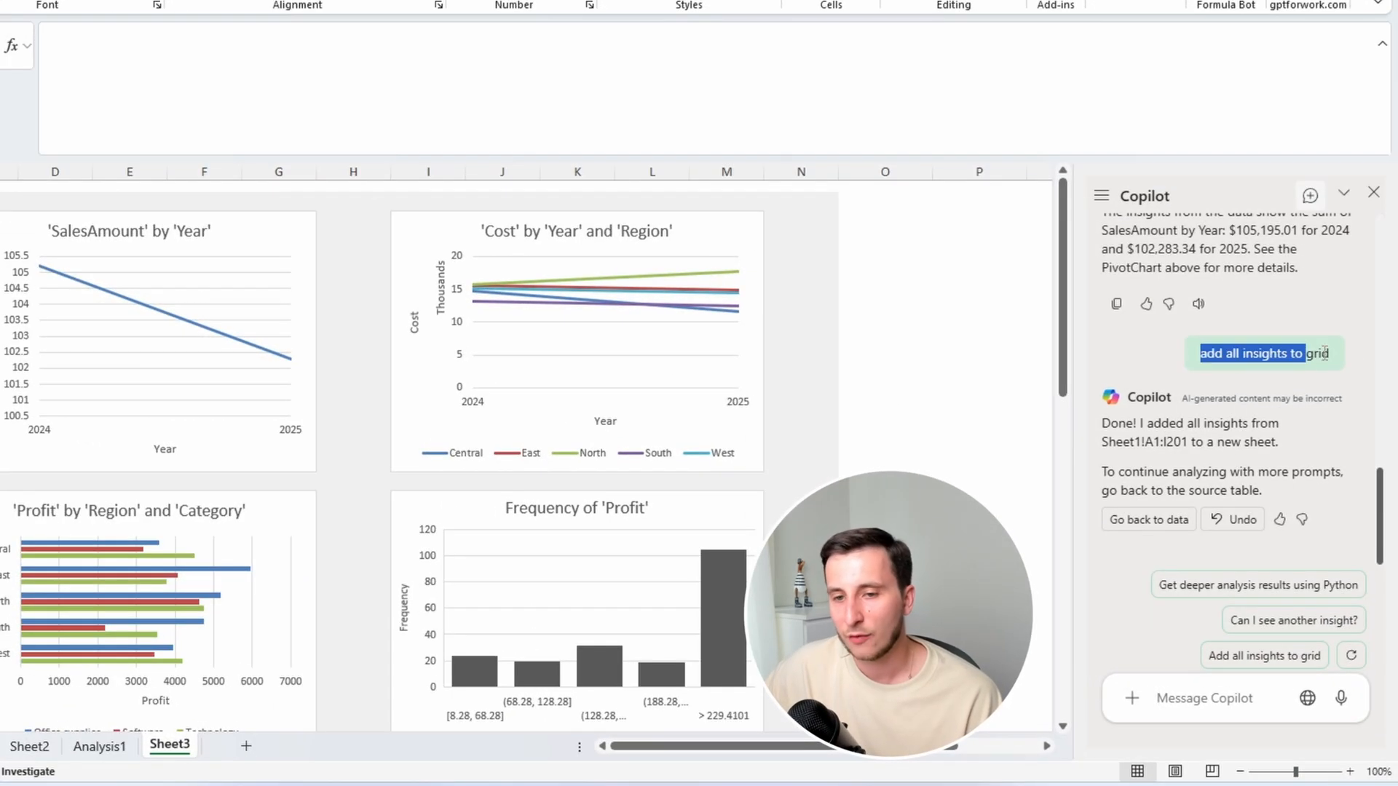
{"action": "left_click_drag", "start_coordinate": [1194, 357], "coordinate": [1301, 368]}
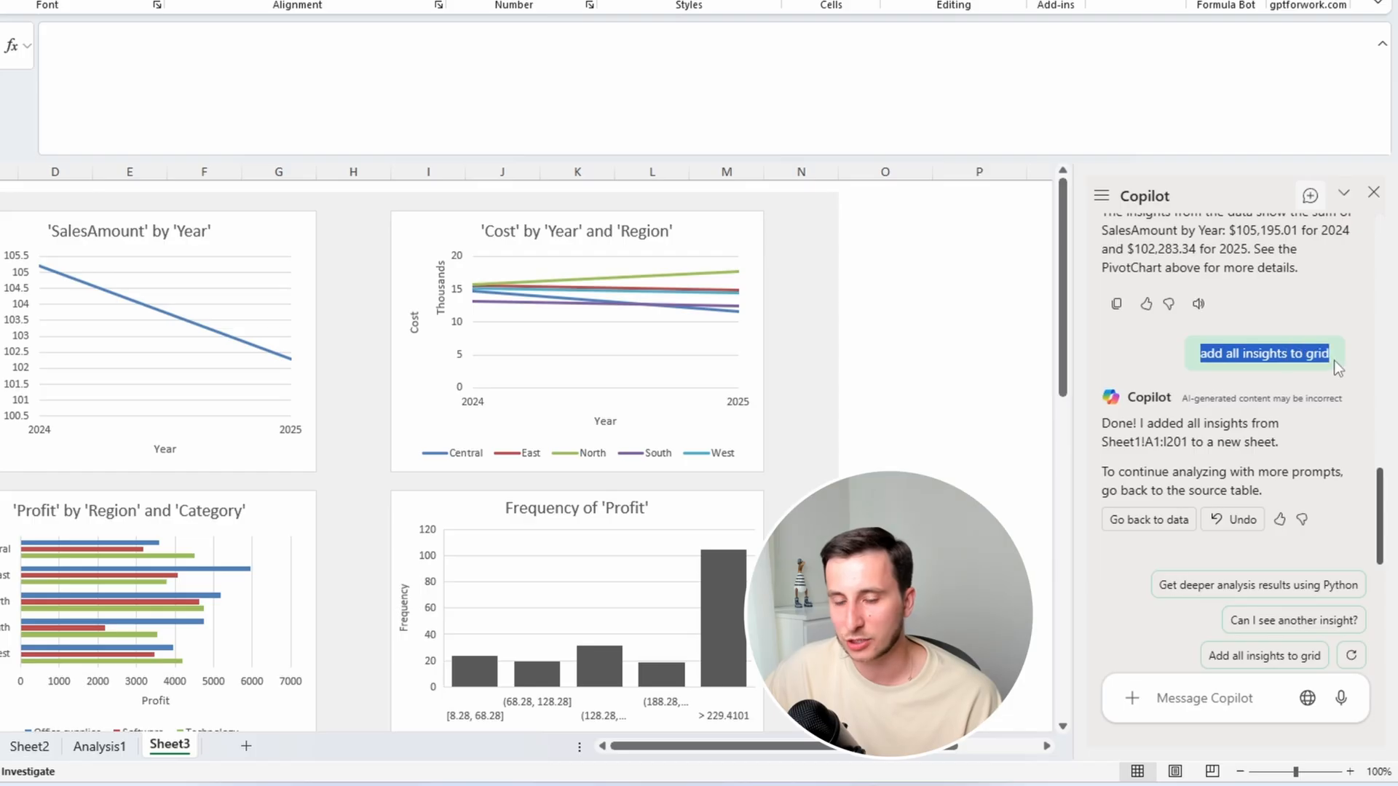
{"action": "left_click_drag", "start_coordinate": [1200, 353], "coordinate": [1305, 355]}
{"action": "left_click", "coordinate": [1199, 354]}
{"action": "left_click_drag", "start_coordinate": [1199, 354], "coordinate": [1335, 361]}
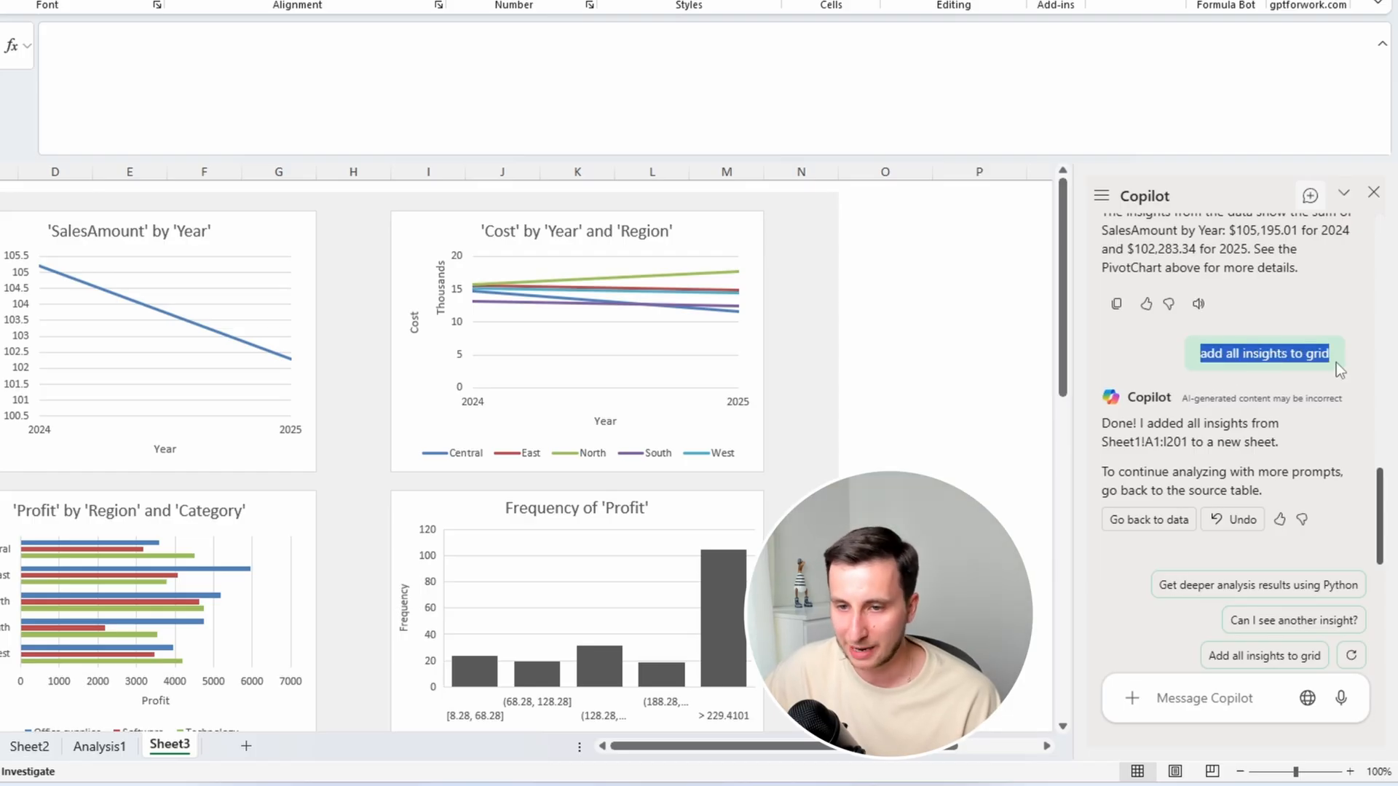
{"action": "left_click", "coordinate": [1240, 353]}
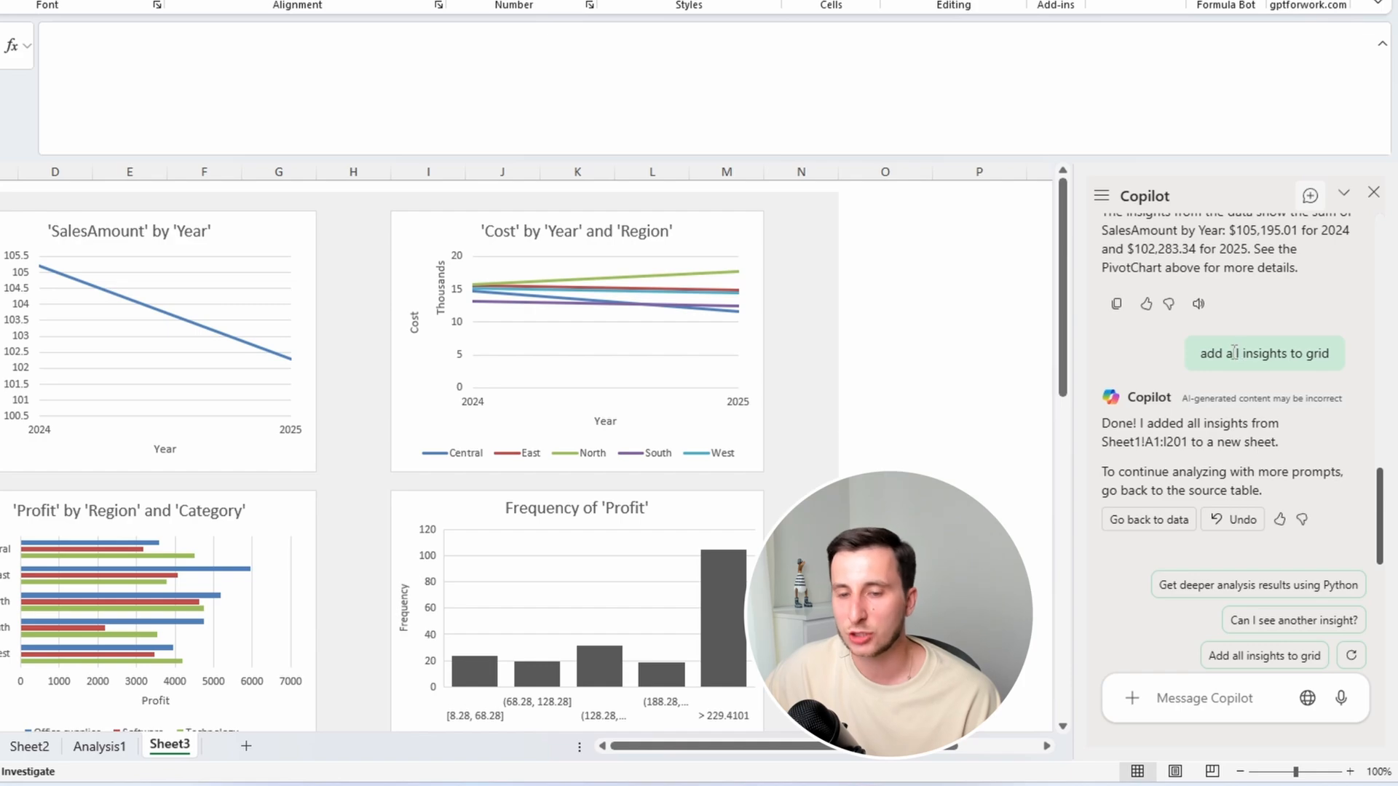
{"action": "scroll", "coordinate": [1231, 357], "scroll_direction": "up", "scroll_amount": 5}
{"action": "scroll", "coordinate": [1229, 353], "scroll_direction": "down", "scroll_amount": 5}
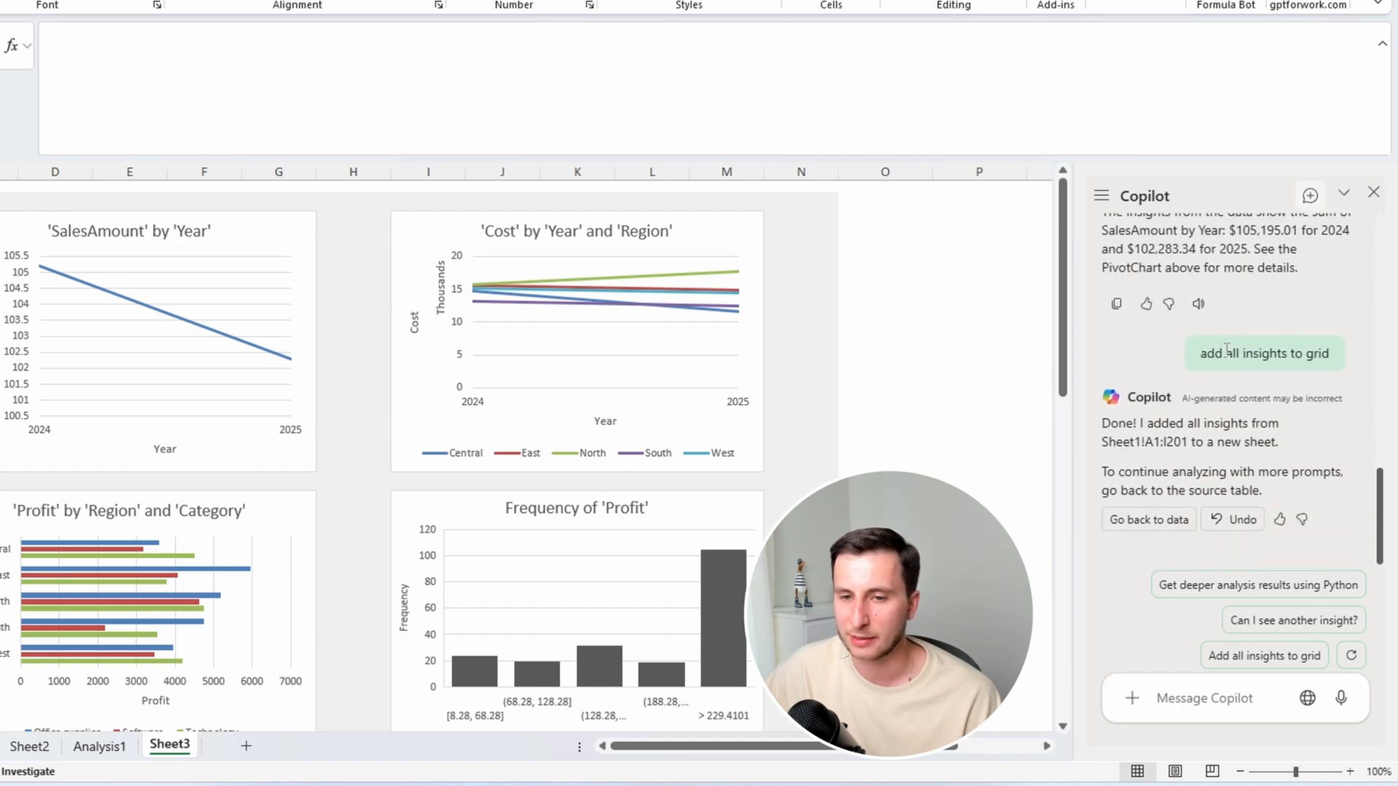
{"action": "left_click_drag", "start_coordinate": [1206, 355], "coordinate": [1328, 361]}
{"action": "left_click", "coordinate": [1330, 358]}
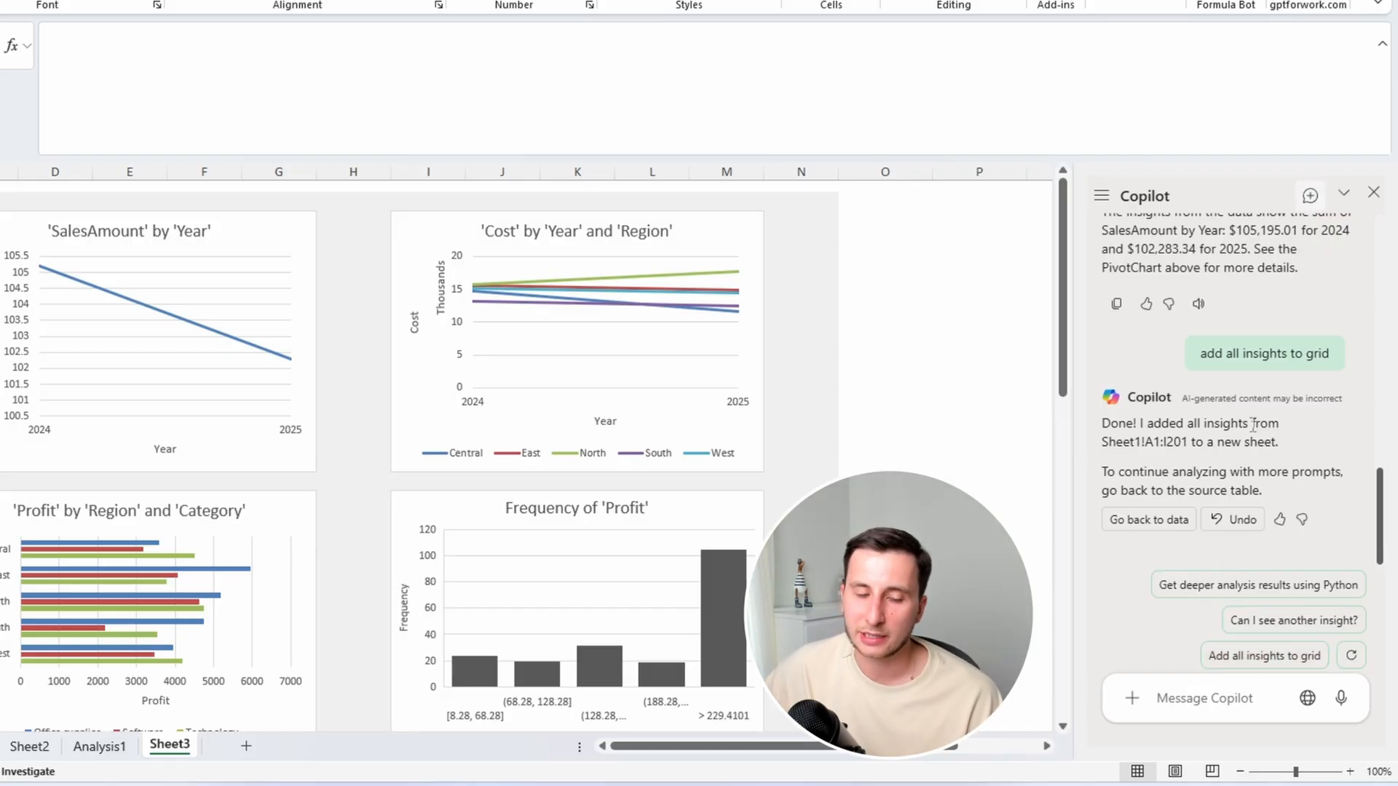
{"action": "scroll", "coordinate": [1263, 344], "scroll_direction": "up", "scroll_amount": 10}
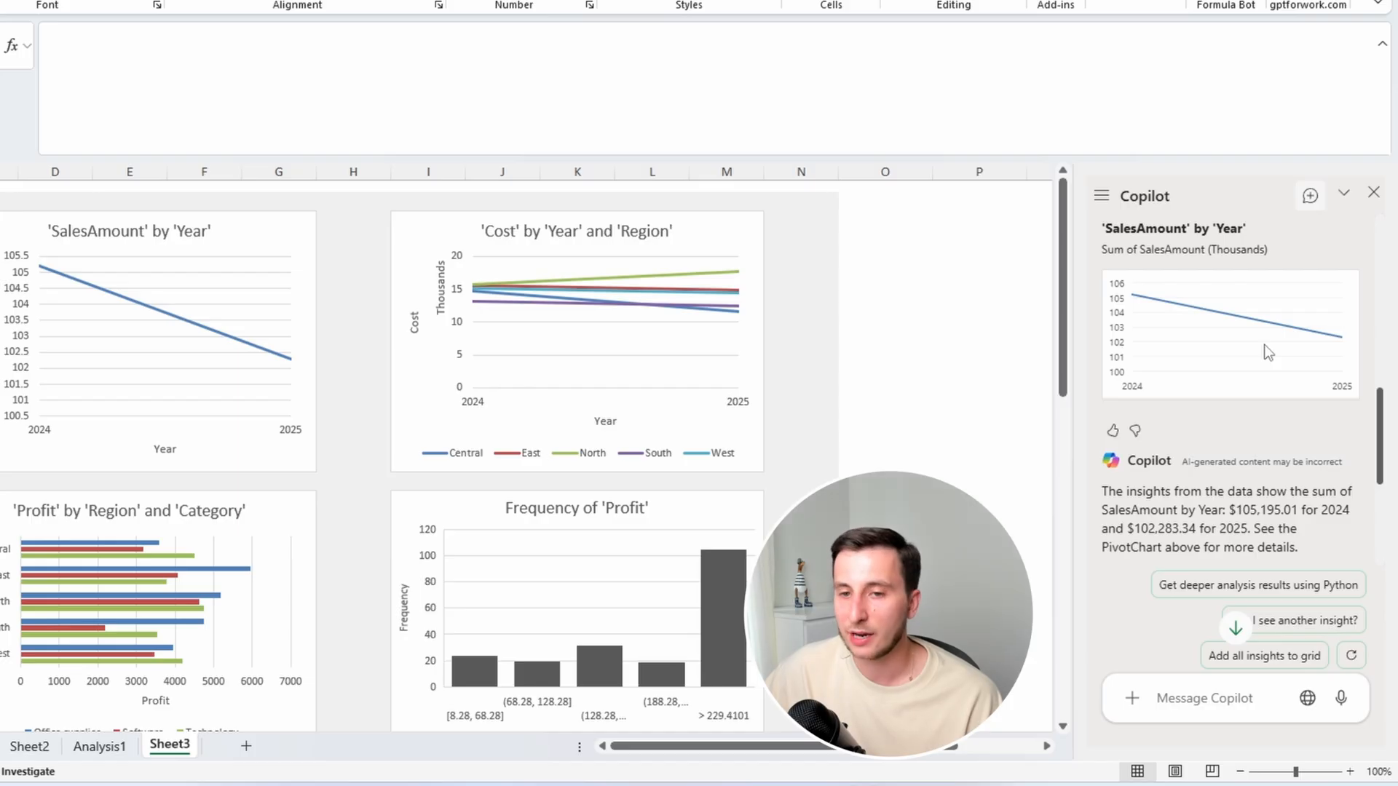
{"action": "left_click_drag", "start_coordinate": [1158, 489], "coordinate": [1345, 495]}
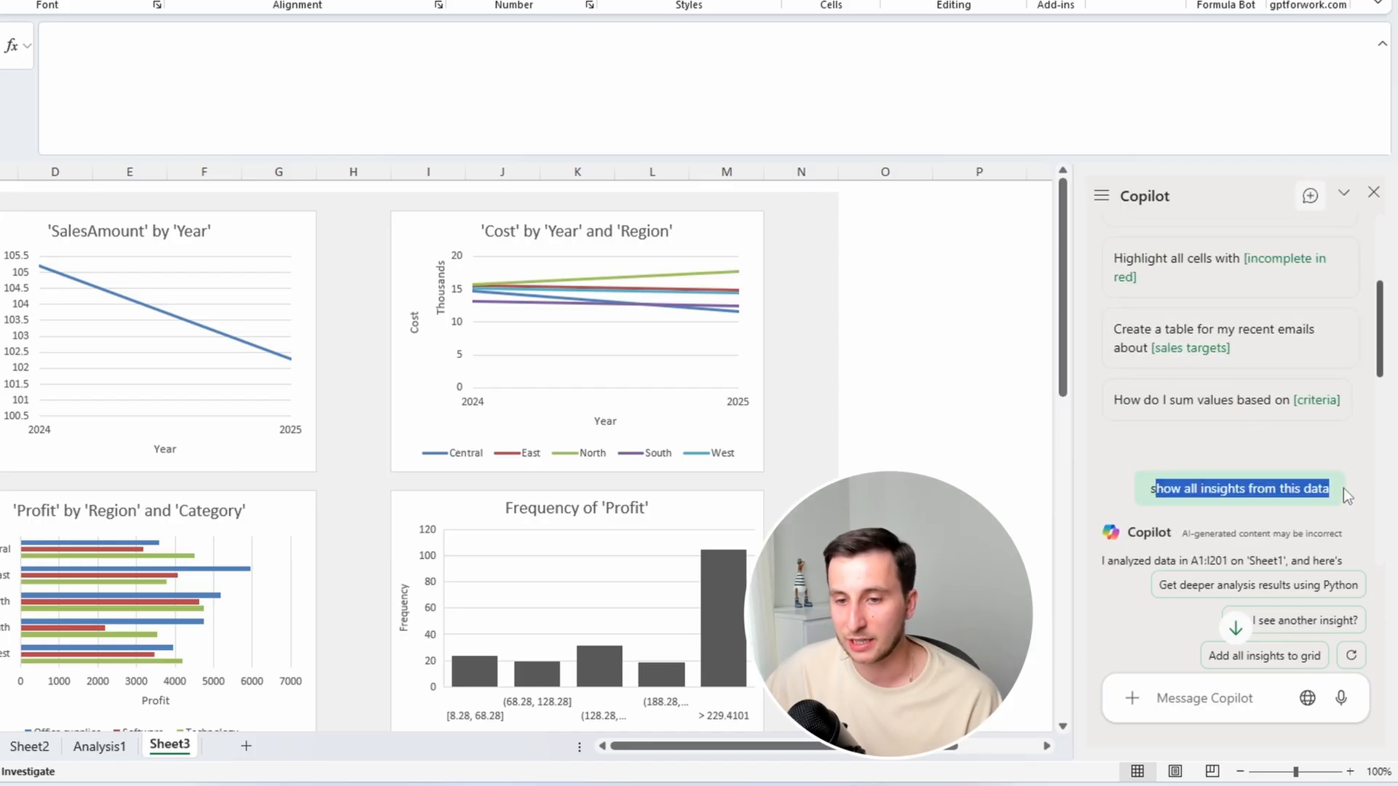
{"action": "scroll", "coordinate": [1332, 493], "scroll_direction": "down", "scroll_amount": 10}
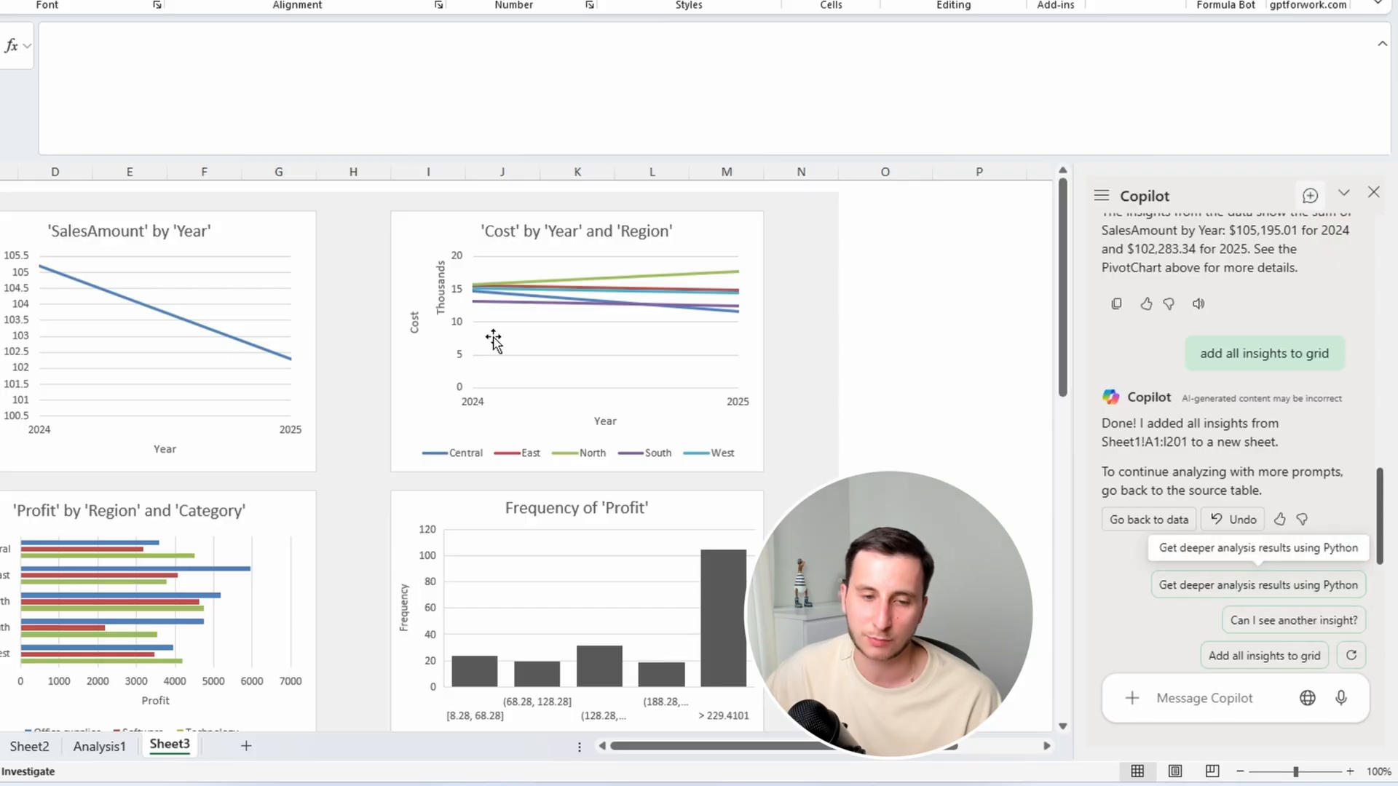
{"action": "left_click_drag", "start_coordinate": [1198, 354], "coordinate": [1368, 354]}
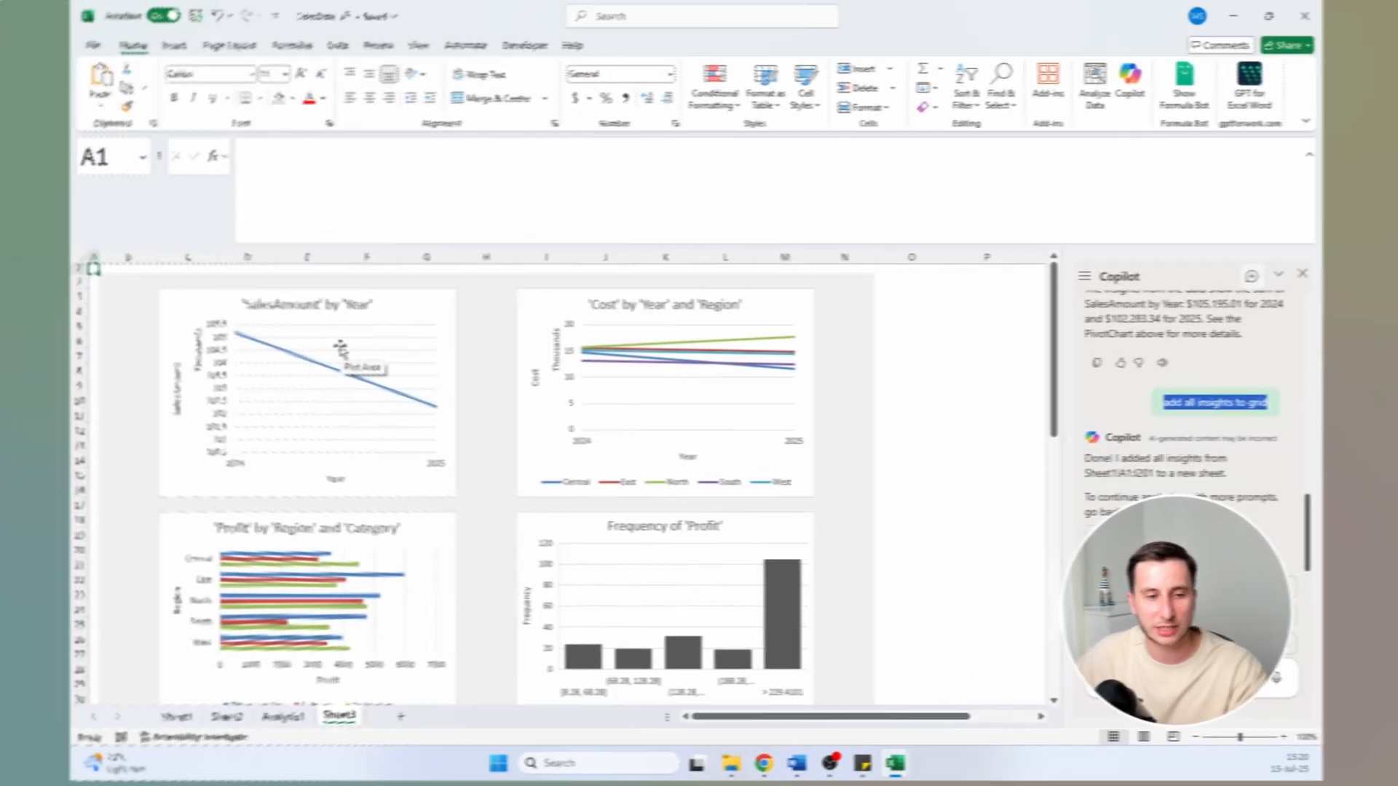
Examine the SalesAmount by Year, Cost by Year and Region, and Frequency of Profit charts on the new insights sheet
{"action": "scroll", "coordinate": [139, 283], "scroll_direction": "up", "scroll_amount": 2}
{"action": "scroll", "coordinate": [326, 348], "scroll_direction": "up", "scroll_amount": 4}
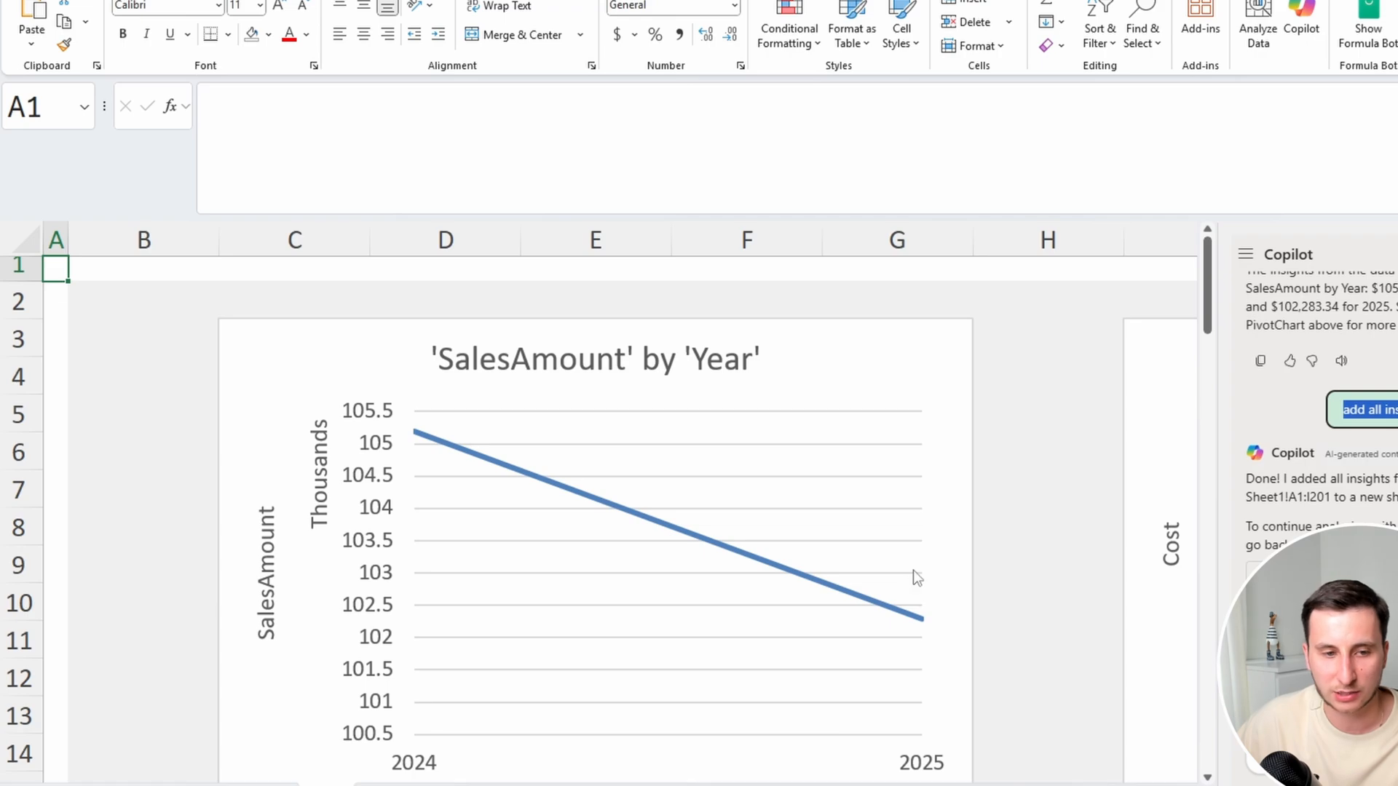
{"action": "scroll", "coordinate": [915, 582], "scroll_direction": "right", "scroll_amount": 5}
{"action": "scroll", "coordinate": [915, 583], "scroll_direction": "left", "scroll_amount": 2}
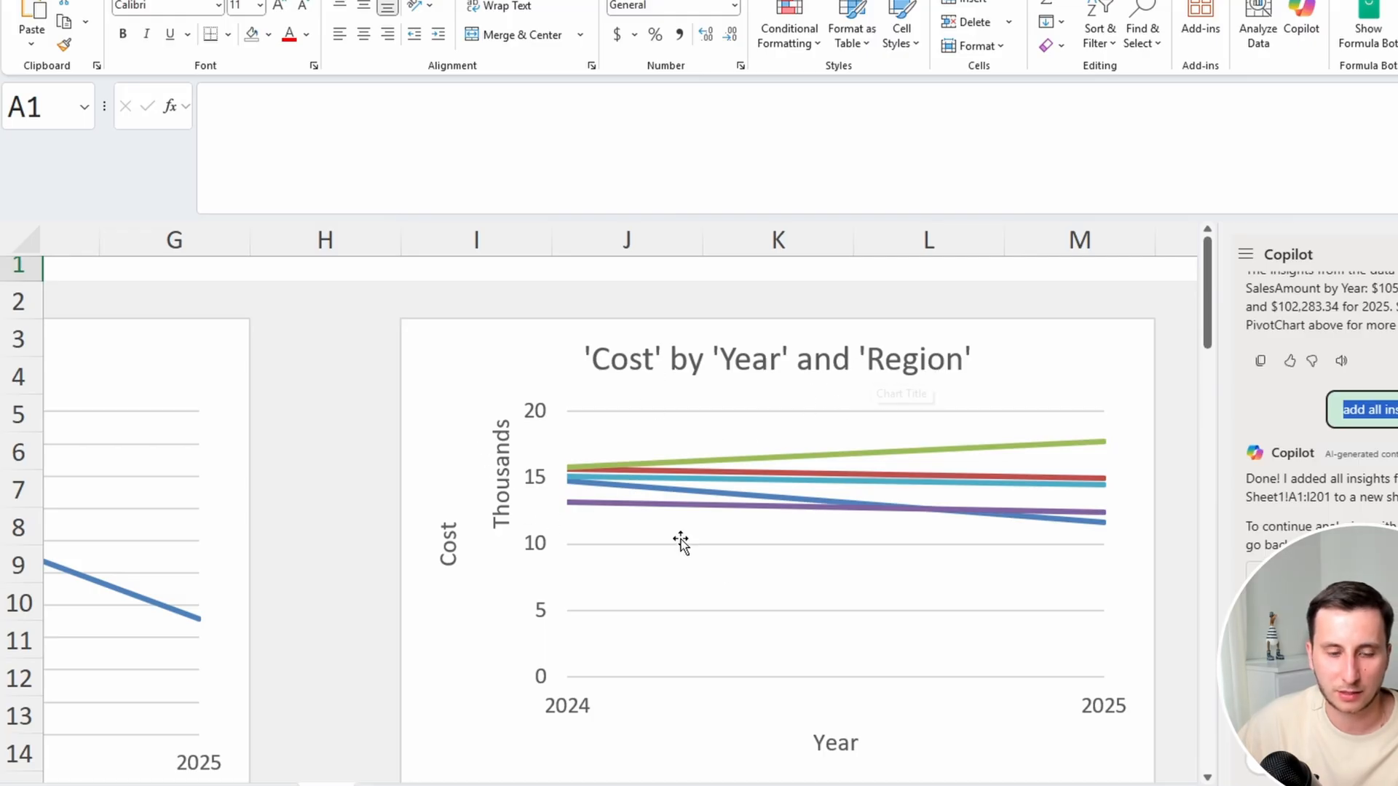
{"action": "scroll", "coordinate": [778, 590], "scroll_direction": "down", "scroll_amount": 2}
{"action": "scroll", "coordinate": [777, 593], "scroll_direction": "up", "scroll_amount": 1}
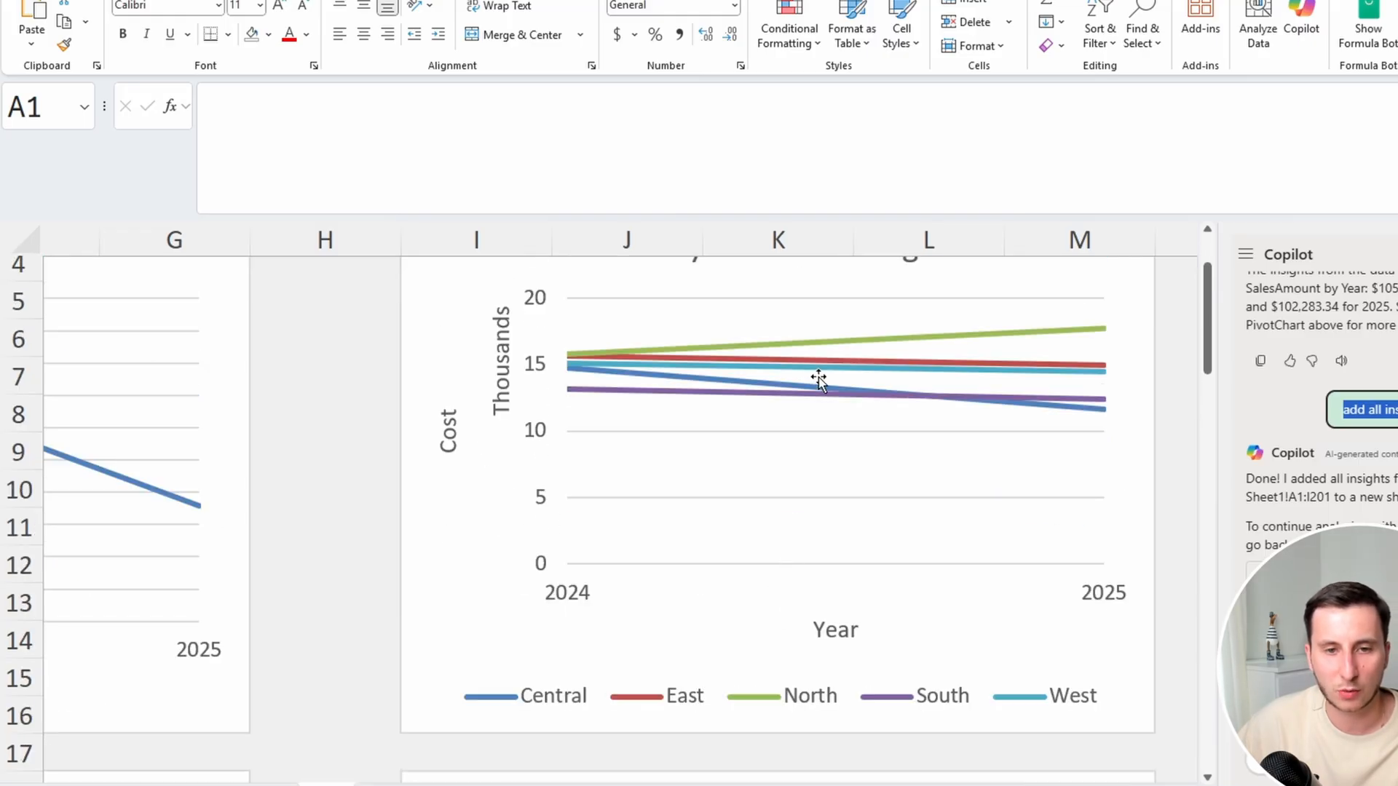
{"action": "scroll", "coordinate": [821, 577], "scroll_direction": "down", "scroll_amount": 4}
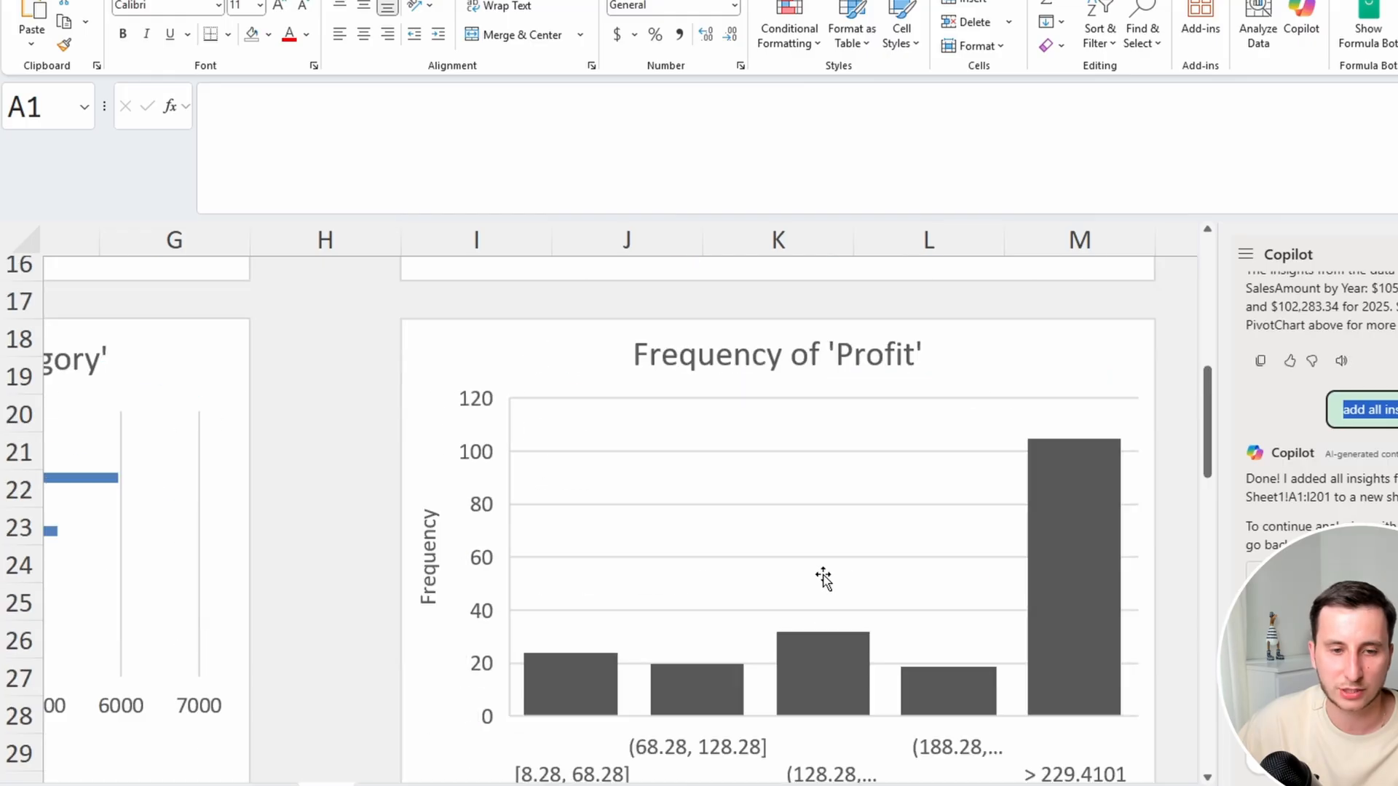
{"action": "scroll", "coordinate": [823, 577], "scroll_direction": "up", "scroll_amount": 1}
{"action": "scroll", "coordinate": [822, 577], "scroll_direction": "down", "scroll_amount": 1}
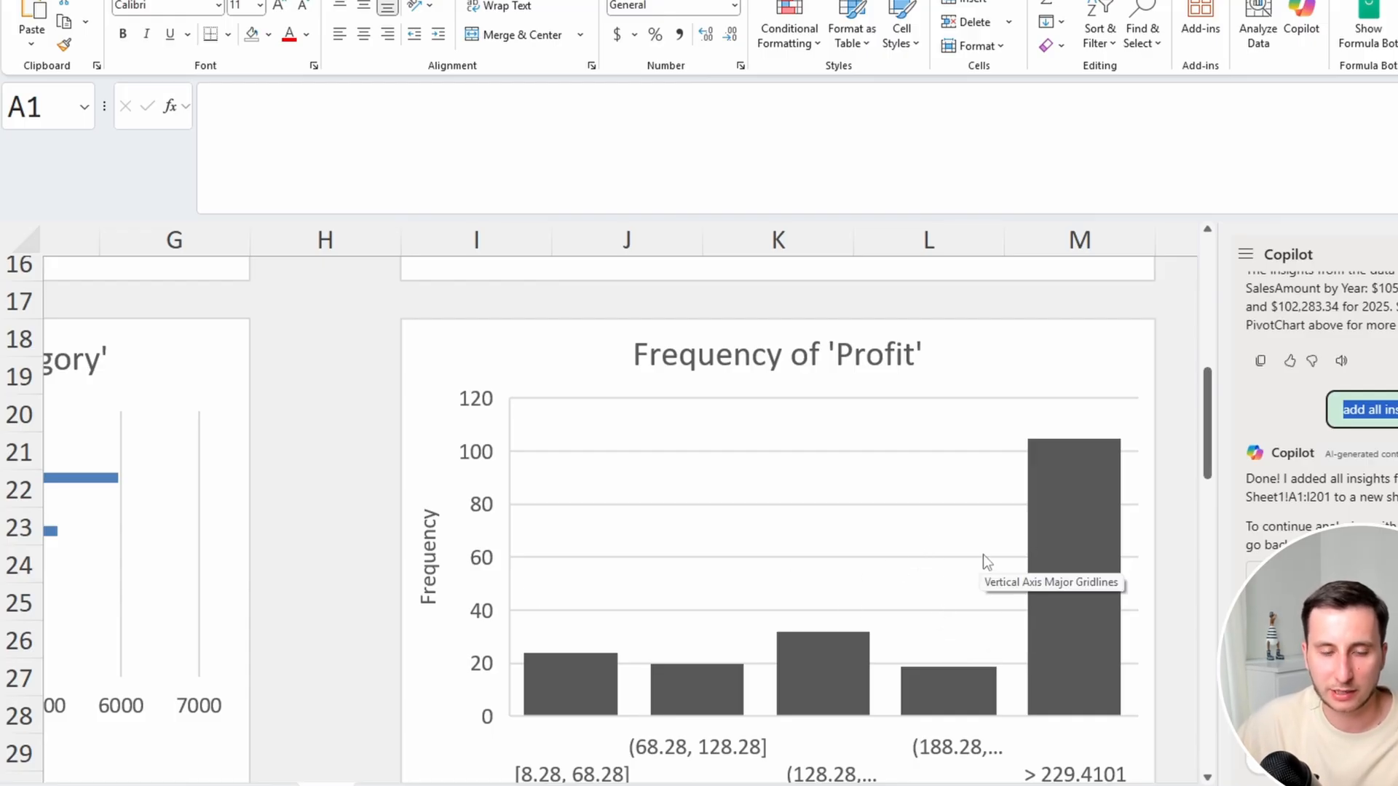
{"action": "mouse_move", "coordinate": [1026, 544]}
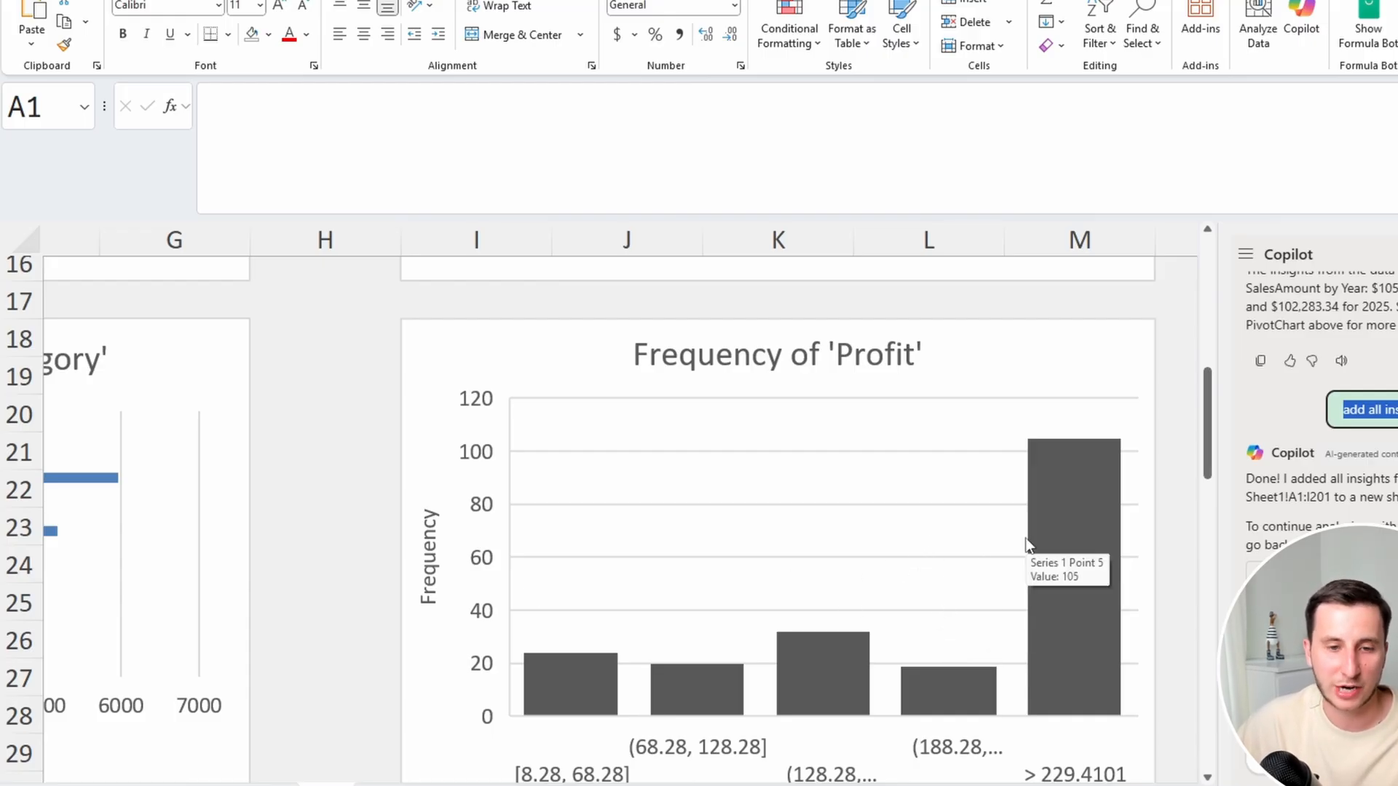
Examine the Profit by Region and Category chart and the scatter charts relating SalesAmount to Profit and Cost
{"action": "scroll", "coordinate": [1026, 545], "scroll_direction": "left", "scroll_amount": 5}
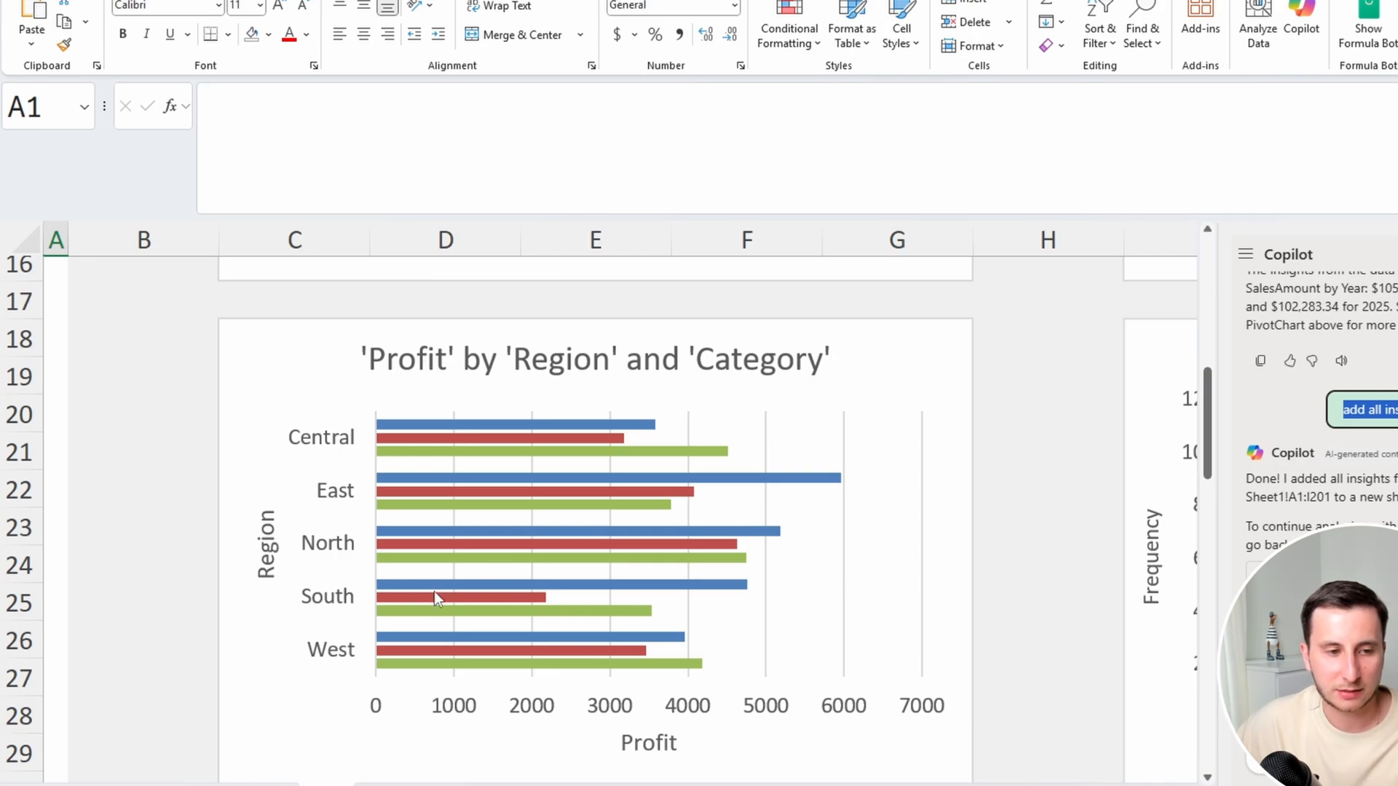
{"action": "scroll", "coordinate": [434, 591], "scroll_direction": "down", "scroll_amount": 5}
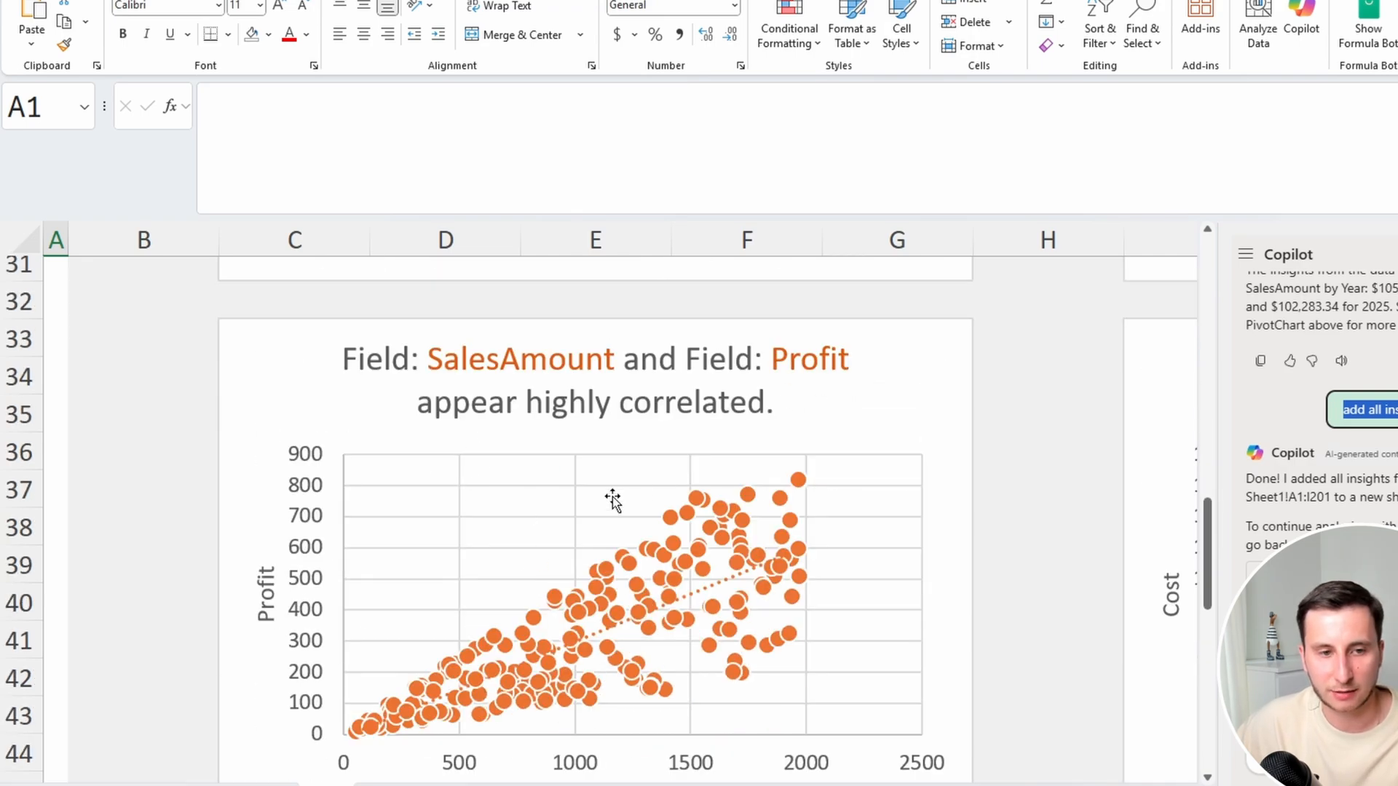
{"action": "mouse_move", "coordinate": [781, 586]}
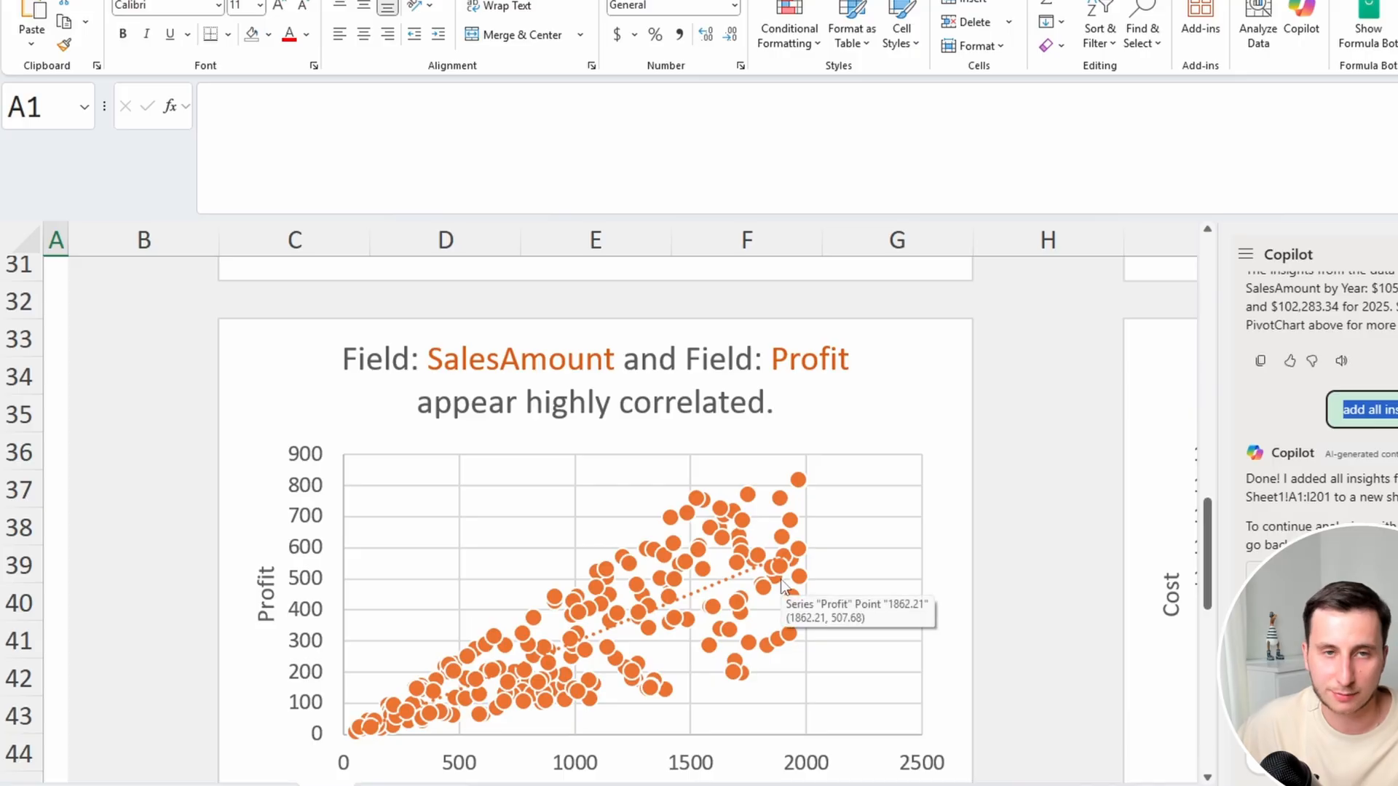
{"action": "scroll", "coordinate": [781, 586], "scroll_direction": "right", "scroll_amount": 4}
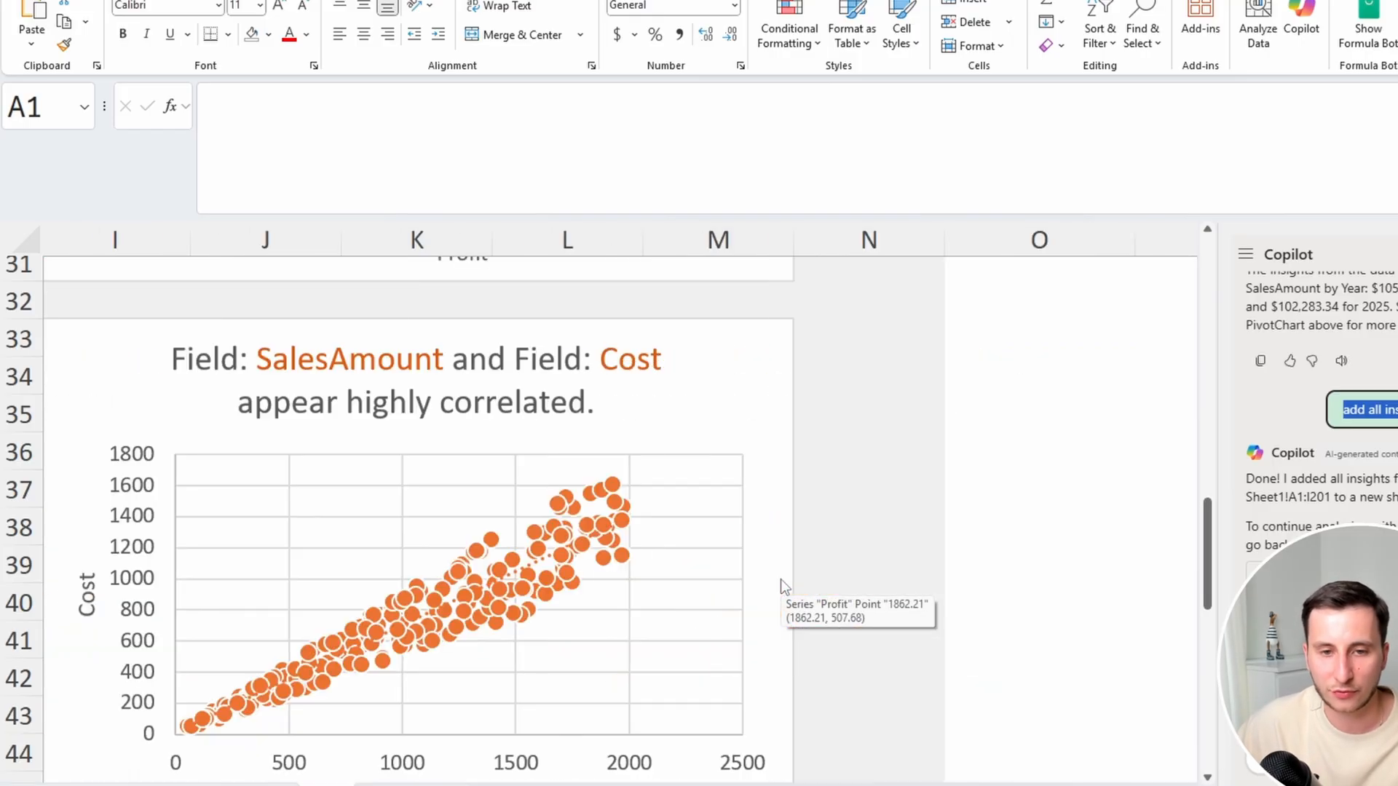
{"action": "scroll", "coordinate": [781, 586], "scroll_direction": "left", "scroll_amount": 1}
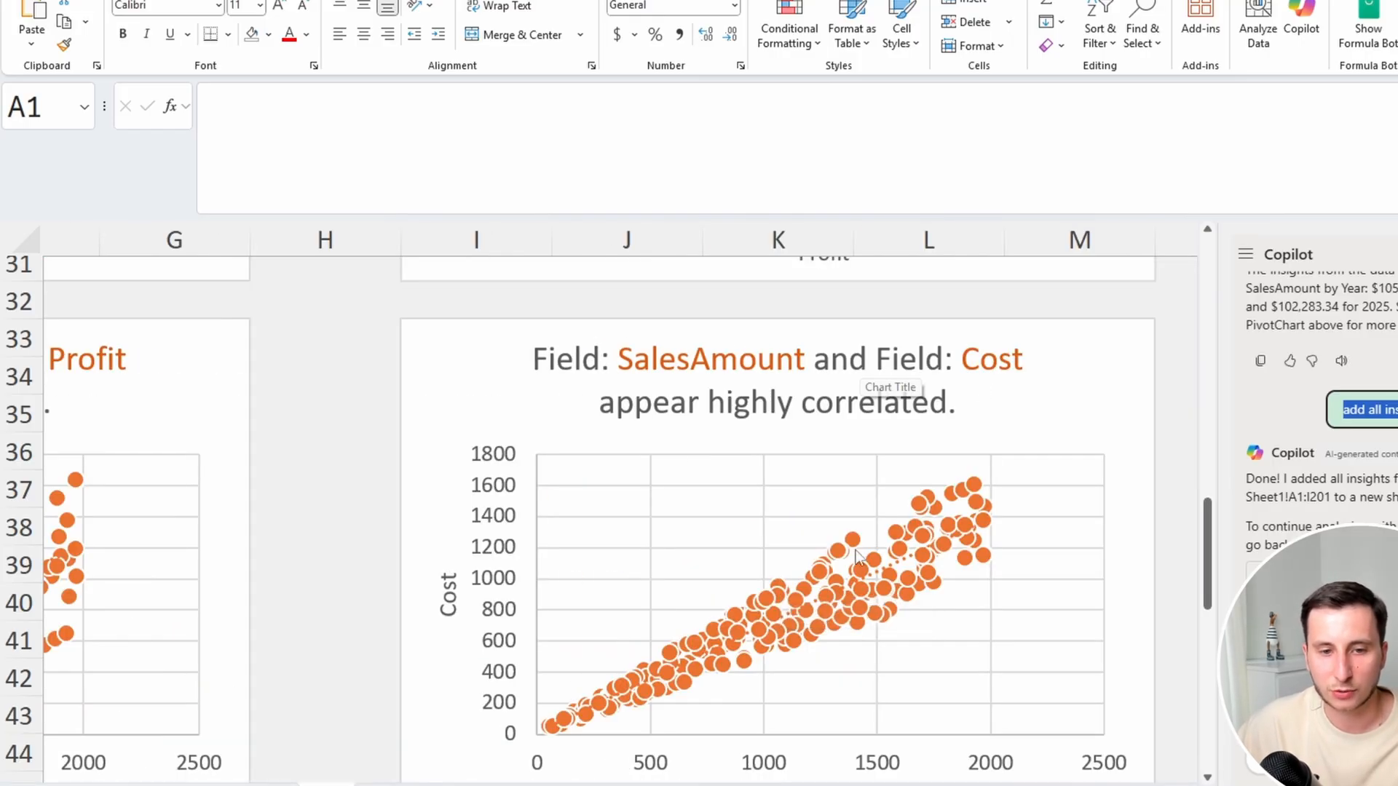
{"action": "scroll", "coordinate": [1058, 465], "scroll_direction": "down", "scroll_amount": 2}
{"action": "scroll", "coordinate": [1048, 468], "scroll_direction": "up", "scroll_amount": 2}
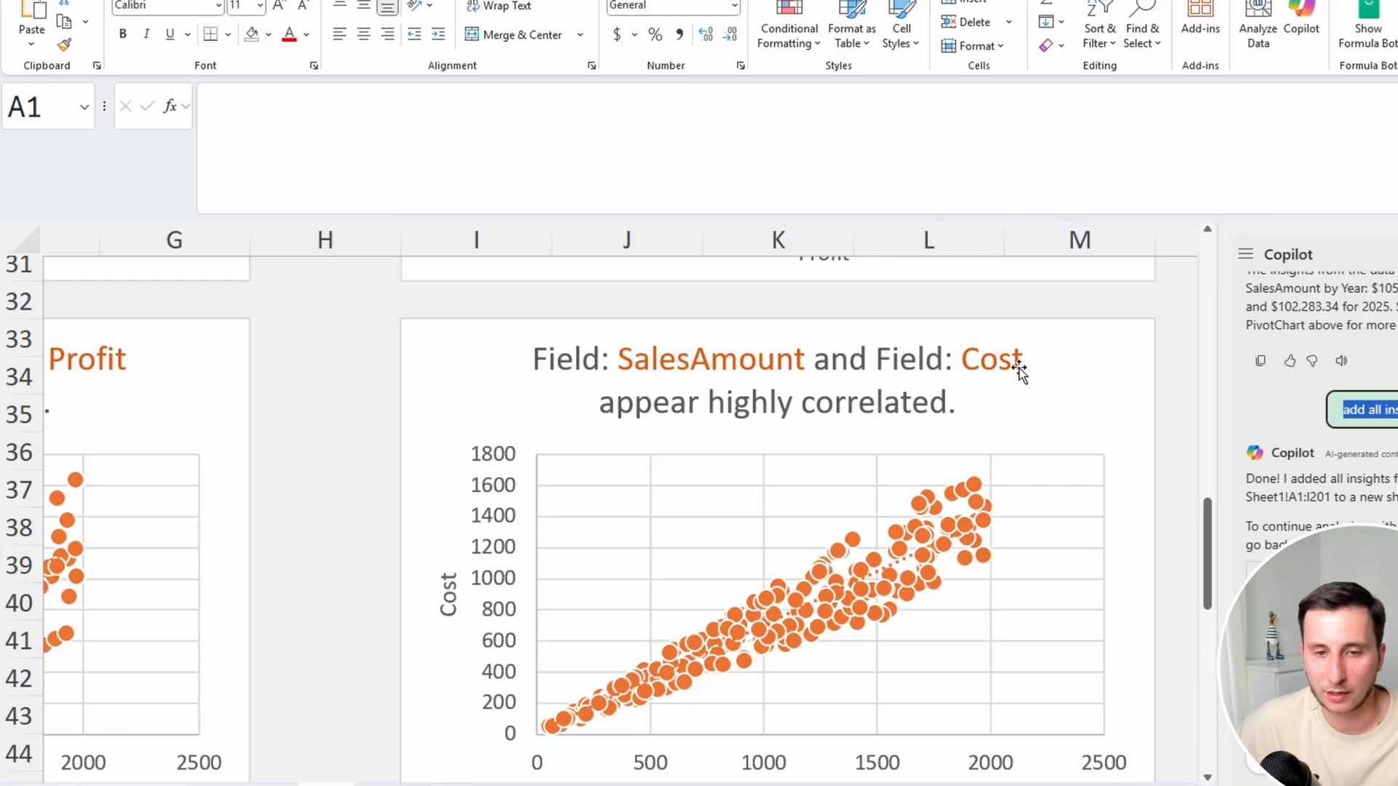
{"action": "scroll", "coordinate": [979, 370], "scroll_direction": "down", "scroll_amount": 3}
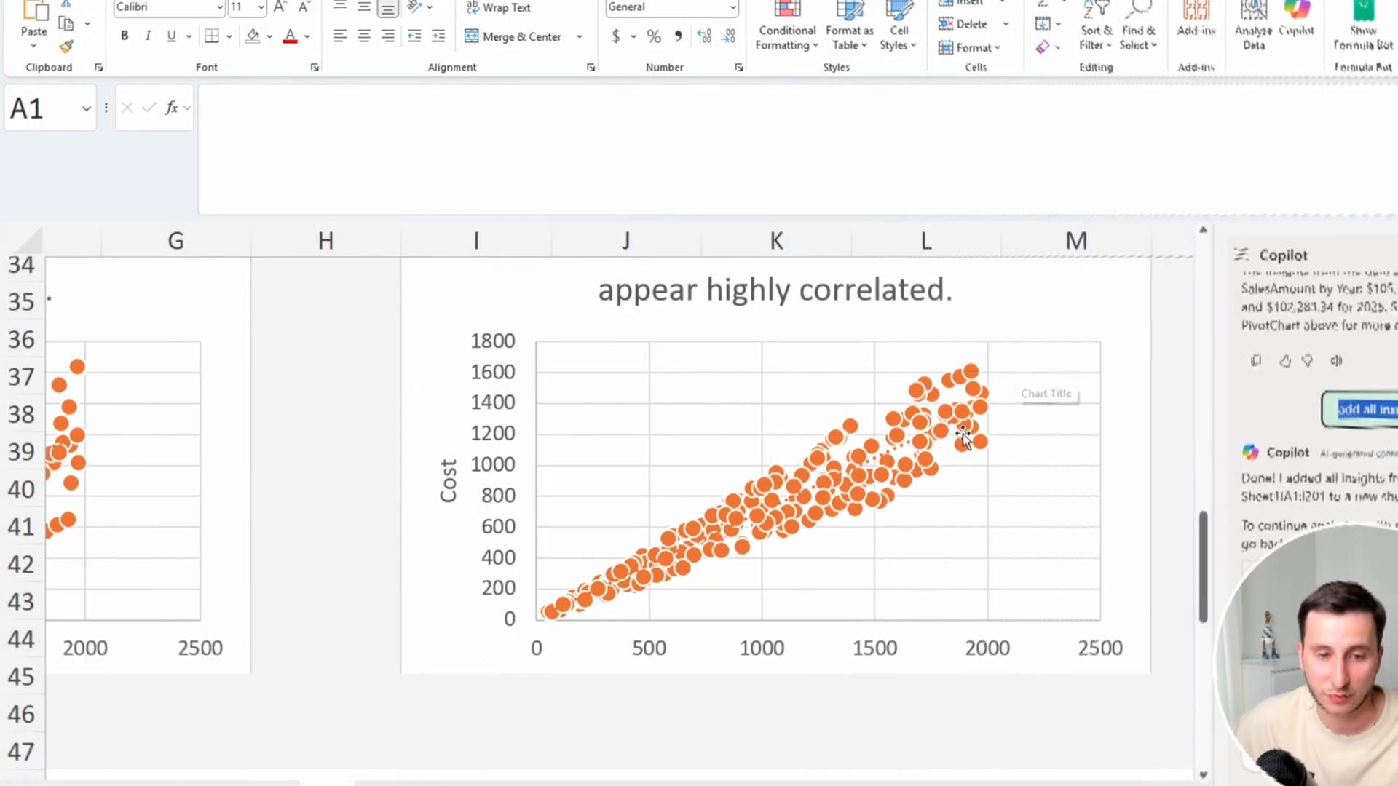
Examine the full set of insight charts, from the SalesAmount by Year trend down to the scatter charts
{"action": "scroll", "coordinate": [972, 435], "scroll_direction": "up", "scroll_amount": 3}
{"action": "scroll", "coordinate": [968, 439], "scroll_direction": "down", "scroll_amount": 3}
{"action": "scroll", "coordinate": [766, 450], "scroll_direction": "up", "scroll_amount": 8}
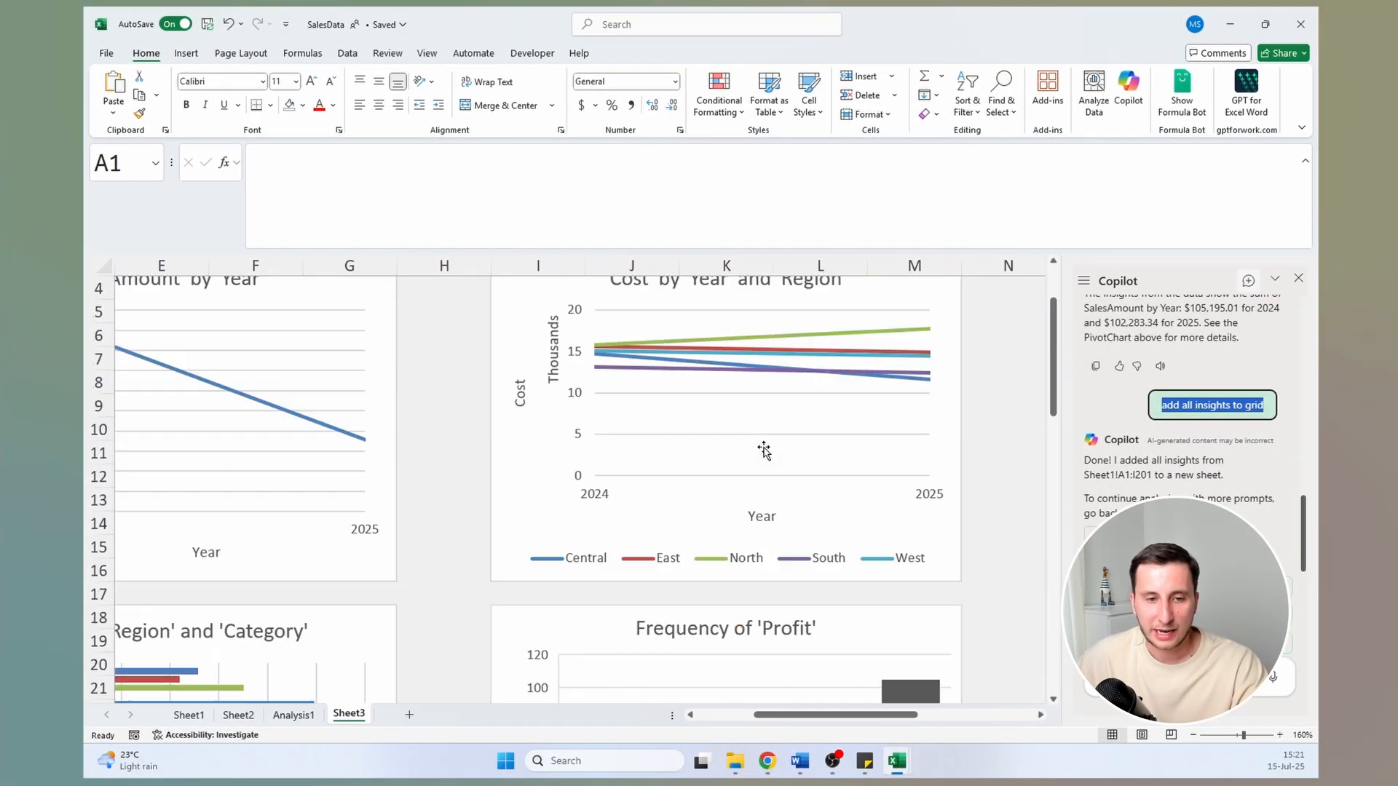
{"action": "scroll", "coordinate": [764, 450], "scroll_direction": "down", "scroll_amount": 5}
{"action": "scroll", "coordinate": [681, 464], "scroll_direction": "up", "scroll_amount": 2}
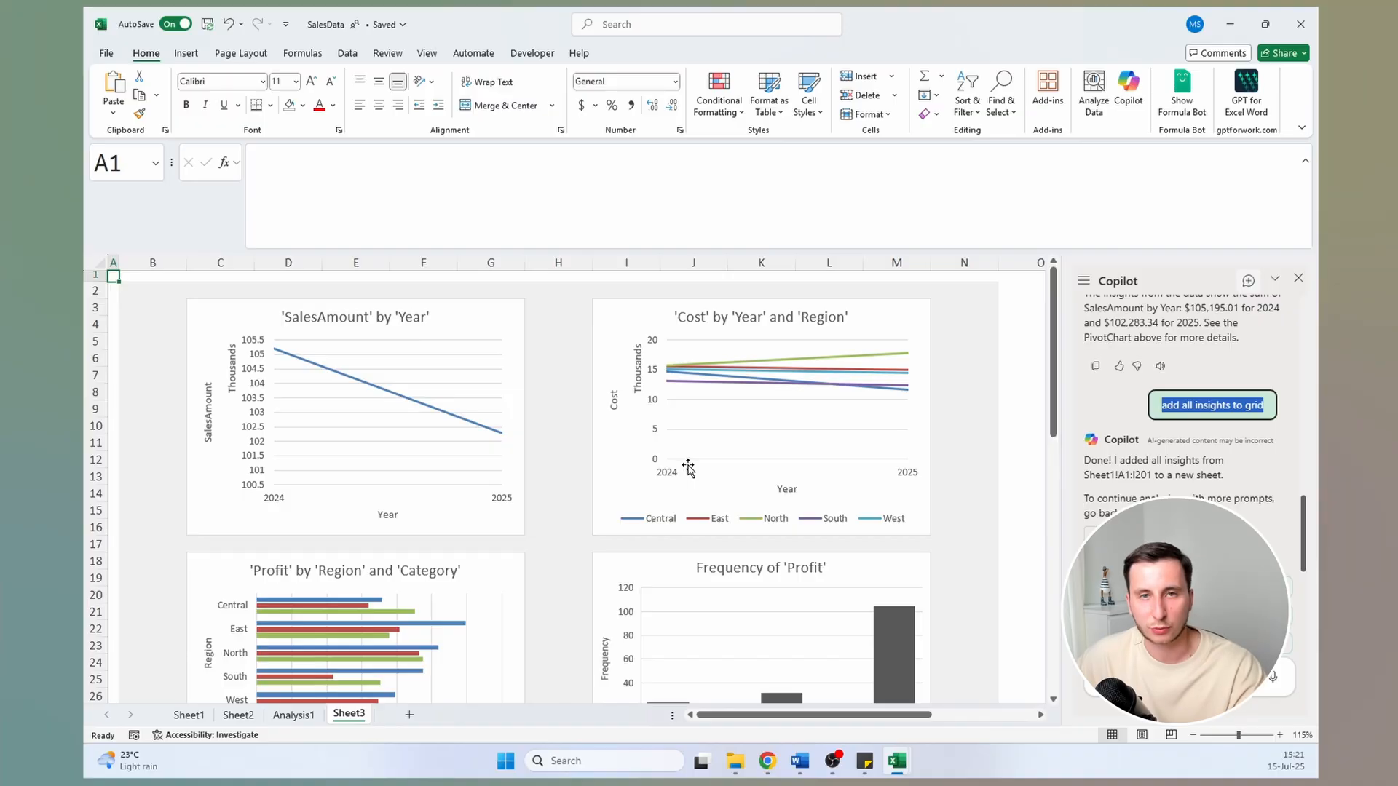
{"action": "scroll", "coordinate": [688, 469], "scroll_direction": "down", "scroll_amount": 6}
{"action": "scroll", "coordinate": [705, 456], "scroll_direction": "down", "scroll_amount": 1}
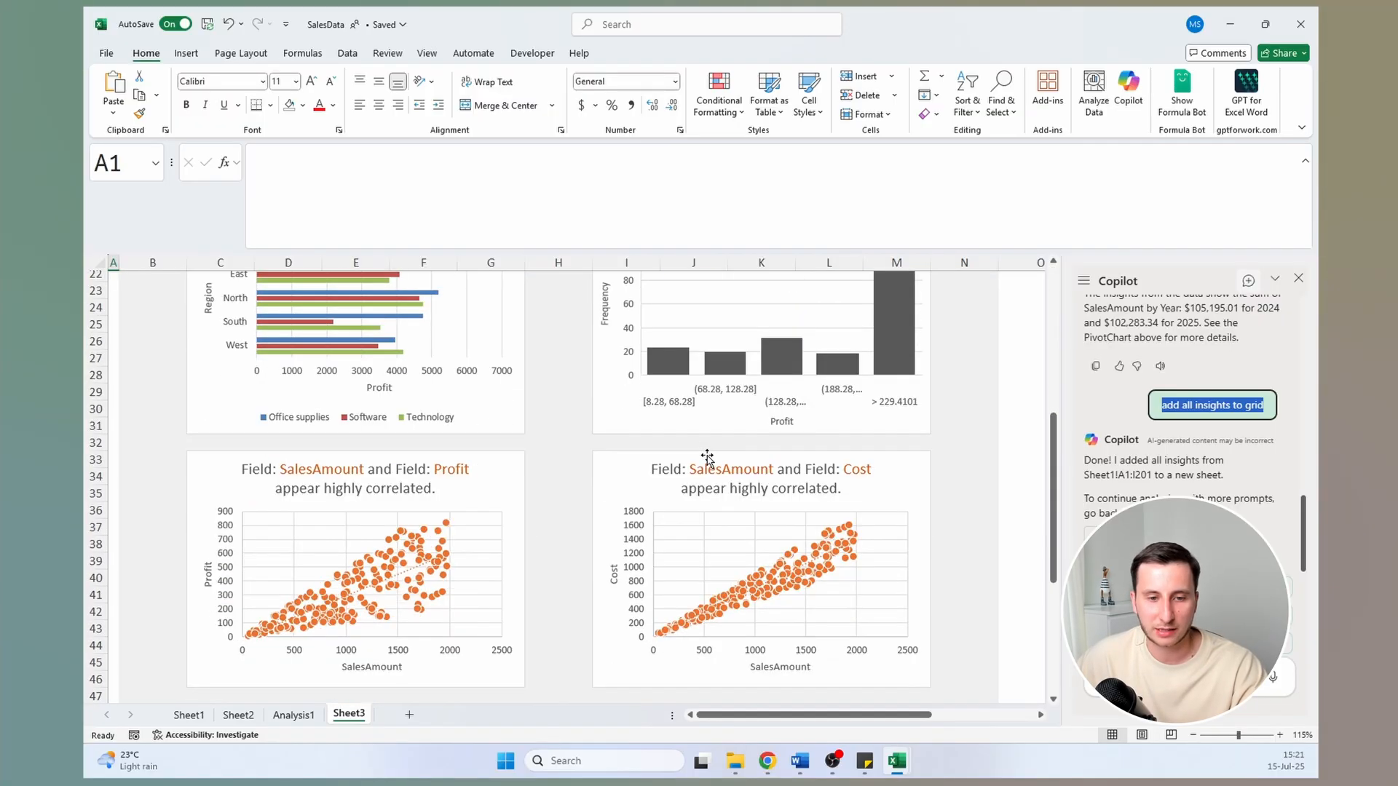
{"action": "scroll", "coordinate": [706, 456], "scroll_direction": "up", "scroll_amount": 7}
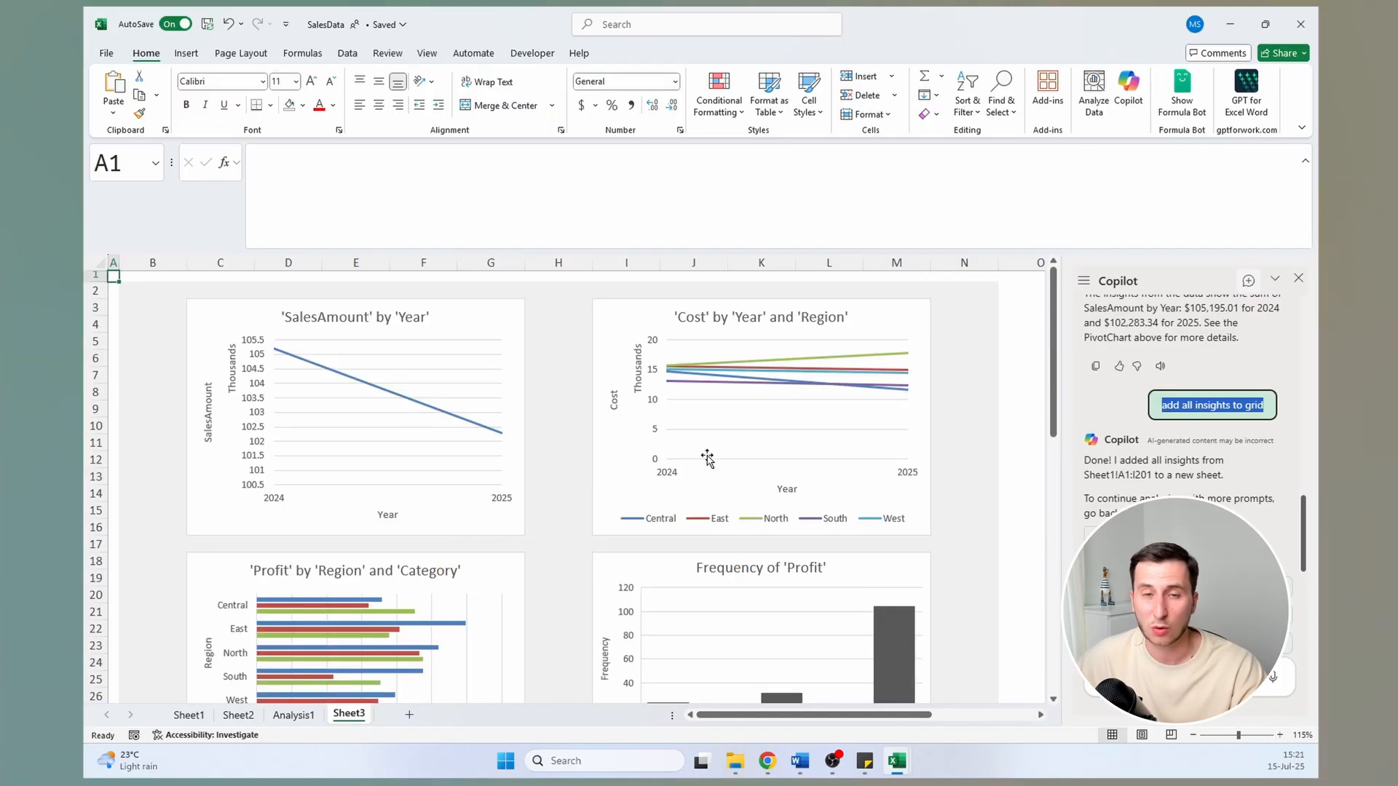
On the Cost by Year and Region chart, turn on the axes, axis titles, chart title and data labels
{"action": "left_click", "coordinate": [732, 348]}
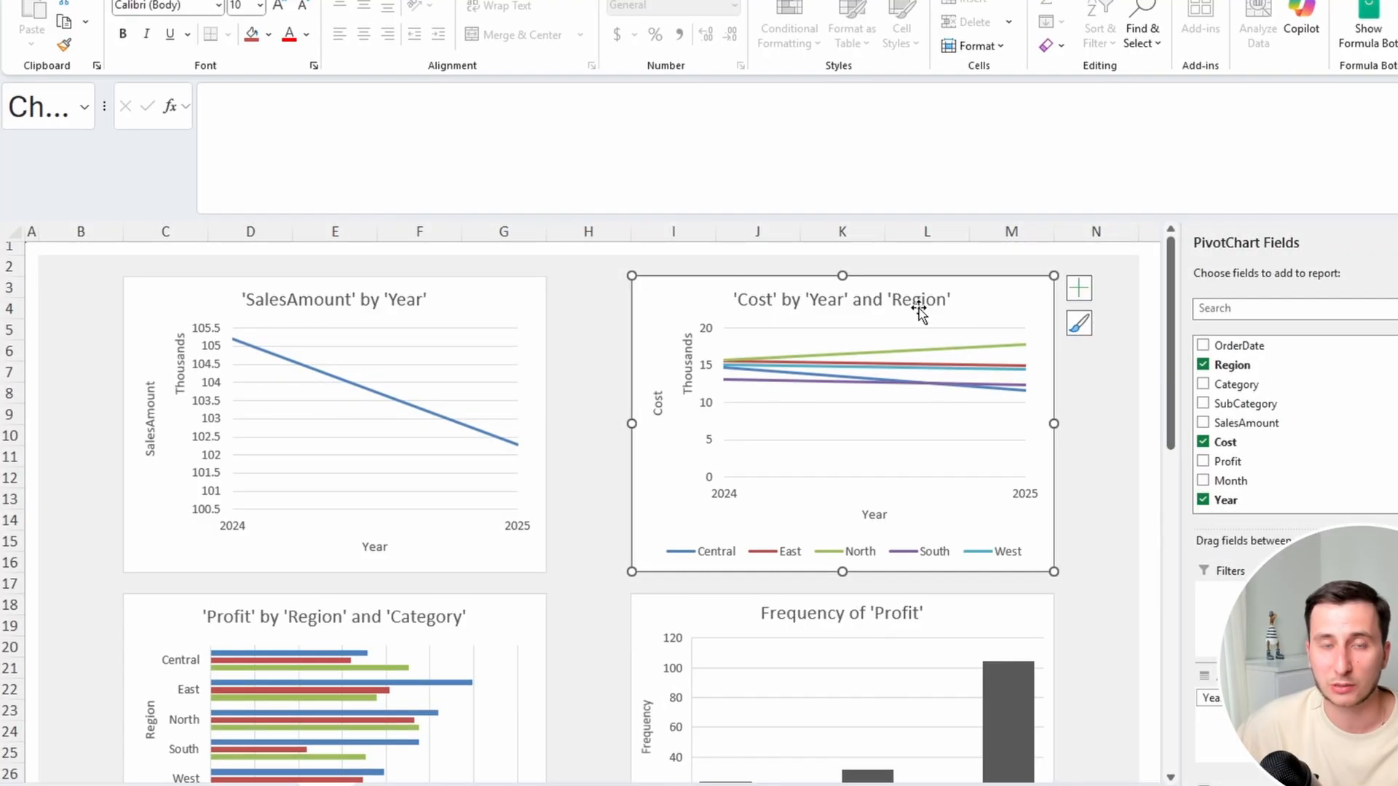
{"action": "right_click", "coordinate": [995, 307]}
{"action": "left_click", "coordinate": [978, 301]}
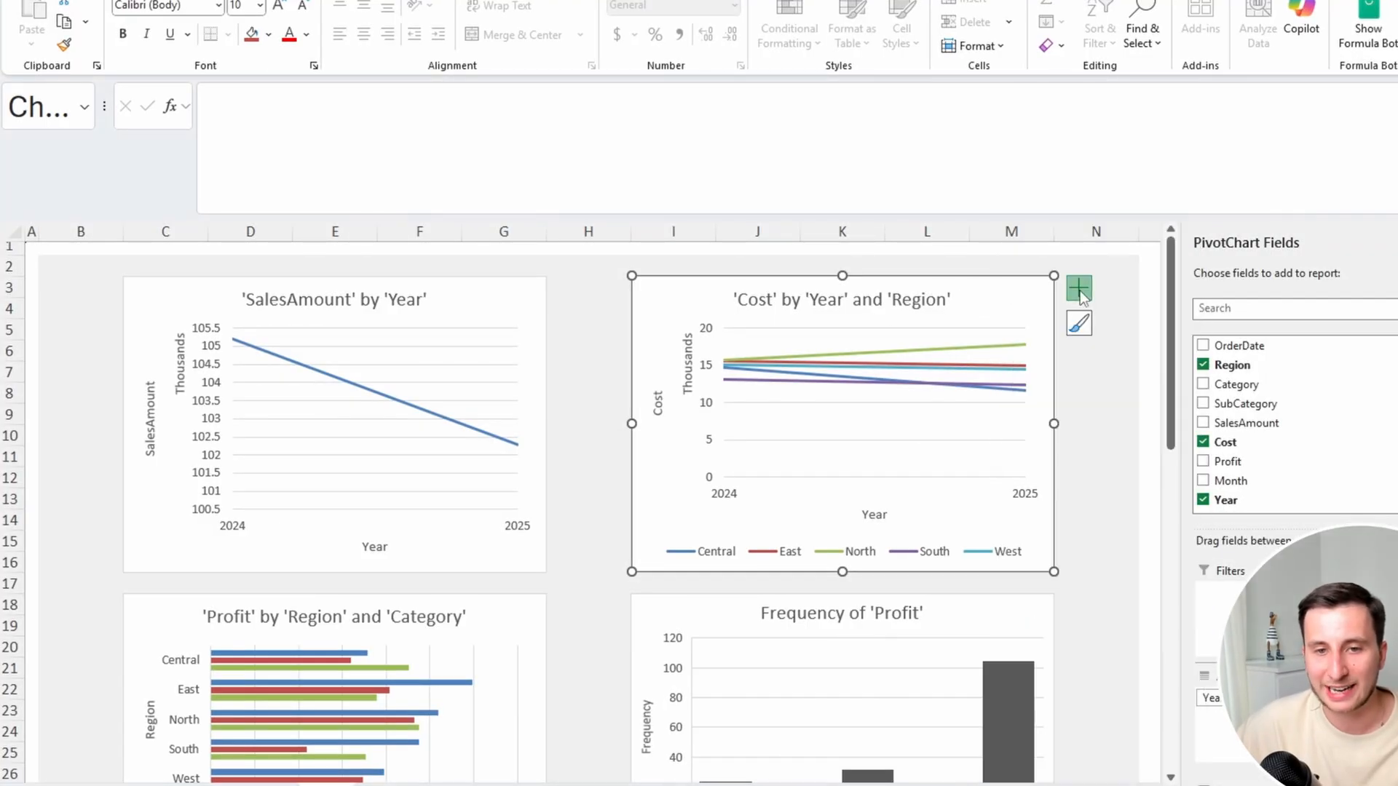
{"action": "left_click", "coordinate": [1079, 289]}
{"action": "left_click", "coordinate": [1123, 330]}
{"action": "left_click", "coordinate": [1122, 311]}
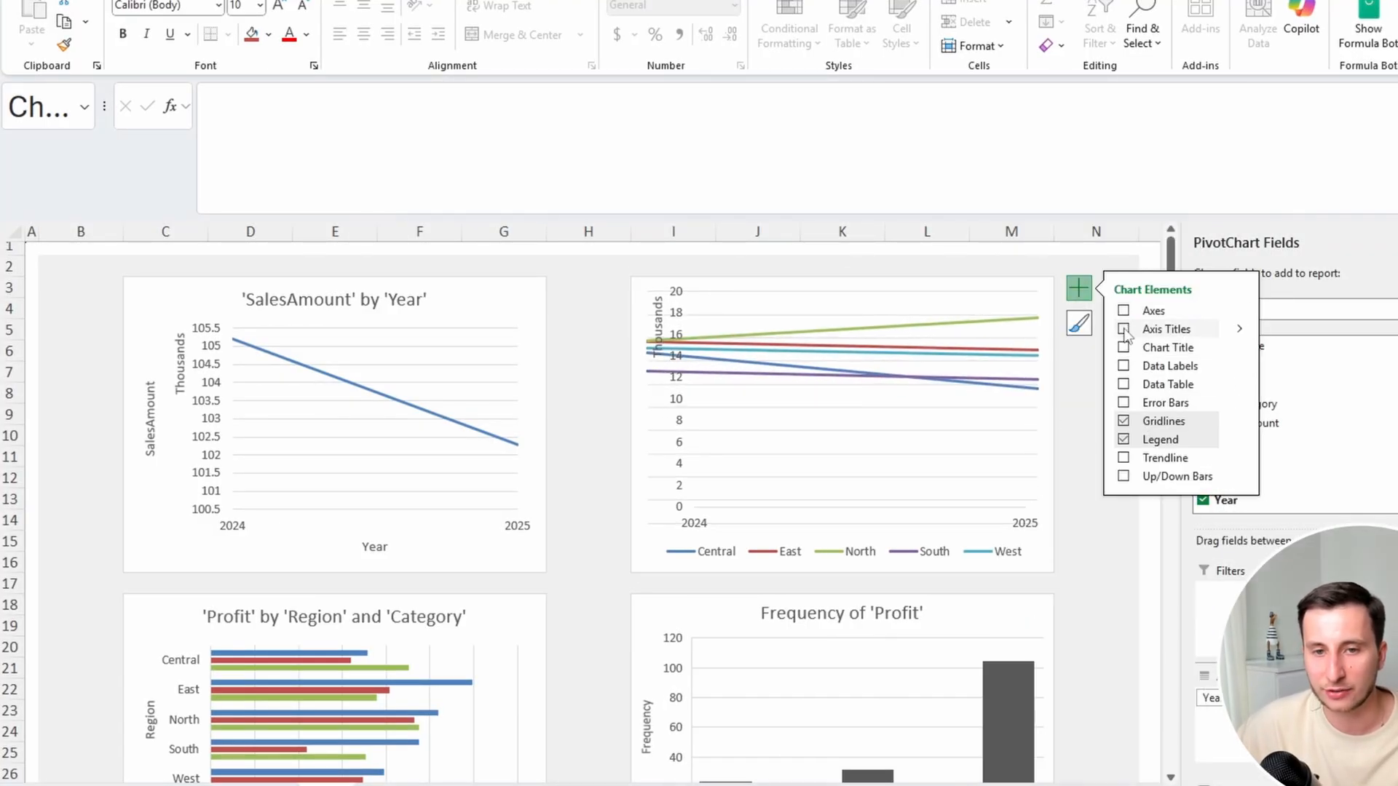
{"action": "left_click", "coordinate": [1123, 330]}
{"action": "left_click", "coordinate": [1123, 348]}
{"action": "left_click", "coordinate": [1123, 366]}
{"action": "left_click", "coordinate": [1122, 311]}
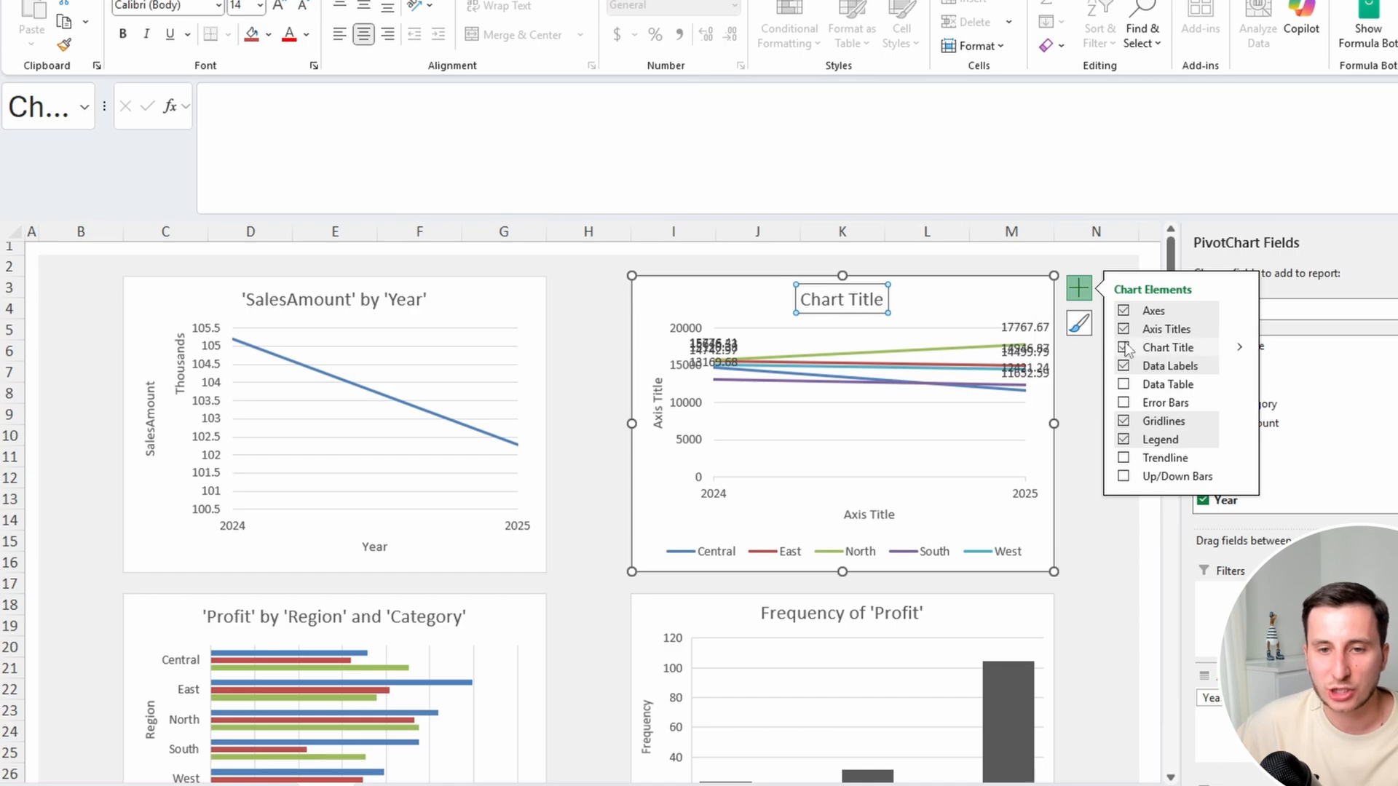
Change the placeholder chart title of the regional line chart to "Sales by Region"
{"action": "right_click", "coordinate": [990, 297]}
{"action": "left_click", "coordinate": [847, 300]}
{"action": "double_click", "coordinate": [844, 295]}
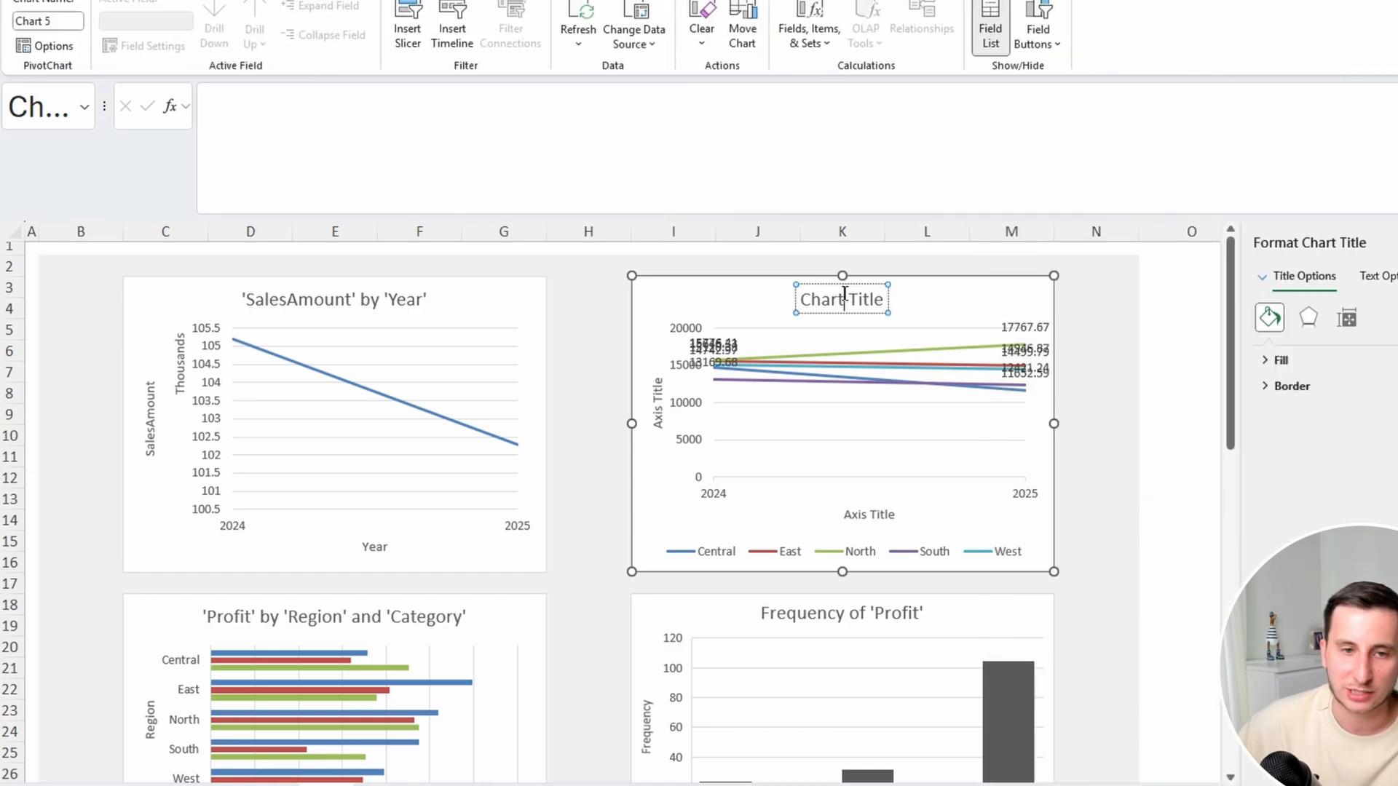
{"action": "double_click", "coordinate": [844, 299]}
{"action": "type", "text": "Sales"}
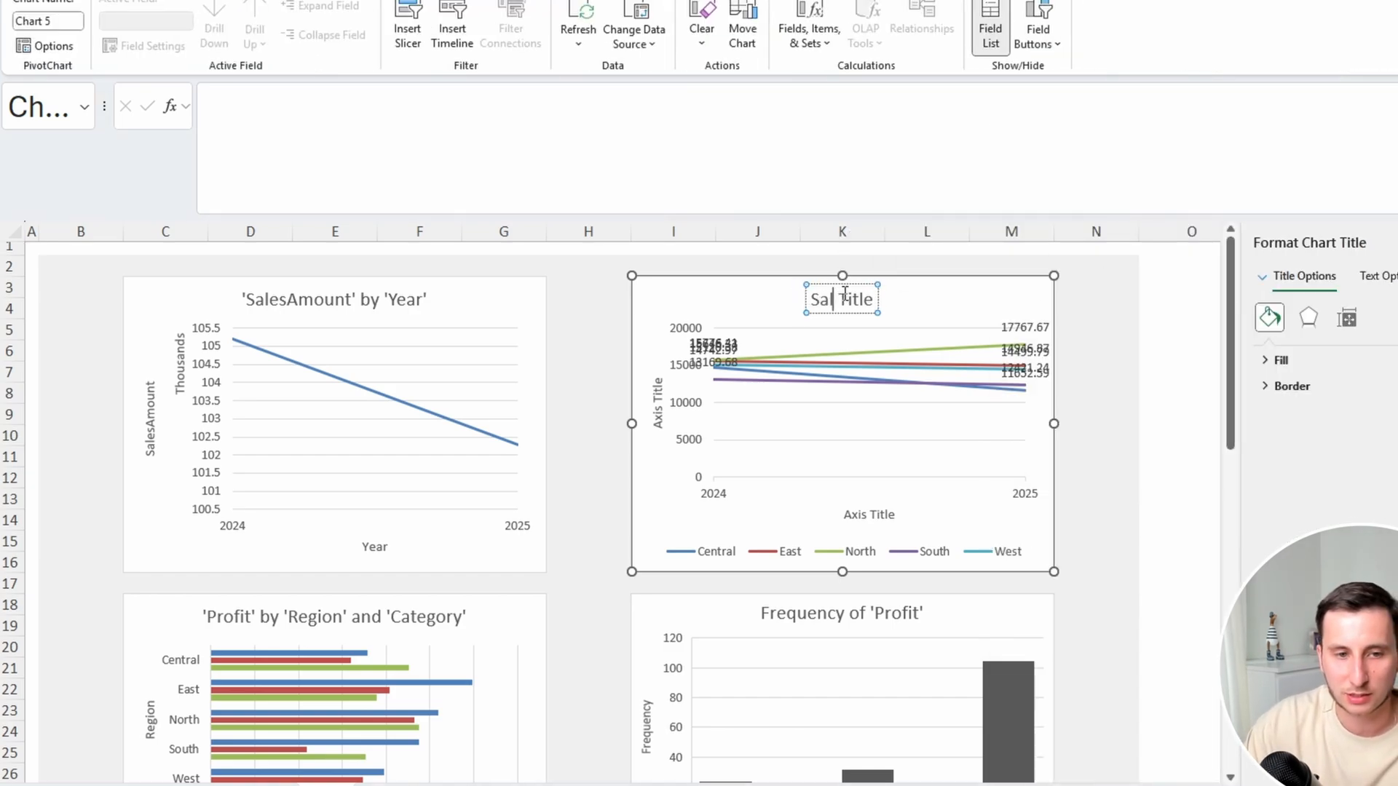
{"action": "key", "text": "shift+End"}
{"action": "key", "text": "BackSpace"}
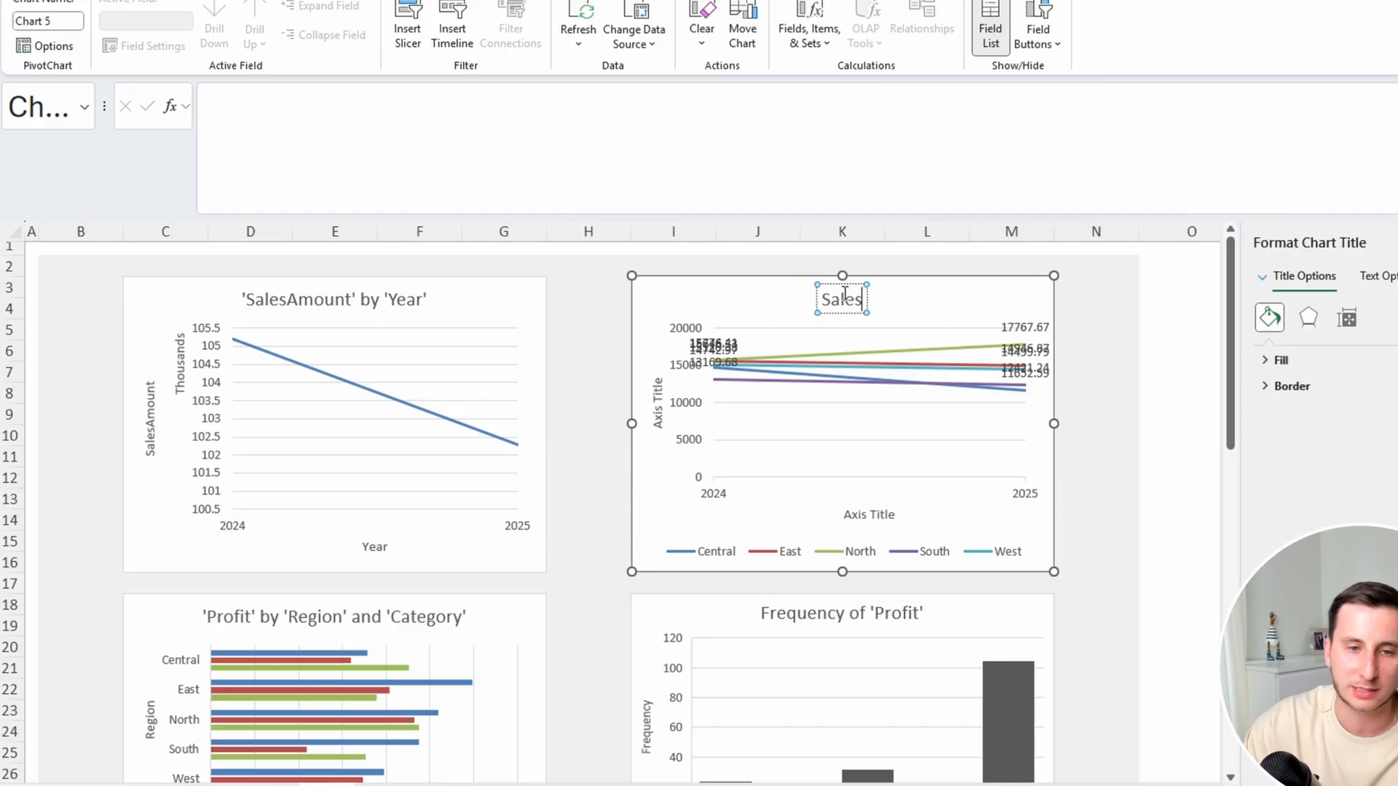
{"action": "type", "text": "by Region"}
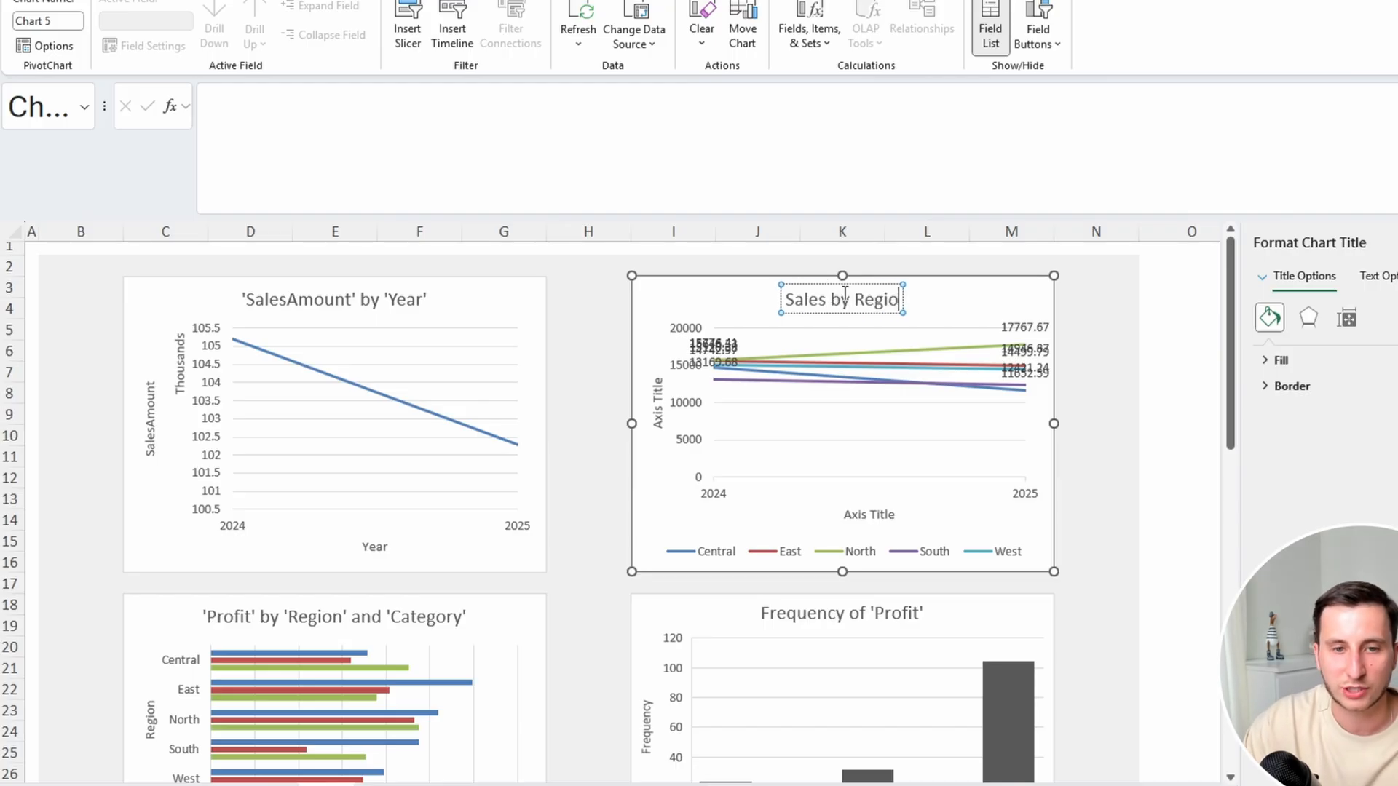
{"action": "left_click", "coordinate": [1123, 334]}
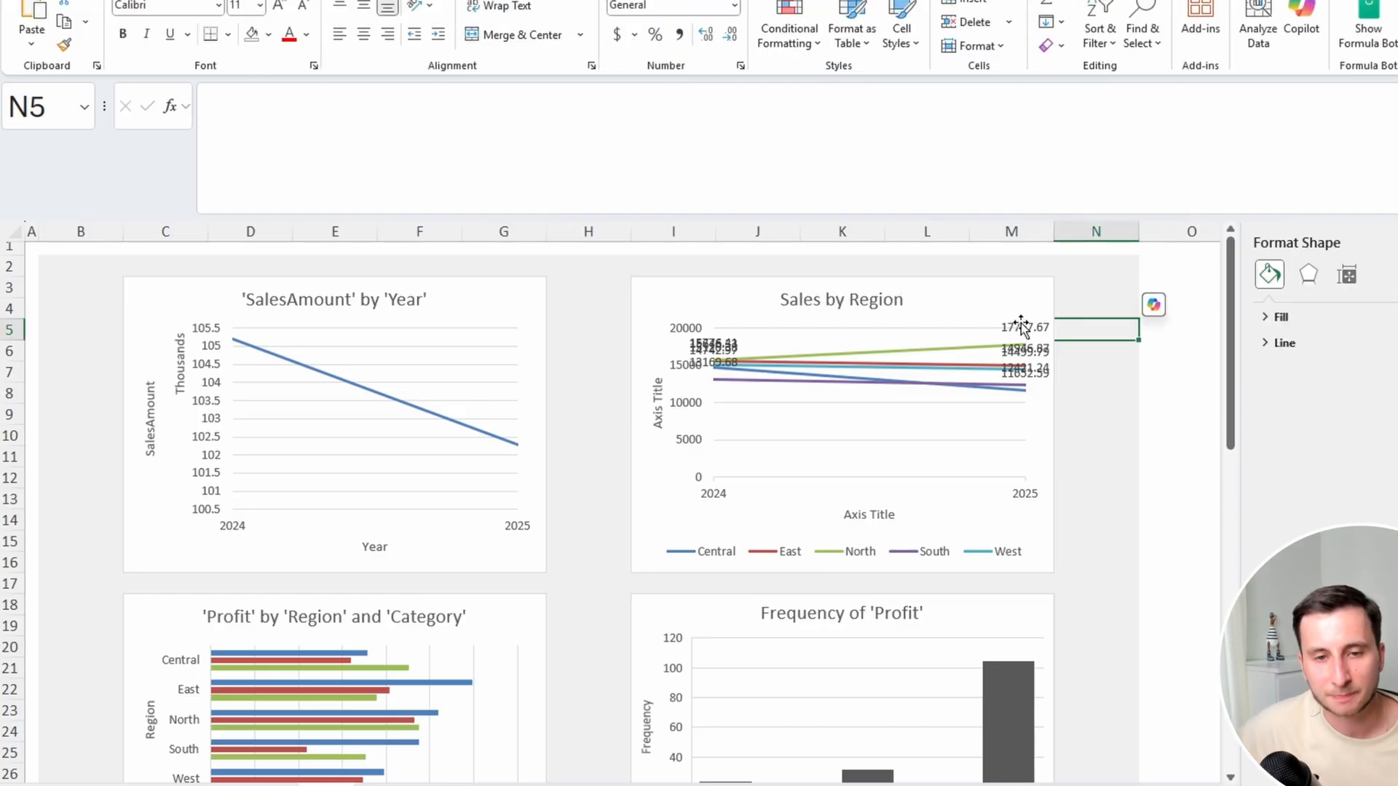
{"action": "left_click", "coordinate": [1057, 319]}
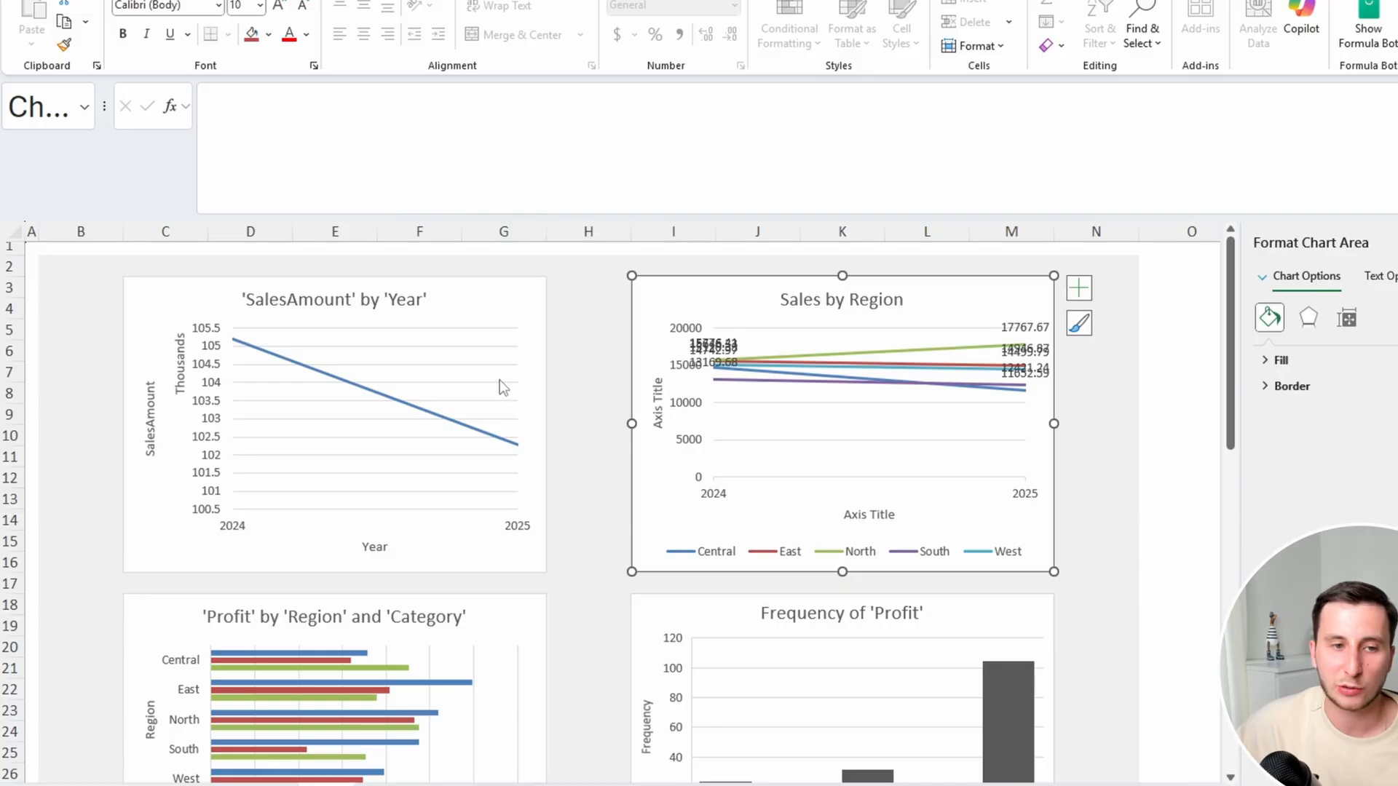
{"action": "scroll", "coordinate": [510, 386], "scroll_direction": "down", "scroll_amount": 6}
{"action": "scroll", "coordinate": [624, 406], "scroll_direction": "up", "scroll_amount": 5}
{"action": "scroll", "coordinate": [655, 417], "scroll_direction": "up", "scroll_amount": 1}
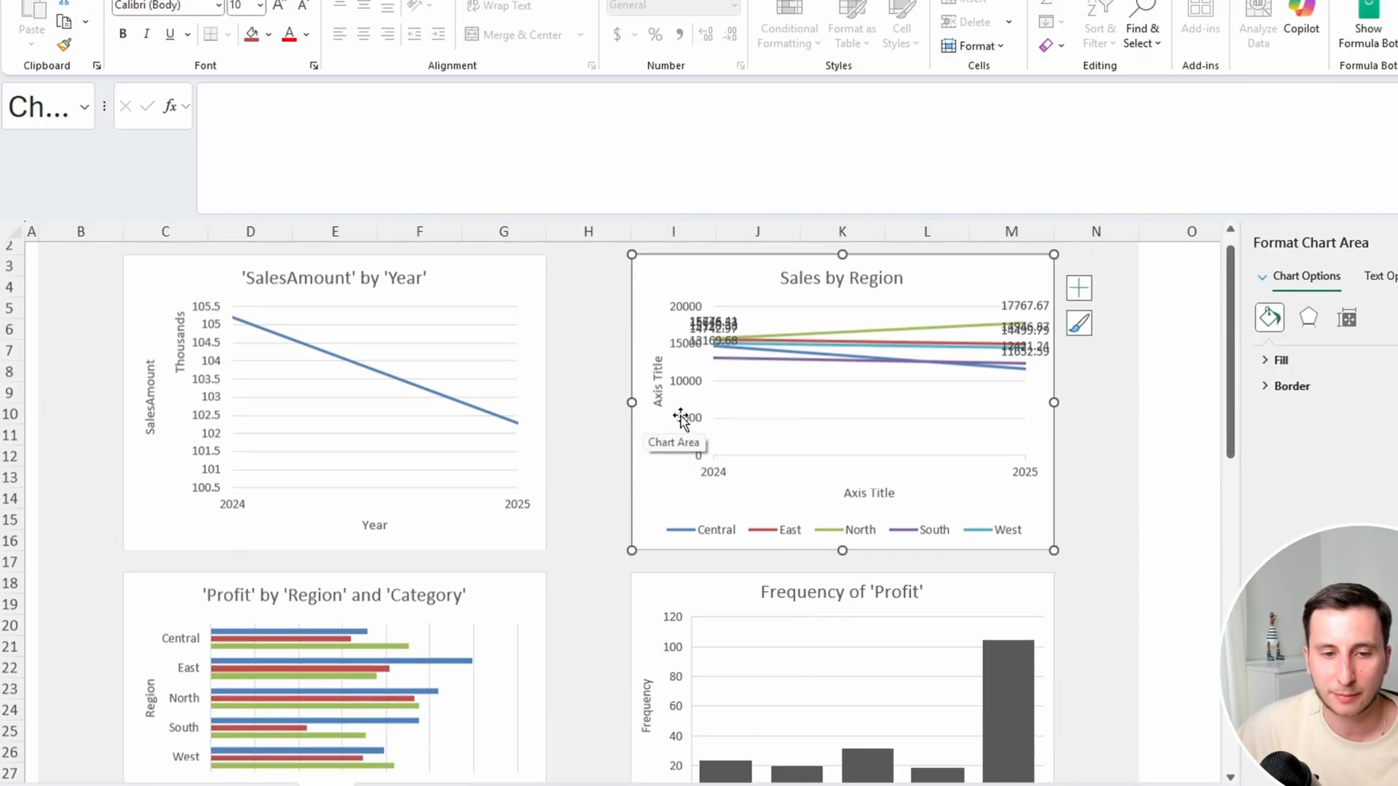
{"action": "scroll", "coordinate": [680, 419], "scroll_direction": "up", "scroll_amount": 1}
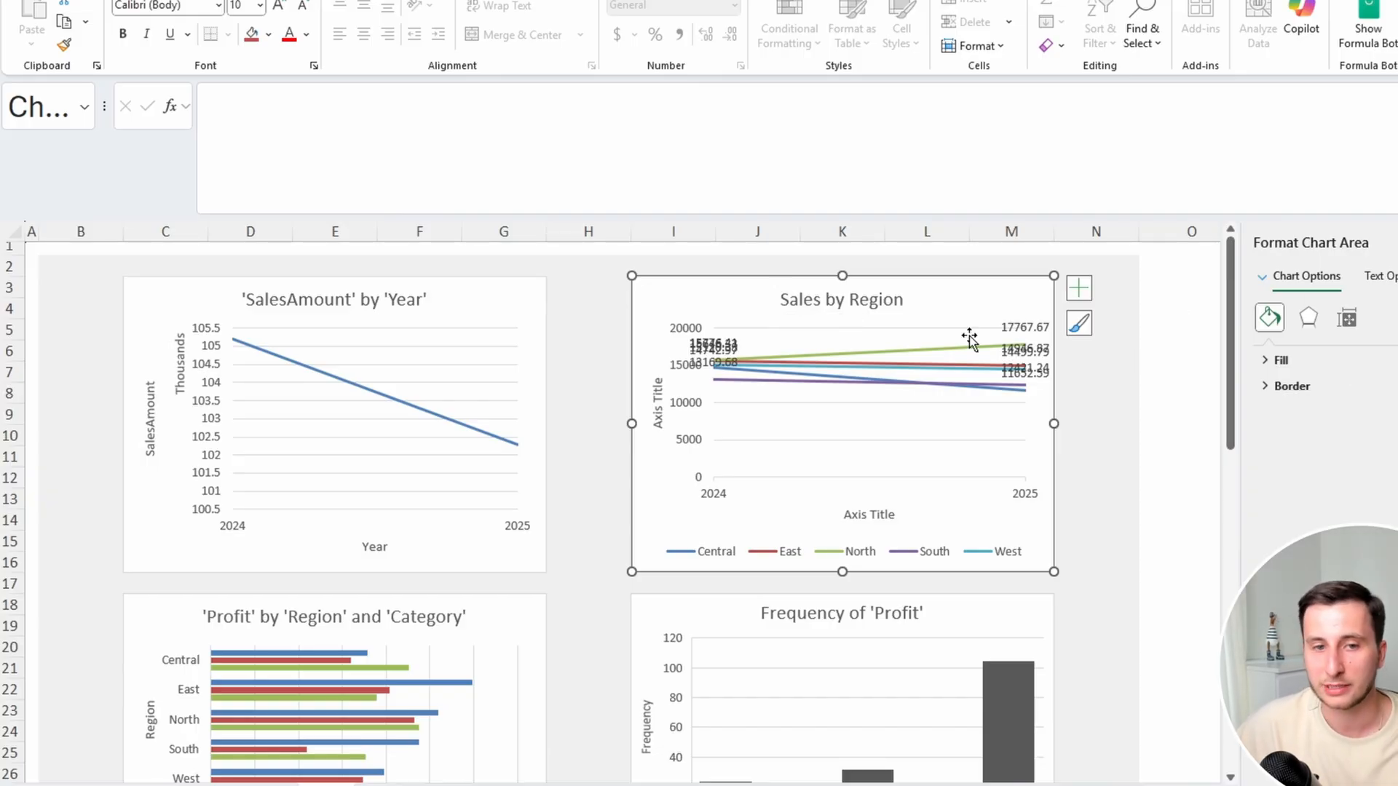
Return to Sheet1 and look through Copilot's suggested actions for the UNIQUE formula in cell K2
{"action": "left_click", "coordinate": [1396, 244]}
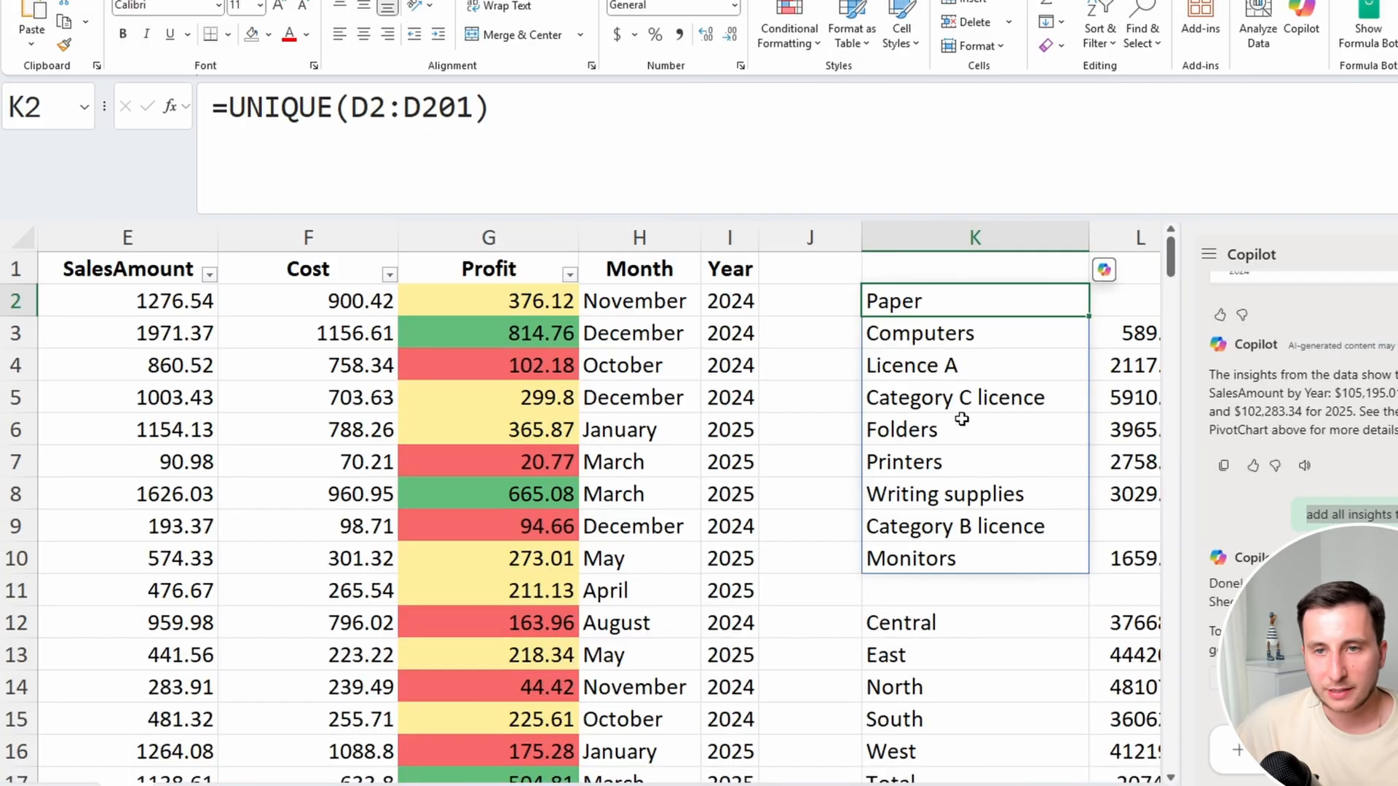
{"action": "left_click", "coordinate": [1093, 275]}
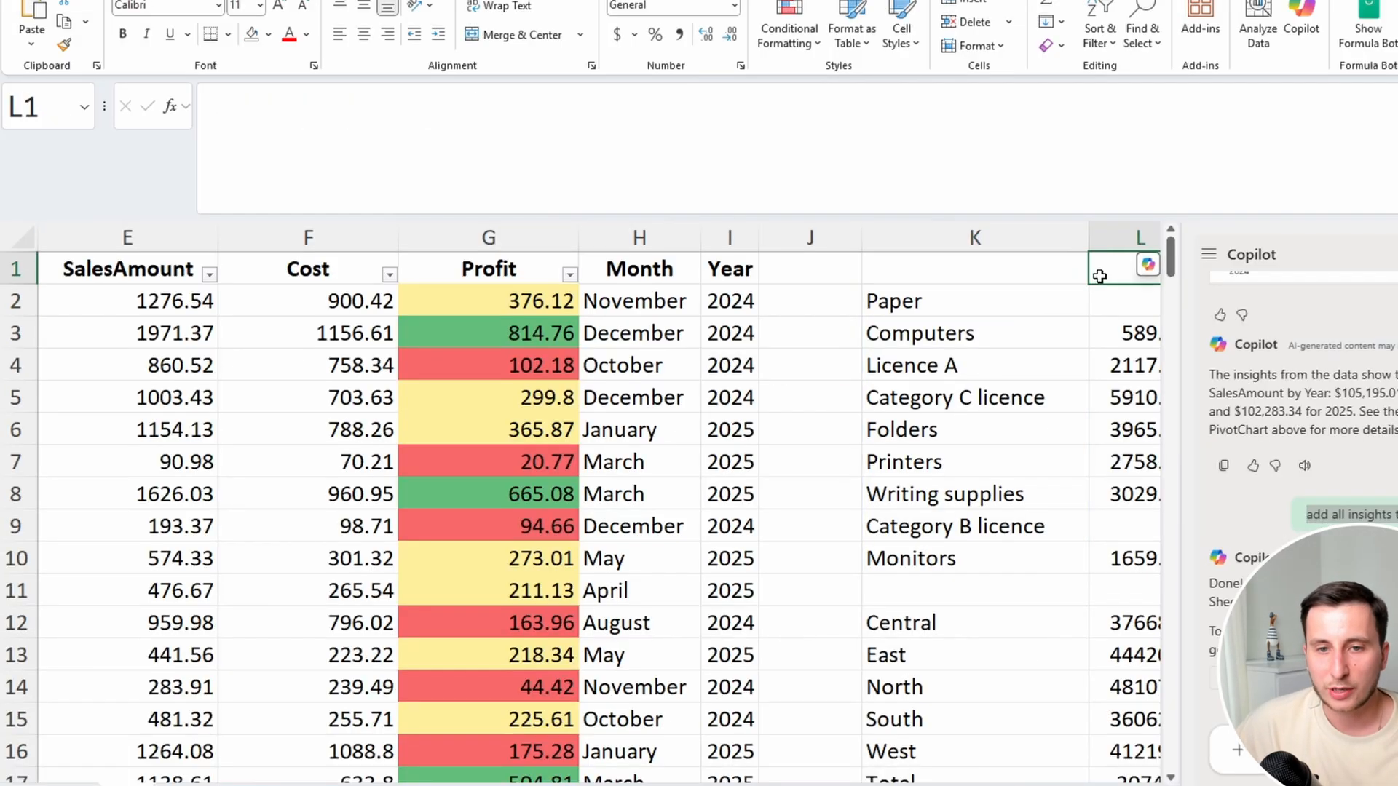
{"action": "left_click", "coordinate": [1051, 307]}
{"action": "left_click", "coordinate": [1105, 274]}
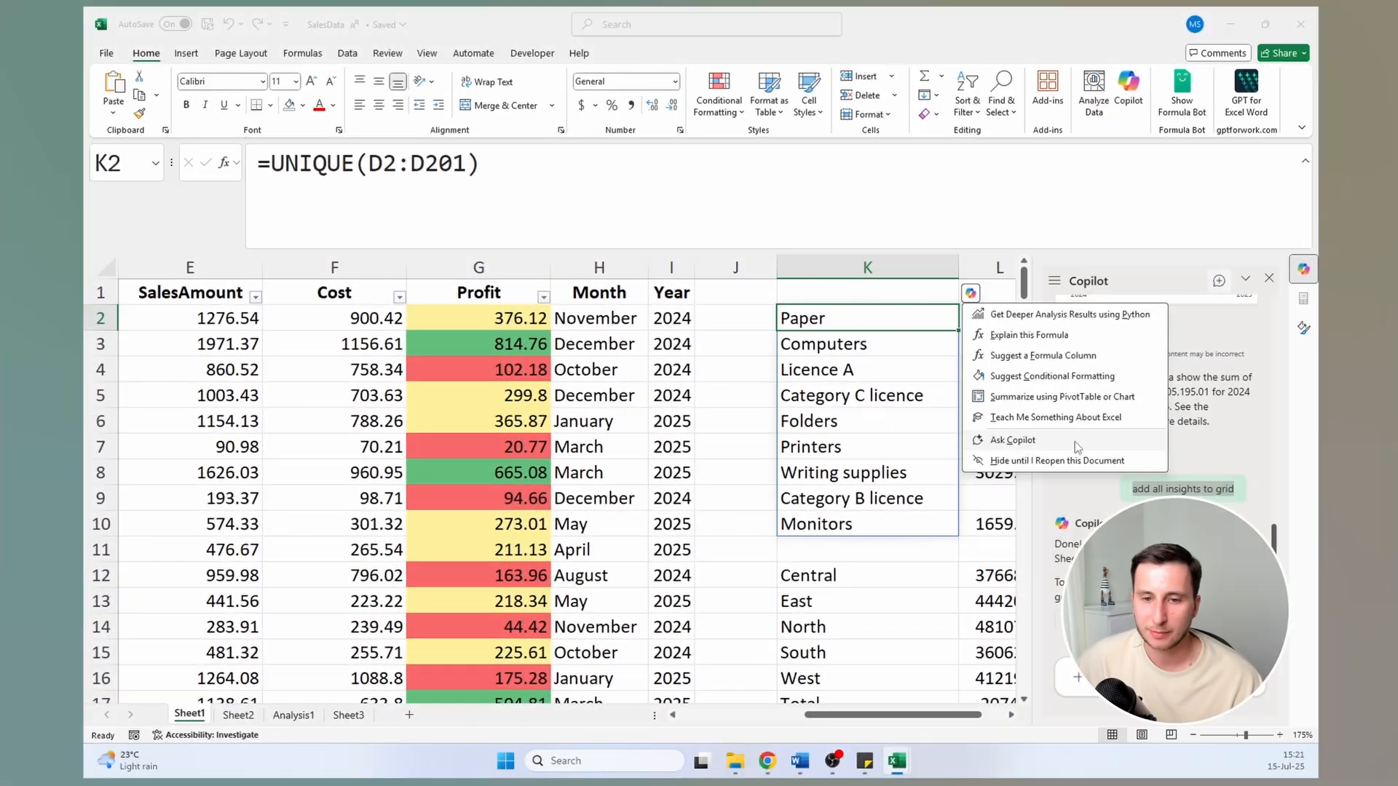
{"action": "left_click", "coordinate": [1209, 415]}
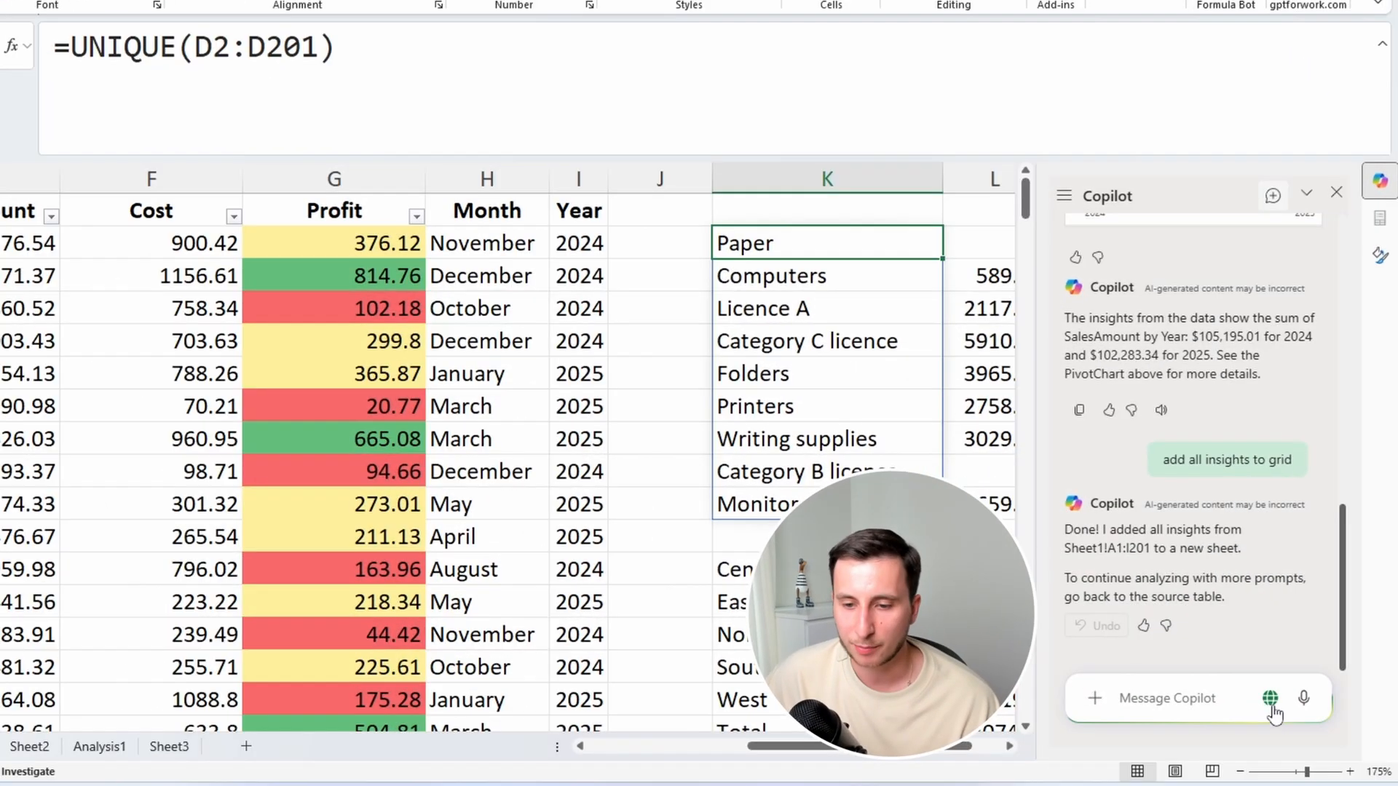
Check Copilot's web content setting and browse the ready-made prompts in the Copilot Prompt Gallery
{"action": "left_click", "coordinate": [1217, 678]}
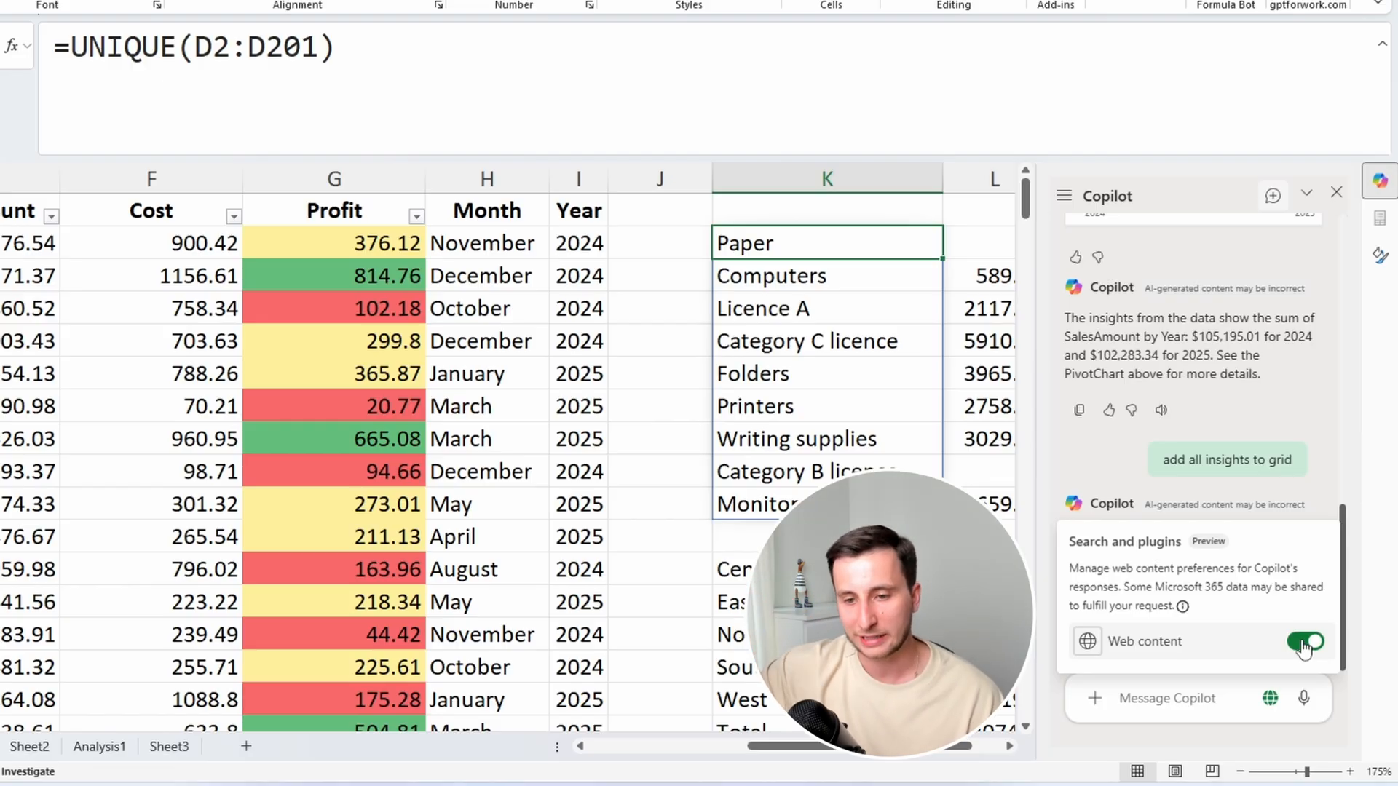
{"action": "left_click", "coordinate": [1273, 699]}
{"action": "left_click", "coordinate": [1094, 698]}
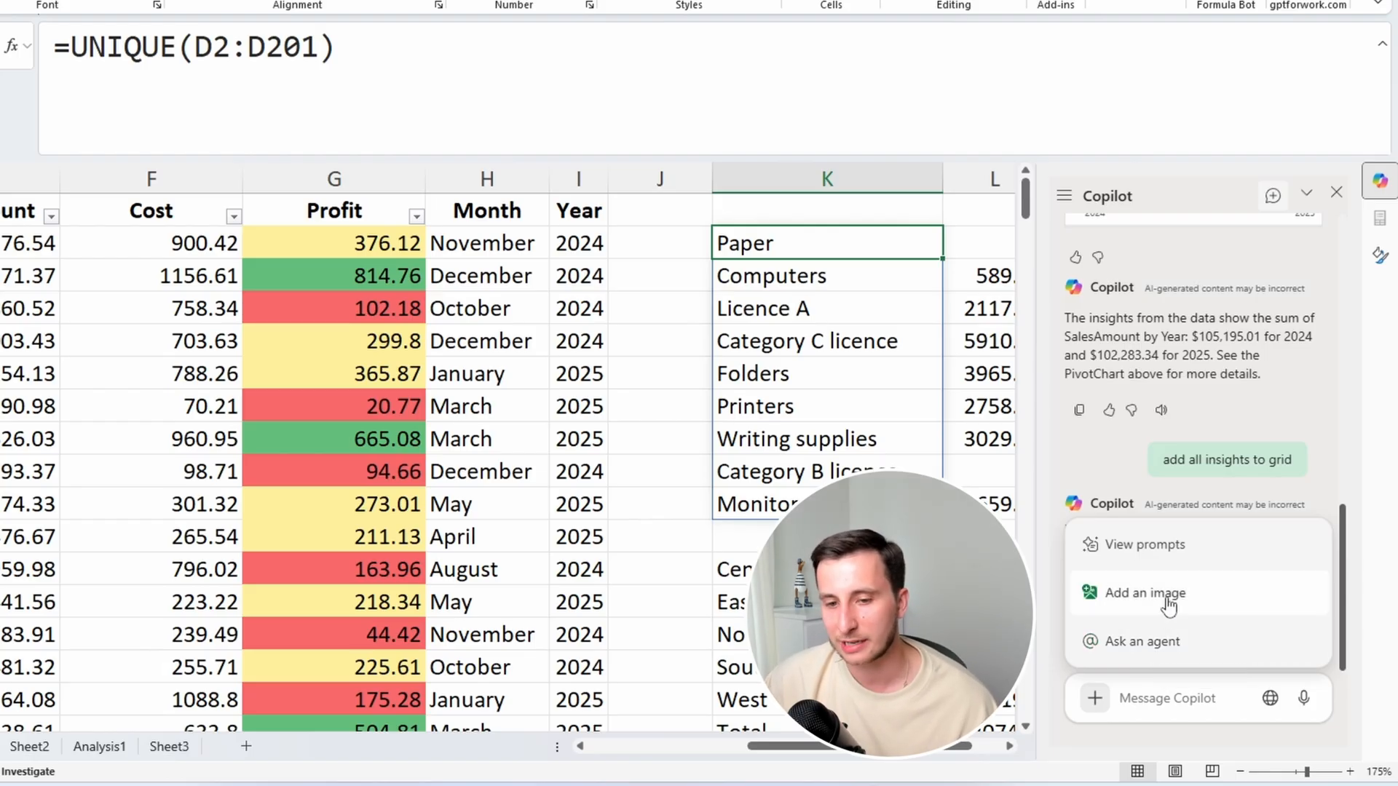
{"action": "left_click", "coordinate": [1165, 546]}
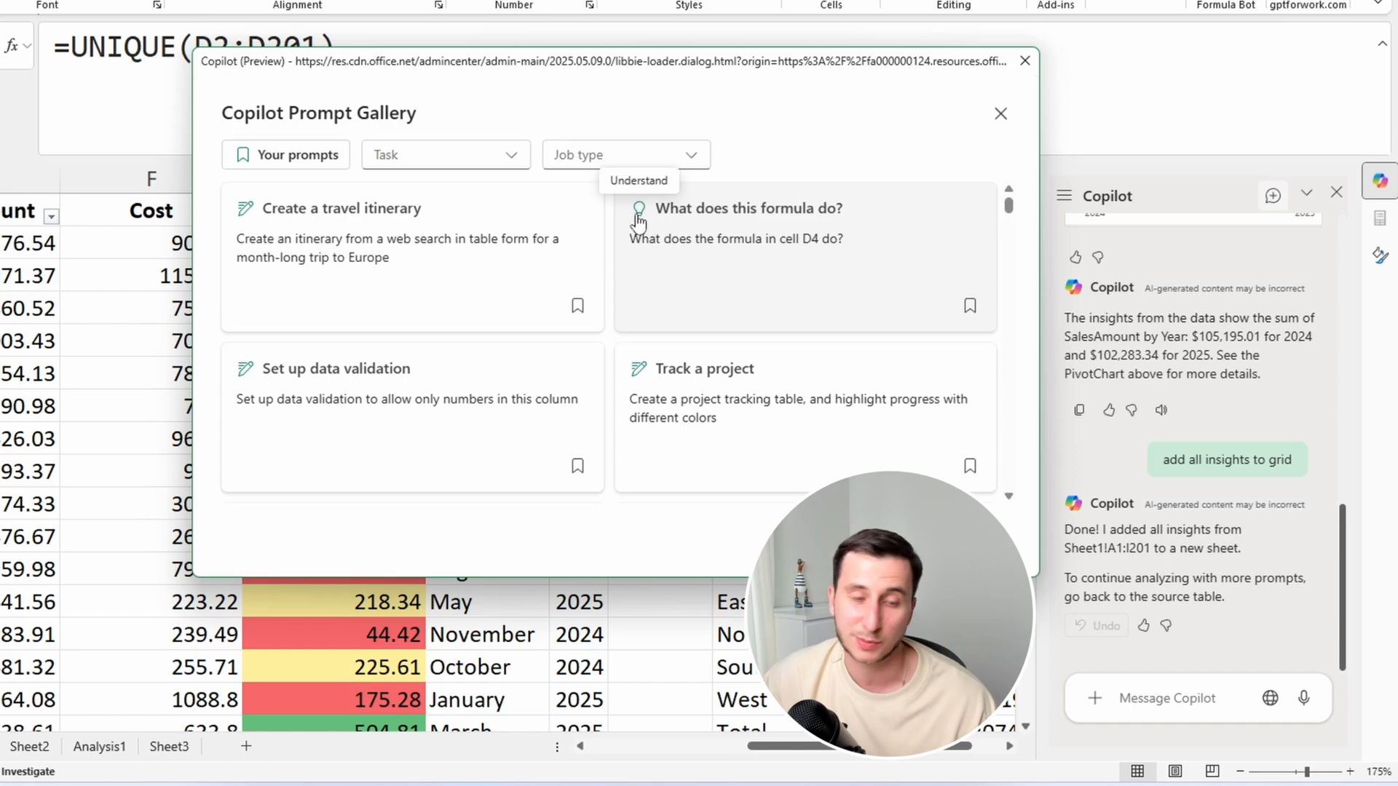
{"action": "scroll", "coordinate": [644, 222], "scroll_direction": "down", "scroll_amount": 10}
{"action": "scroll", "coordinate": [639, 221], "scroll_direction": "down", "scroll_amount": 6}
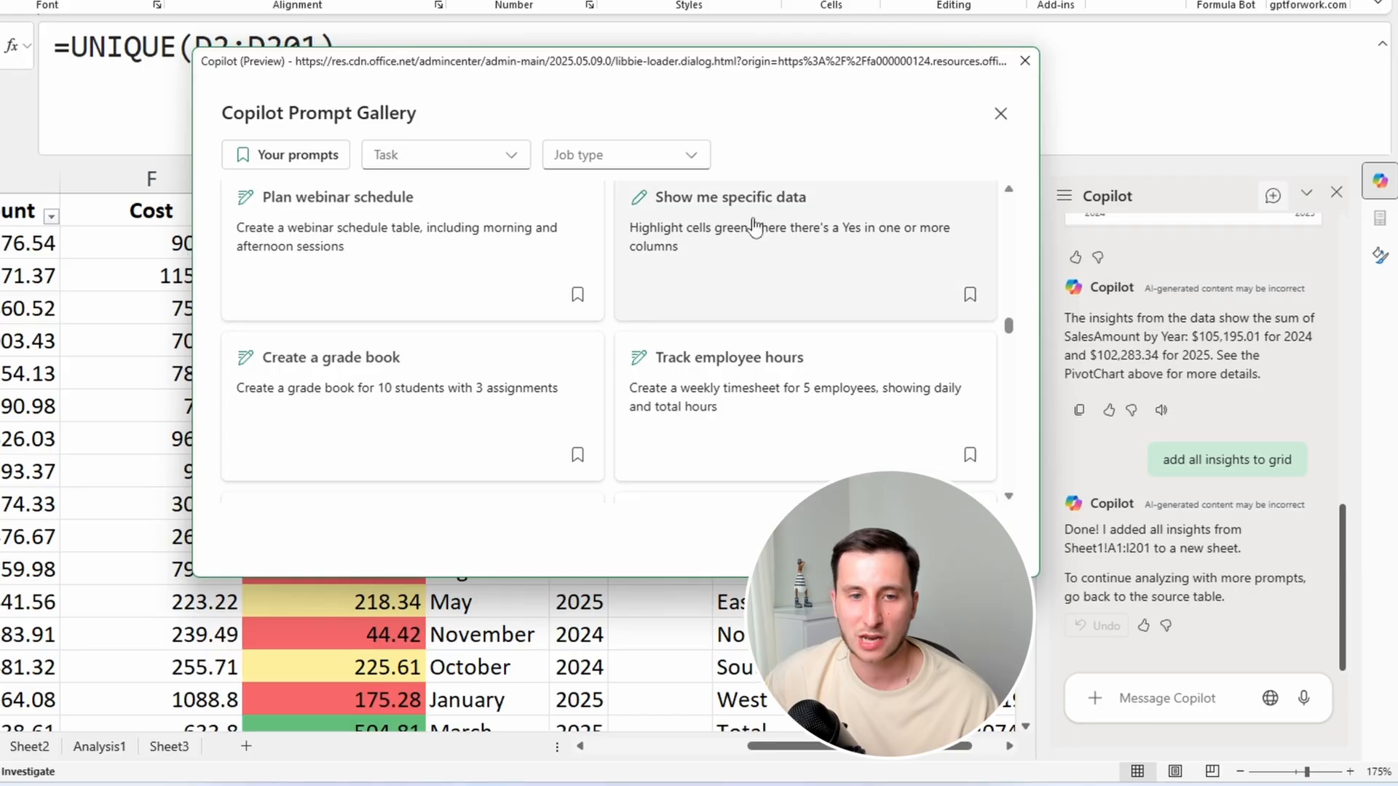
{"action": "left_click", "coordinate": [1024, 60]}
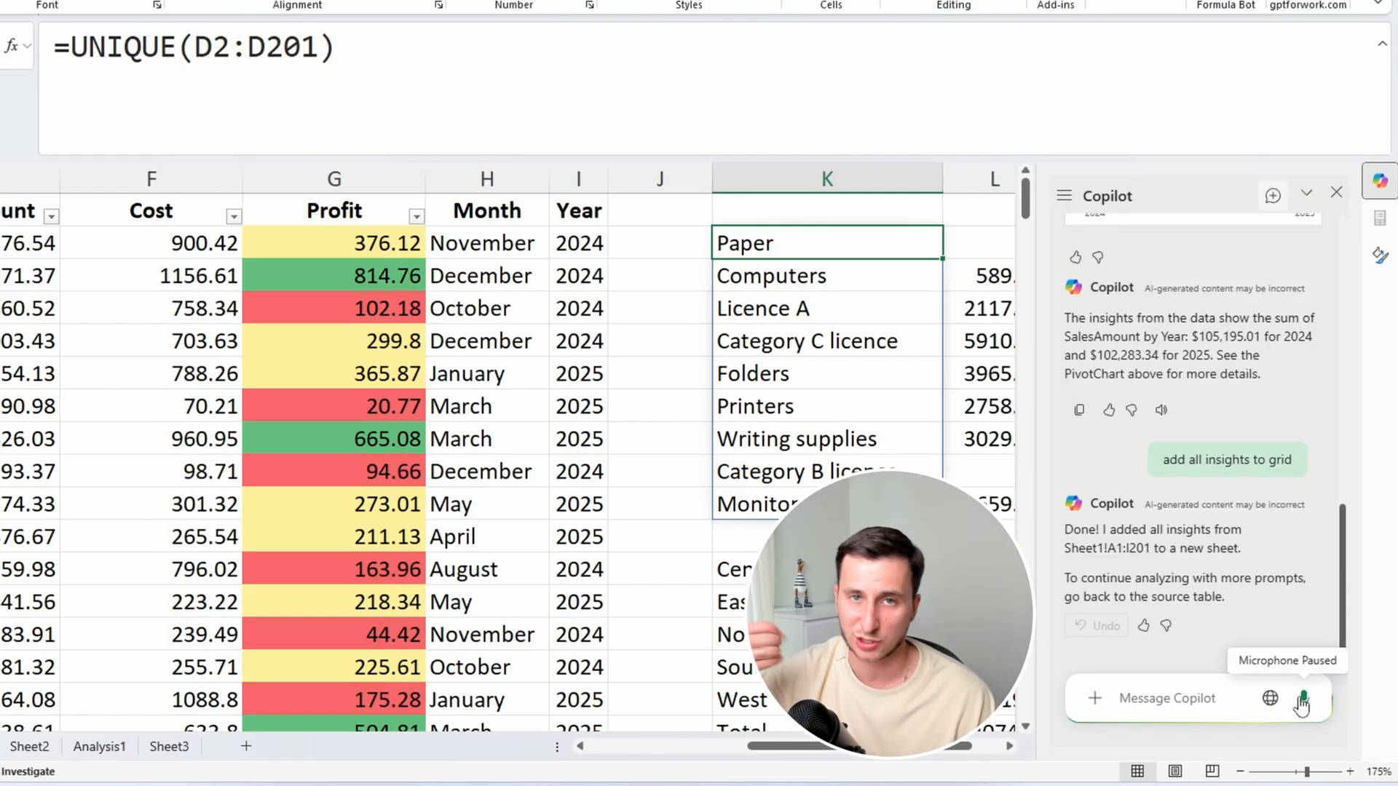
{"action": "left_click", "coordinate": [1172, 699]}
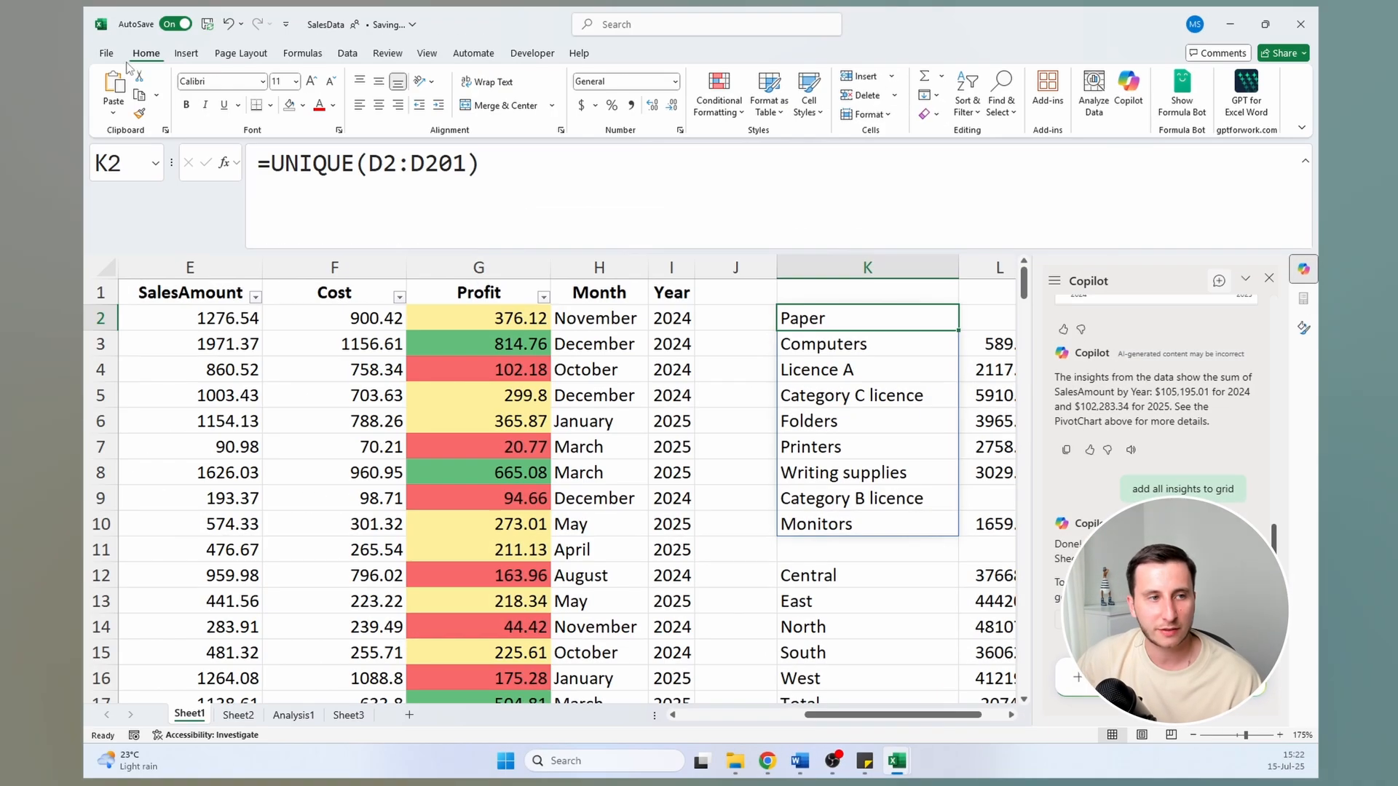
In a new blank workbook, ask Copilot to create a table with the current exchange rates from EUR, USD, Australian Dollar and Canada dollar
{"action": "left_click", "coordinate": [100, 51]}
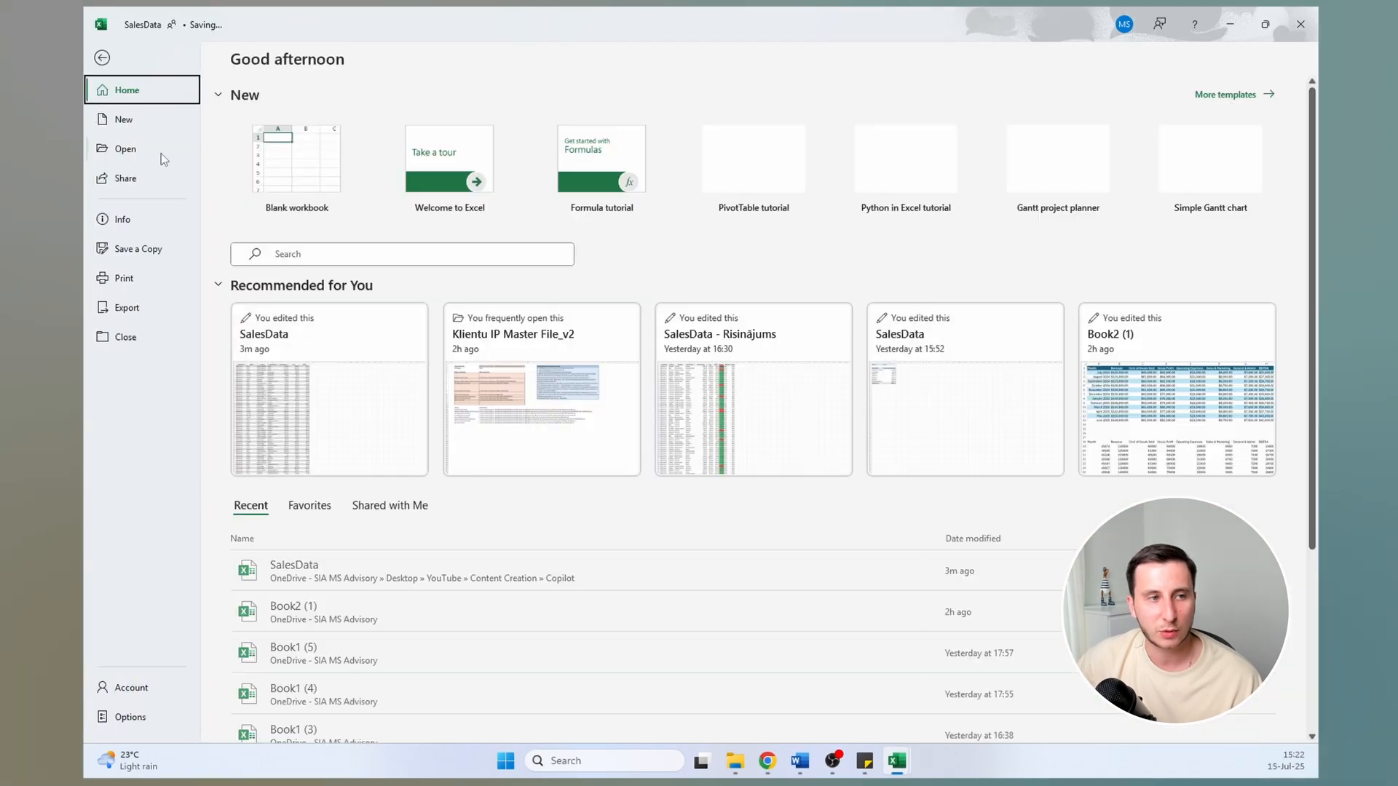
{"action": "left_click", "coordinate": [296, 160]}
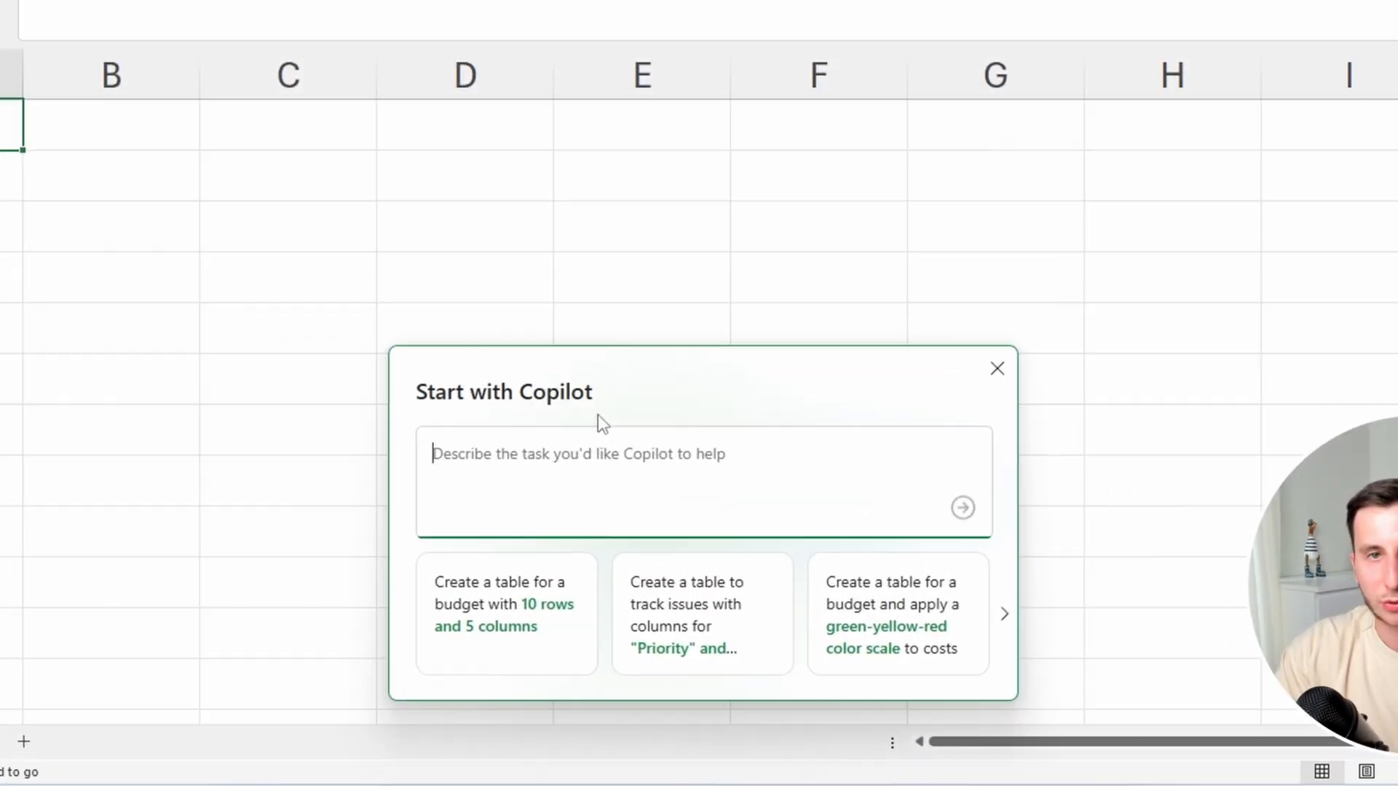
{"action": "type", "text": "Create a ta"}
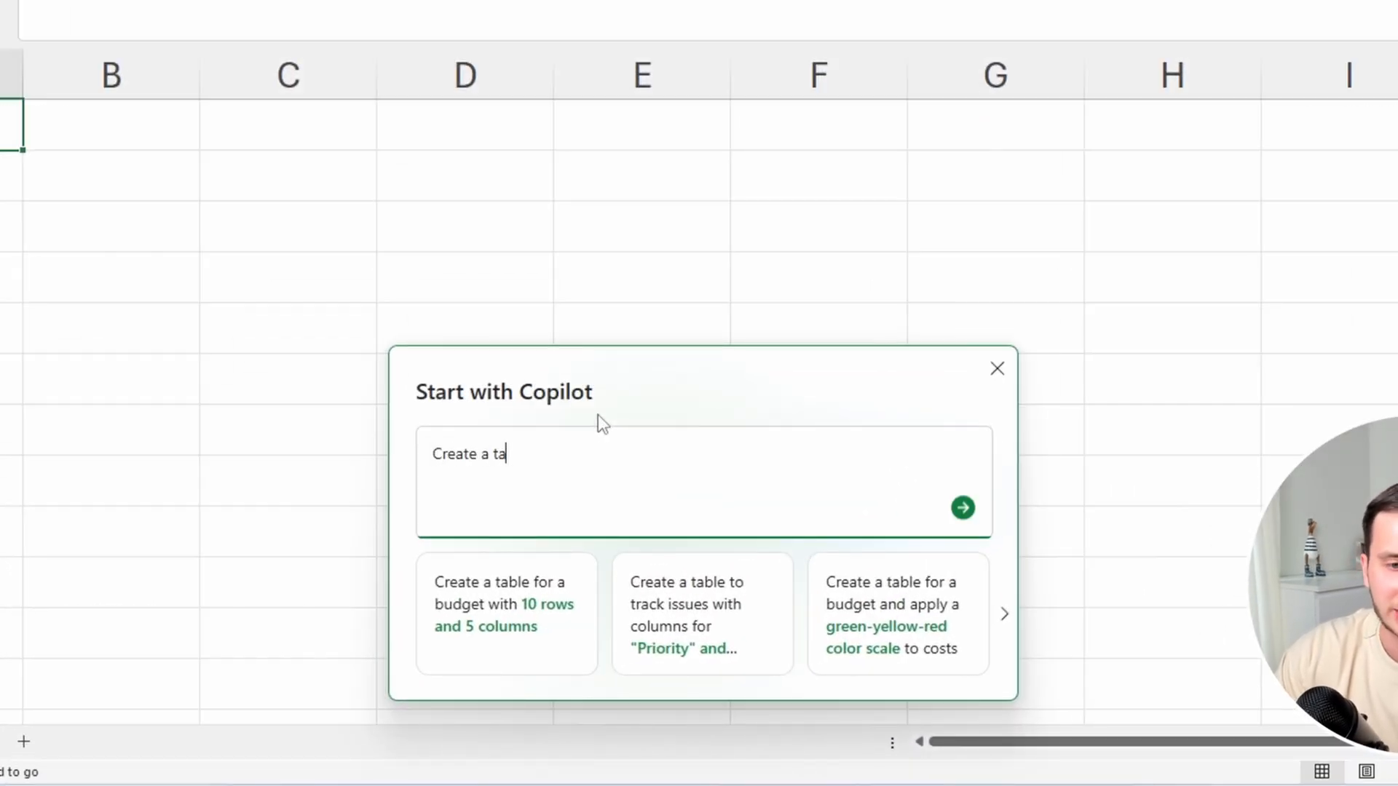
{"action": "type", "text": "ble iwth the curren"}
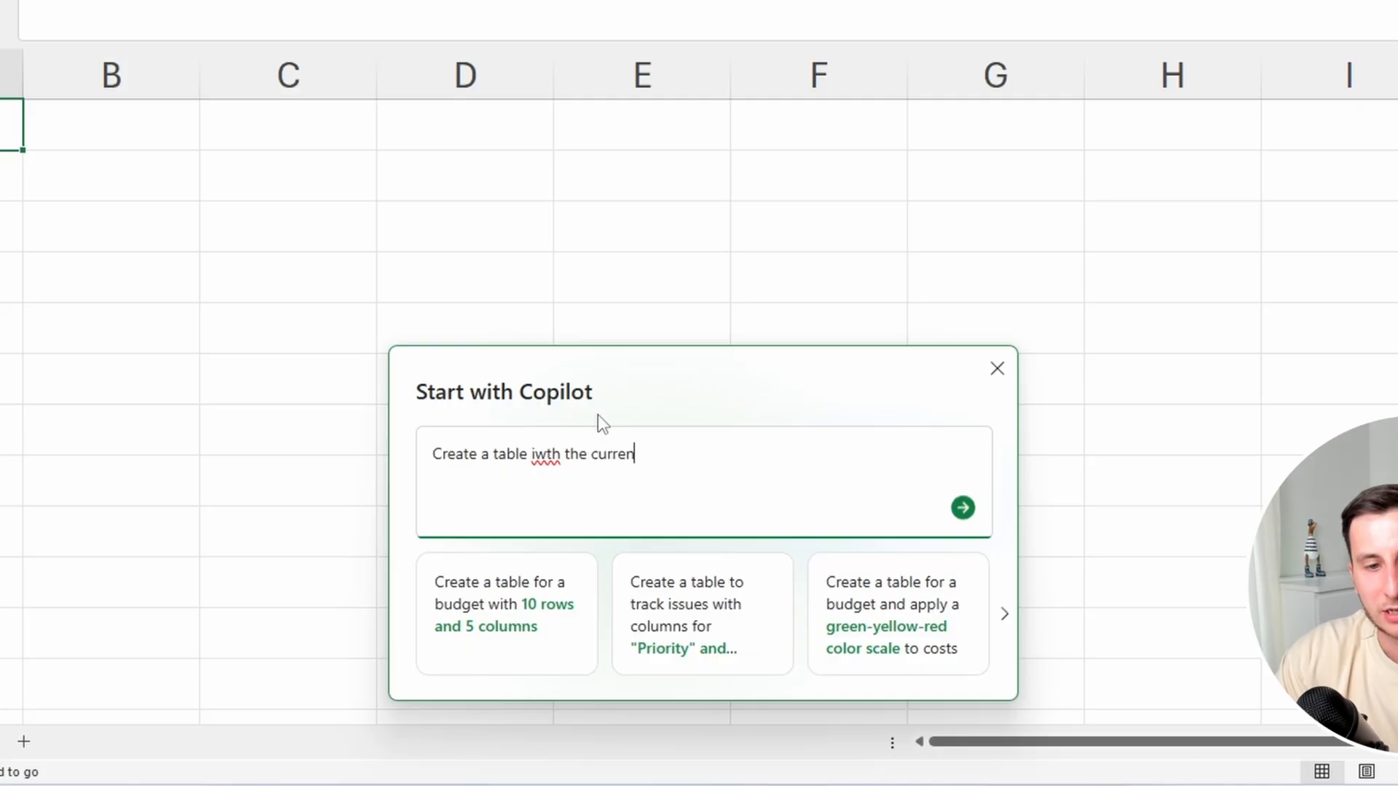
{"action": "type", "text": "t exchange rates fro"}
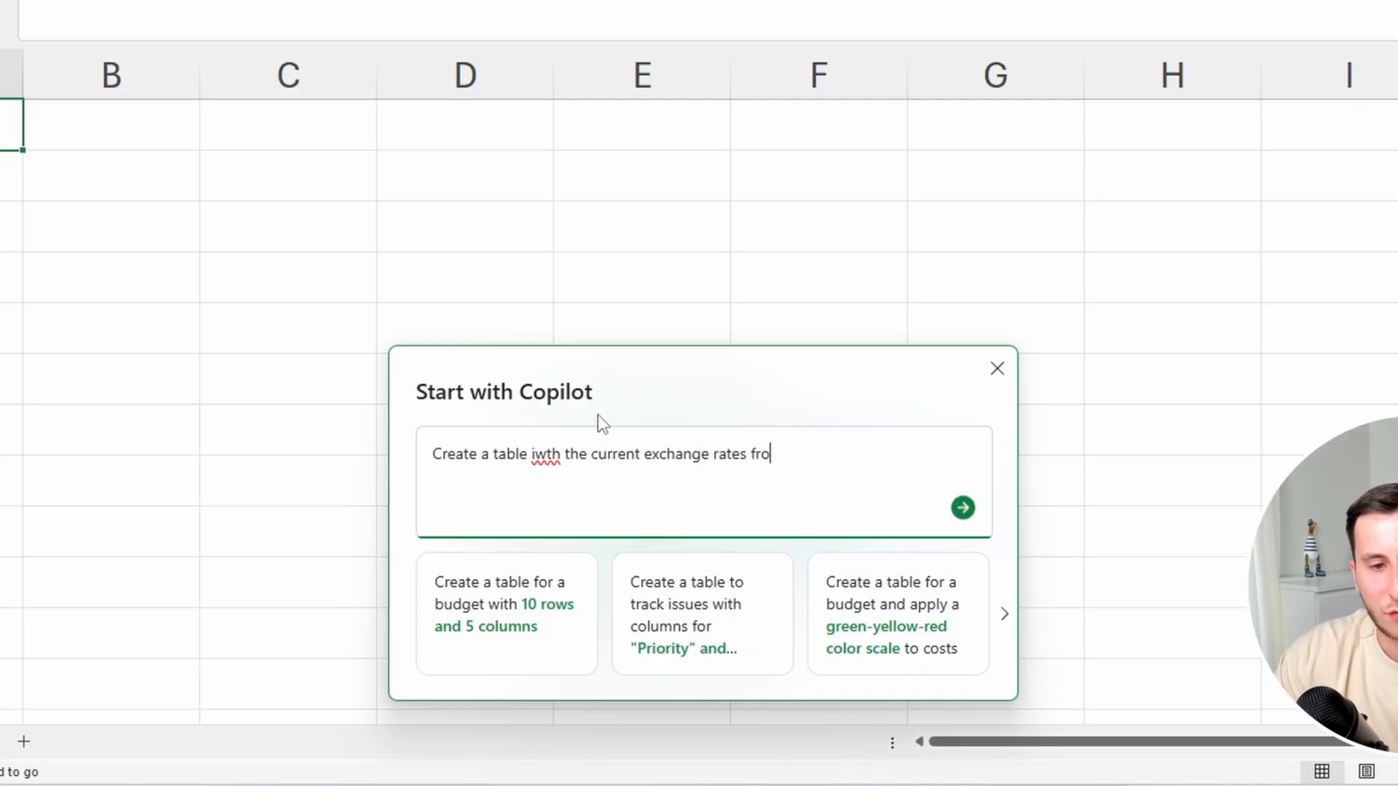
{"action": "type", "text": "m EUR, USD, Australian"}
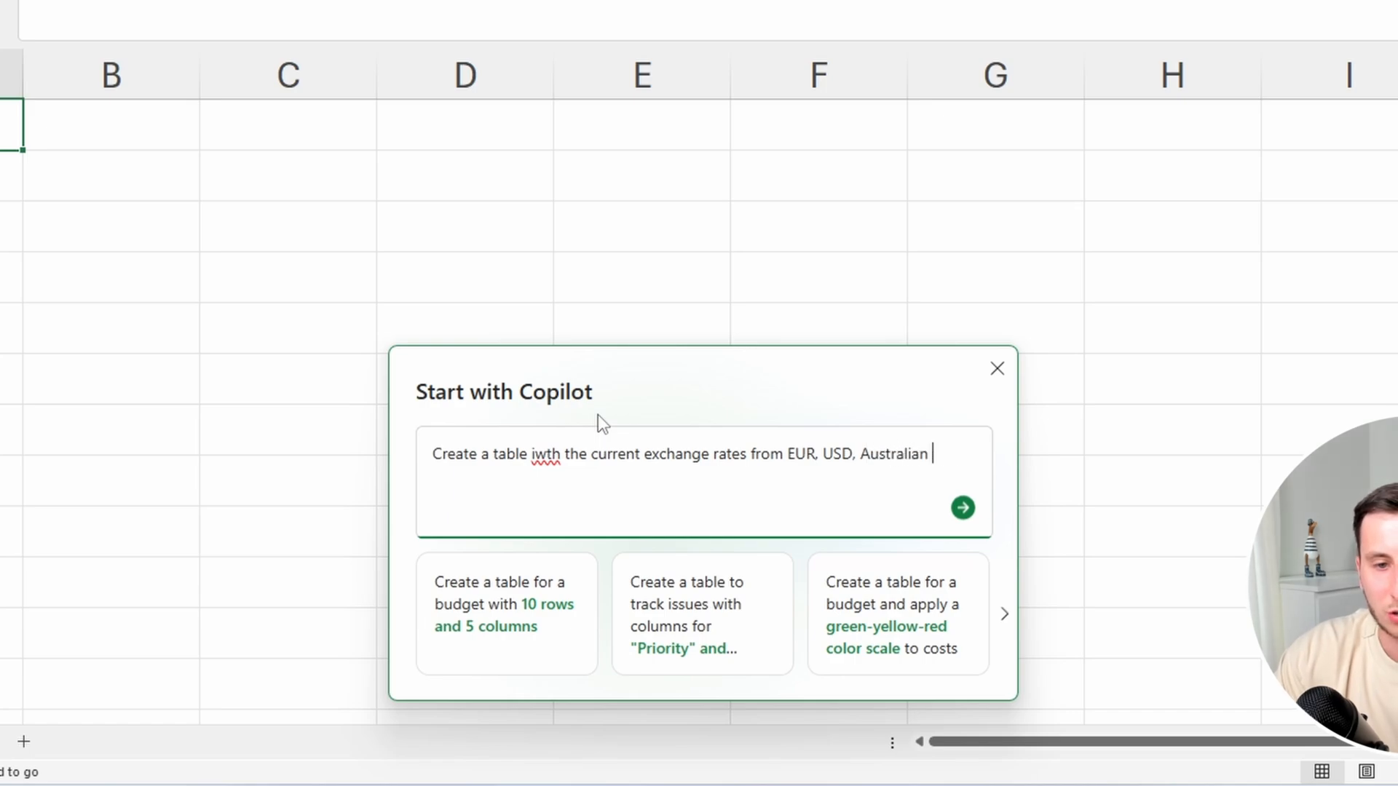
{"action": "type", "text": "DOllar, Canada"}
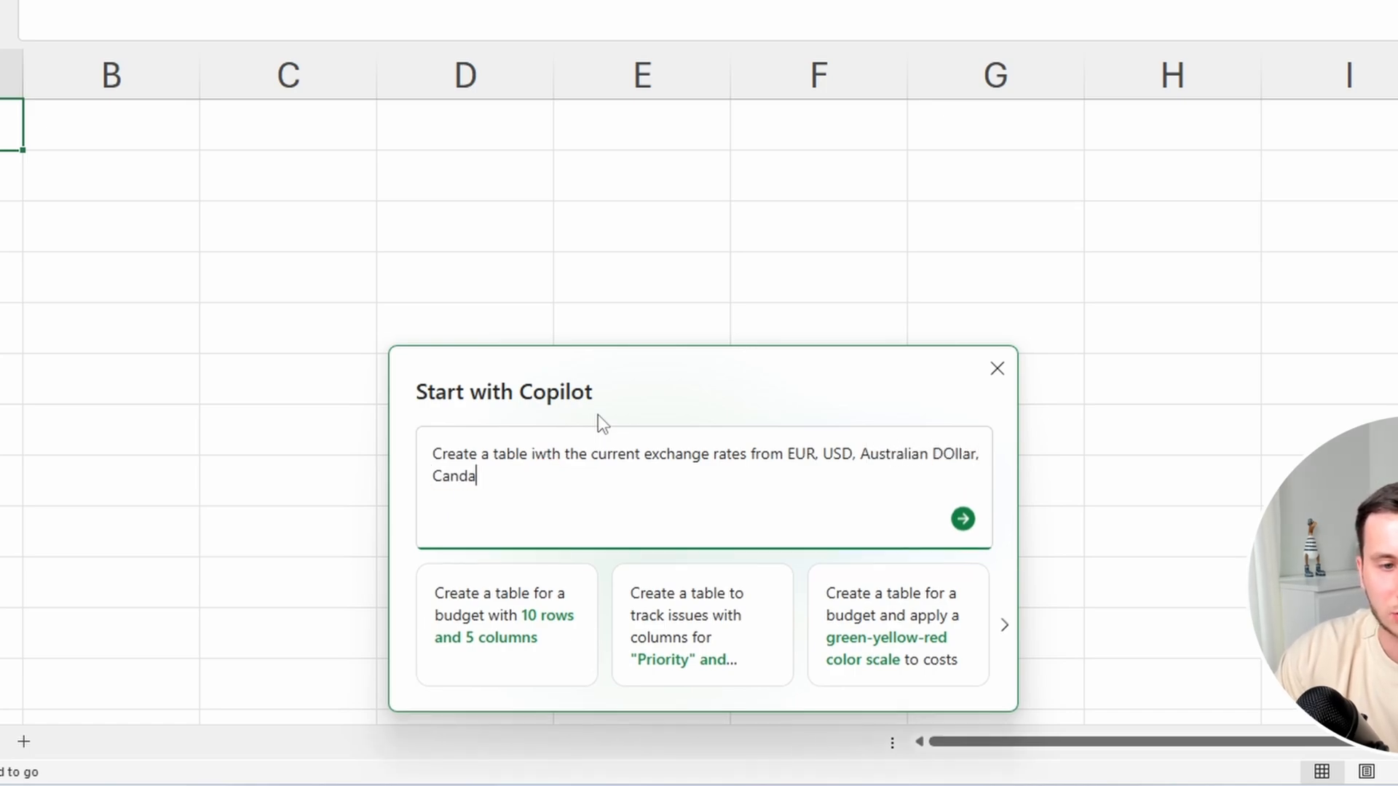
{"action": "key", "text": "BackSpace"}
{"action": "key", "text": "BackSpace"}
{"action": "type", "text": "ada doo"}
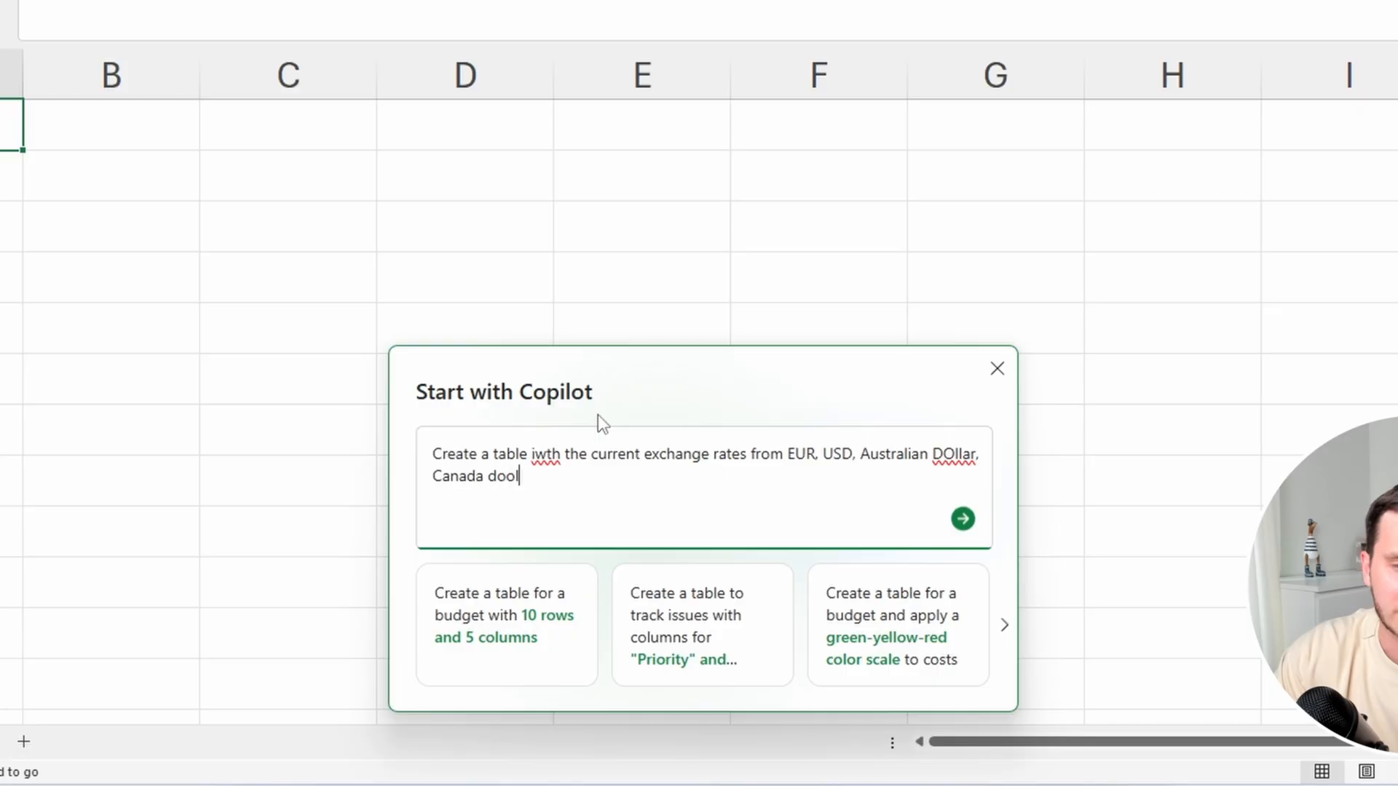
{"action": "key", "text": "BackSpace"}
{"action": "type", "text": "llar"}
{"action": "key", "text": "Return"}
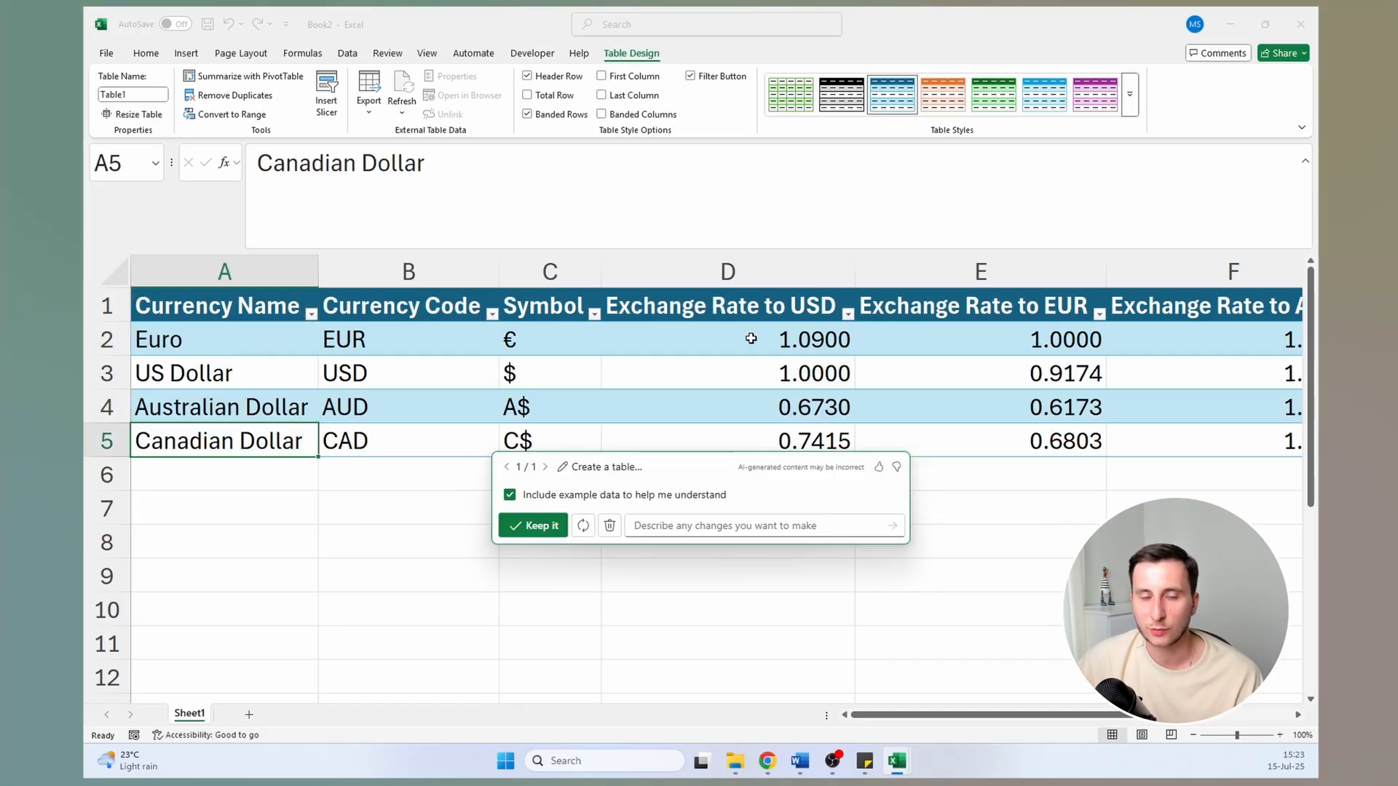
Extend the Copilot table prompt with "Take all the data from Yahoo Finance" and regenerate the exchange rate table
{"action": "left_click", "coordinate": [817, 341]}
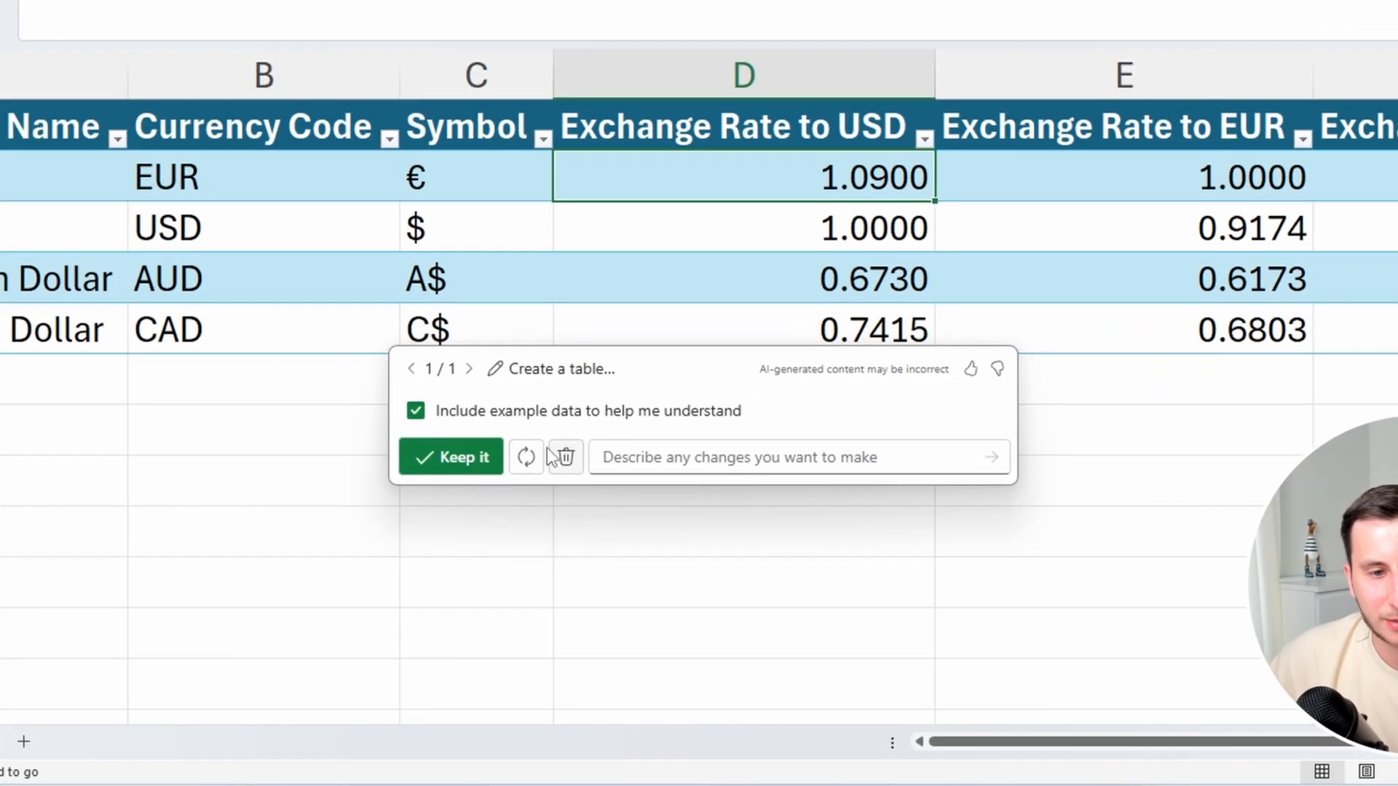
{"action": "left_click", "coordinate": [561, 373]}
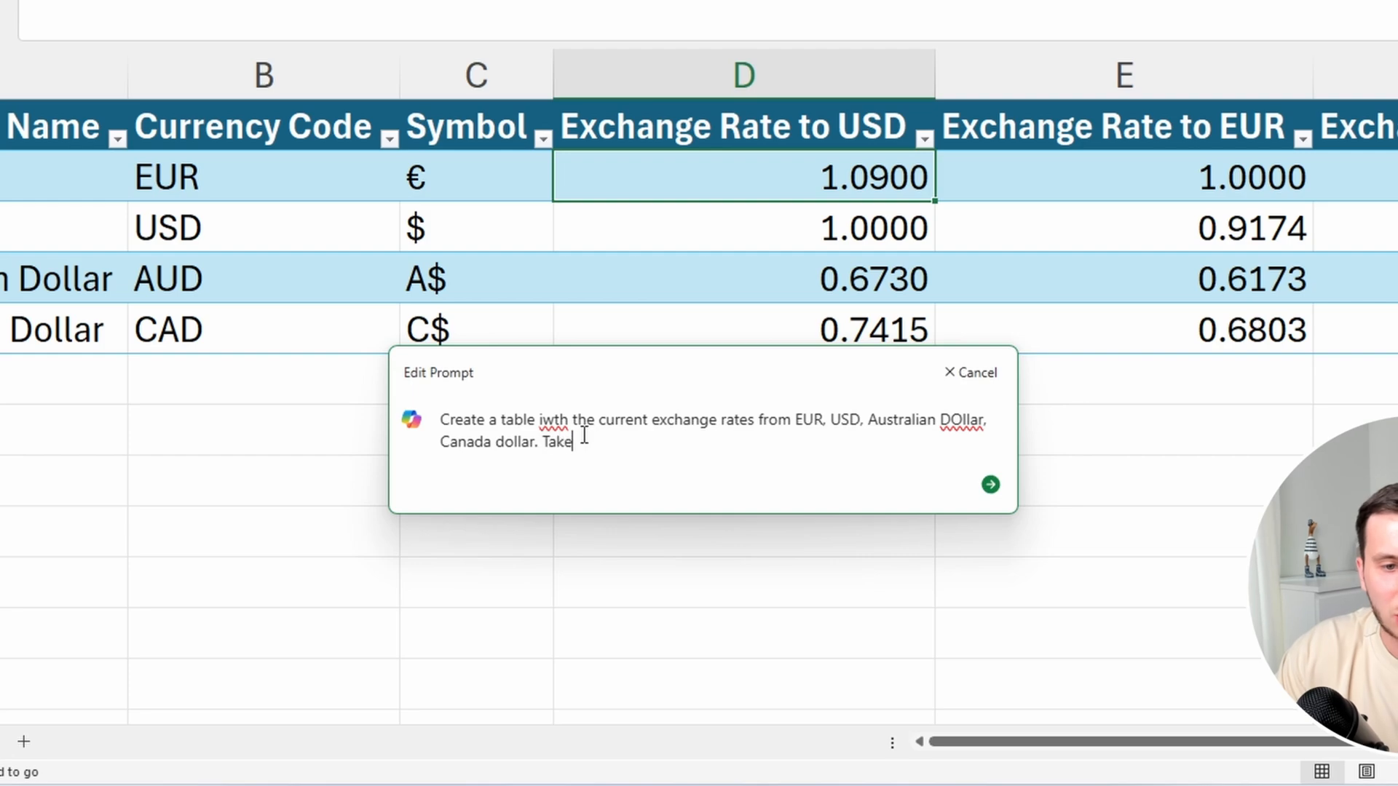
{"action": "type", "text": "Take all th4 d"}
{"action": "key", "text": "BackSpace"}
{"action": "key", "text": "BackSpace"}
{"action": "key", "text": "BackSpace"}
{"action": "type", "text": "e data f"}
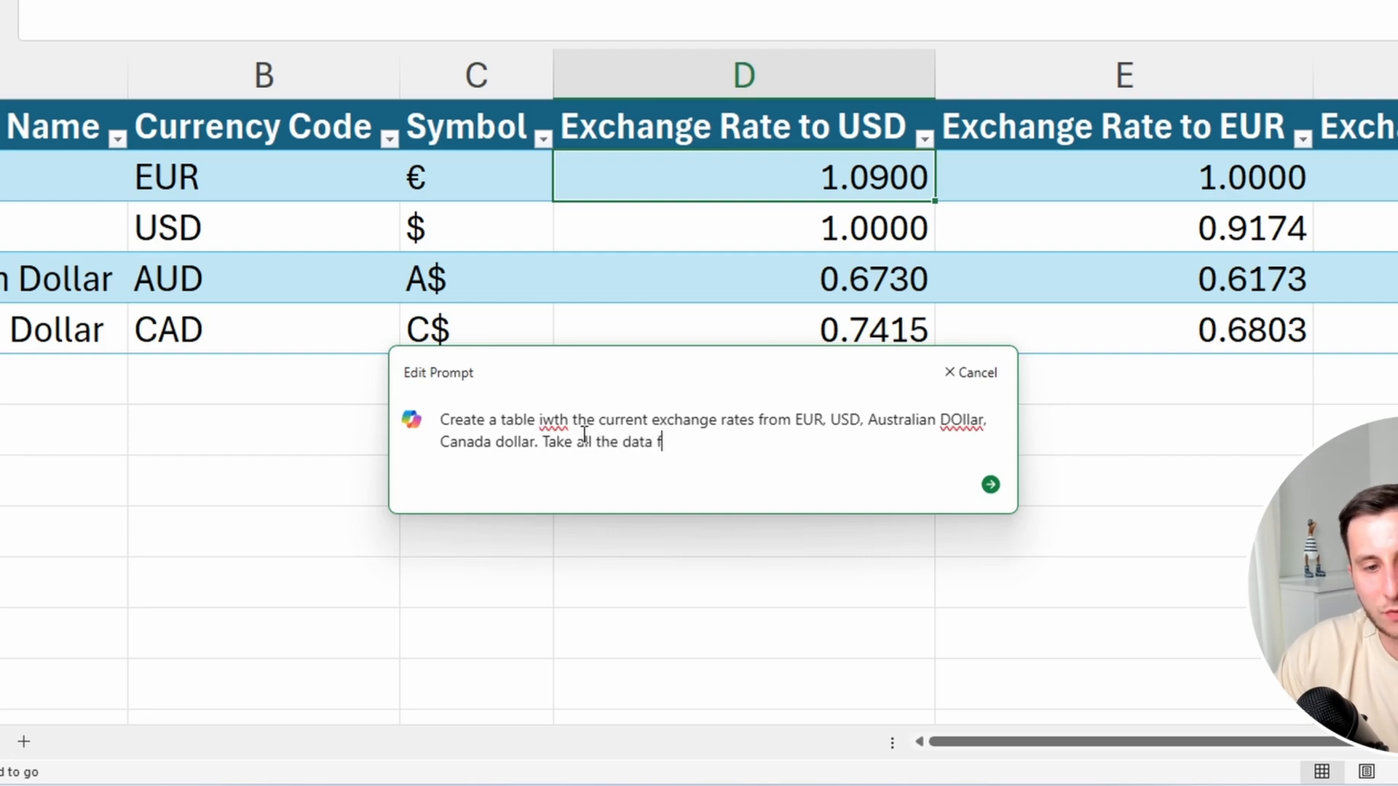
{"action": "type", "text": "rom Yahoo Finance"}
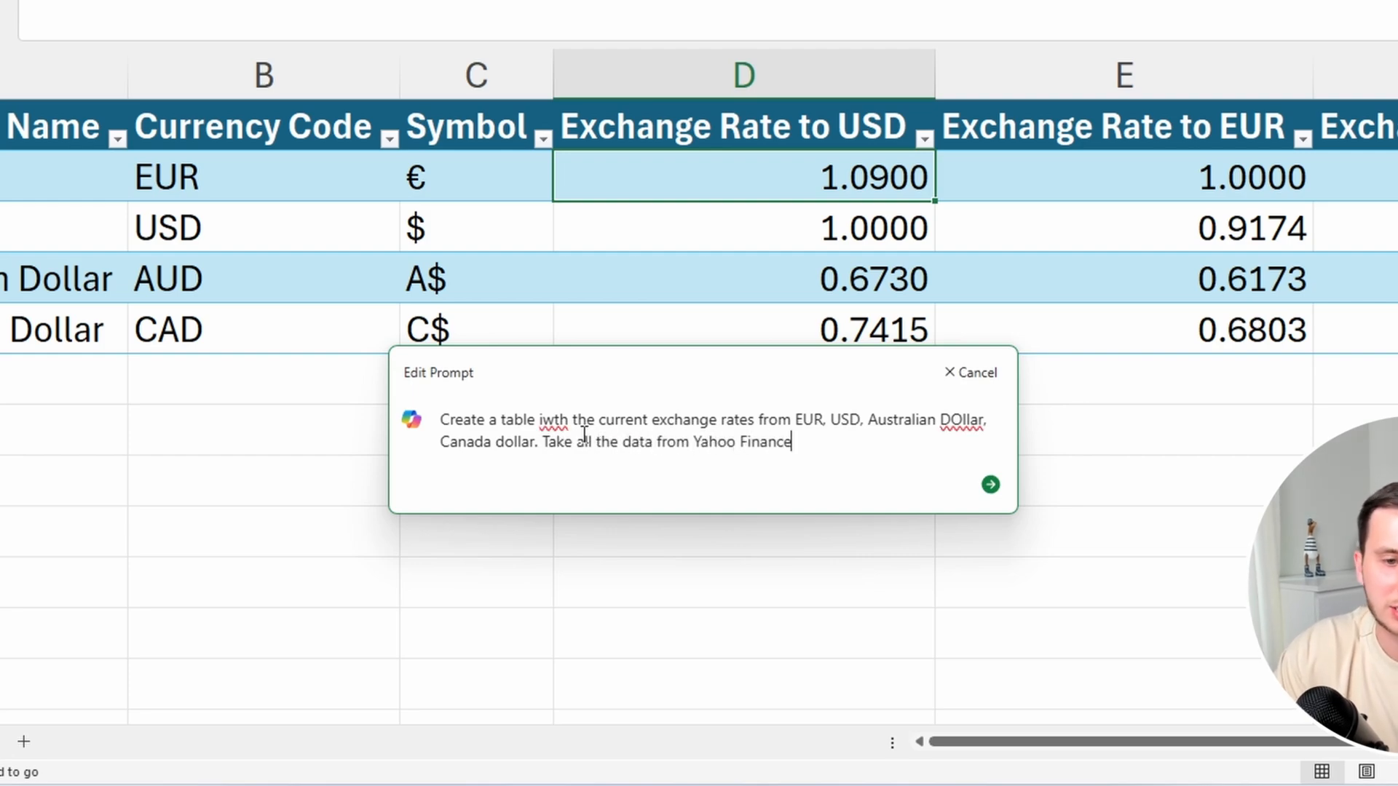
{"action": "key", "text": "Return"}
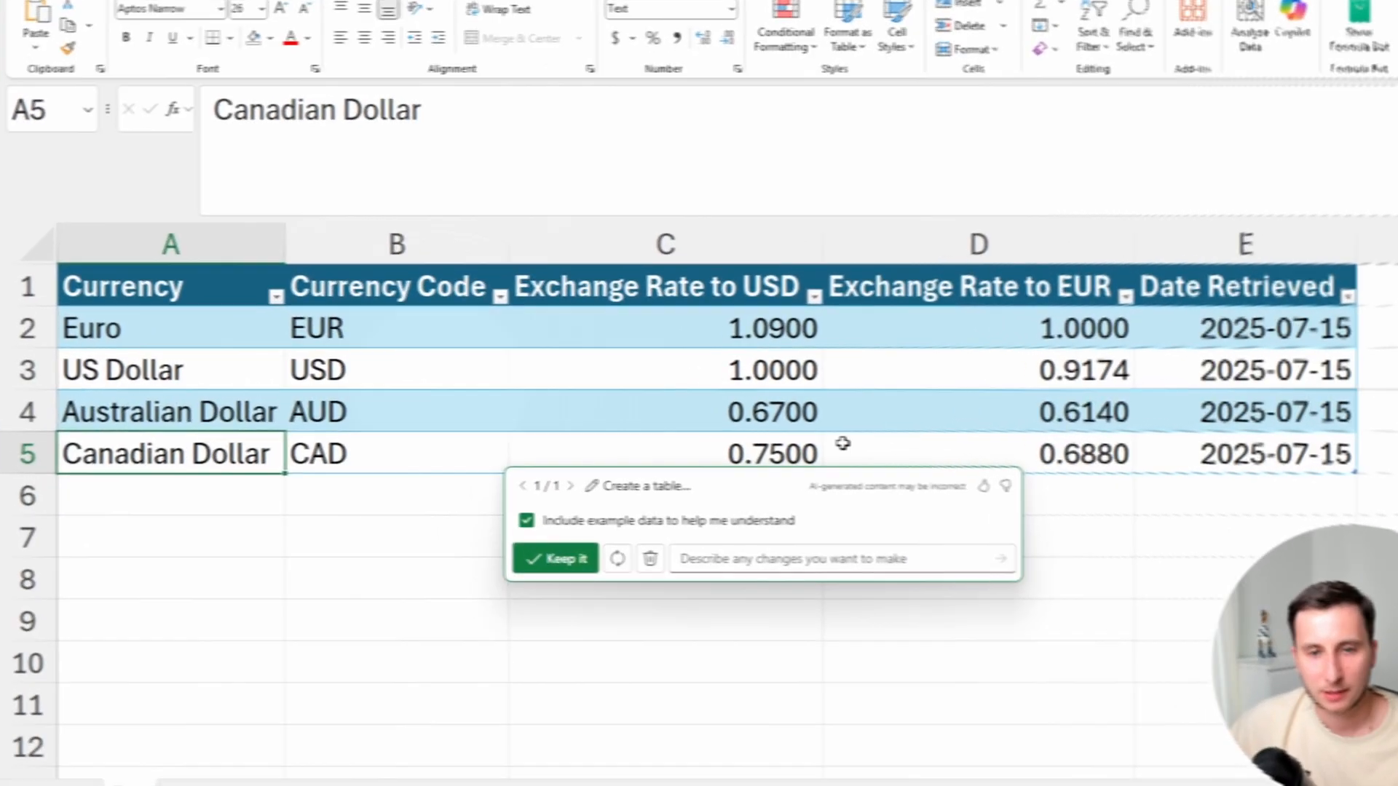
Keep the generated table and upload the workbook to the organisation's OneDrive as Book2 so AutoSave is on
{"action": "left_click", "coordinate": [567, 562]}
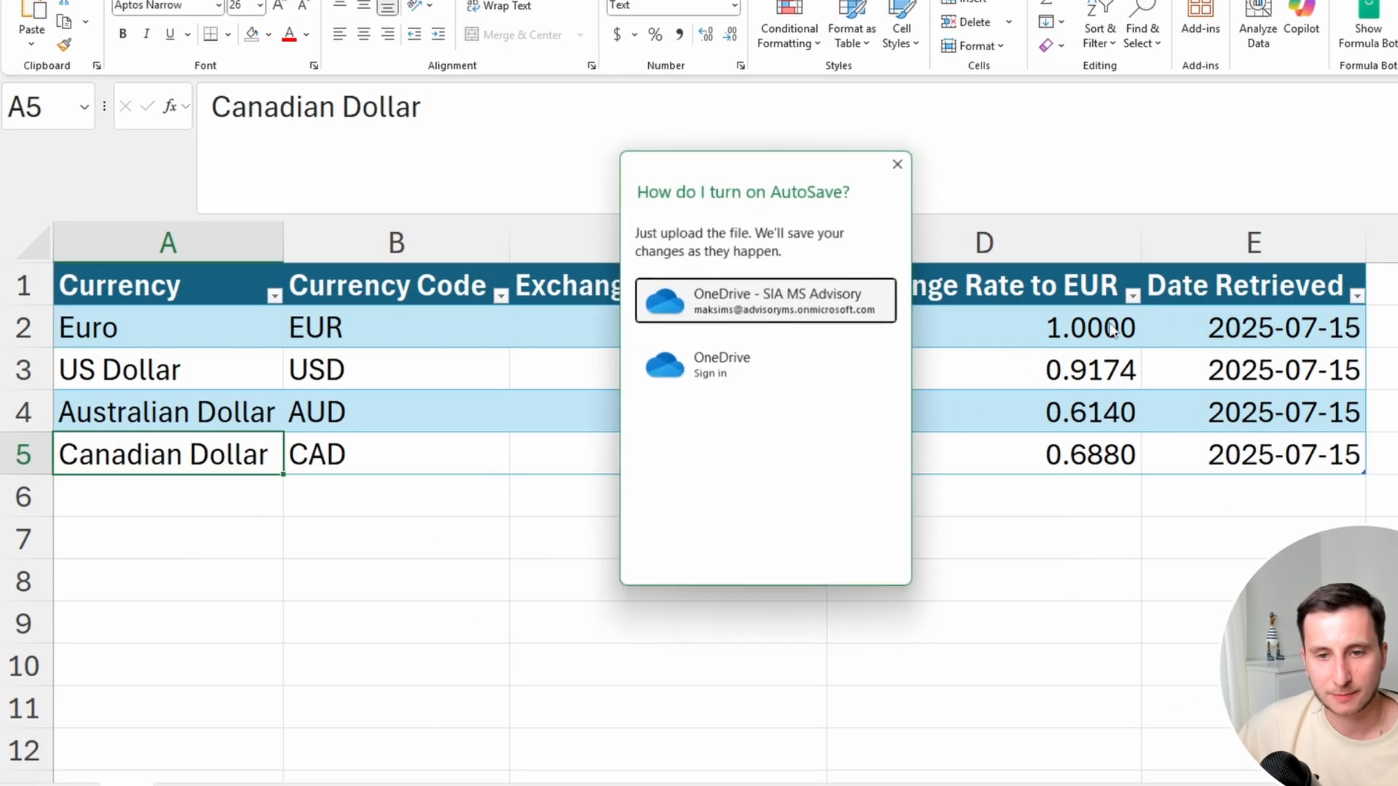
{"action": "left_click", "coordinate": [811, 297]}
{"action": "left_click", "coordinate": [777, 422]}
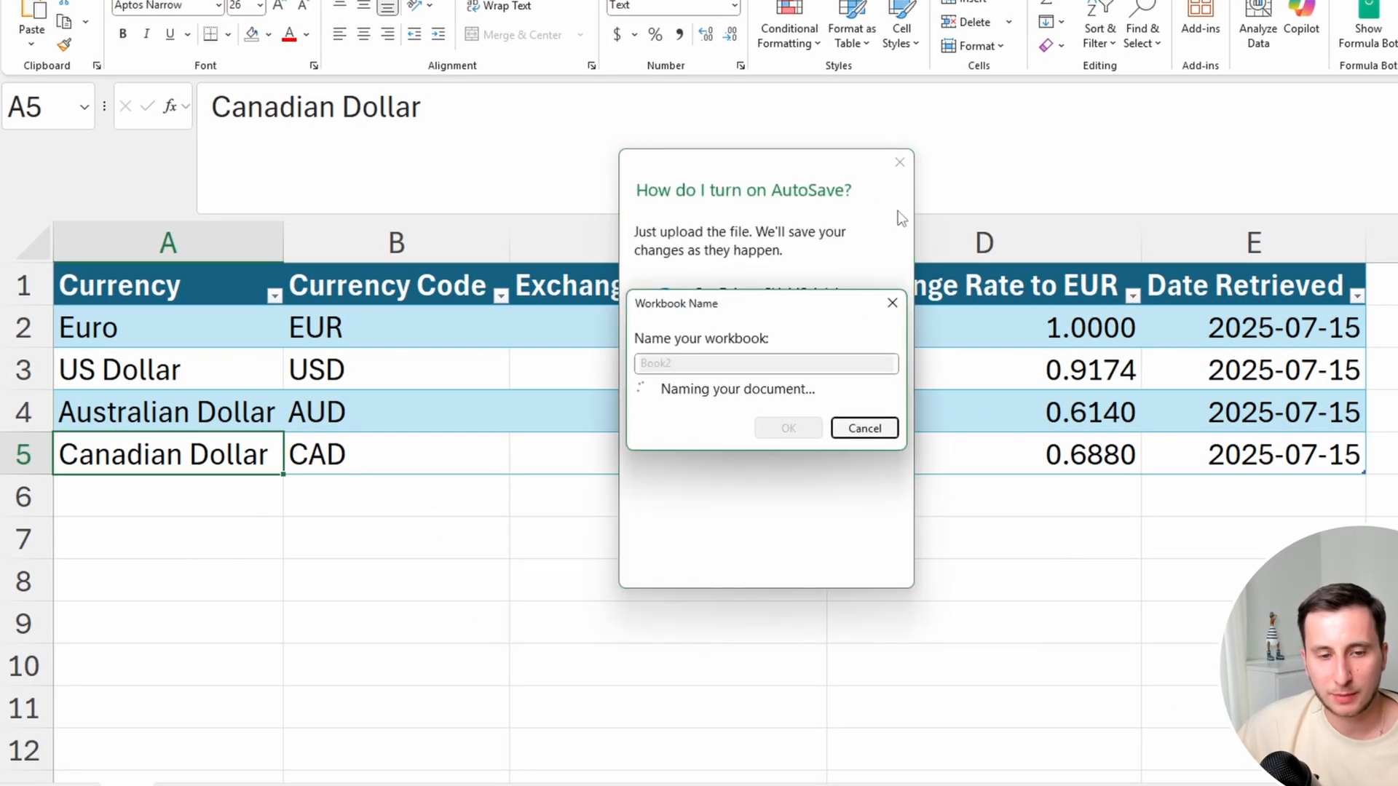
Examine the euro row's exchange rates to USD and EUR and its retrieval date in the table
{"action": "left_click", "coordinate": [705, 314]}
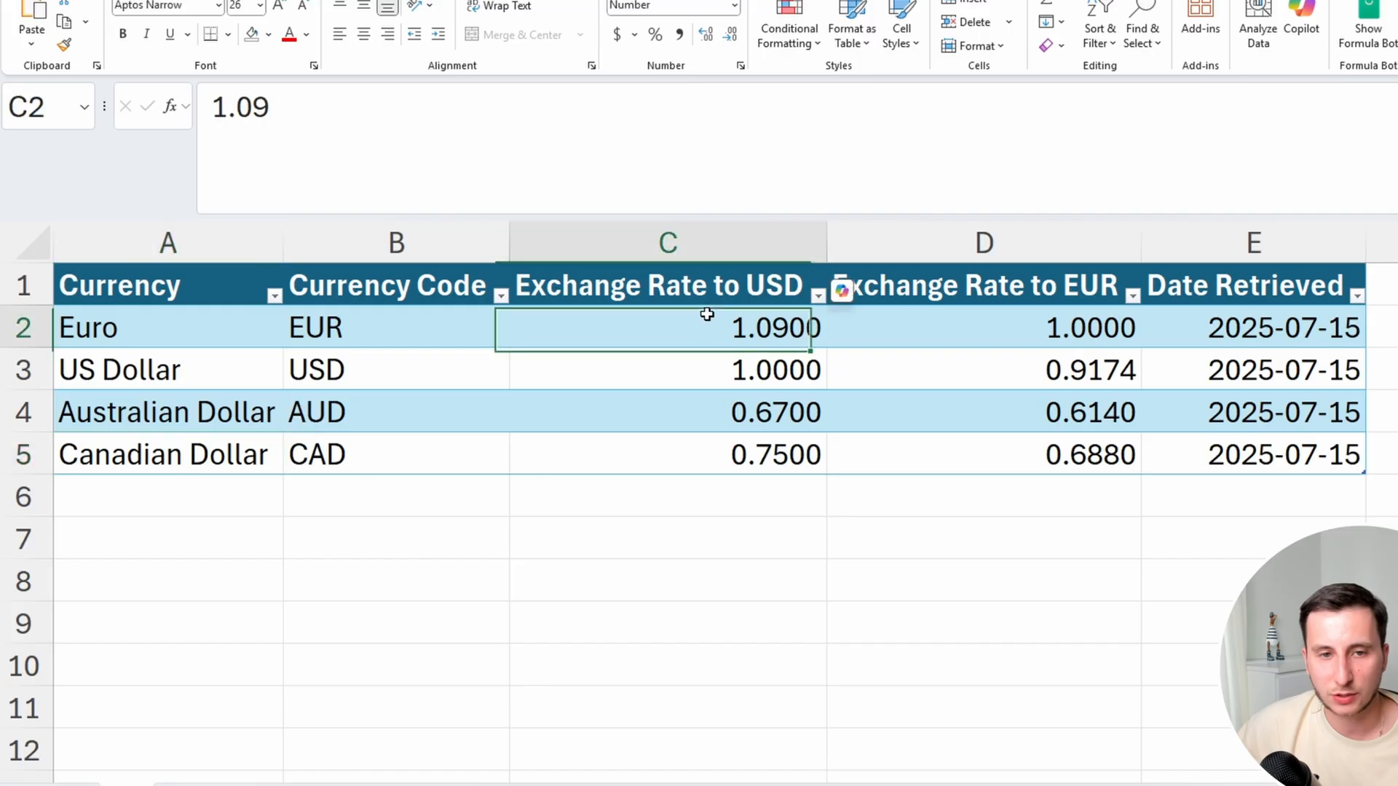
{"action": "left_click", "coordinate": [1057, 321]}
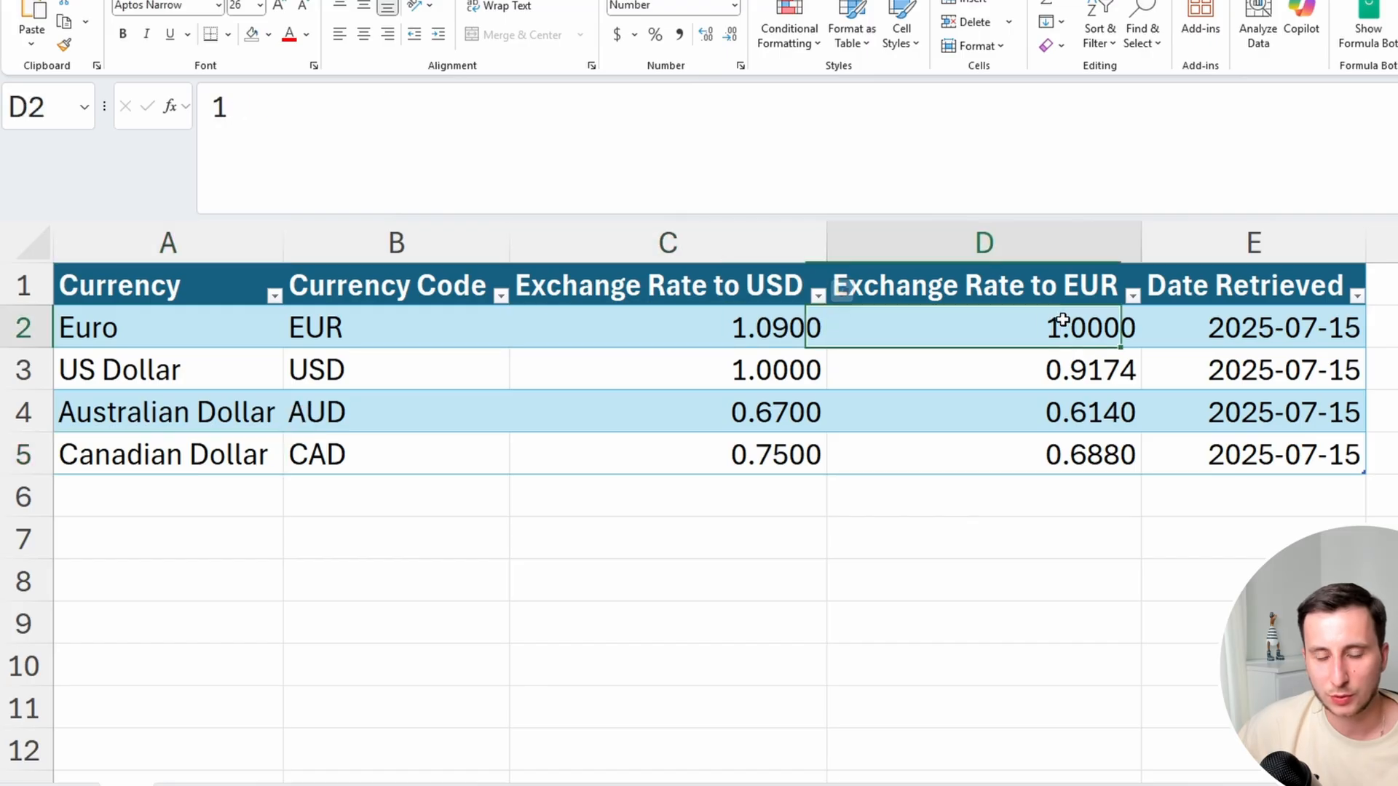
{"action": "left_click", "coordinate": [728, 329]}
{"action": "left_click", "coordinate": [108, 312]}
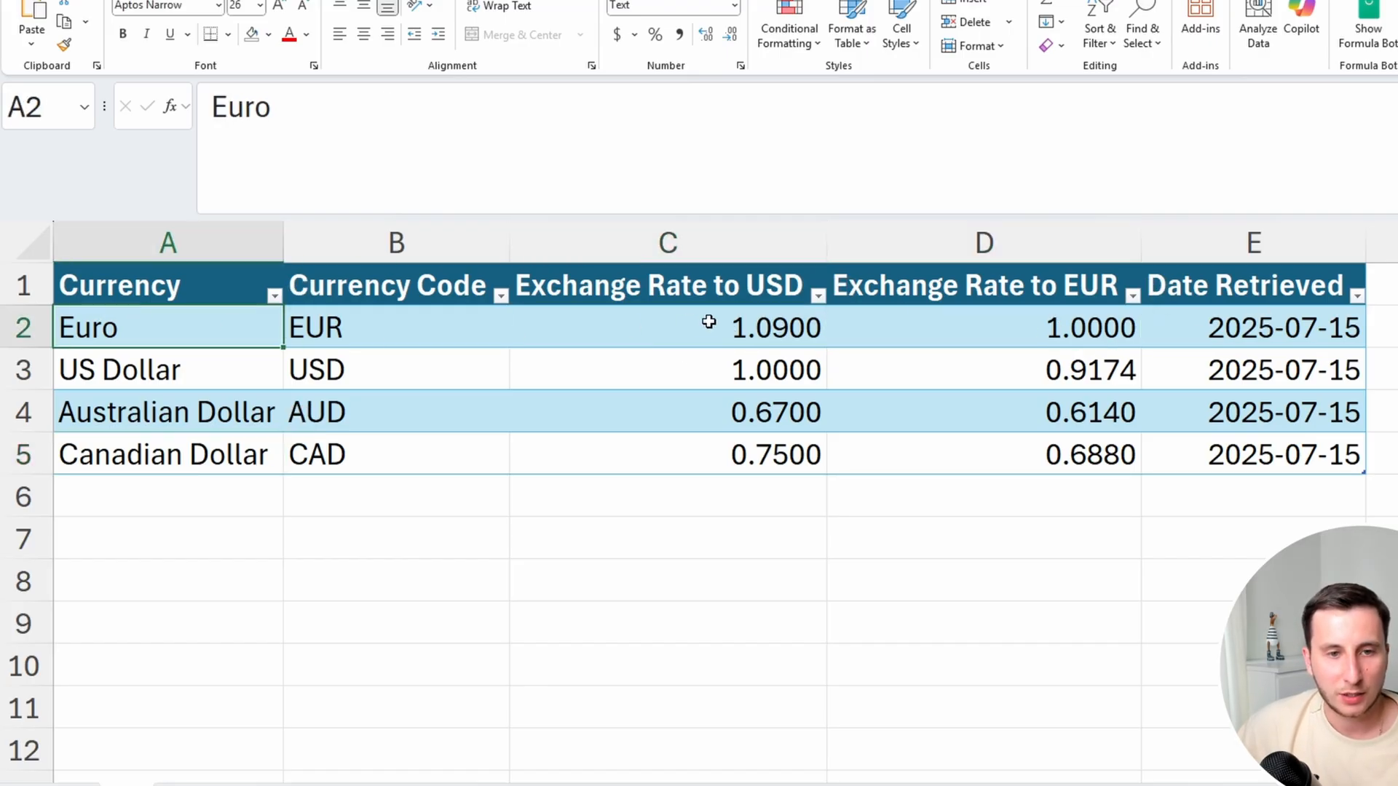
{"action": "left_click", "coordinate": [702, 288]}
{"action": "left_click", "coordinate": [728, 327]}
{"action": "left_click", "coordinate": [1272, 322]}
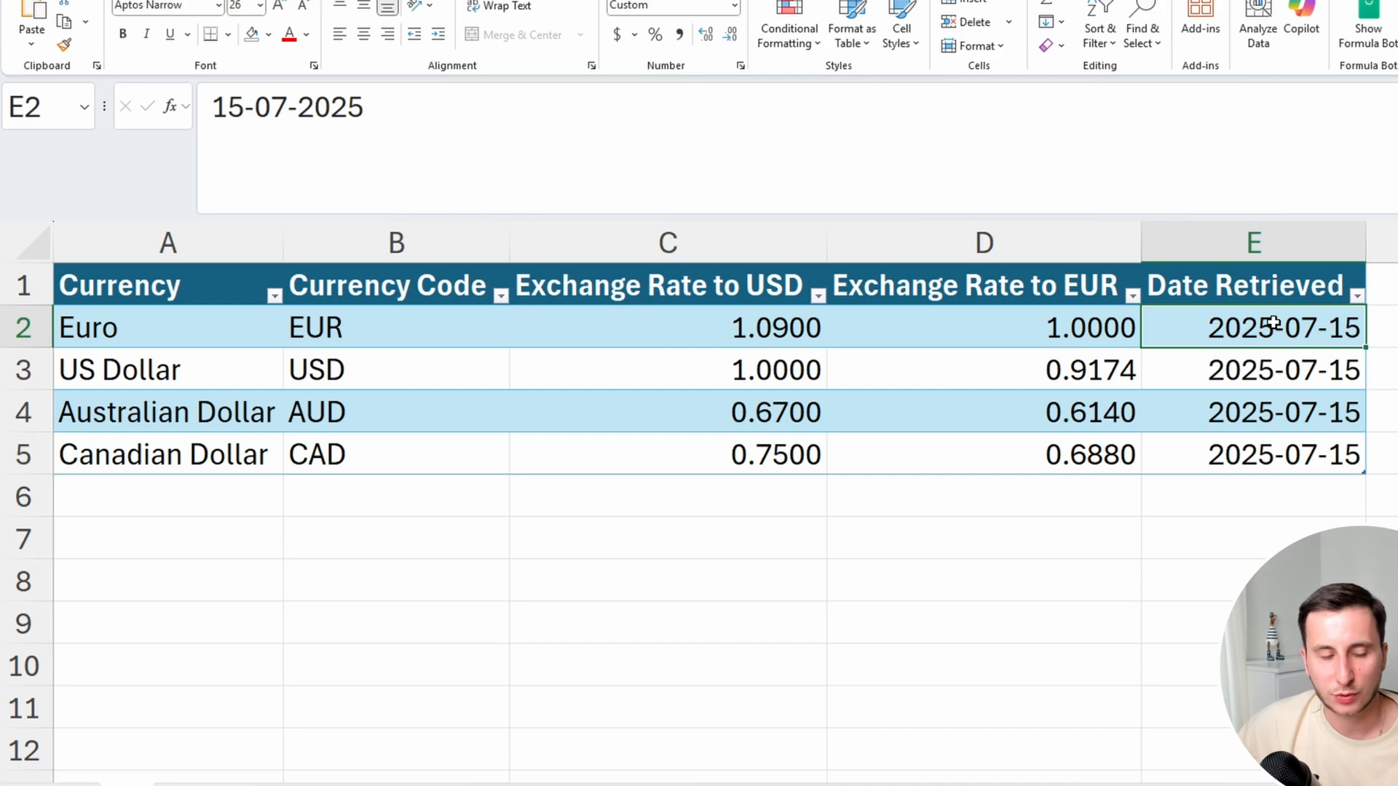
{"action": "left_click", "coordinate": [722, 328]}
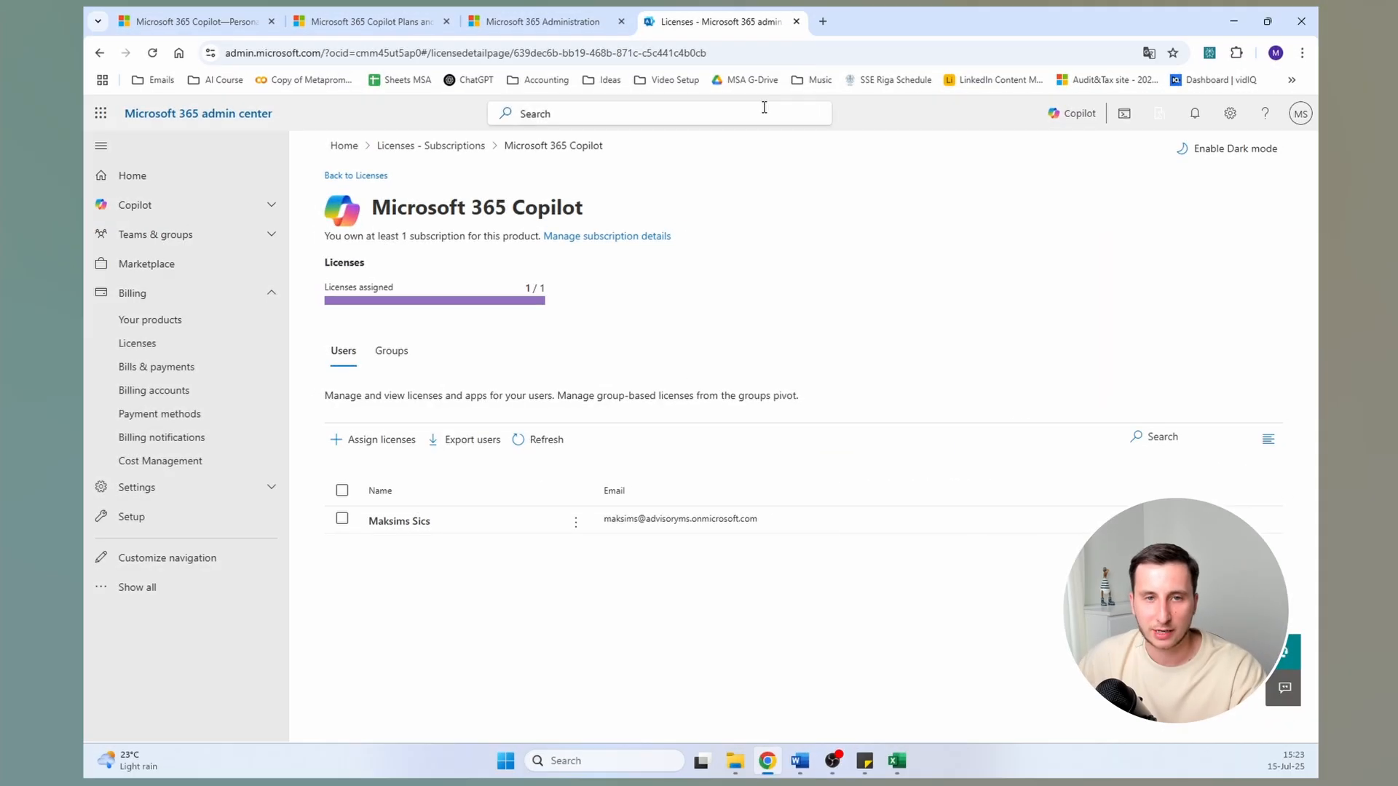
In a new Chrome tab, search for "eurusd yahoo finance" and open the EUR/USD live rate page on Yahoo Finance
{"action": "left_click", "coordinate": [821, 21]}
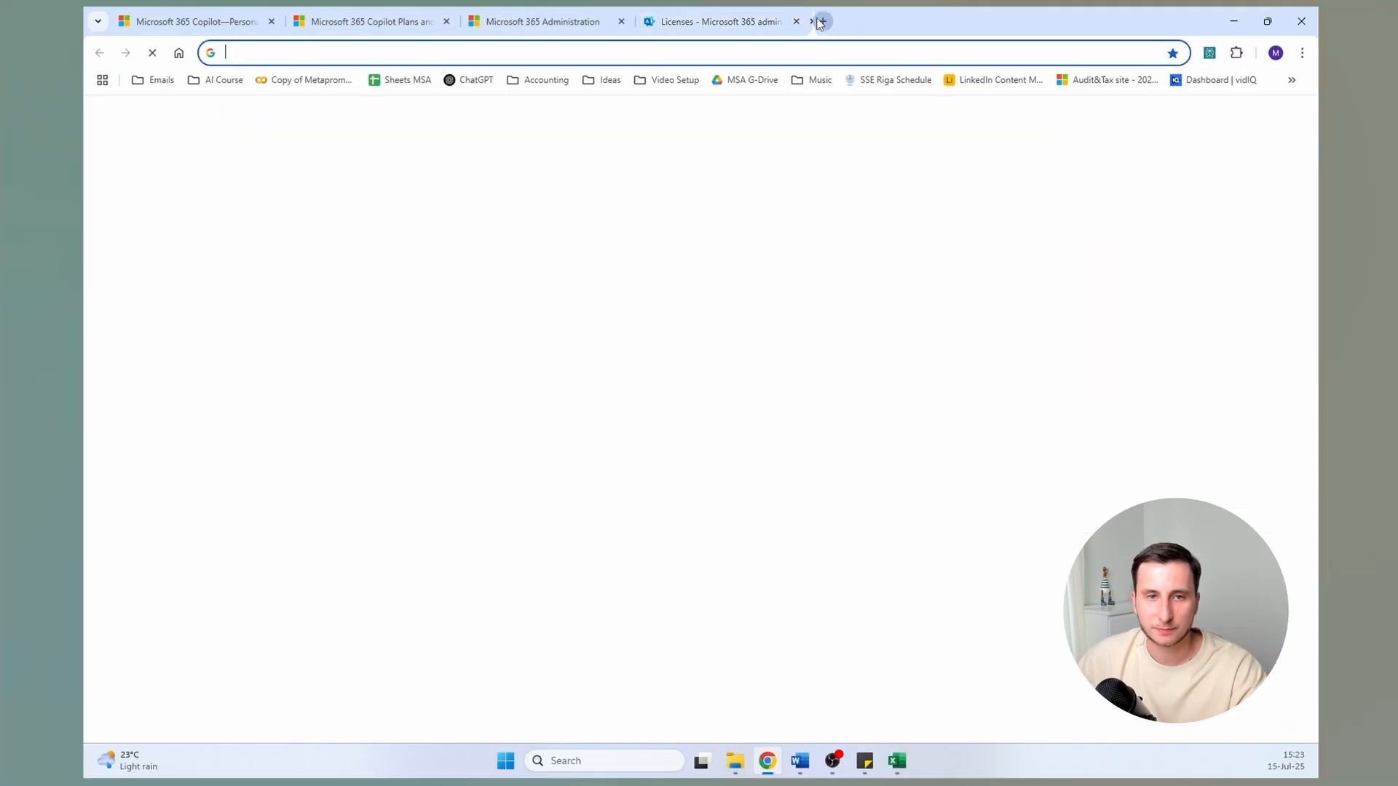
{"action": "type", "text": "eurus"}
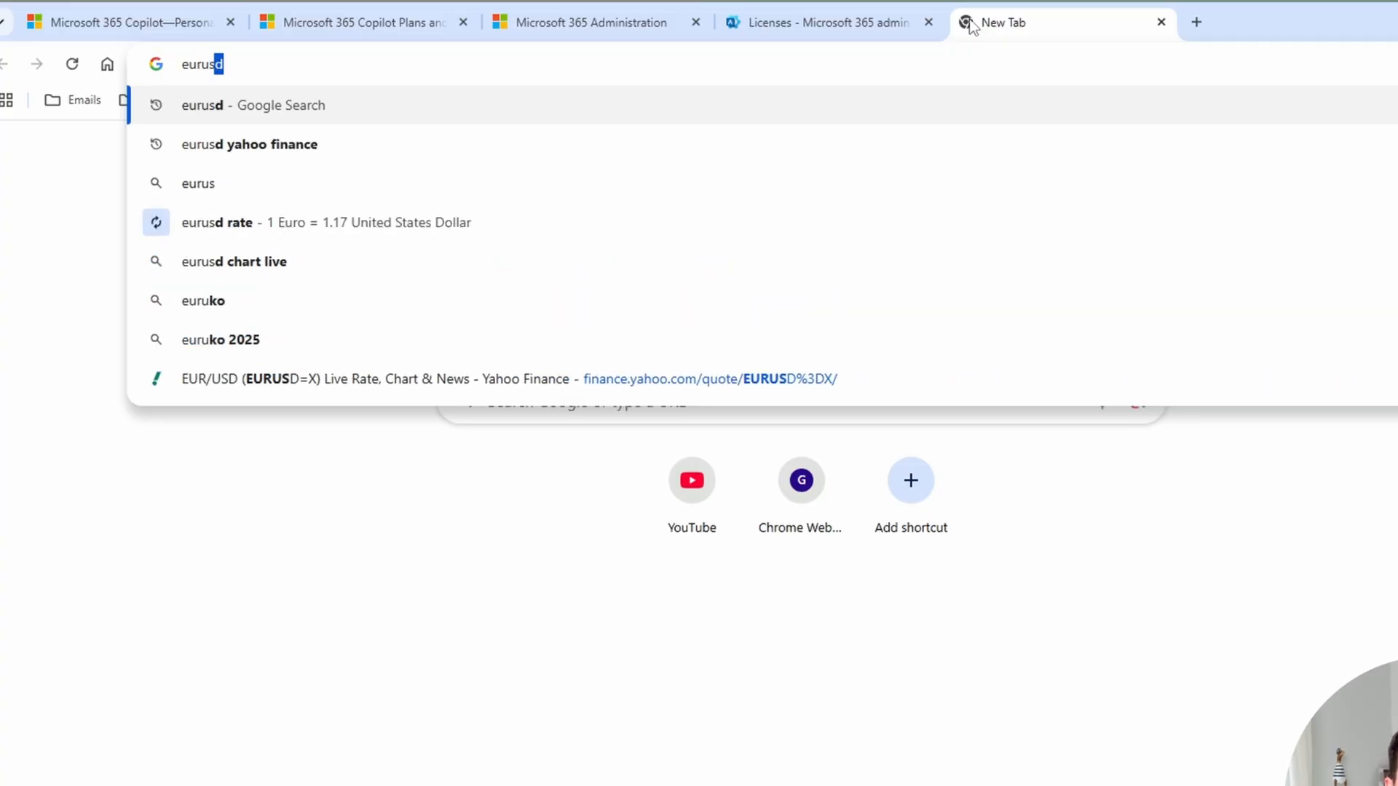
{"action": "type", "text": "d yaho"}
{"action": "key", "text": "Return"}
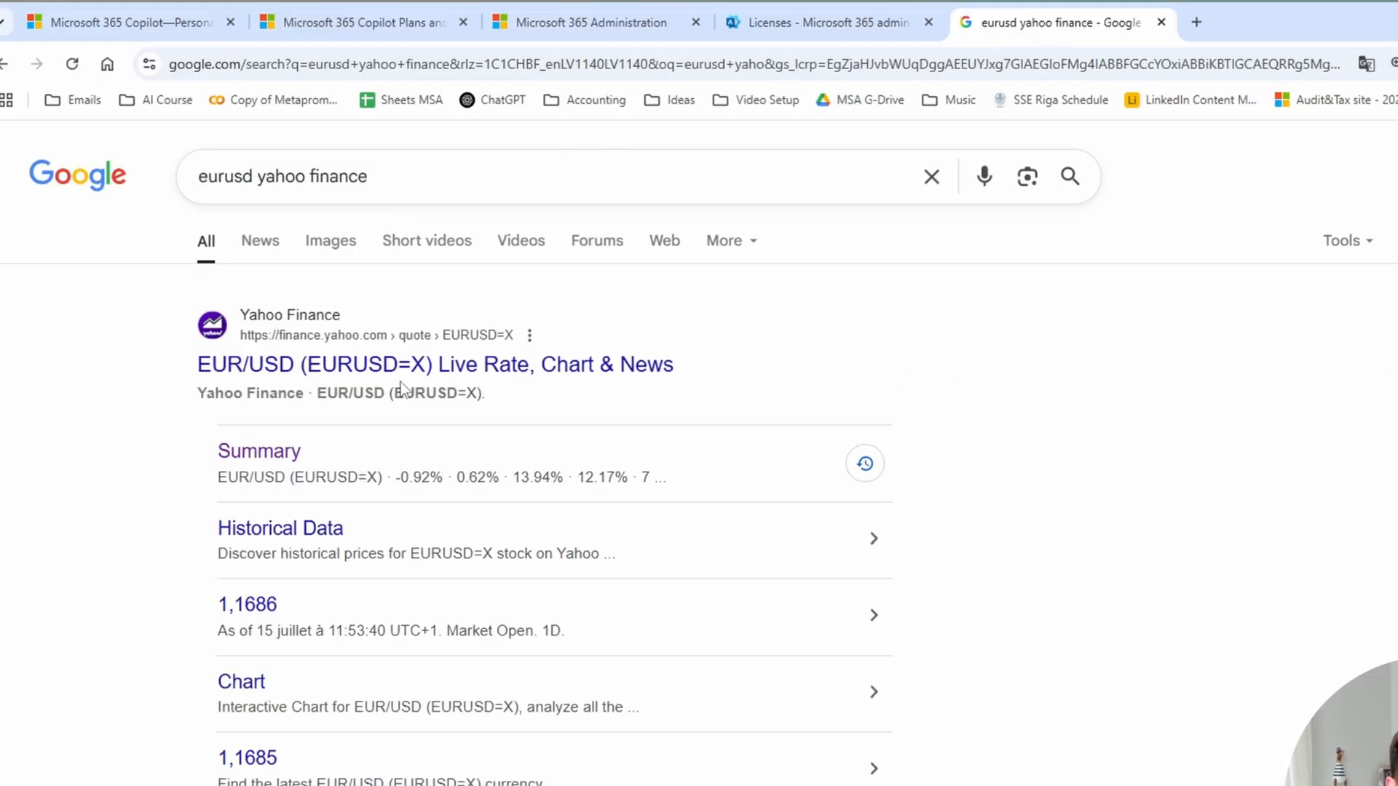
{"action": "left_click", "coordinate": [510, 364]}
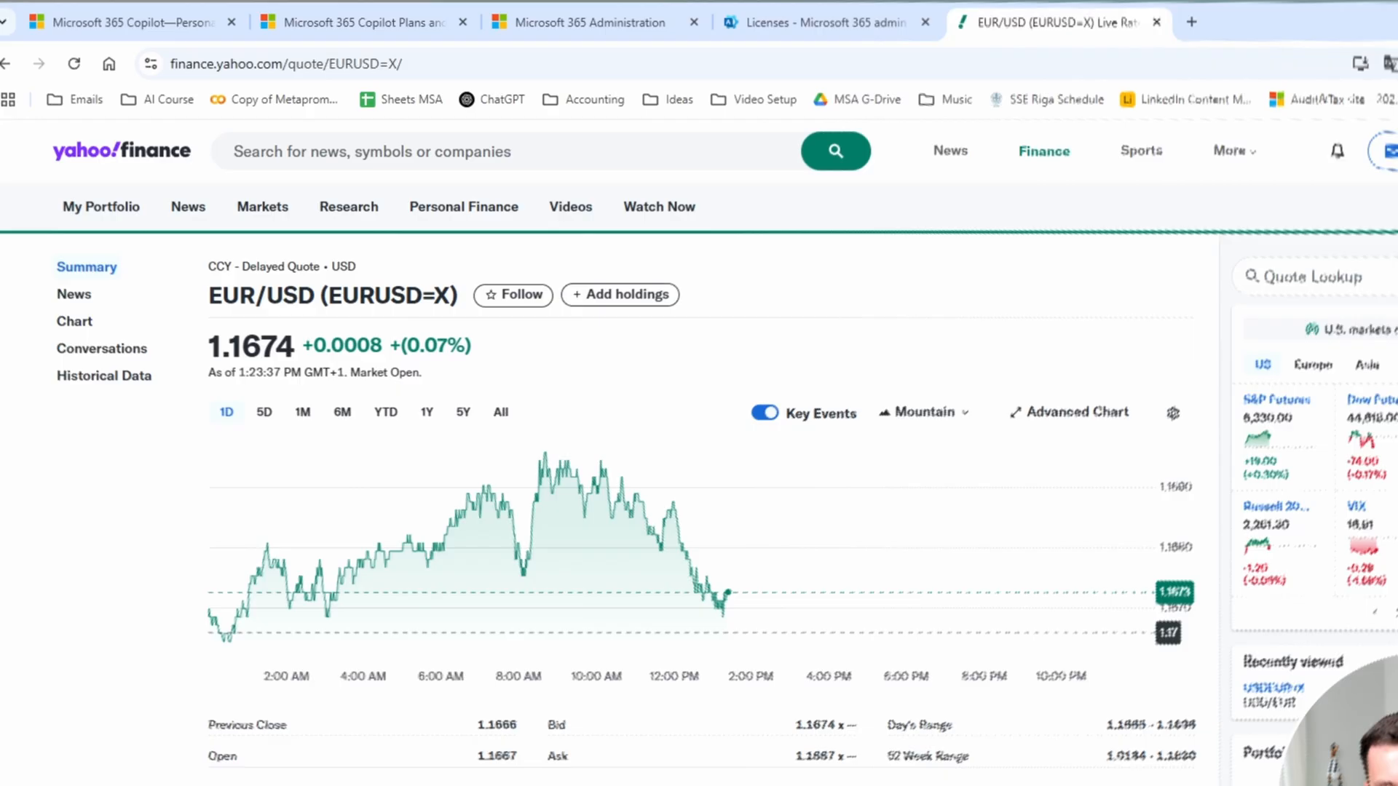
Switch back to the exchange rate workbook in Excel and compare the euro's USD rate with the Yahoo Finance quote
{"action": "mouse_move", "coordinate": [906, 770]}
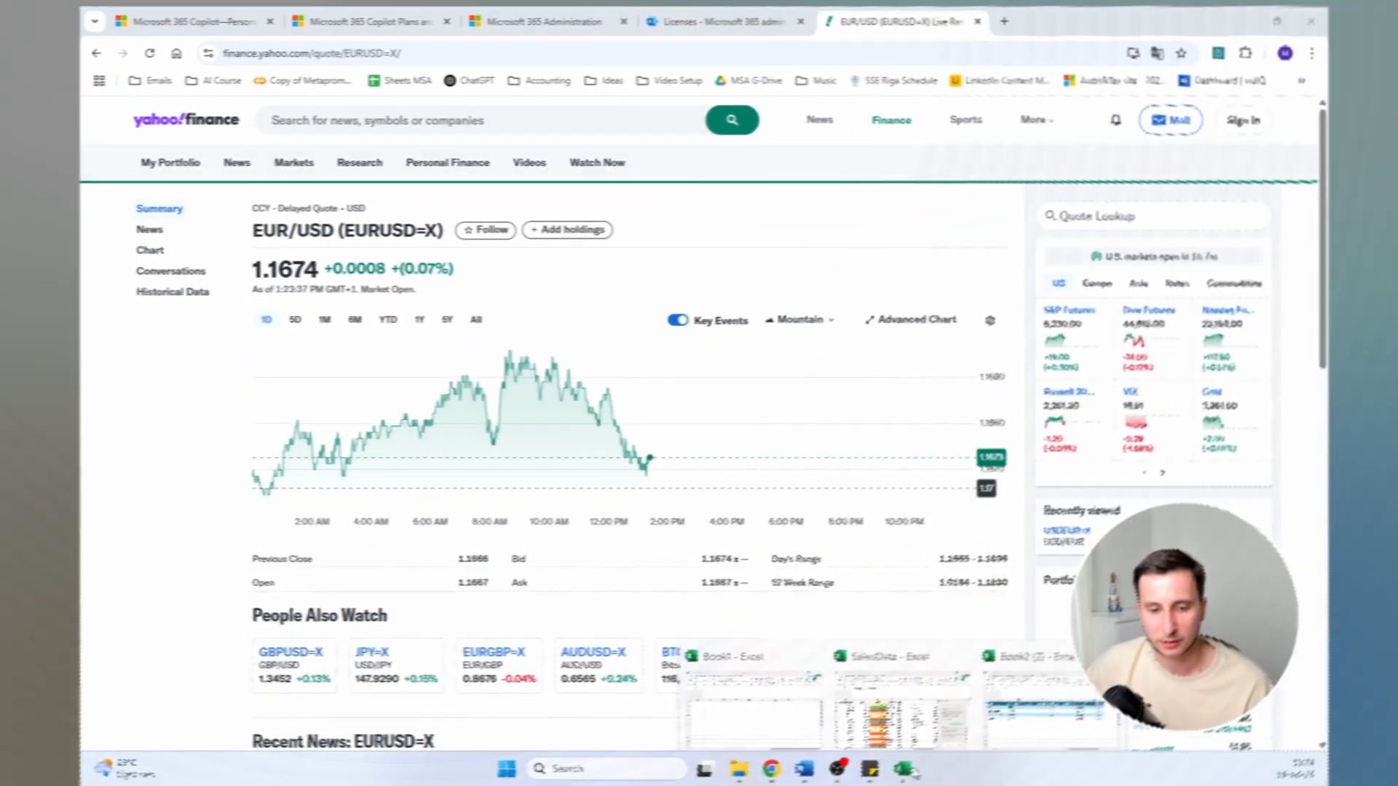
{"action": "left_click", "coordinate": [1048, 702]}
{"action": "left_click", "coordinate": [739, 341]}
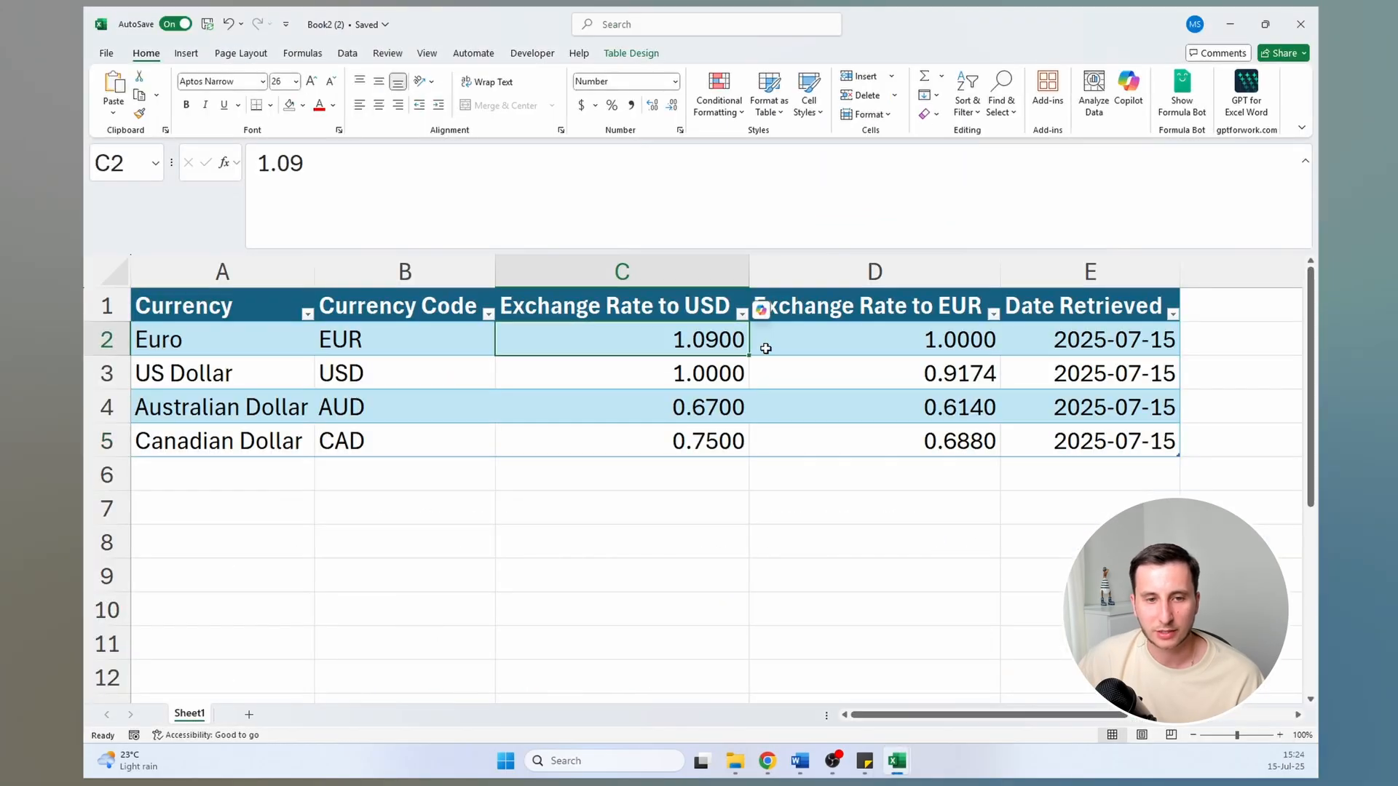
{"action": "left_click", "coordinate": [808, 340]}
{"action": "left_click", "coordinate": [699, 339]}
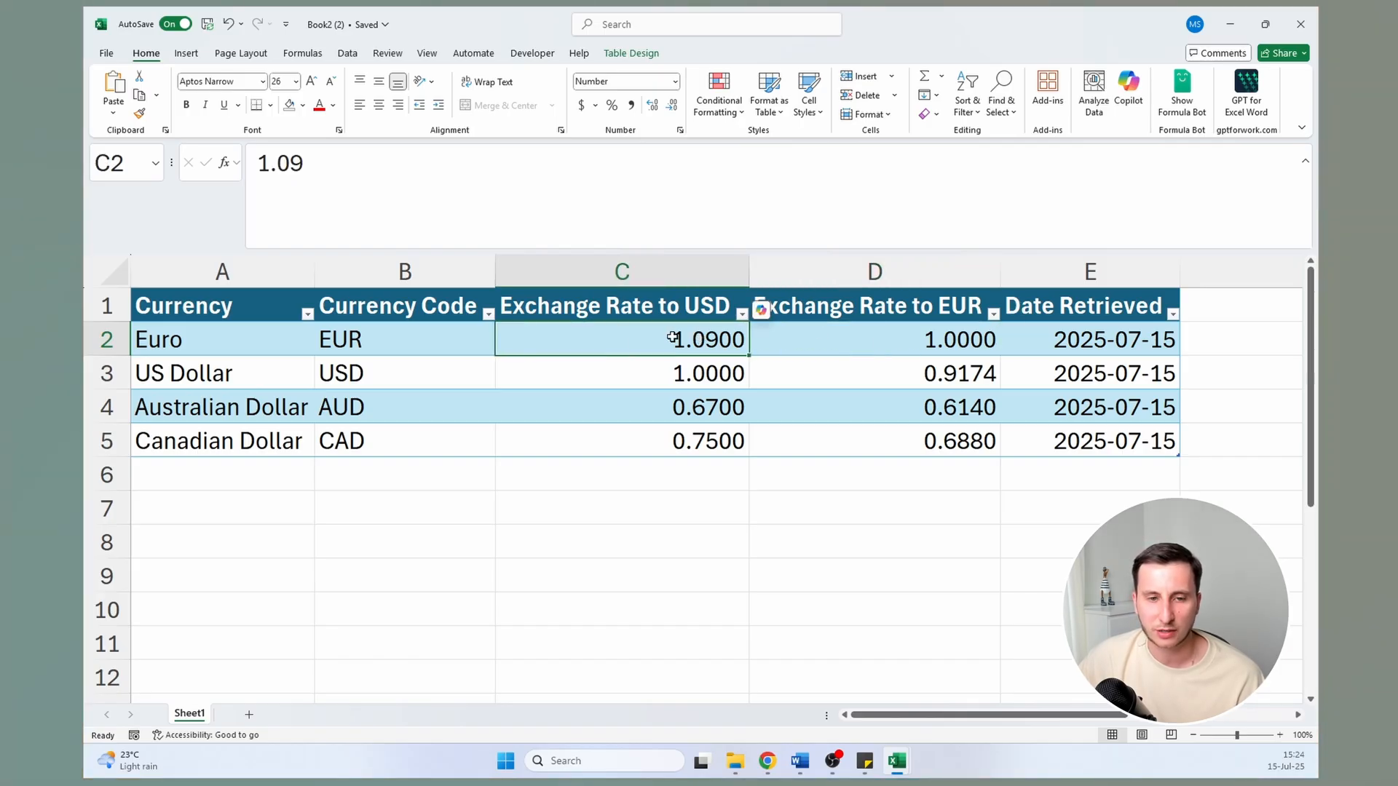
Ask Copilot chat to create a table with current exchange rate from yahoo finance: USD, EUR, Canadian dollar, Australia dollar
{"action": "left_click", "coordinate": [1128, 89]}
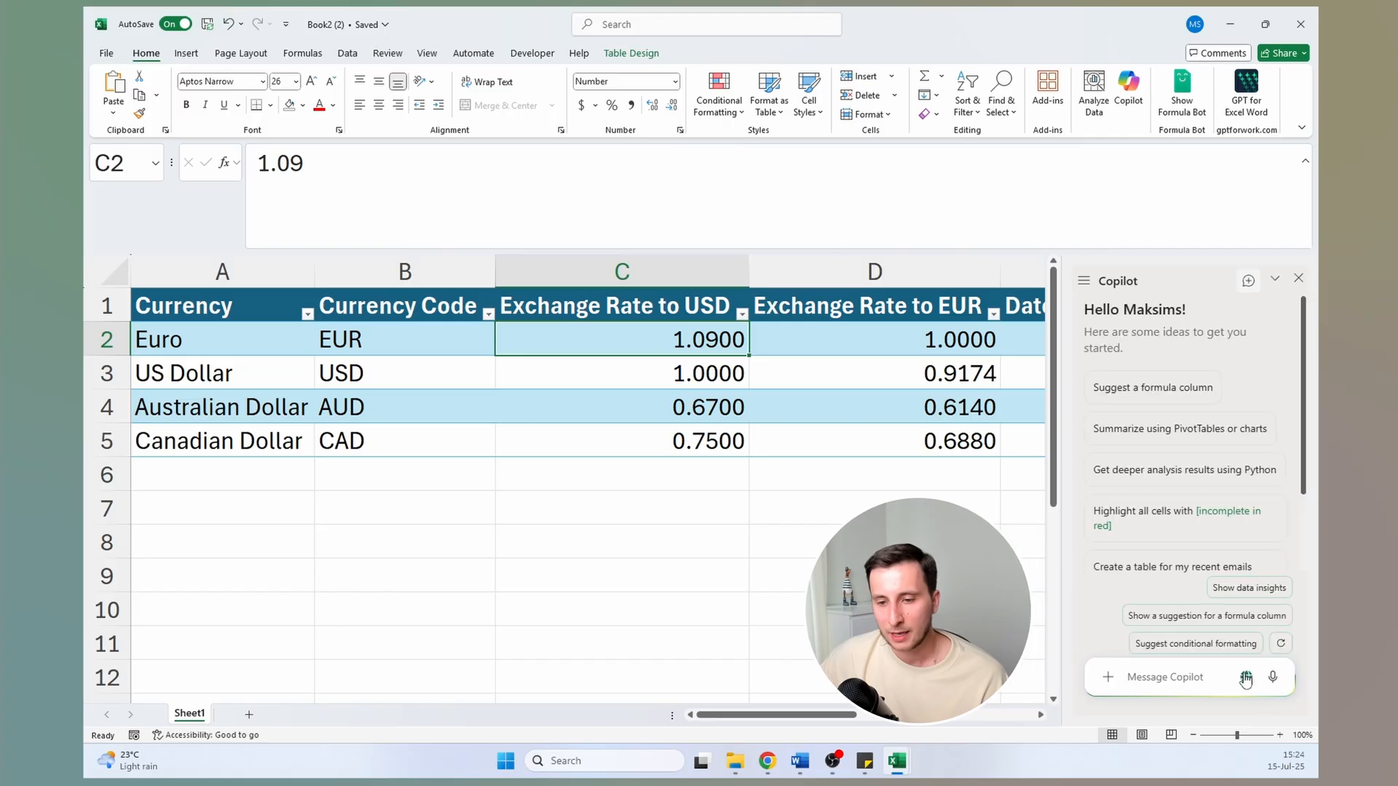
{"action": "left_click", "coordinate": [1246, 677]}
{"action": "left_click", "coordinate": [1246, 678]}
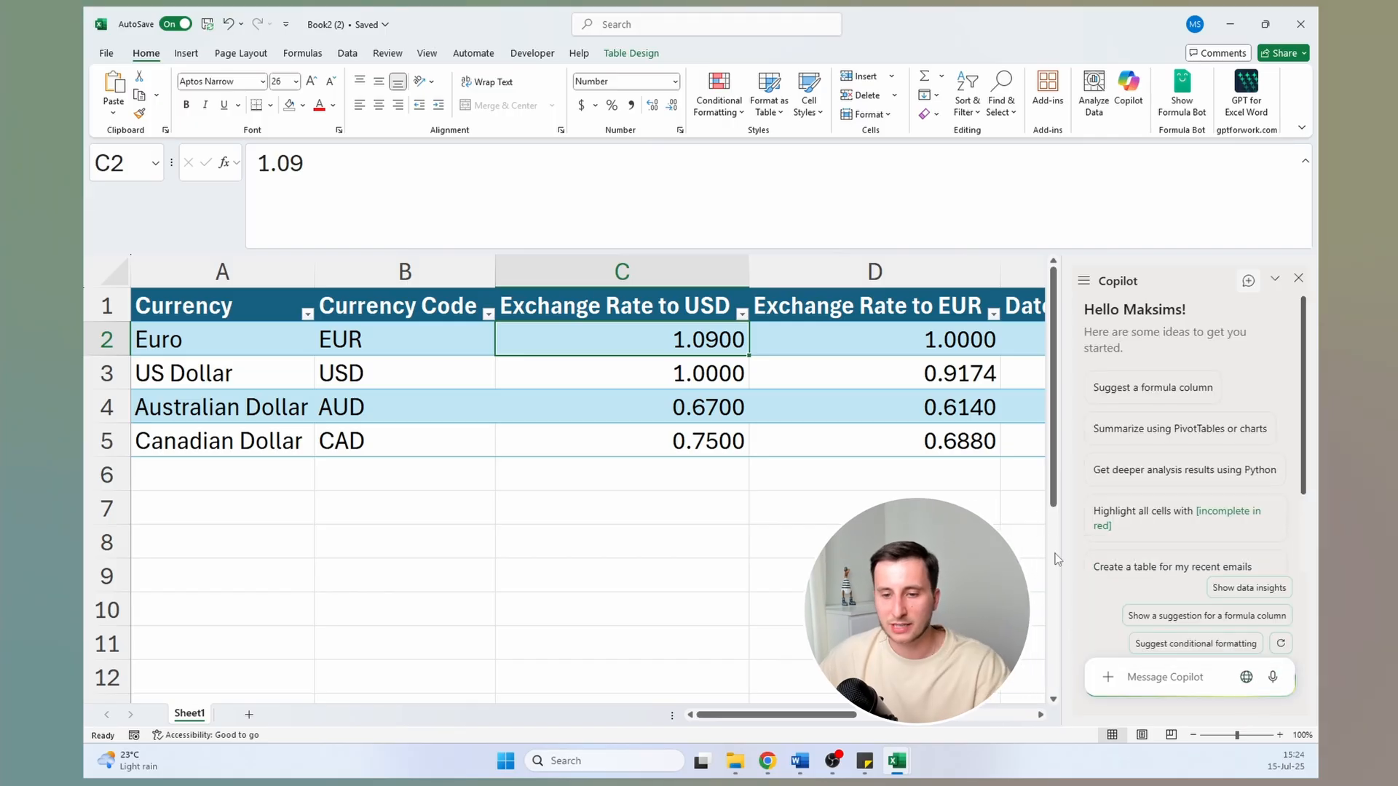
{"action": "type", "text": "c"}
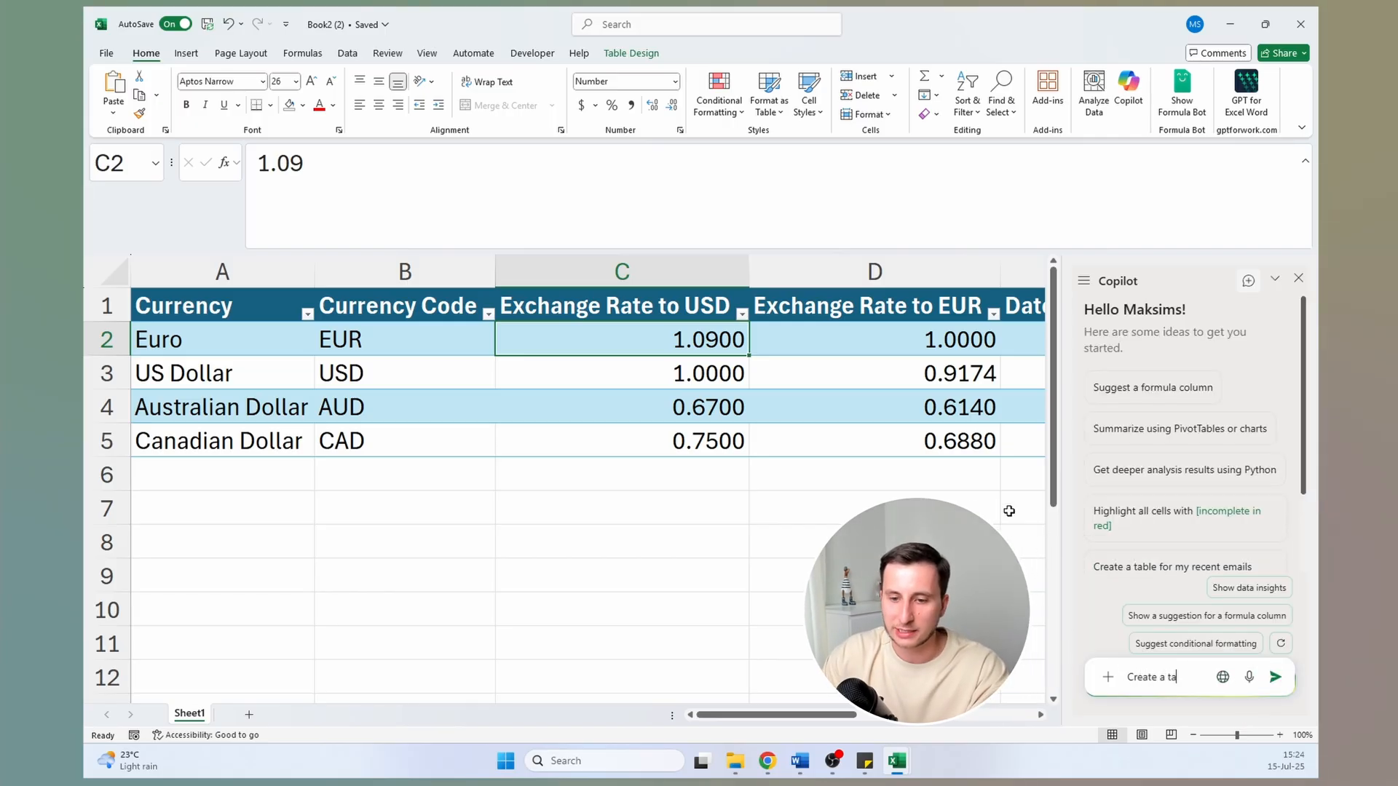
{"action": "type", "text": "reate a table w"}
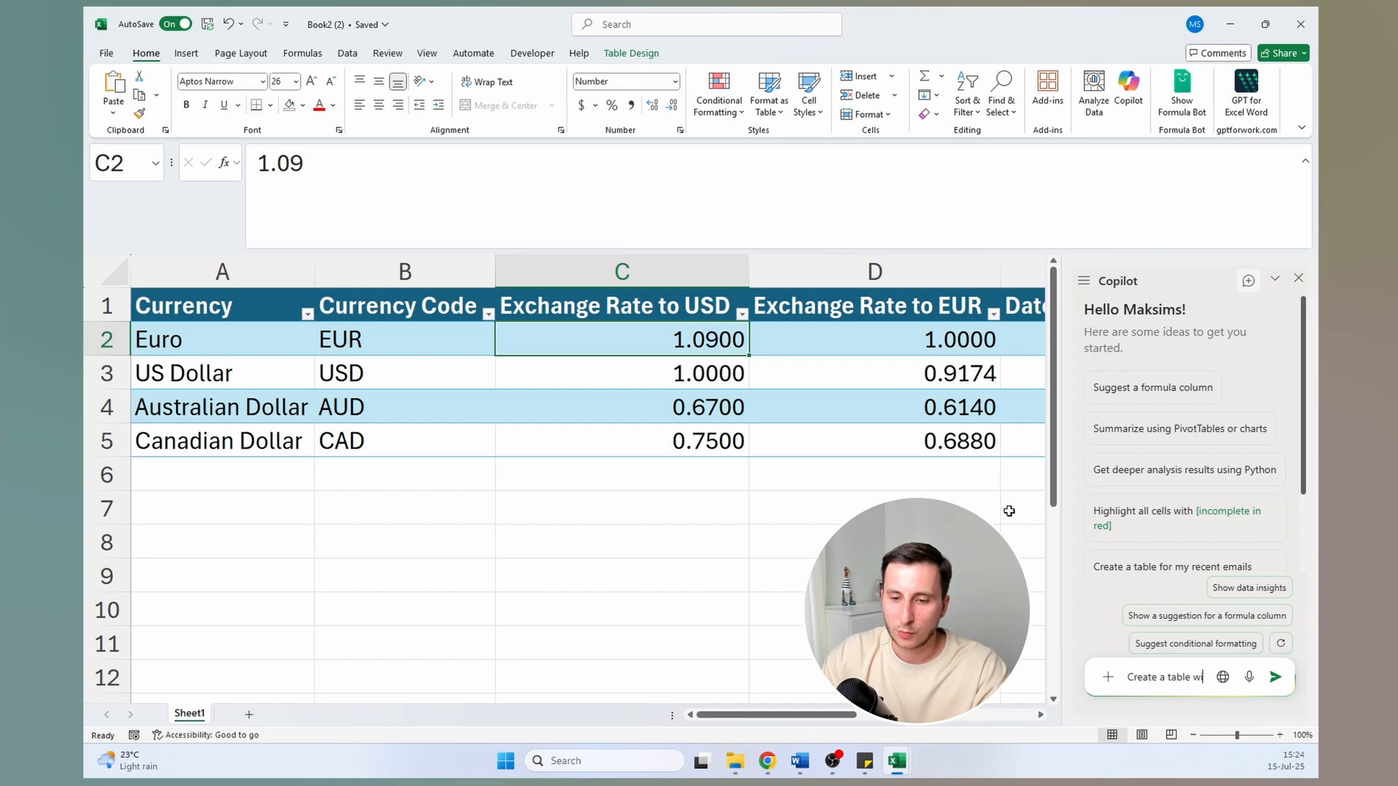
{"action": "type", "text": "ith current exchange rate from yahoo fi"}
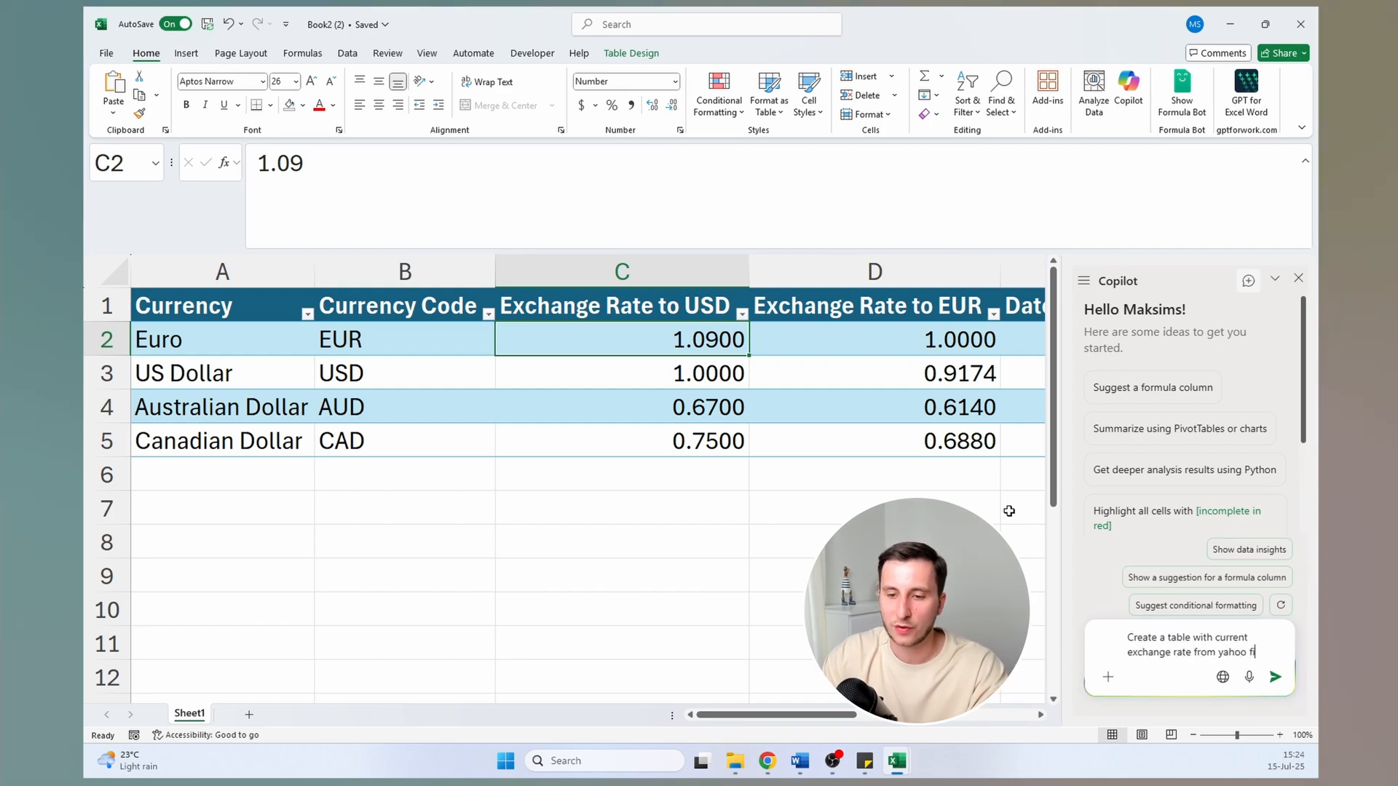
{"action": "type", "text": "nance: USD, EUR, Canadian dollar, Aus"}
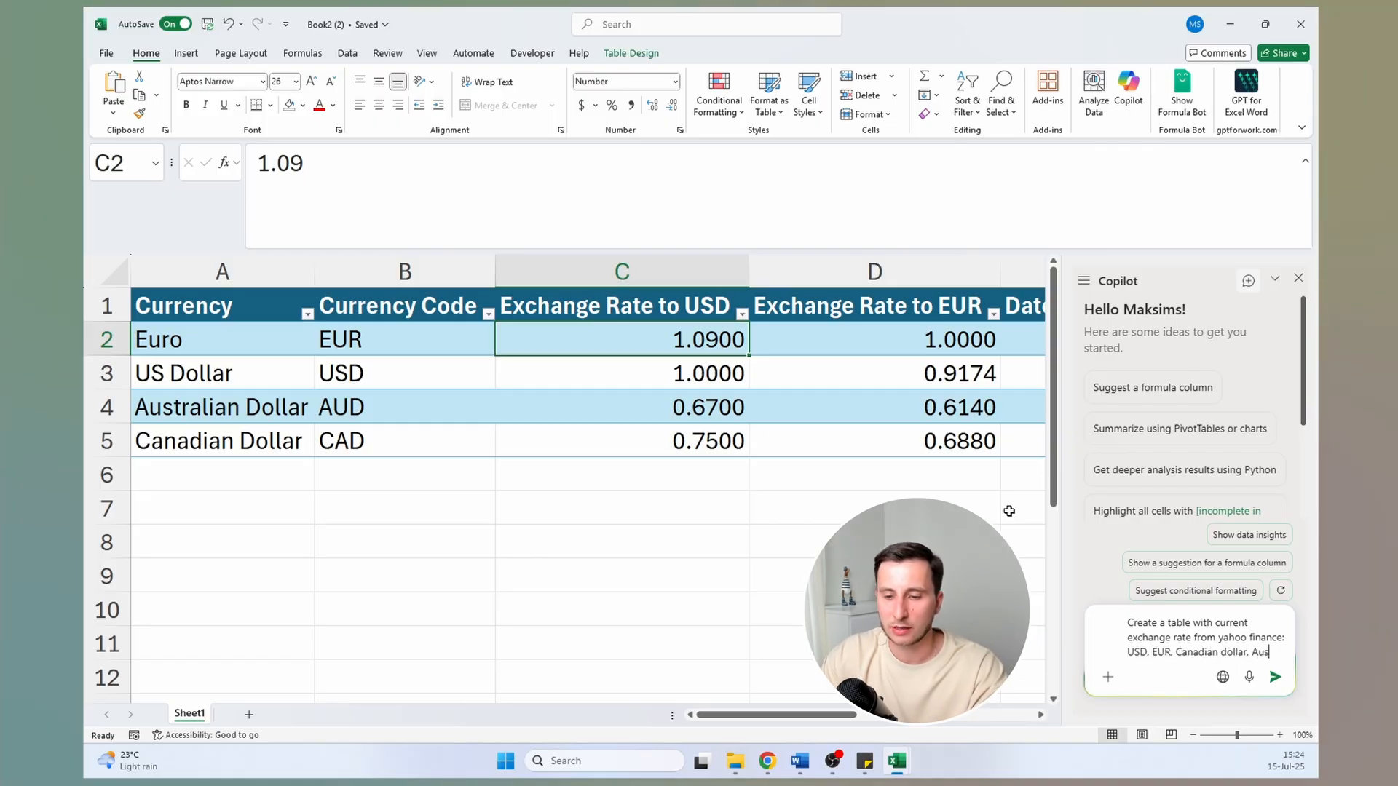
{"action": "type", "text": "tralia dollar"}
{"action": "key", "text": "Return"}
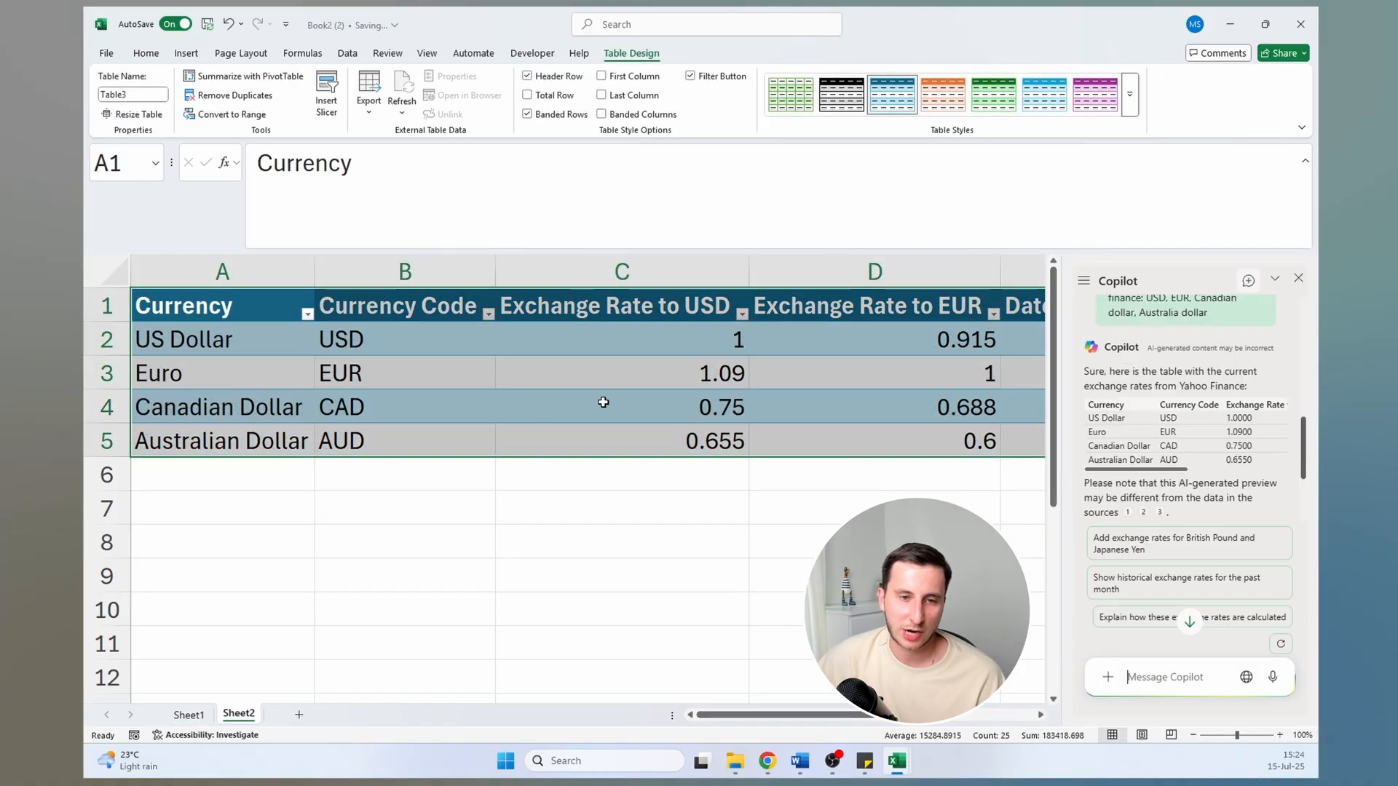
Look through the new Sheet2 table, checking the US dollar and euro rates and the retrieval date column
{"action": "left_click", "coordinate": [693, 375]}
{"action": "left_click", "coordinate": [690, 357]}
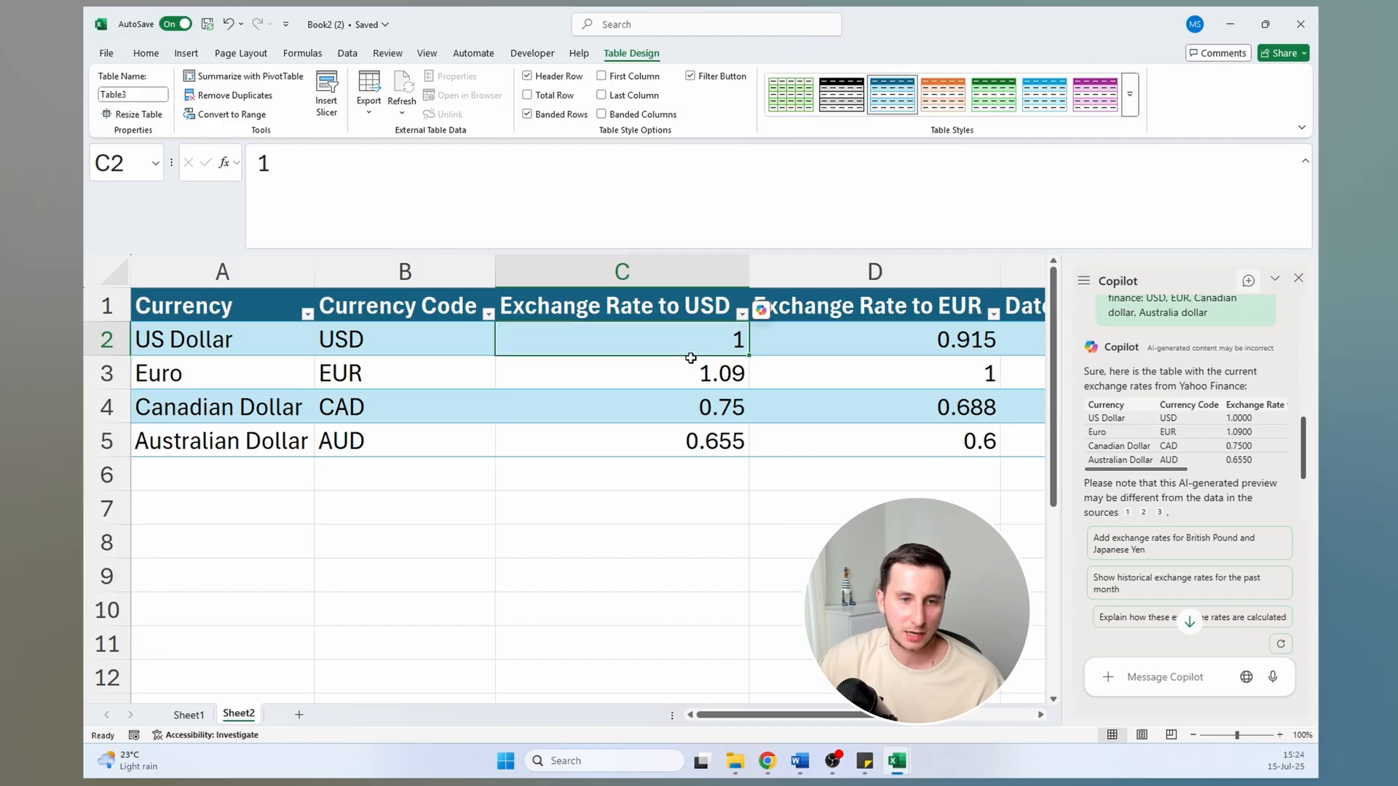
{"action": "key", "text": "Right"}
{"action": "key", "text": "Left"}
{"action": "key", "text": "Down"}
{"action": "key", "text": "Left"}
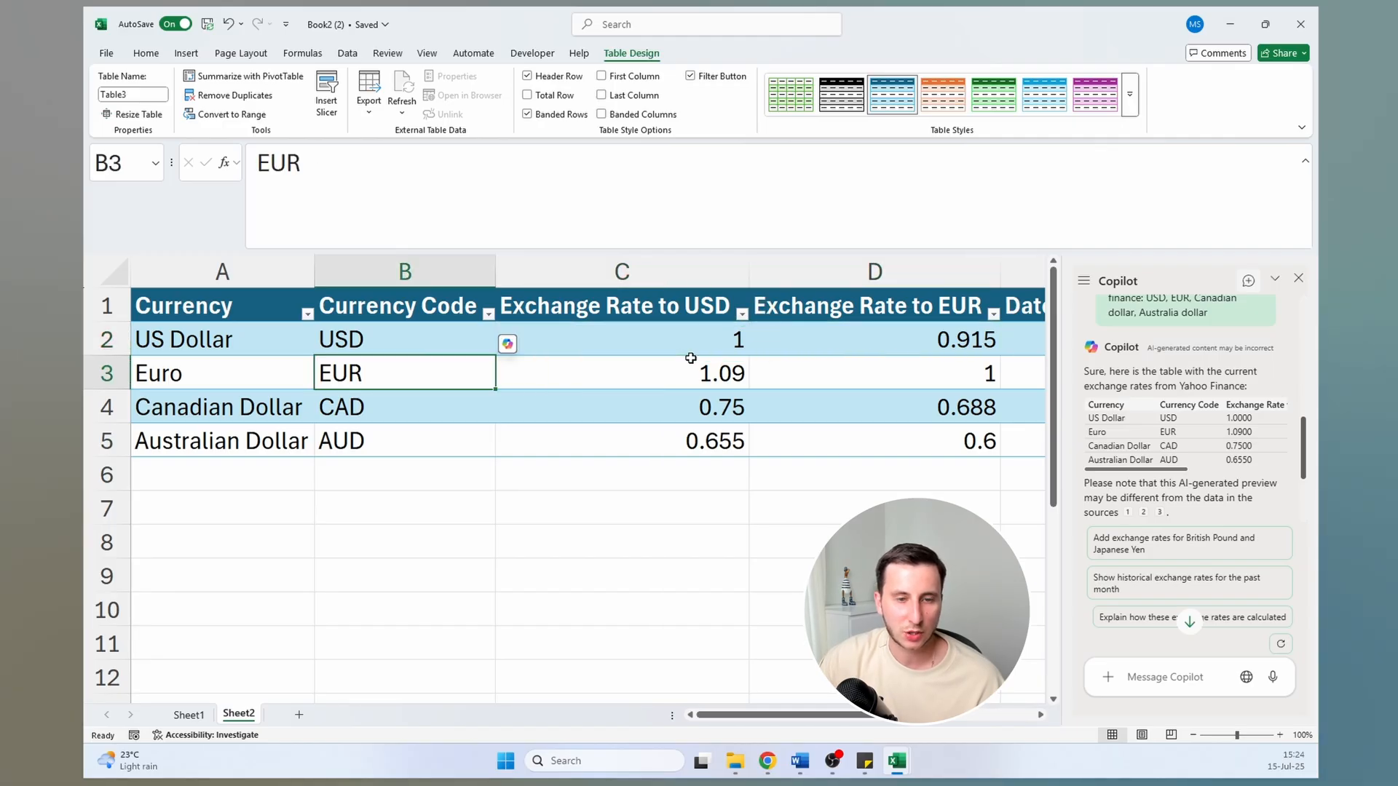
{"action": "key", "text": "Right"}
{"action": "key", "text": "Right"}
{"action": "key", "text": "Right"}
{"action": "key", "text": "Right"}
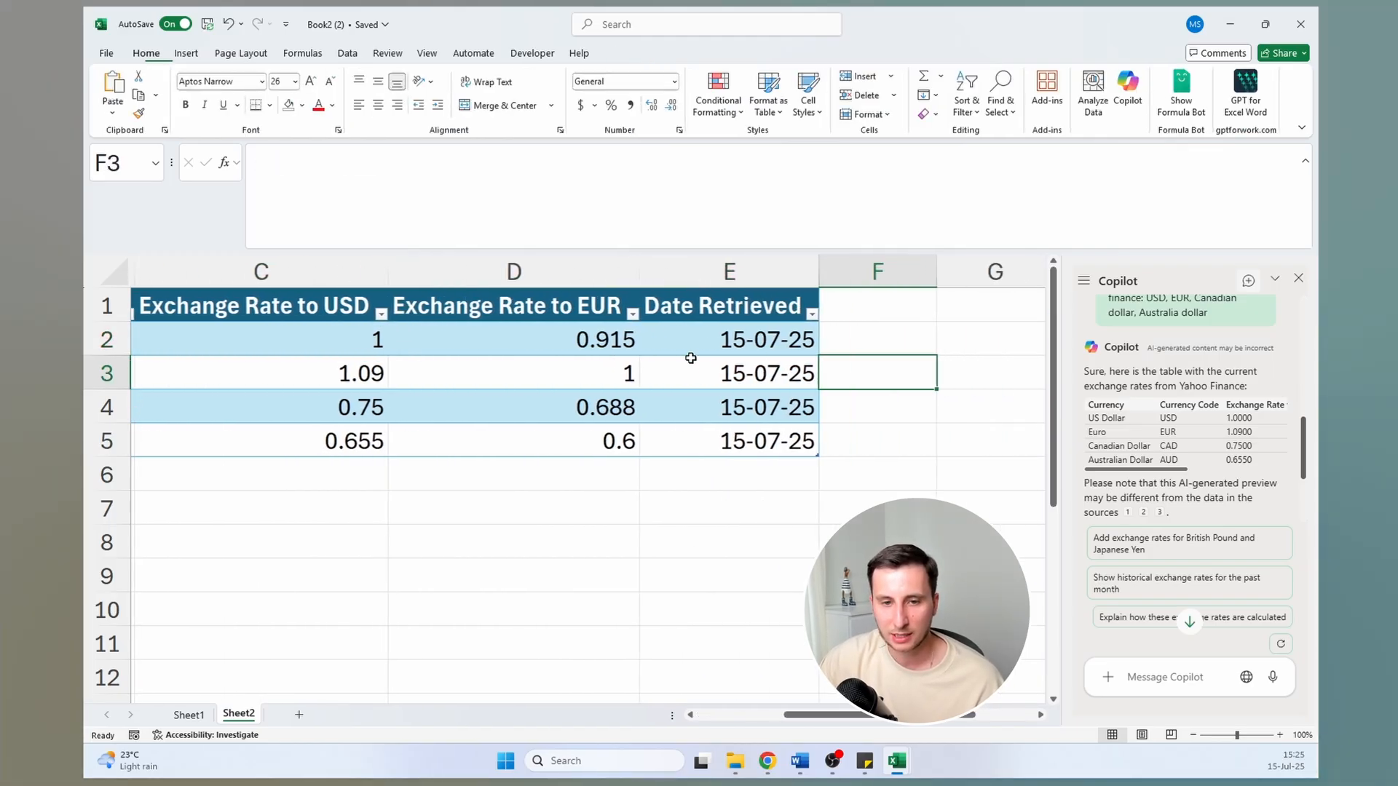
{"action": "key", "text": "Left"}
{"action": "key", "text": "Left"}
{"action": "key", "text": "Left"}
{"action": "key", "text": "Left"}
{"action": "key", "text": "Left"}
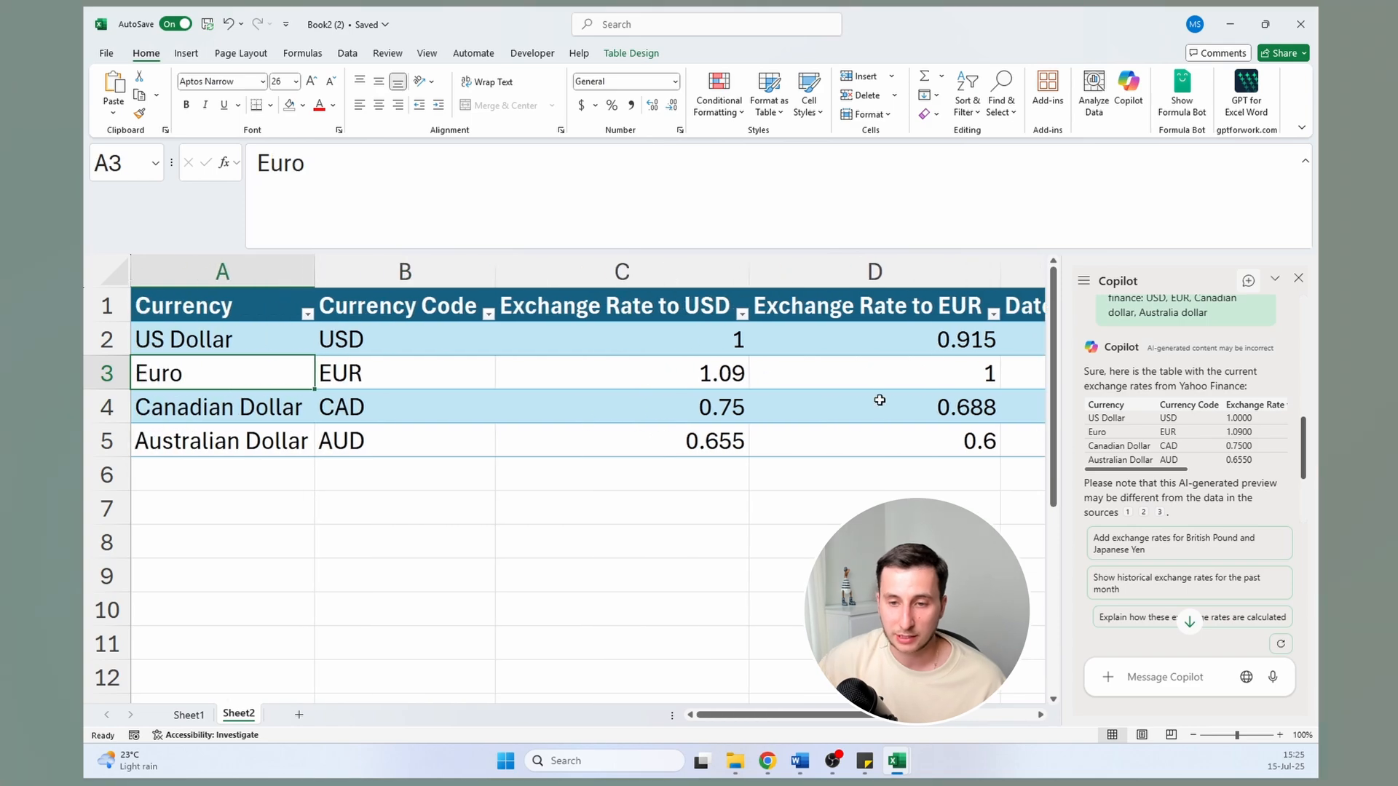
Open the first source cited in Copilot's reply and check the US dollar to euro rate on Yahoo Finance's currency converter
{"action": "left_click", "coordinate": [1129, 518]}
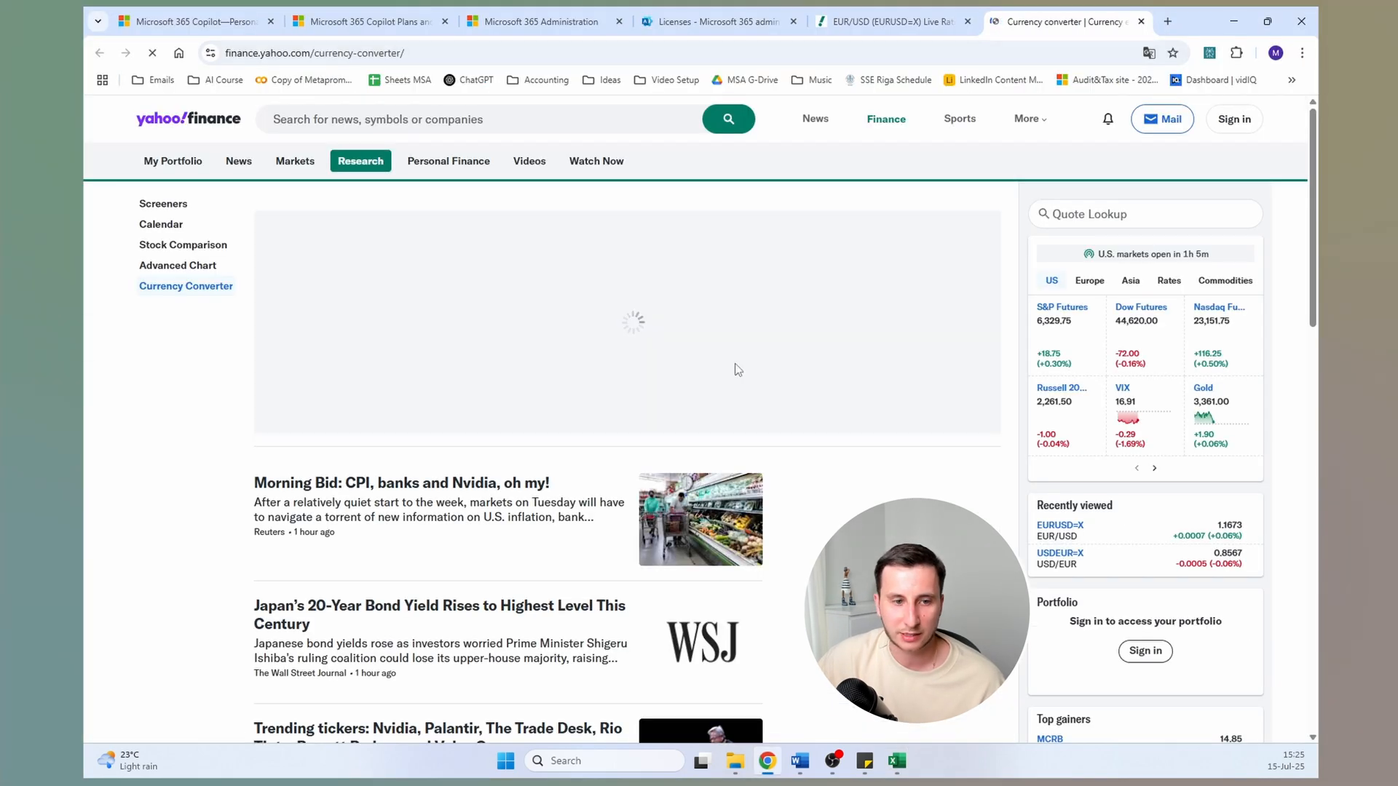
{"action": "left_click_drag", "start_coordinate": [418, 243], "coordinate": [503, 245]}
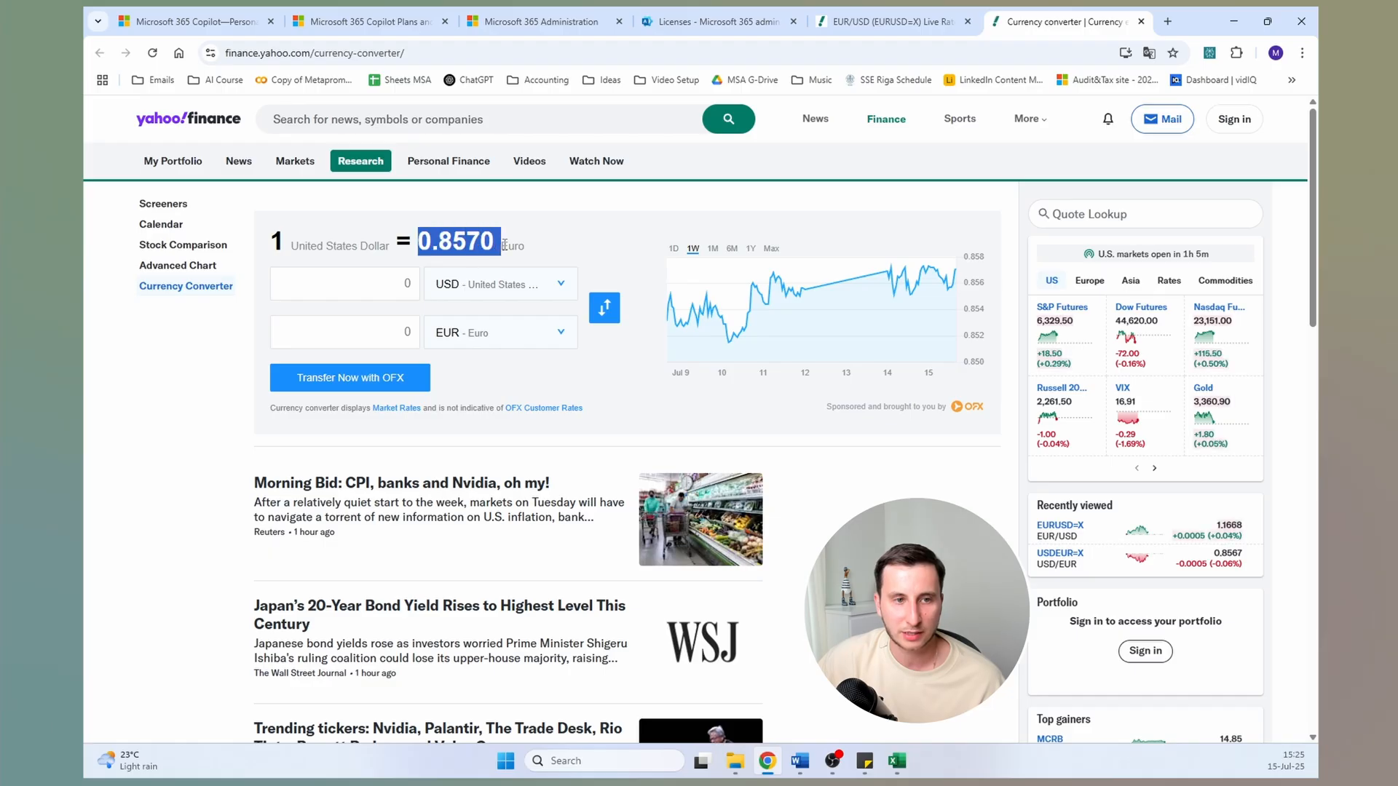
{"action": "left_click", "coordinate": [504, 246]}
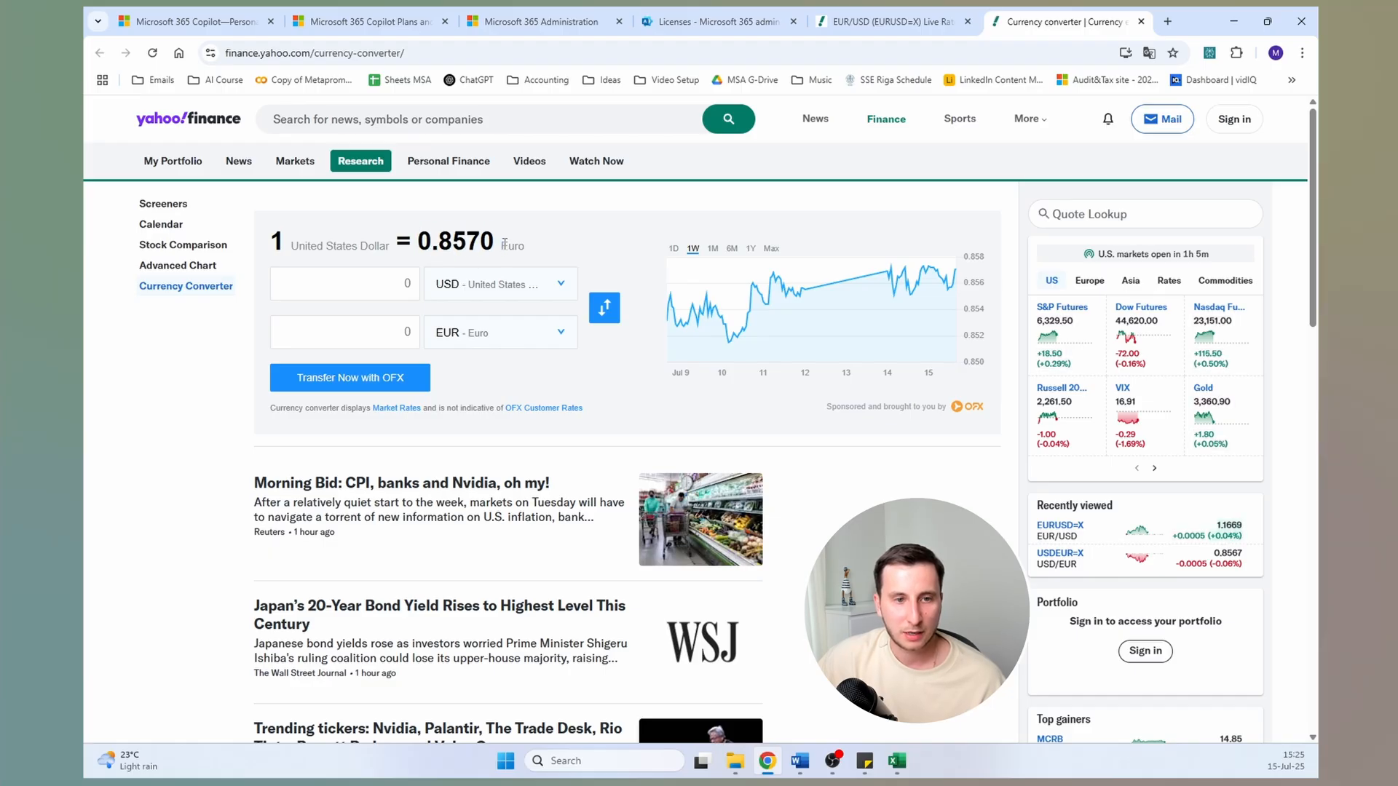
{"action": "scroll", "coordinate": [504, 244], "scroll_direction": "down", "scroll_amount": 5}
{"action": "scroll", "coordinate": [504, 244], "scroll_direction": "up", "scroll_amount": 5}
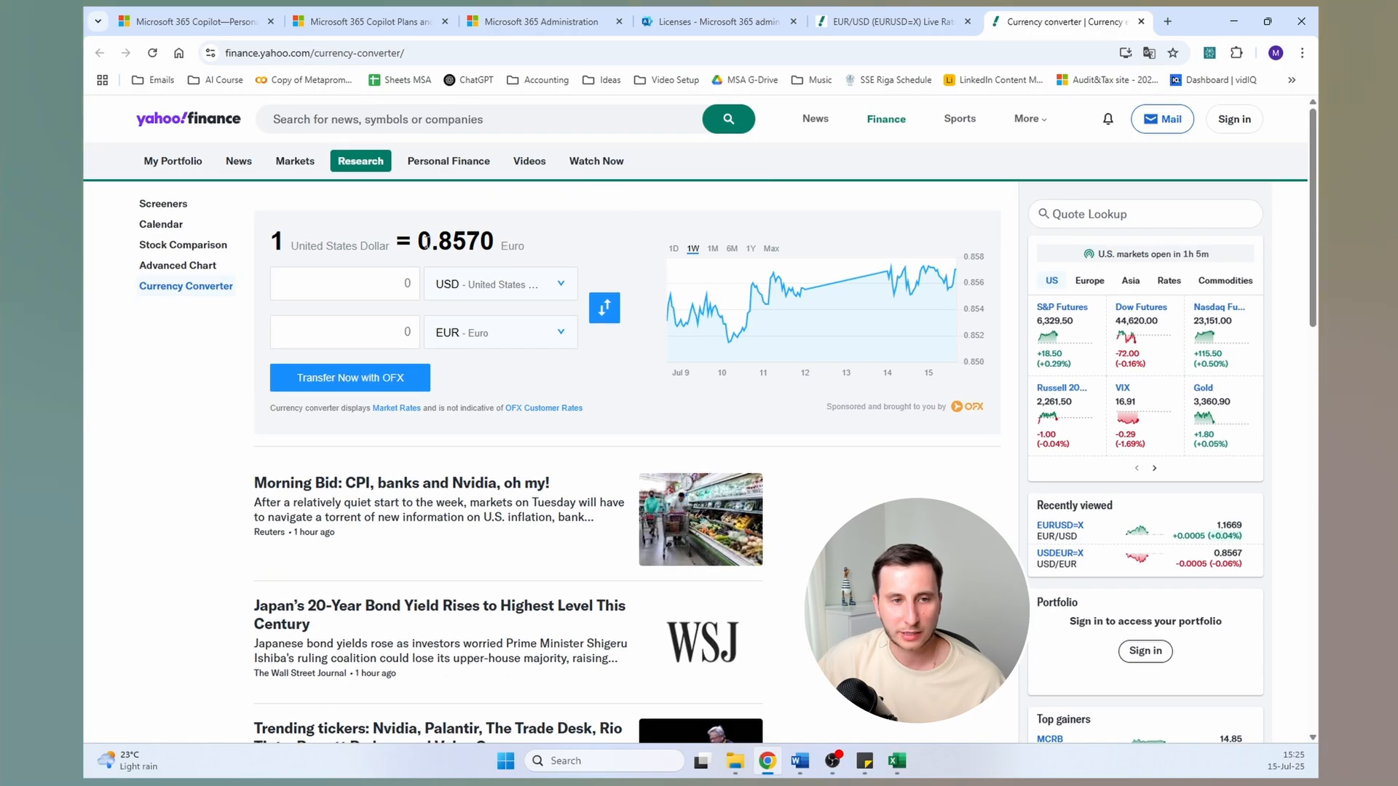
{"action": "left_click_drag", "start_coordinate": [430, 242], "coordinate": [525, 246]}
Switch back to the exchange rate workbook in Excel and check the euro's exchange rate to USD in cell C3
{"action": "left_click", "coordinate": [897, 760]}
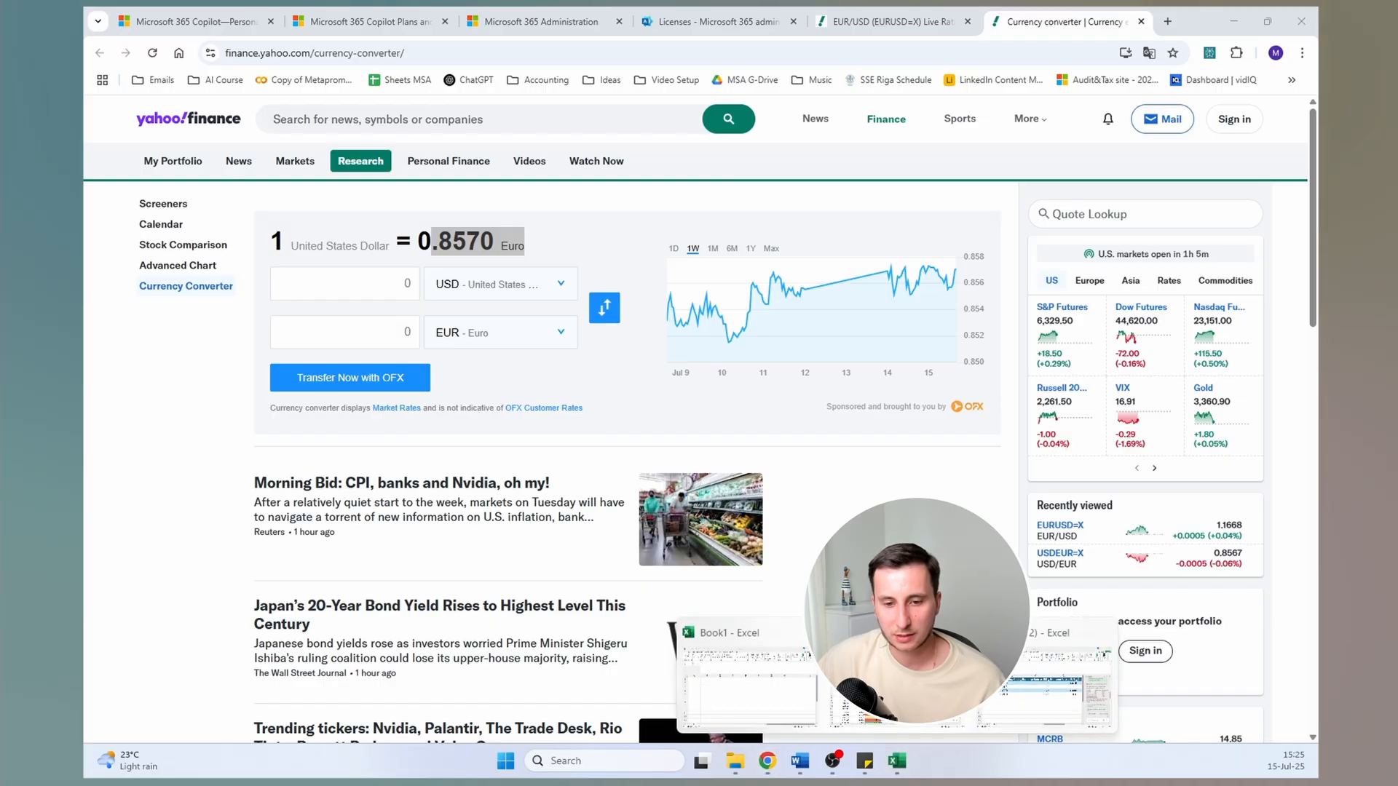
{"action": "left_click", "coordinate": [1067, 684]}
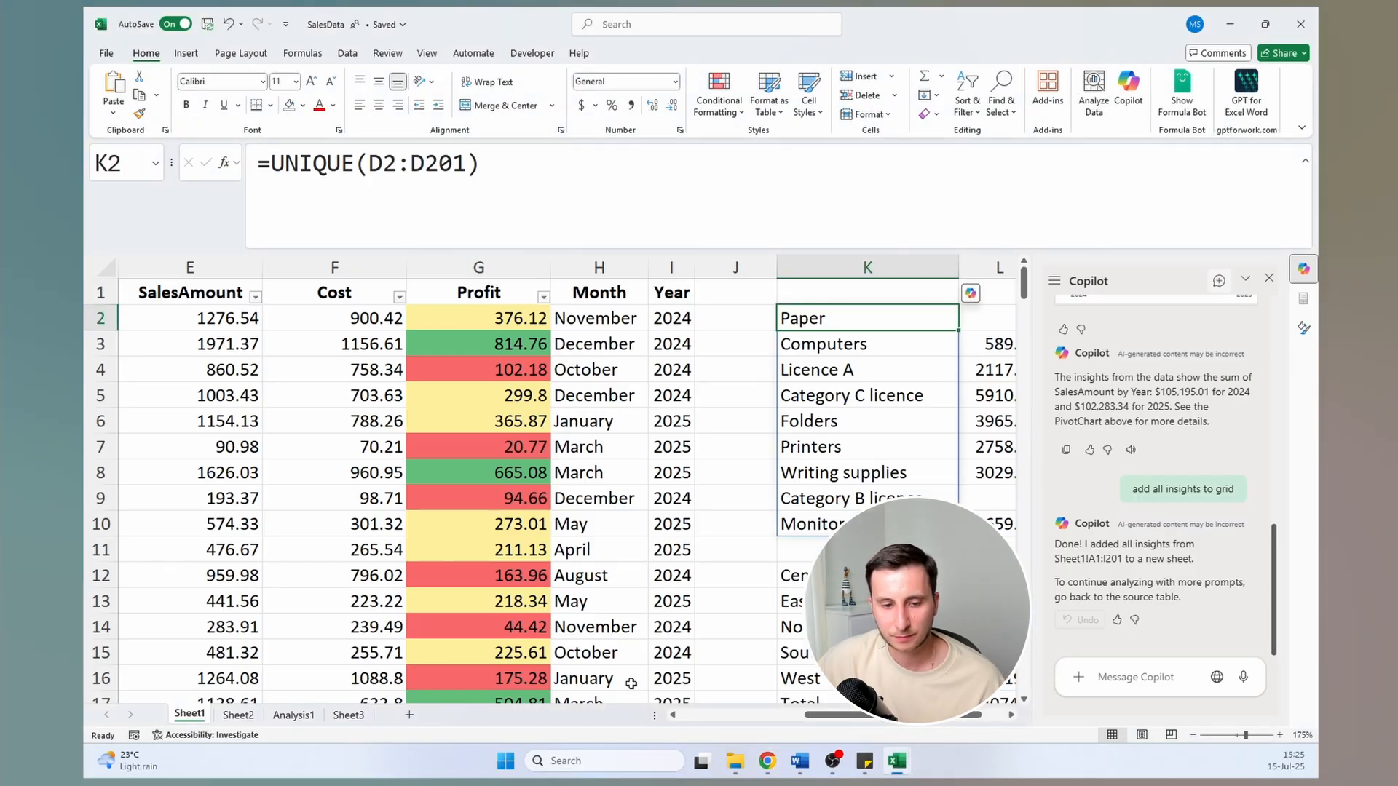
{"action": "left_click", "coordinate": [897, 761]}
{"action": "left_click", "coordinate": [785, 681]}
{"action": "left_click", "coordinate": [739, 374]}
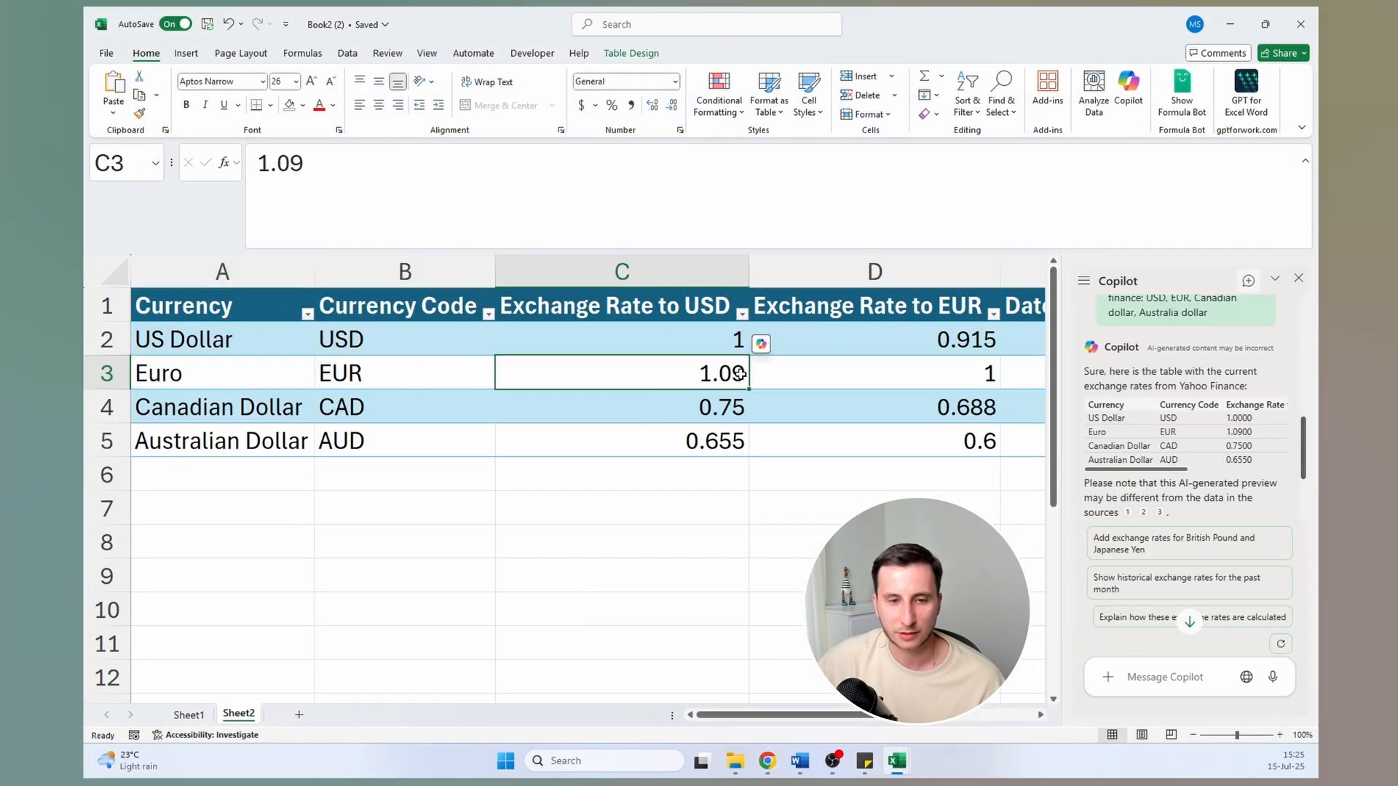
Examine the Canadian dollar row of the Sheet2 table, from the currency code to the retrieval date
{"action": "left_click", "coordinate": [713, 414]}
{"action": "key", "text": "Right"}
{"action": "key", "text": "Right"}
{"action": "key", "text": "Right"}
{"action": "key", "text": "Left"}
{"action": "key", "text": "Left"}
{"action": "key", "text": "Left"}
{"action": "key", "text": "Left"}
{"action": "key", "text": "Left"}
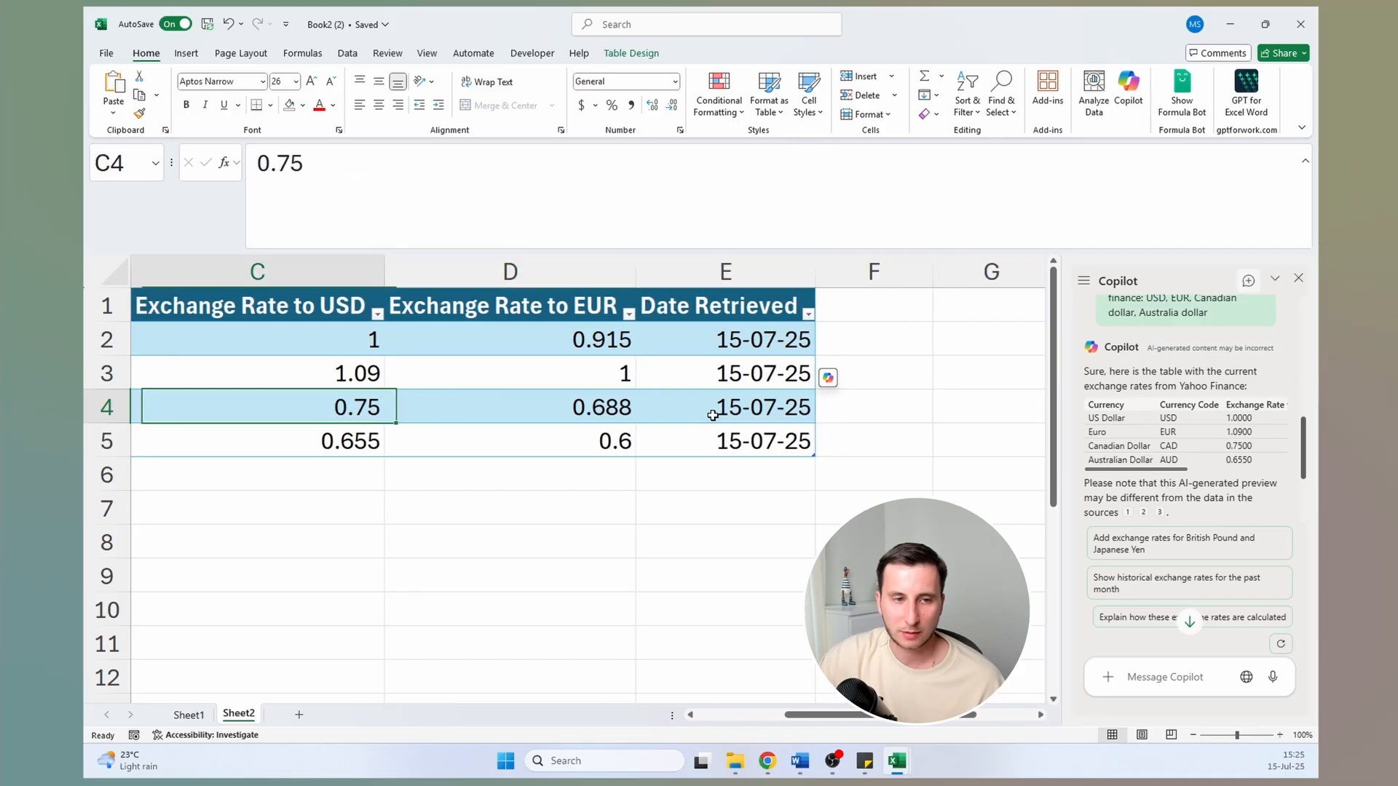
{"action": "key", "text": "Right"}
{"action": "key", "text": "Right"}
{"action": "key", "text": "Up"}
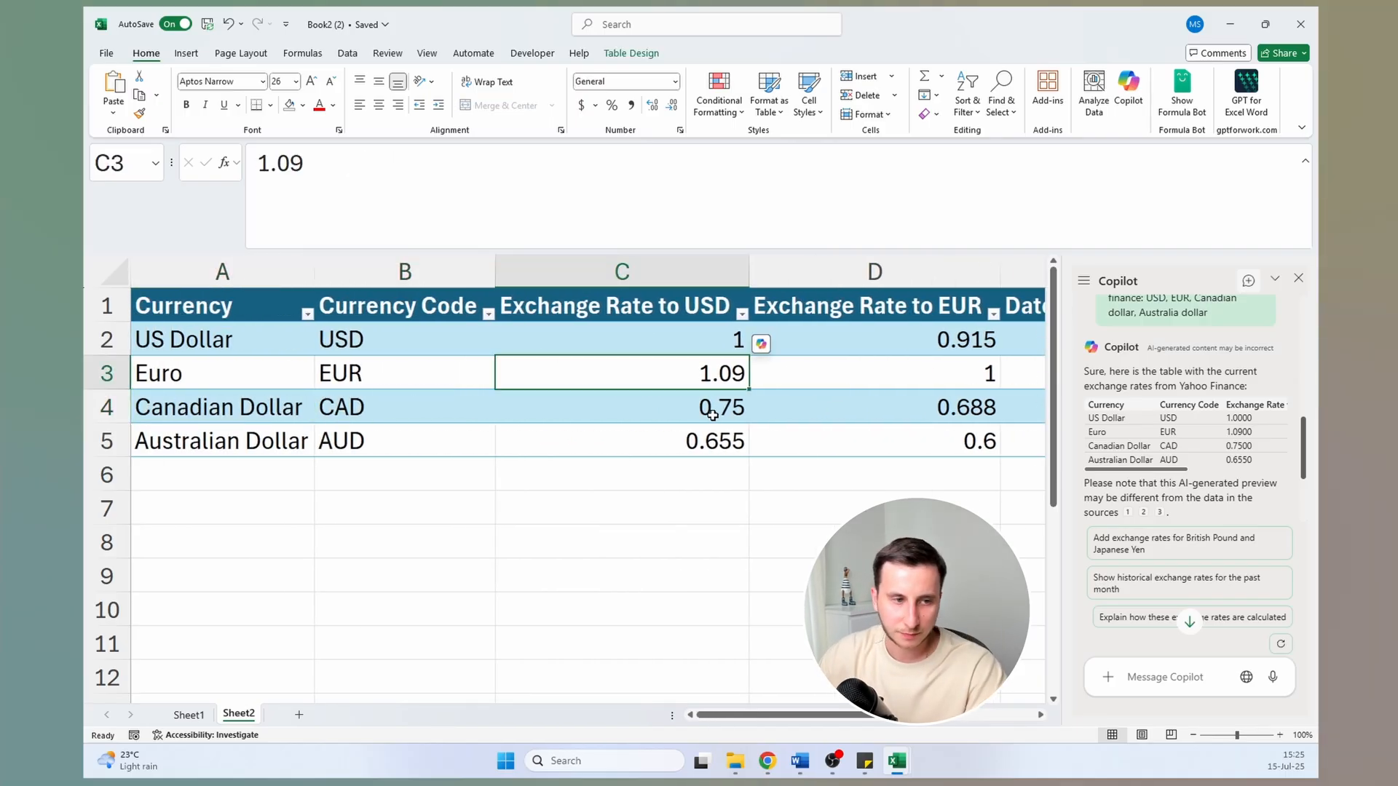
Examine the Euro row, comparing its currency code, USD and EUR rates and retrieval date
{"action": "key", "text": "Left"}
{"action": "key", "text": "Right"}
{"action": "key", "text": "Right"}
{"action": "key", "text": "Right"}
{"action": "key", "text": "Left"}
{"action": "key", "text": "Left"}
{"action": "key", "text": "Left"}
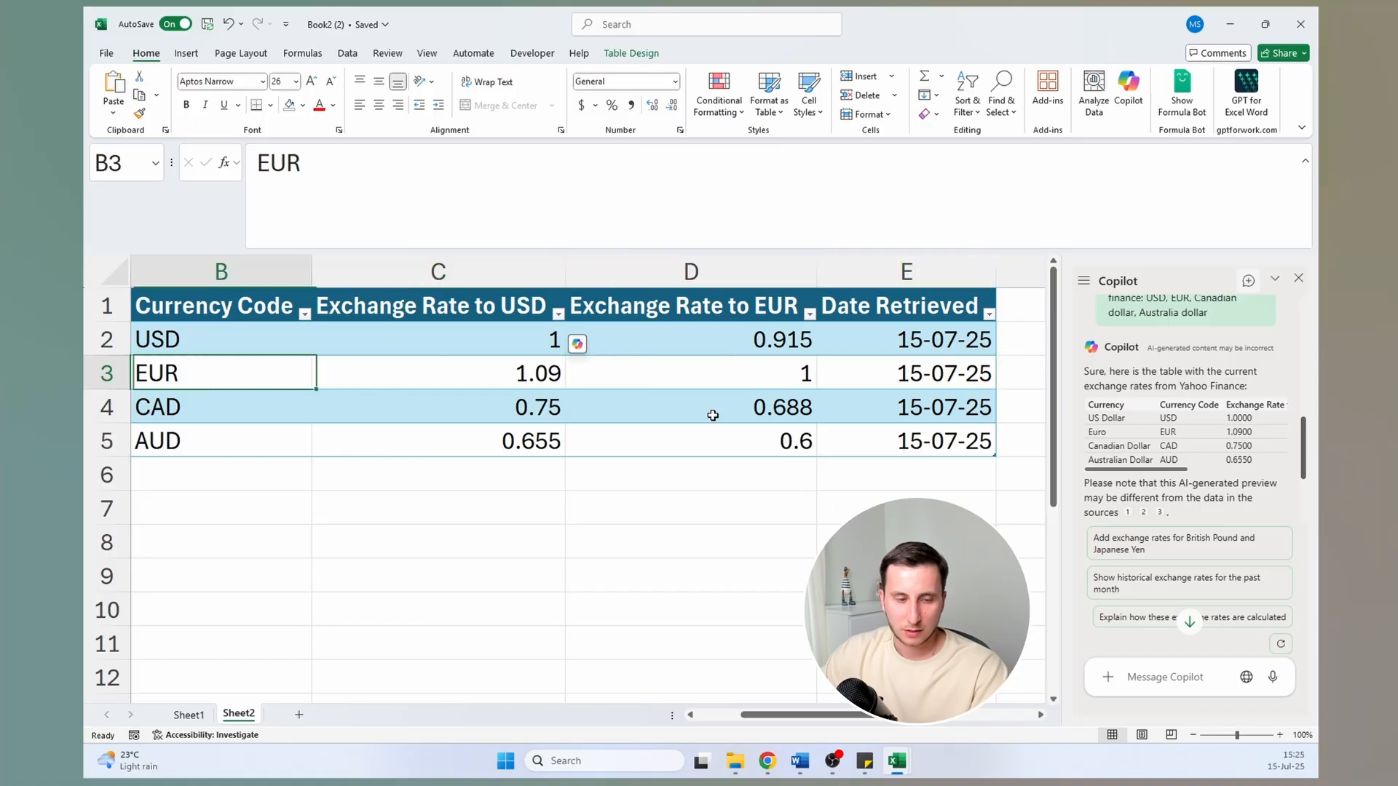
{"action": "key", "text": "Right"}
{"action": "key", "text": "Left"}
{"action": "key", "text": "Left"}
{"action": "key", "text": "Right"}
{"action": "key", "text": "Right"}
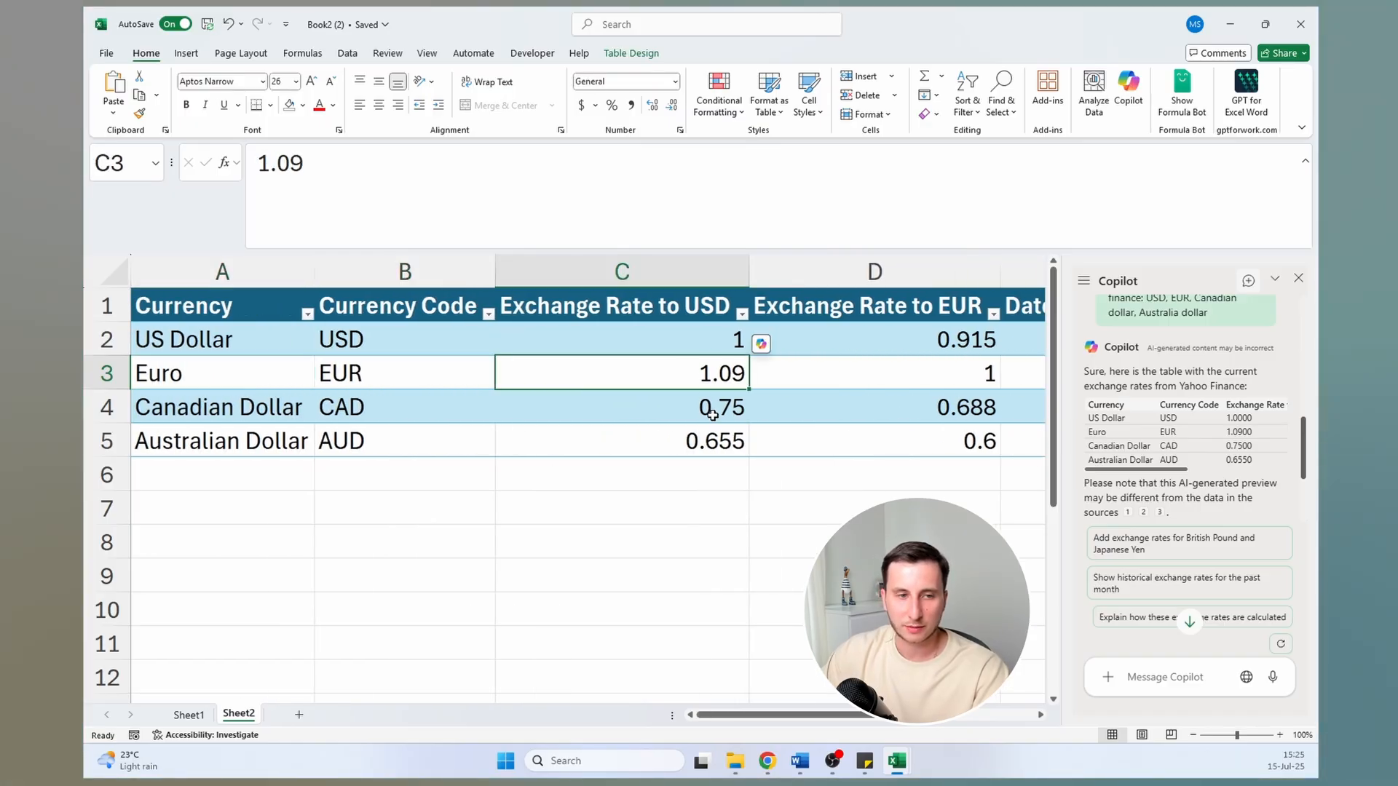
Open the second cited source, Yahoo Finance's CAD/USD quote, and return to Excel to review the Exchange Rate to USD column
{"action": "left_click", "coordinate": [1143, 512]}
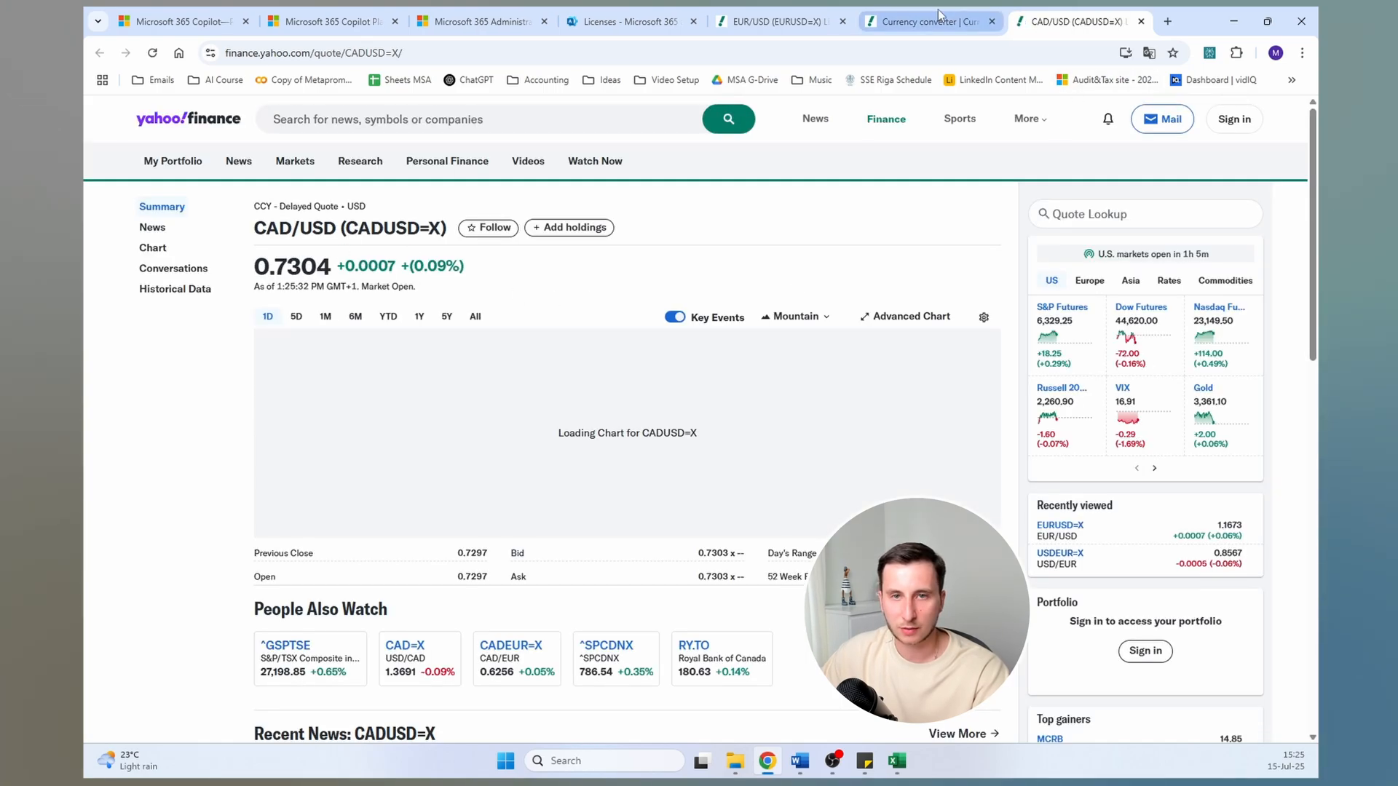
{"action": "left_click", "coordinate": [897, 761]}
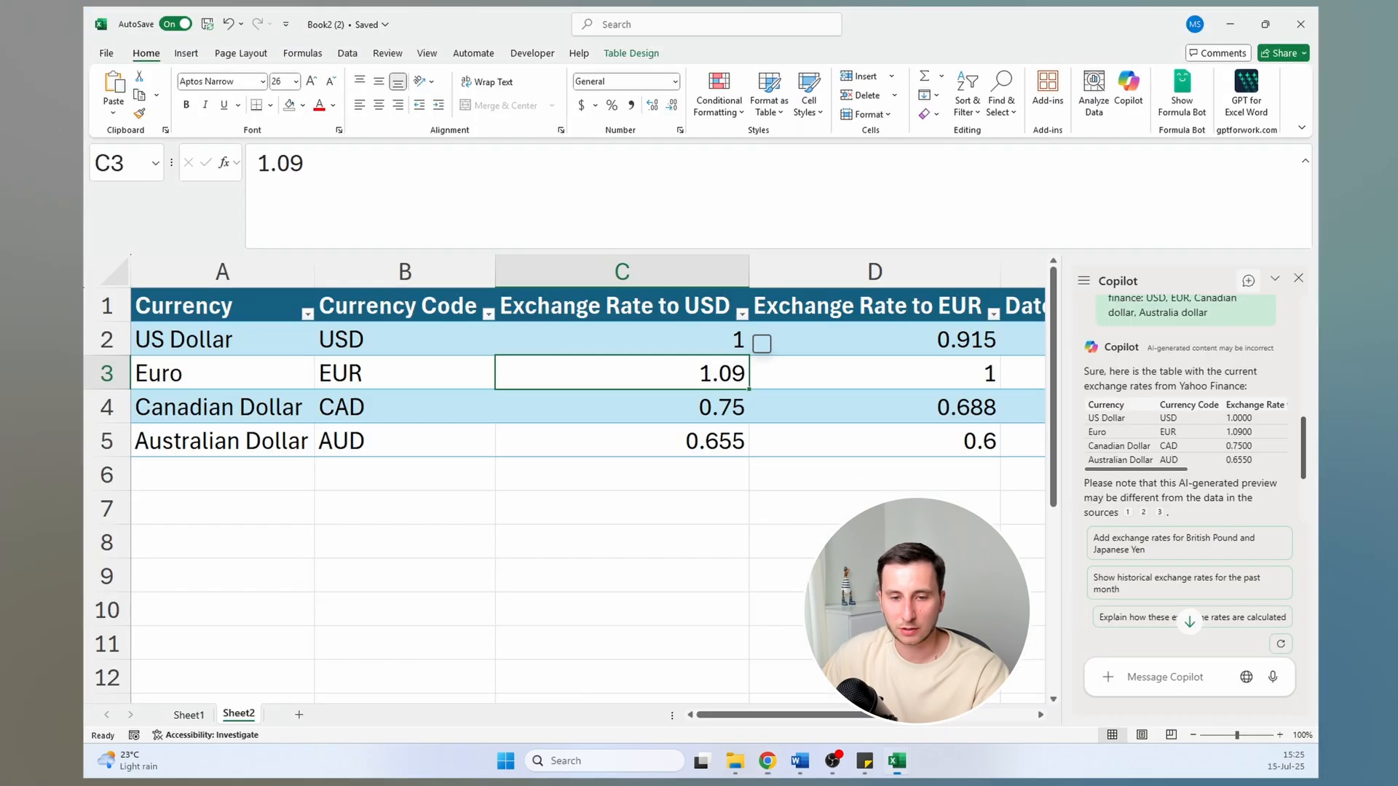
{"action": "left_click", "coordinate": [703, 312]}
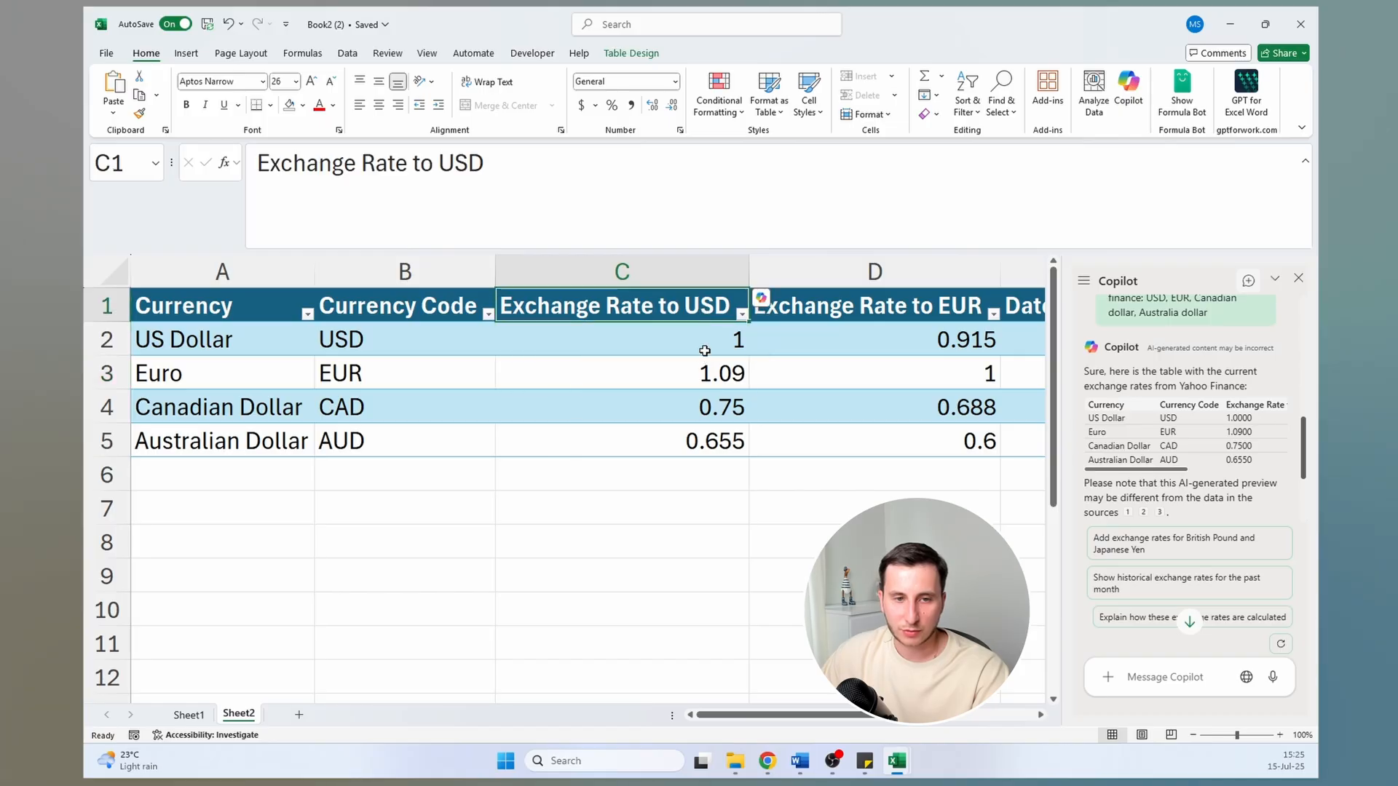
{"action": "left_click", "coordinate": [709, 374]}
Calculate the inverse of the euro's USD rate in cell C7 with the formula =1/C3
{"action": "left_click", "coordinate": [648, 507]}
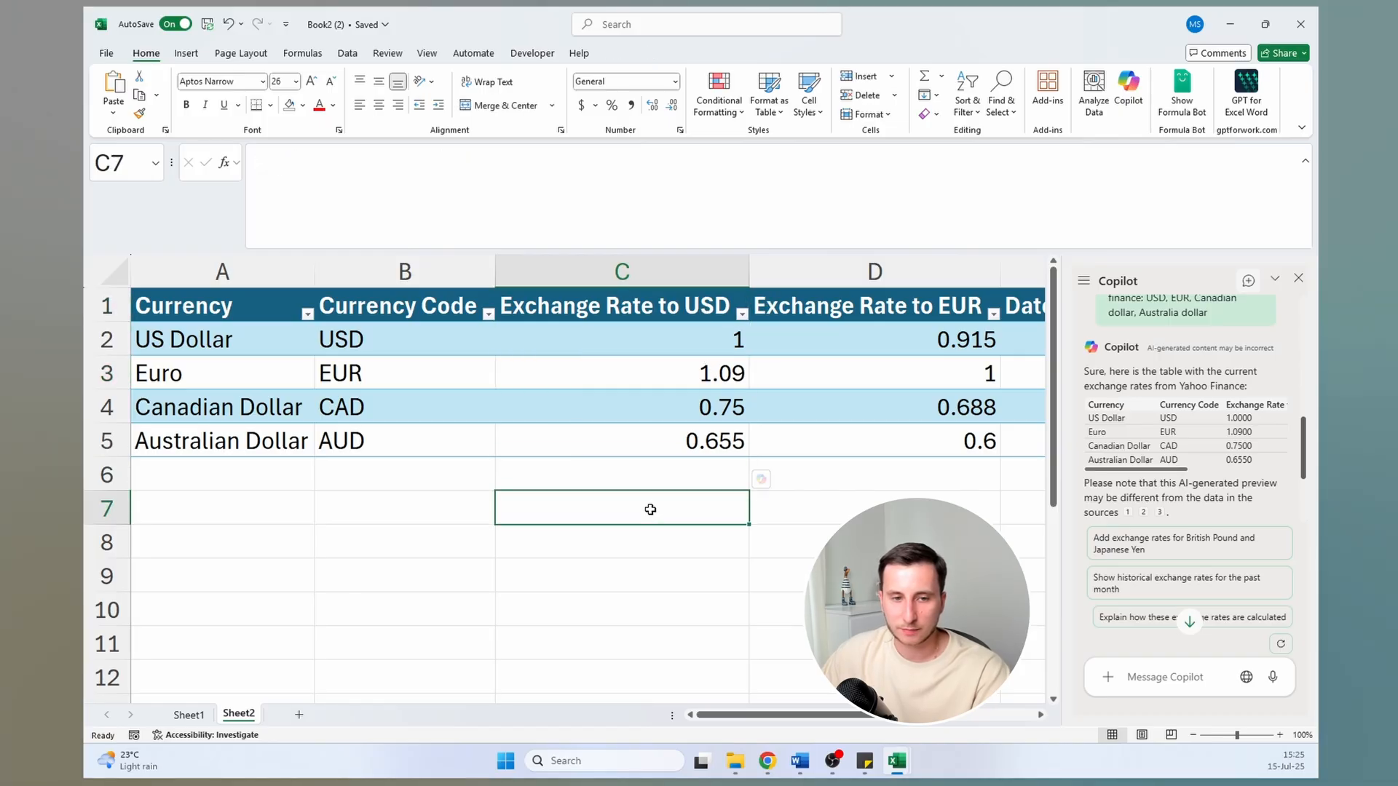
{"action": "type", "text": "="}
{"action": "key", "text": "Up"}
{"action": "key", "text": "Up"}
{"action": "key", "text": "Up"}
{"action": "key", "text": "Up"}
{"action": "type", "text": "/"}
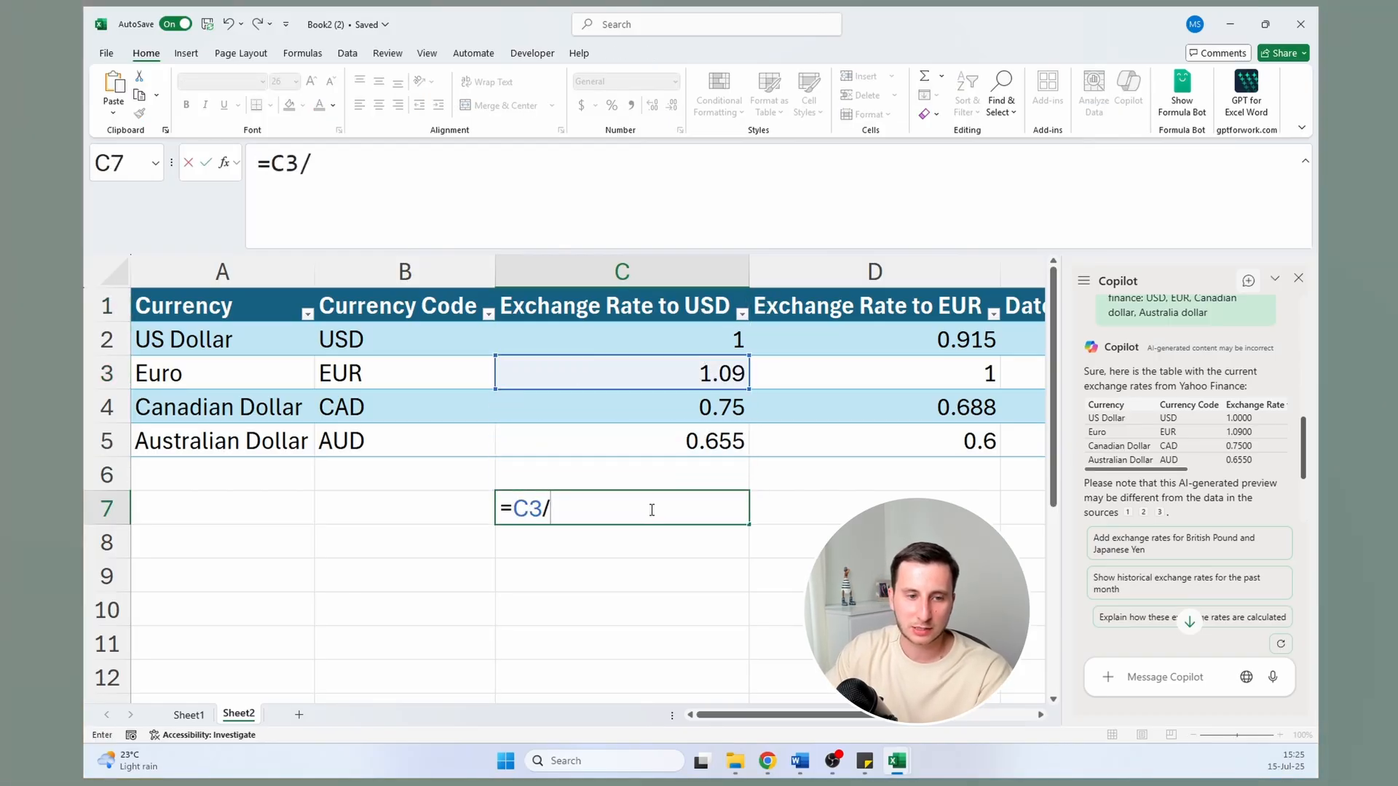
{"action": "key", "text": "BackSpace"}
{"action": "key", "text": "Left"}
{"action": "key", "text": "Left"}
{"action": "double_click", "coordinate": [652, 511]}
{"action": "key", "text": "Left"}
{"action": "key", "text": "Left"}
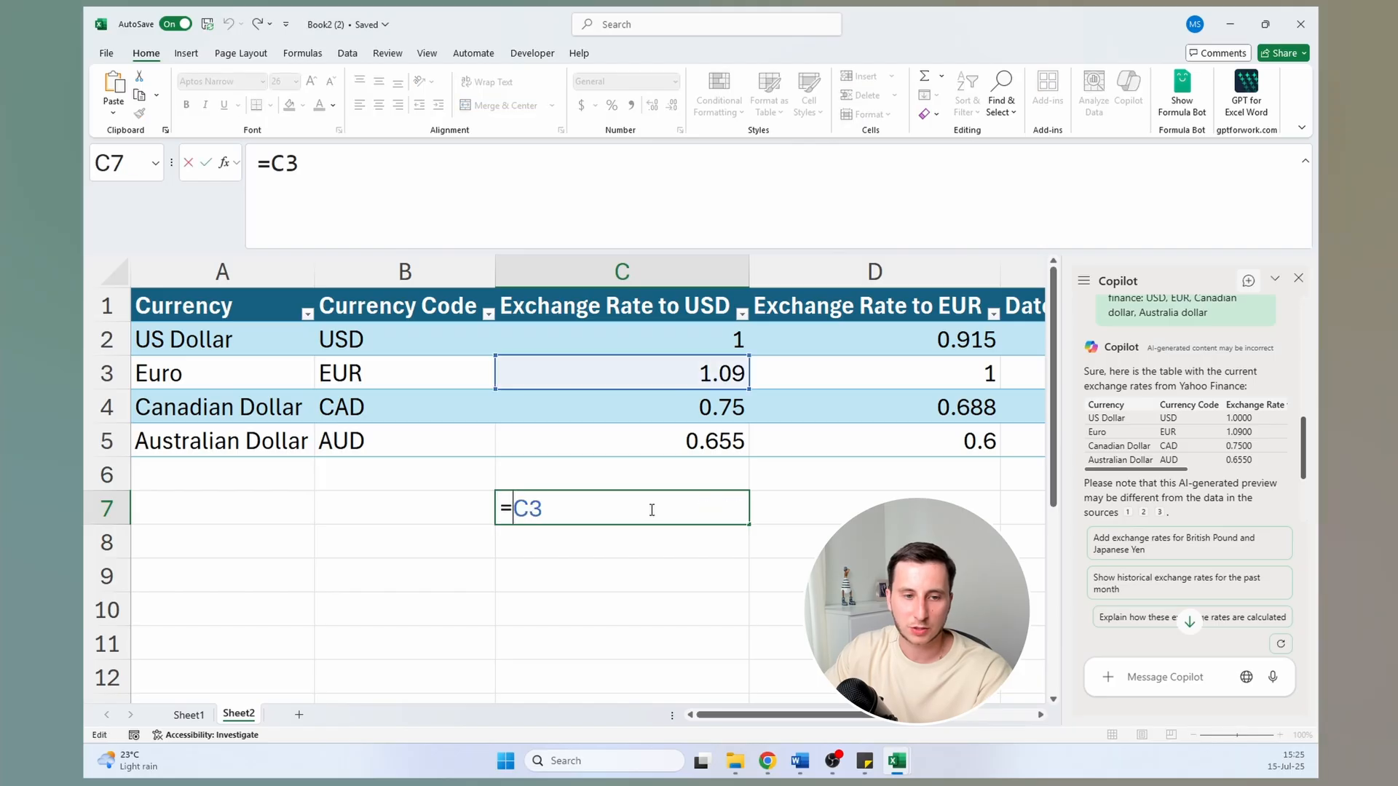
{"action": "type", "text": "1/"}
{"action": "key", "text": "Return"}
{"action": "left_click", "coordinate": [651, 510]}
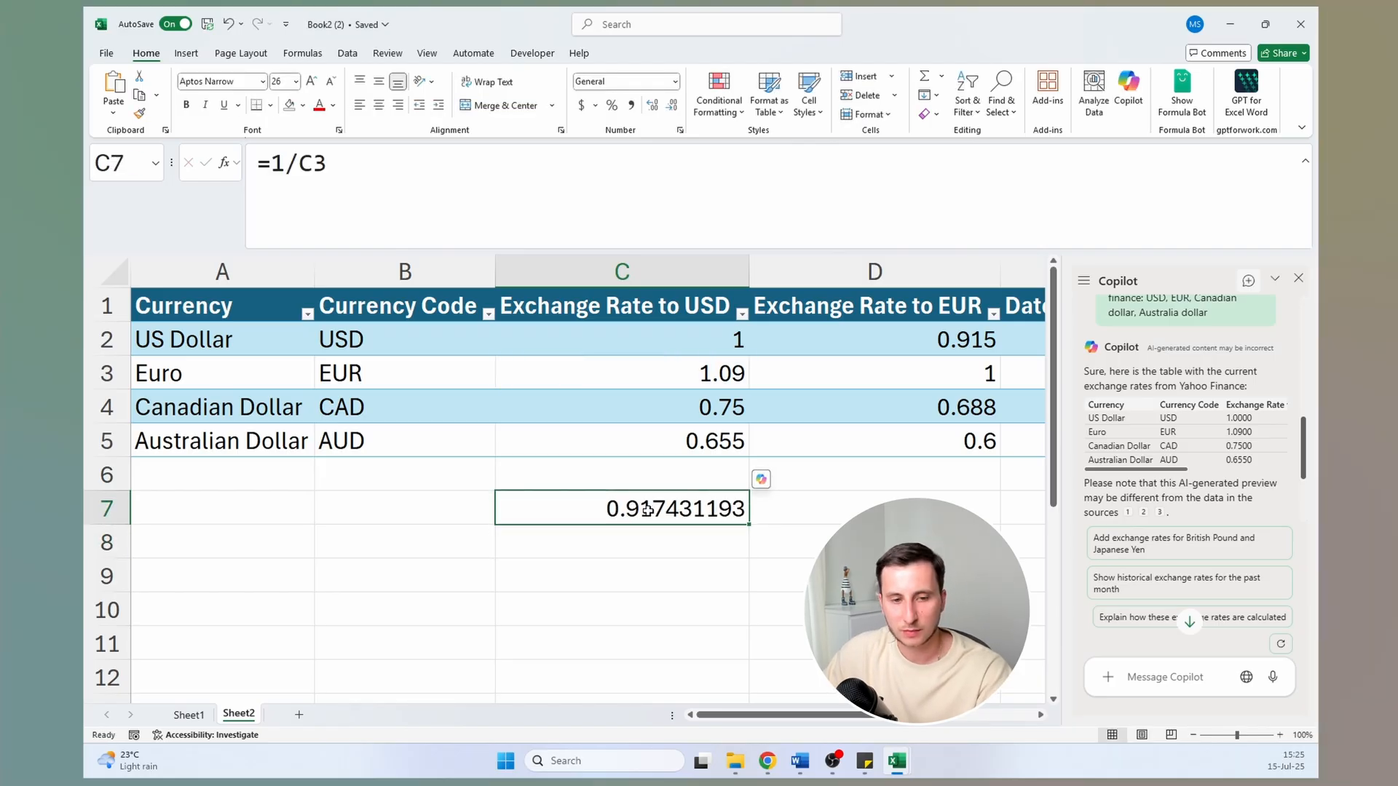
Open the third source cited by Copilot and compare its US dollar to euro rate with Chrome's EUR/USD quote page
{"action": "left_click", "coordinate": [896, 770]}
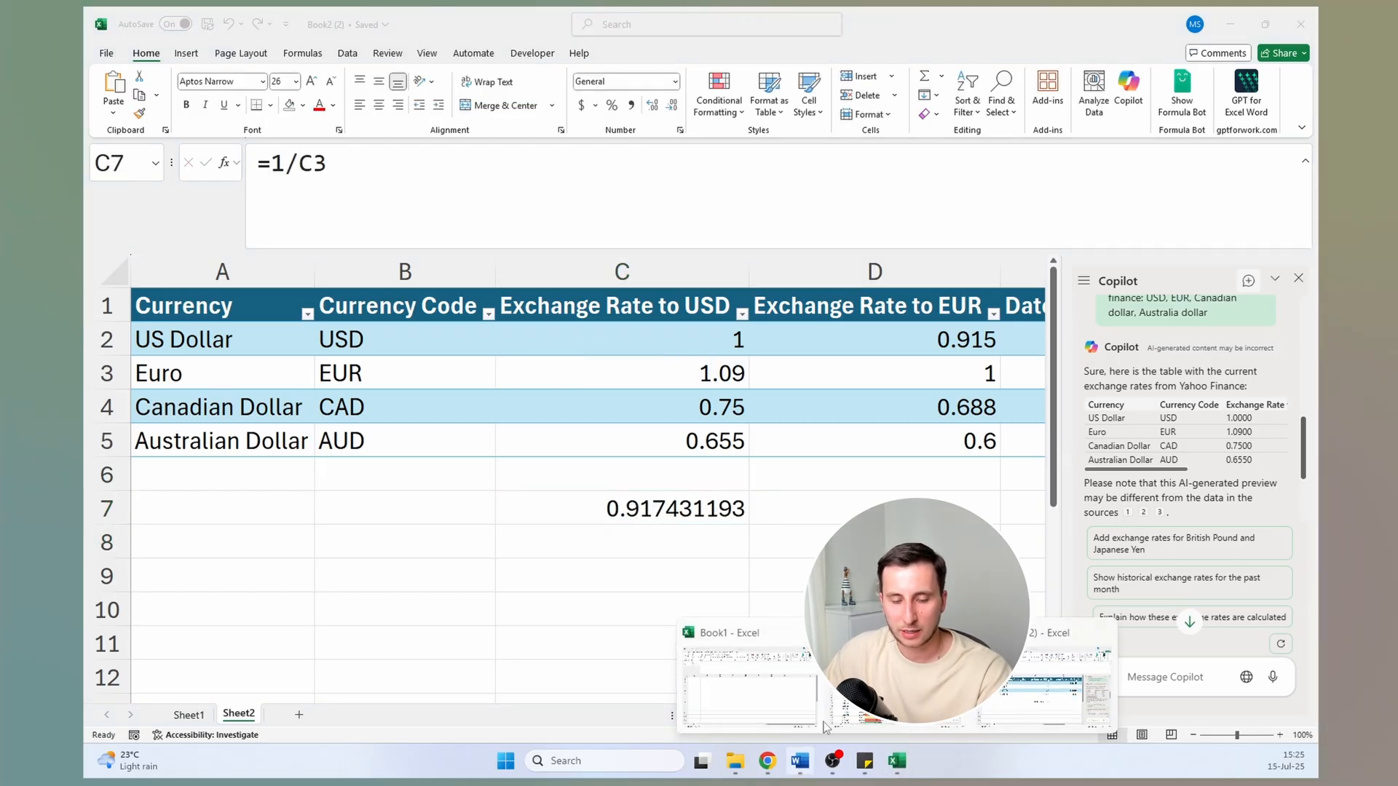
{"action": "left_click", "coordinate": [1159, 512]}
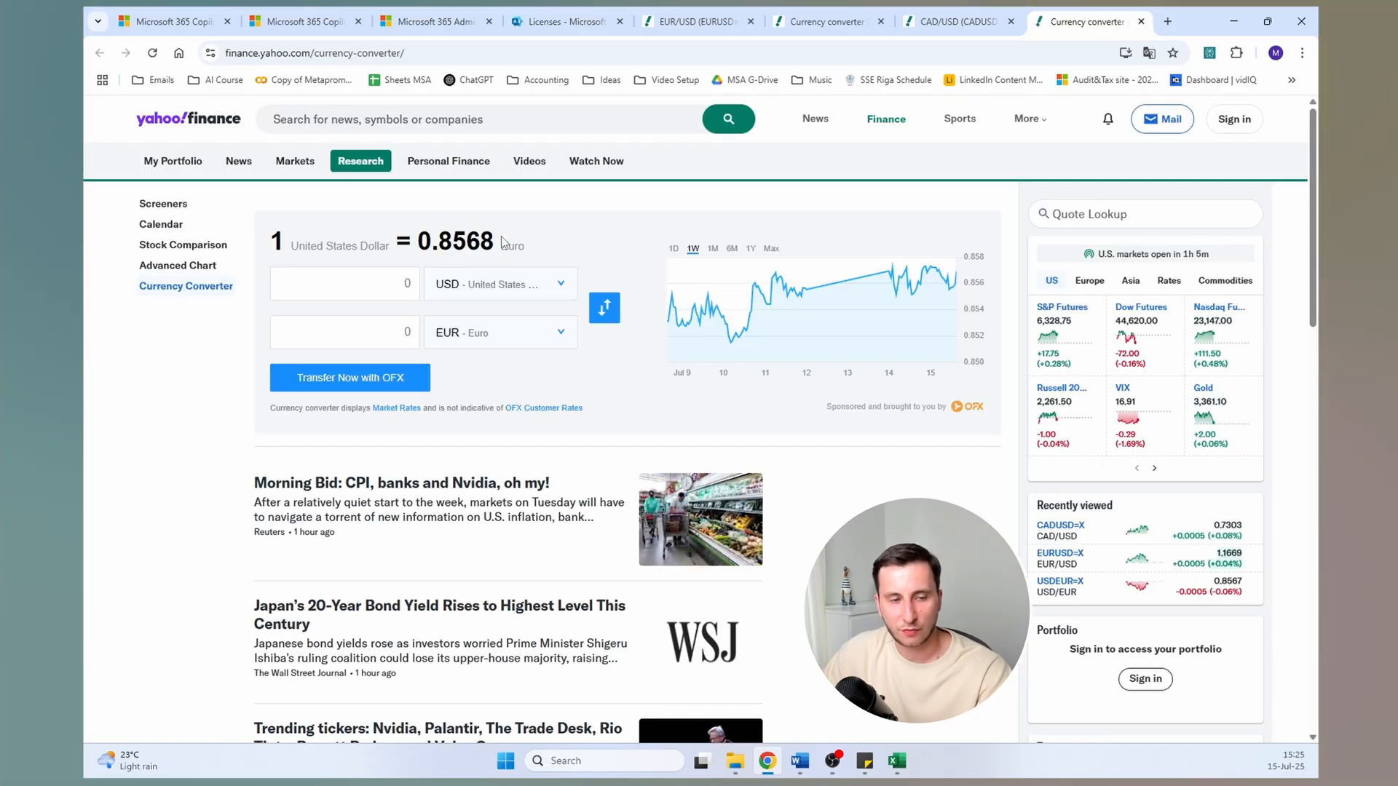
{"action": "double_click", "coordinate": [499, 244]}
{"action": "left_click", "coordinate": [499, 244]}
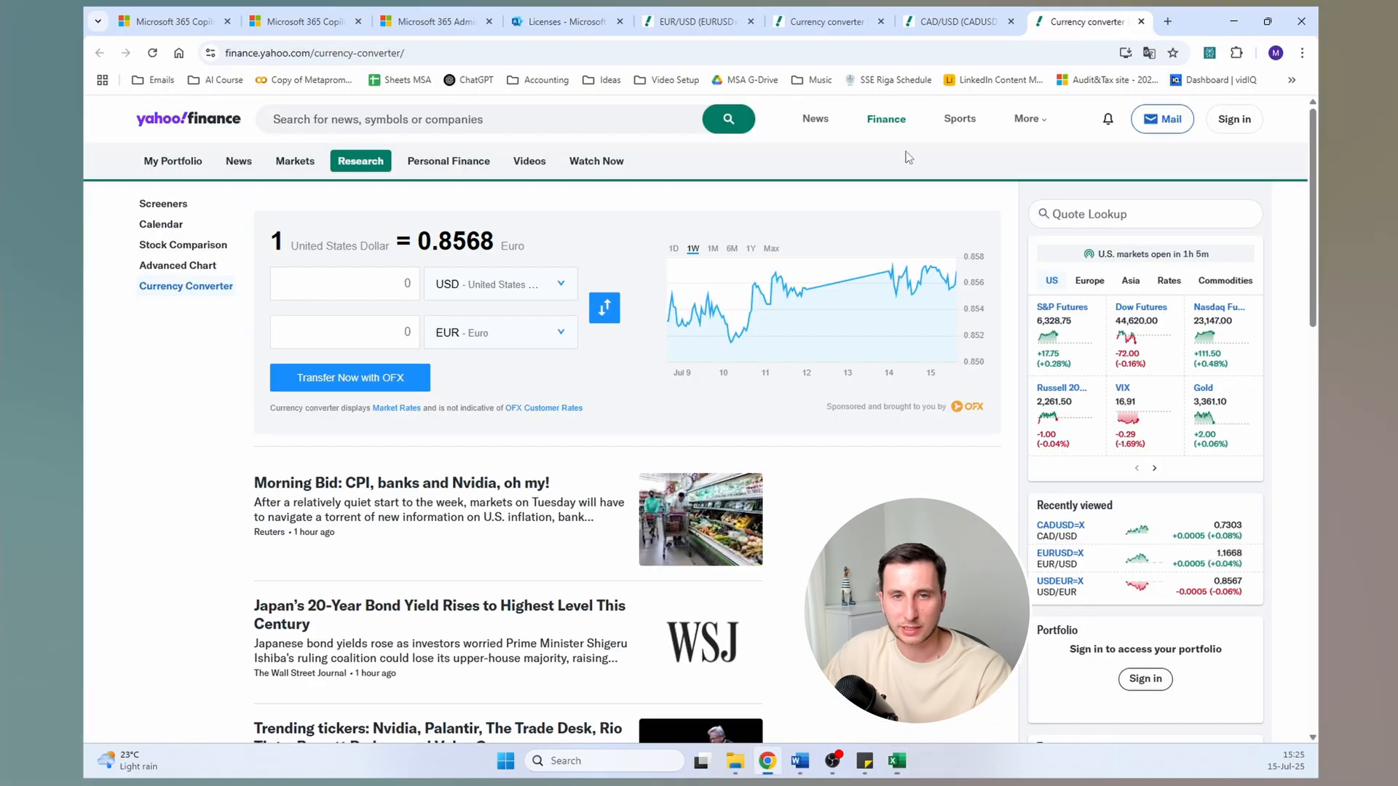
{"action": "left_click", "coordinate": [946, 22]}
{"action": "left_click", "coordinate": [717, 22]}
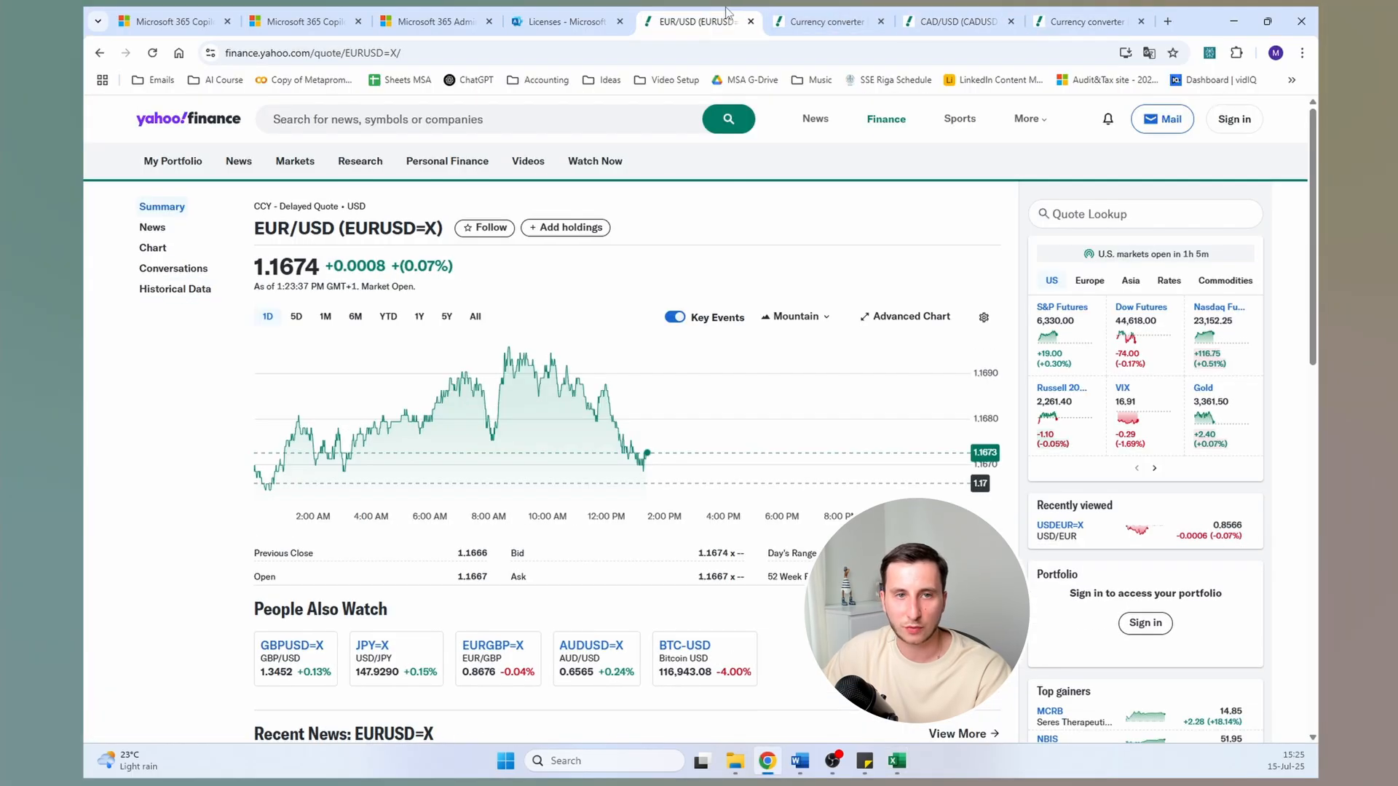
{"action": "left_click", "coordinate": [346, 123]}
{"action": "left_click", "coordinate": [392, 256]}
{"action": "mouse_move", "coordinate": [263, 267]}
{"action": "left_mouse_down"}
{"action": "mouse_move", "coordinate": [321, 274]}
{"action": "mouse_move", "coordinate": [254, 268]}
{"action": "left_mouse_up"}
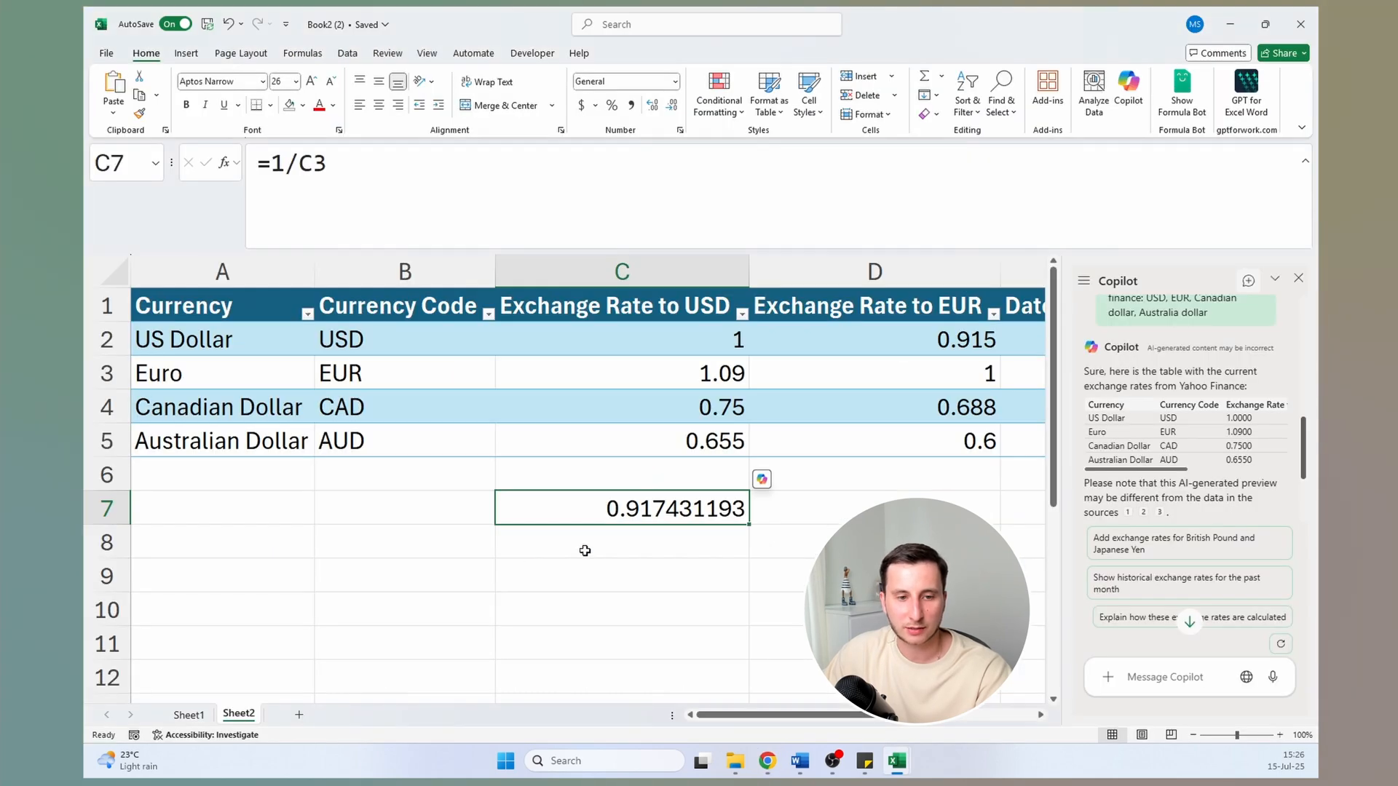
Back in Excel, recheck the euro's rate in cell C3 against the preview table and source links in Copilot's reply
{"action": "left_click", "coordinate": [584, 551]}
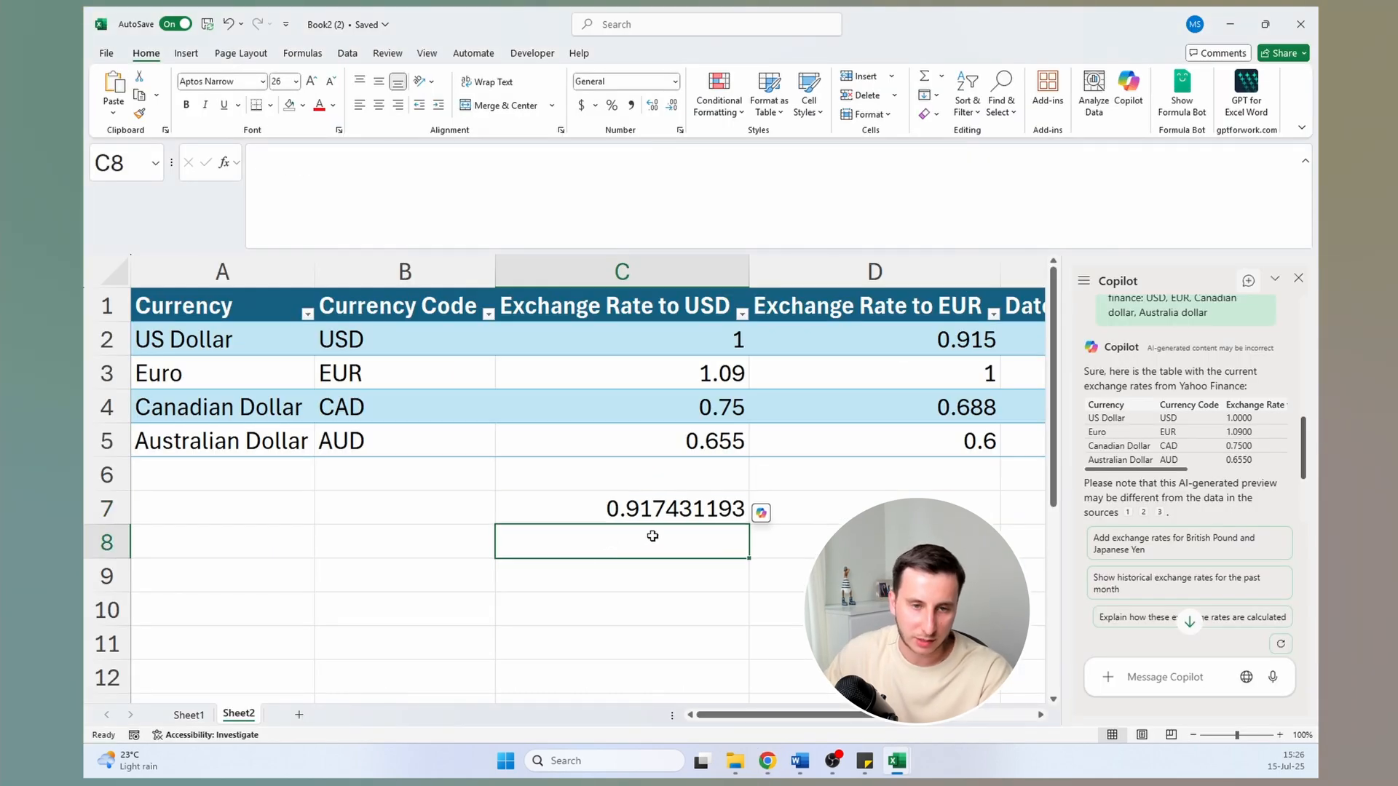
{"action": "left_click", "coordinate": [668, 387]}
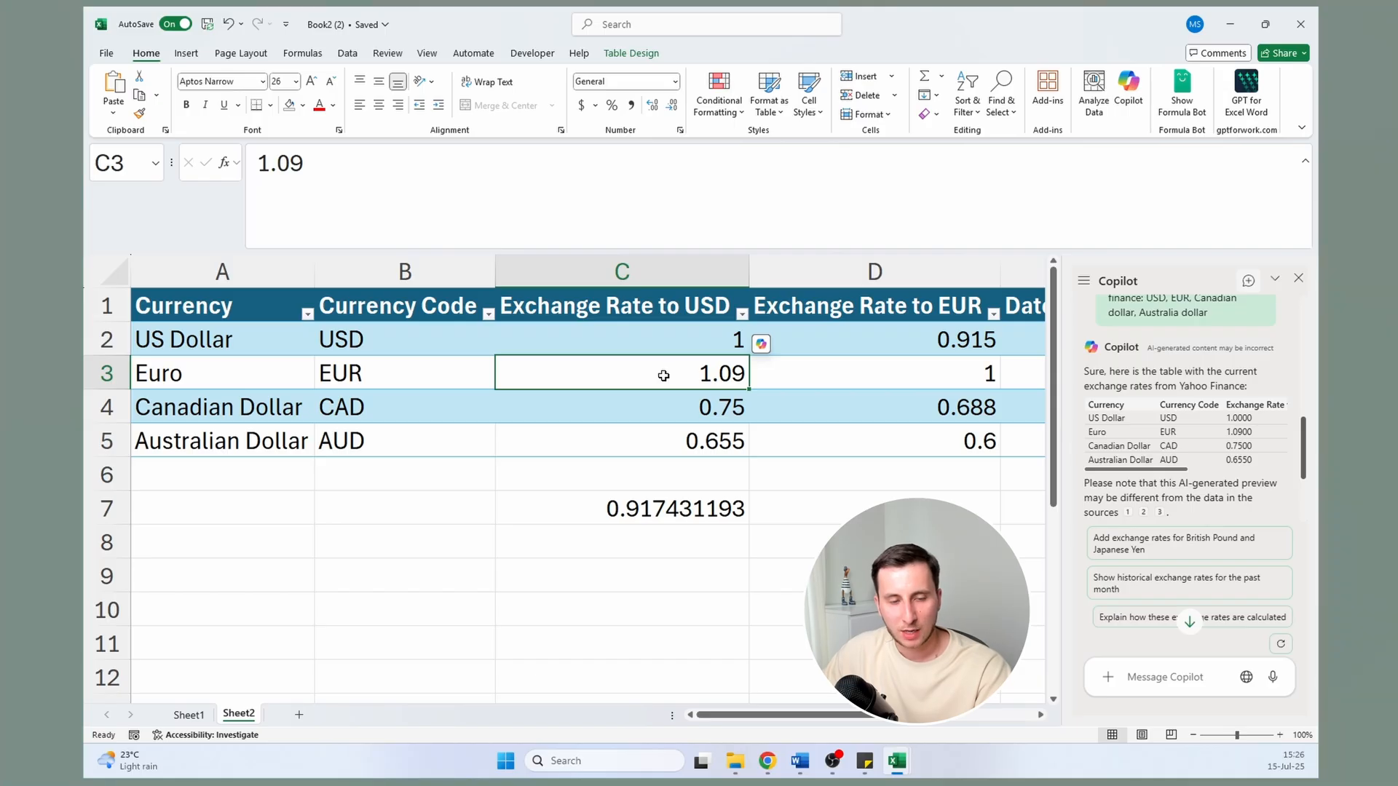
{"action": "scroll", "coordinate": [1209, 520], "scroll_direction": "down", "scroll_amount": 2}
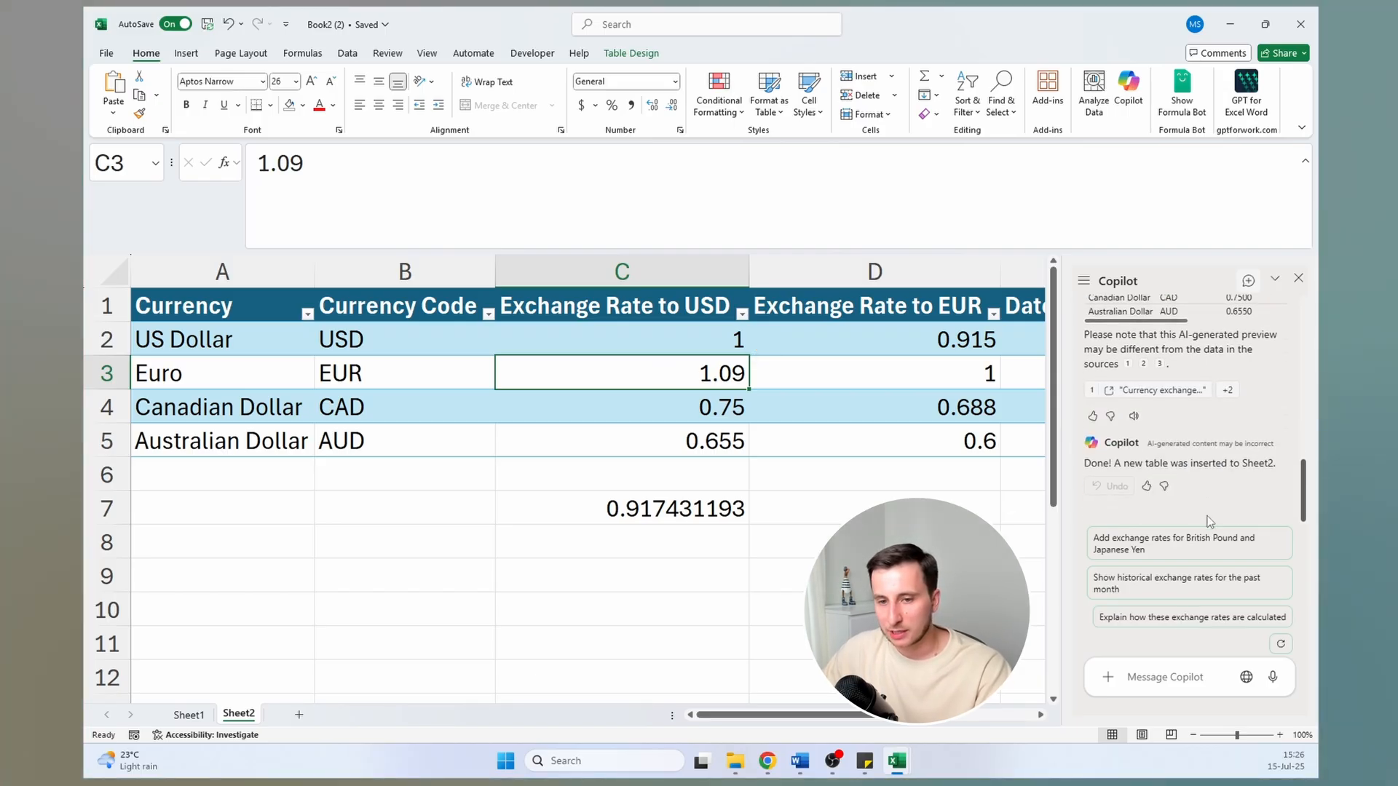
{"action": "scroll", "coordinate": [1200, 458], "scroll_direction": "up", "scroll_amount": 1}
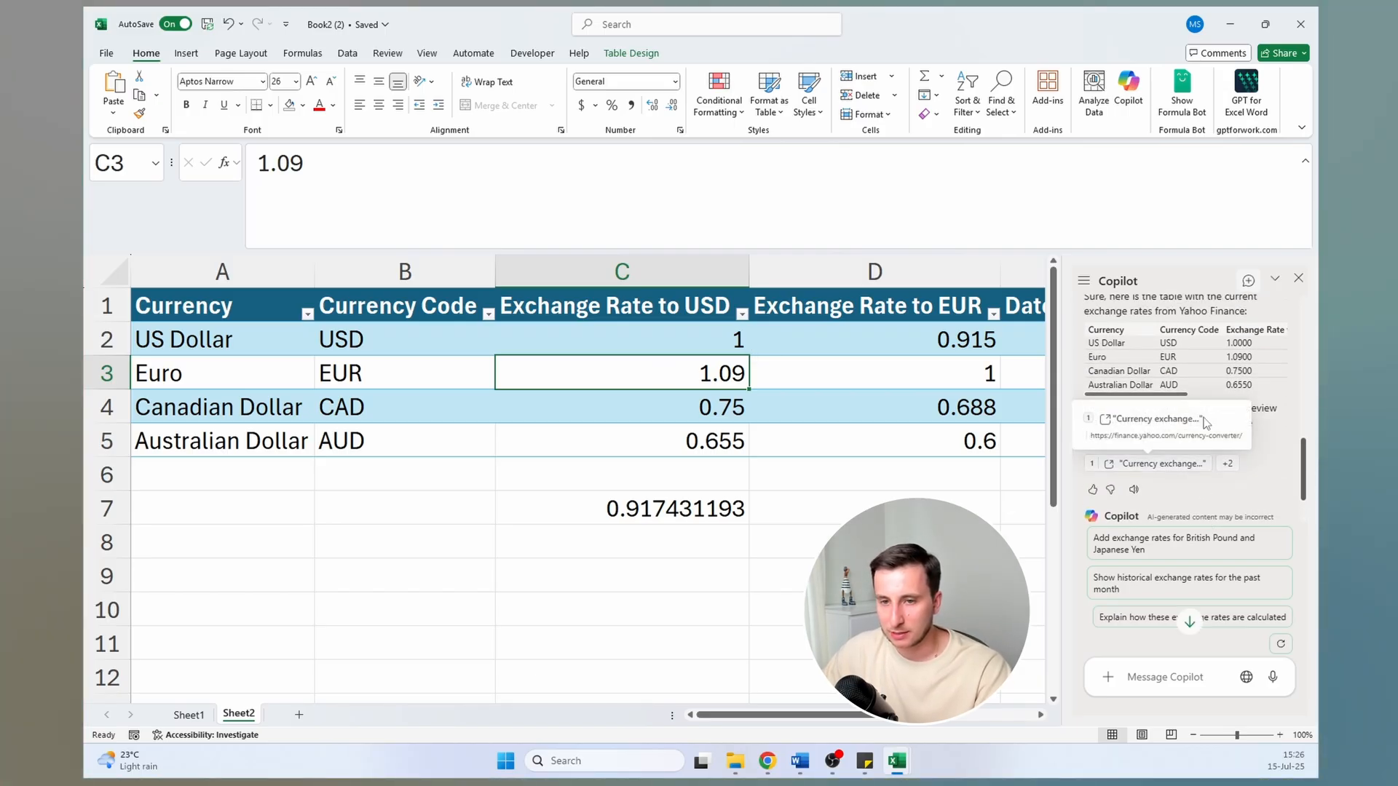
{"action": "scroll", "coordinate": [1226, 372], "scroll_direction": "up", "scroll_amount": 2}
{"action": "scroll", "coordinate": [1226, 372], "scroll_direction": "down", "scroll_amount": 2}
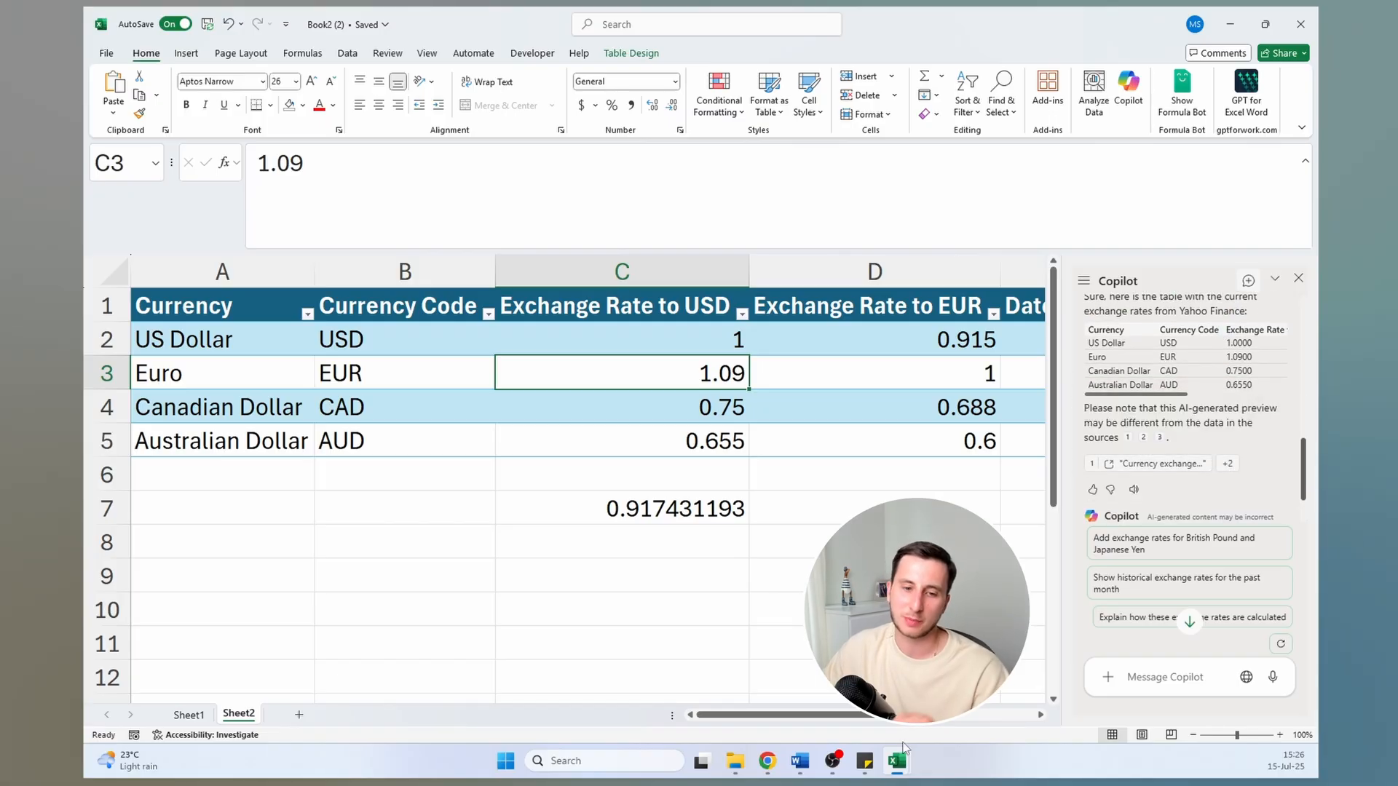
Review the inverse rate in cell C7 and read Copilot's note about the AI-generated preview differing from its sources
{"action": "mouse_move", "coordinate": [776, 765]}
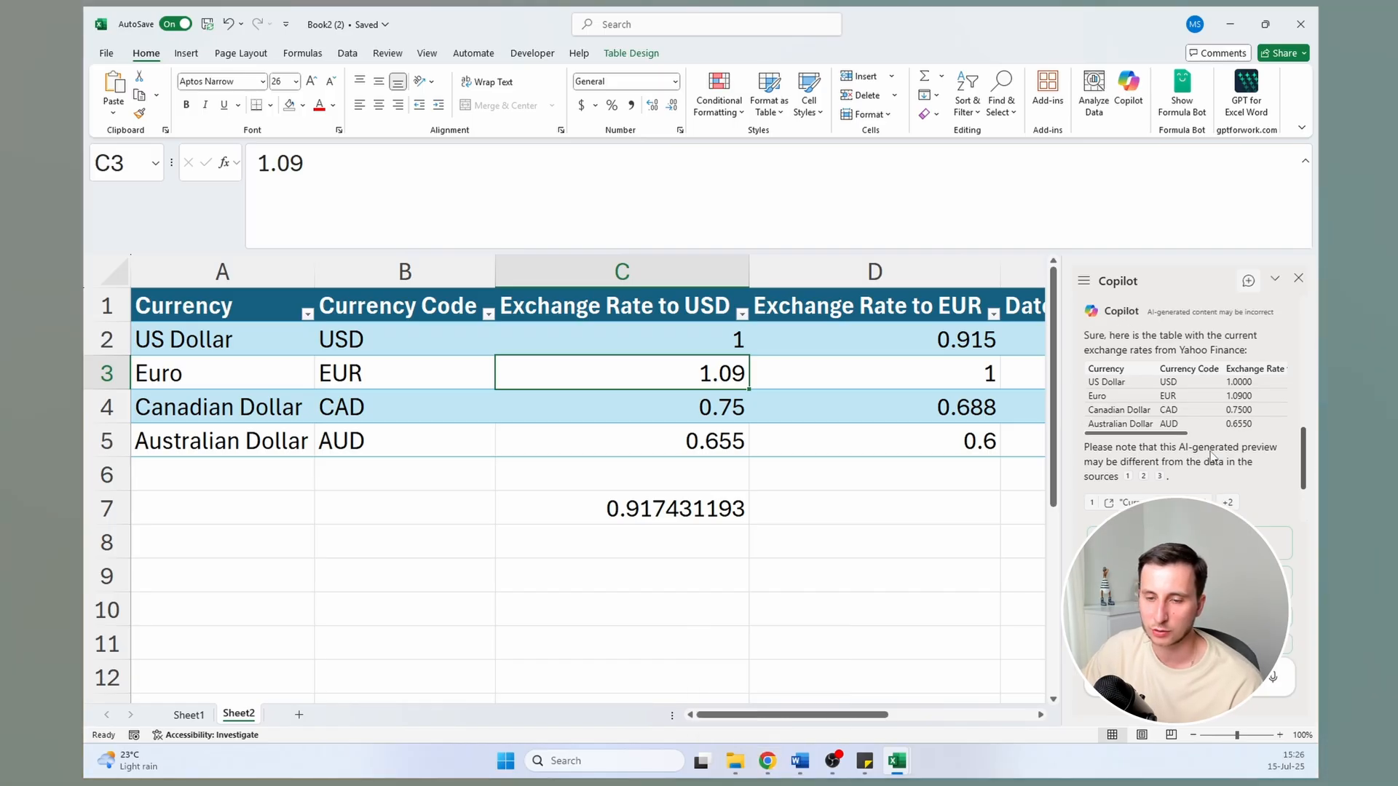
{"action": "scroll", "coordinate": [1211, 457], "scroll_direction": "up", "scroll_amount": 1}
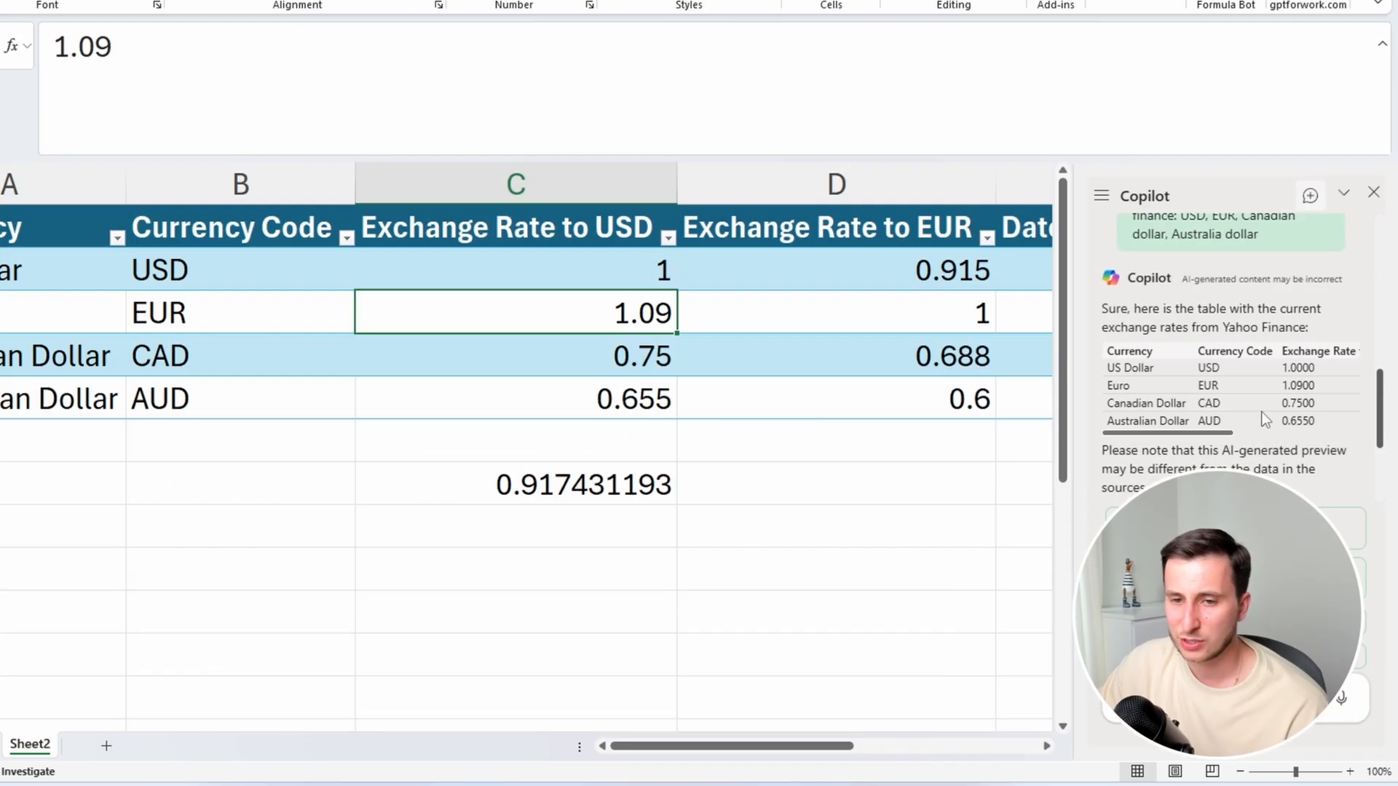
{"action": "left_click", "coordinate": [639, 484]}
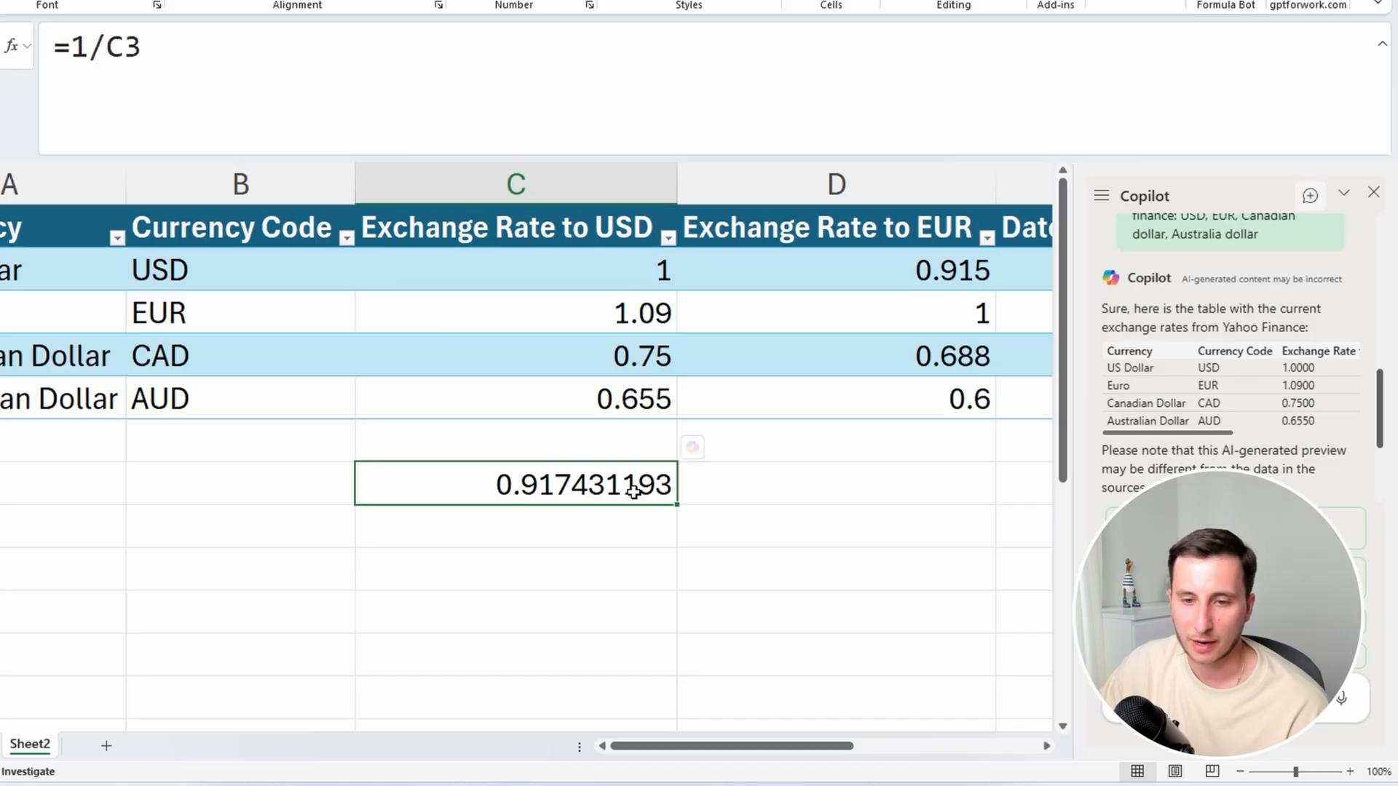
{"action": "scroll", "coordinate": [1237, 433], "scroll_direction": "down", "scroll_amount": 5}
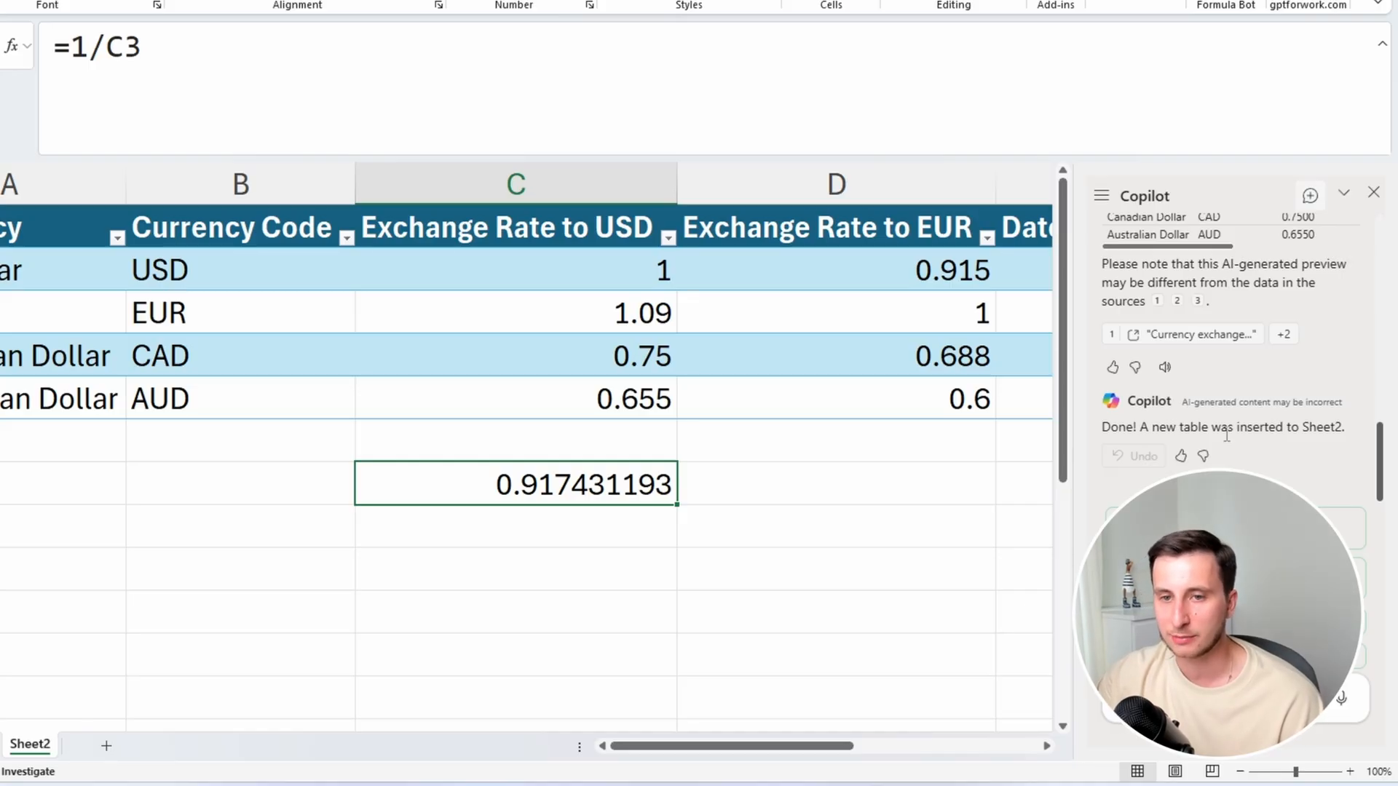
{"action": "left_click_drag", "start_coordinate": [1144, 260], "coordinate": [1316, 282]}
{"action": "left_click", "coordinate": [1316, 282]}
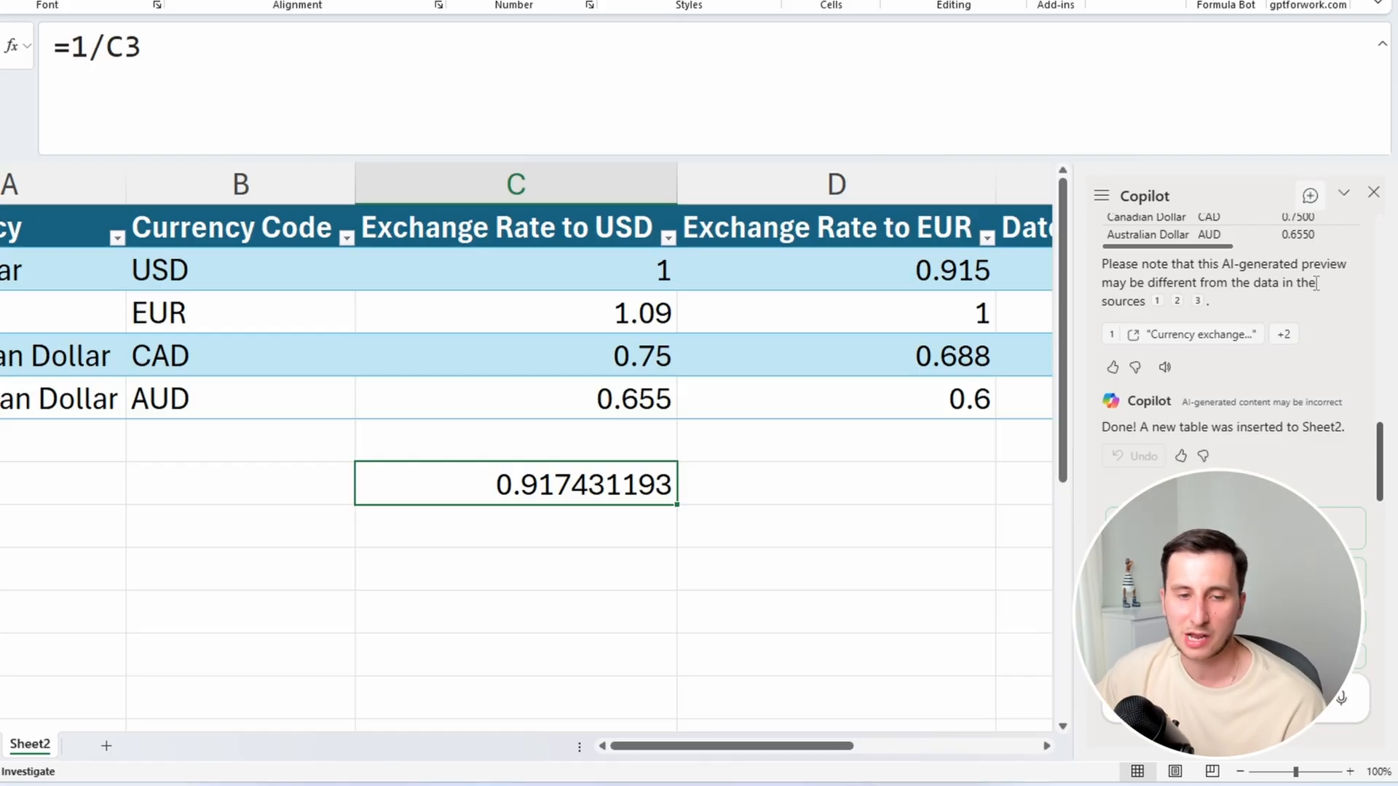
Select the euro's USD rate in cell C3 and switch to Chrome's EUR/USD quote page to compare it
{"action": "left_click", "coordinate": [586, 324]}
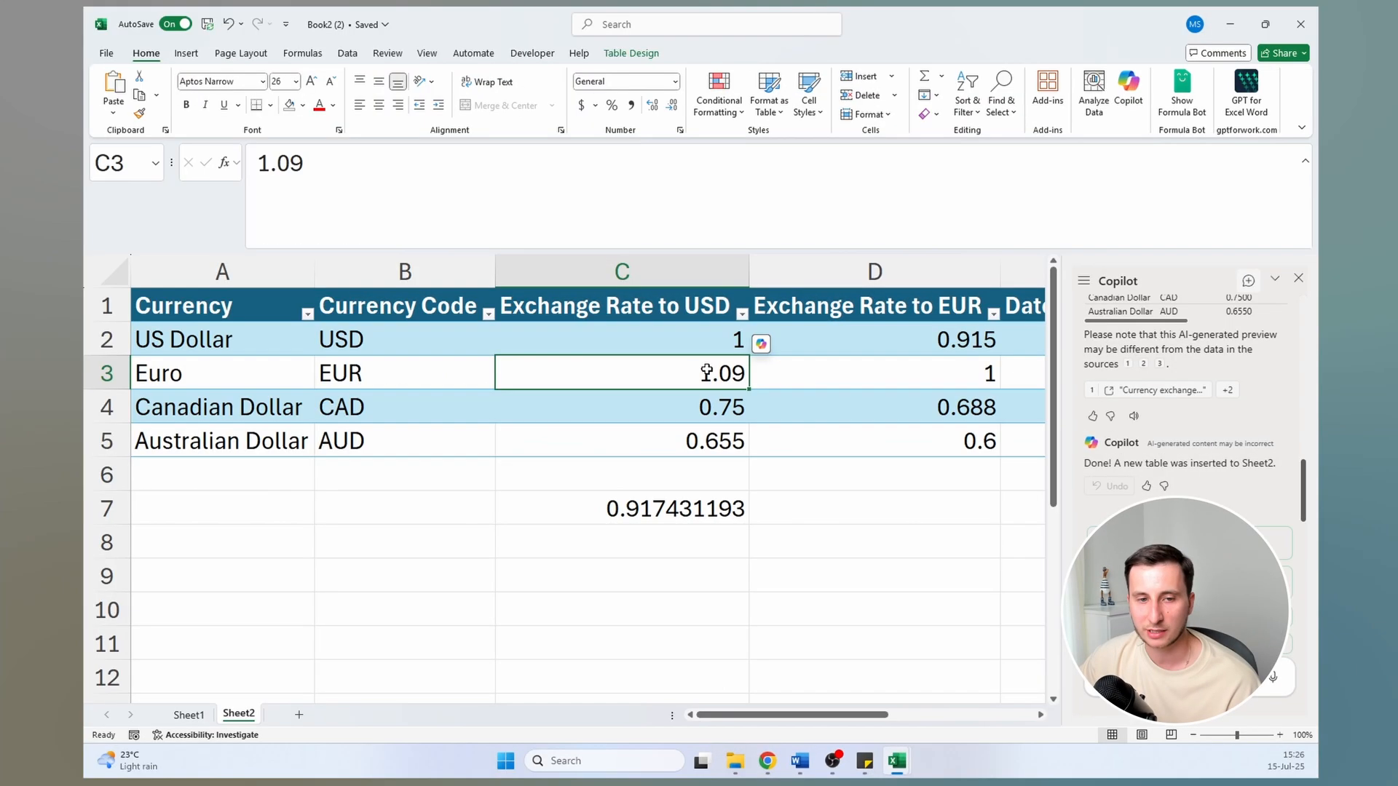
{"action": "left_click", "coordinate": [776, 764]}
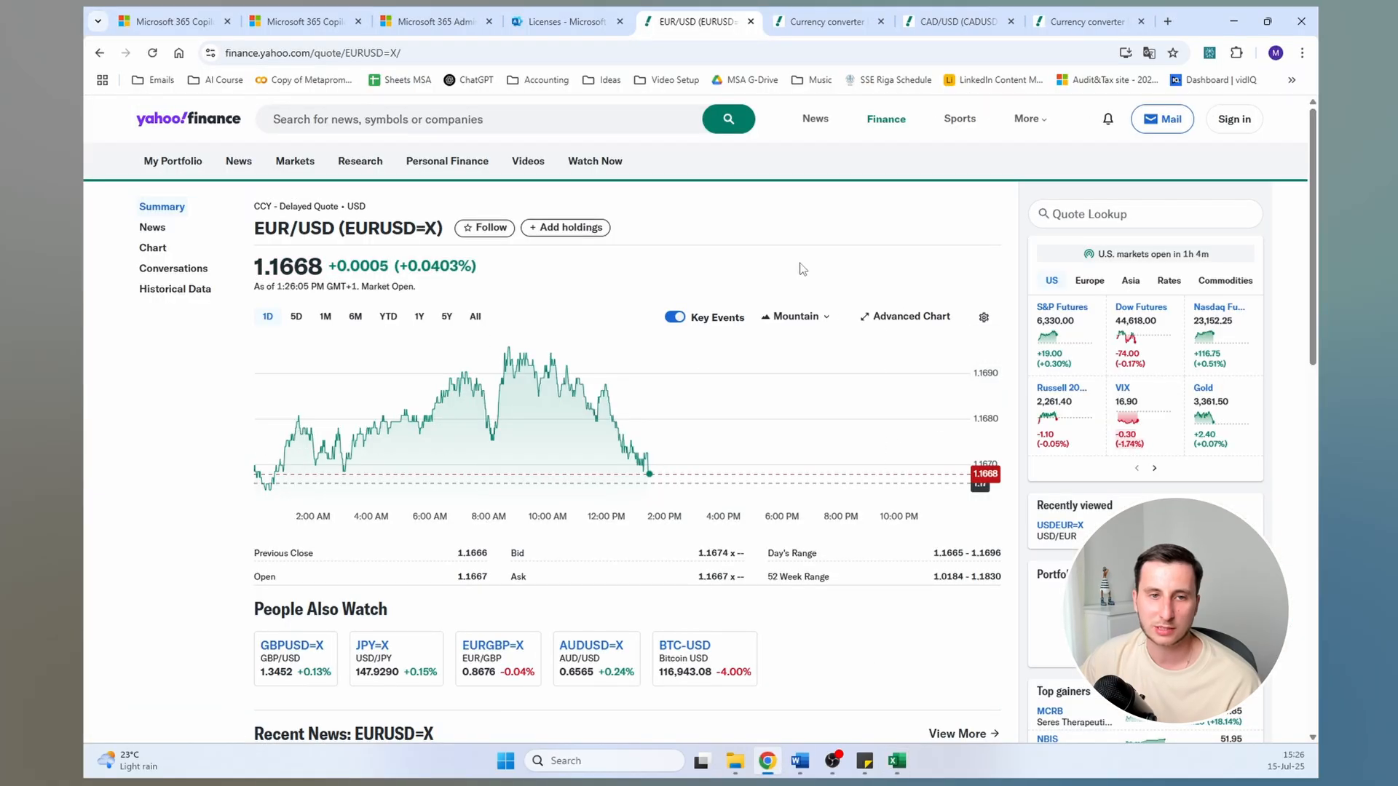
Check the current EUR/USD quote on Yahoo Finance and switch back to the Excel workbook containing the exchange rate table
{"action": "left_click_drag", "start_coordinate": [254, 266], "coordinate": [333, 271]}
{"action": "left_click", "coordinate": [333, 271]}
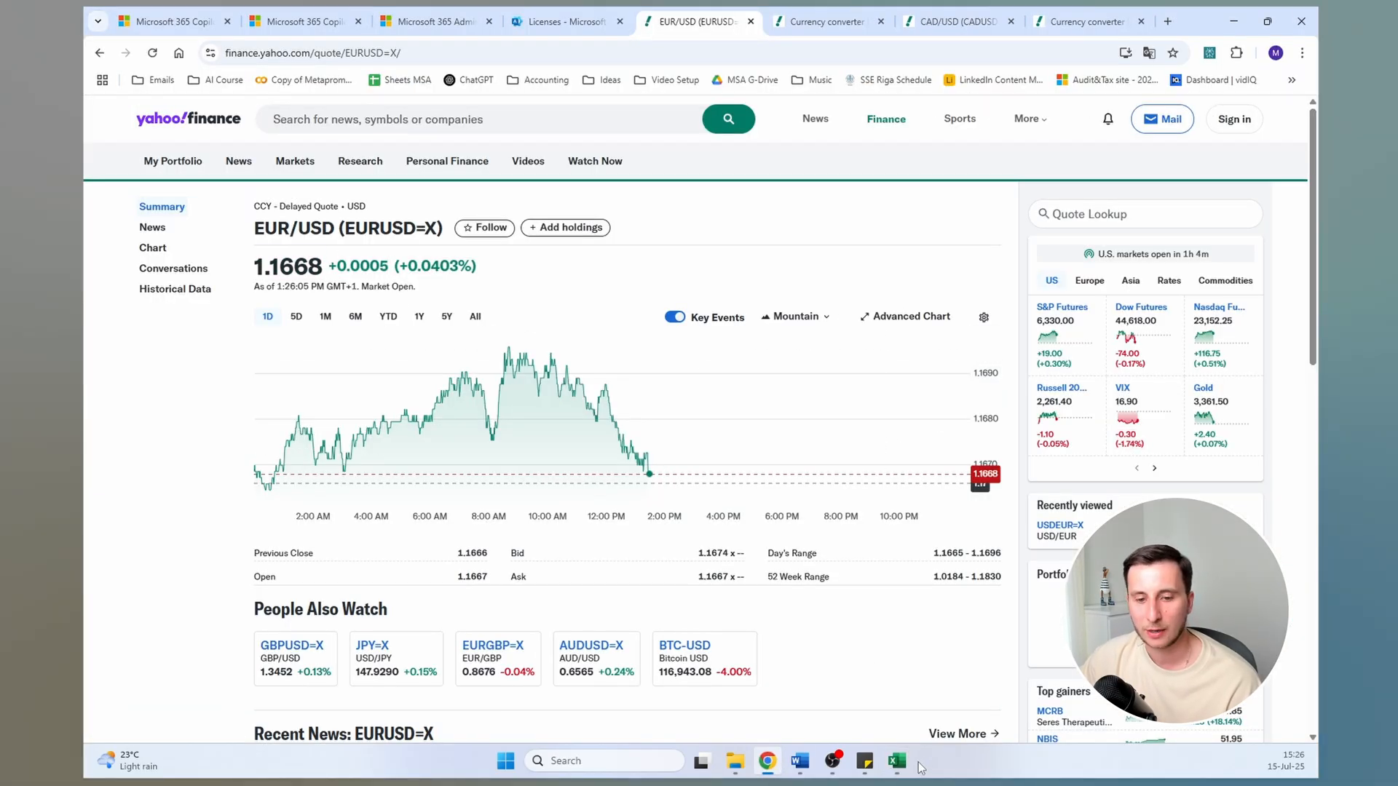
{"action": "mouse_move", "coordinate": [902, 763]}
{"action": "left_click", "coordinate": [965, 668]}
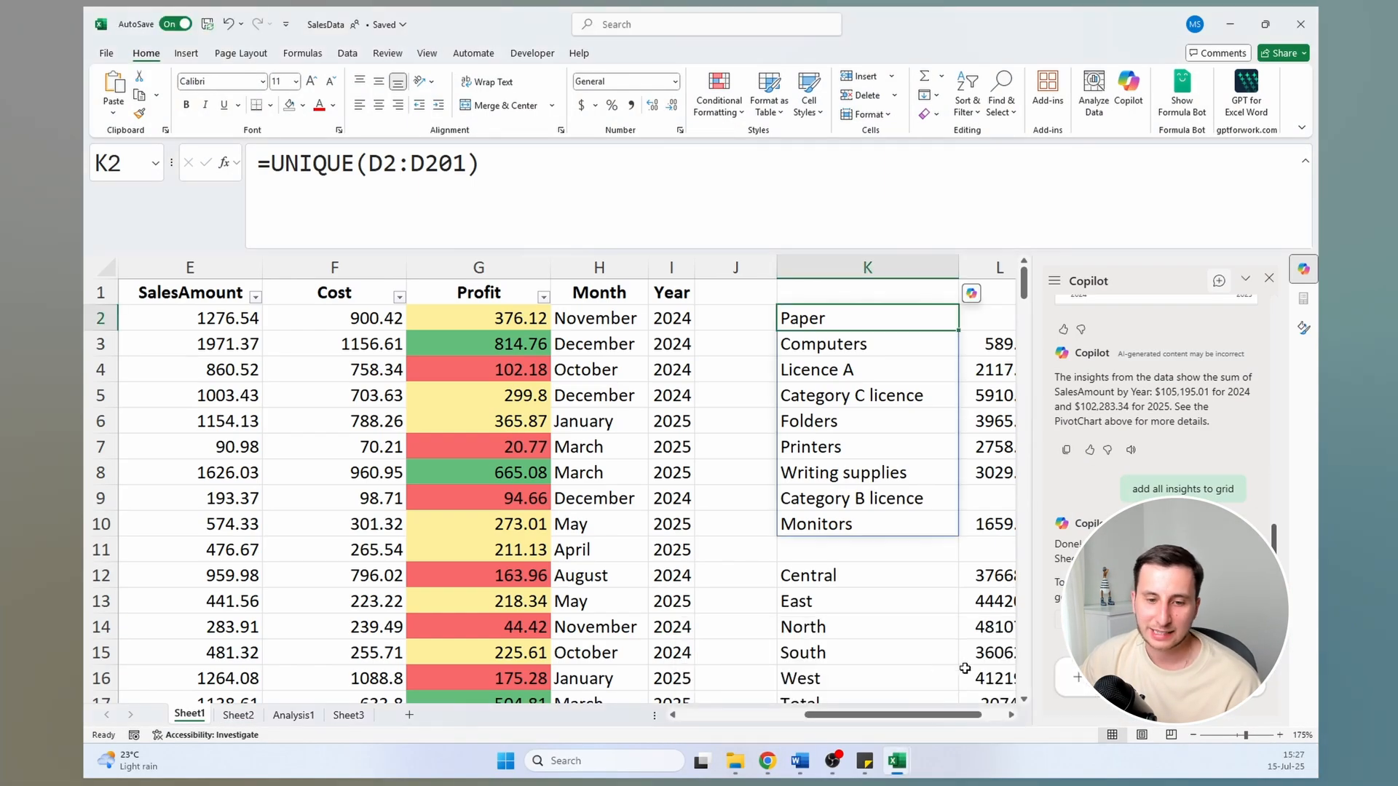
{"action": "left_click", "coordinate": [908, 766]}
{"action": "left_click", "coordinate": [1011, 677]}
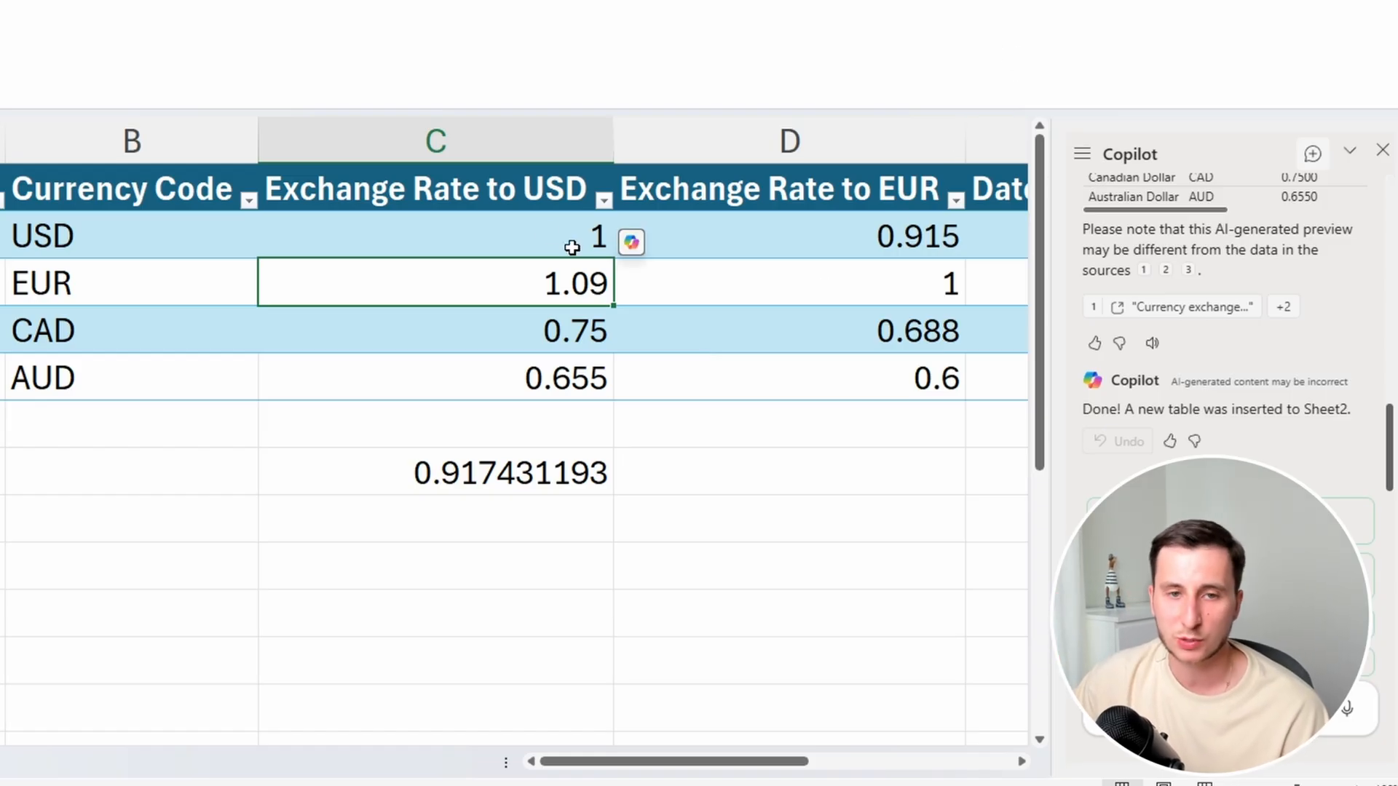
Select the US dollar's exchange rate to EUR in cell D2 and review the currency preview table in Copilot's reply
{"action": "left_click", "coordinate": [663, 238]}
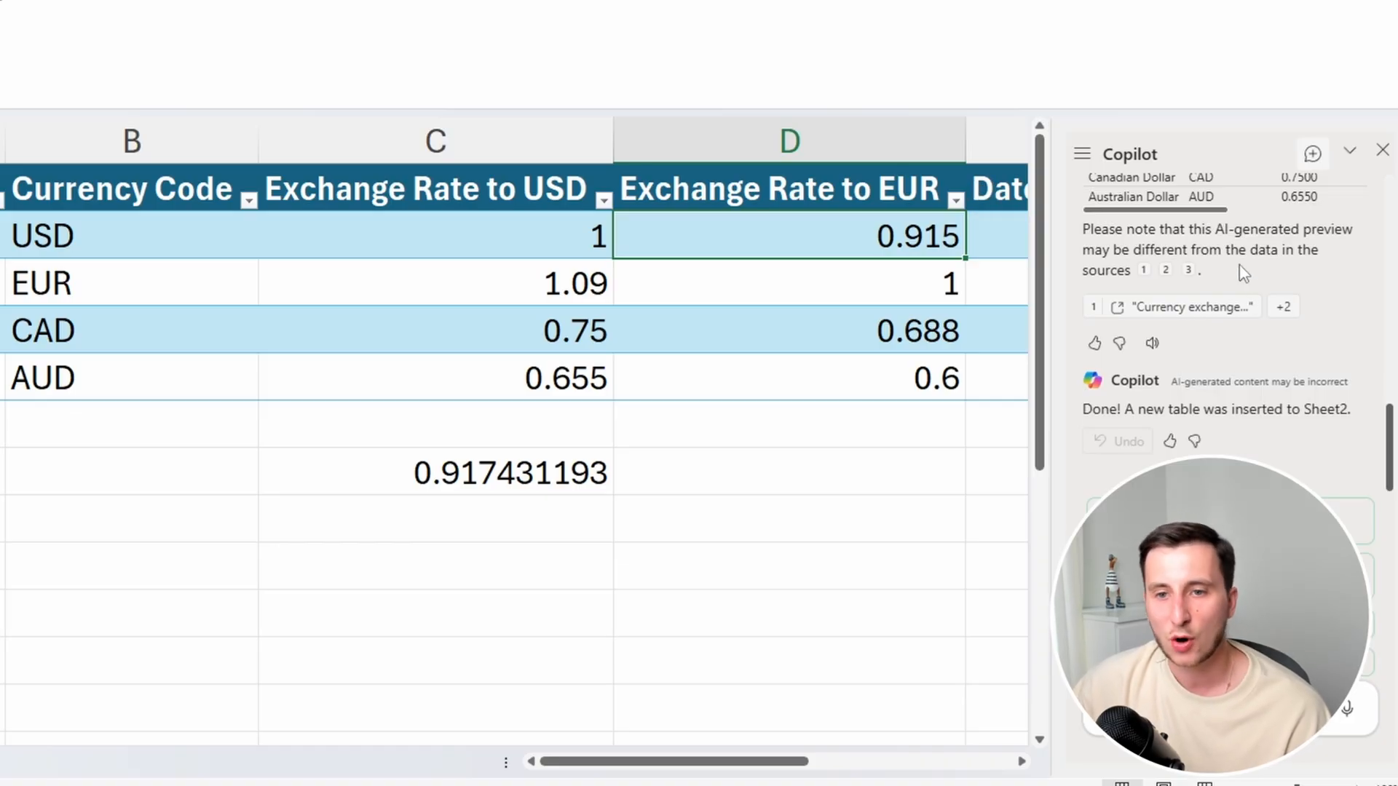
{"action": "scroll", "coordinate": [1242, 291], "scroll_direction": "up", "scroll_amount": 3}
{"action": "left_click_drag", "start_coordinate": [1319, 402], "coordinate": [1100, 342]}
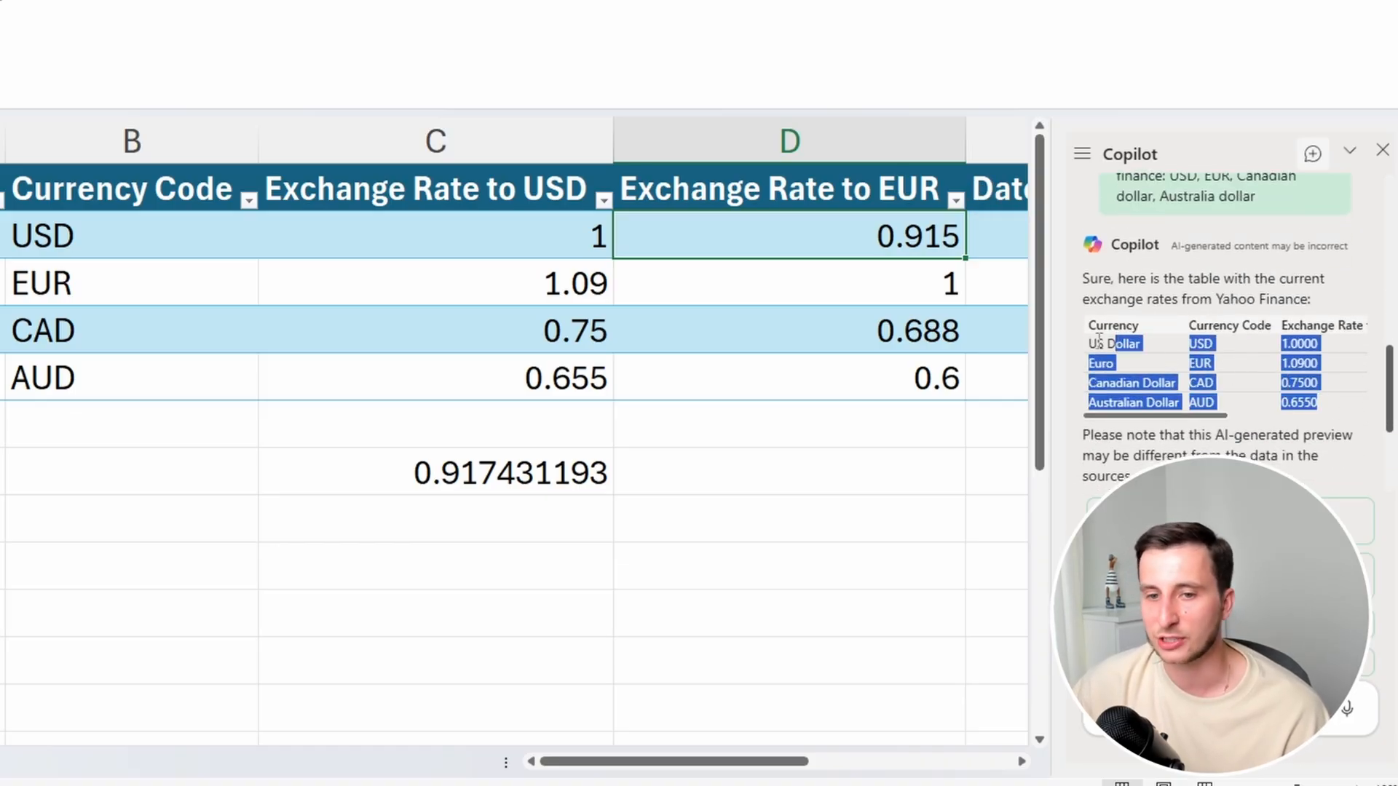
{"action": "left_click", "coordinate": [1106, 344]}
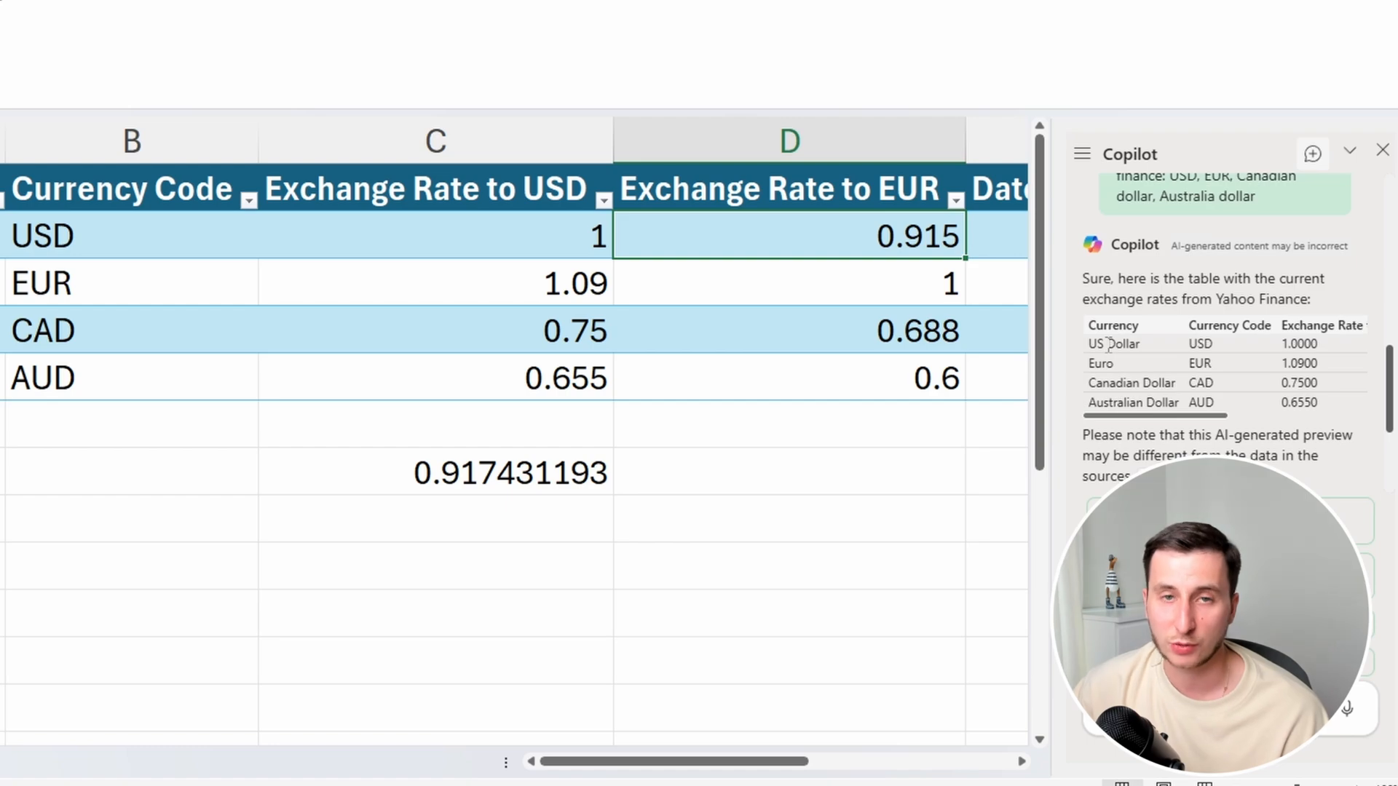